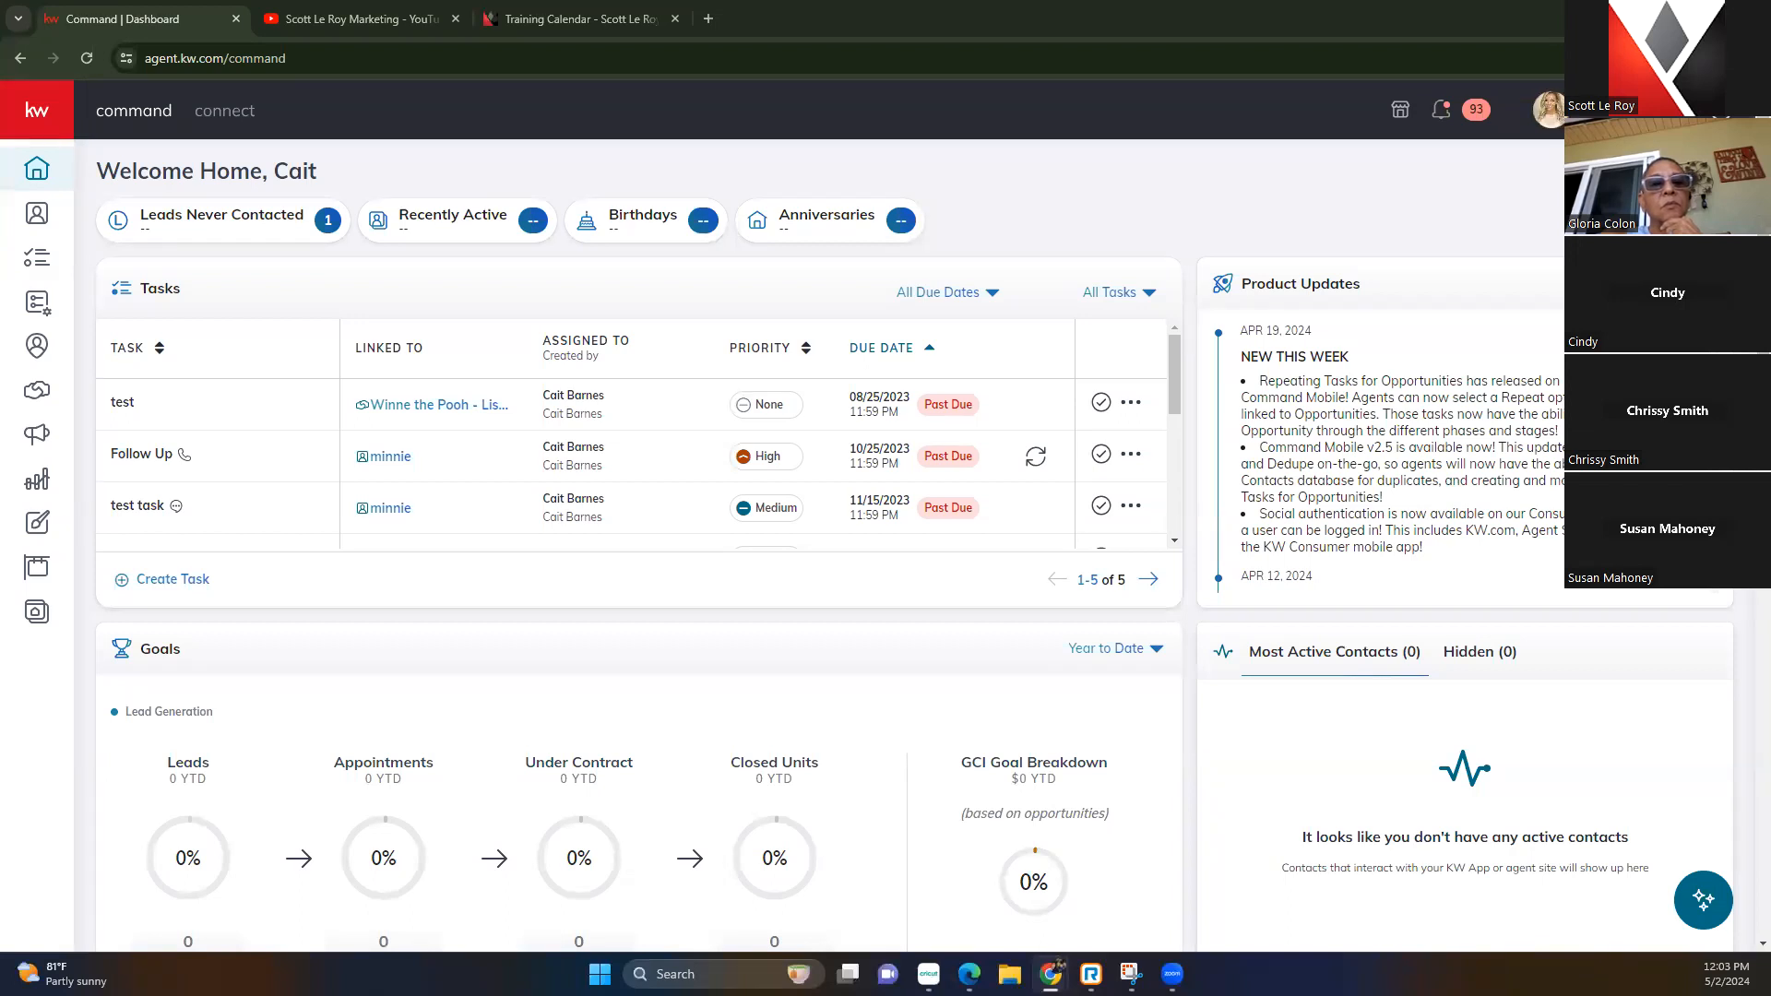
# Open the account Settings page from the profile avatar menu
pyautogui.click(1554, 109)
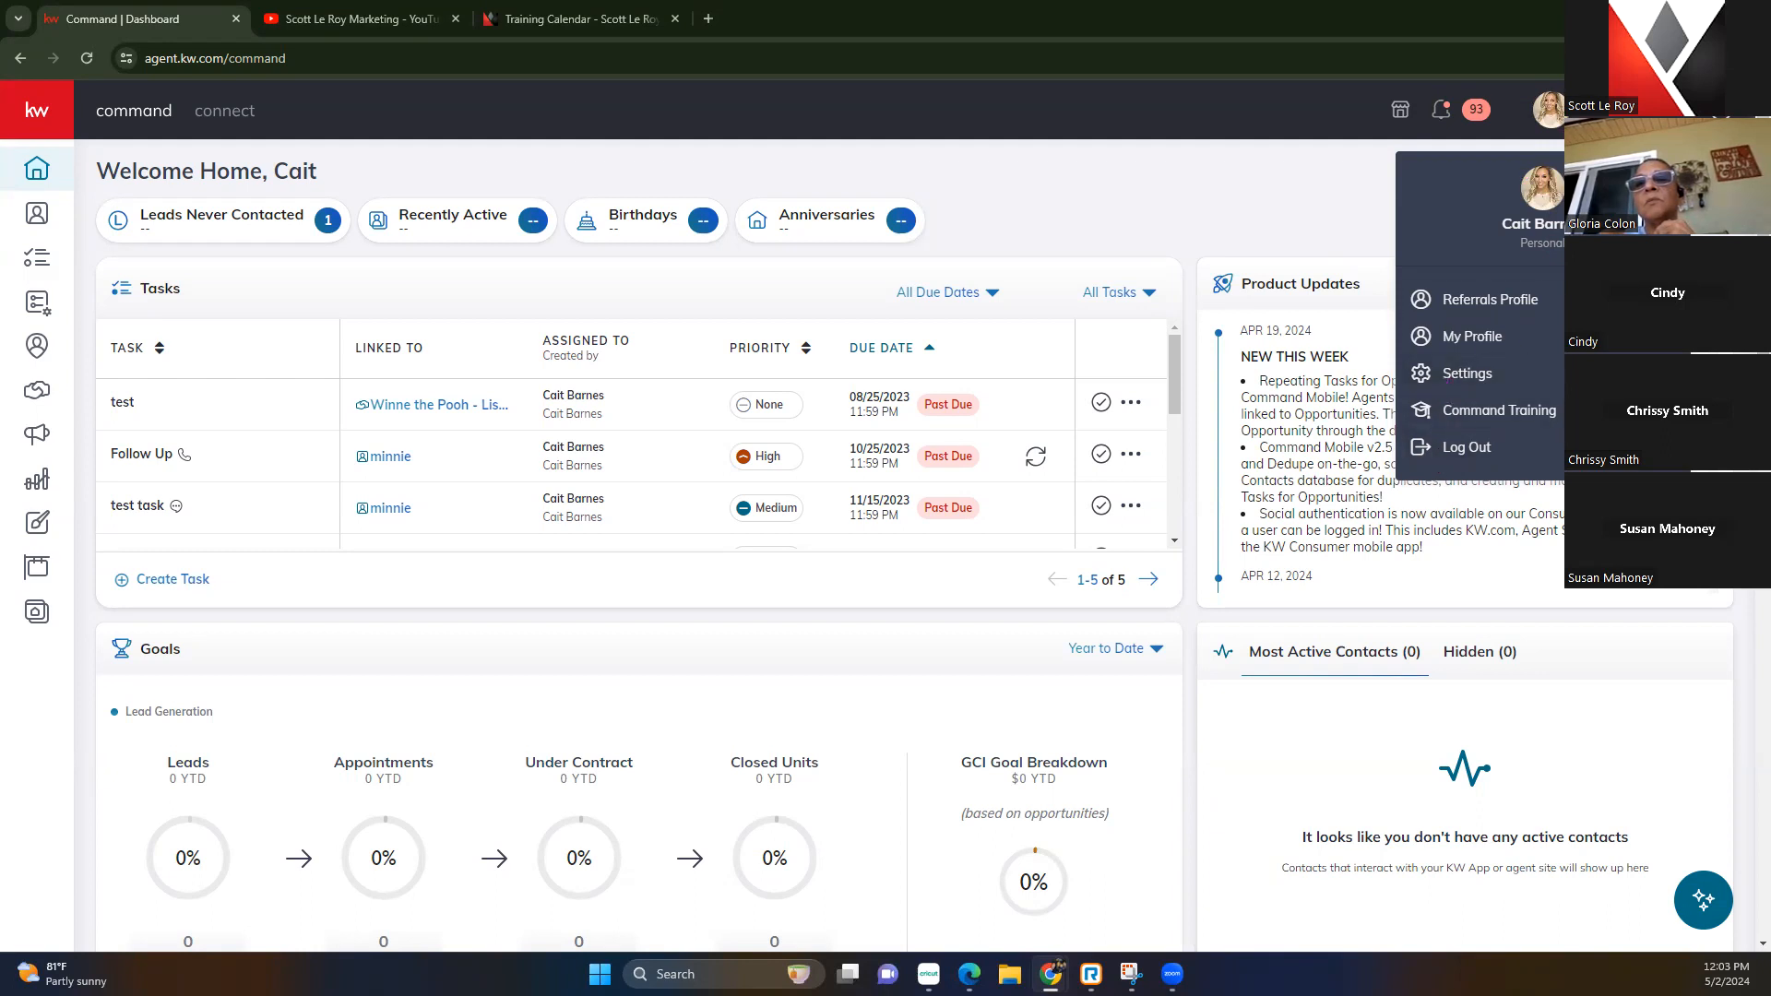
pyautogui.click(1468, 375)
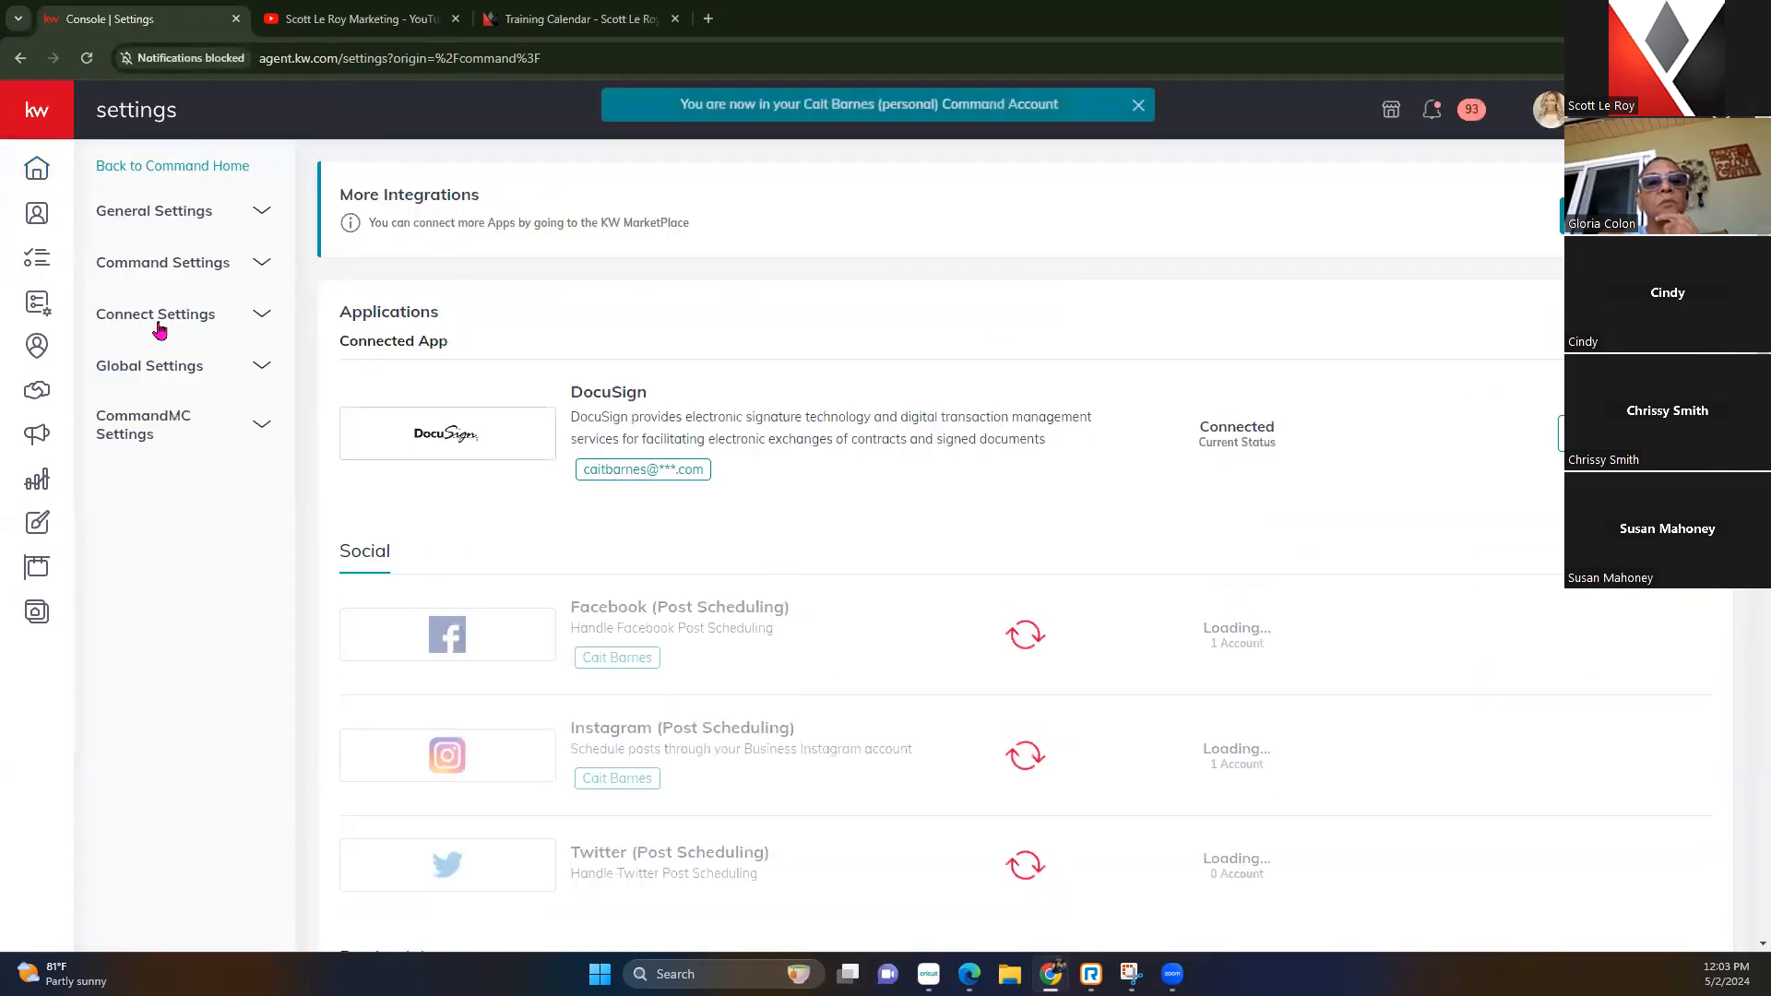
# Open Marketing Profile under Connect Settings, then open and close the account menu
pyautogui.click(159, 325)
pyautogui.click(198, 364)
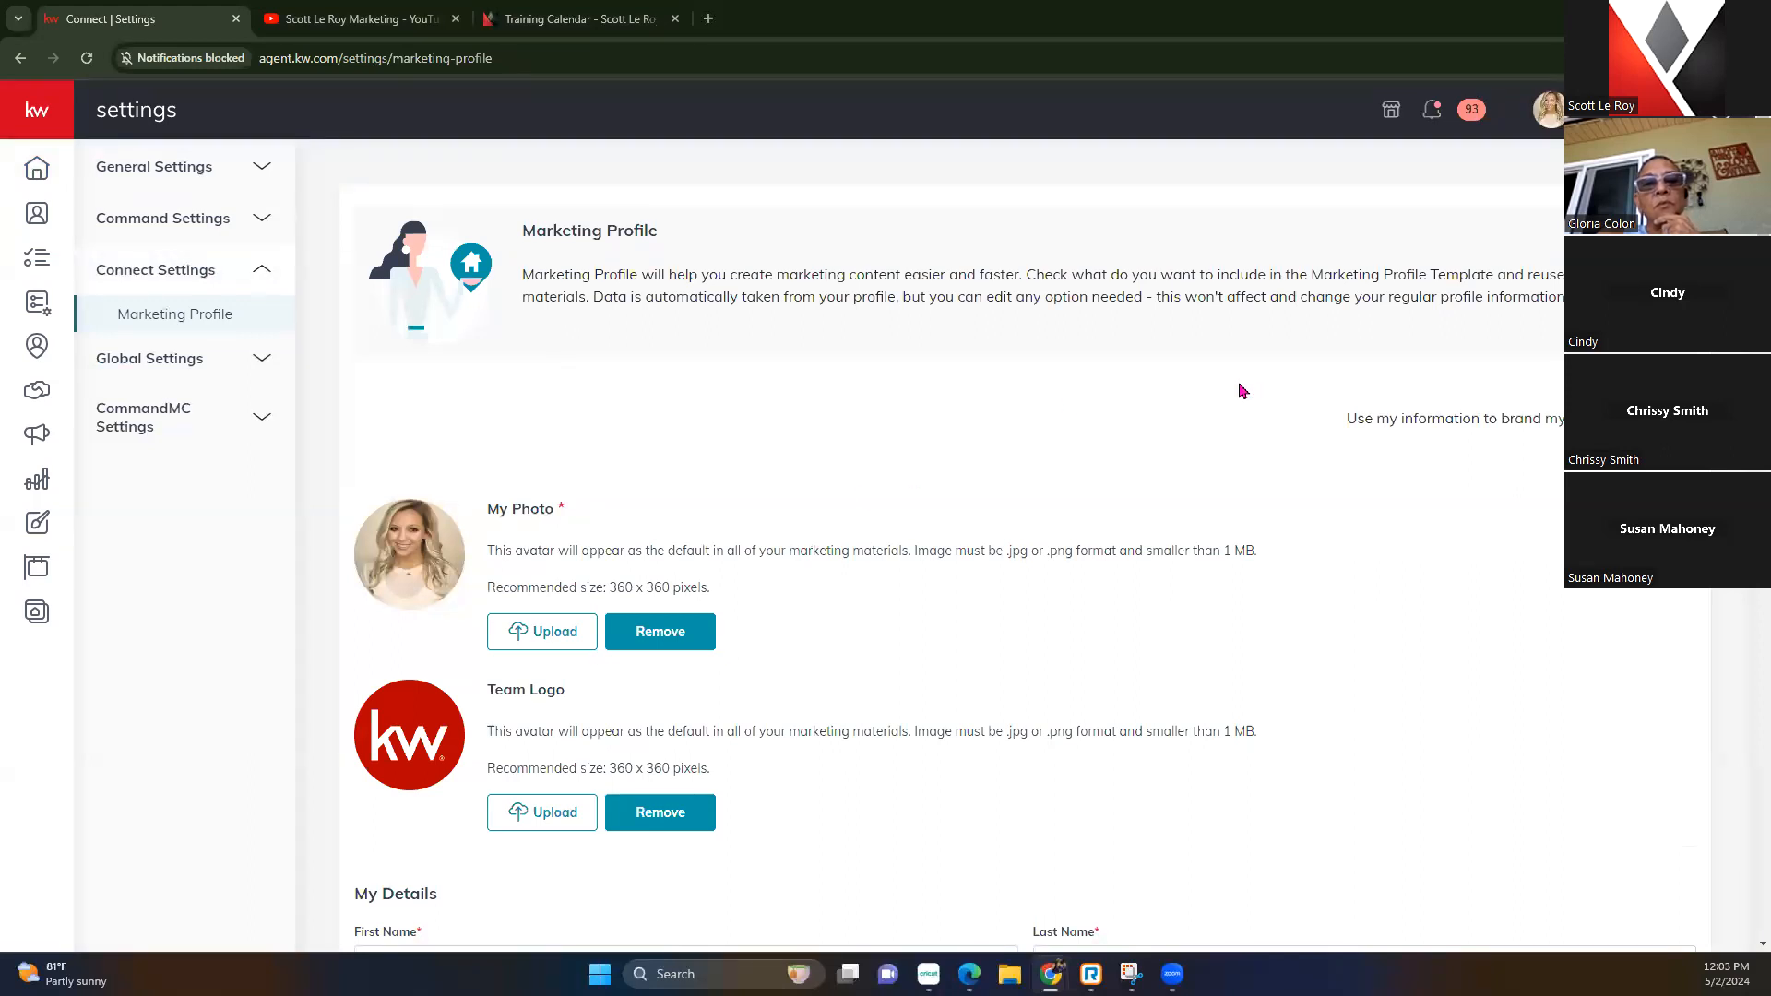
pyautogui.click(1549, 108)
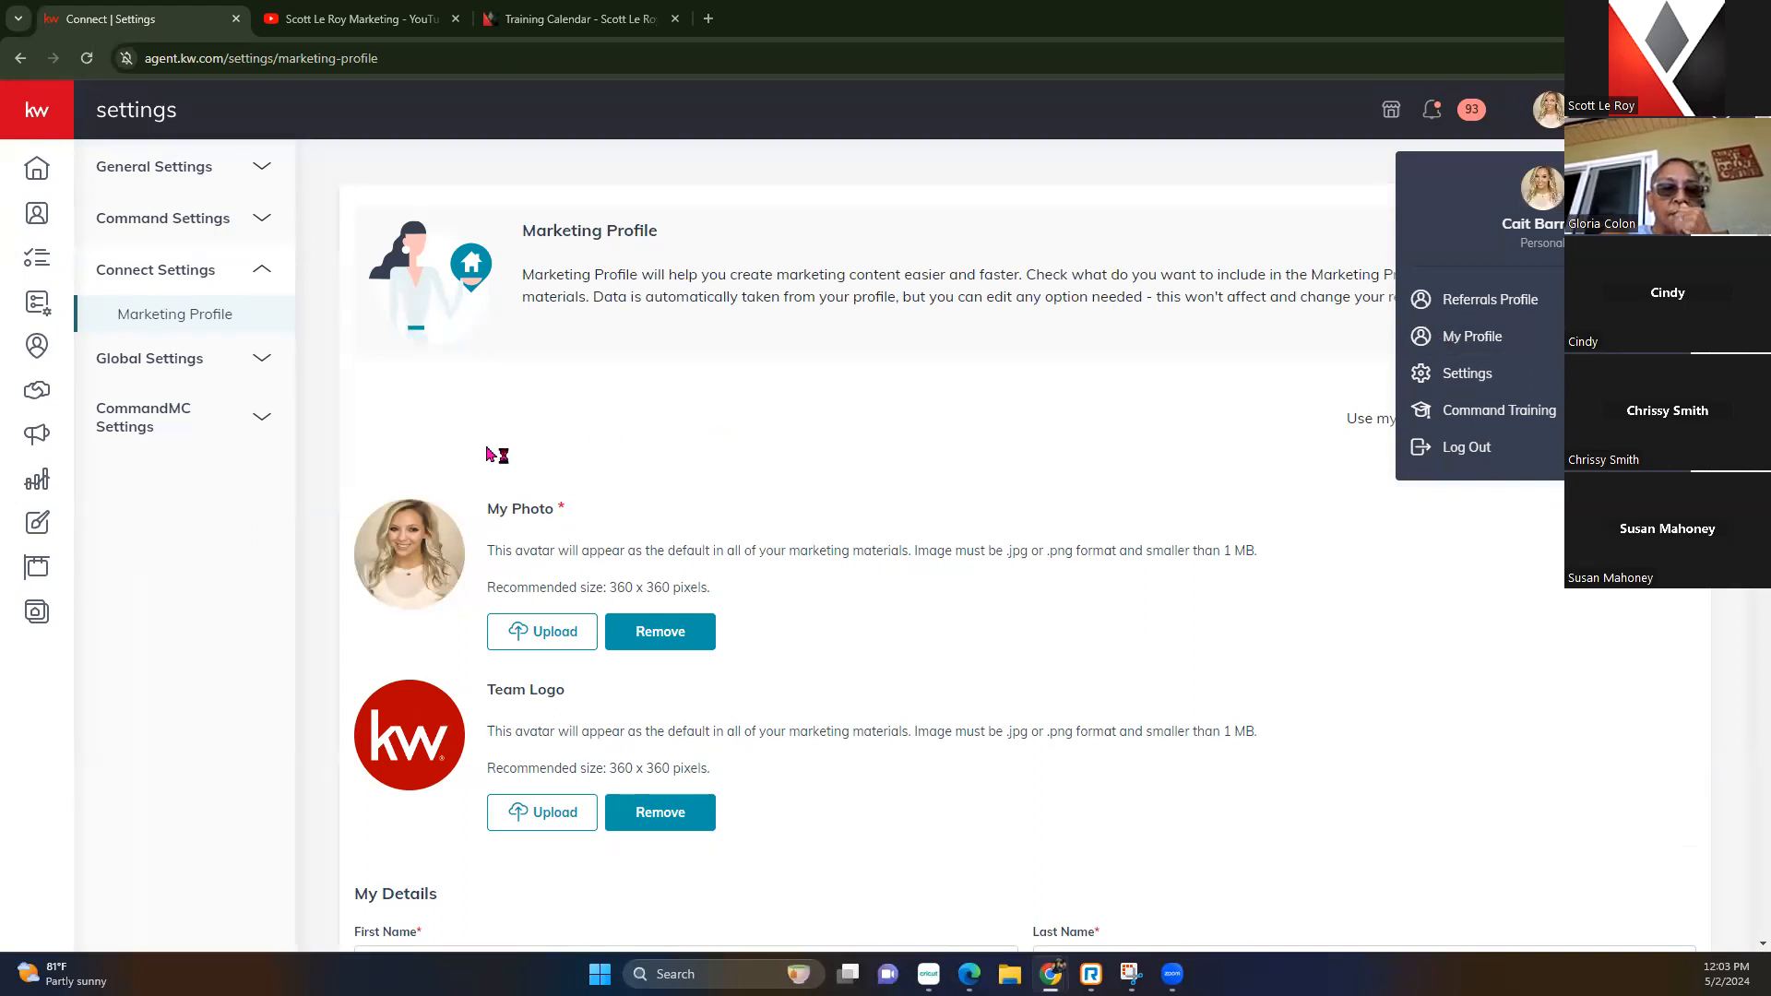
pyautogui.click(623, 249)
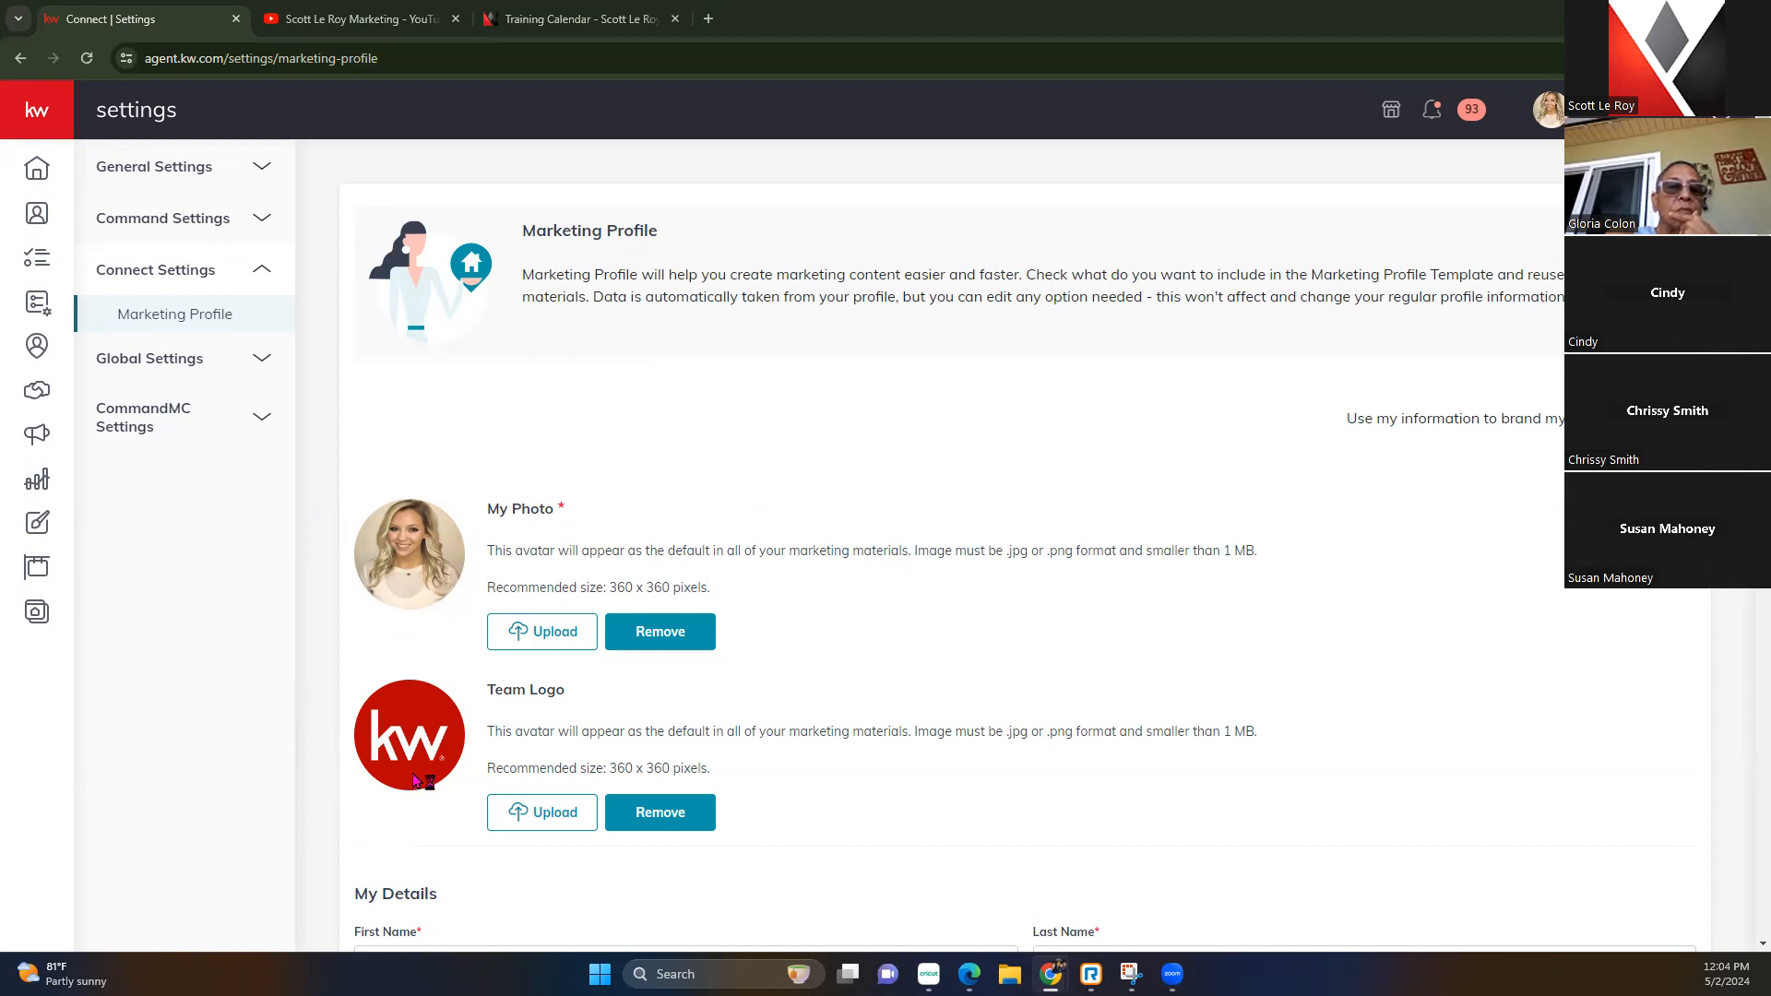
# Scroll to My Details and select the agent license number value
pyautogui.scroll(-1, 547, 720)
pyautogui.scroll(-4, 547, 720)
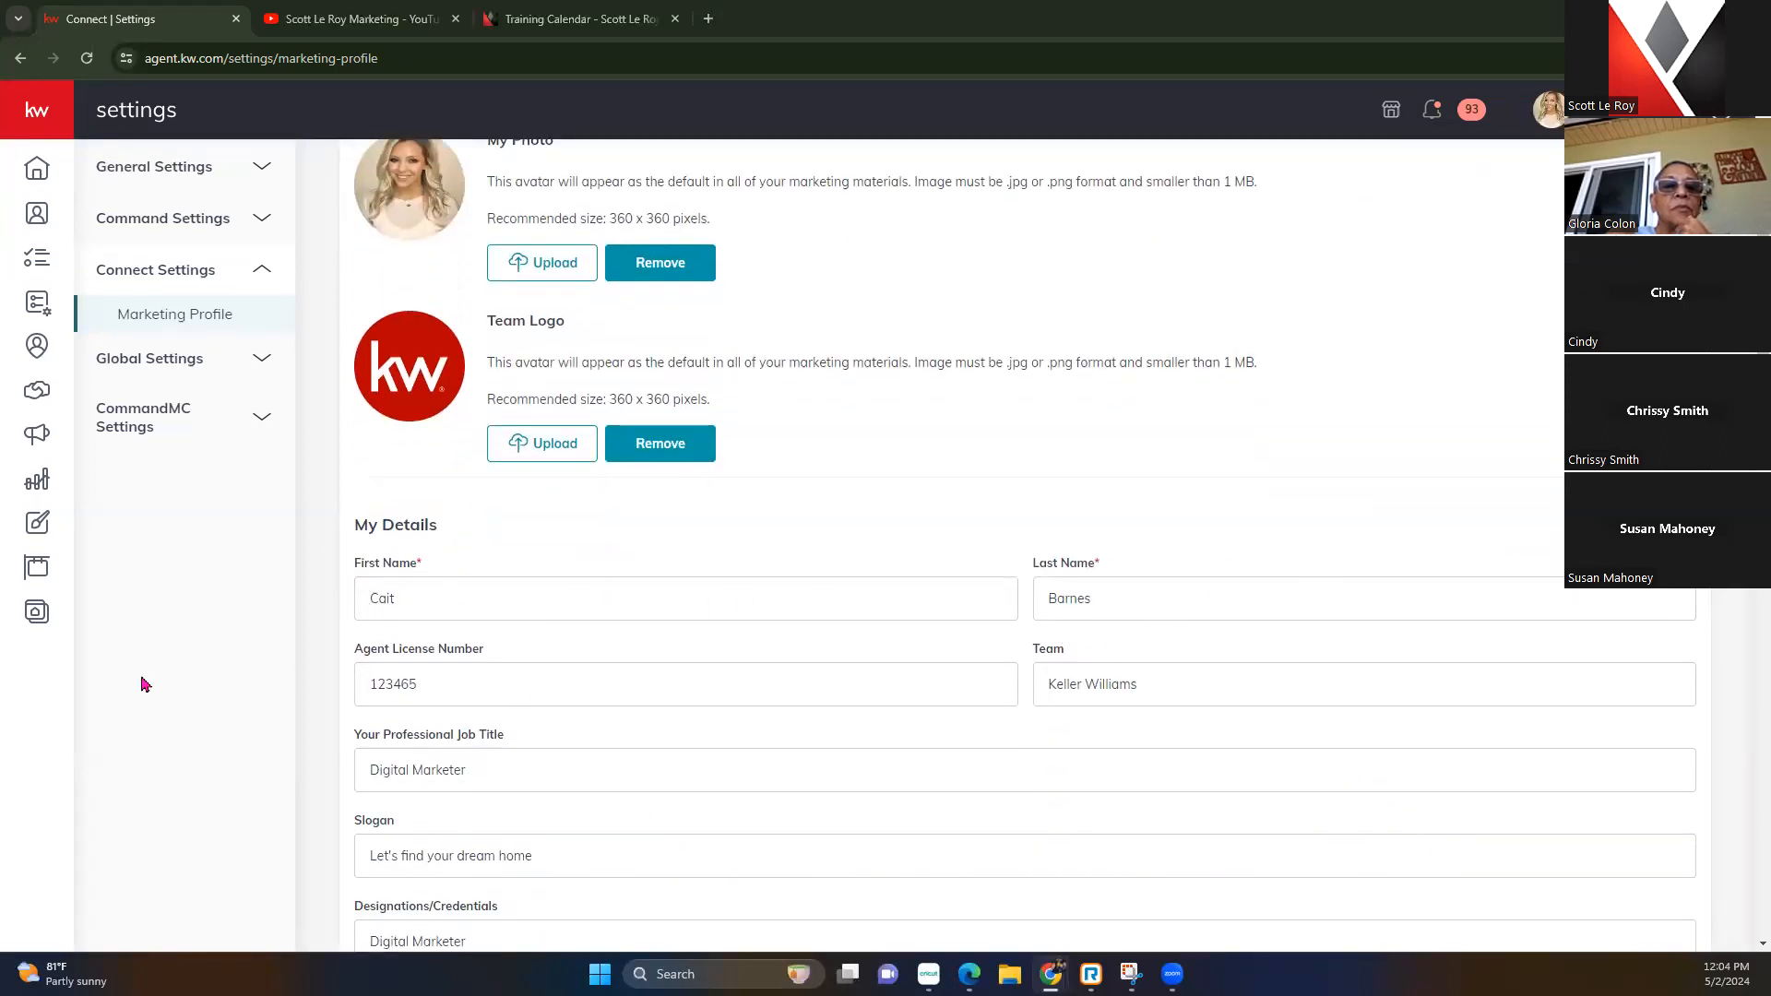
pyautogui.moveTo(495, 690); pyautogui.dragTo(346, 683)
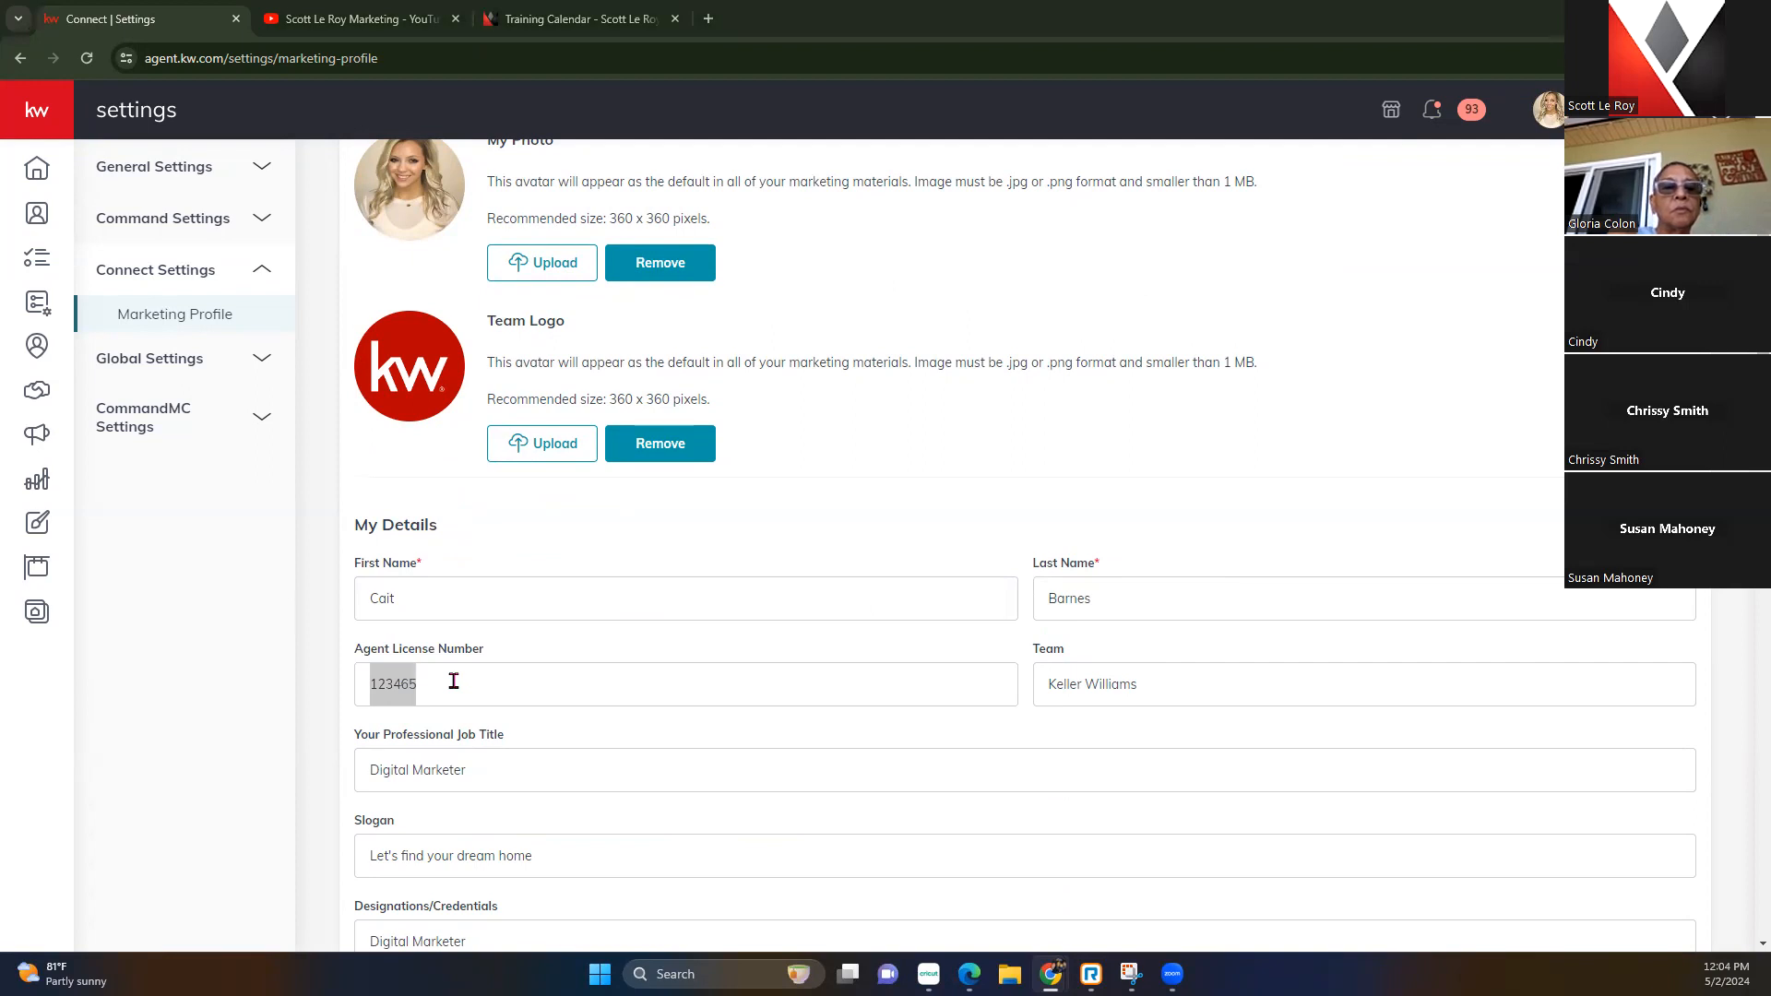
pyautogui.click(454, 681)
# Review the website address and social links, then save the Marketing Profile
pyautogui.scroll(-3, 453, 681)
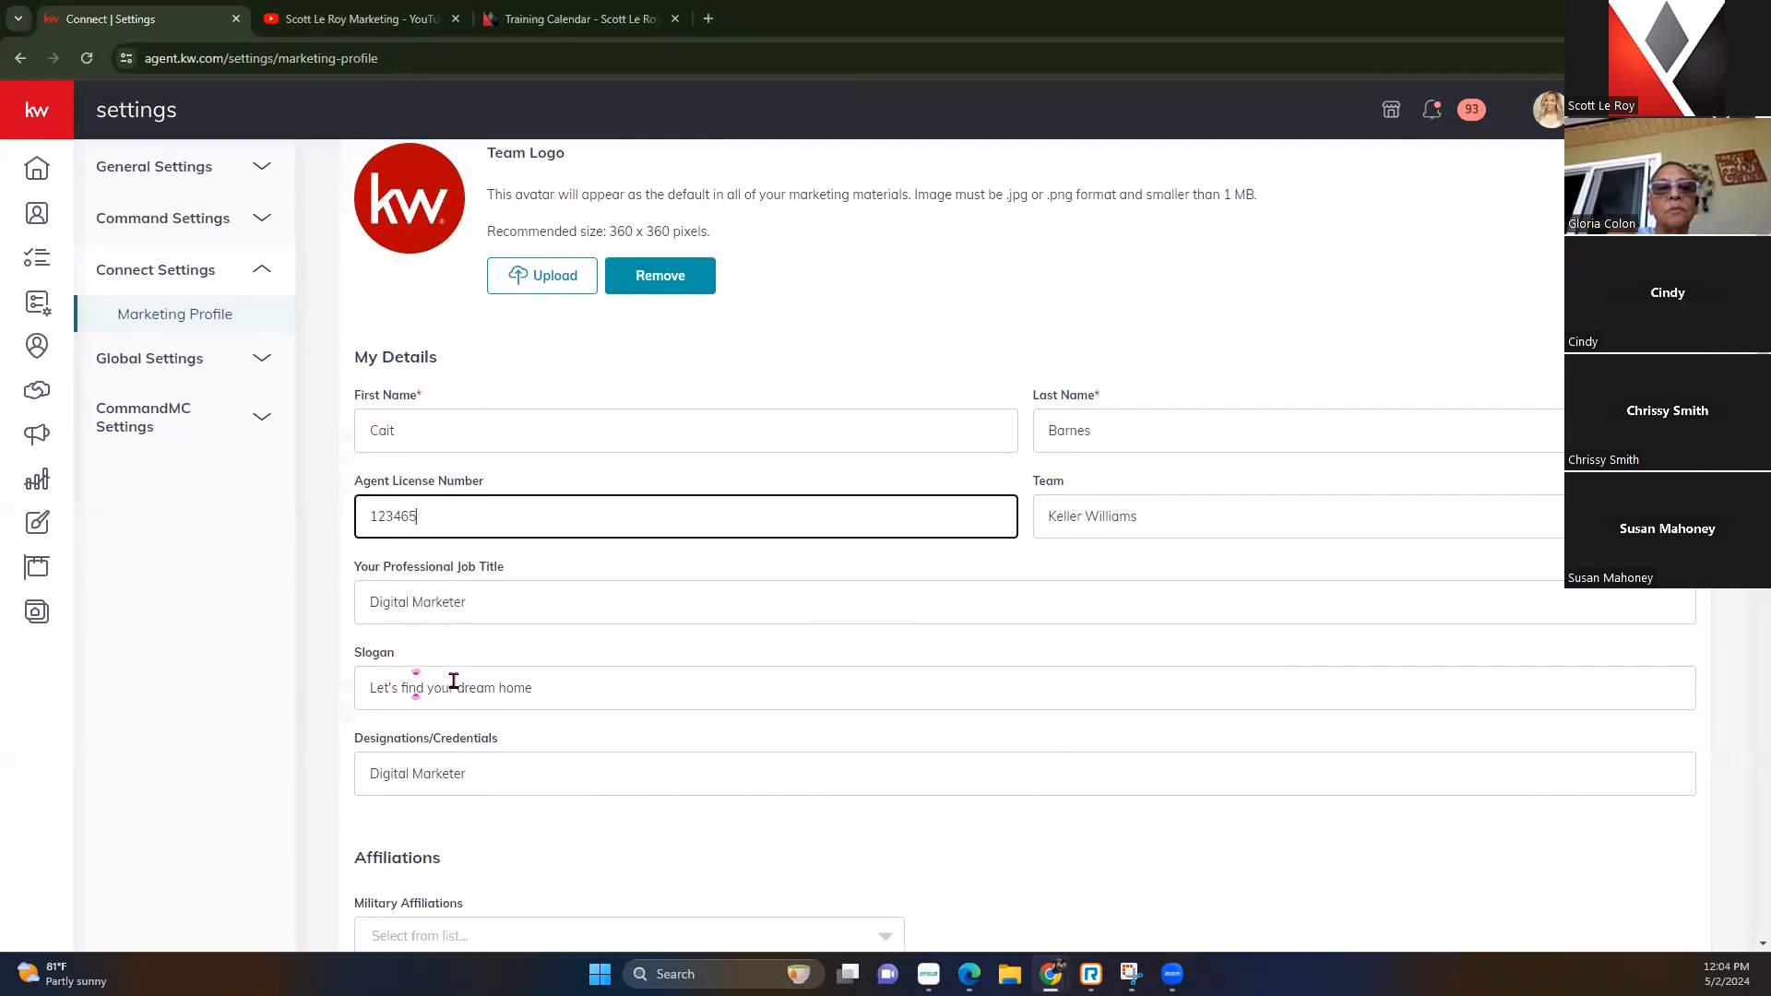
pyautogui.scroll(-4, 454, 681)
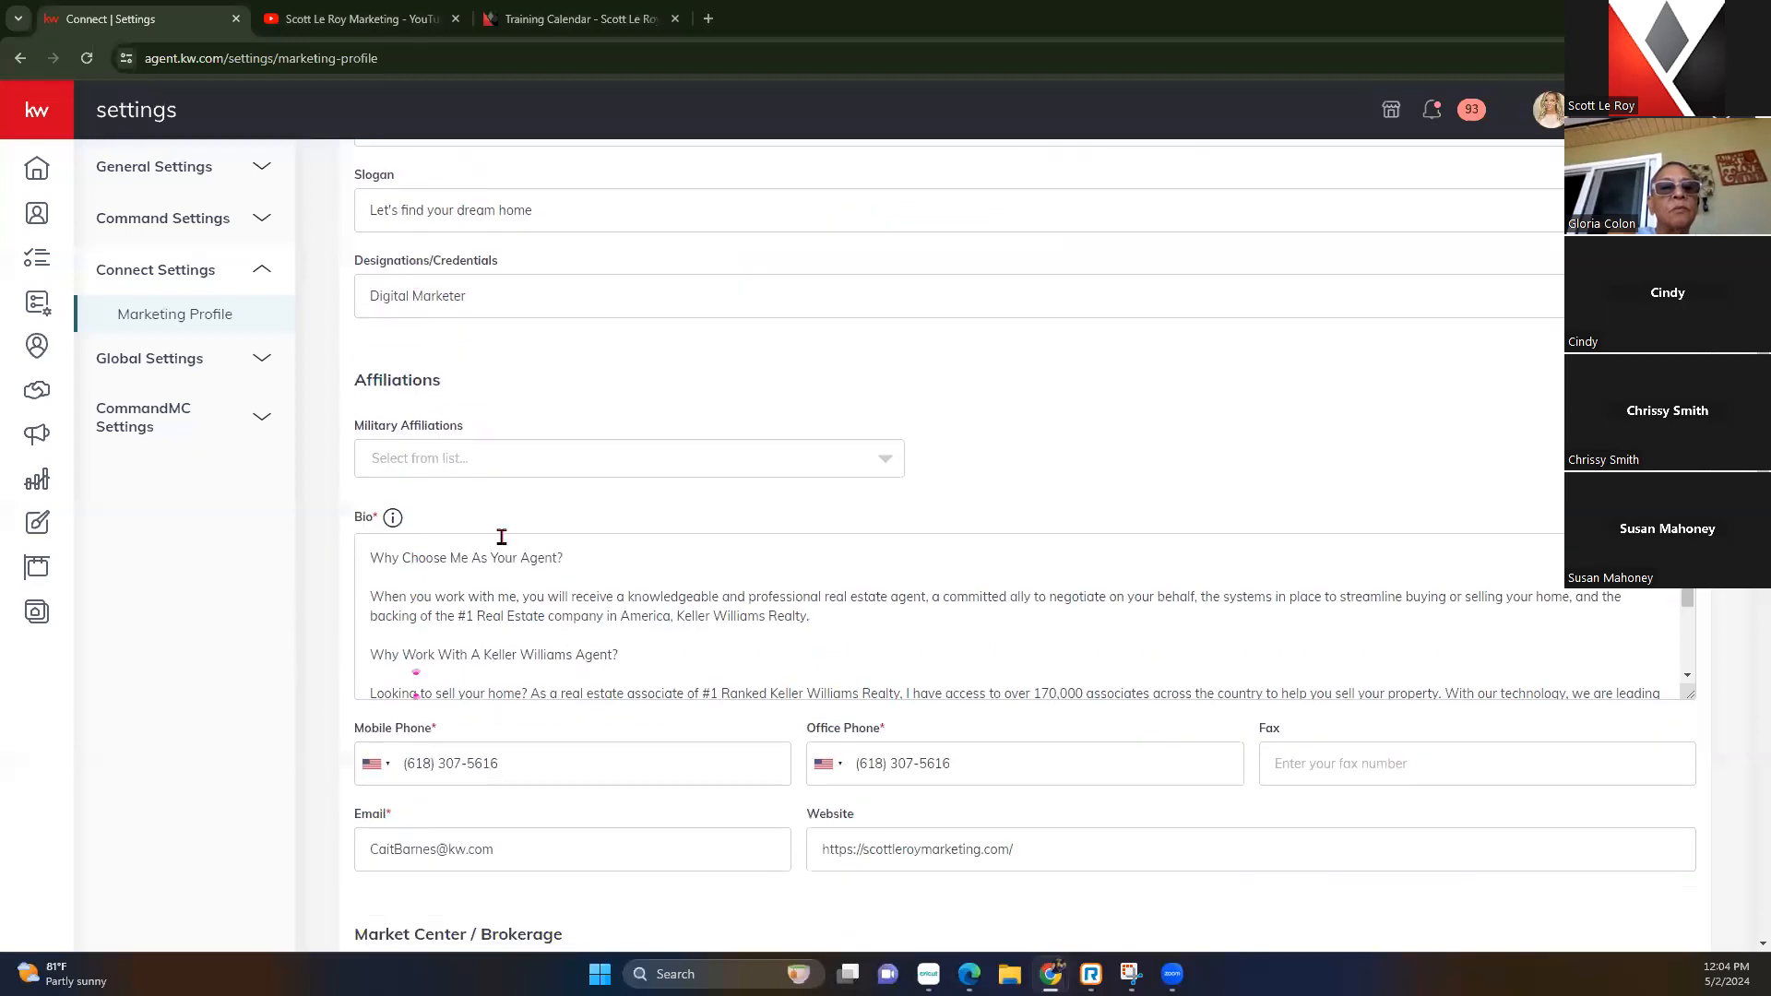
pyautogui.scroll(-2, 706, 733)
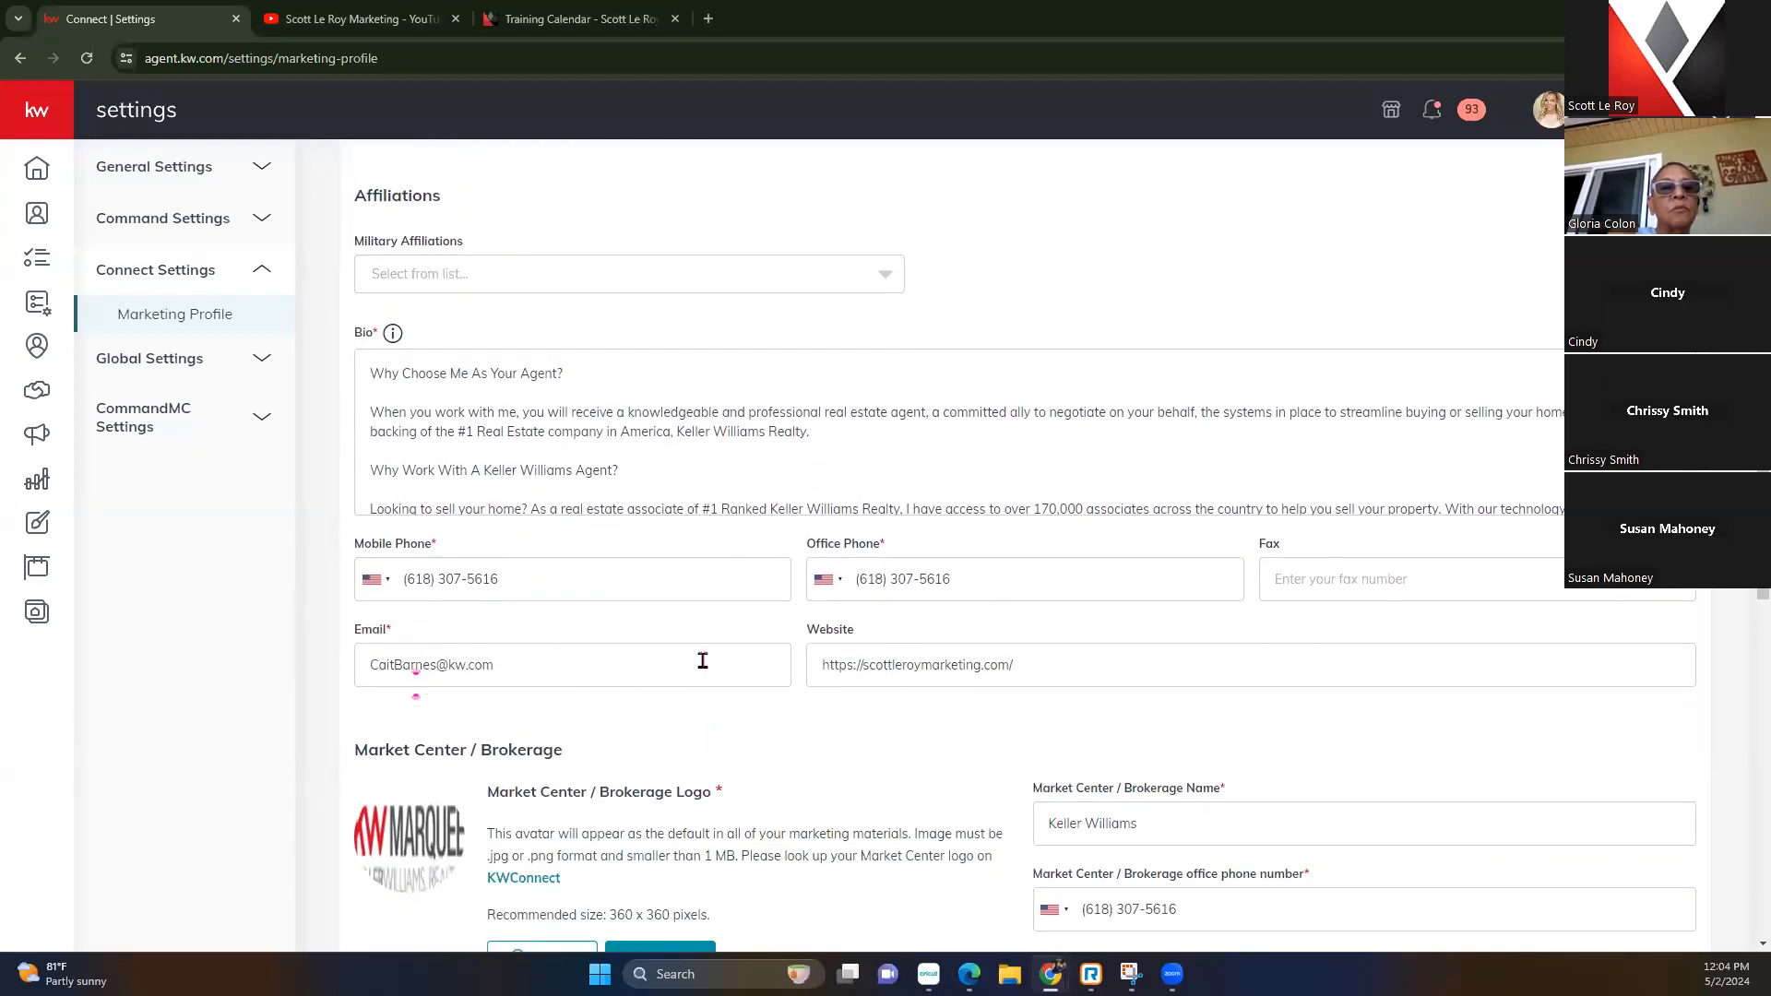
pyautogui.moveTo(1154, 653); pyautogui.dragTo(766, 660)
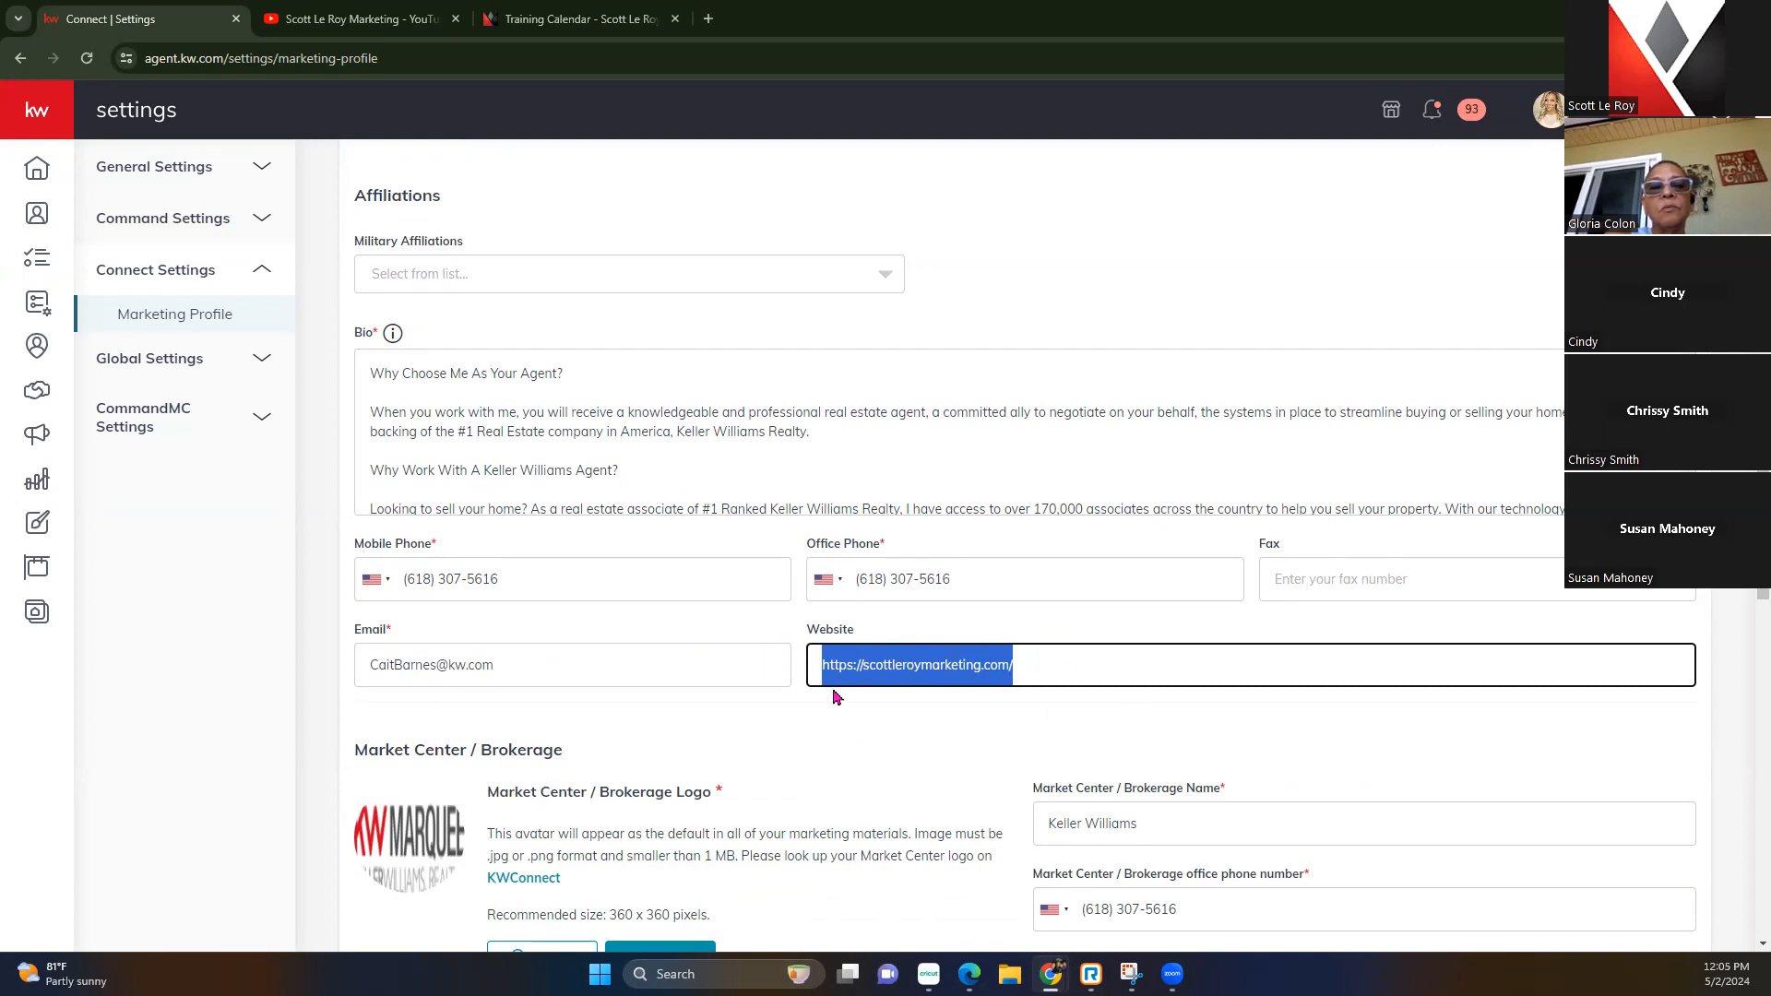
pyautogui.scroll(-3, 837, 696)
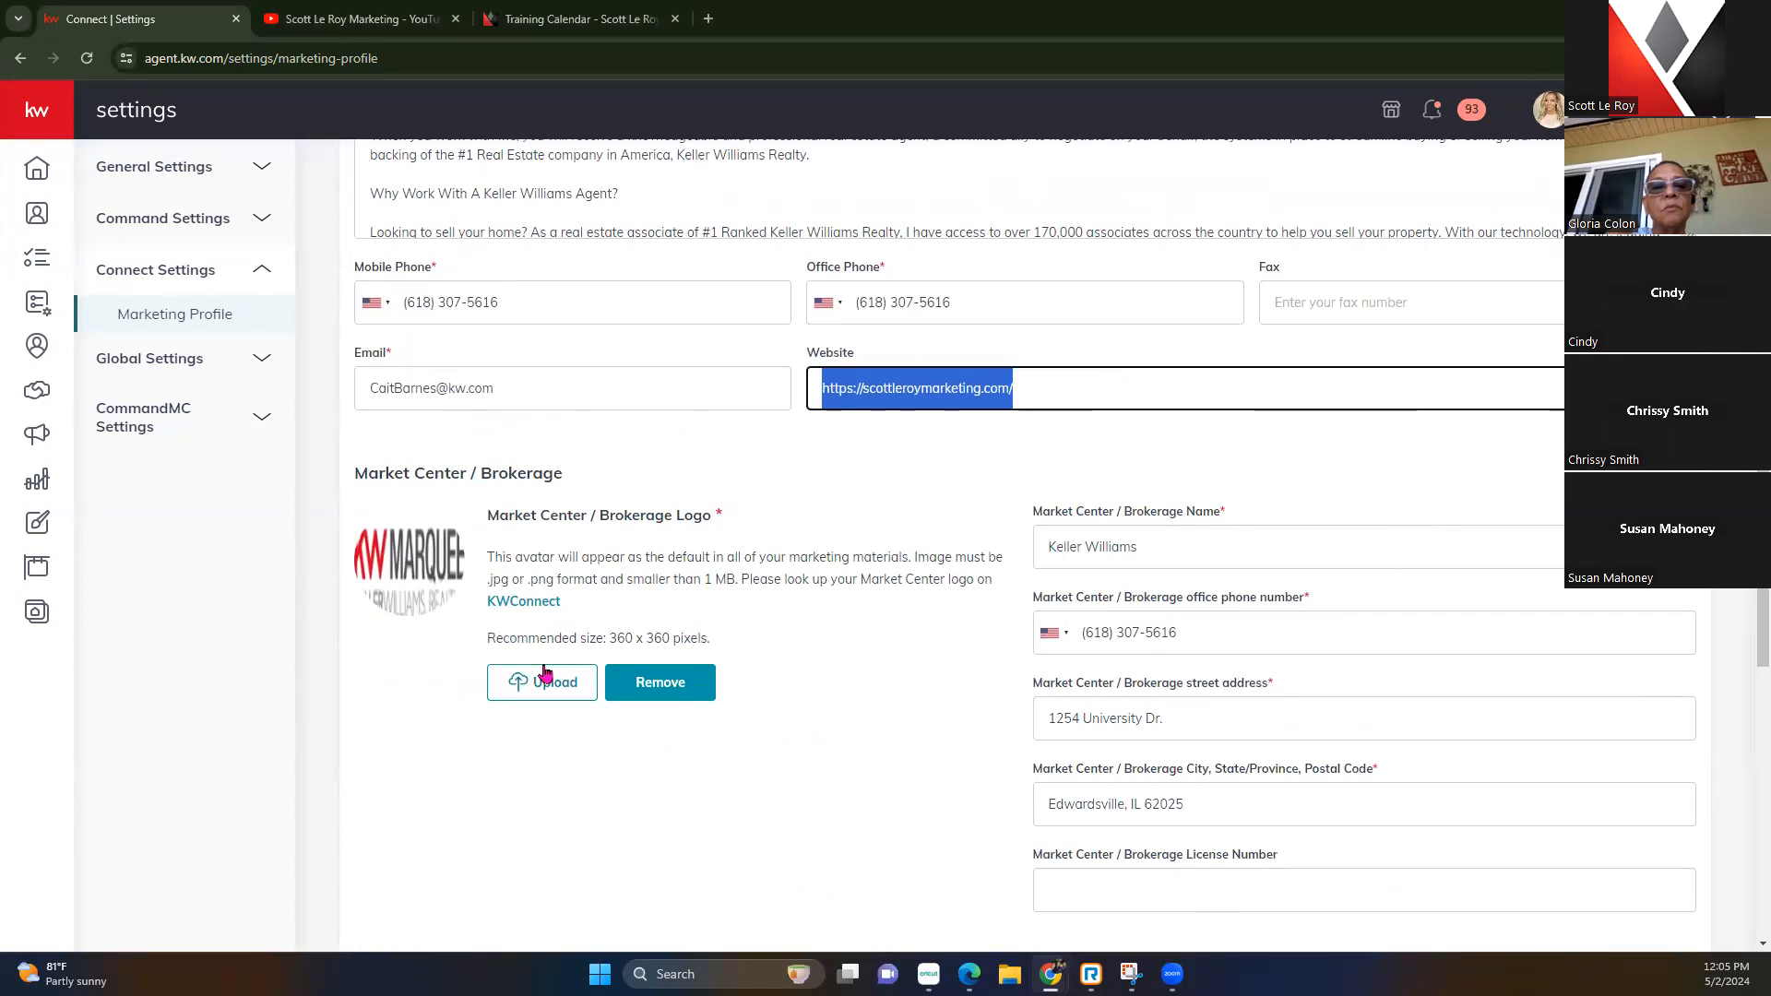
pyautogui.scroll(-9, 544, 673)
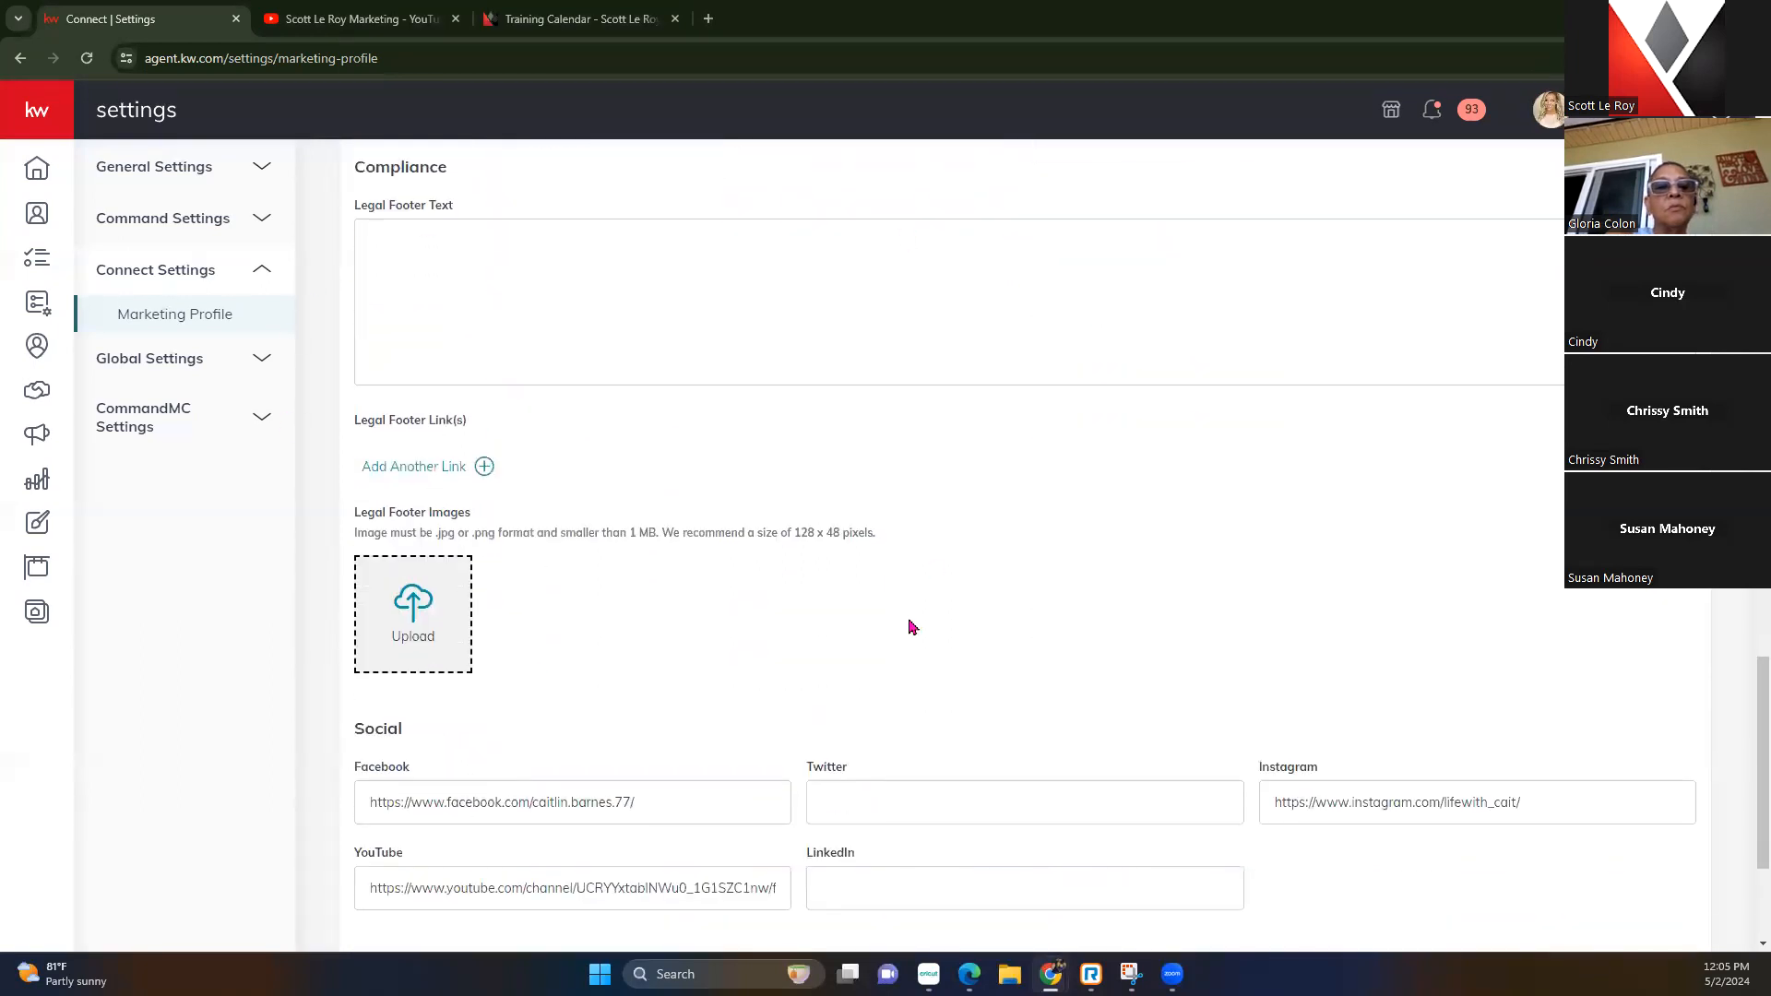
pyautogui.scroll(-3, 466, 701)
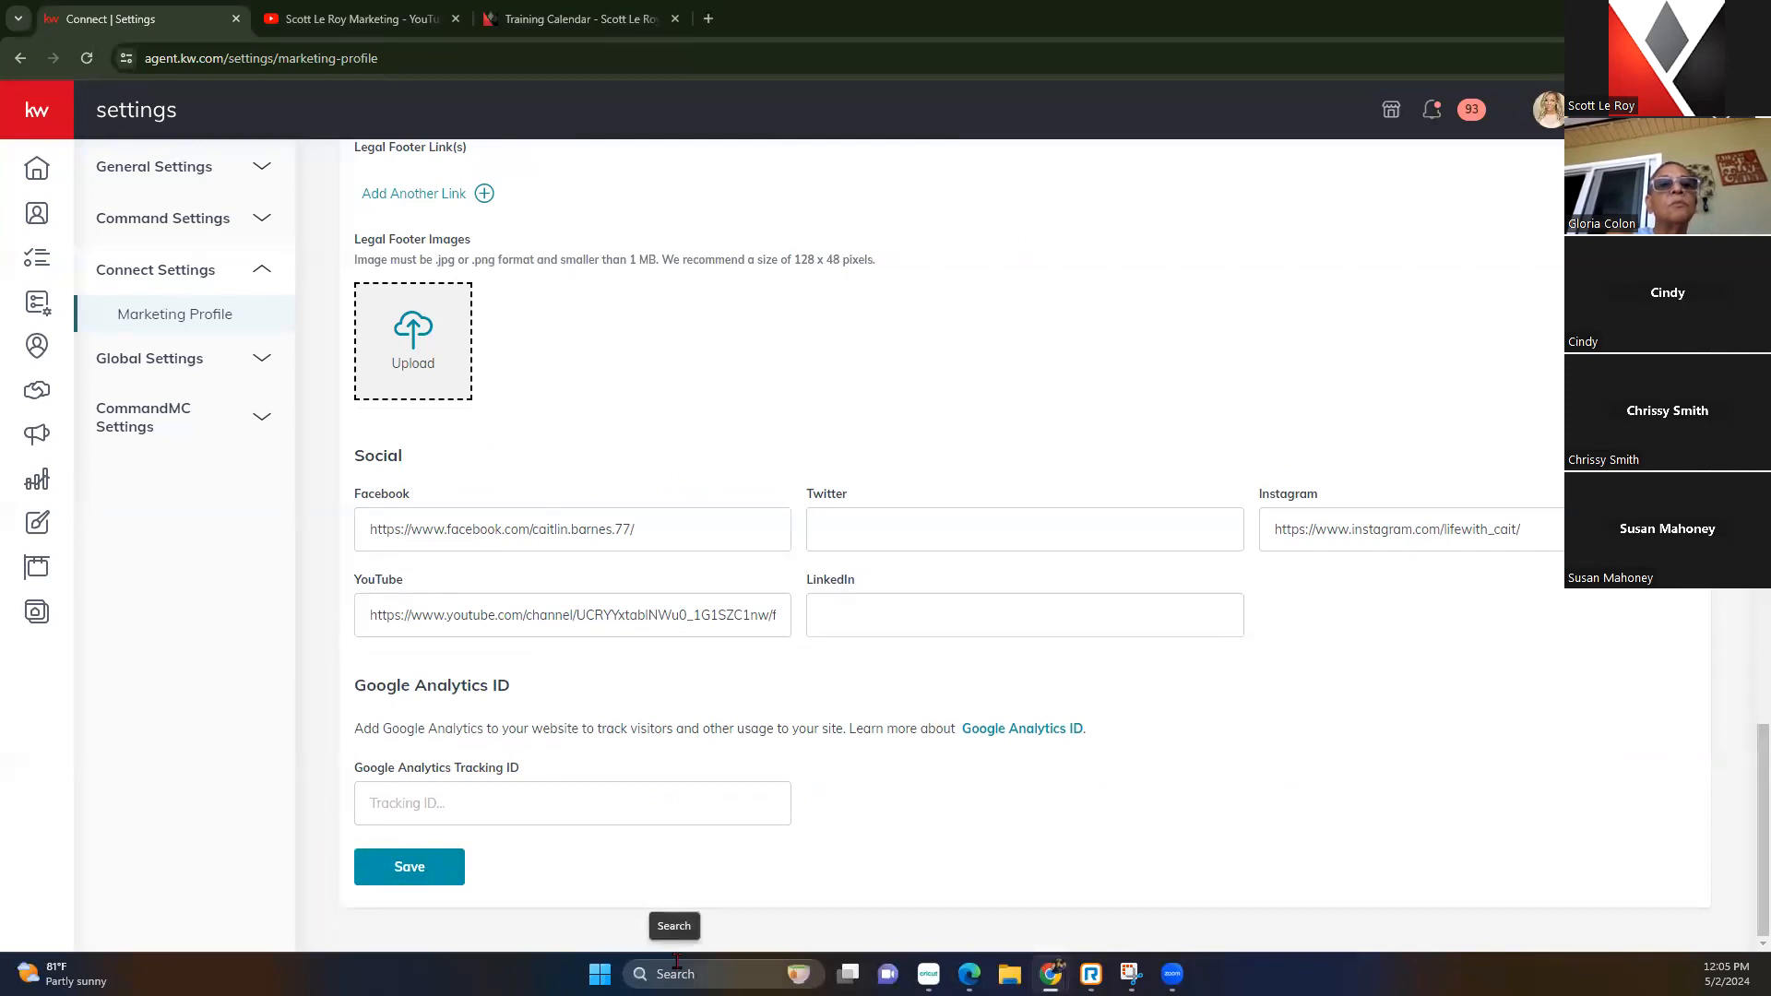
pyautogui.click(459, 872)
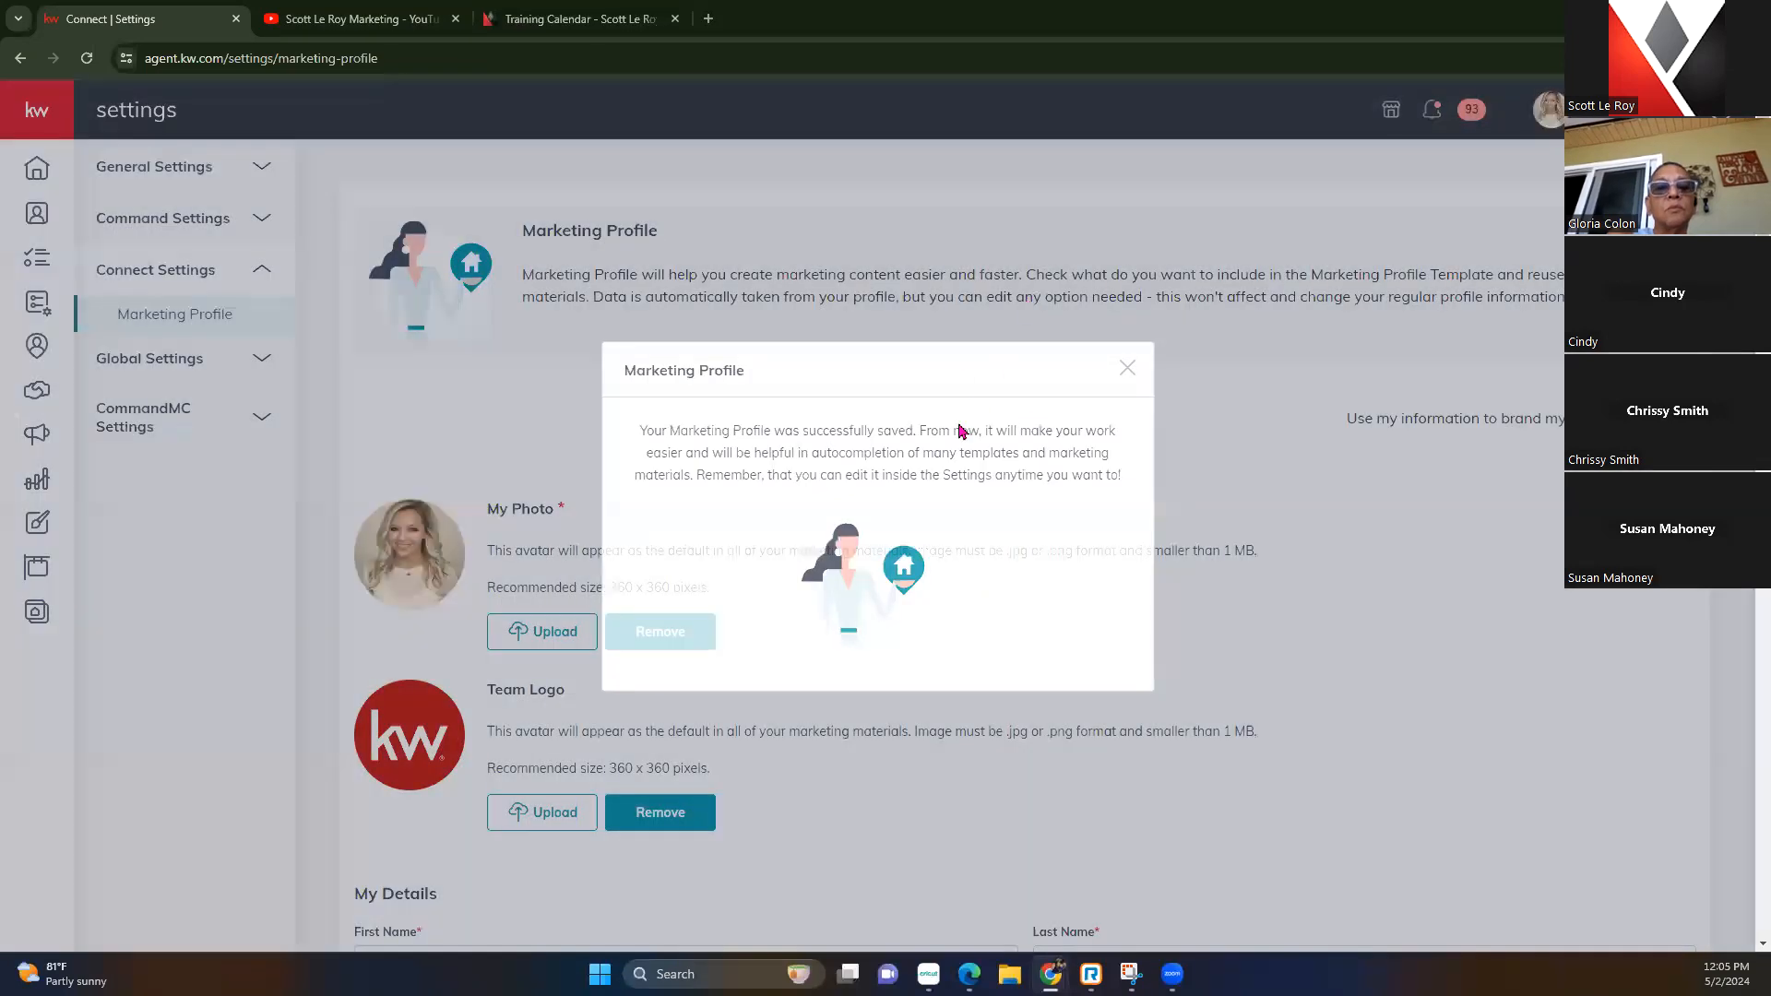
# Scroll the saved profile and expand the side navigation to show labels
pyautogui.scroll(-2, 957, 444)
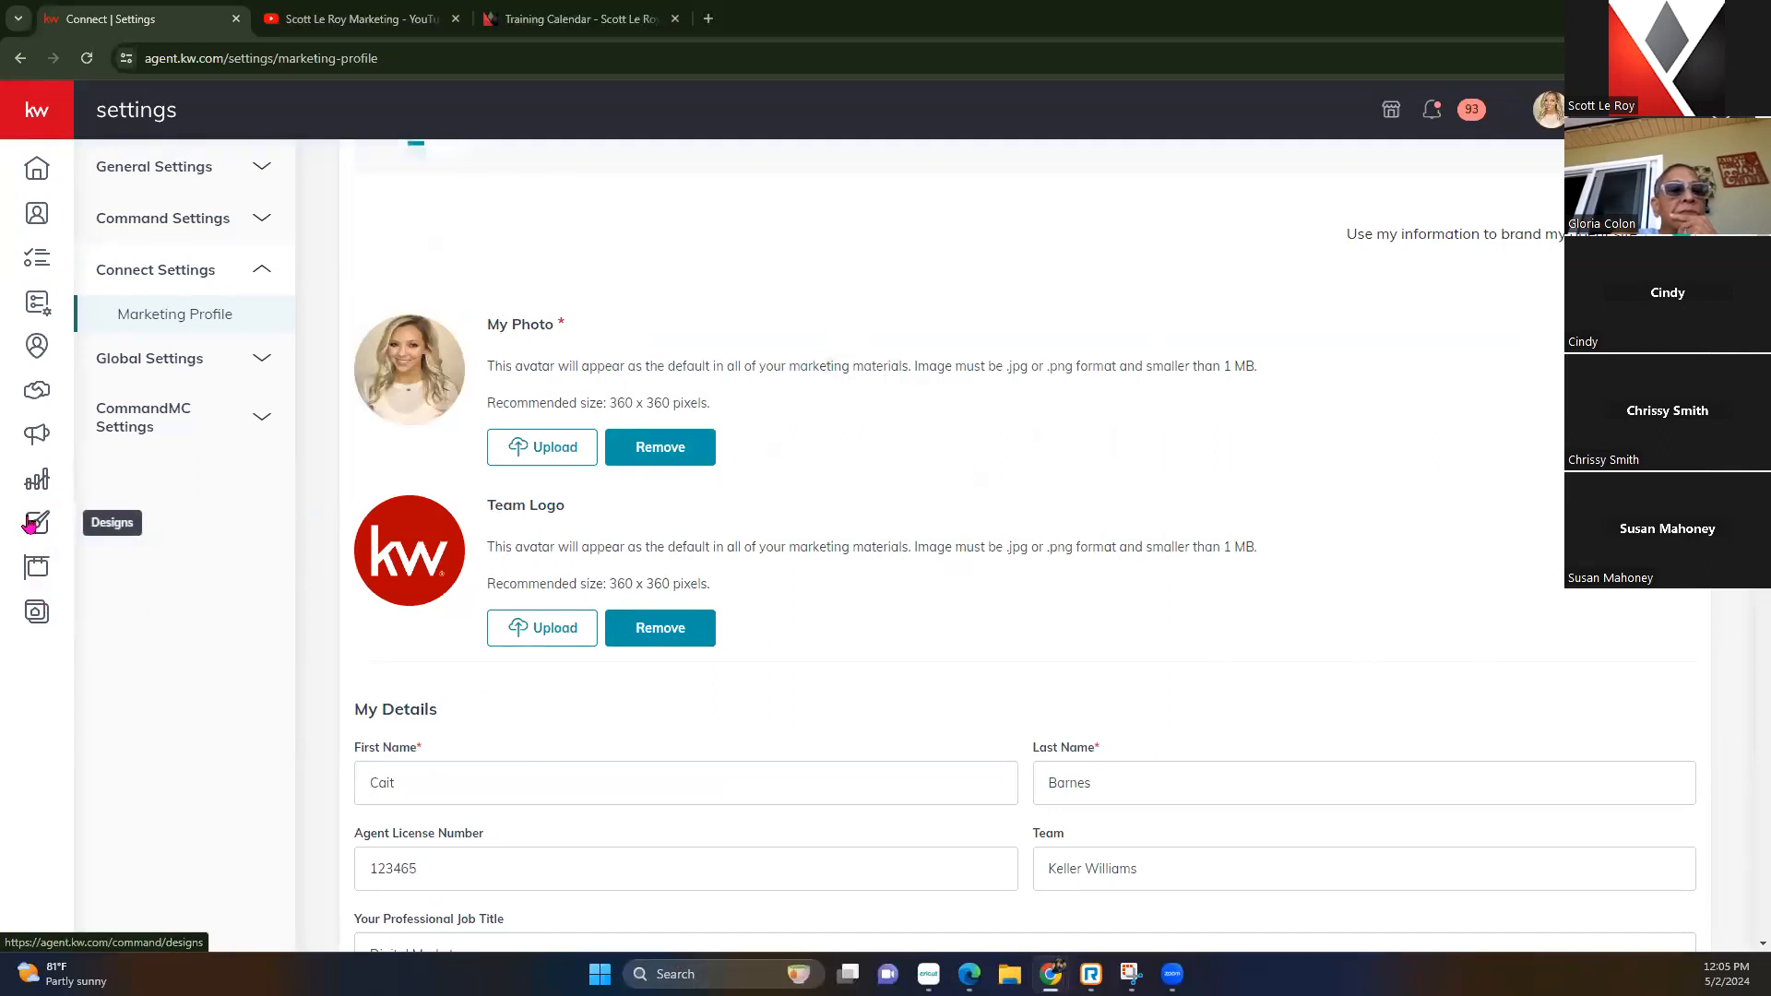
pyautogui.click(34, 113)
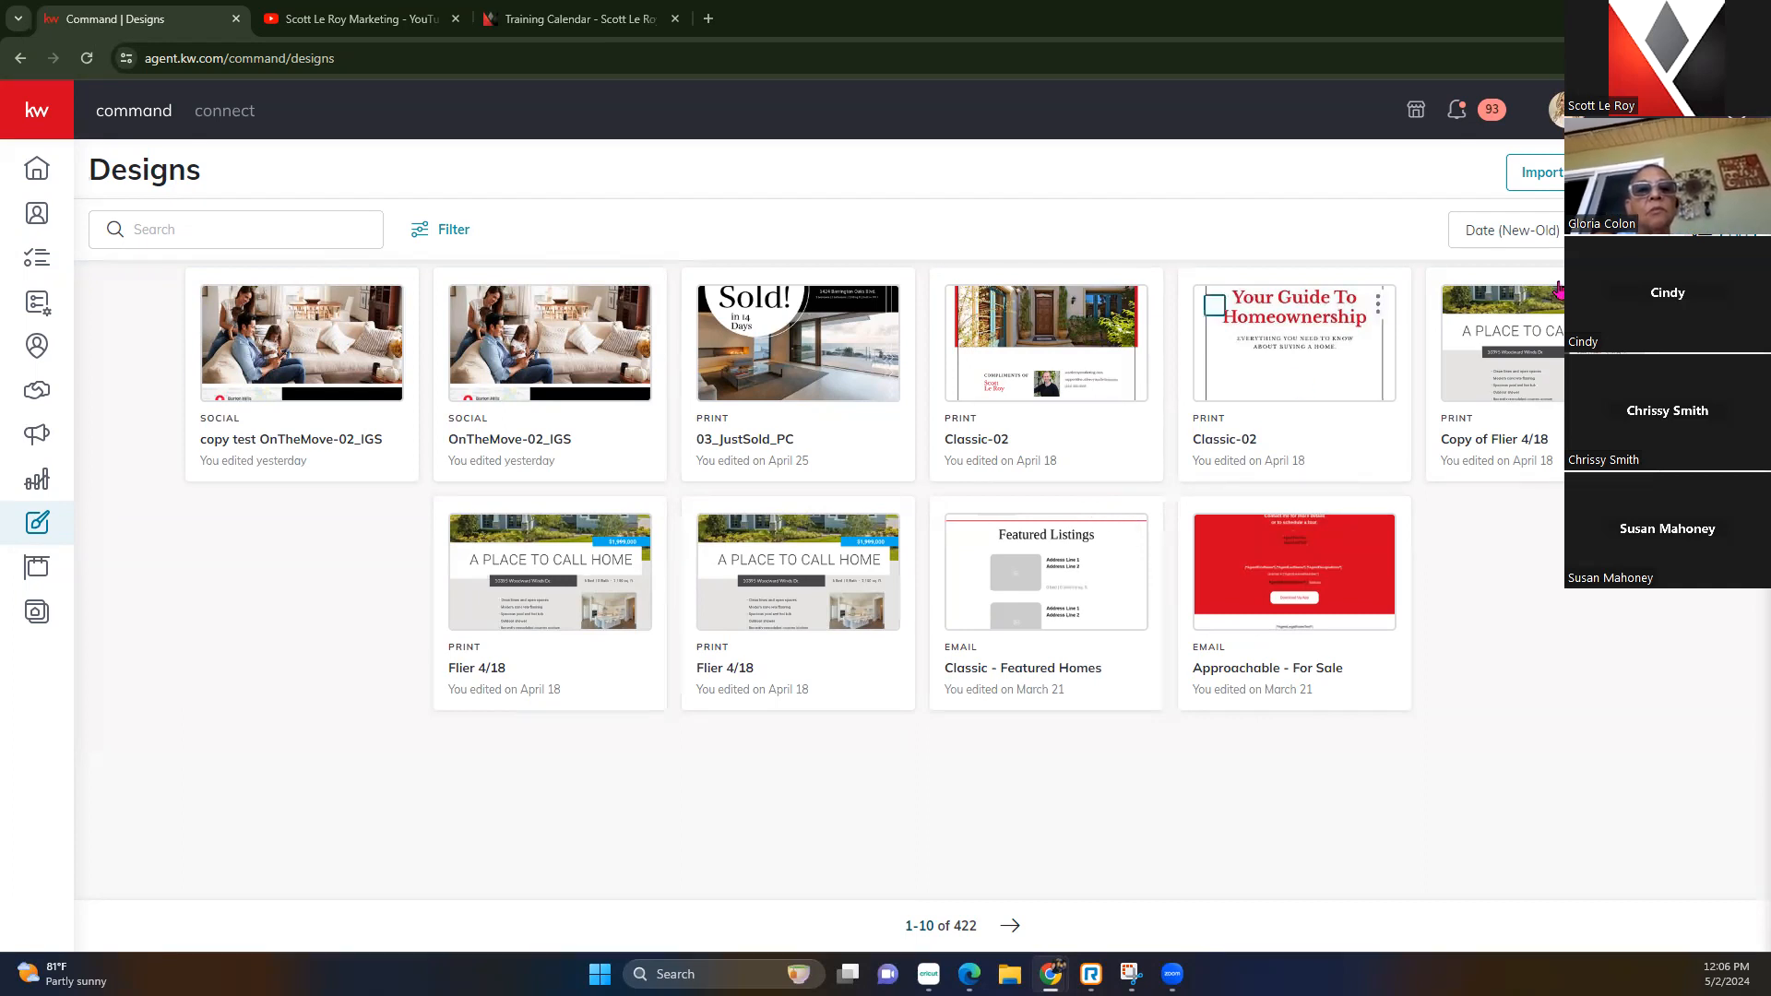
# Start a Social design from Create Design, then cancel without creating it
pyautogui.click(1686, 173)
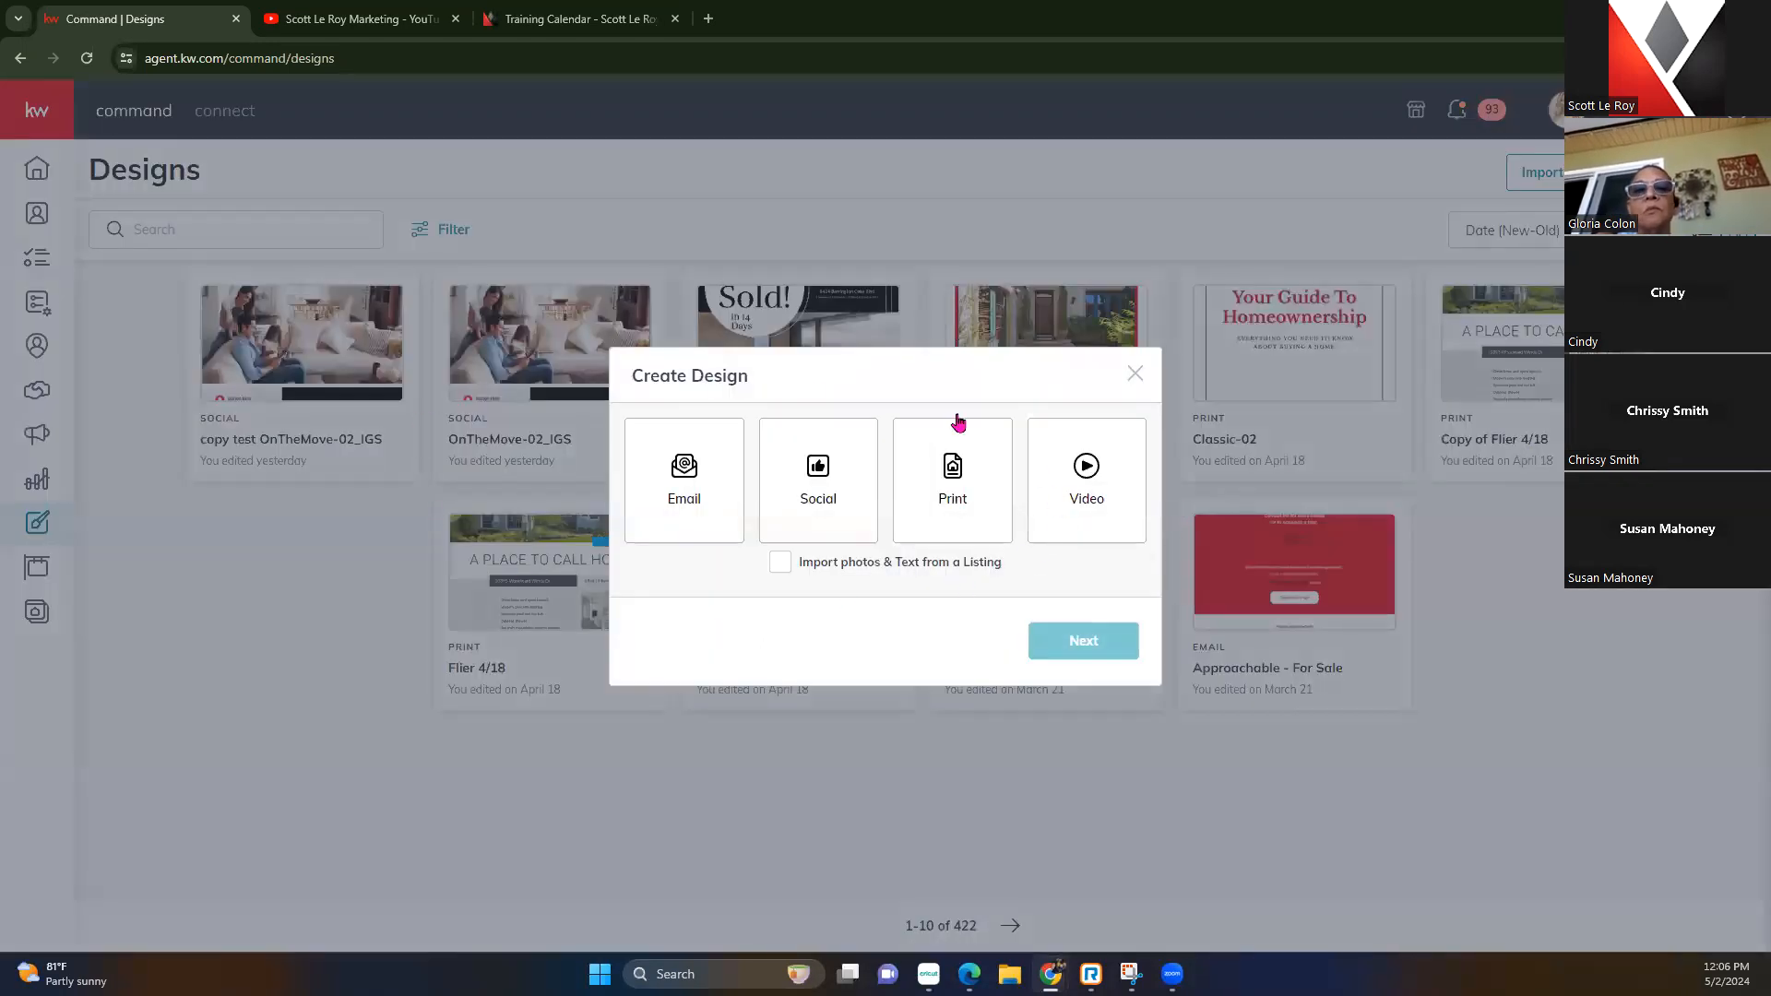
pyautogui.click(817, 497)
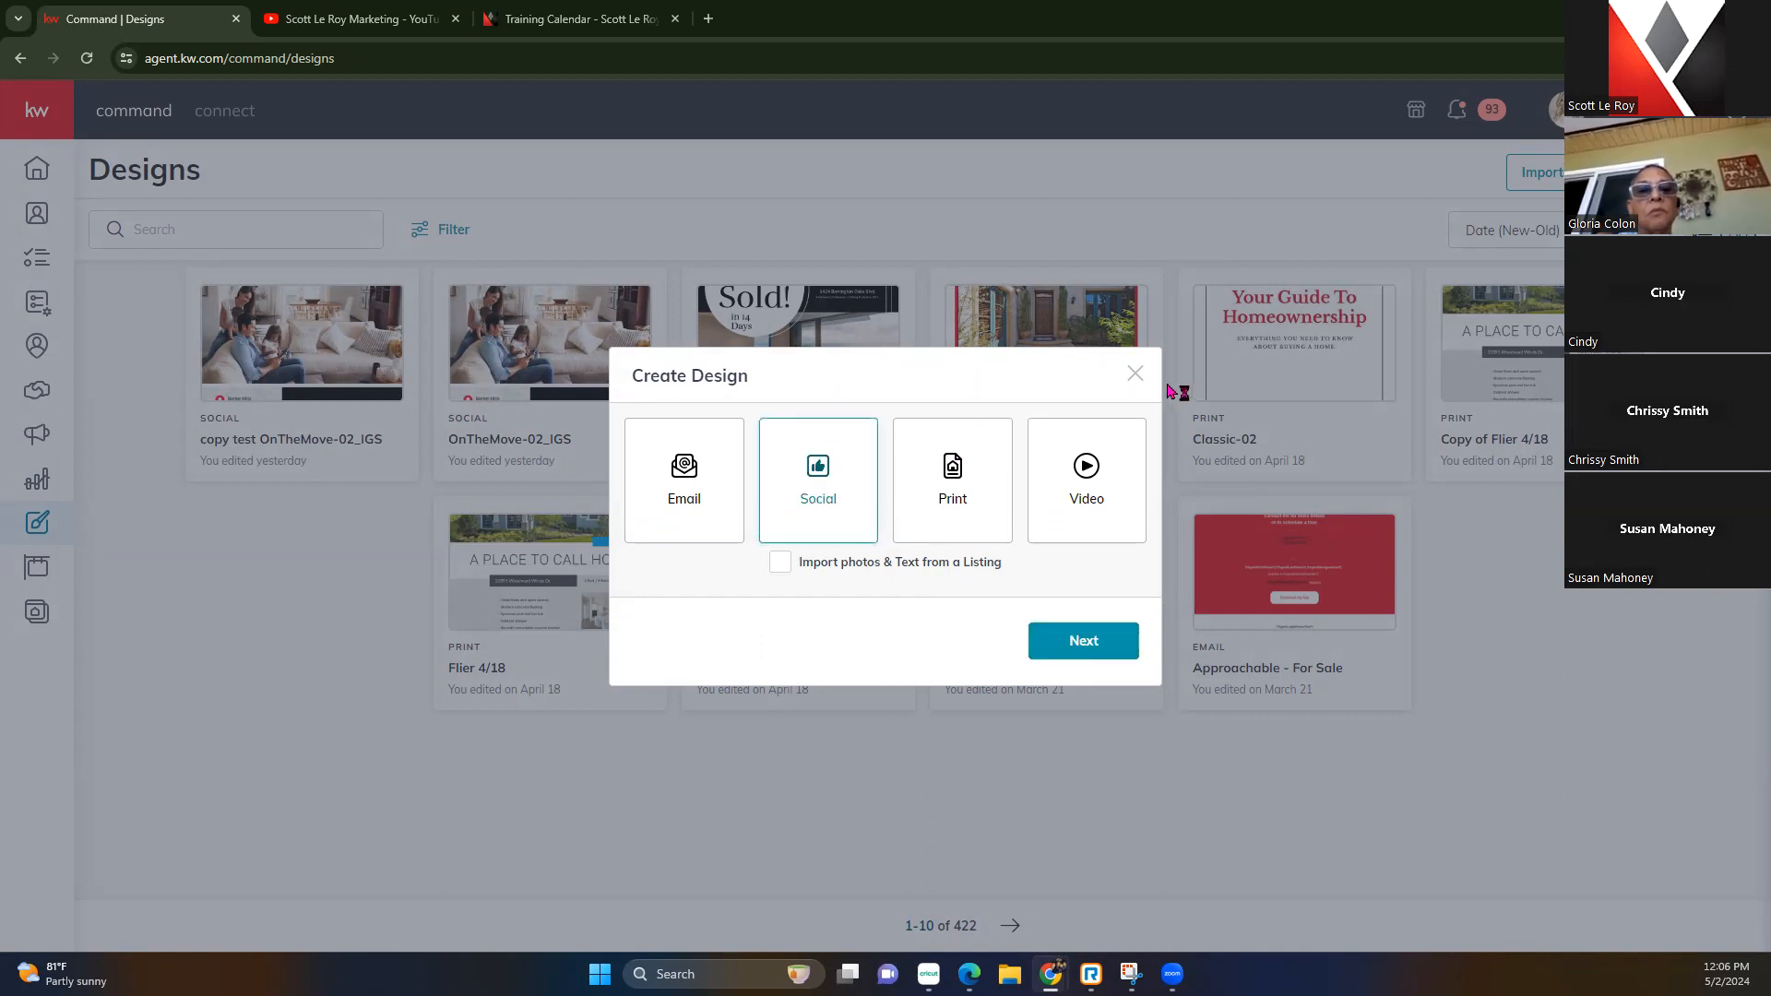
pyautogui.click(1135, 373)
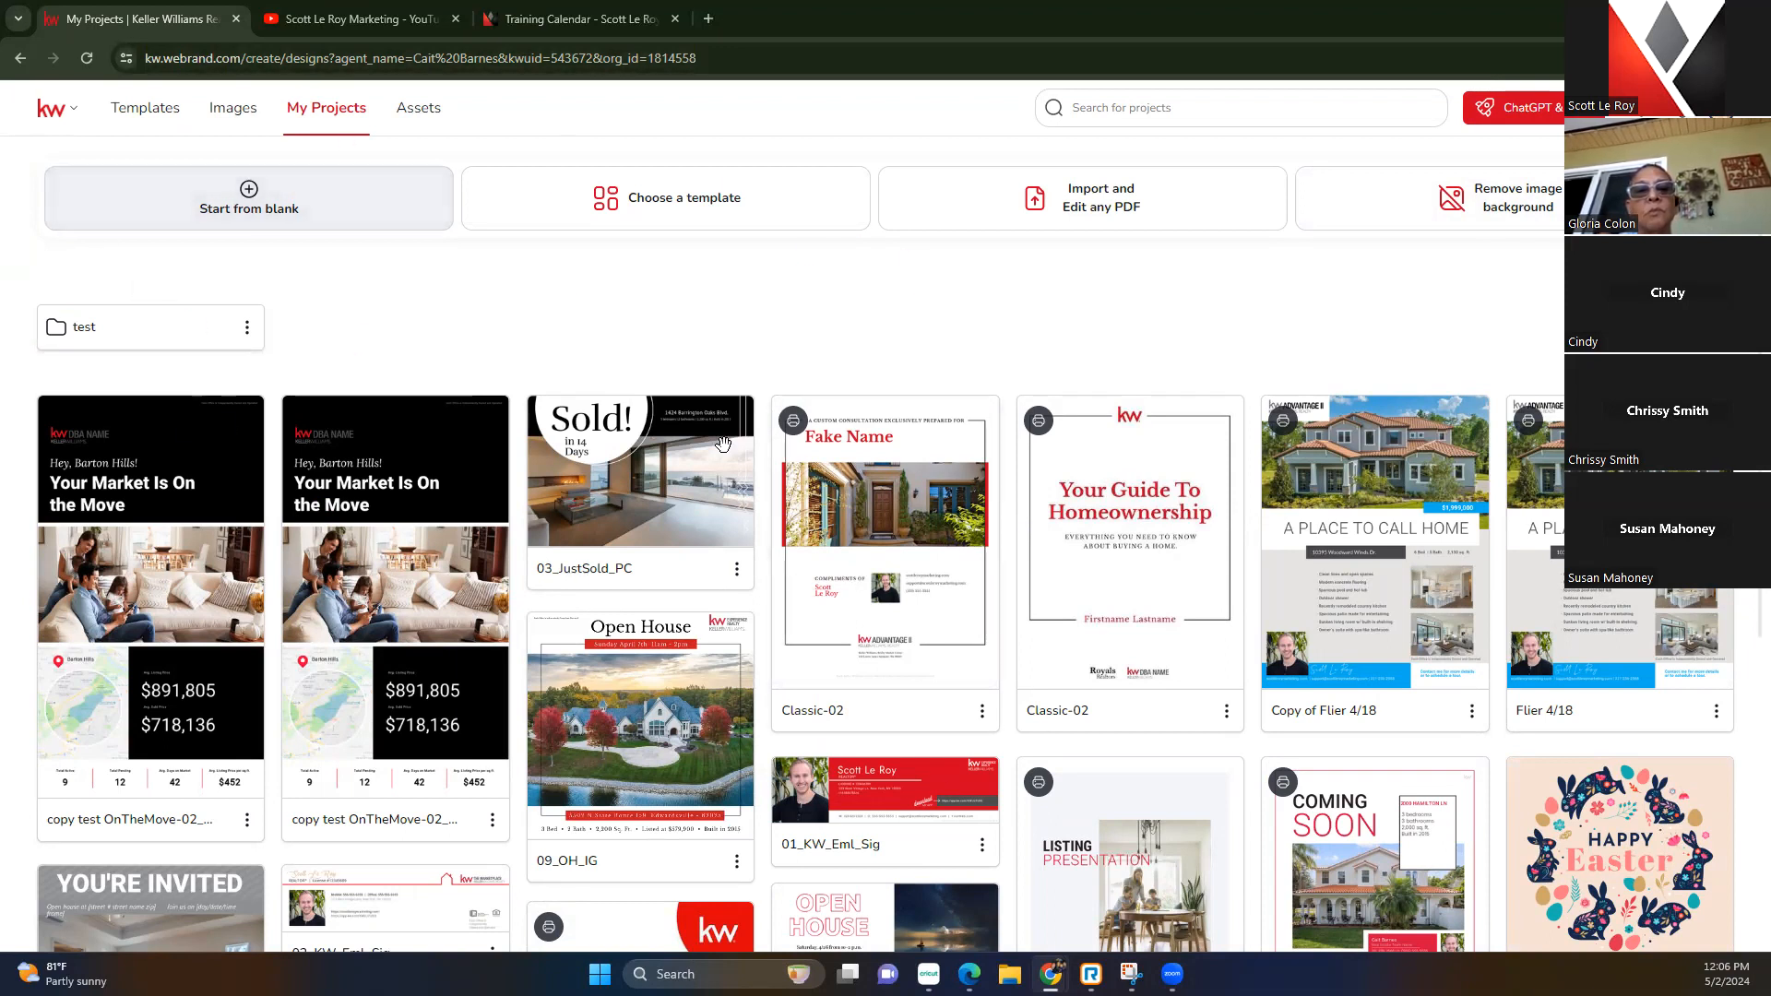
# Open and close the brokerage account list, then browse the stock Images library
pyautogui.click(57, 110)
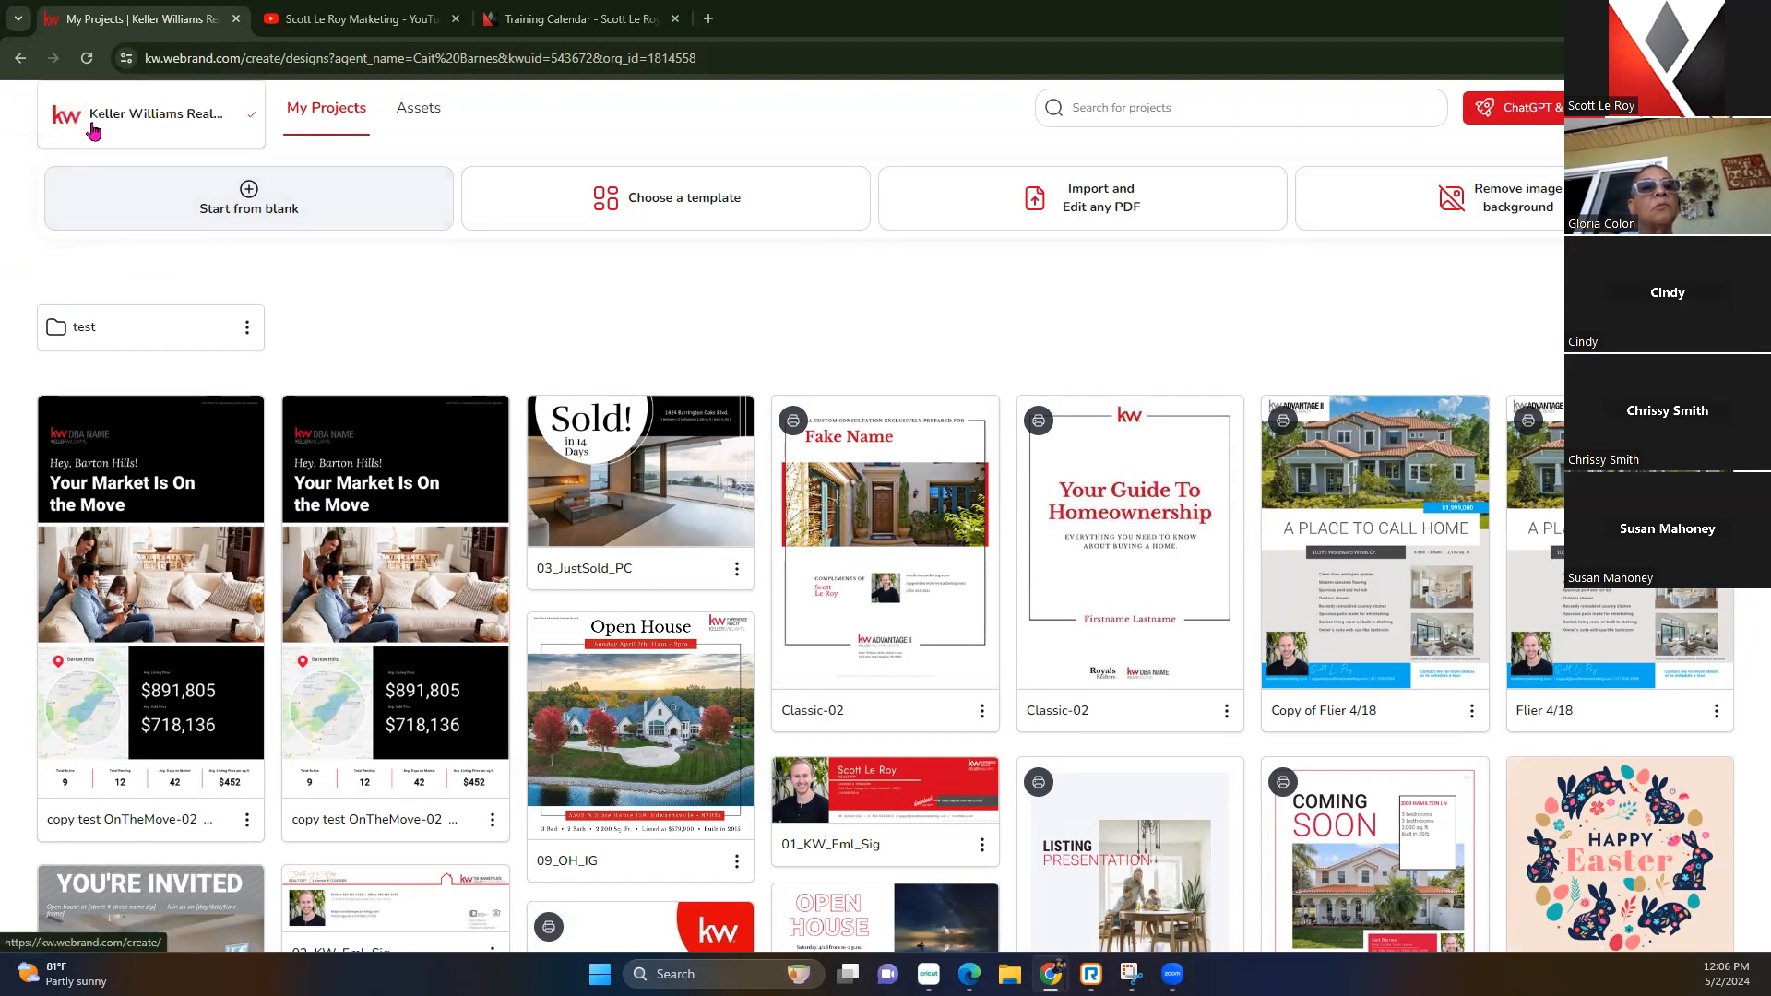
pyautogui.click(397, 295)
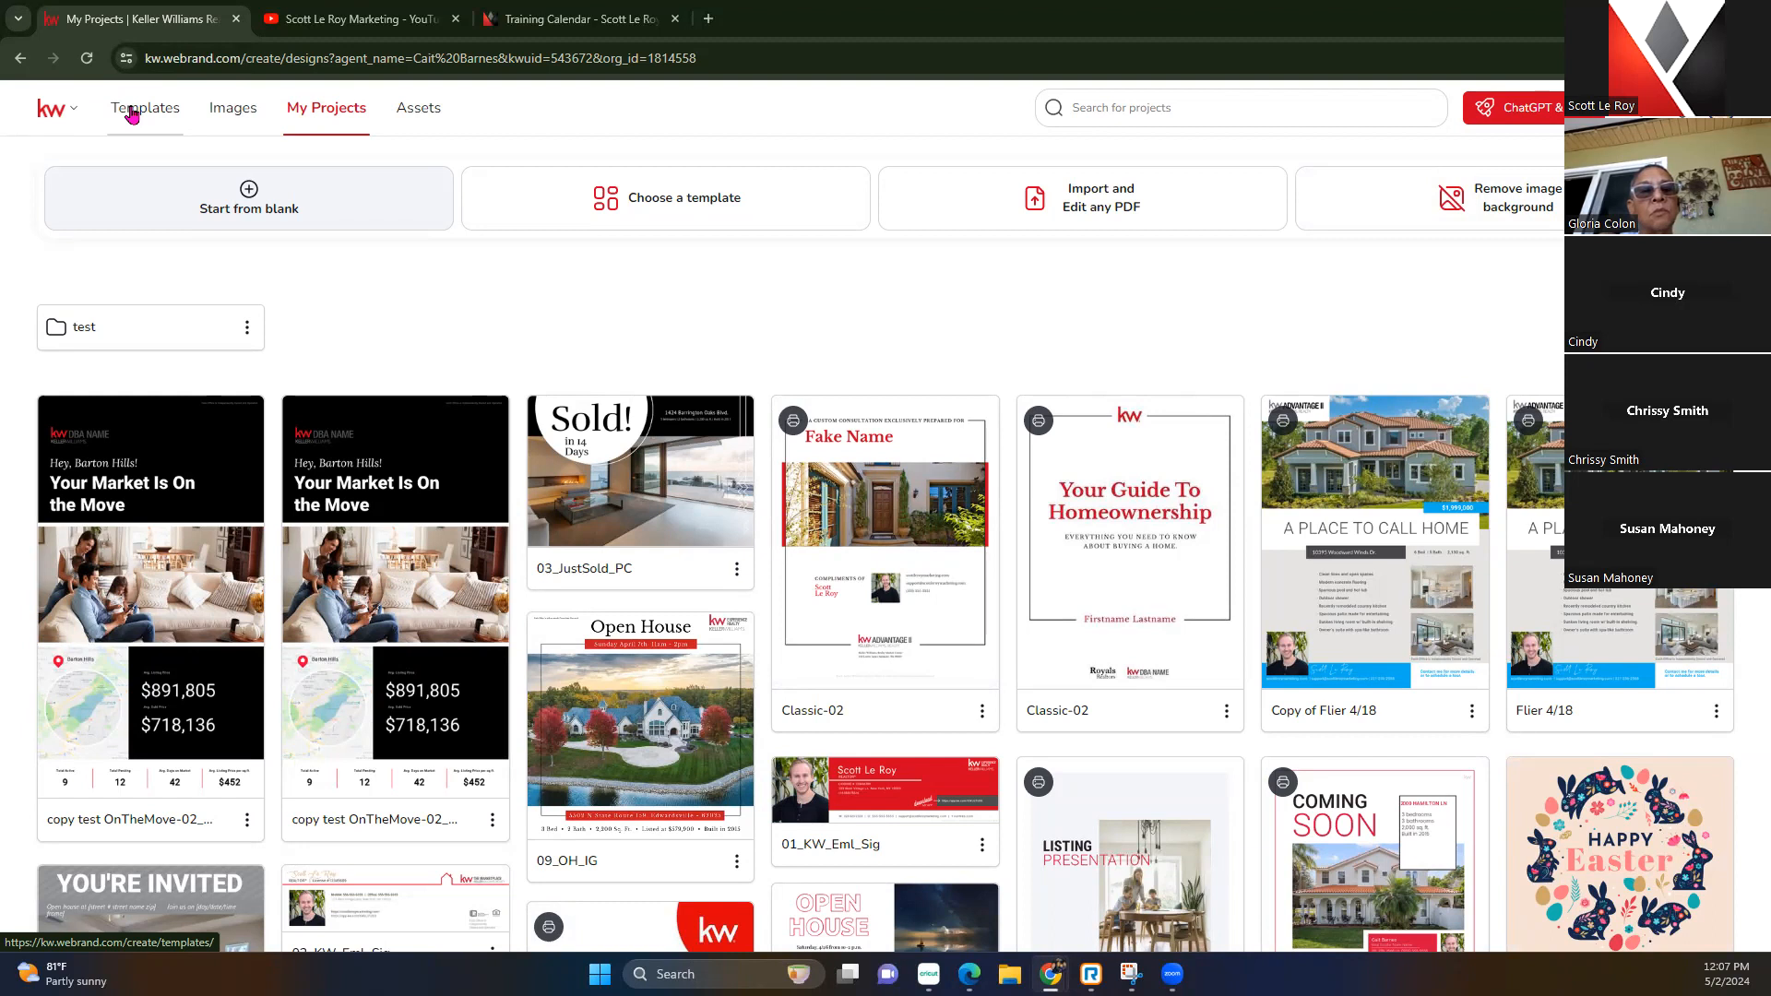
pyautogui.click(232, 113)
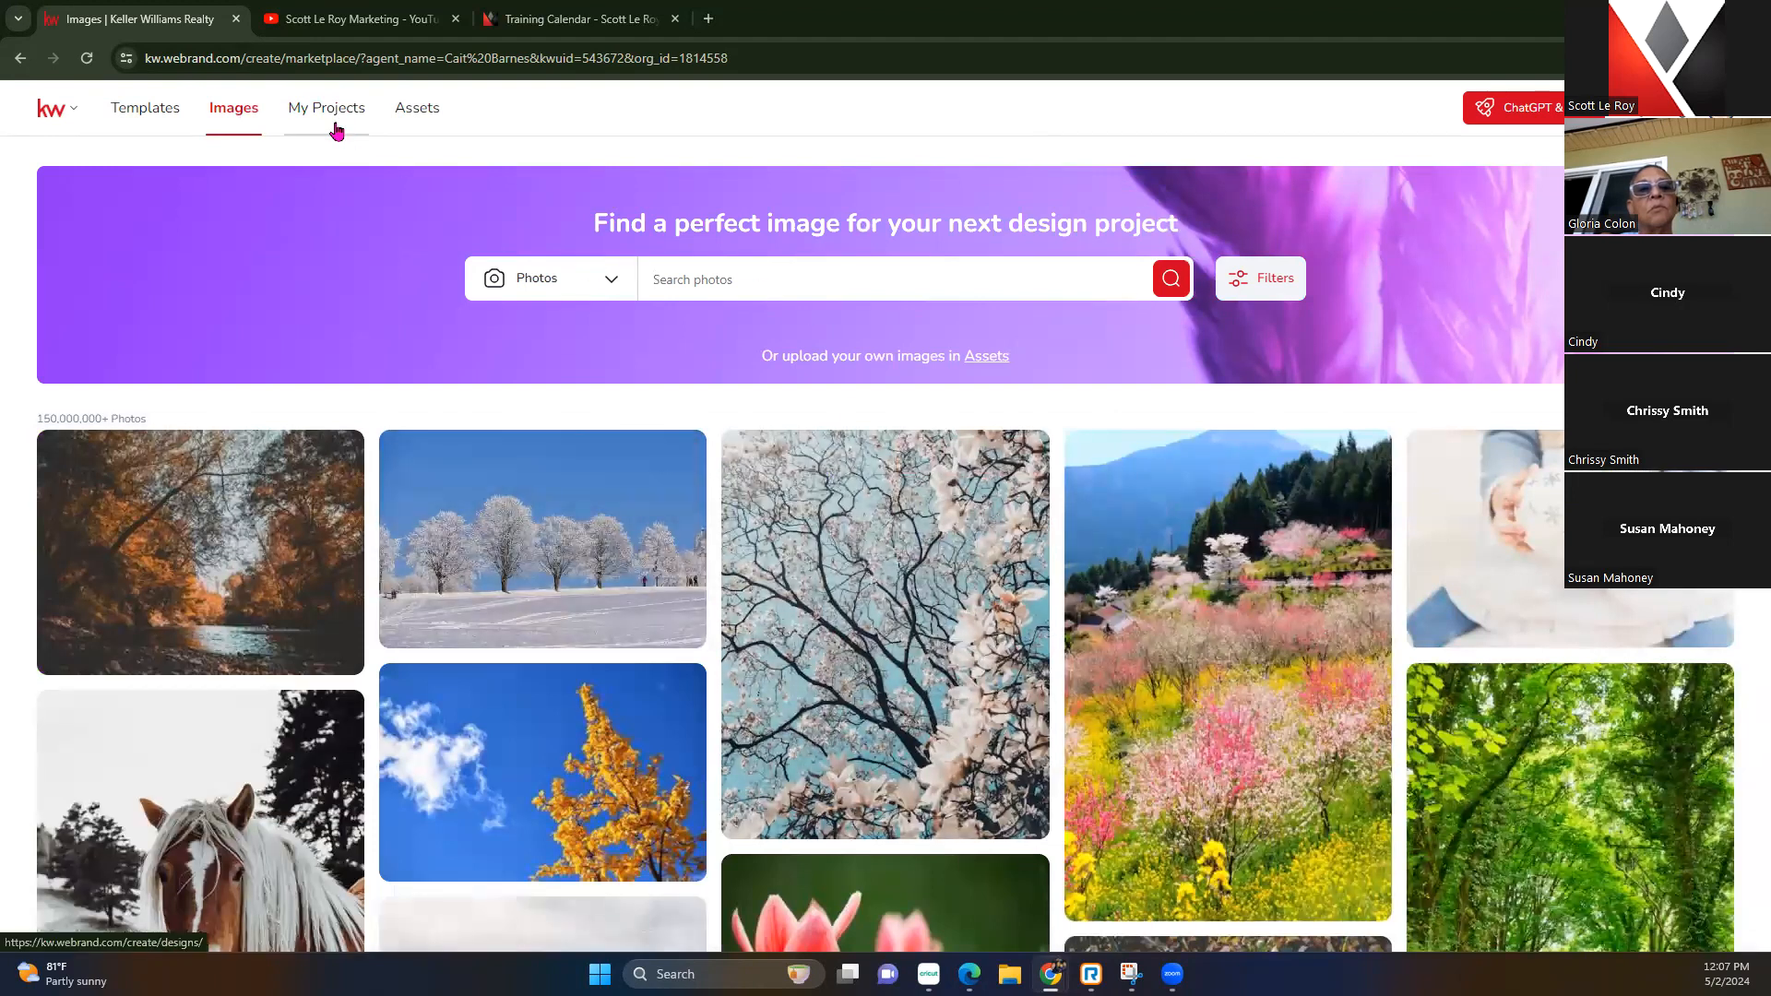
# Return to My Projects, reload the page, and open the brand Assets
pyautogui.click(313, 115)
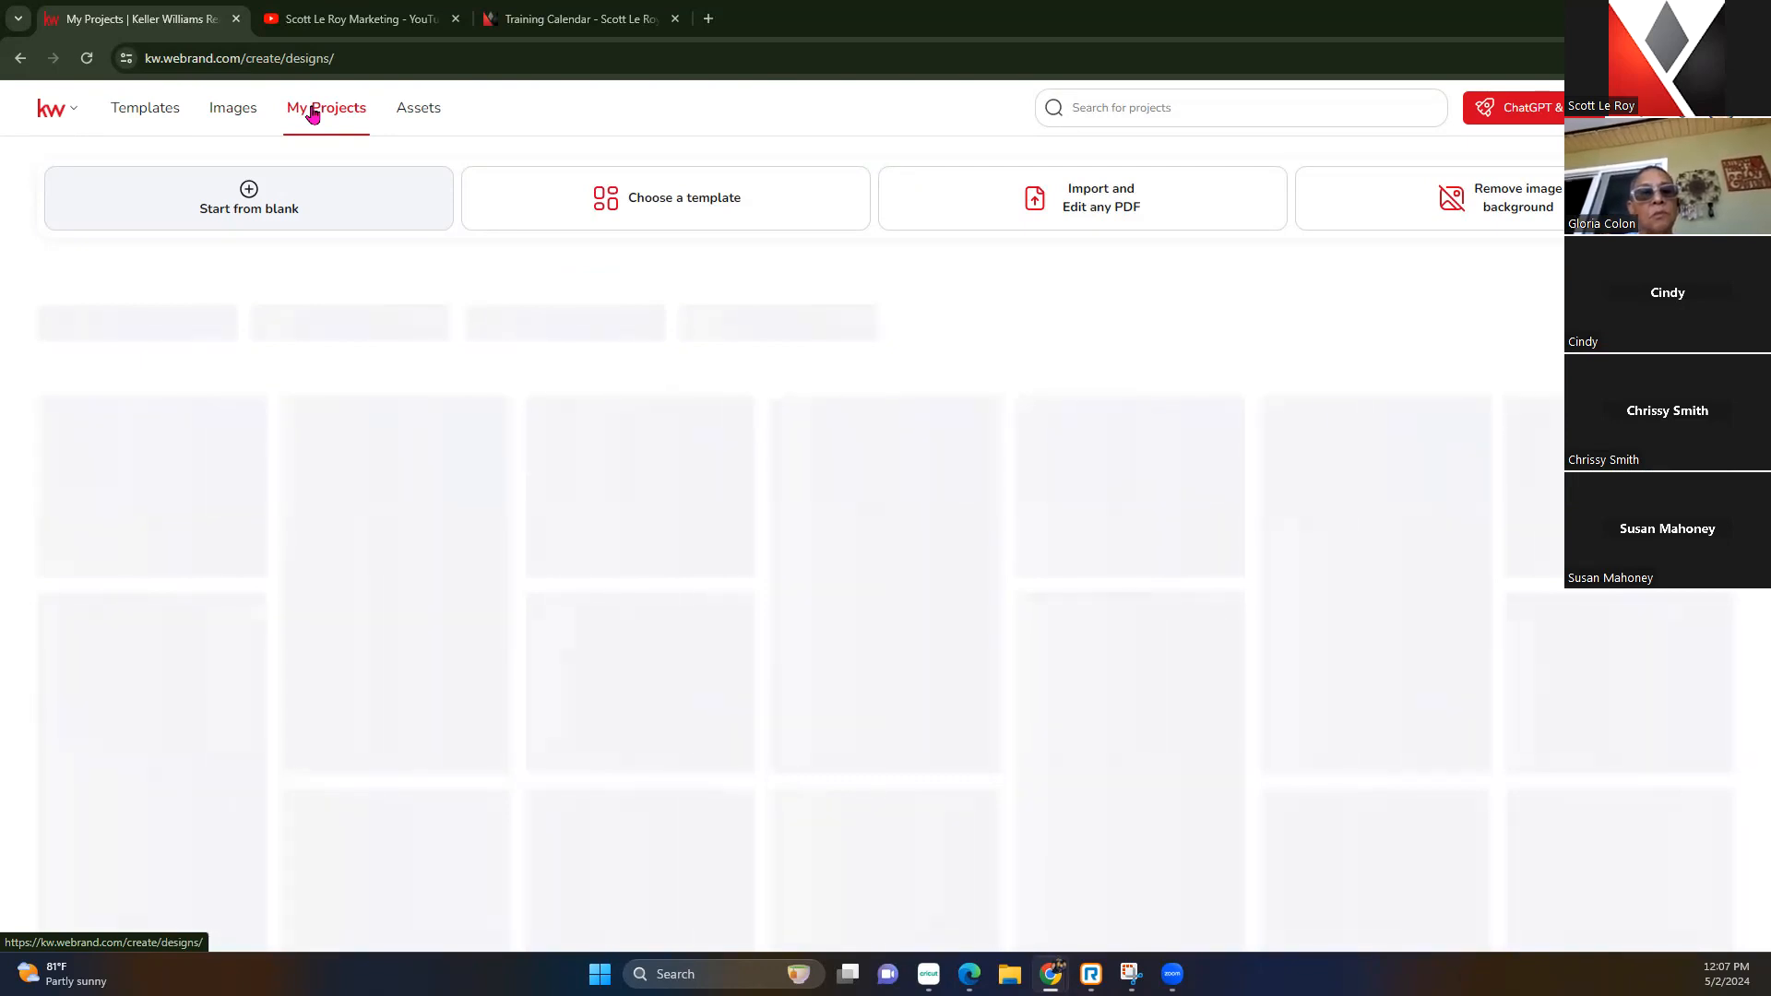
pyautogui.click(87, 58)
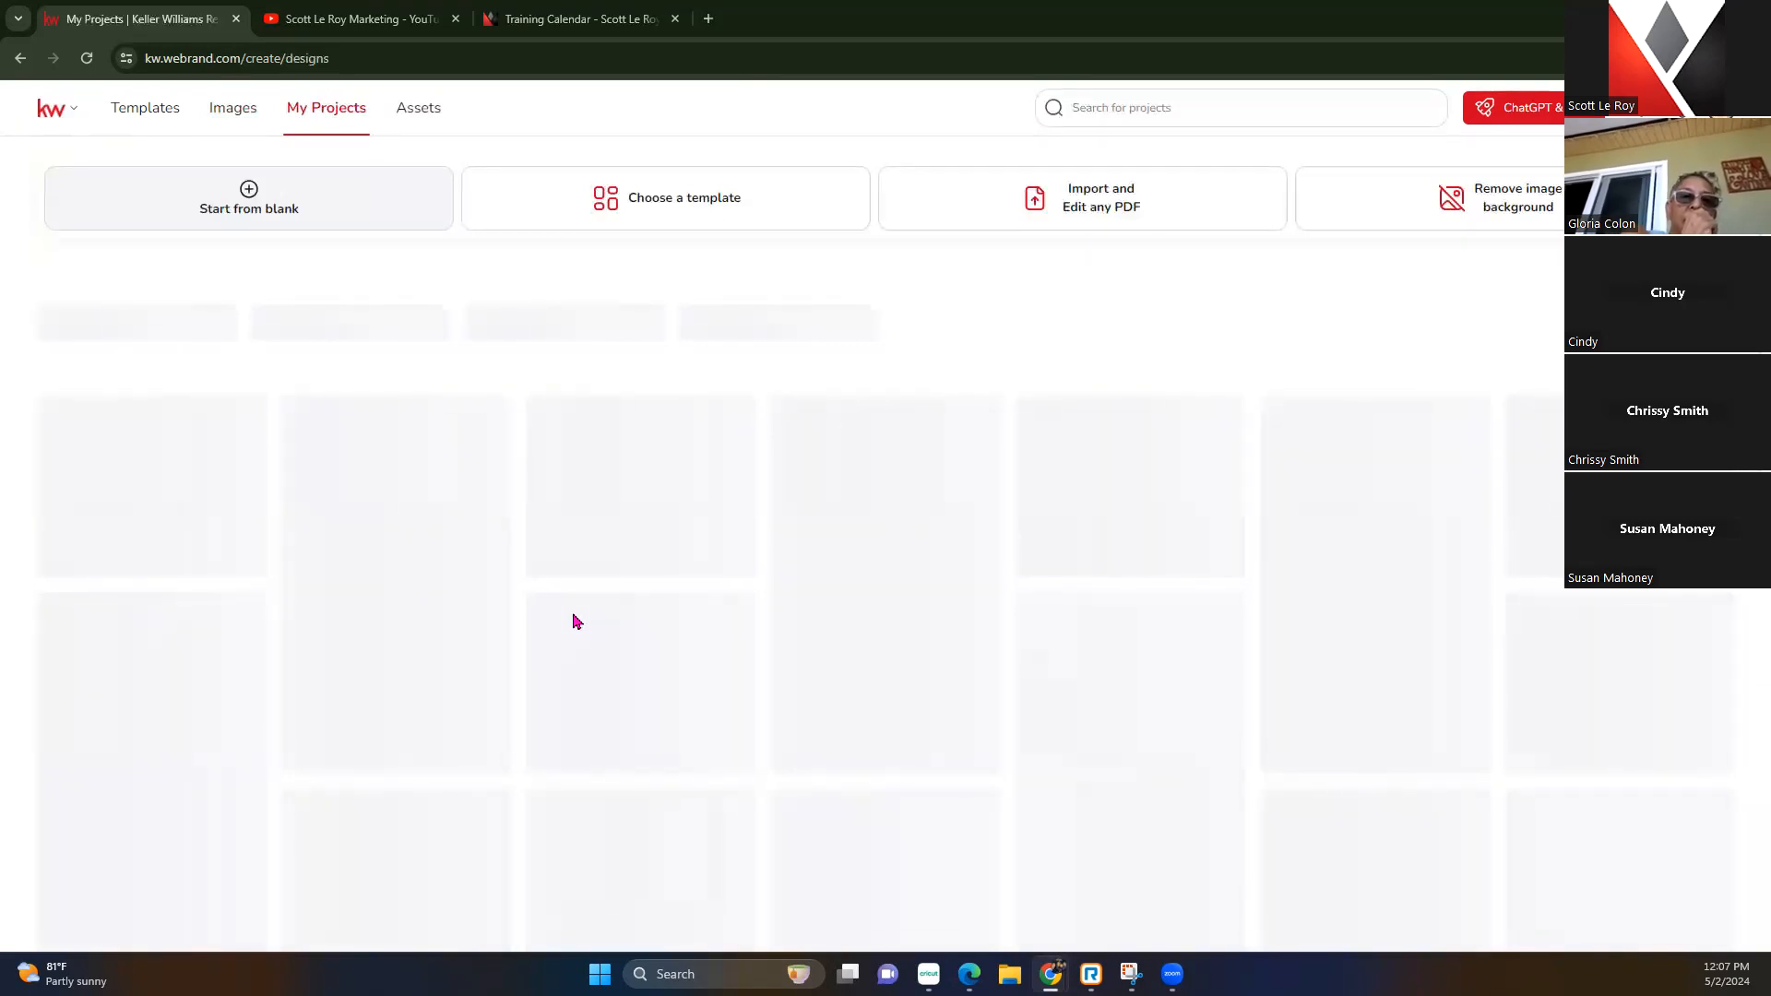
pyautogui.click(409, 125)
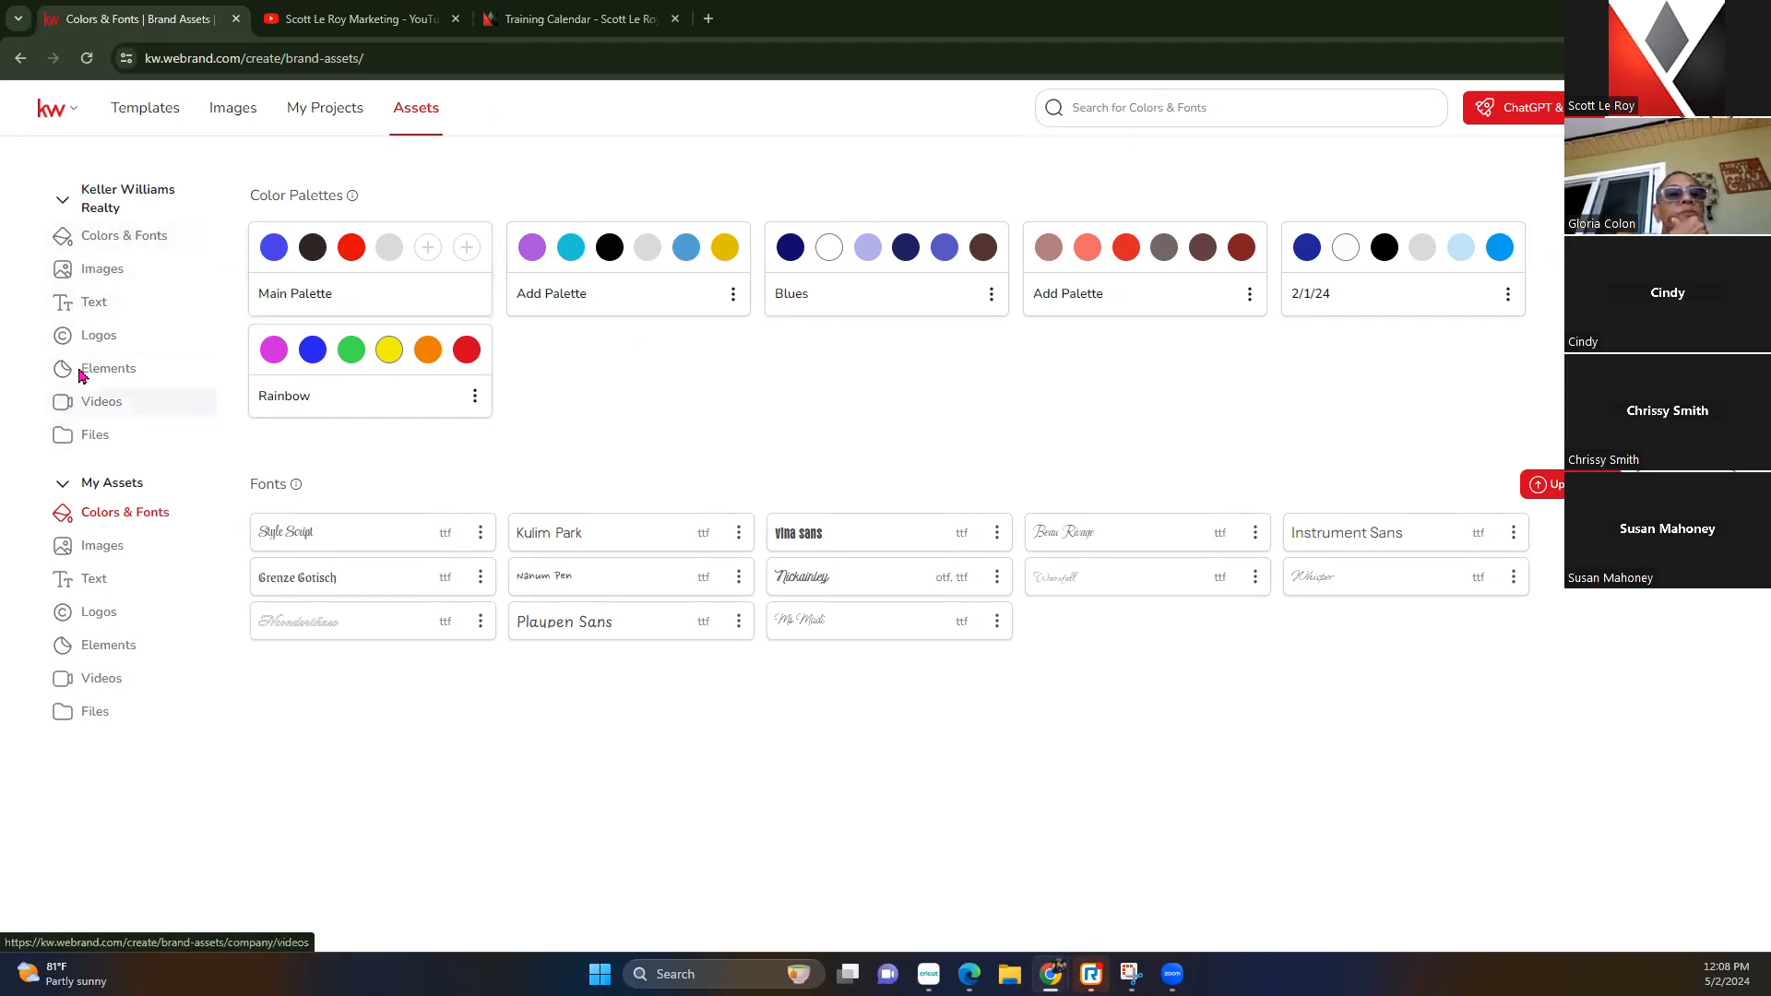
# Browse the company Colors & Fonts, Images, Text and Logos assets
pyautogui.click(132, 235)
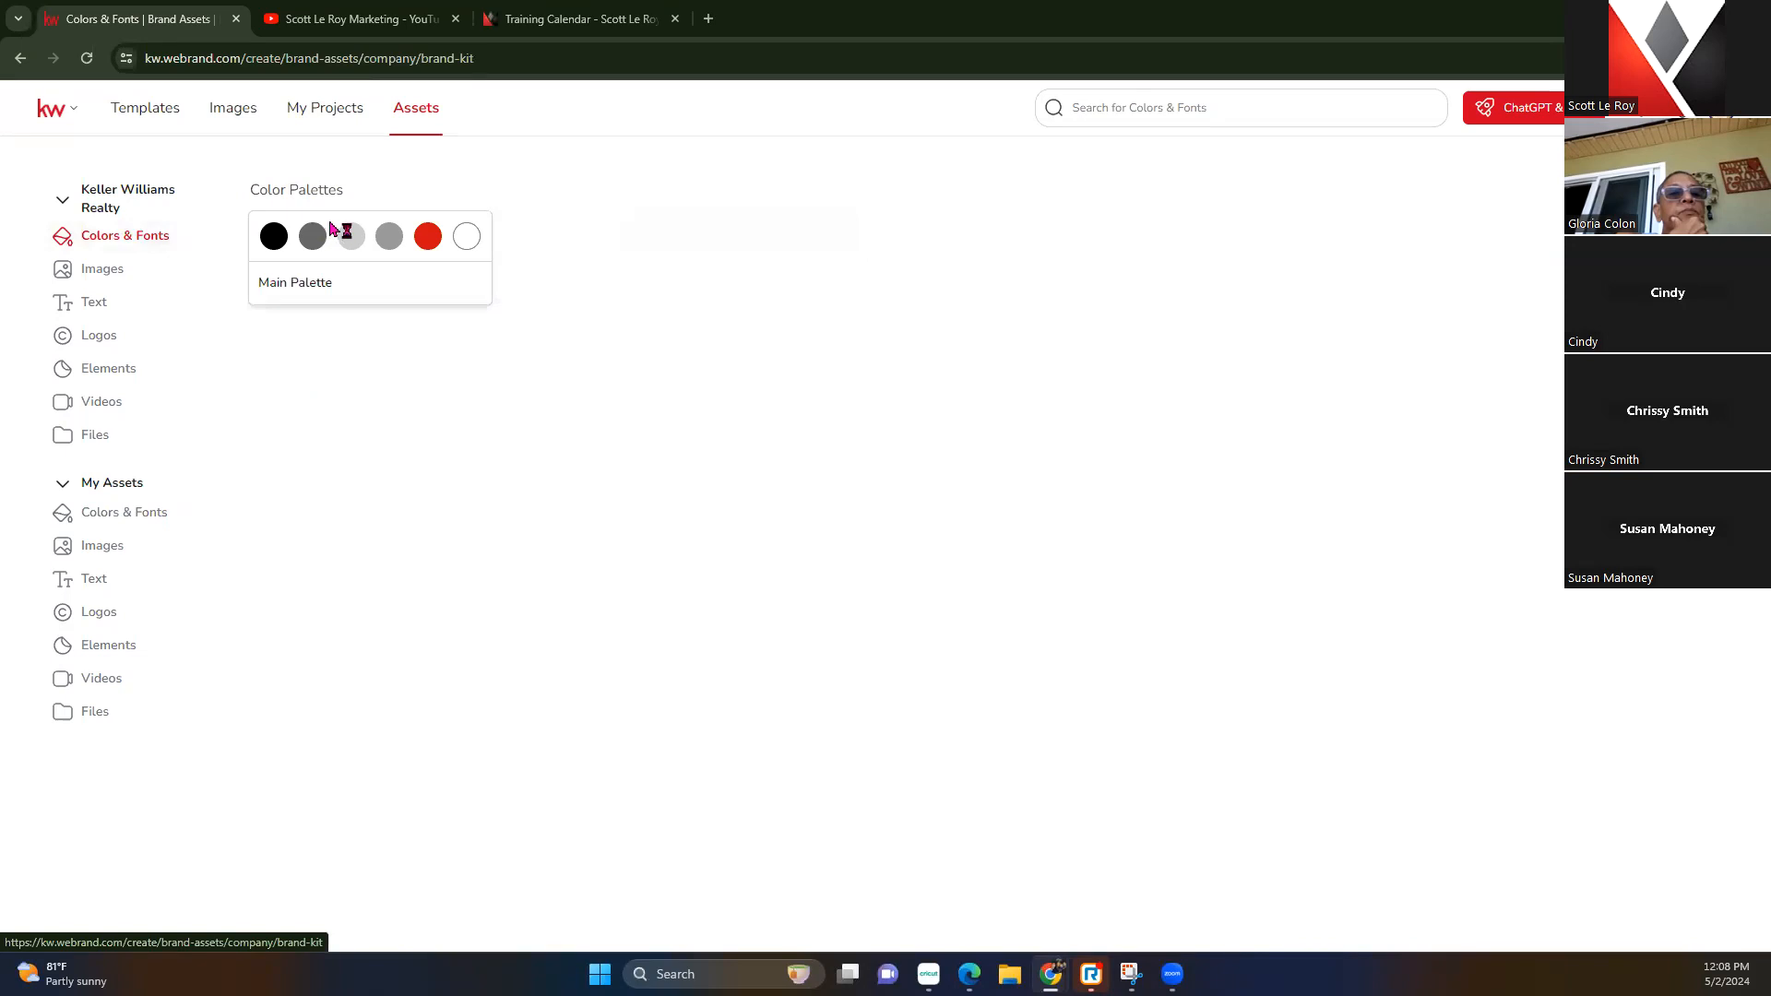
pyautogui.click(148, 282)
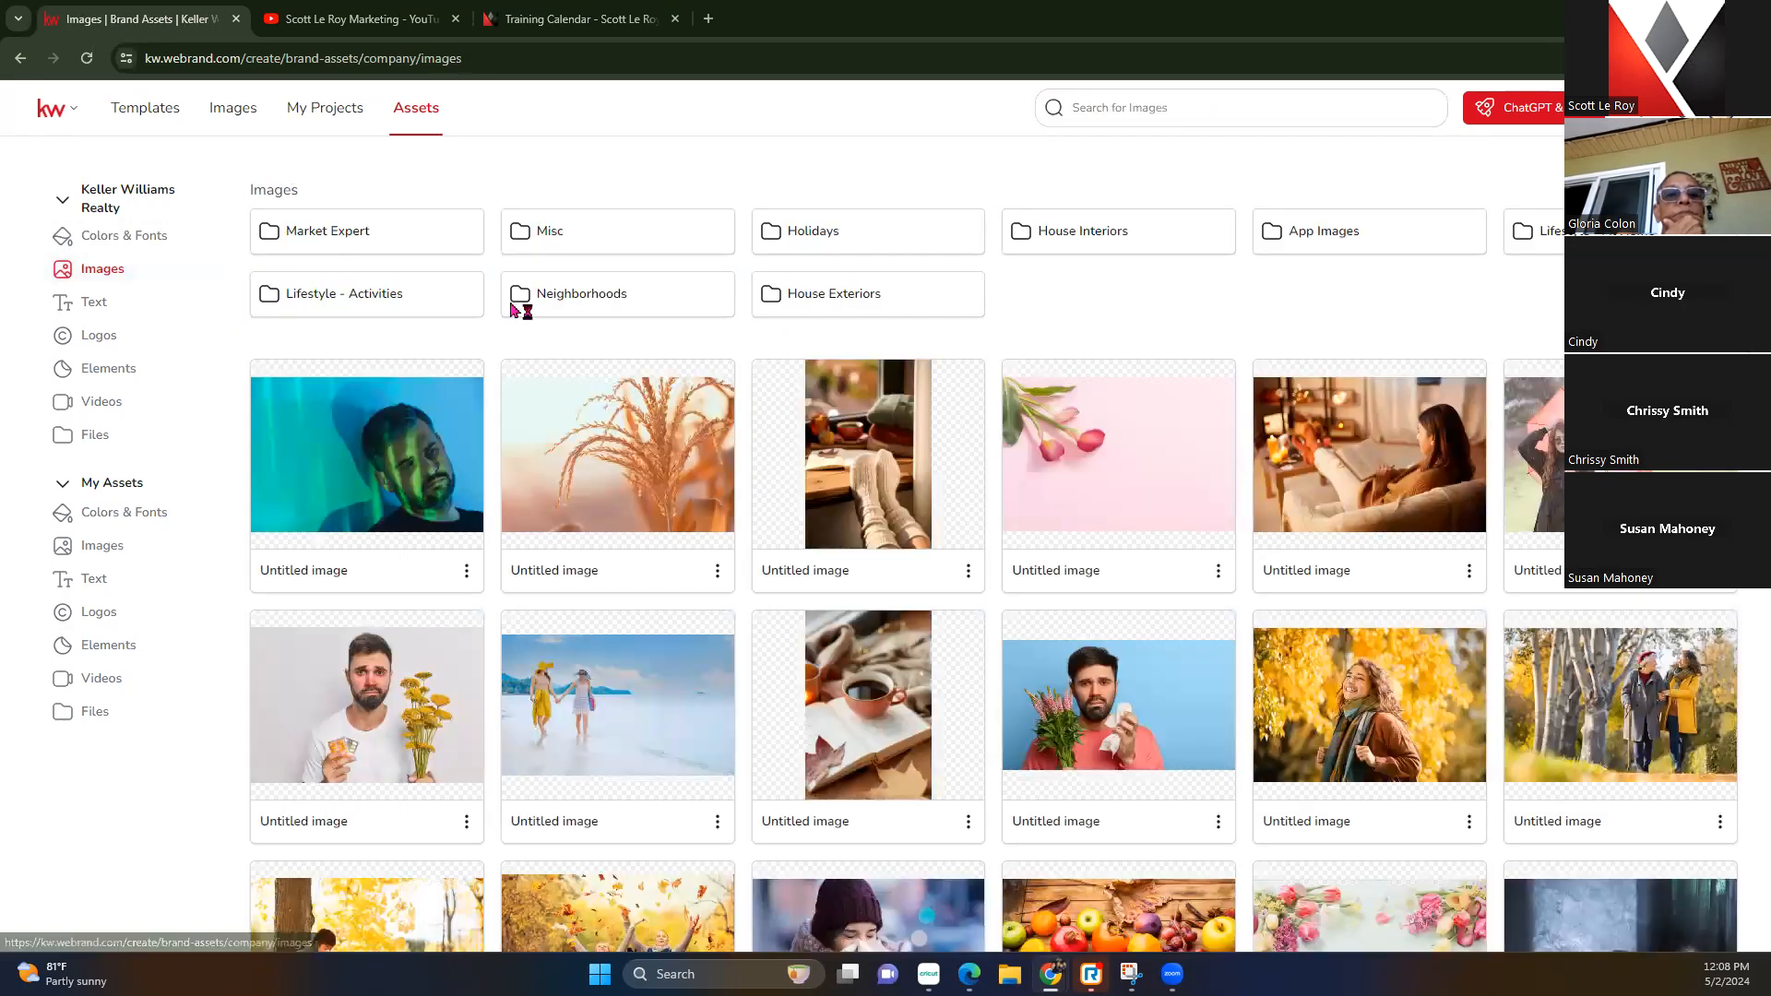
pyautogui.click(159, 303)
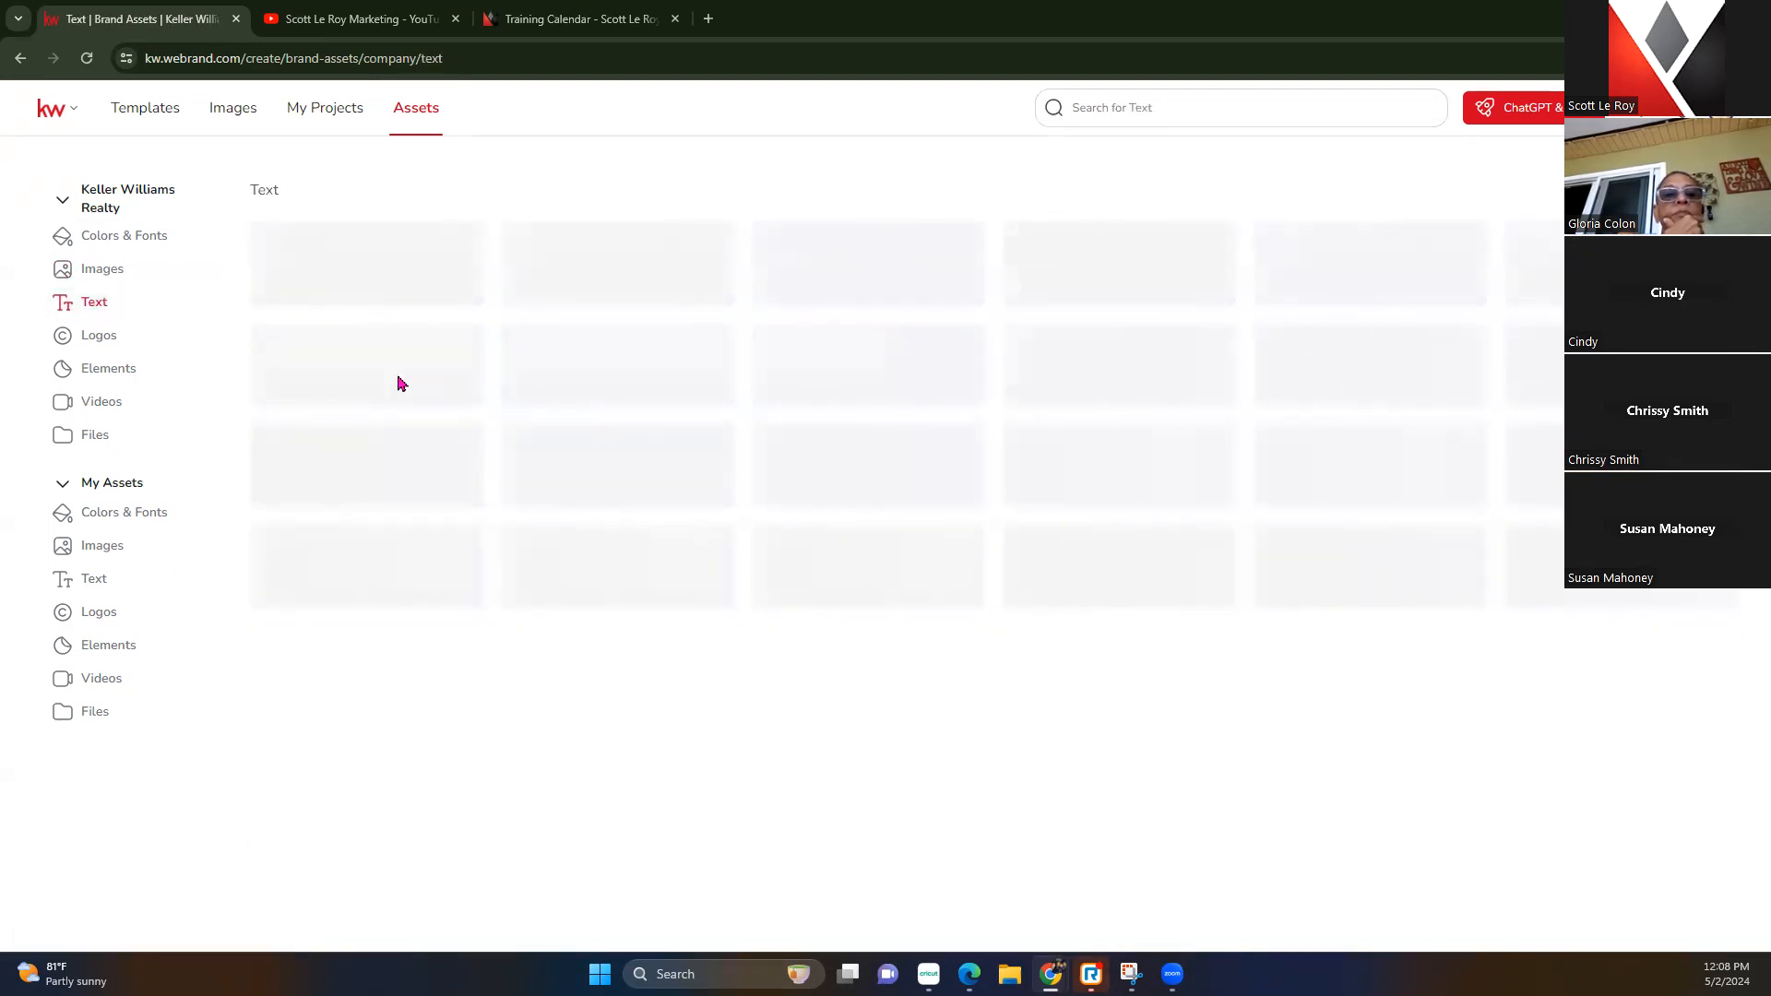
pyautogui.click(88, 347)
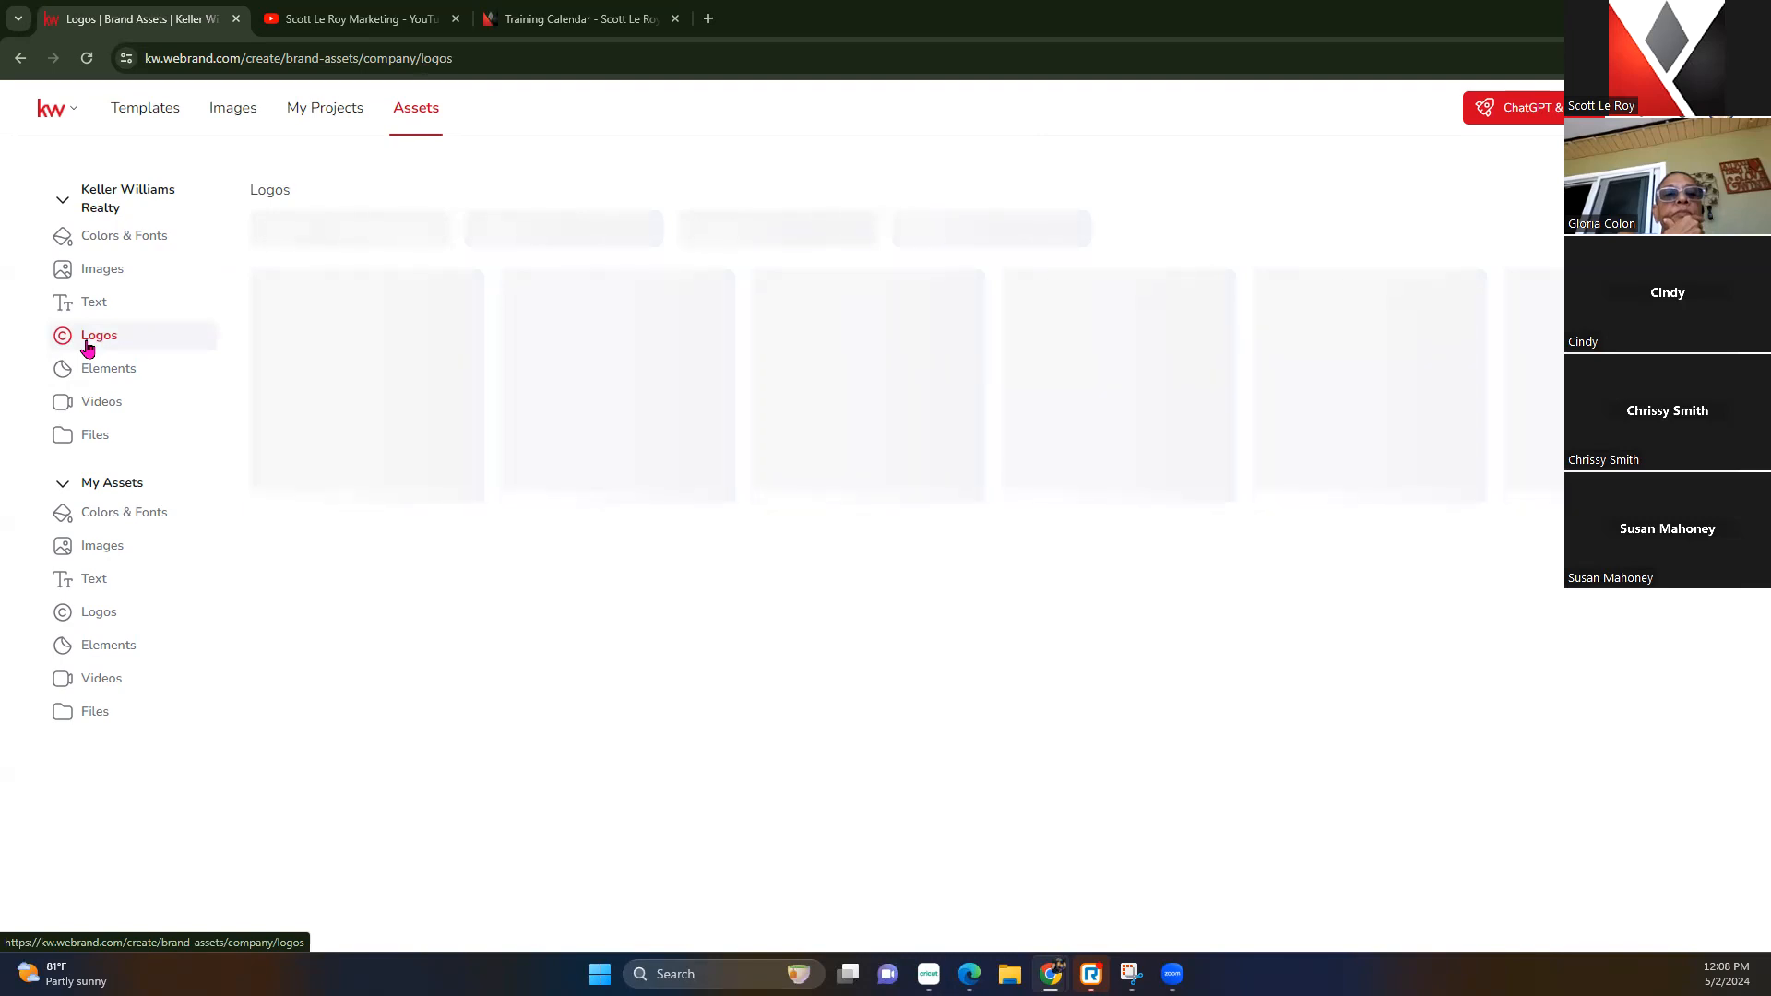
pyautogui.click(98, 59)
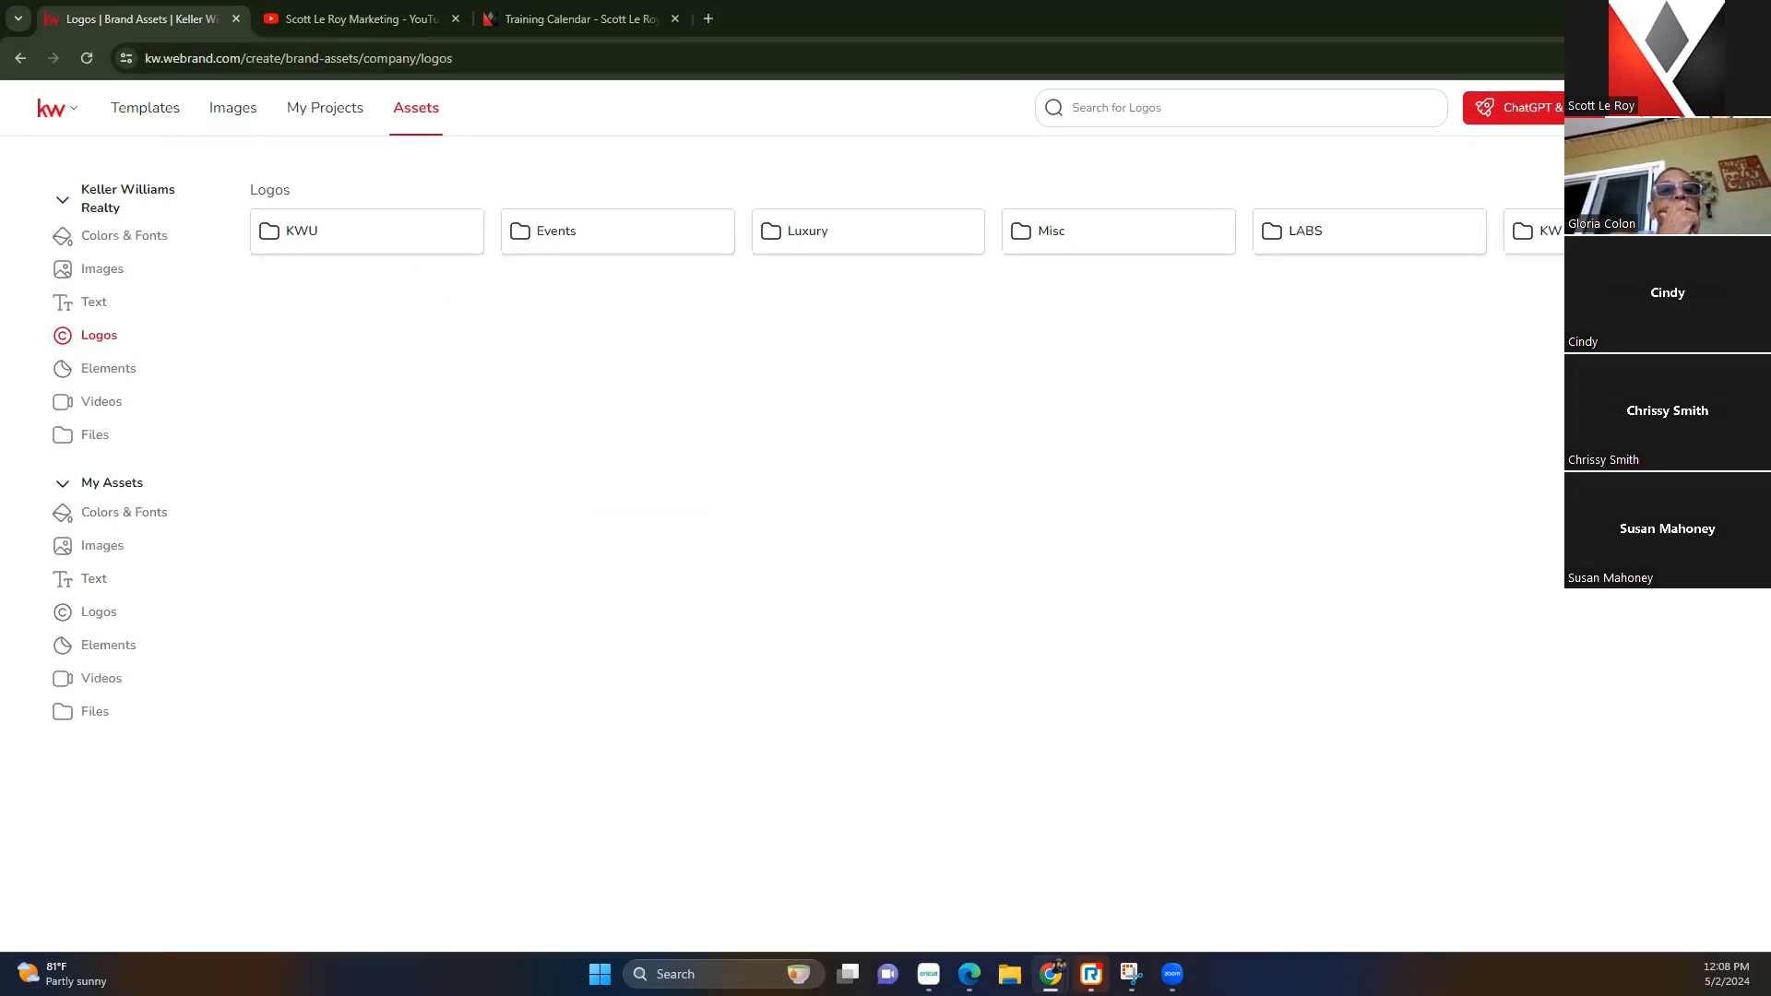
# Open the KW logo folder, view company Elements, then show My Colors & Fonts
pyautogui.click(1584, 233)
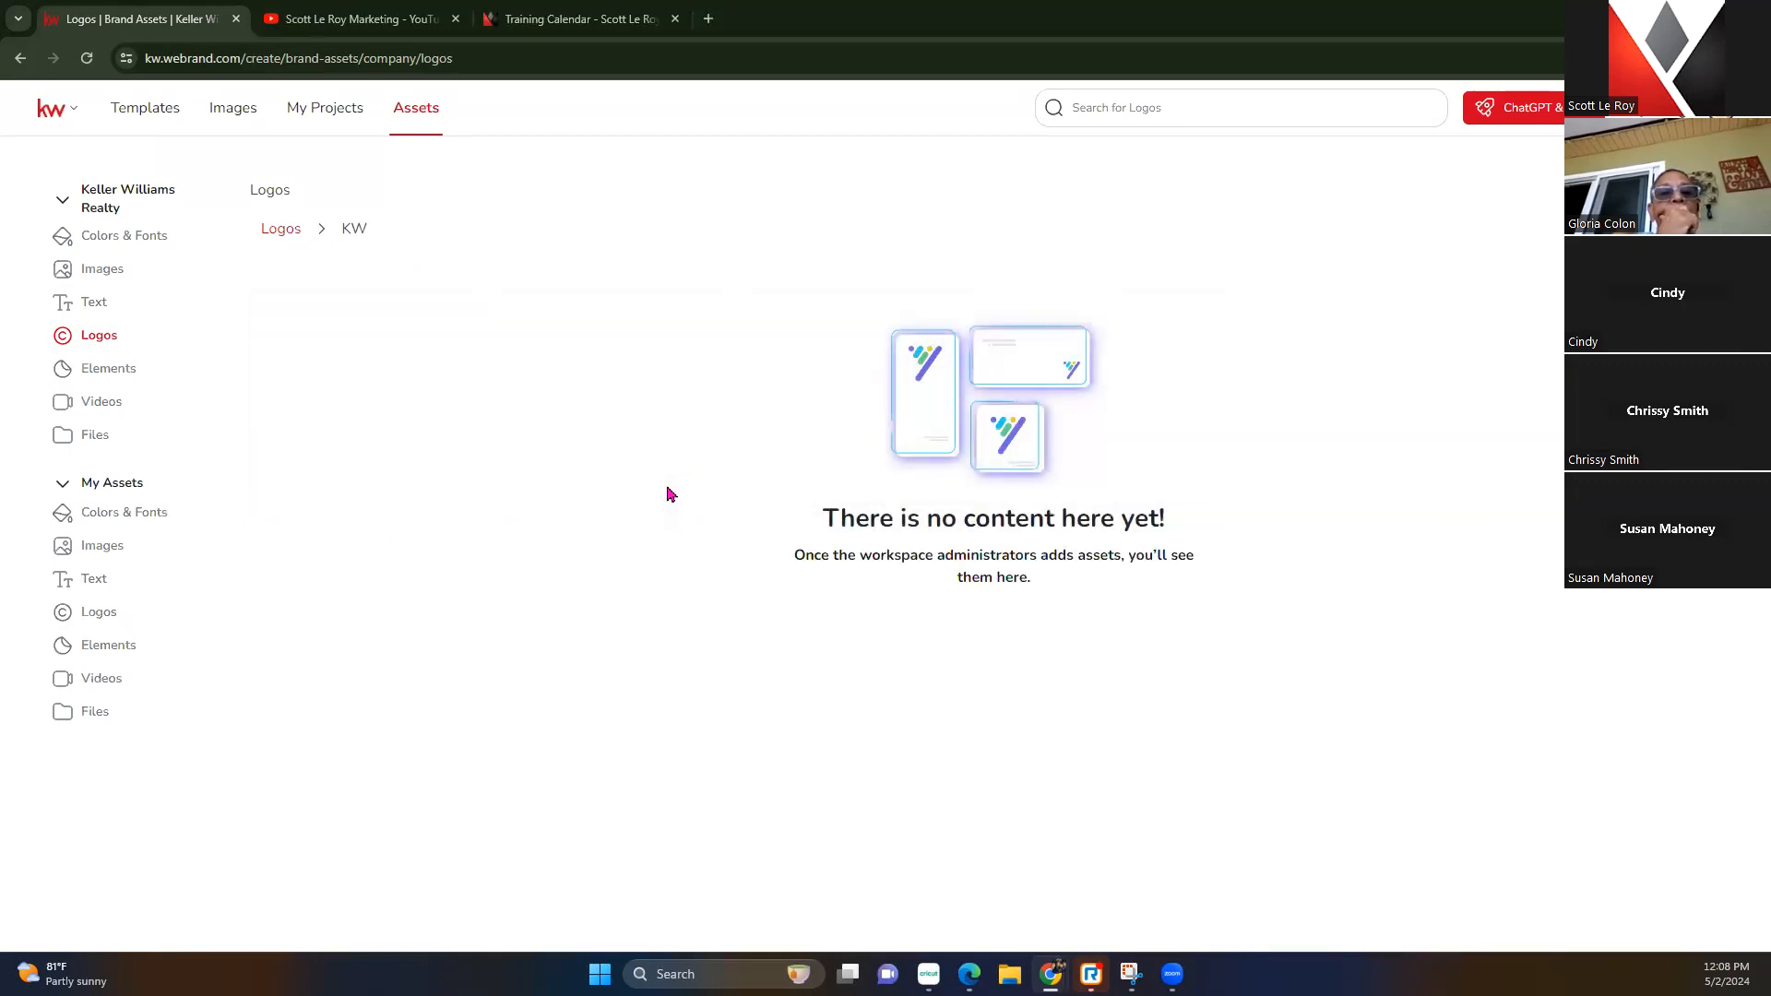
pyautogui.click(287, 233)
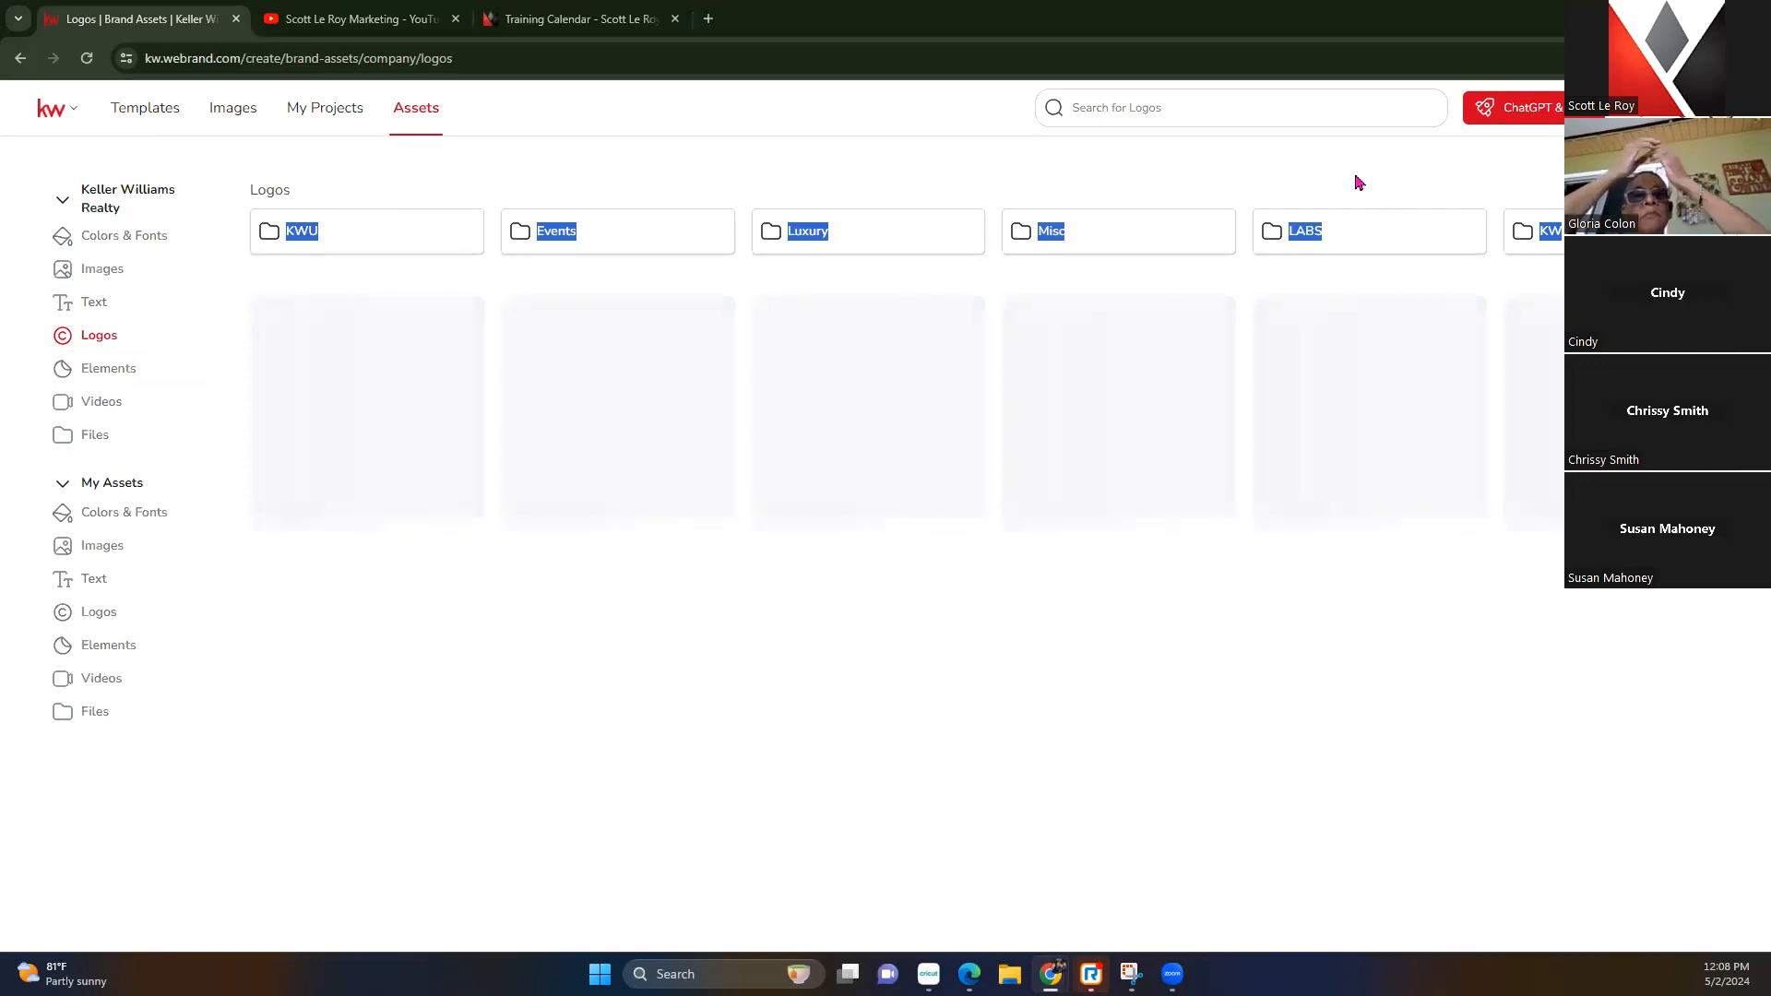
pyautogui.click(1546, 236)
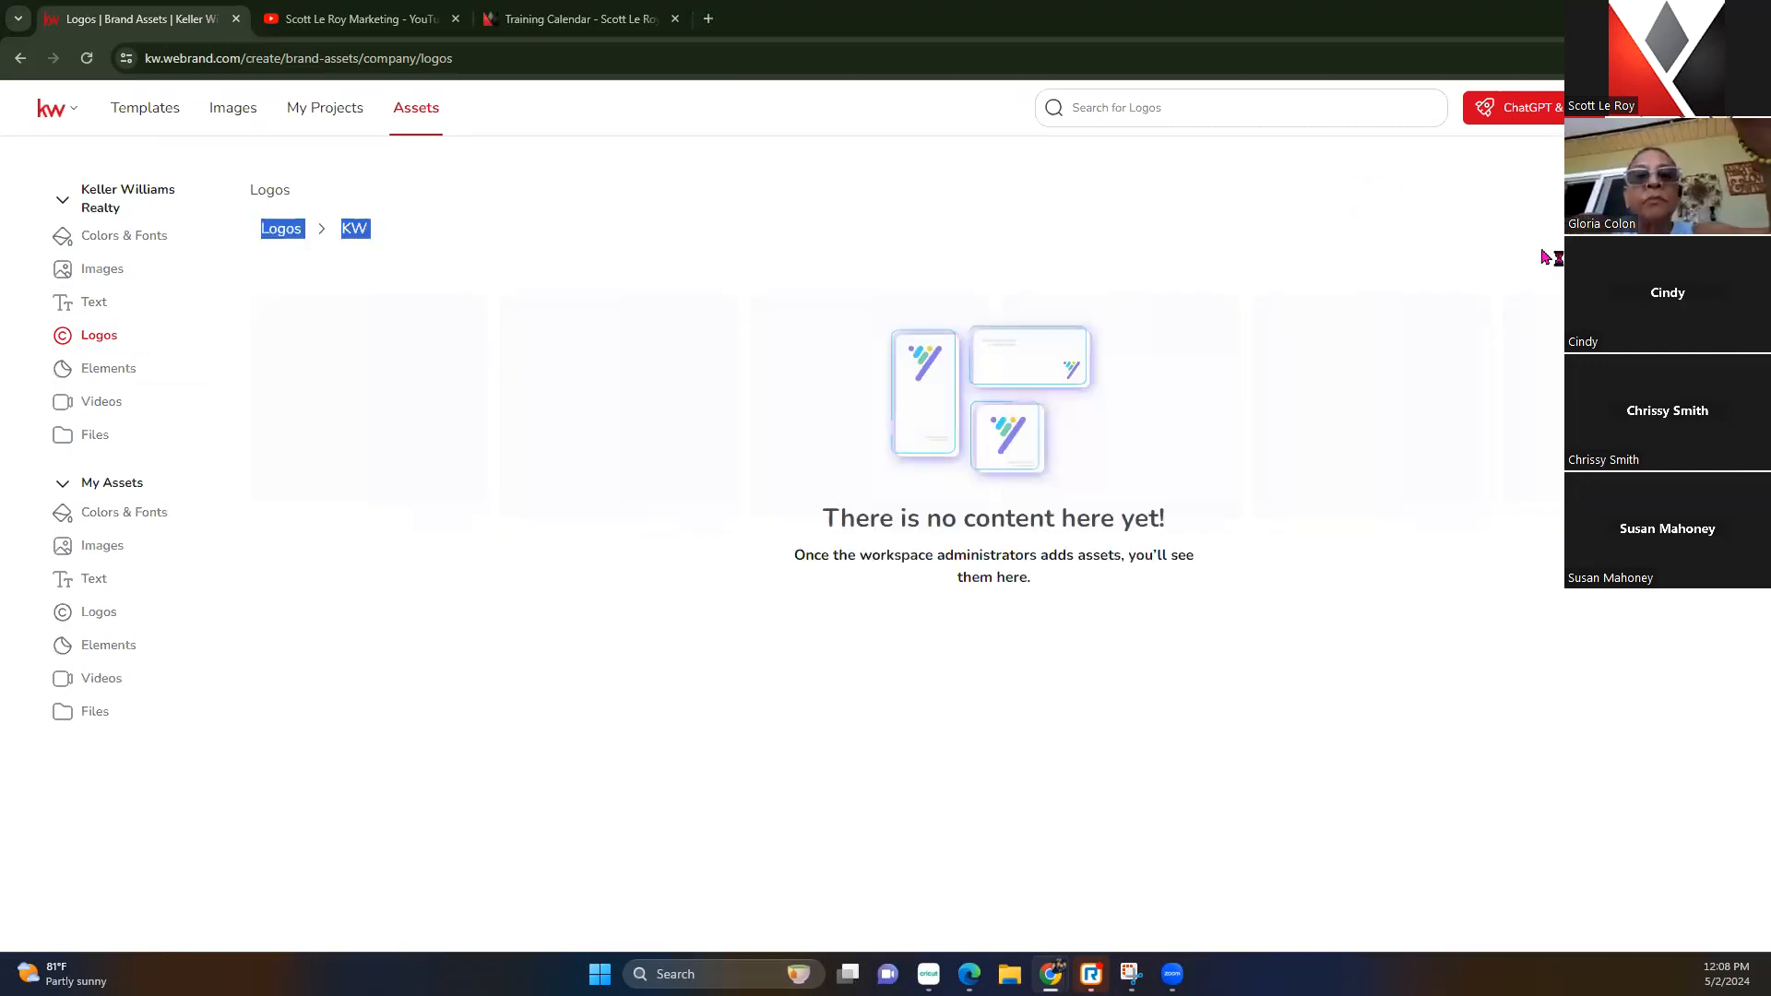
pyautogui.click(126, 371)
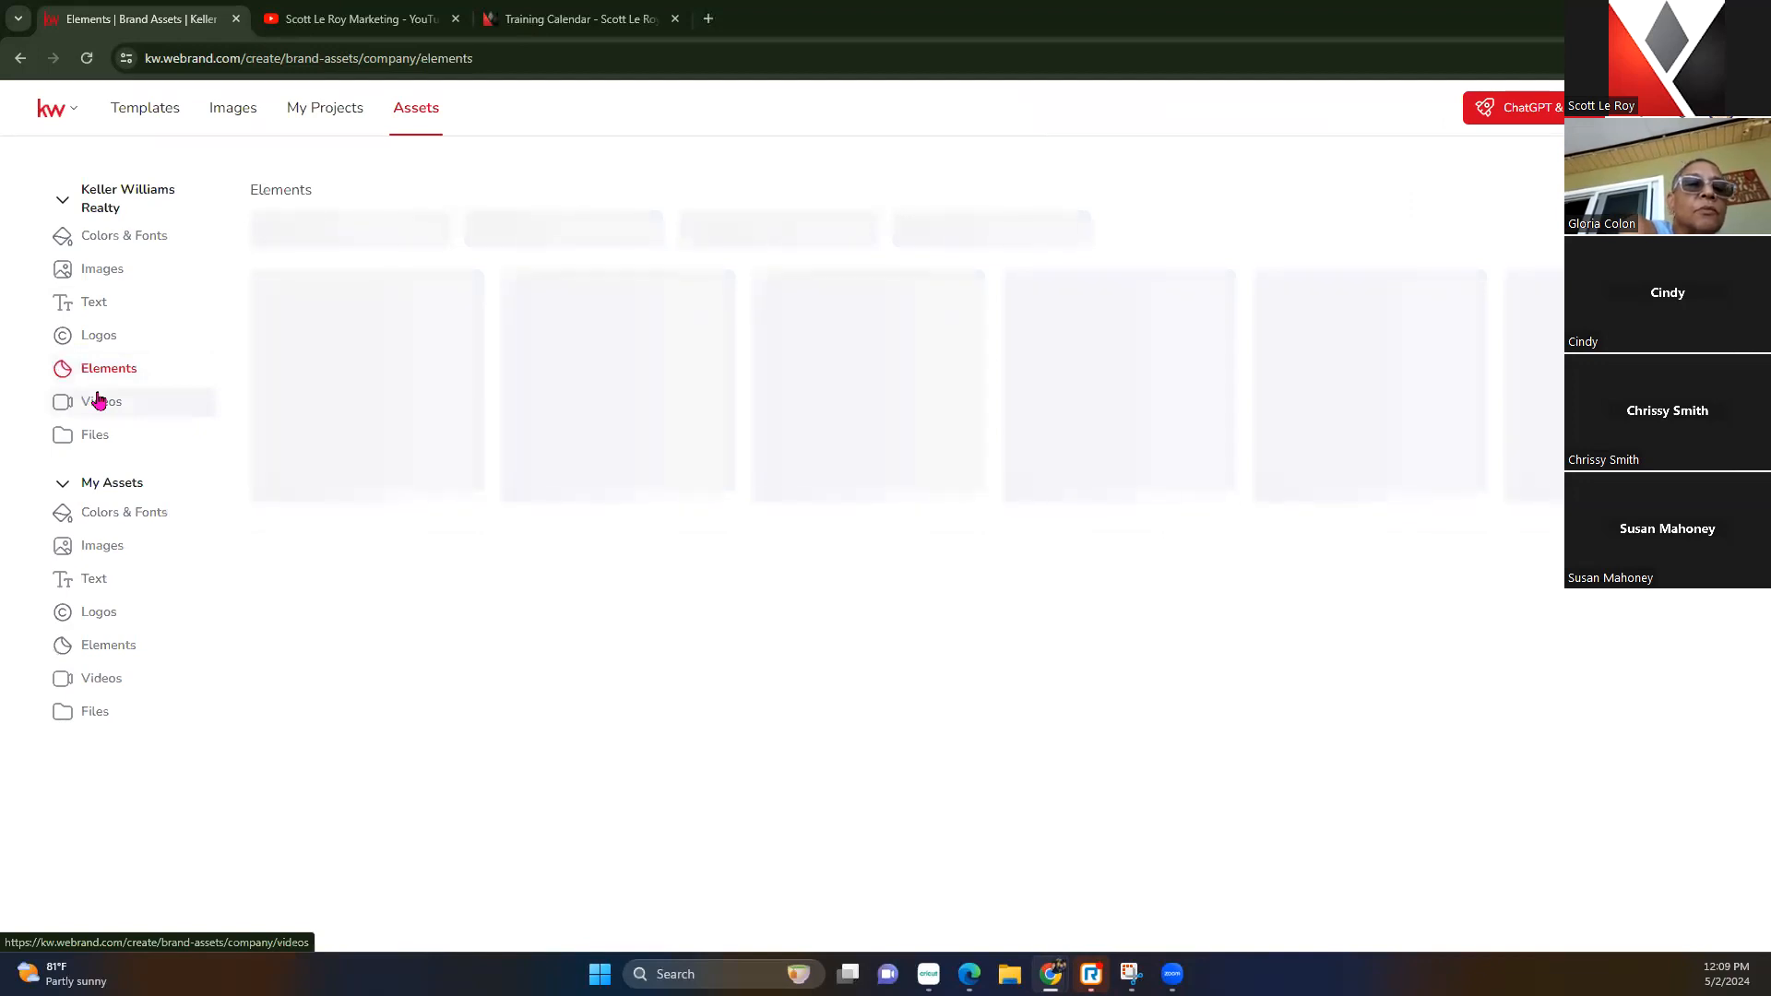
pyautogui.click(104, 512)
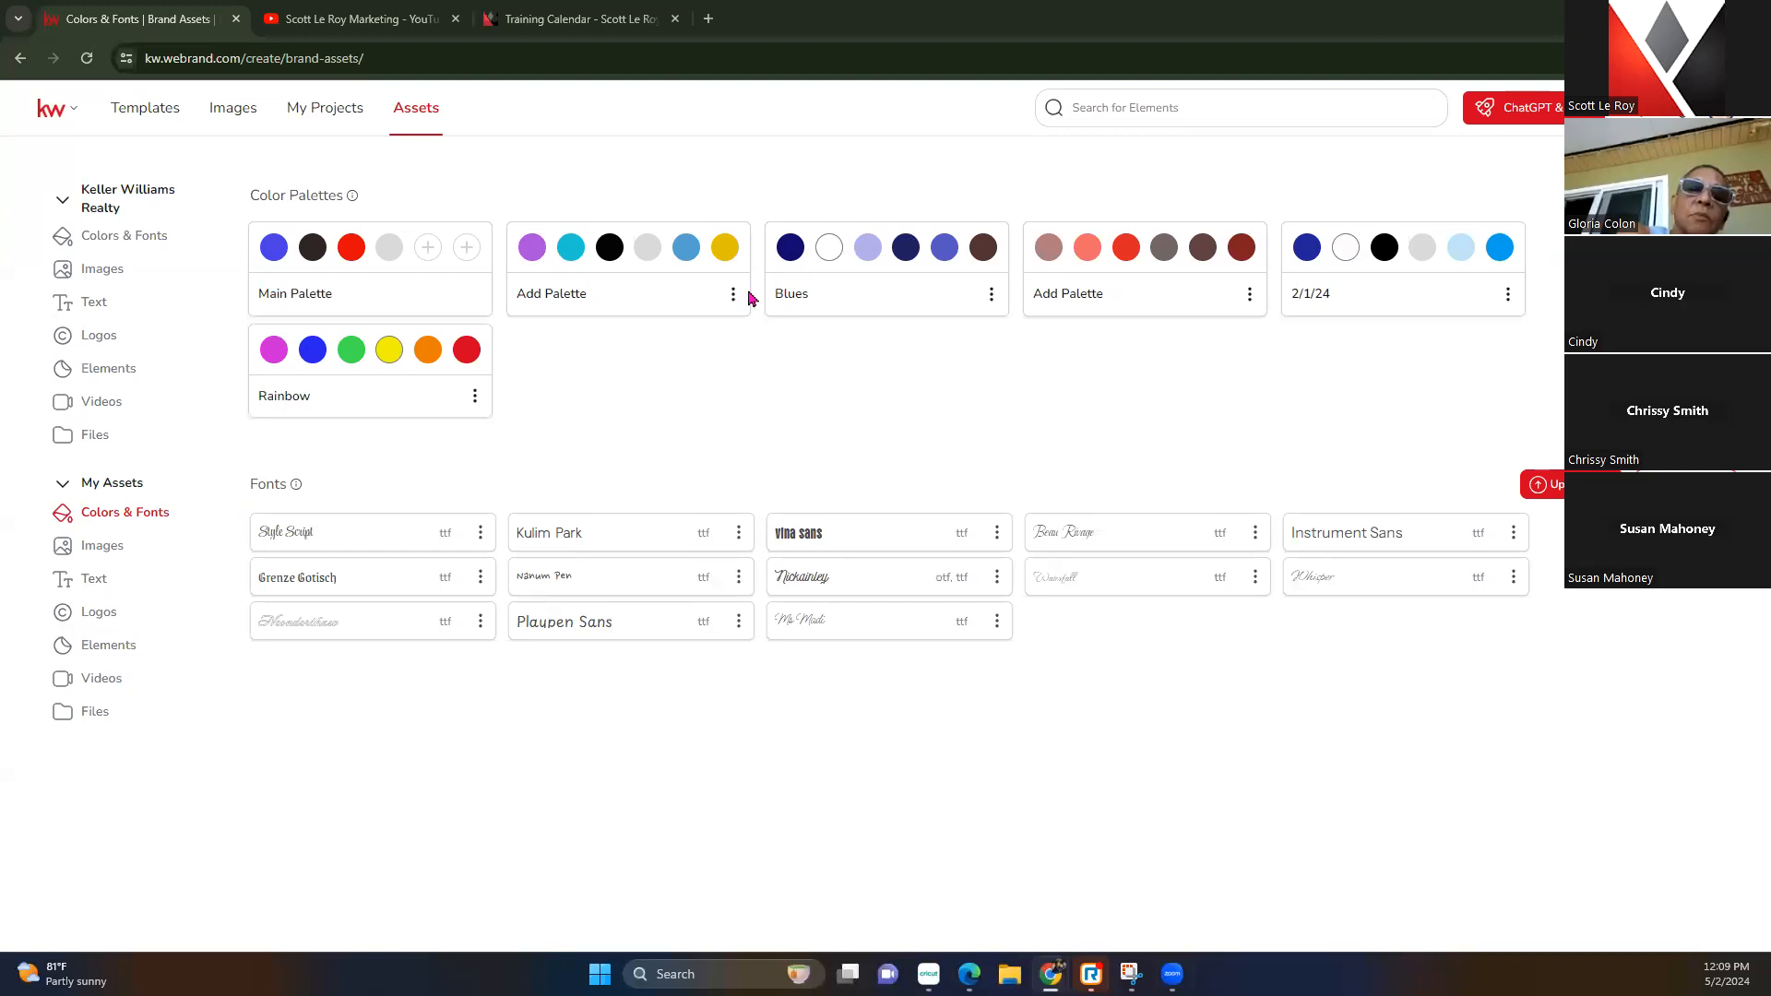
# Add a dark red swatch (RGB 145, 29, 29) to the Main Palette
pyautogui.click(428, 247)
pyautogui.click(576, 316)
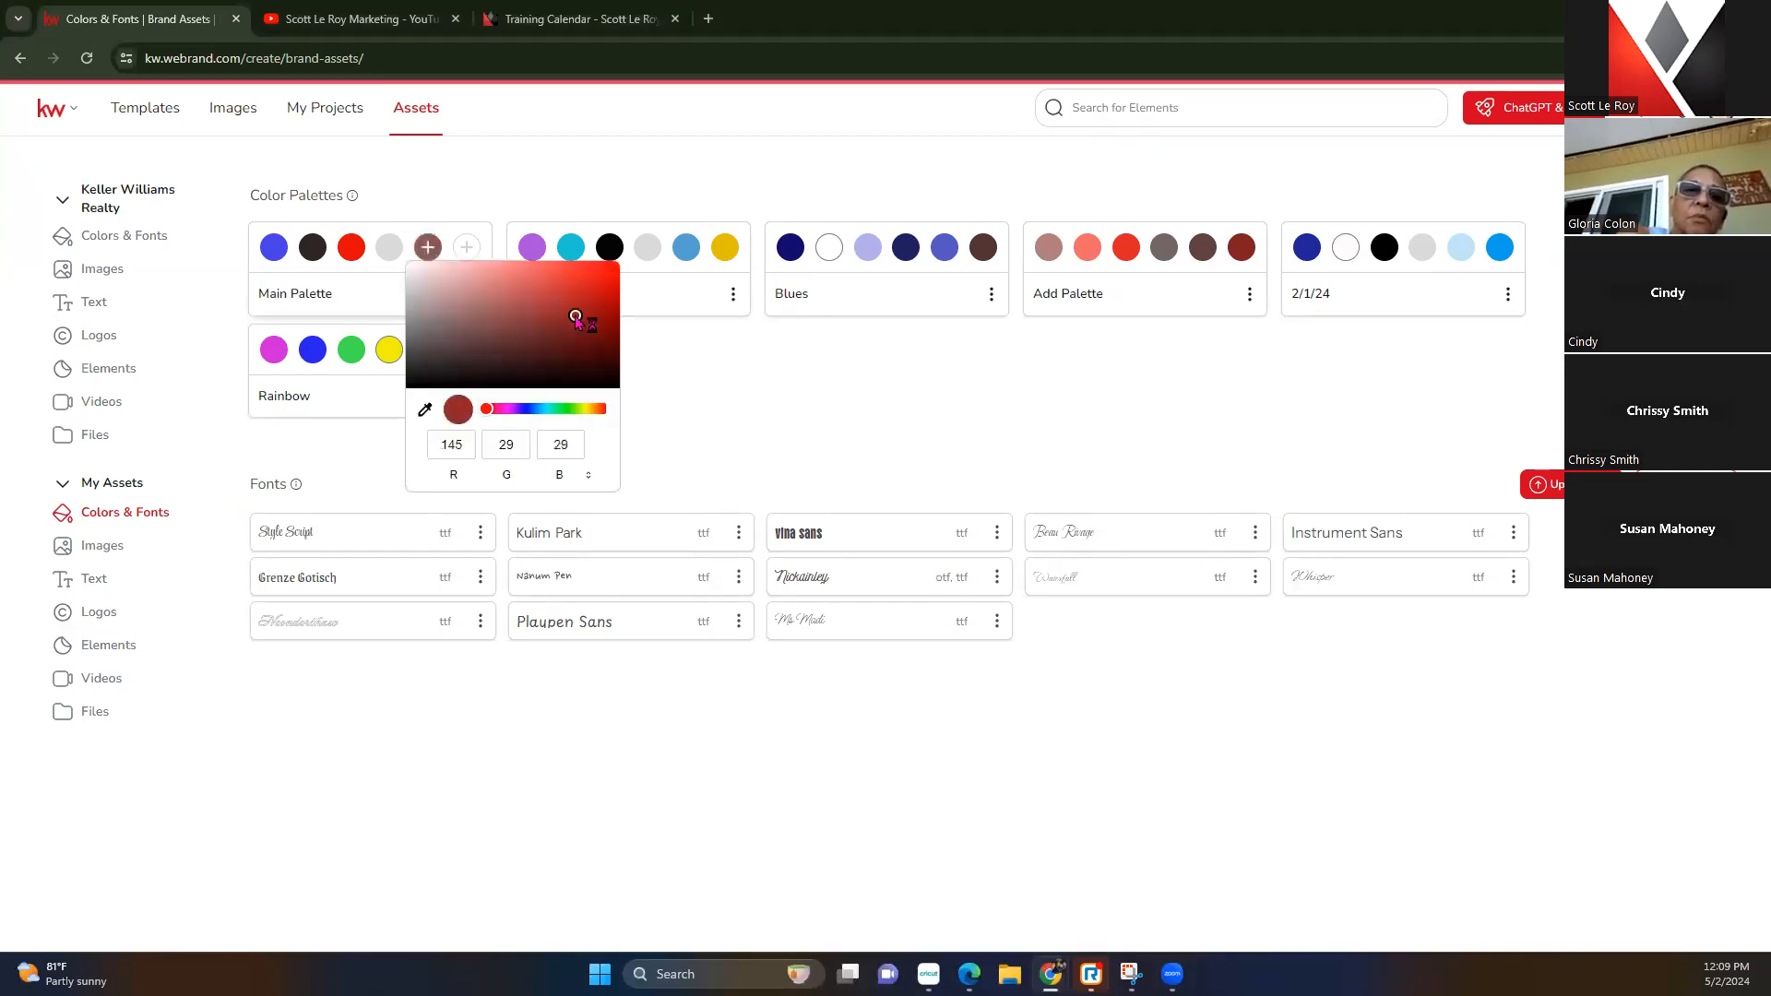
pyautogui.click(701, 399)
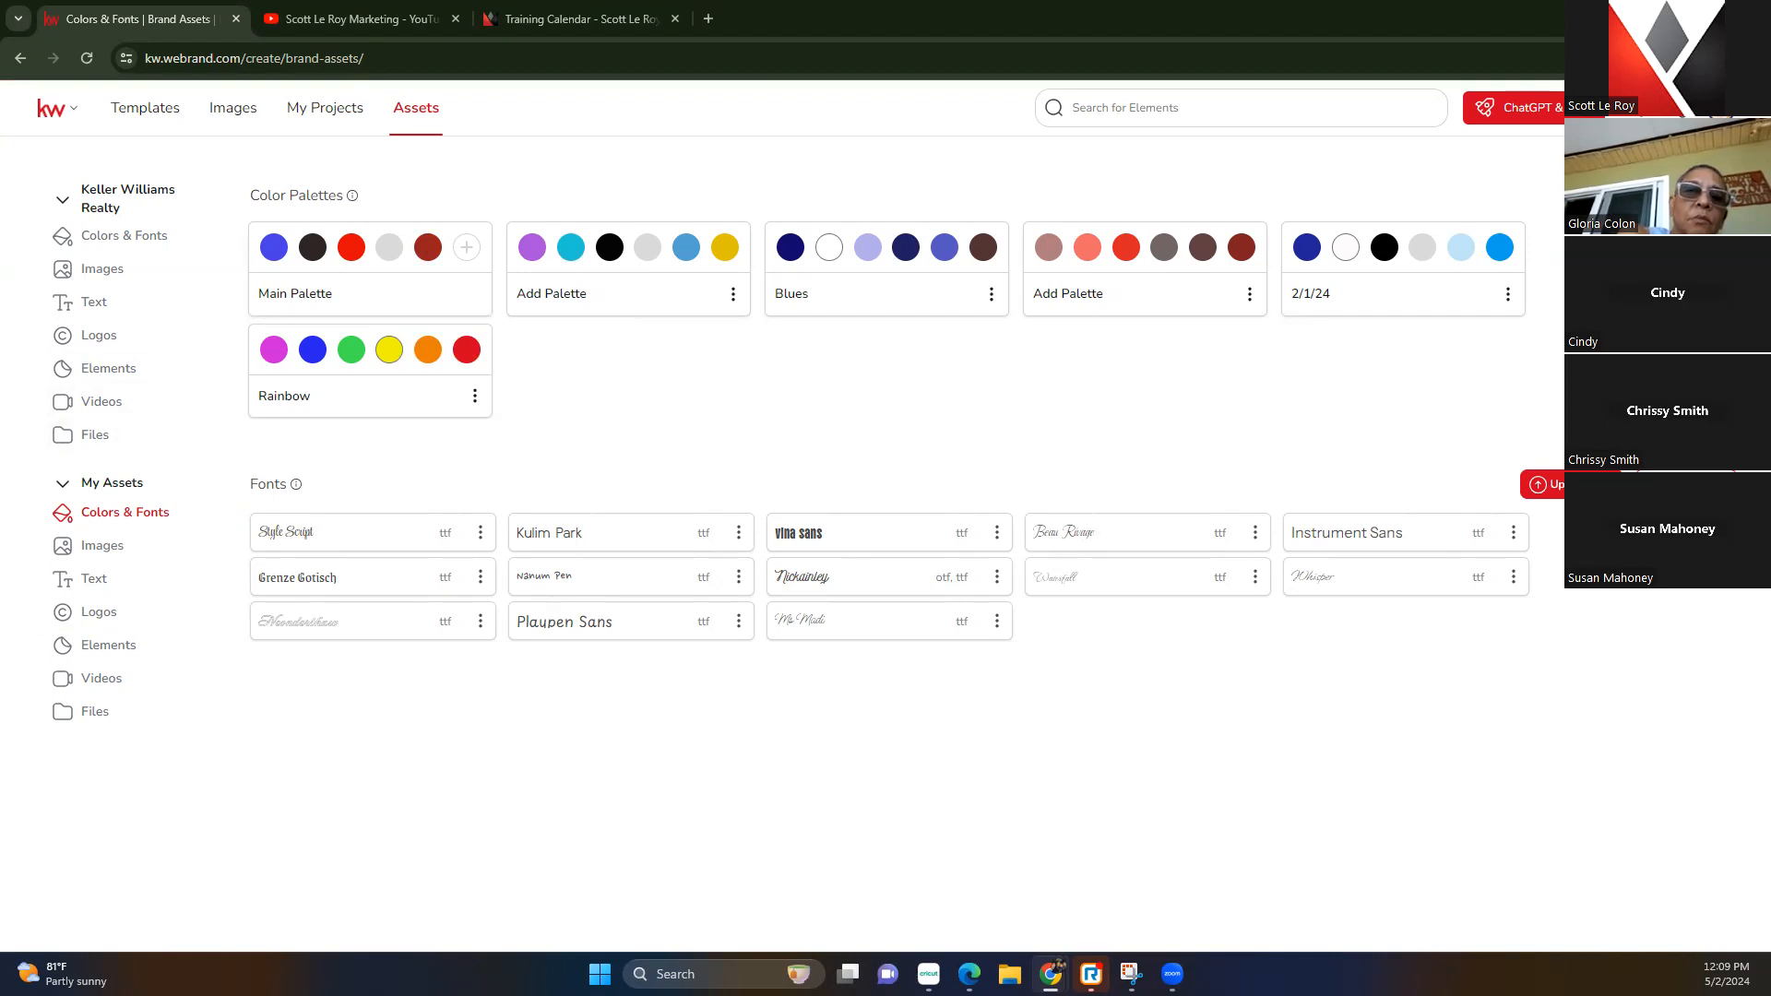
# Remove the background from Headshot.jpg in My Images
pyautogui.click(125, 545)
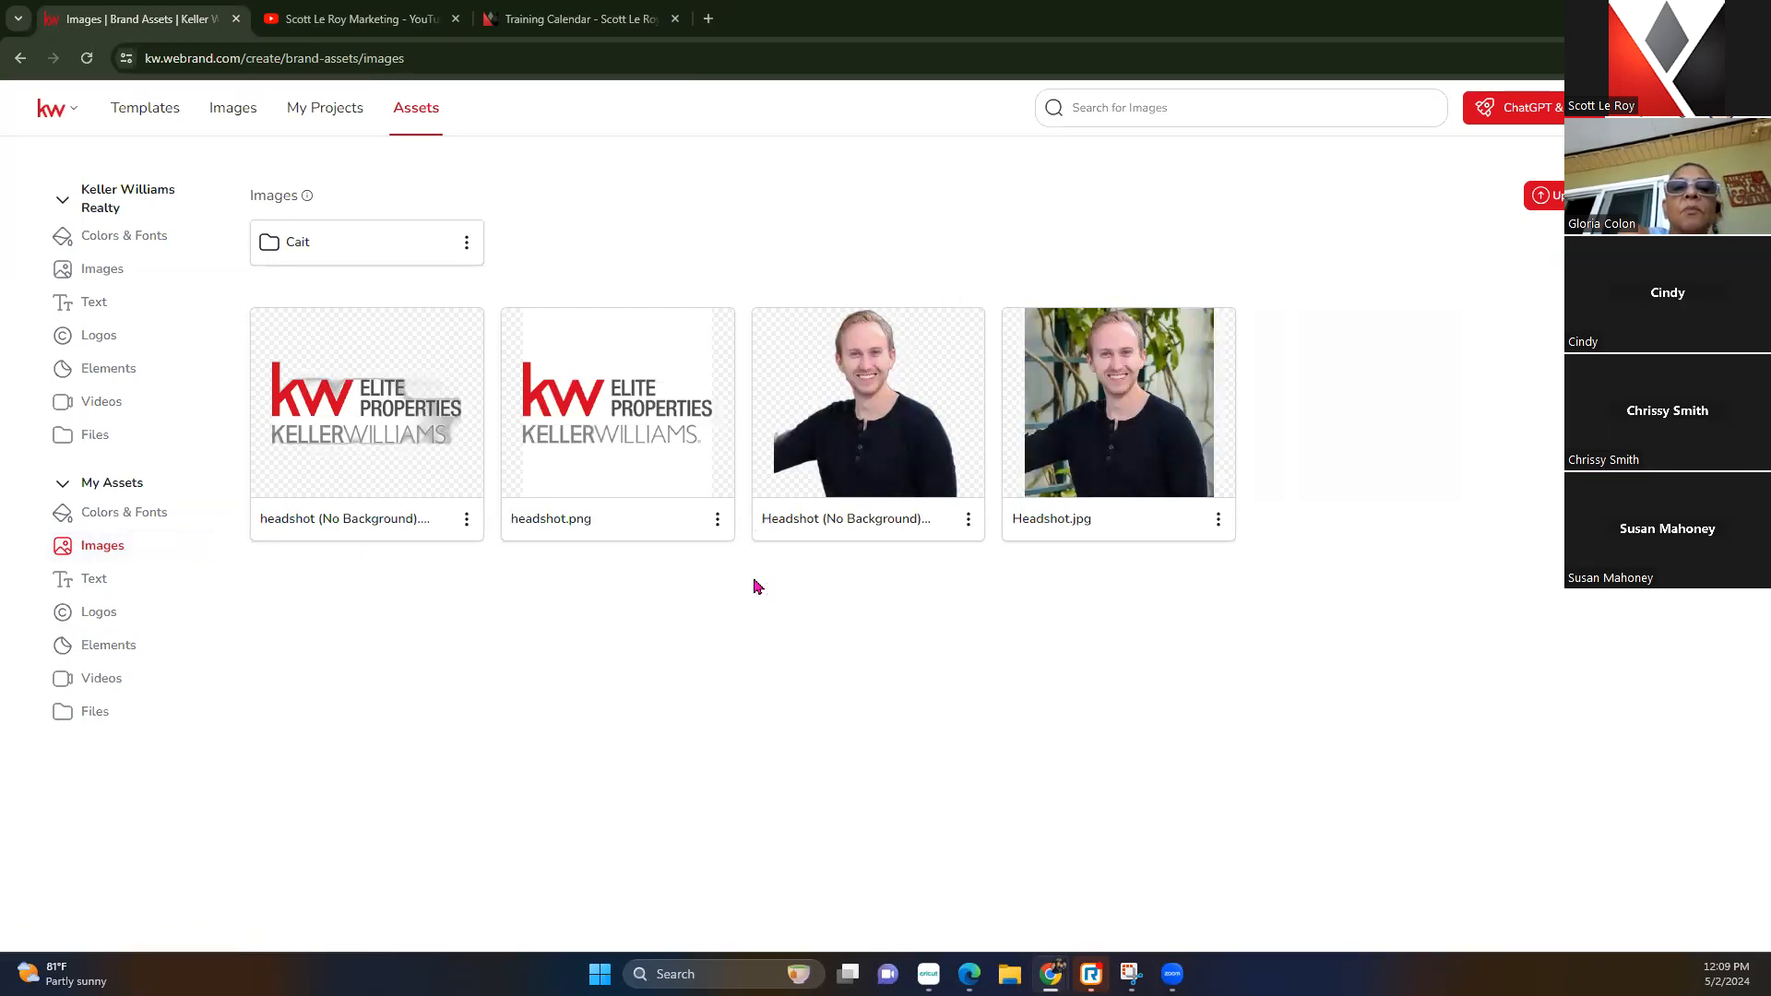
pyautogui.click(1218, 522)
pyautogui.click(1282, 522)
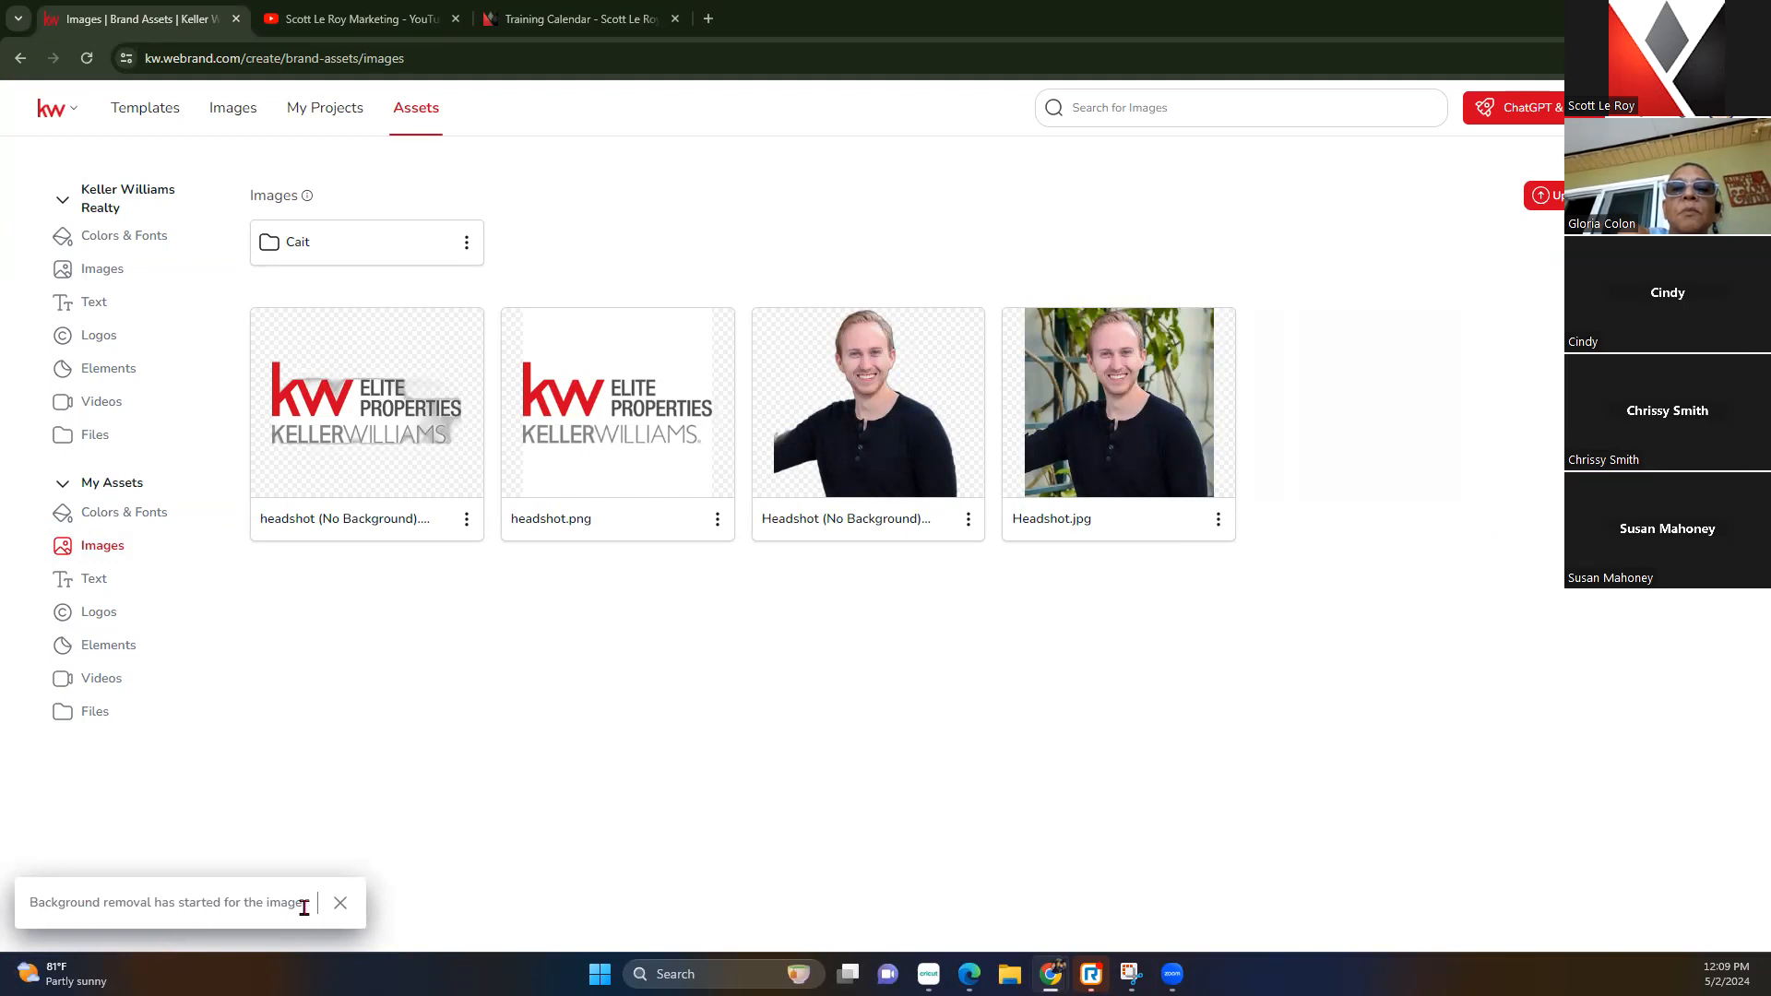
pyautogui.click(344, 902)
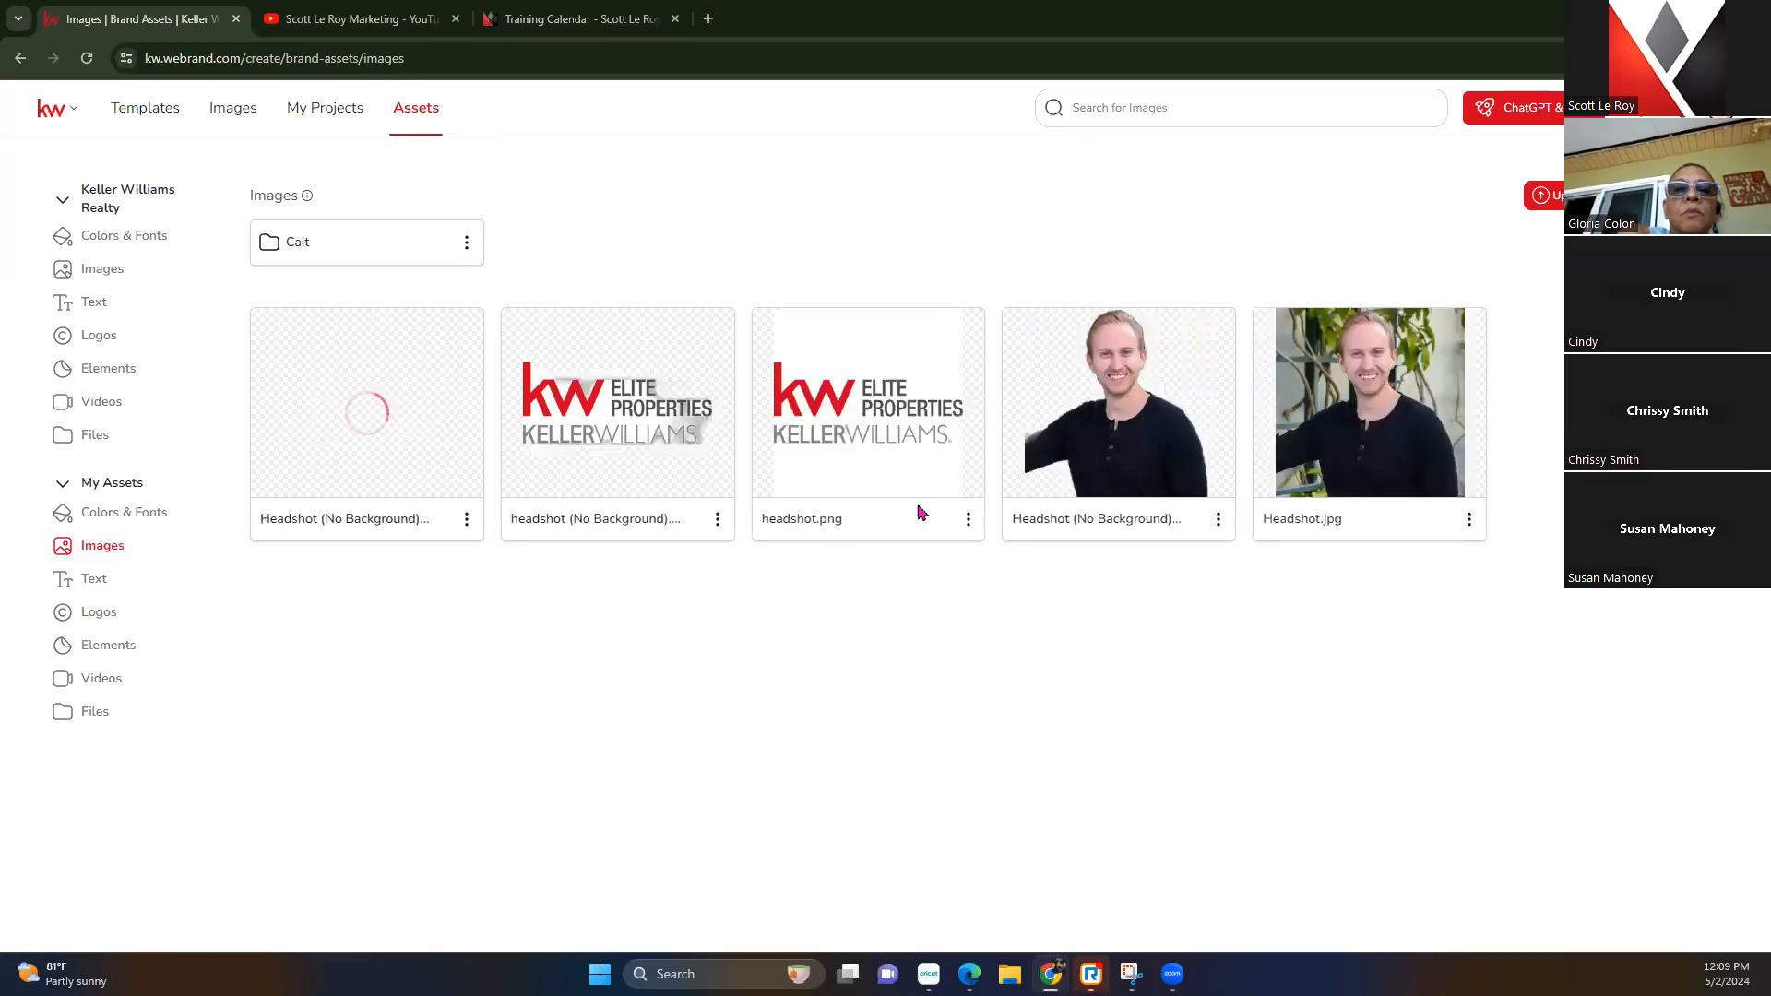
# Delete the extra background-removed headshot copy and show My Text assets
pyautogui.click(466, 519)
pyautogui.click(543, 712)
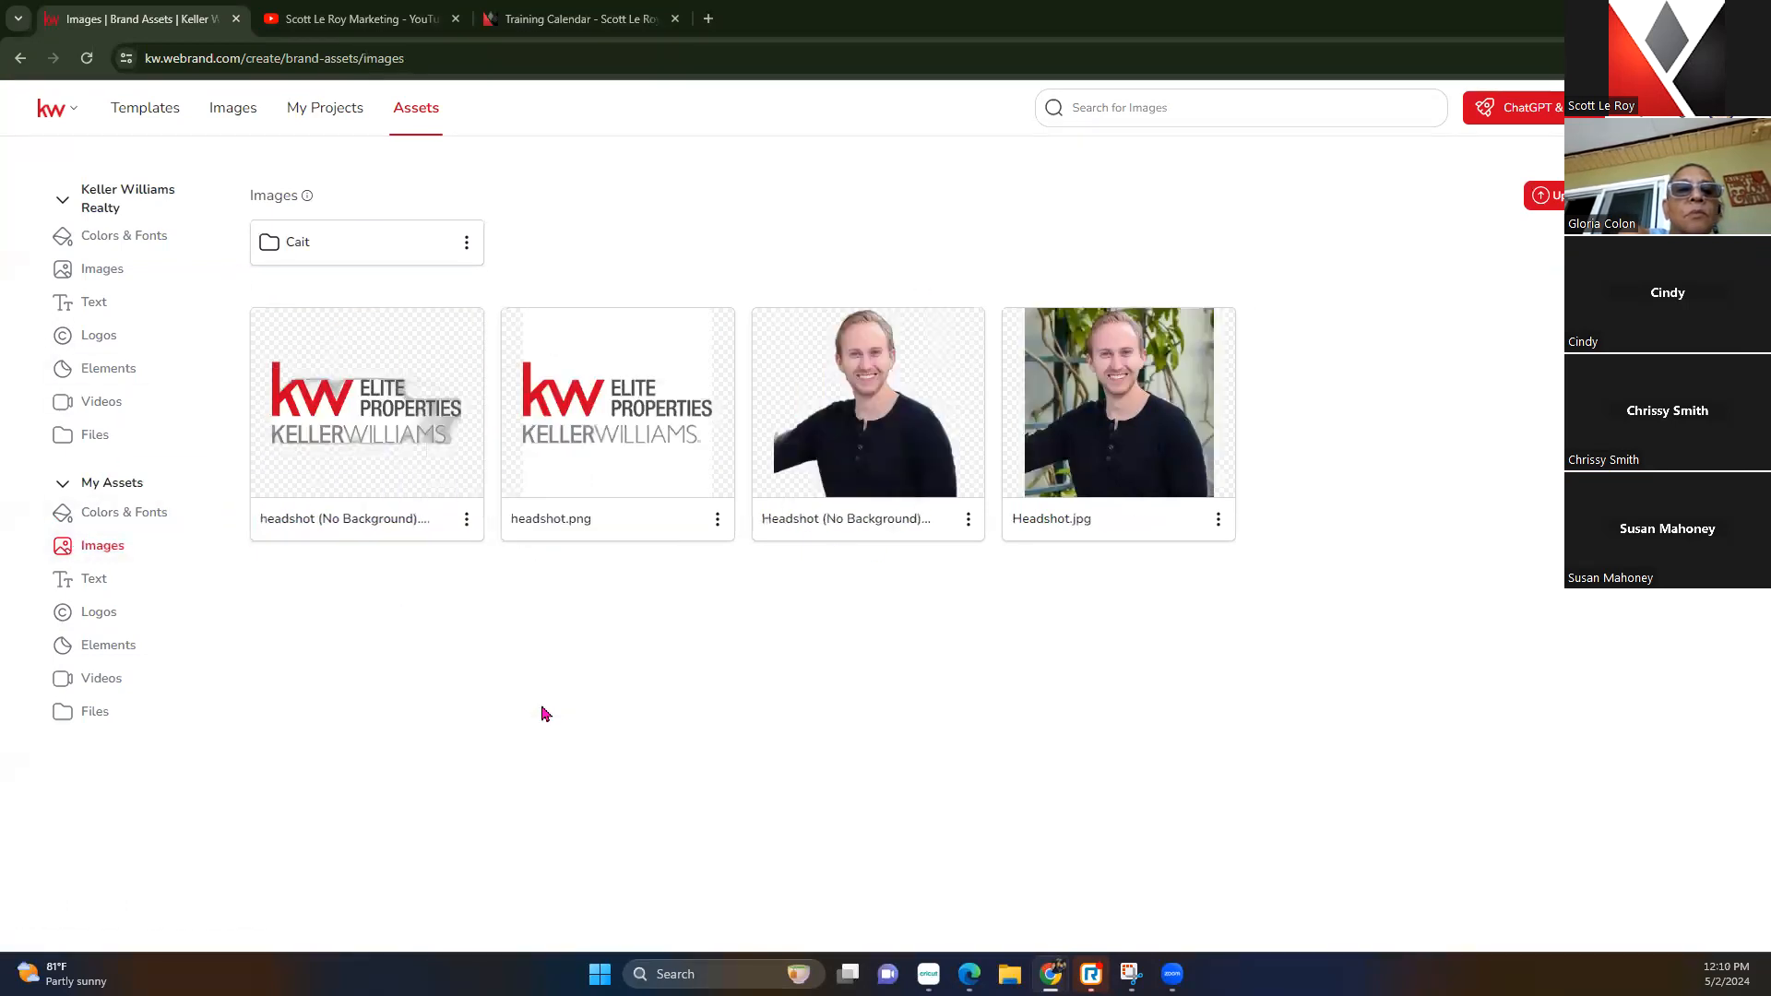
pyautogui.click(104, 578)
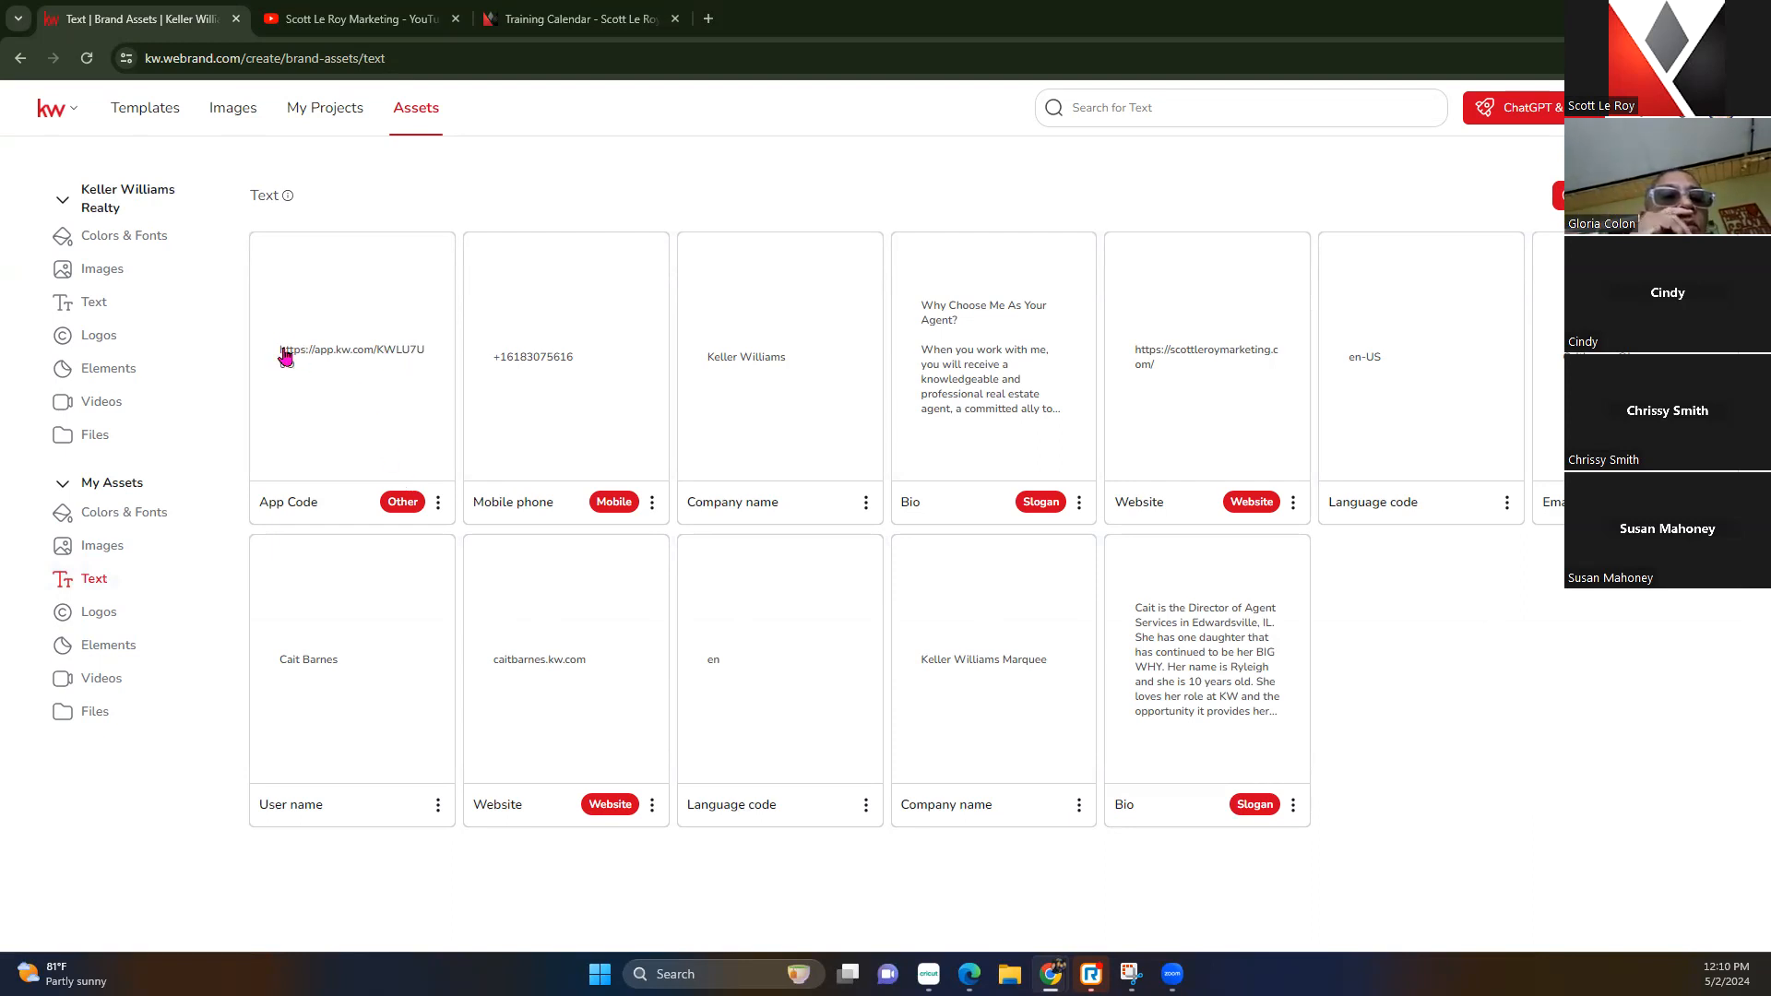
# Open My Logos and the Advantage II folder, then view My Elements
pyautogui.click(99, 613)
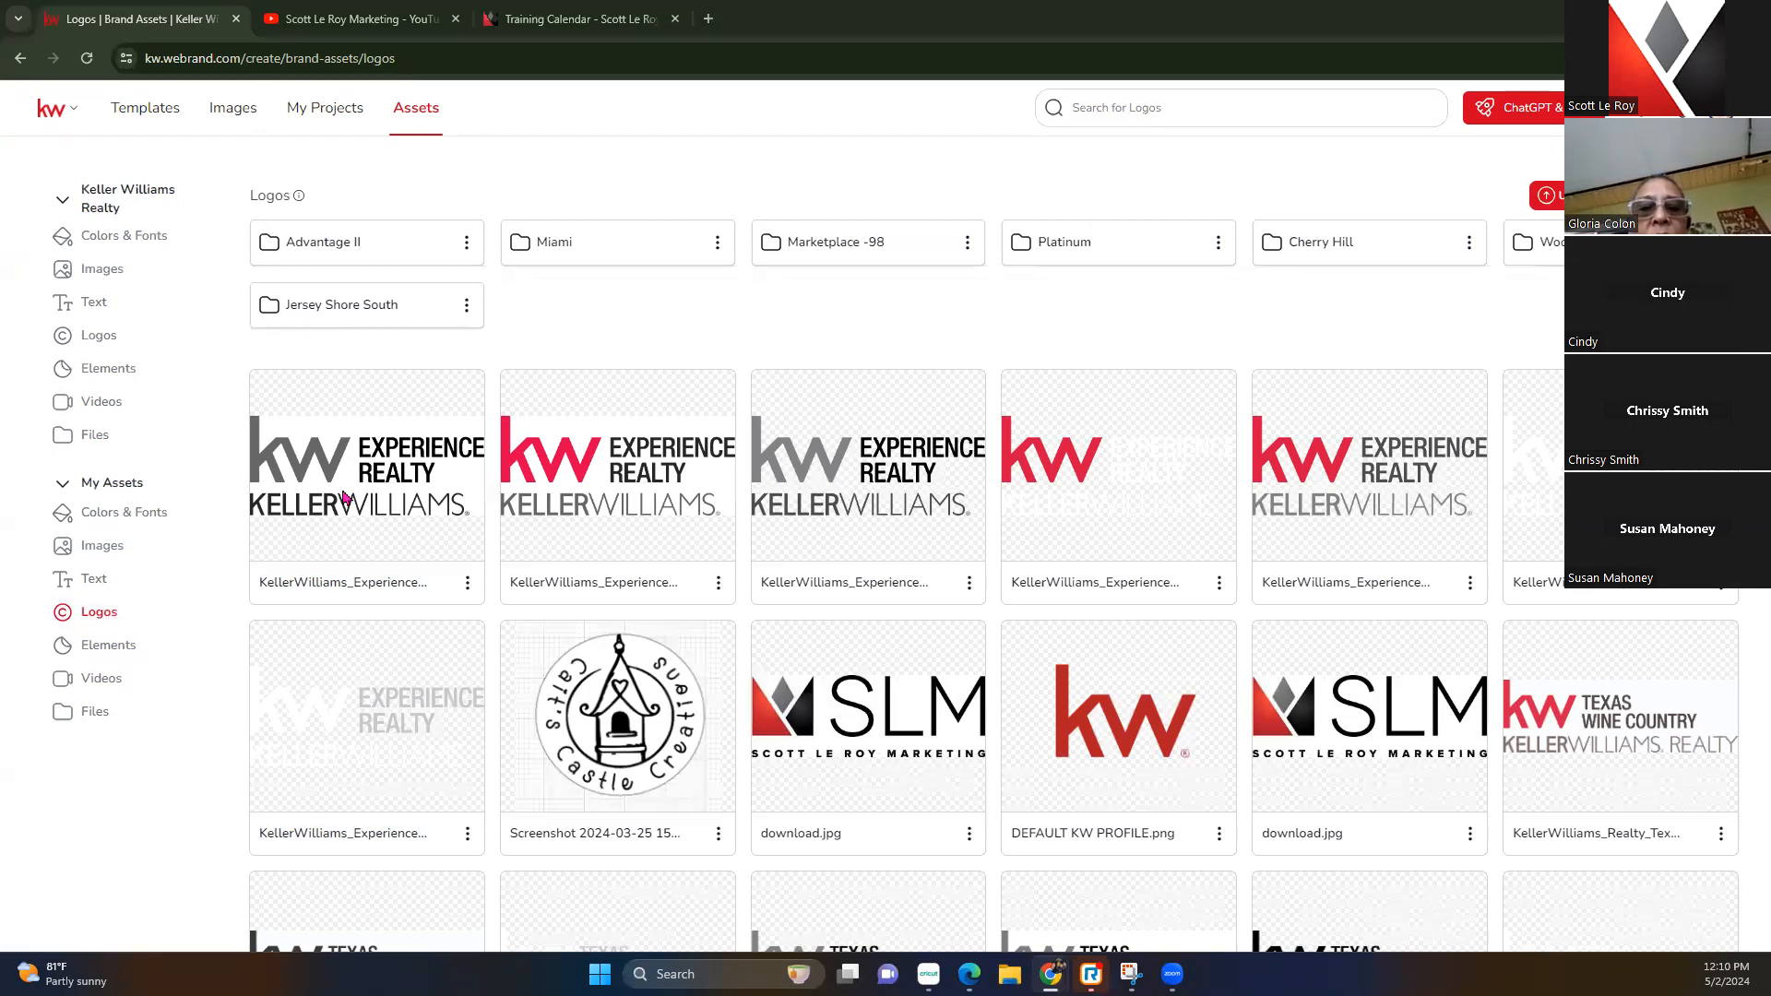
pyautogui.click(432, 241)
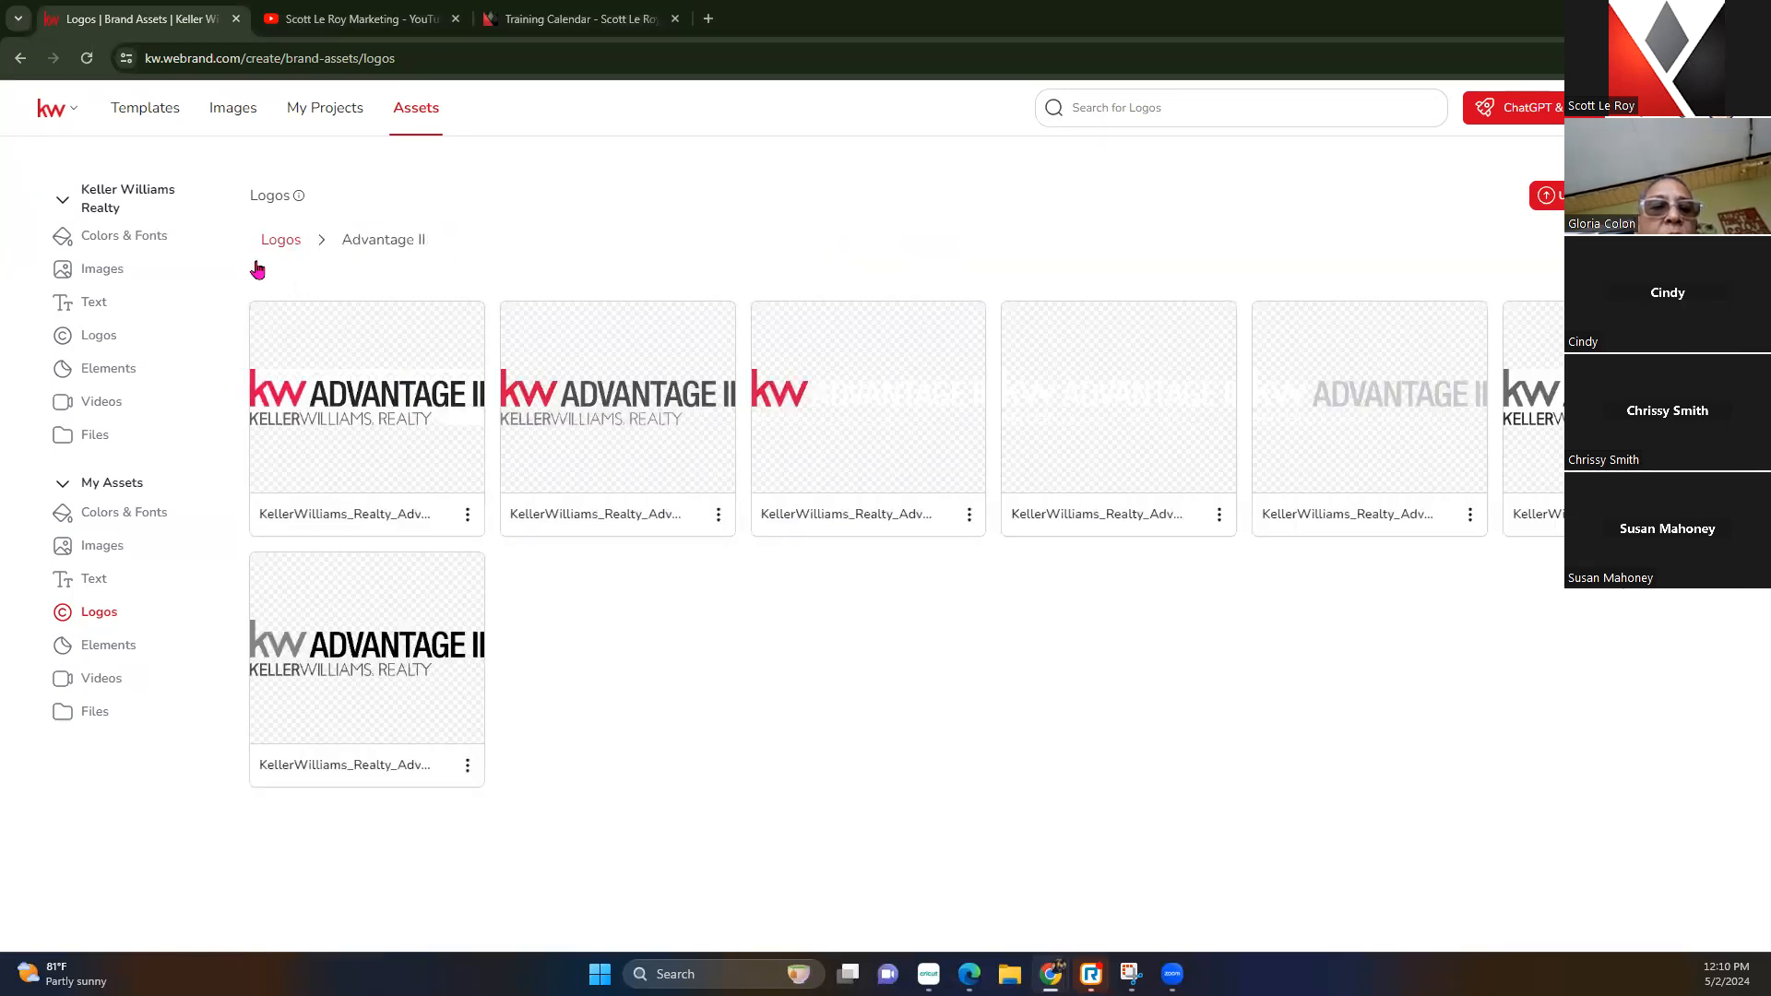
pyautogui.click(110, 649)
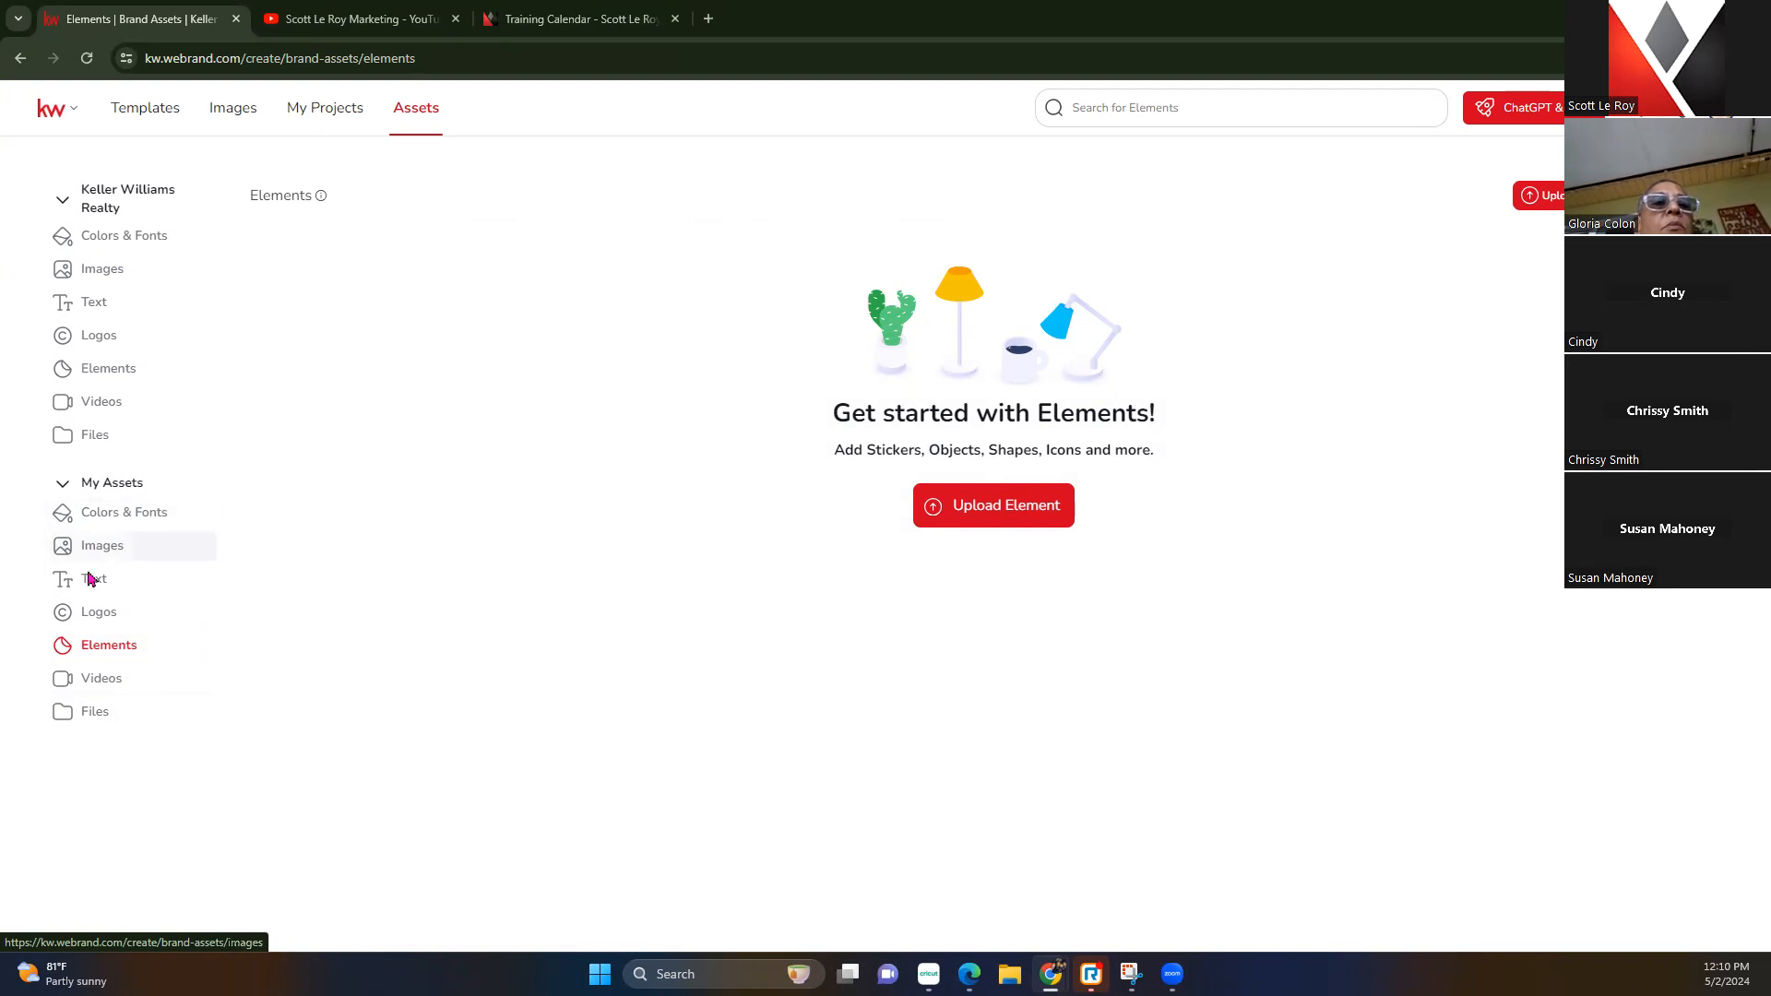
# Return to My Logos, then open and cancel the logo Upload dialog
pyautogui.click(85, 616)
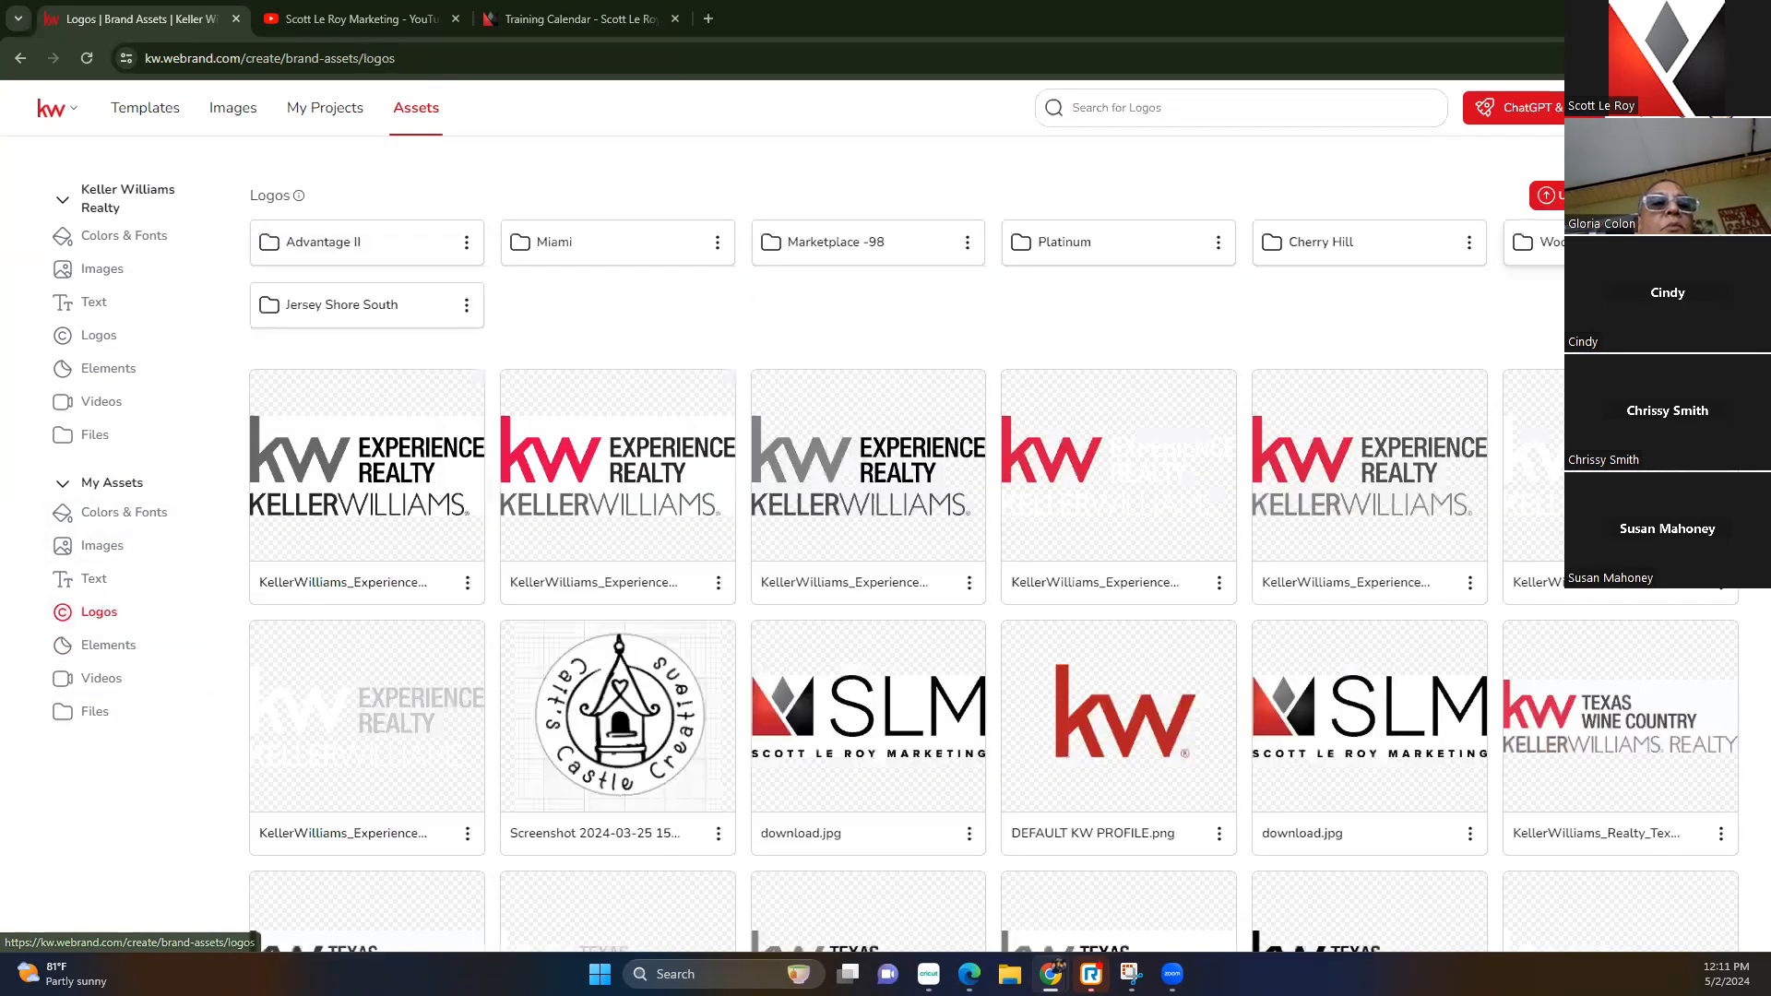
pyautogui.click(1582, 196)
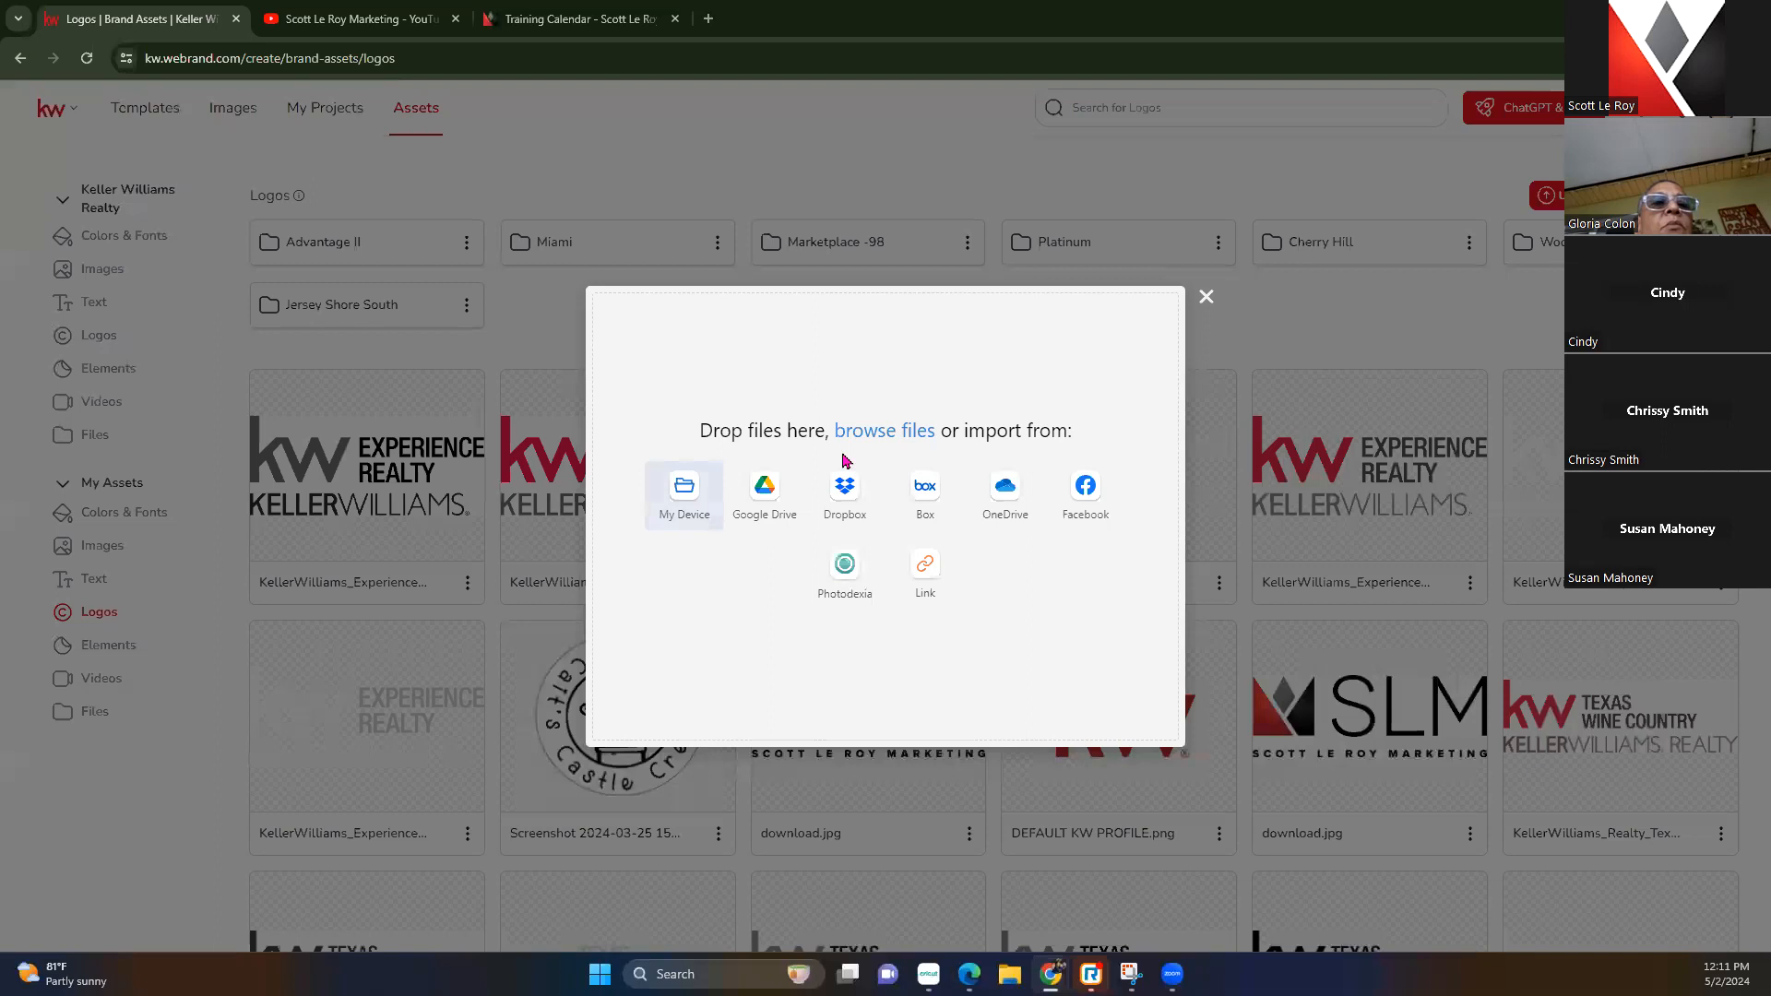
pyautogui.click(1206, 296)
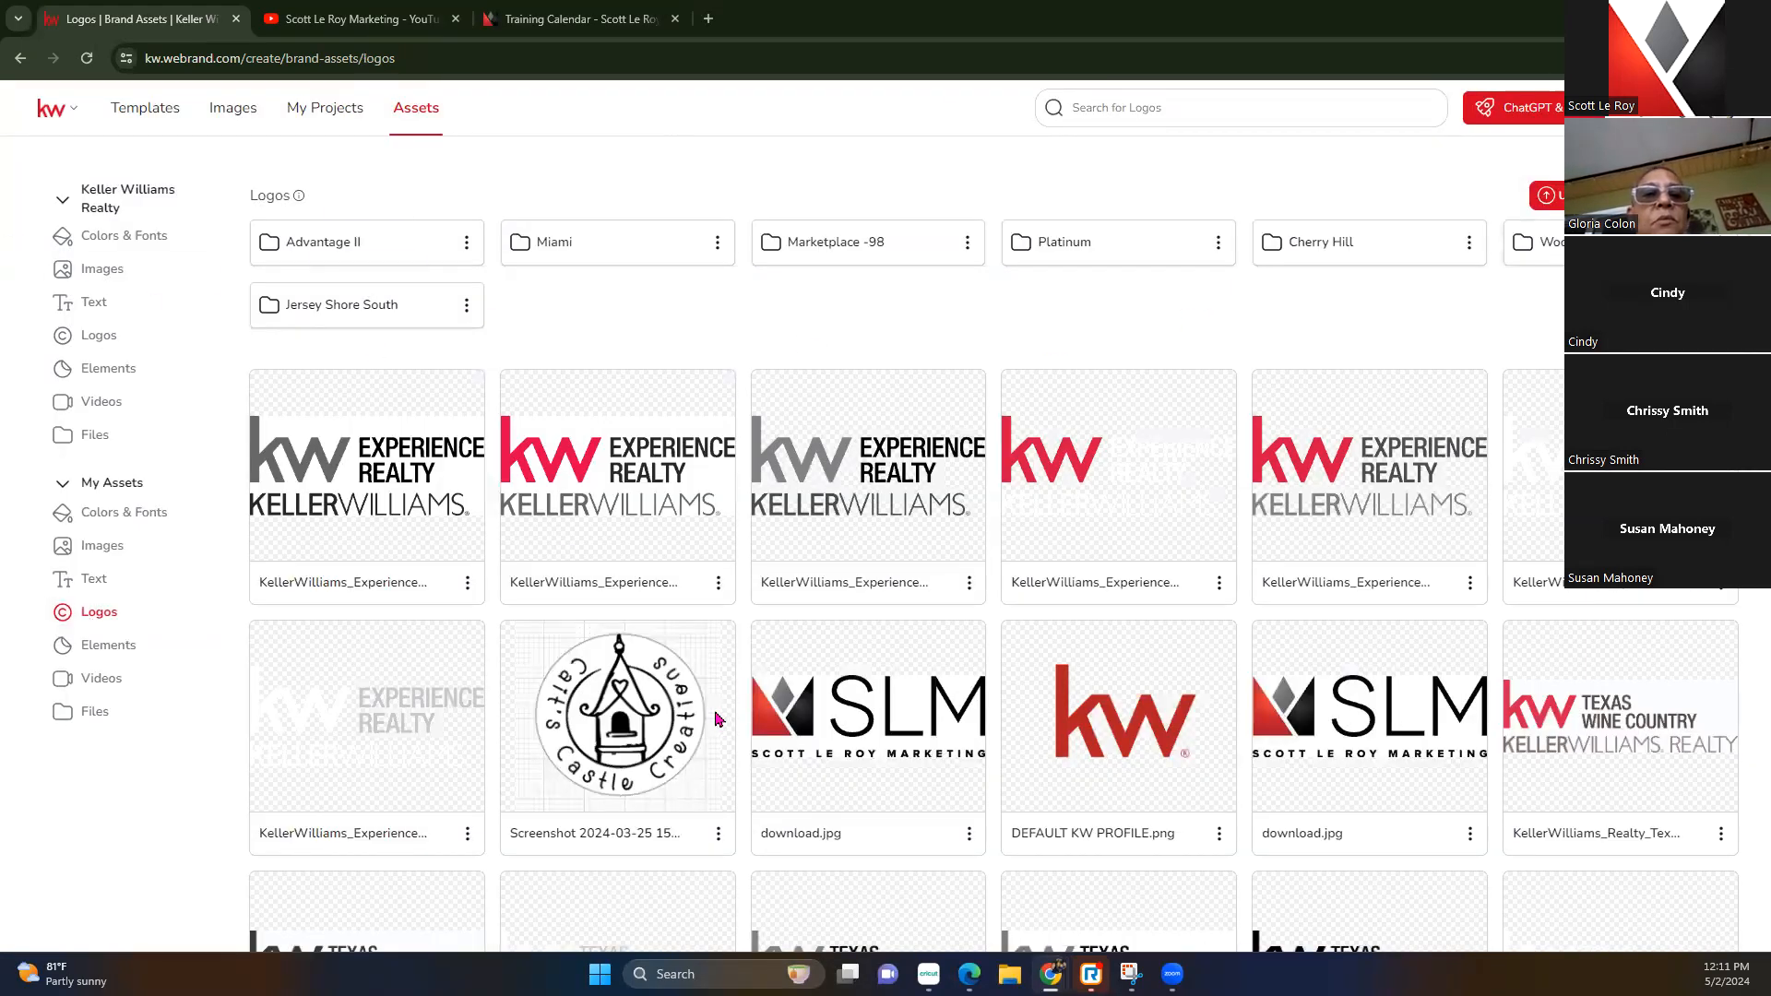
# Open Templates, collapse Auto-Create, Listings and Buyer, and show the Holiday > May templates
pyautogui.click(145, 109)
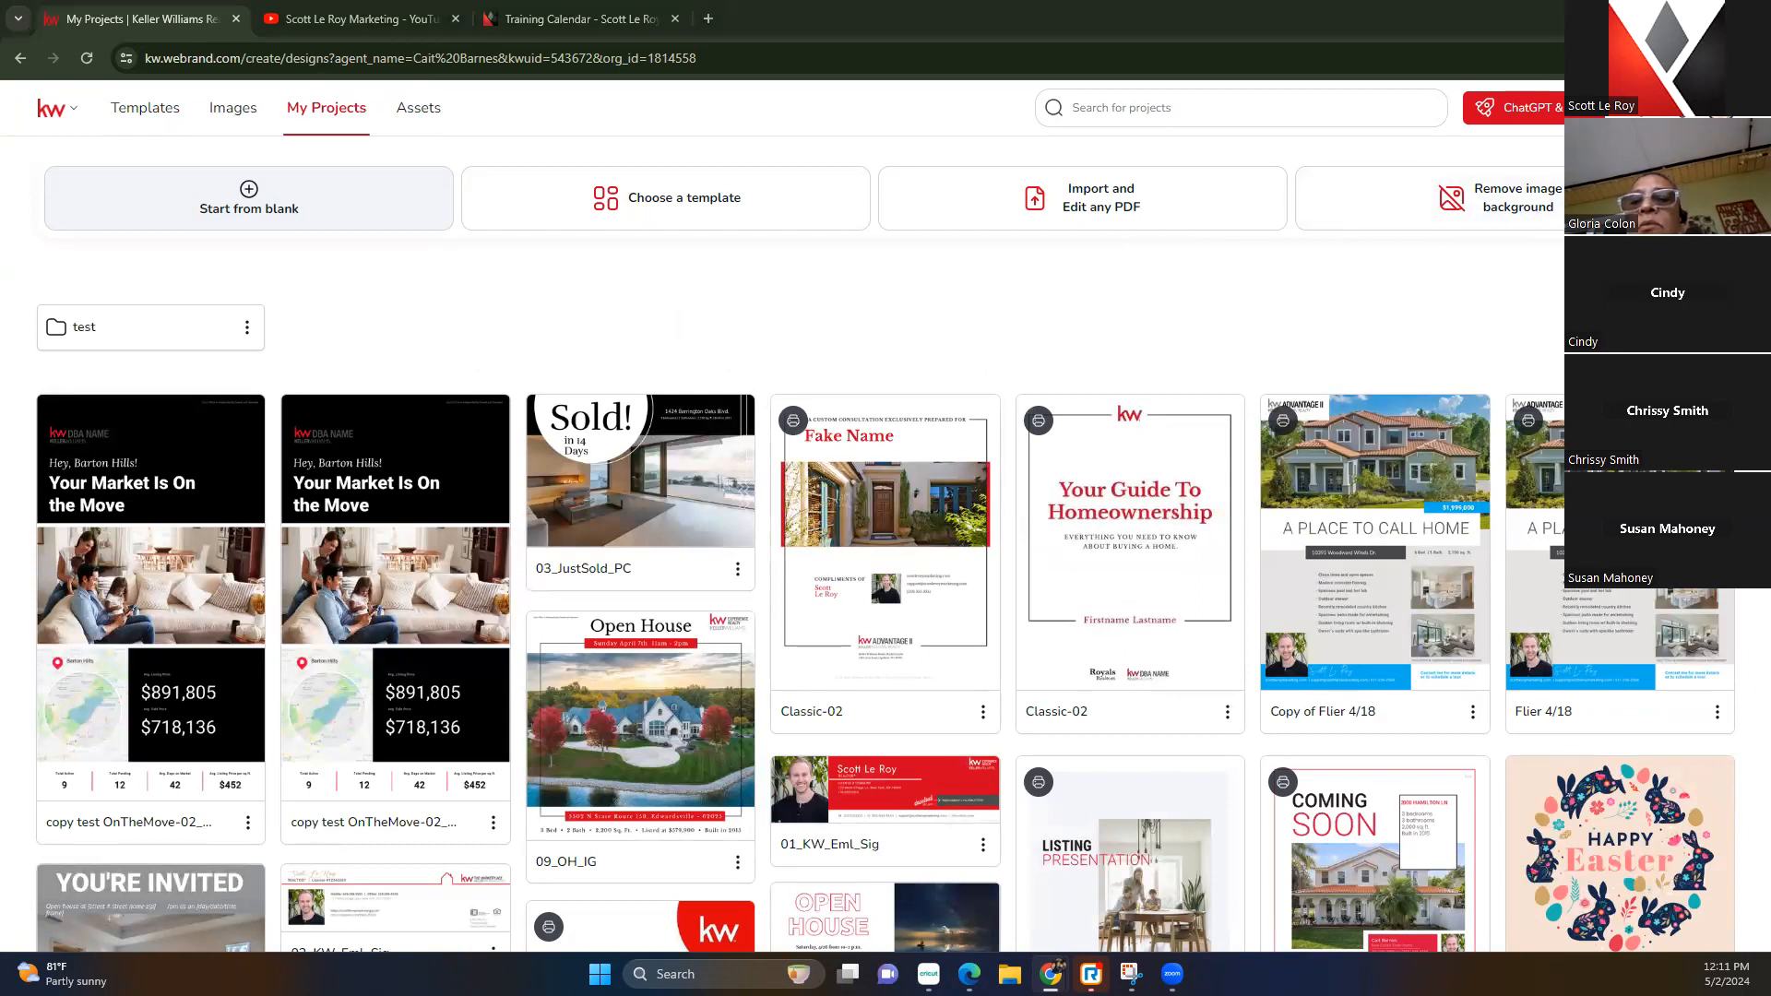
pyautogui.click(144, 110)
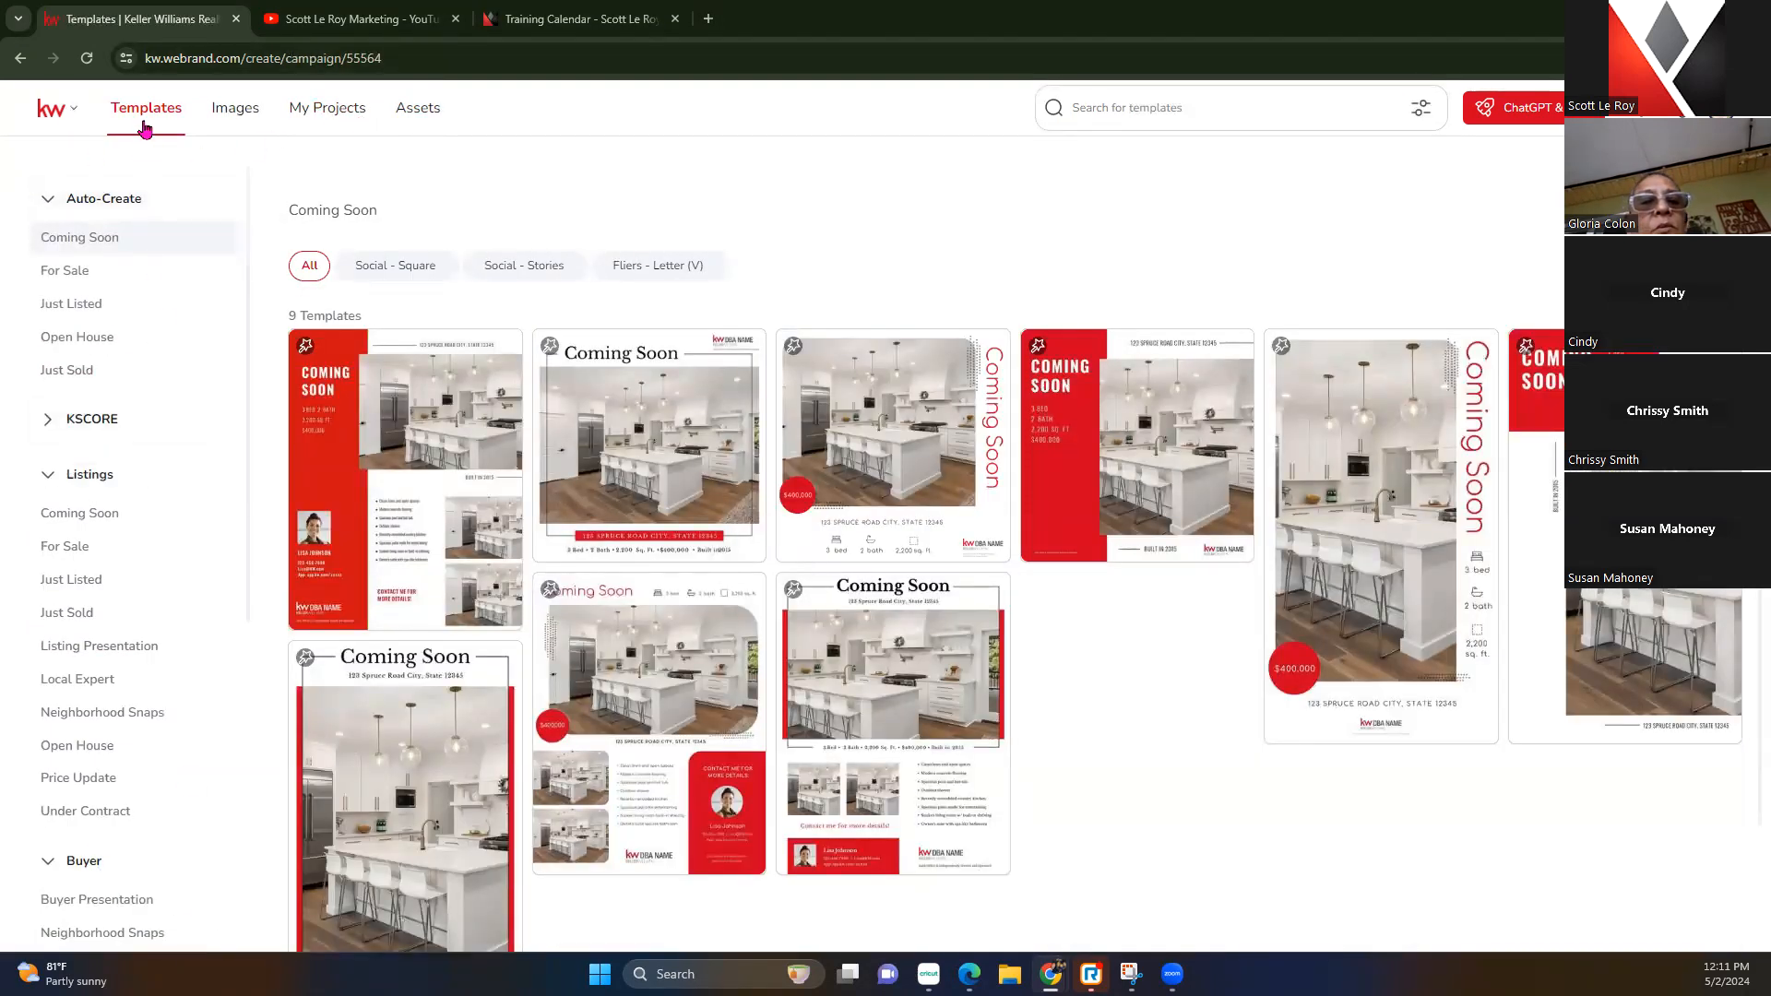
pyautogui.click(51, 201)
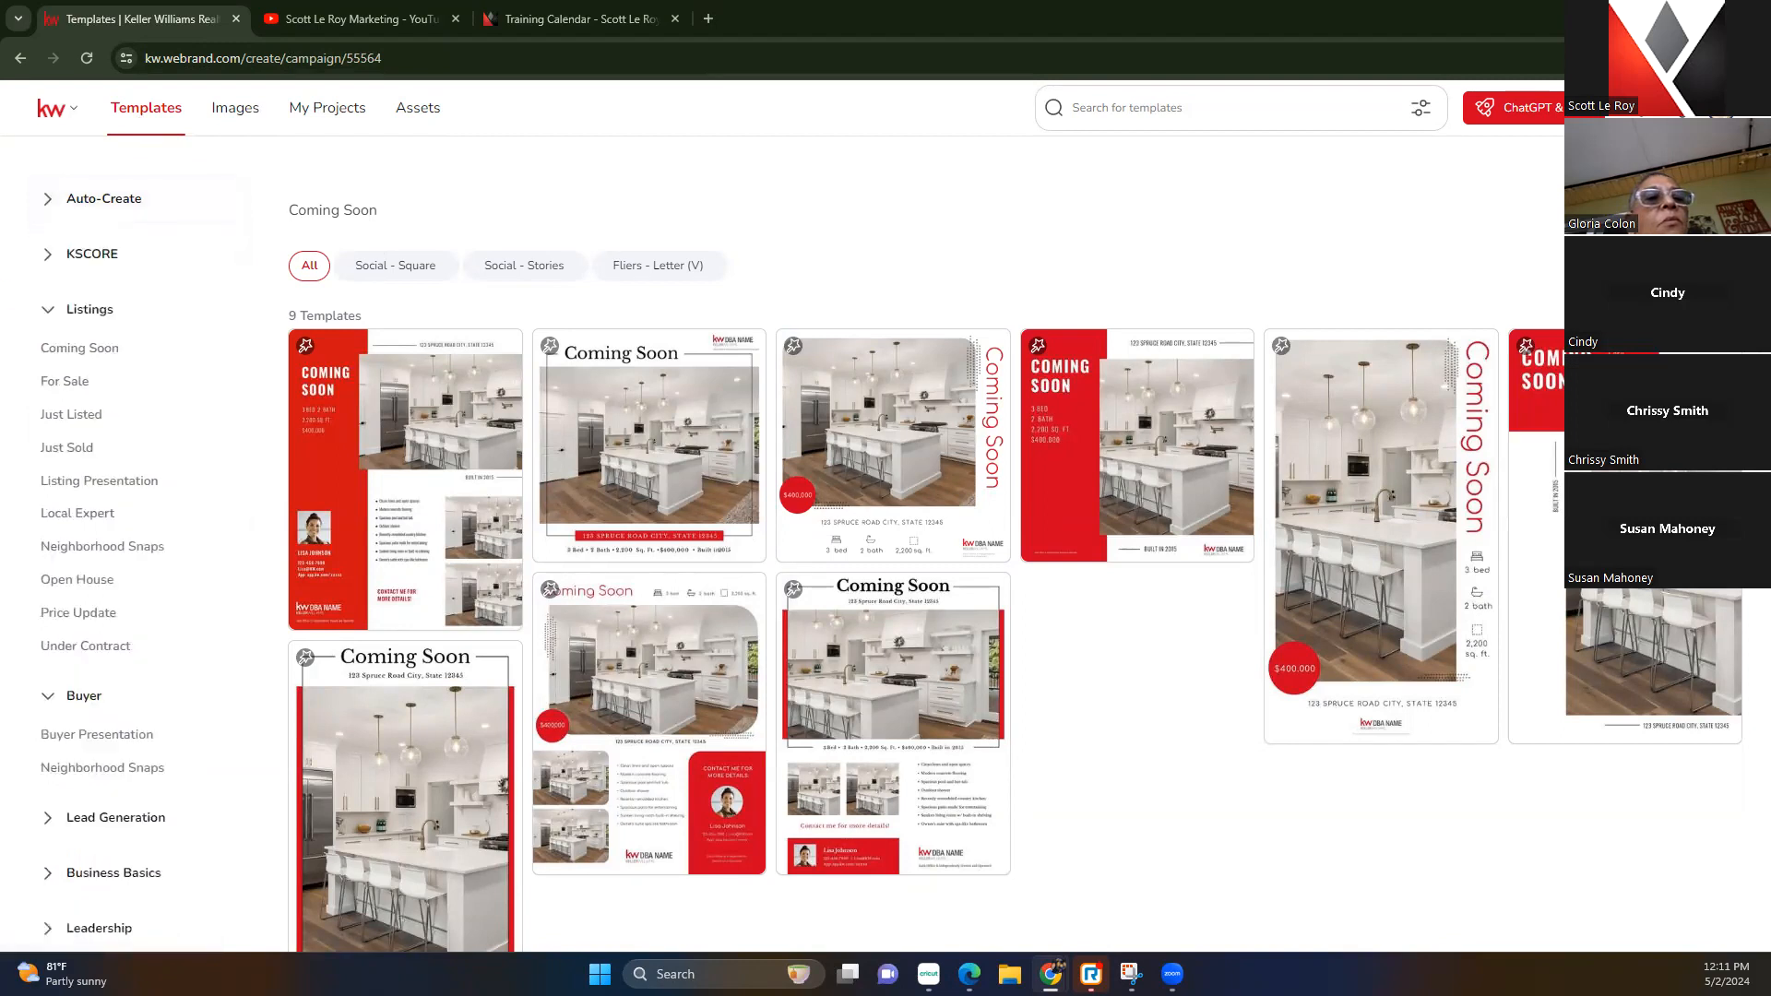
pyautogui.click(48, 311)
pyautogui.click(48, 364)
pyautogui.scroll(-1, 83, 921)
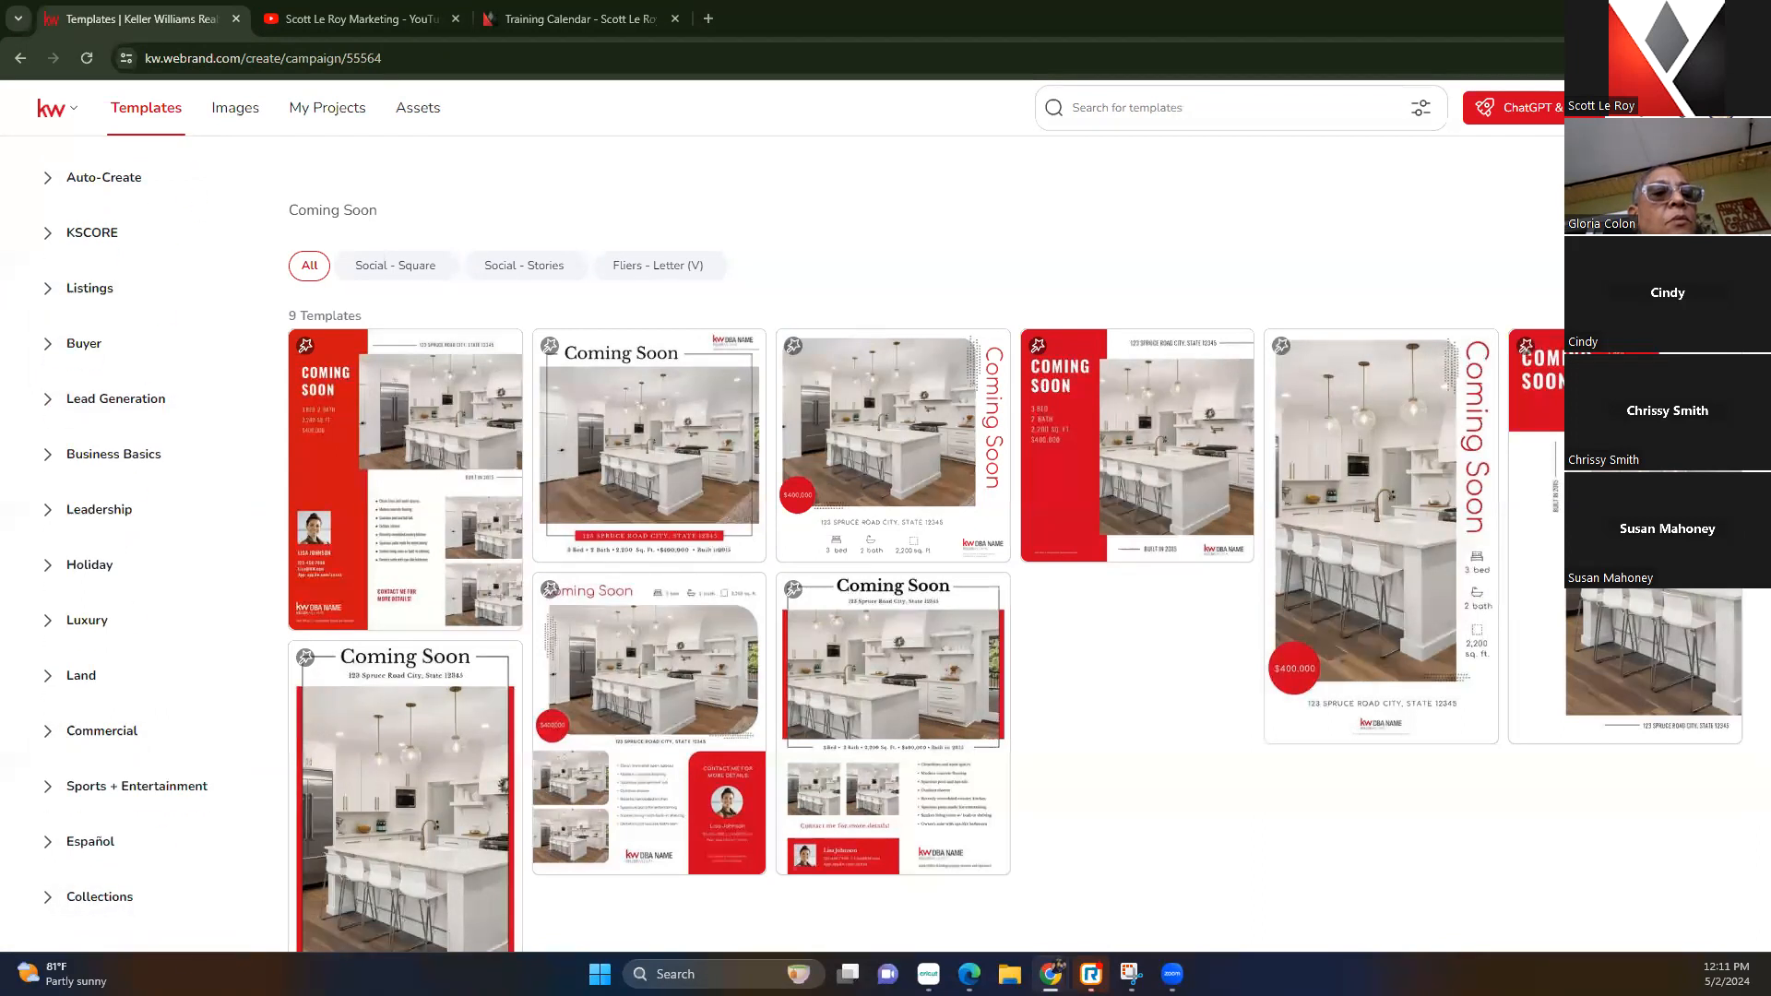
pyautogui.click(44, 568)
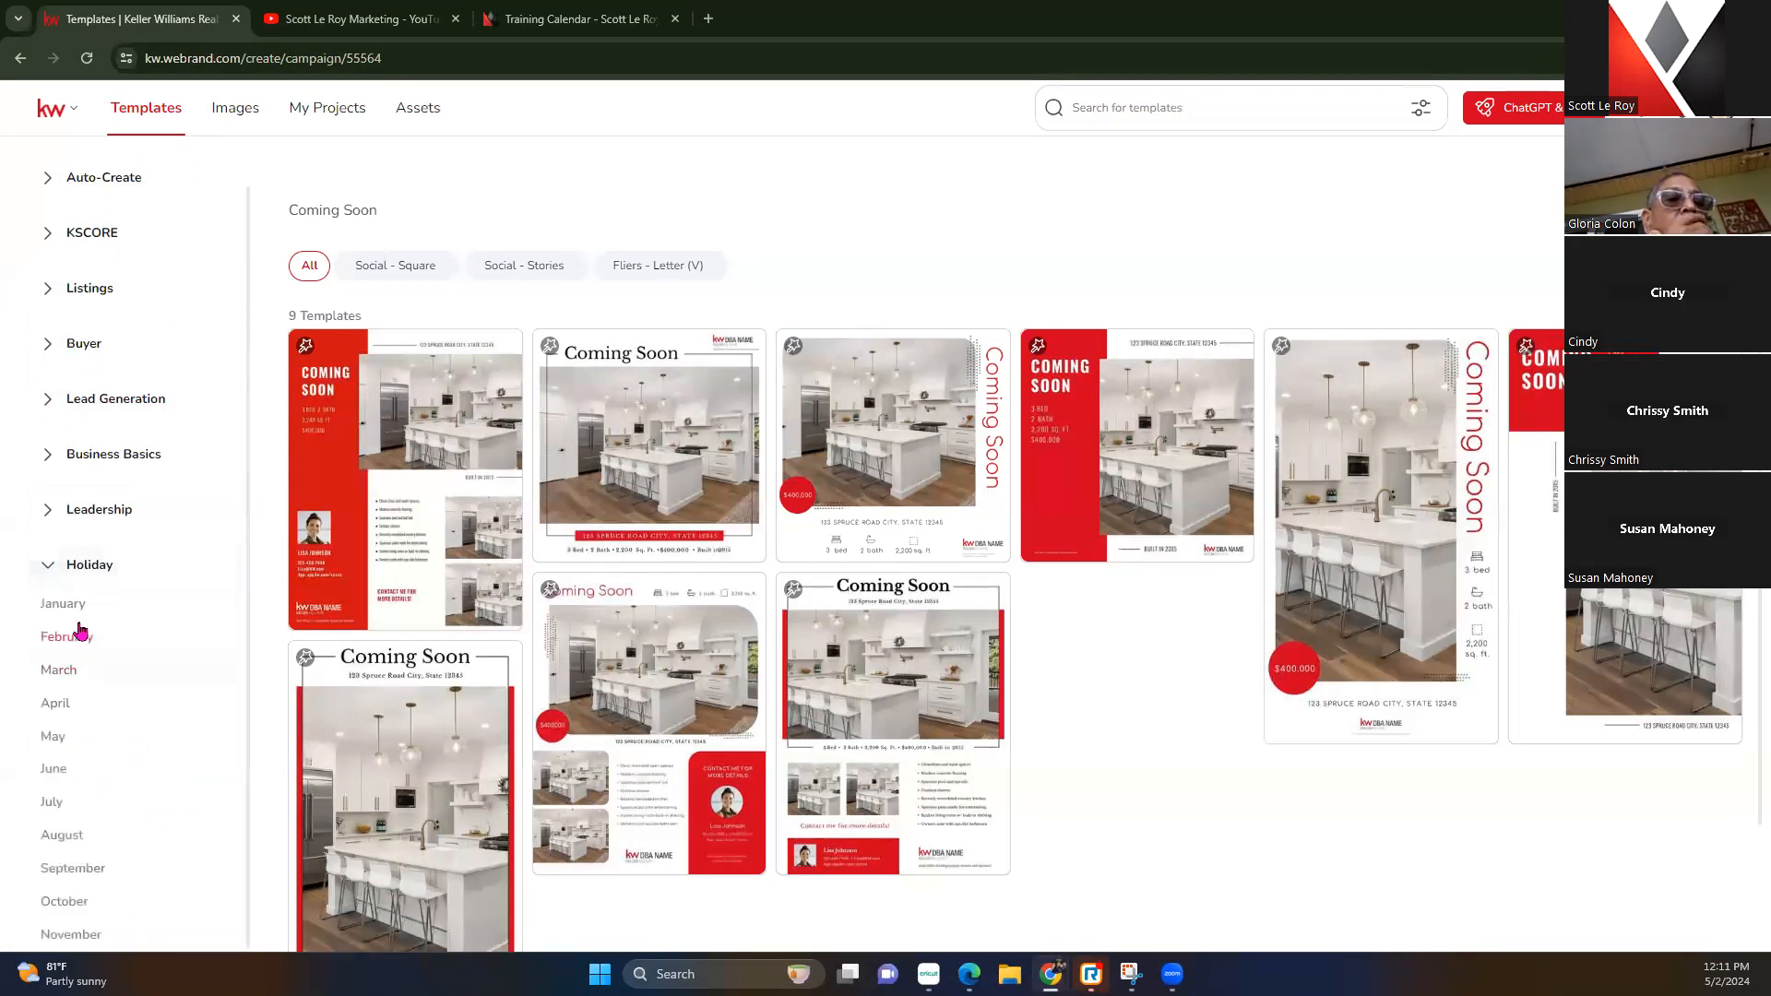
pyautogui.scroll(-1, 57, 682)
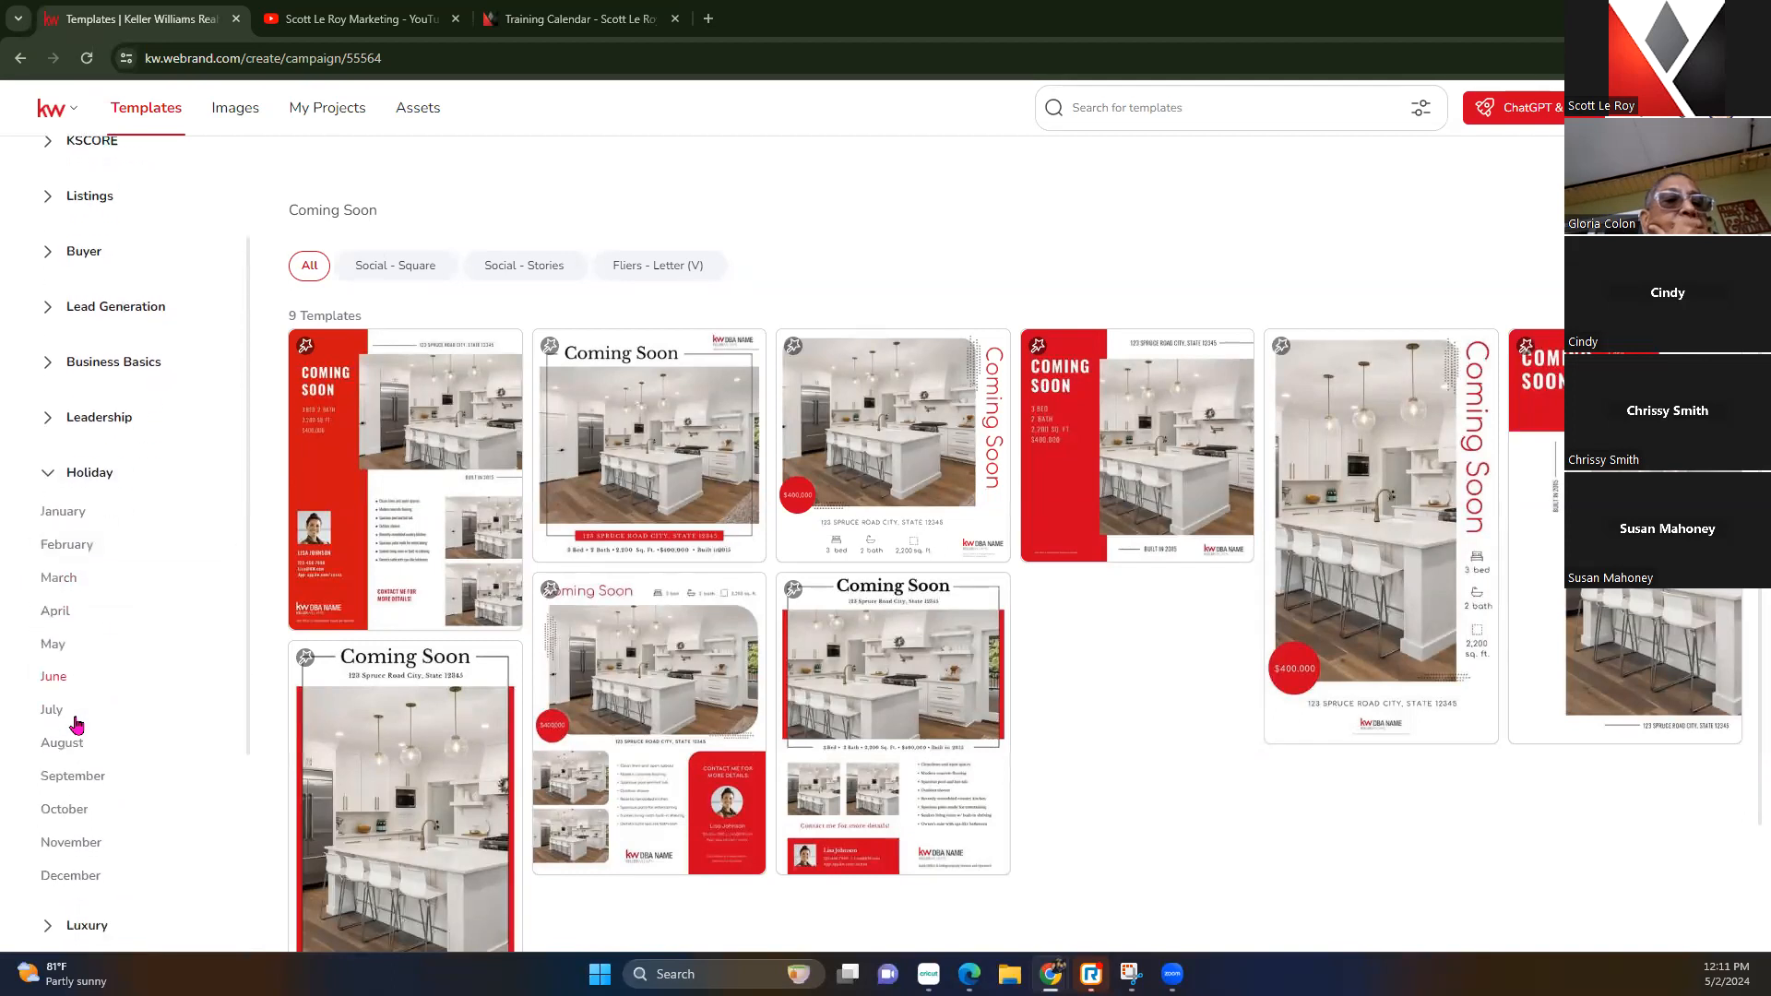
pyautogui.click(57, 645)
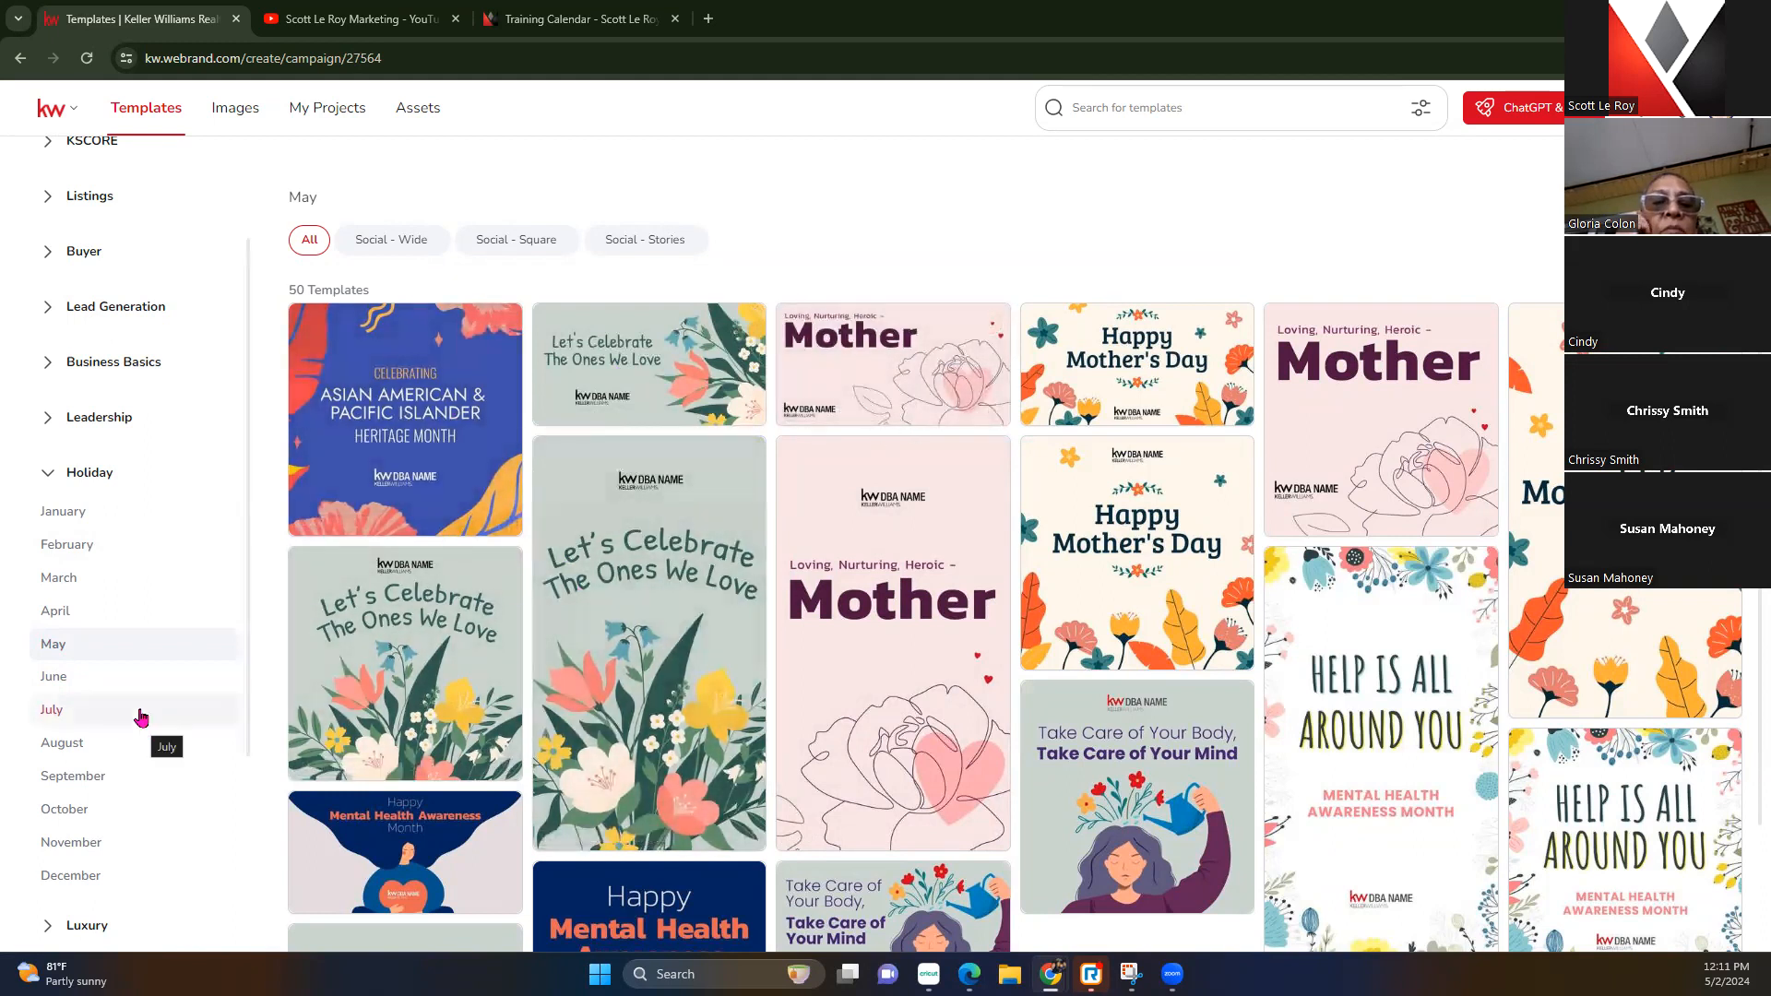
# Browse Business Basics: business cards, letterhead, social branding and virtual meeting backgrounds
pyautogui.click(51, 367)
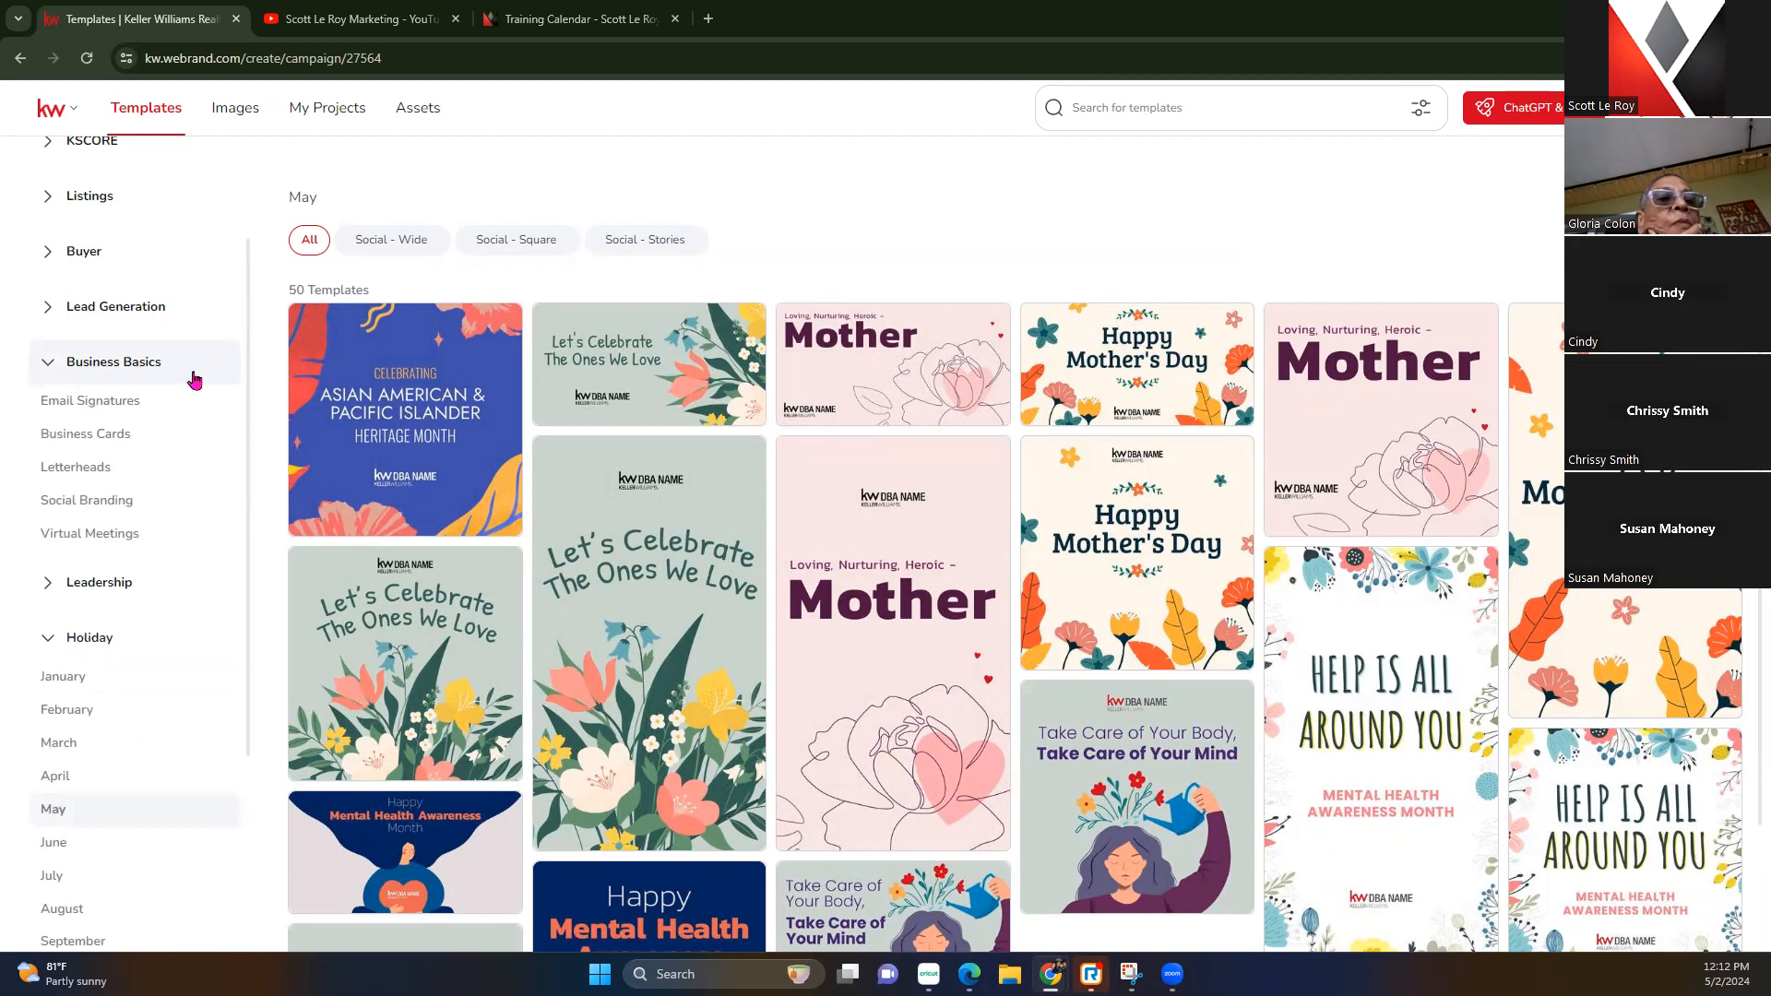
pyautogui.click(85, 435)
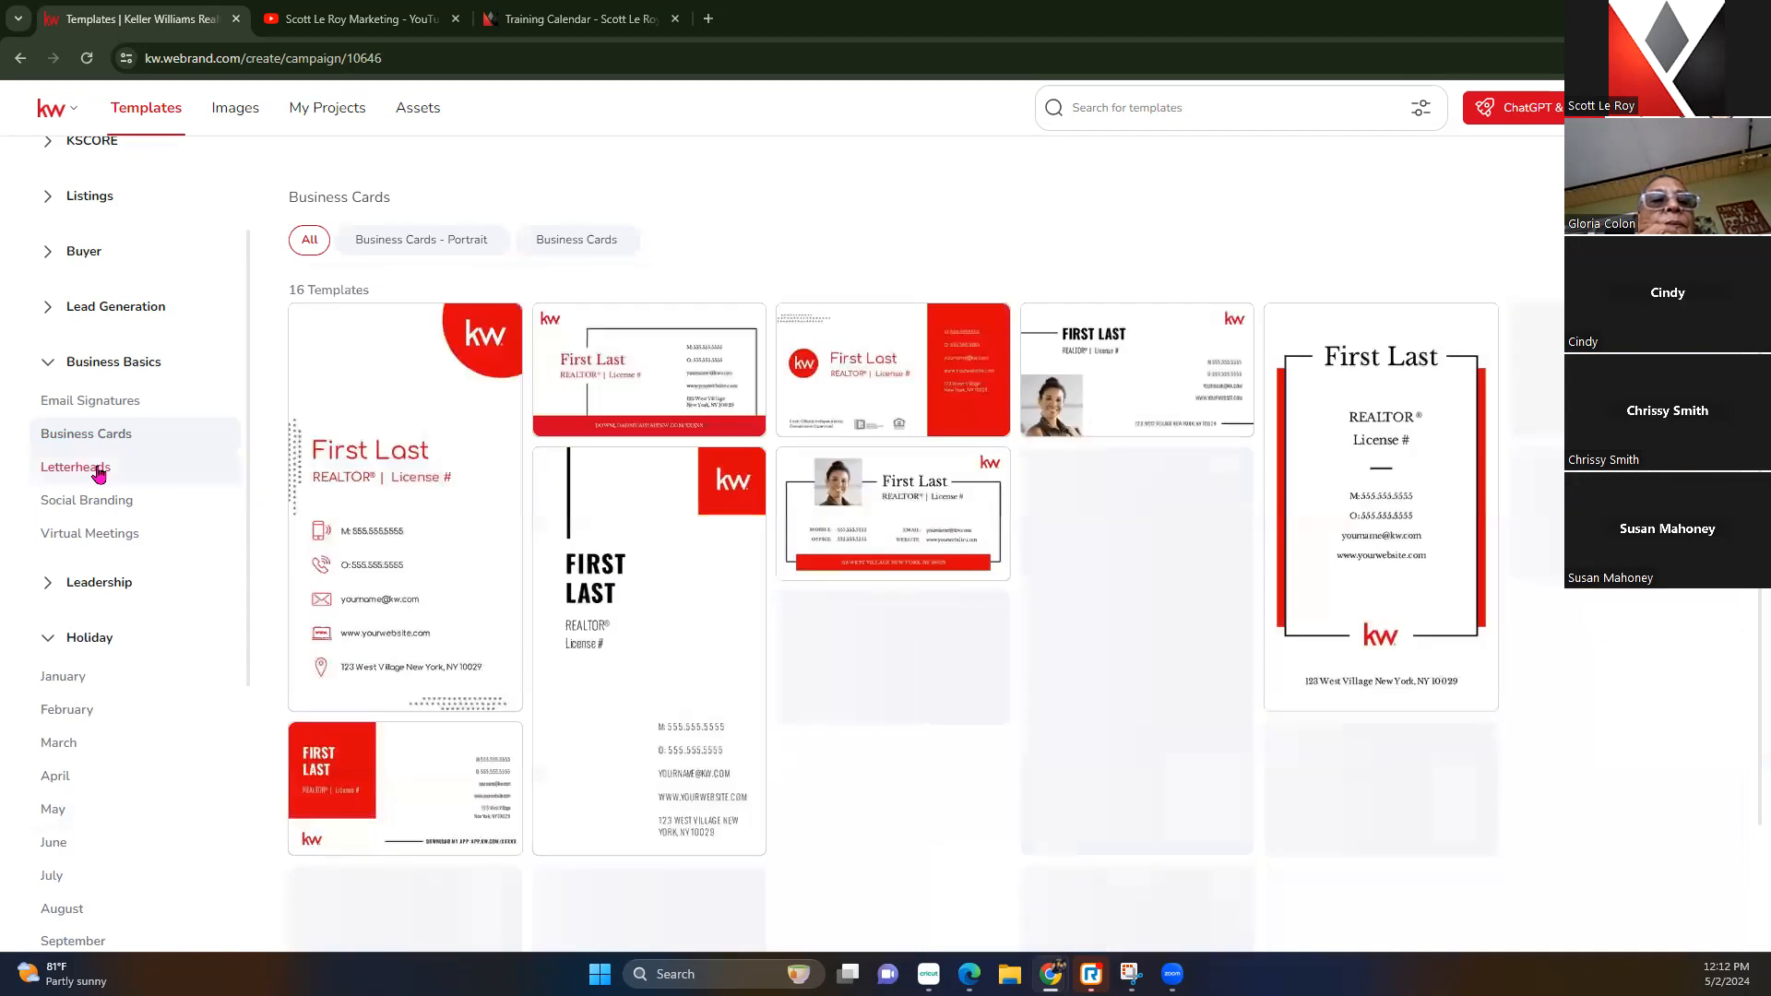
pyautogui.click(98, 472)
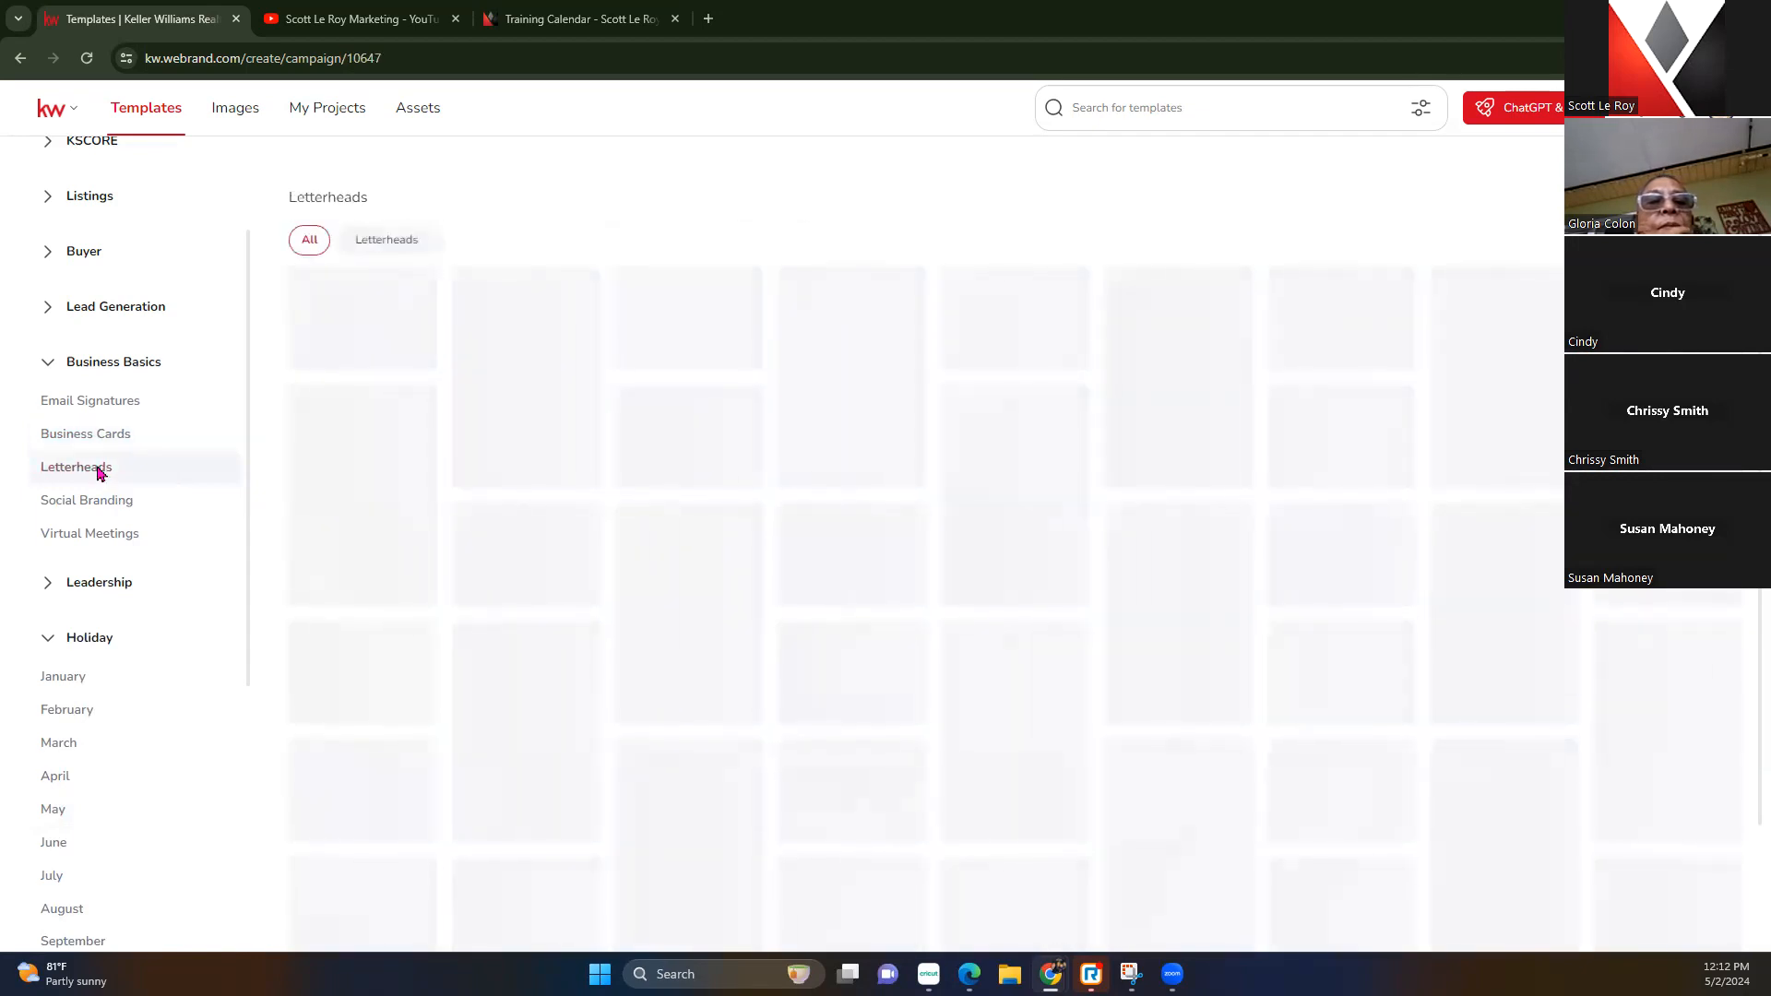
pyautogui.click(98, 501)
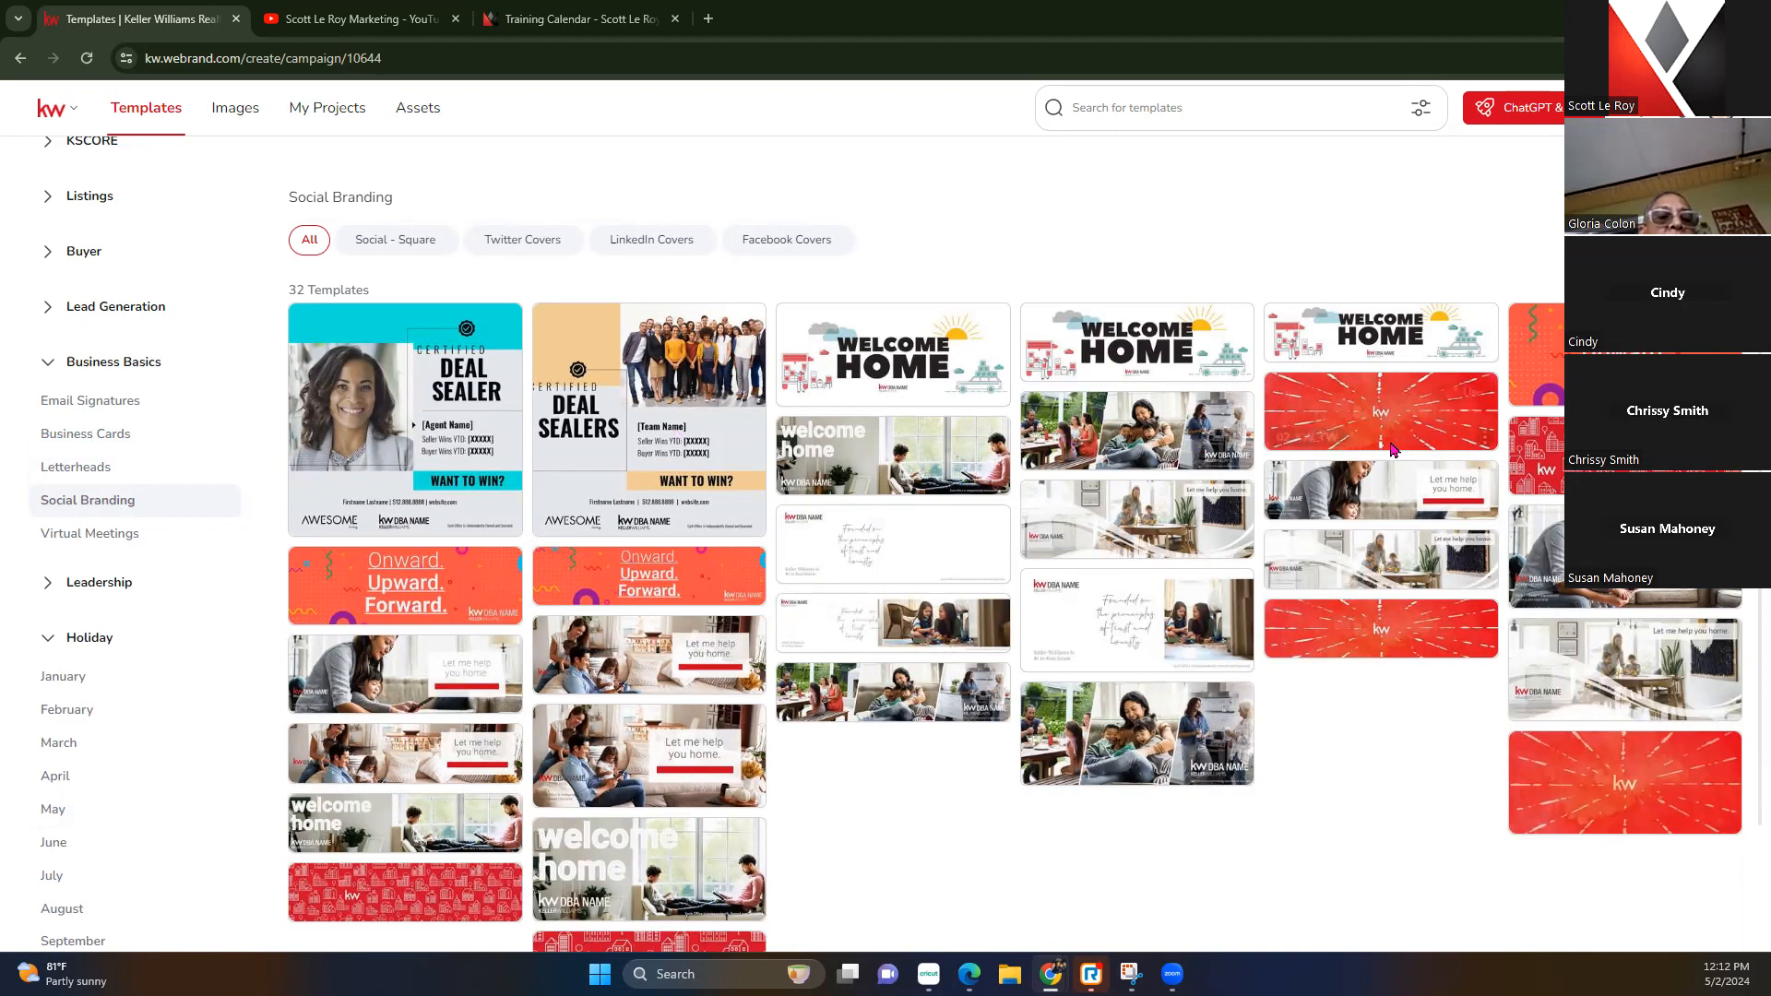
pyautogui.moveTo(1089, 615)
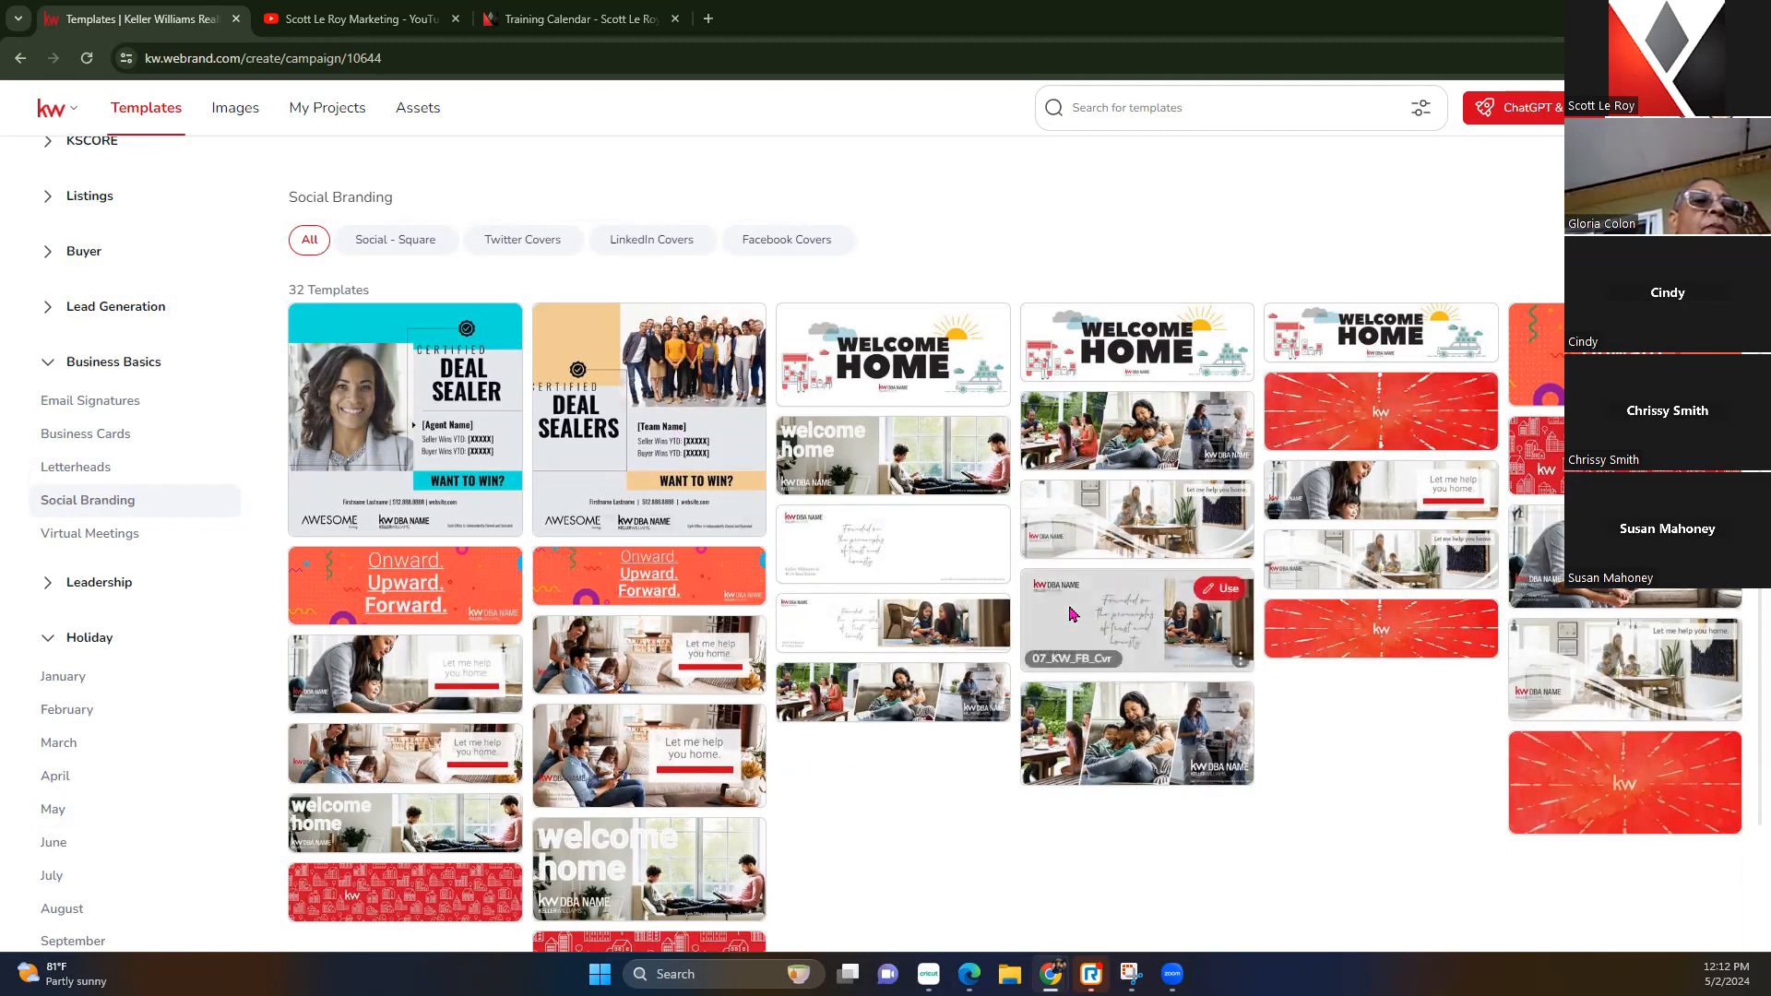
pyautogui.click(96, 546)
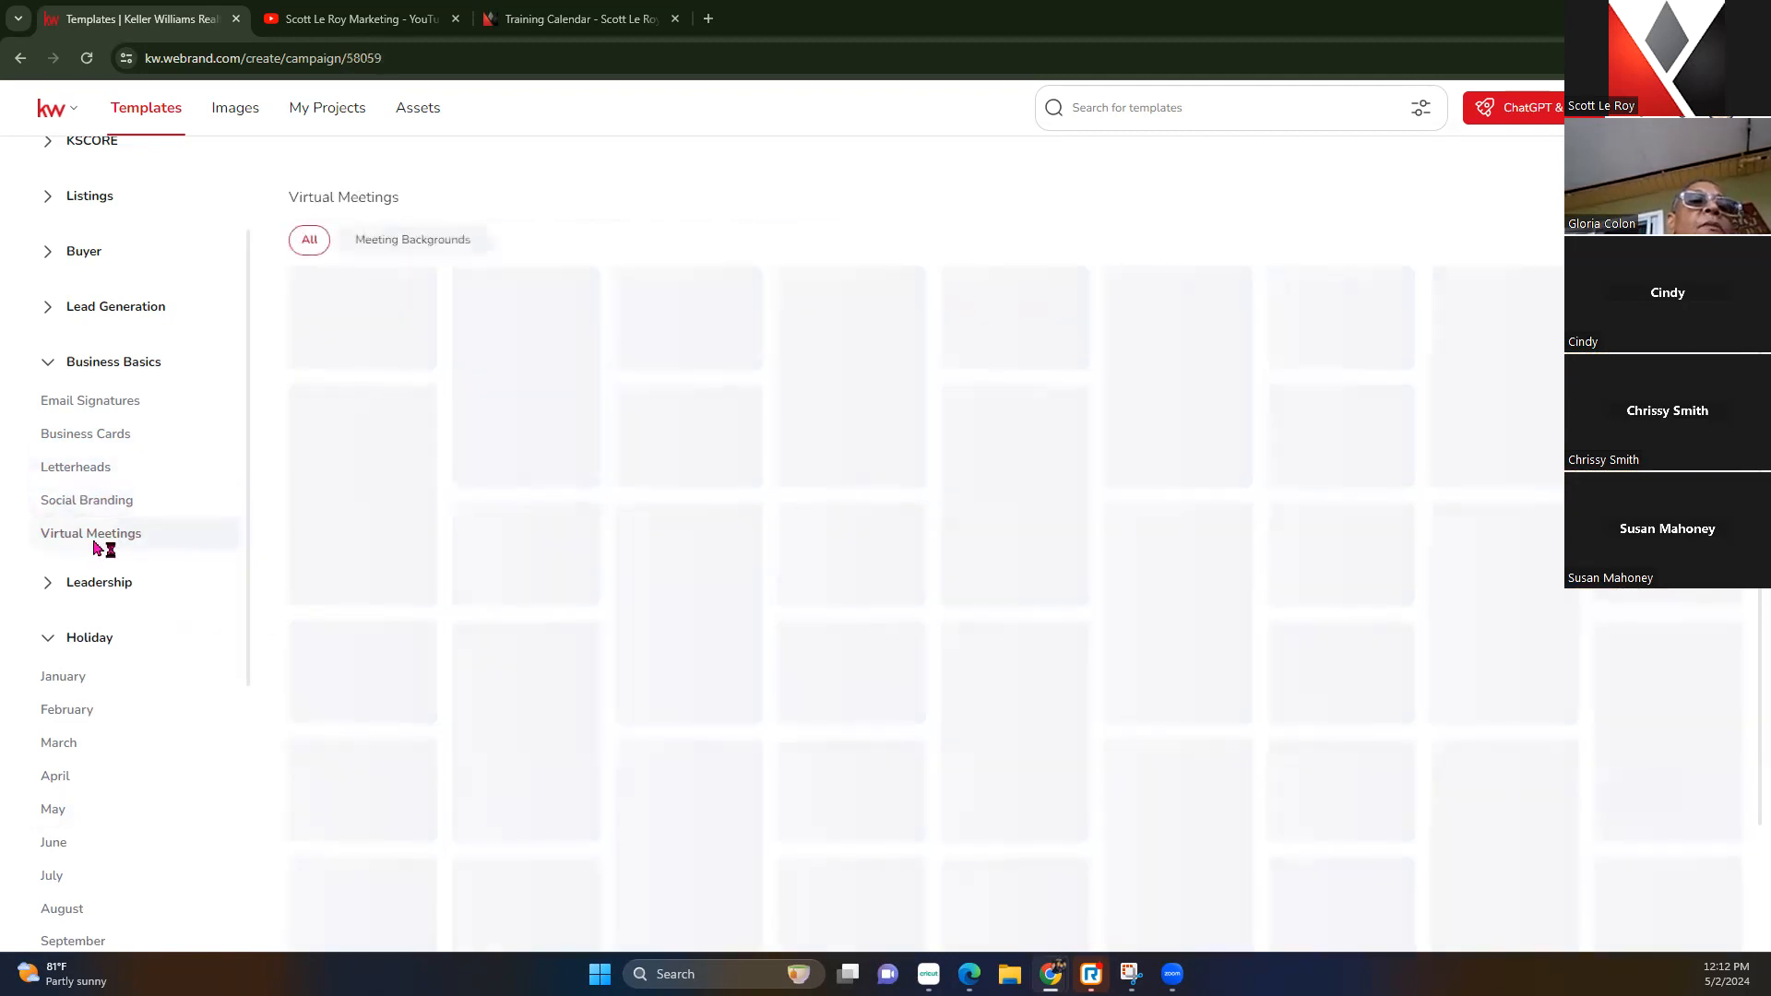
# Show the Email Signatures templates and open the red 01_KW_Eml_Sig card in the editor
pyautogui.moveTo(613, 390)
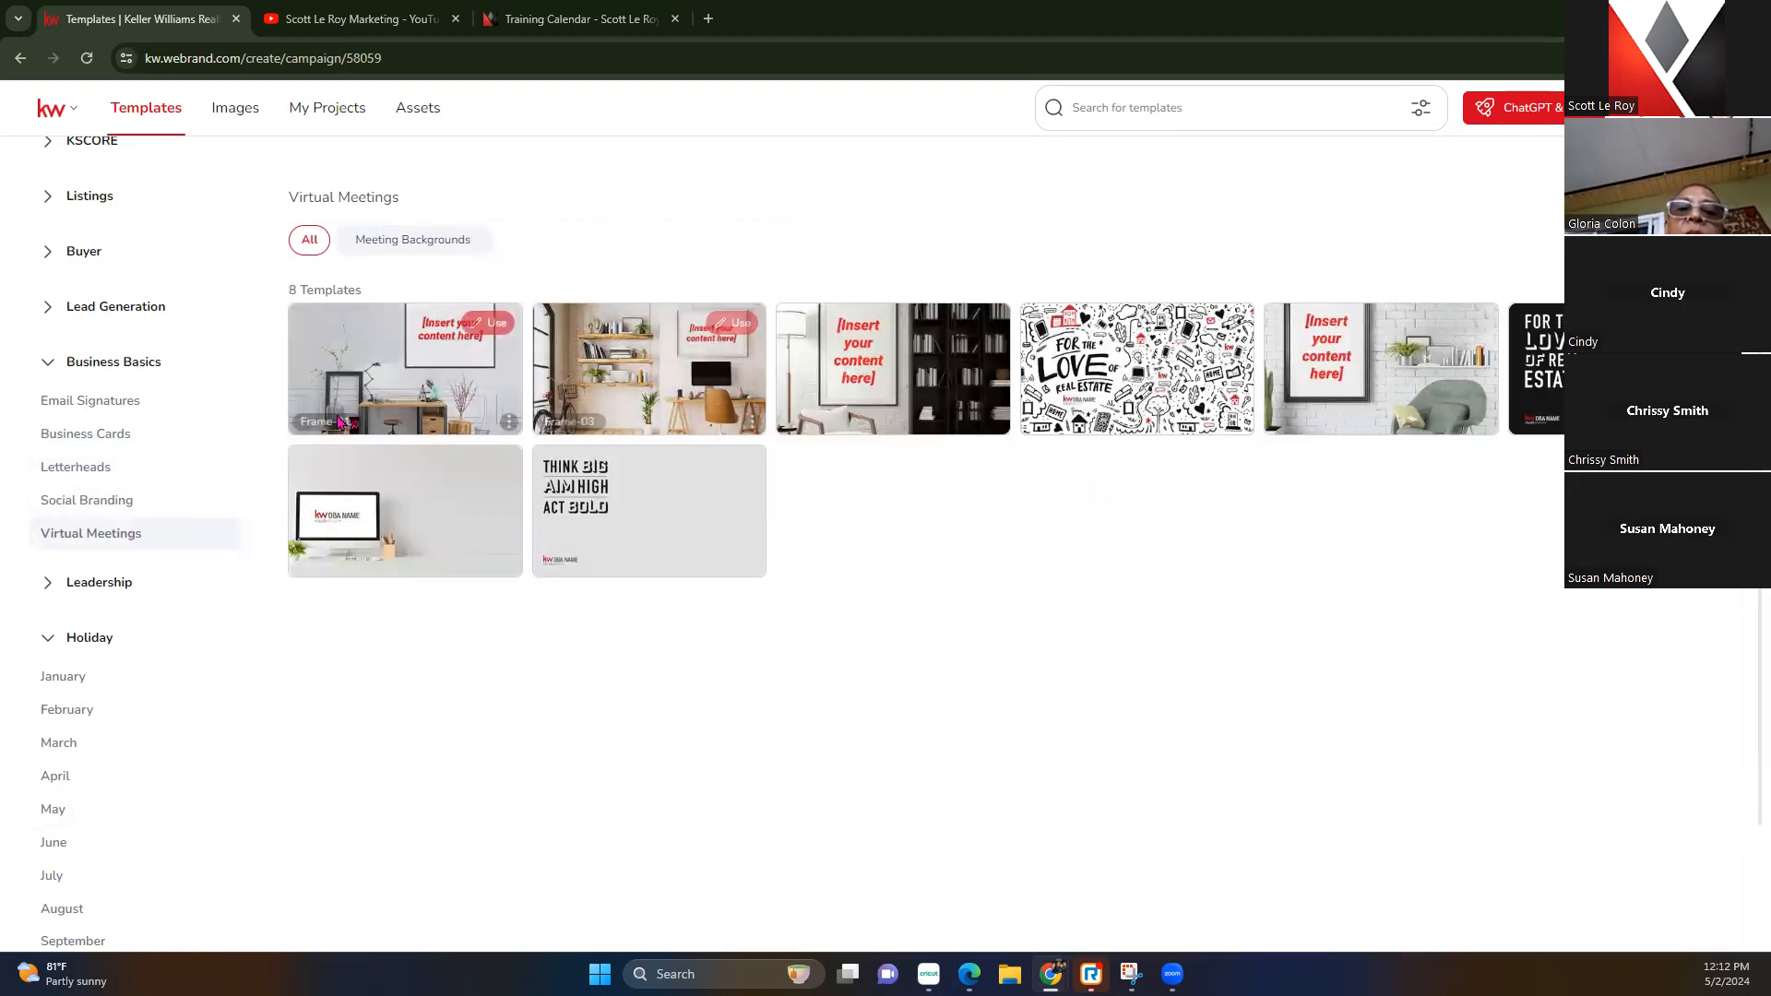
pyautogui.click(129, 404)
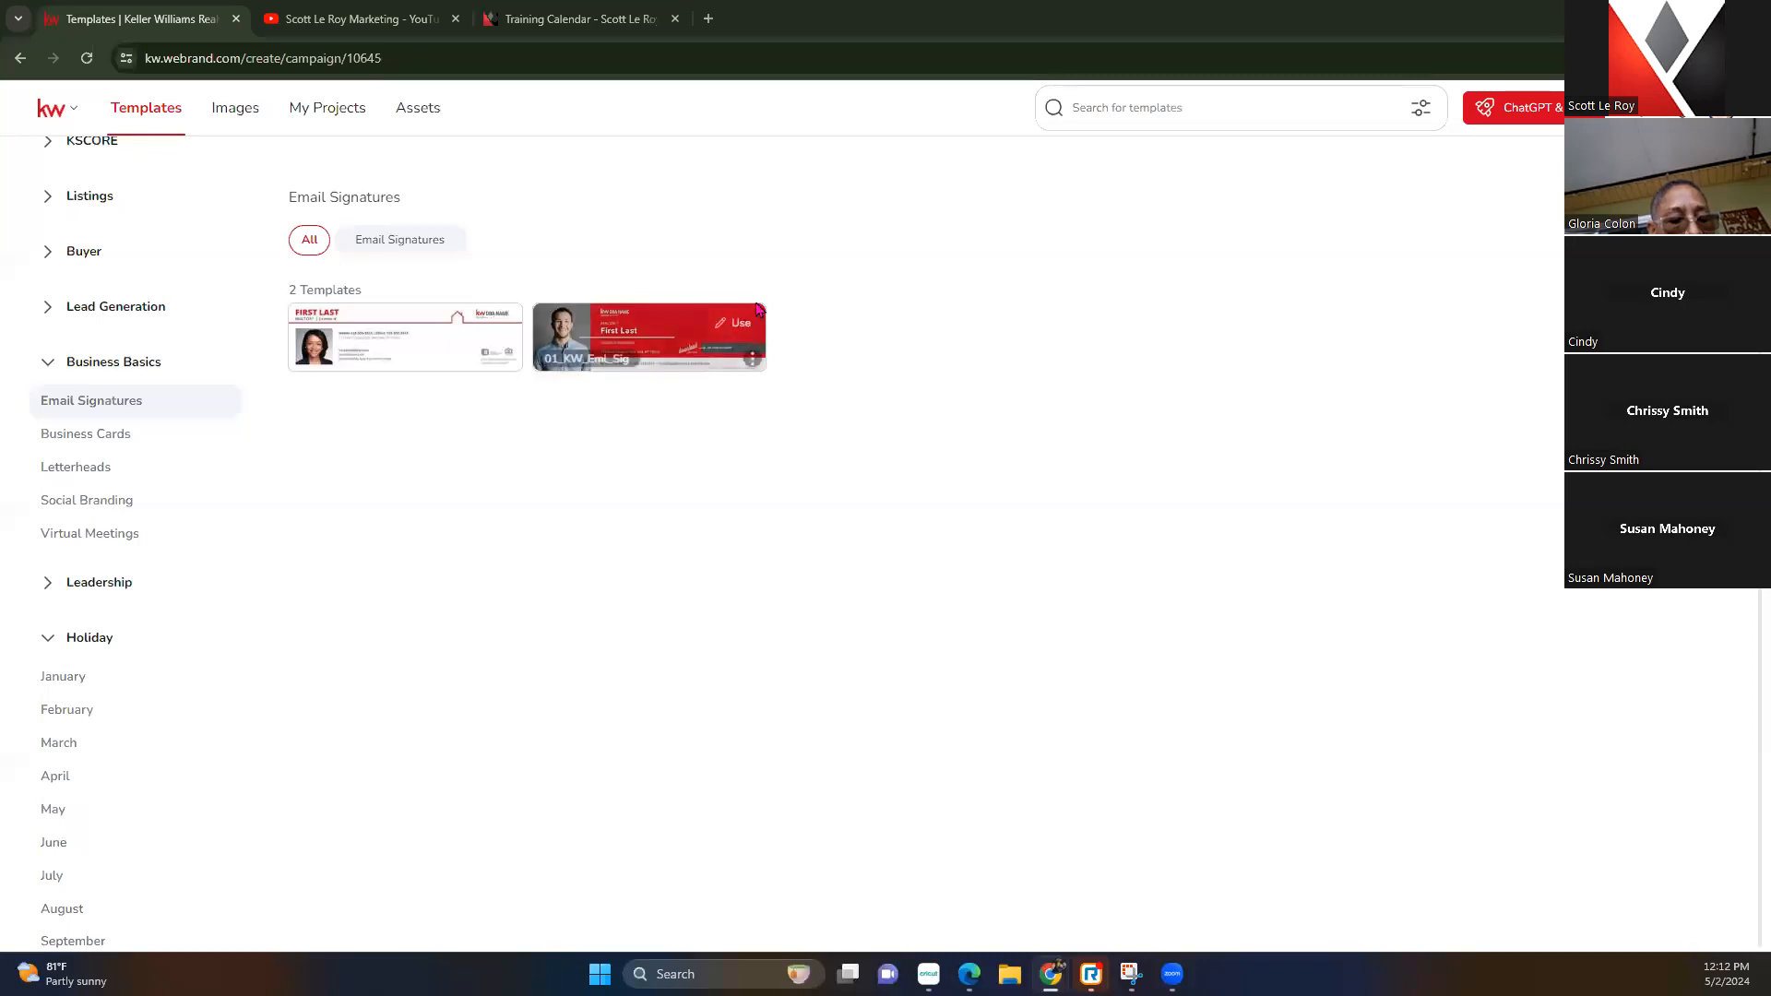
pyautogui.click(746, 324)
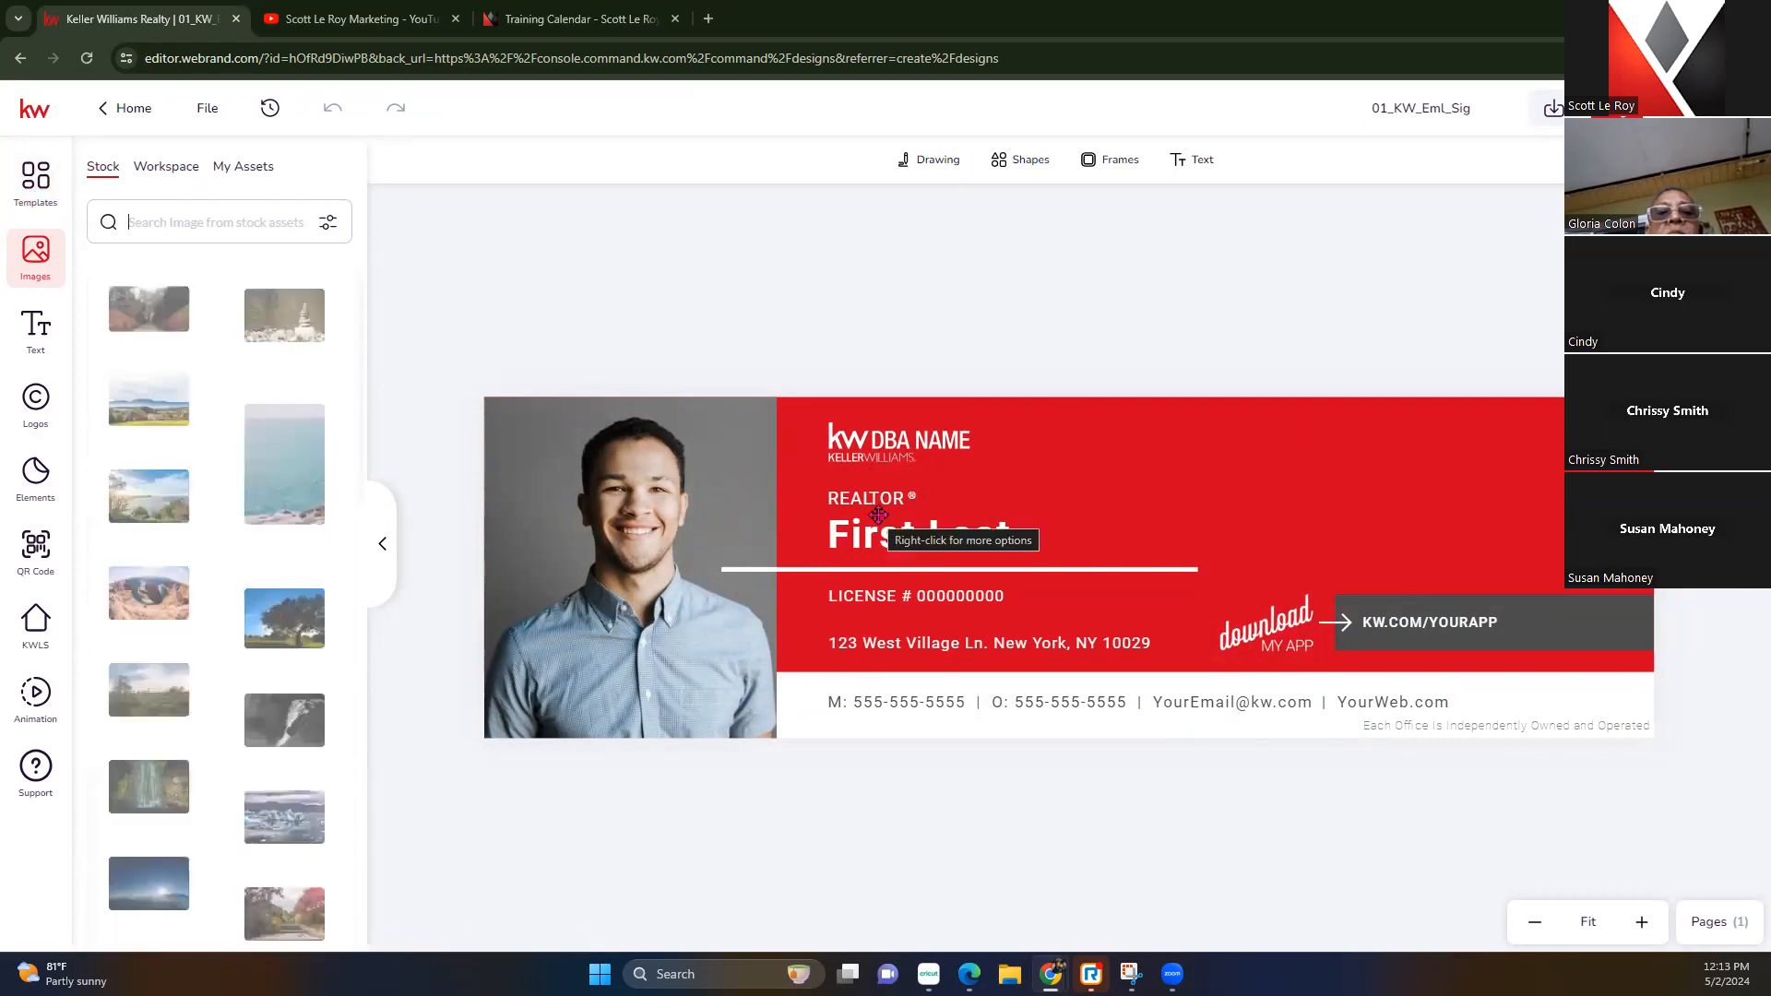
# Select the placeholder headshot, browse Workspace images, then open the agent's photo folder in My Assets
pyautogui.click(600, 517)
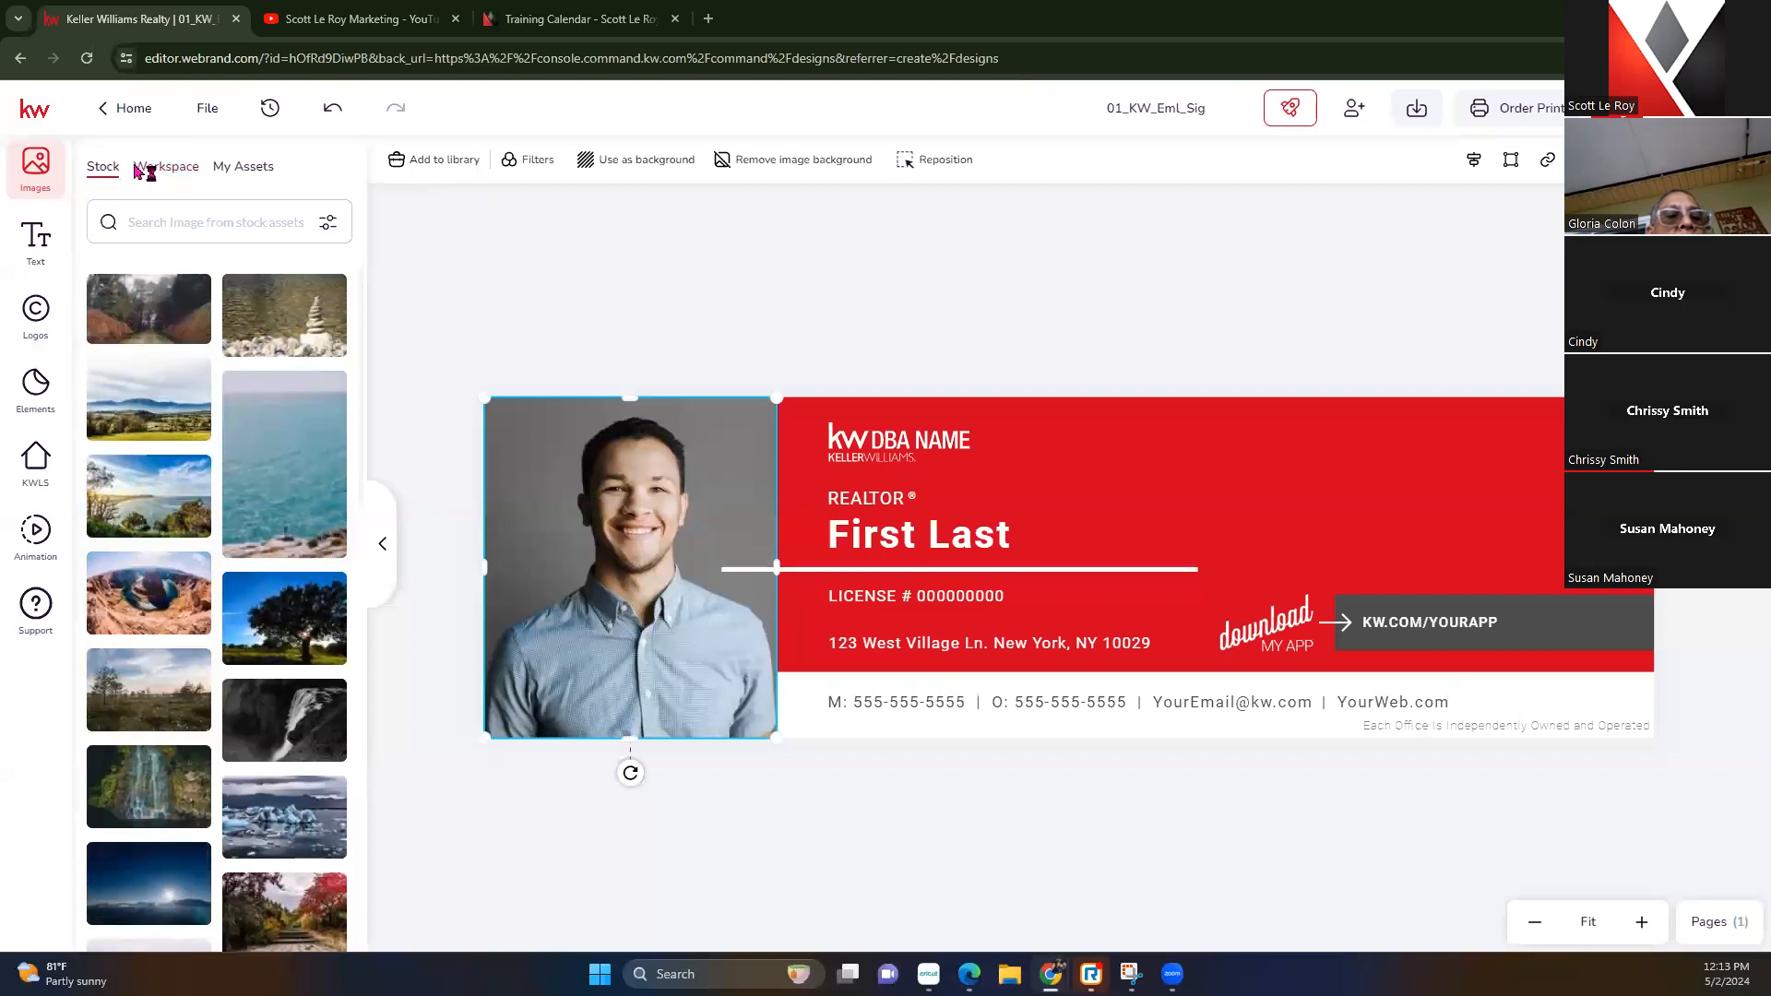
pyautogui.click(175, 174)
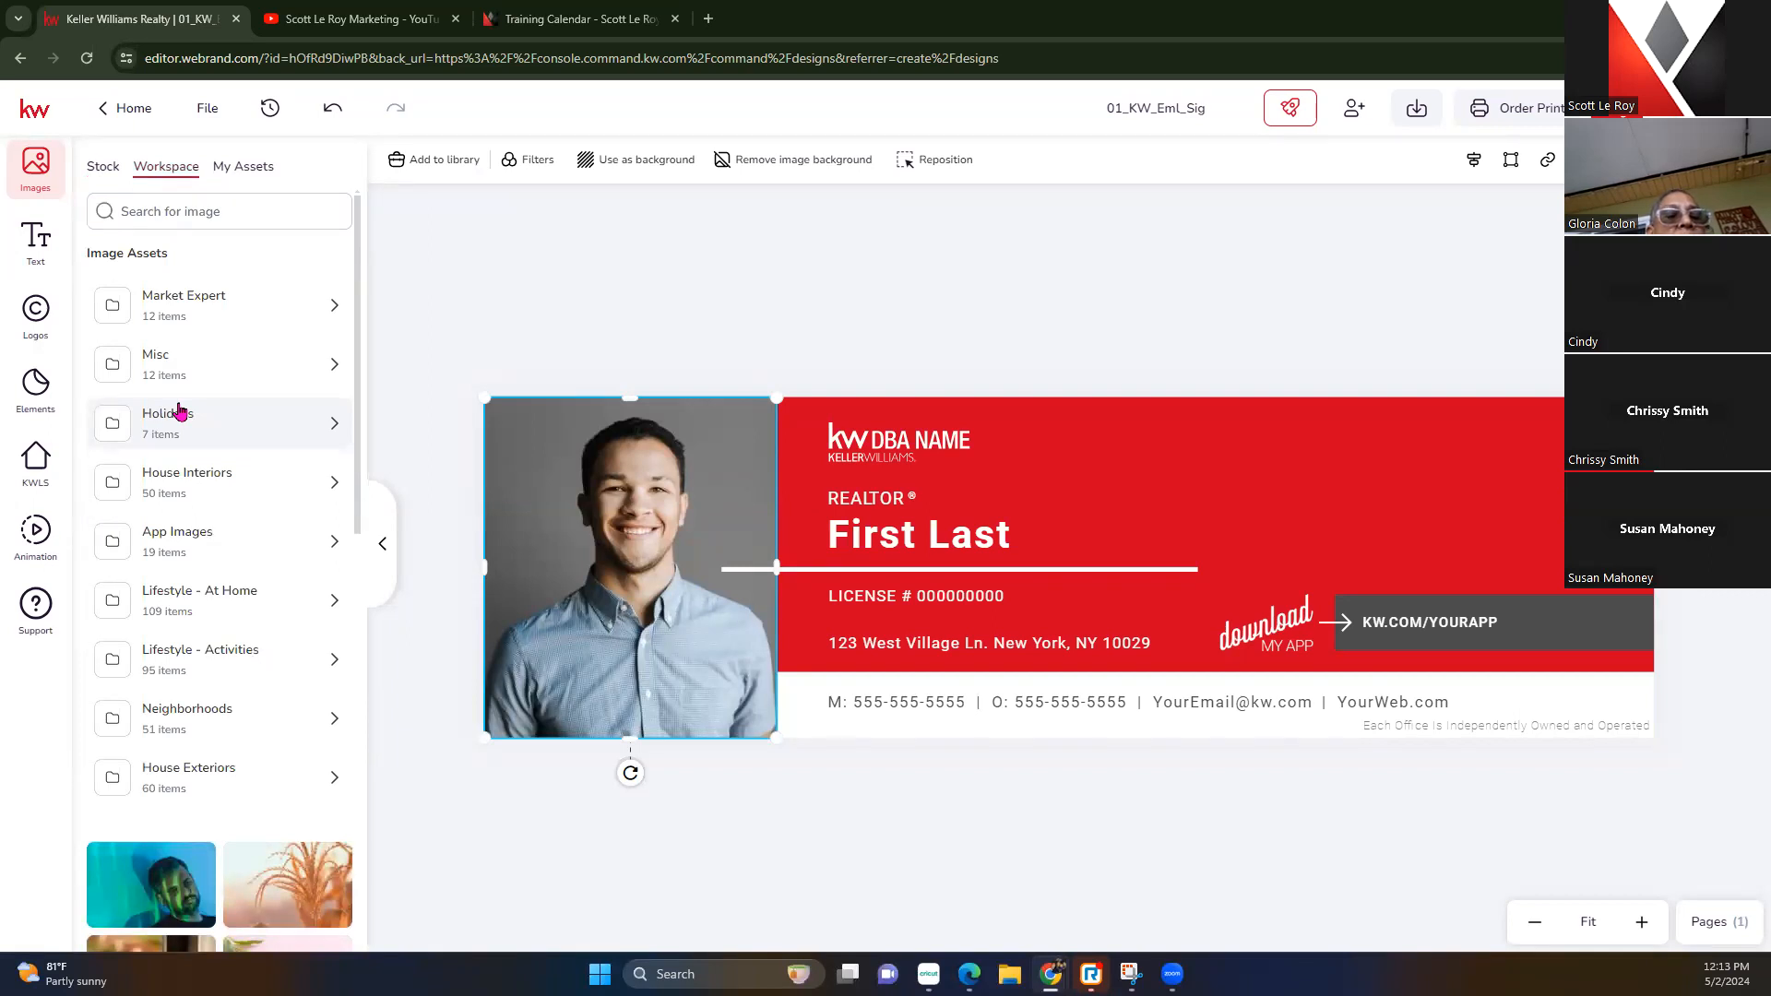
pyautogui.scroll(-2, 180, 411)
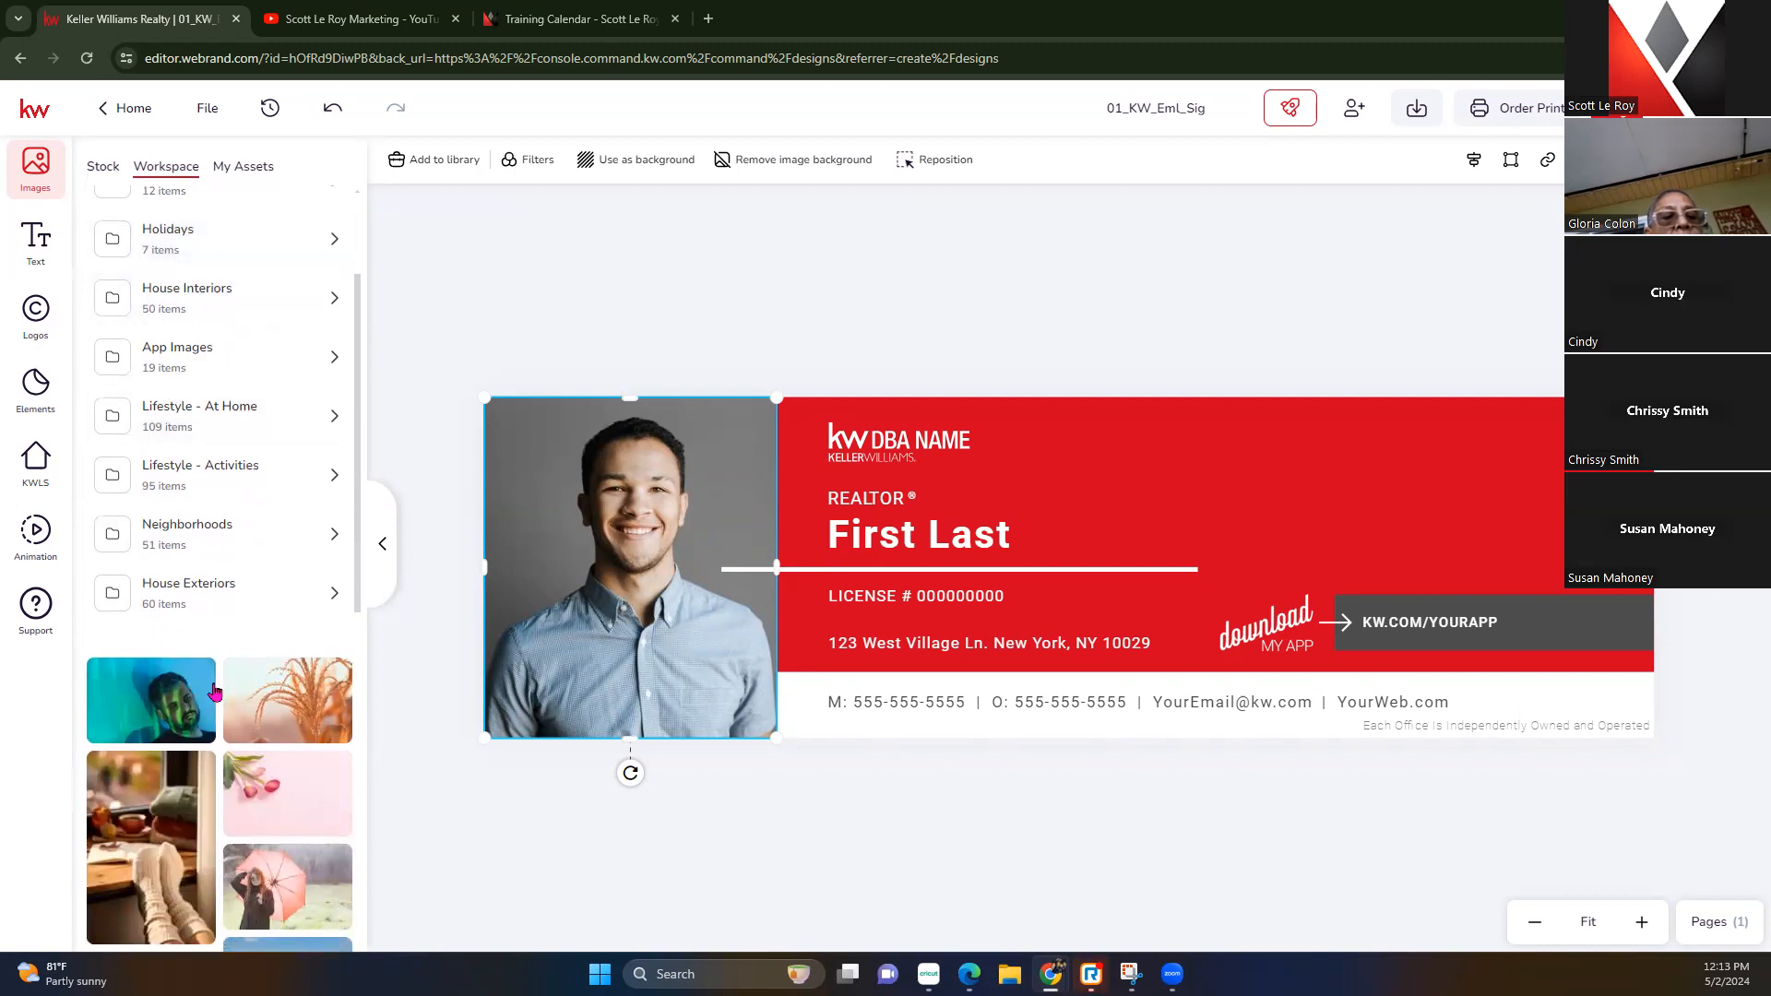
pyautogui.scroll(-1, 214, 687)
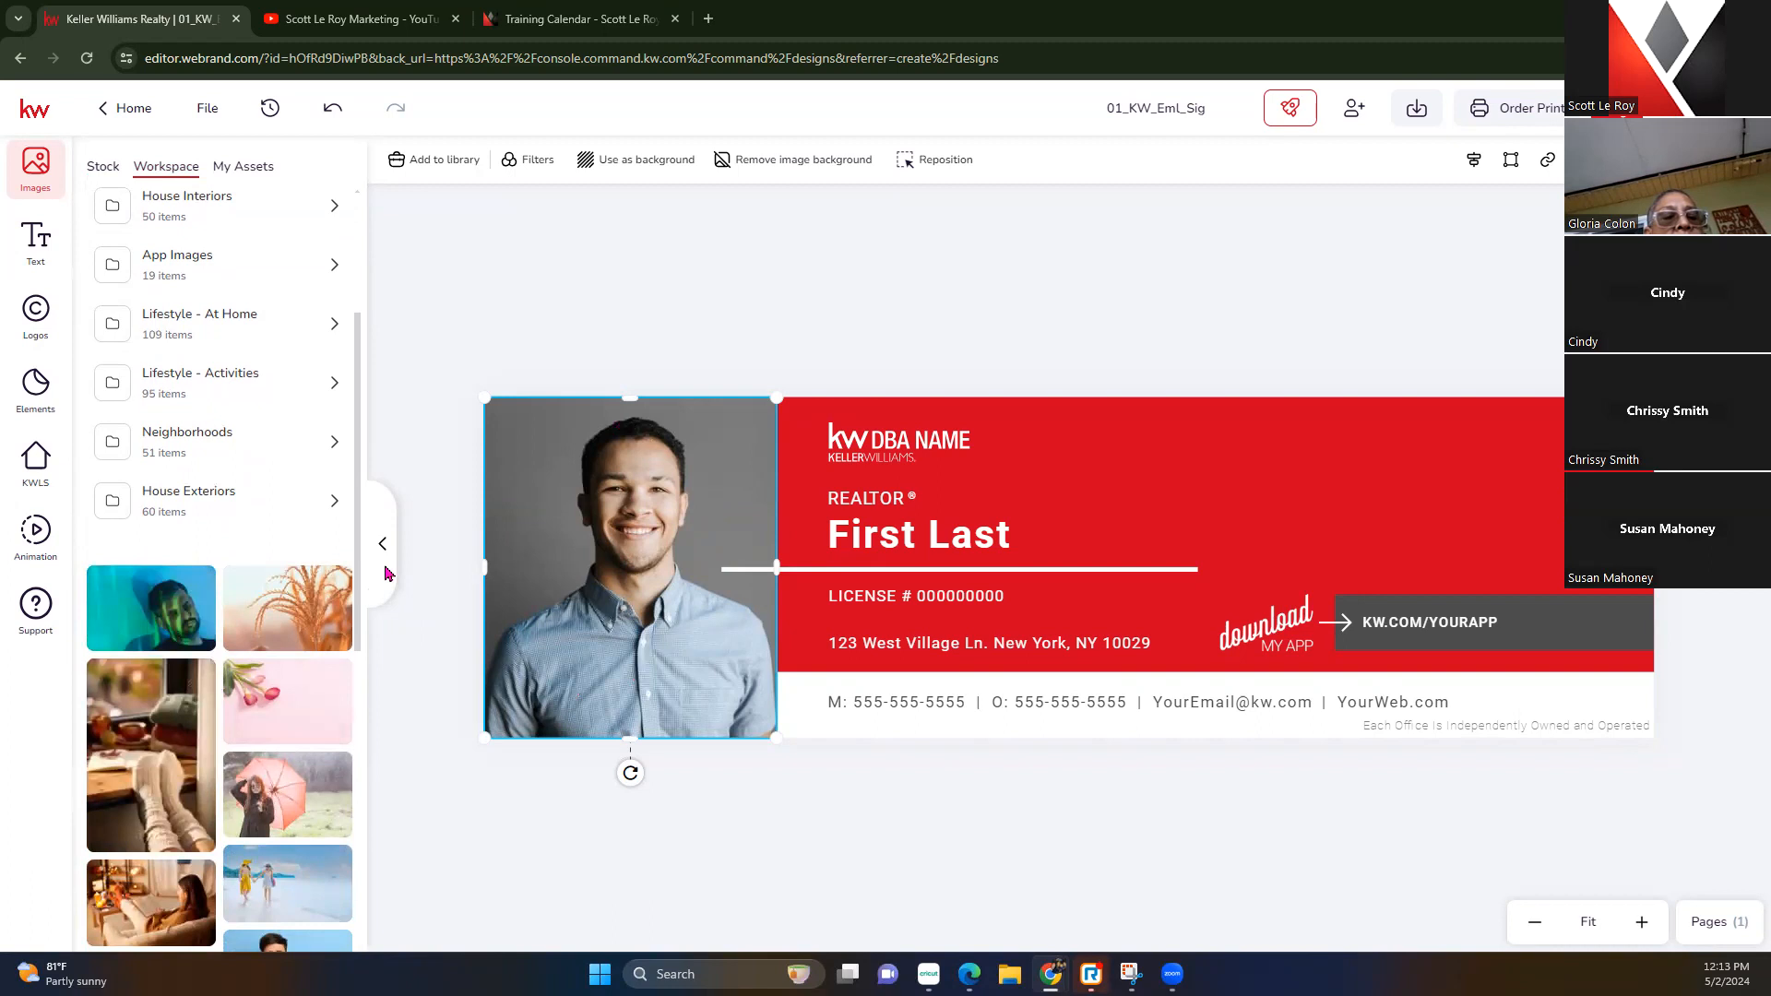
pyautogui.scroll(2, 155, 713)
pyautogui.scroll(1, 155, 713)
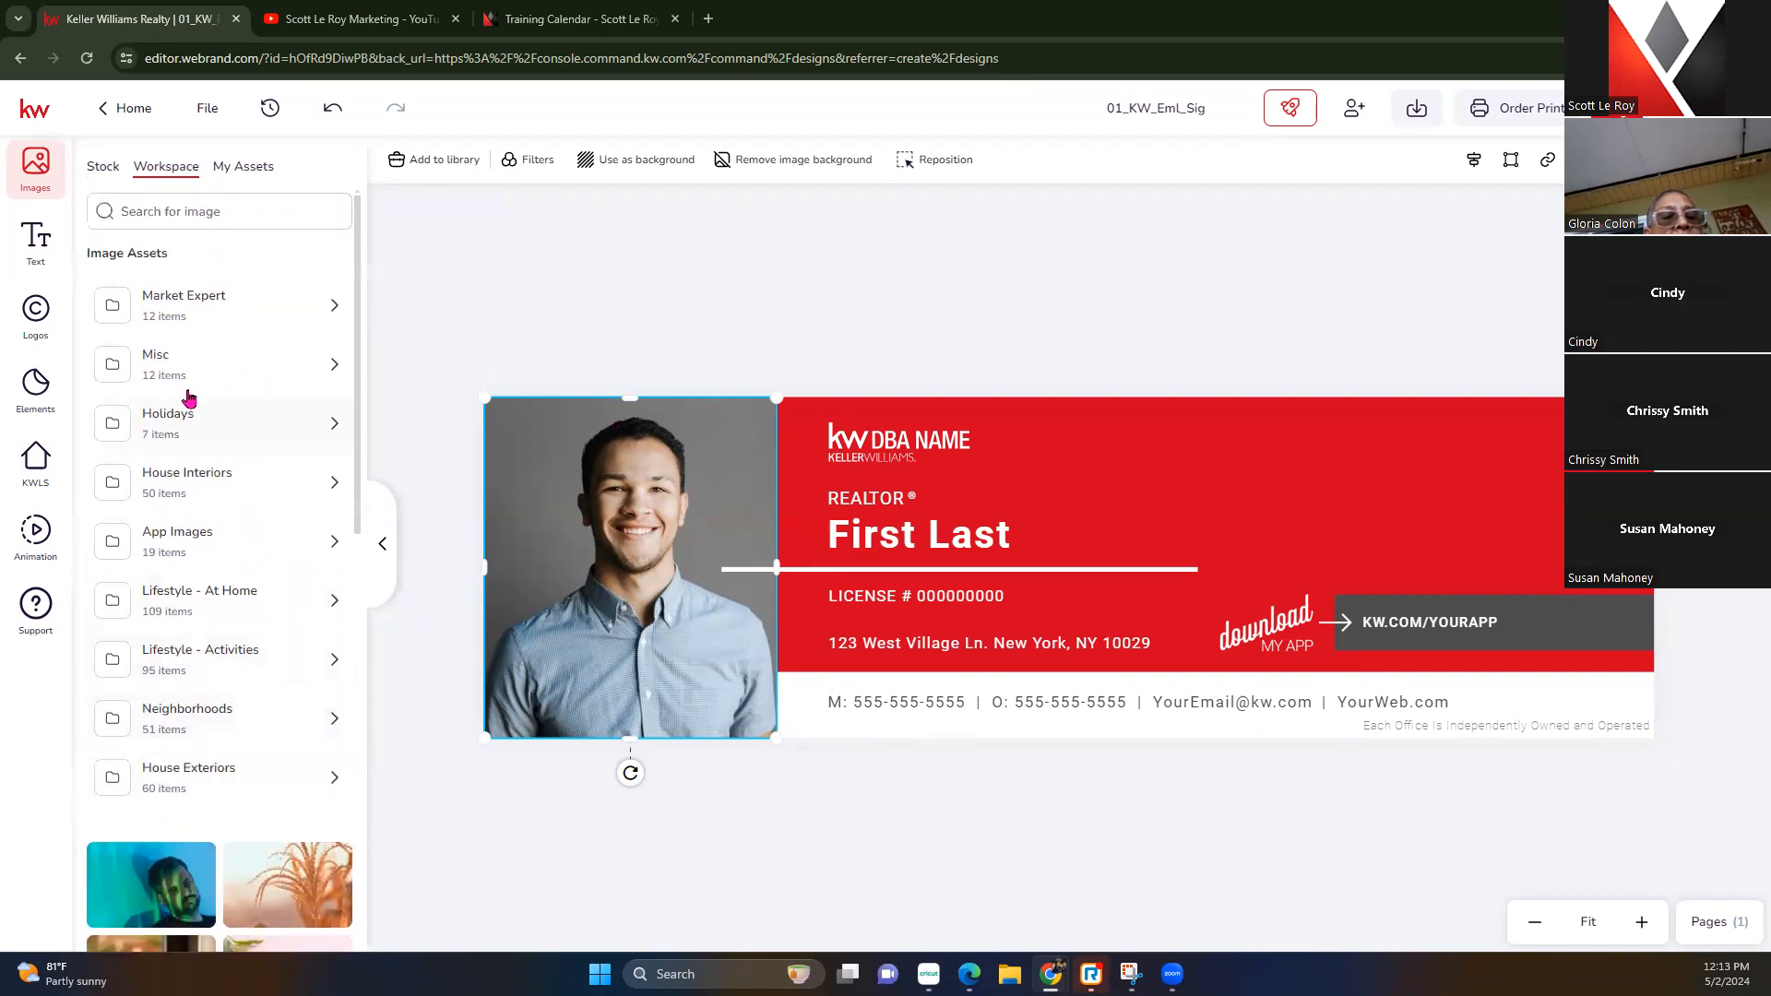
pyautogui.click(247, 182)
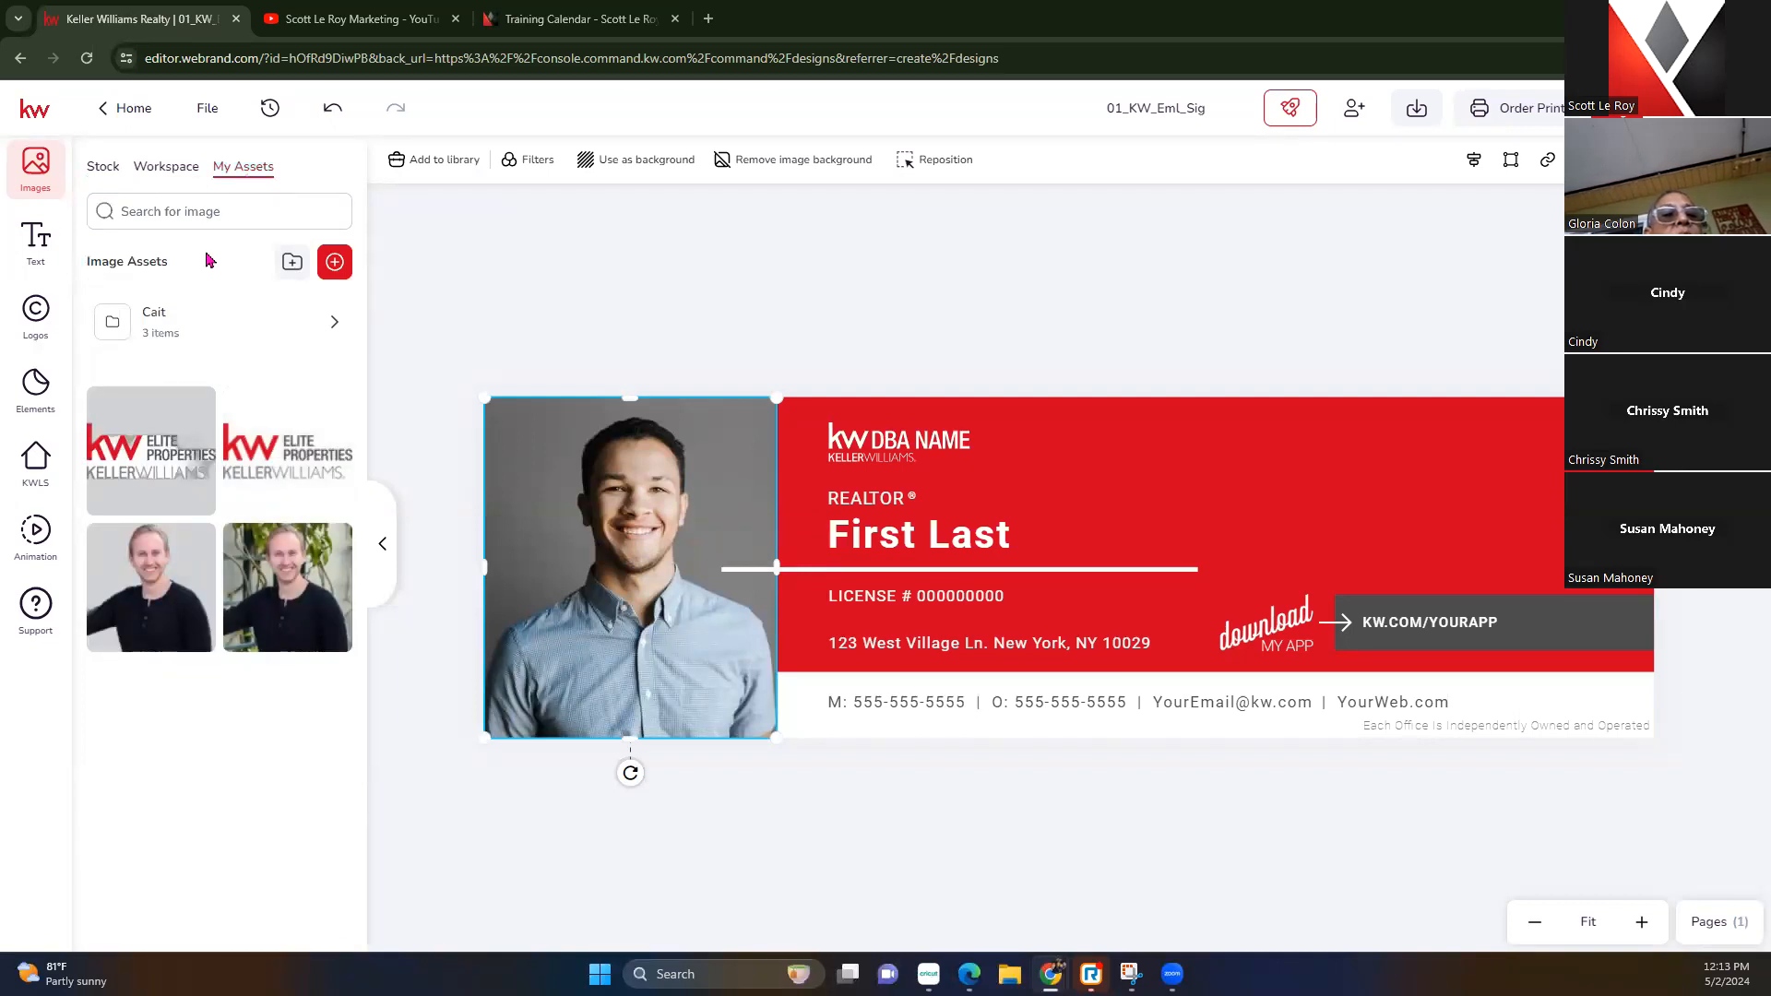
pyautogui.click(190, 318)
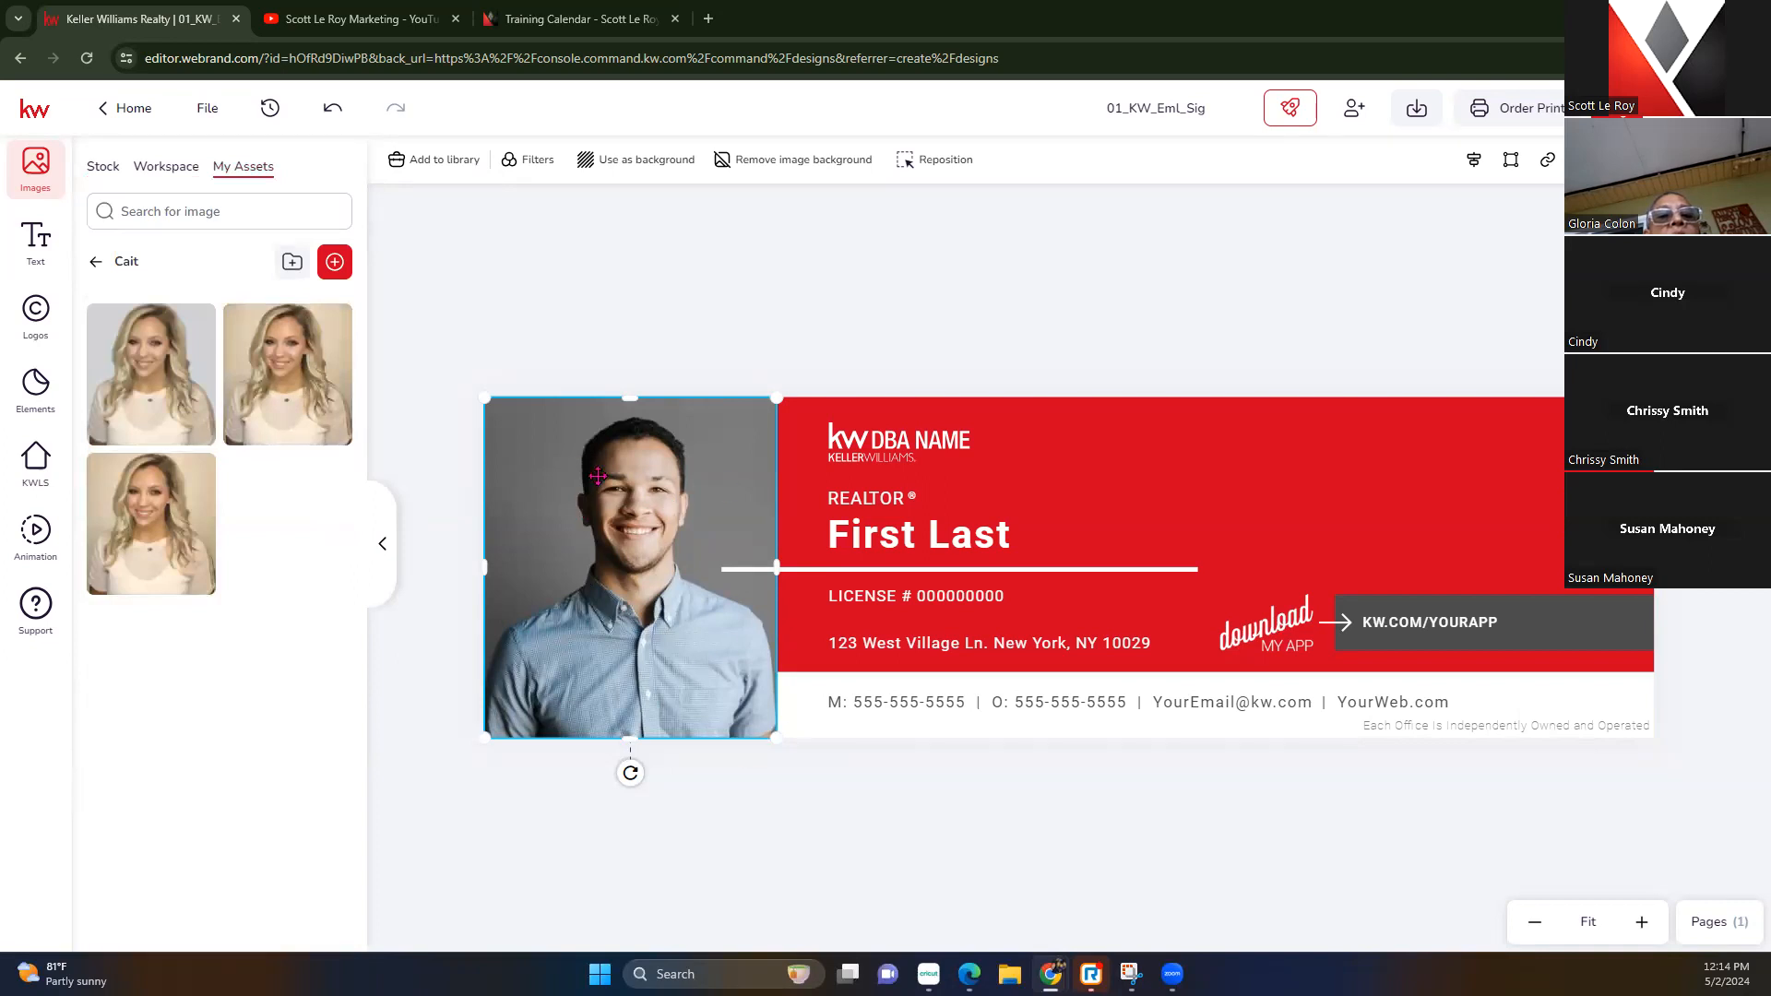
pyautogui.moveTo(305, 397)
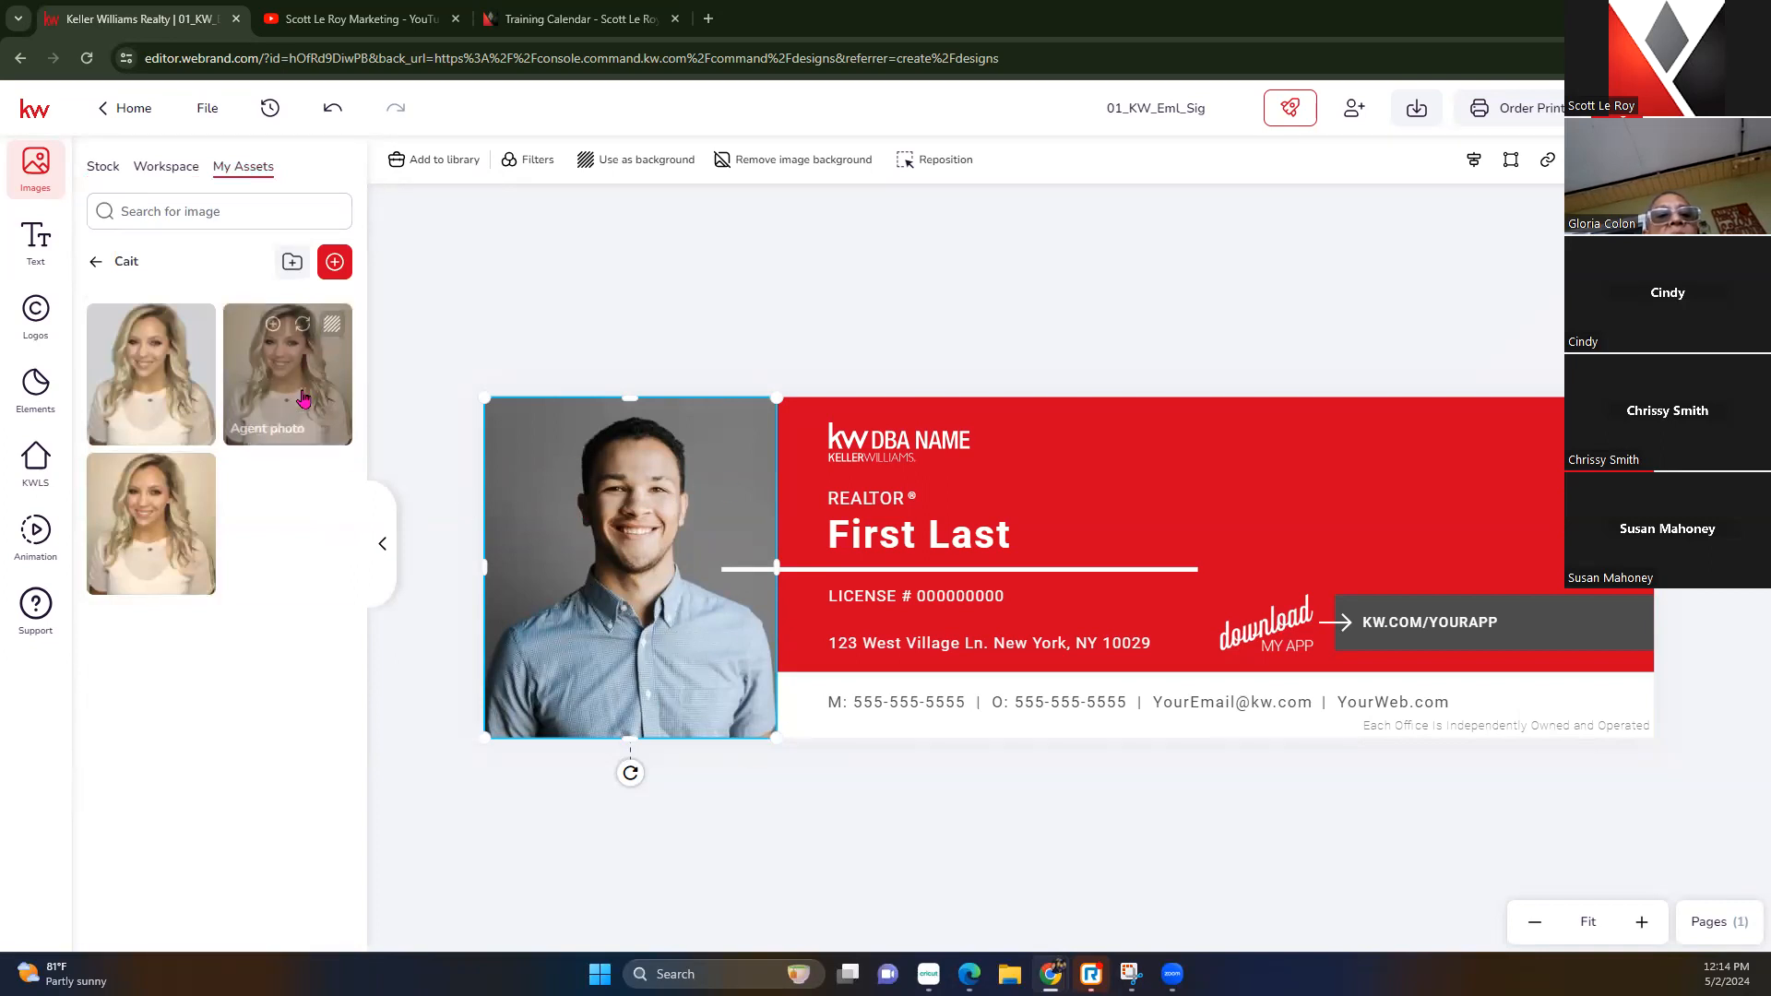
# Replace the placeholder headshot with the agent's second photo and resize it to fit the frame
pyautogui.click(304, 325)
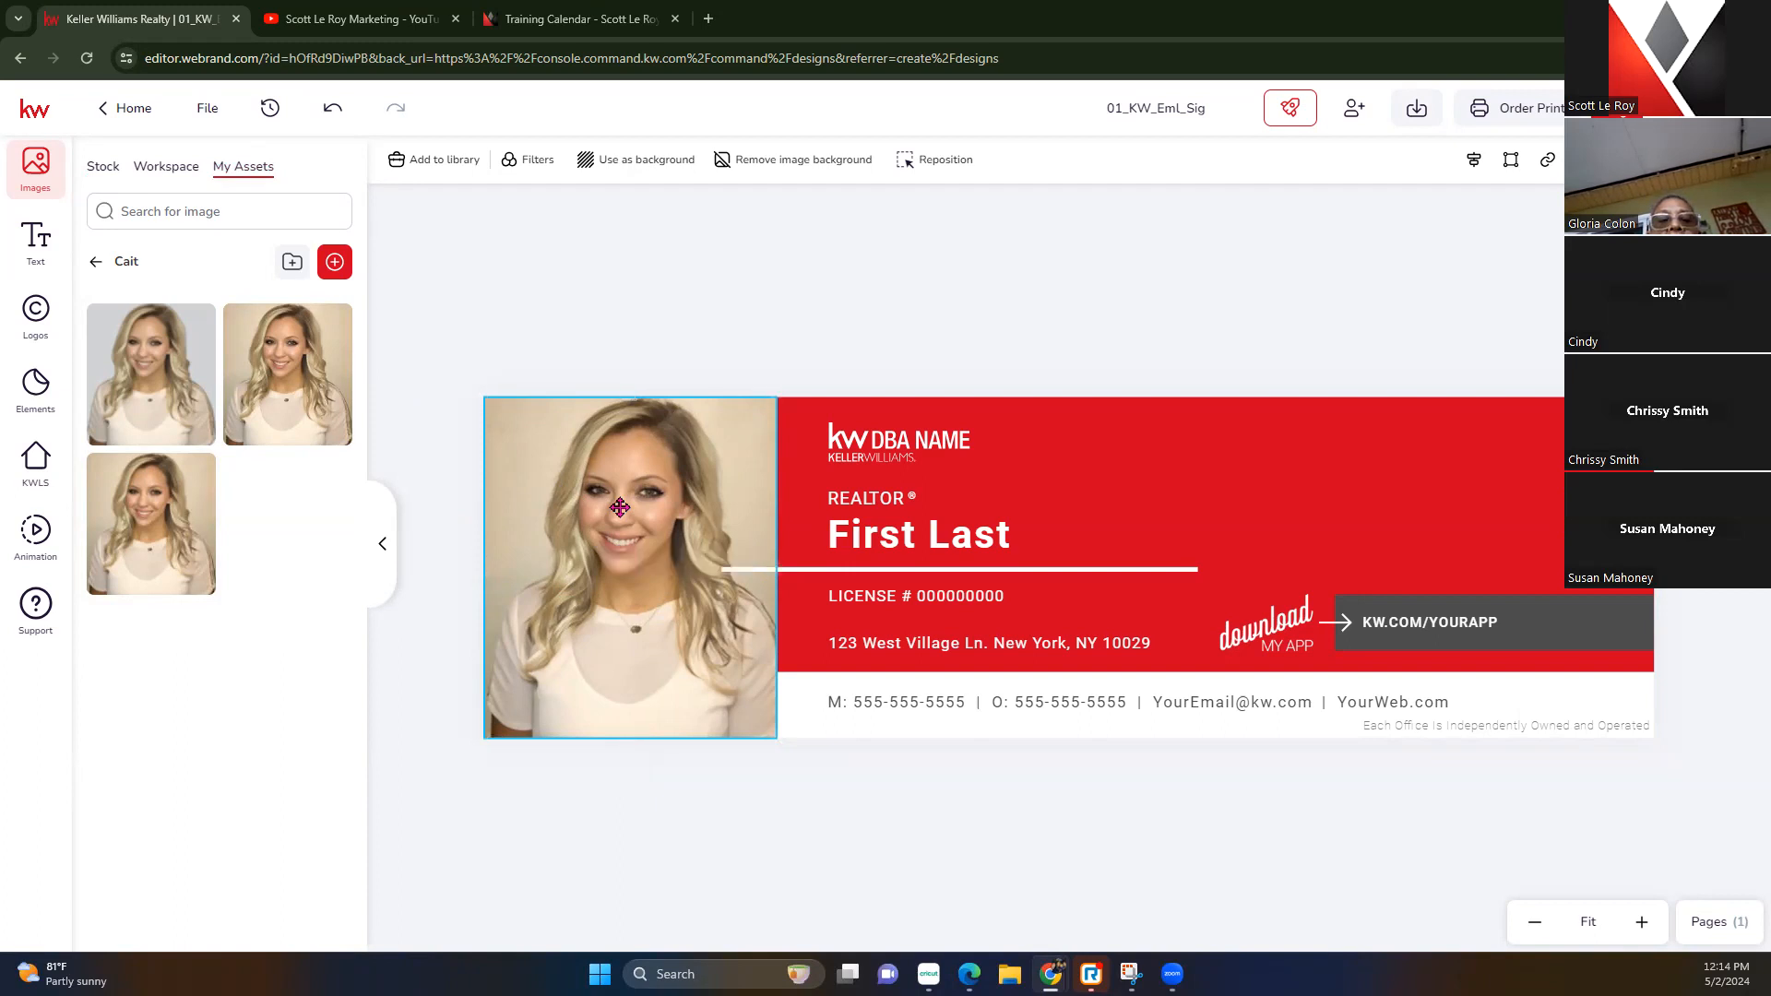
pyautogui.doubleClick(619, 507)
pyautogui.moveTo(646, 555); pyautogui.dragTo(603, 560)
pyautogui.moveTo(463, 395); pyautogui.dragTo(422, 351)
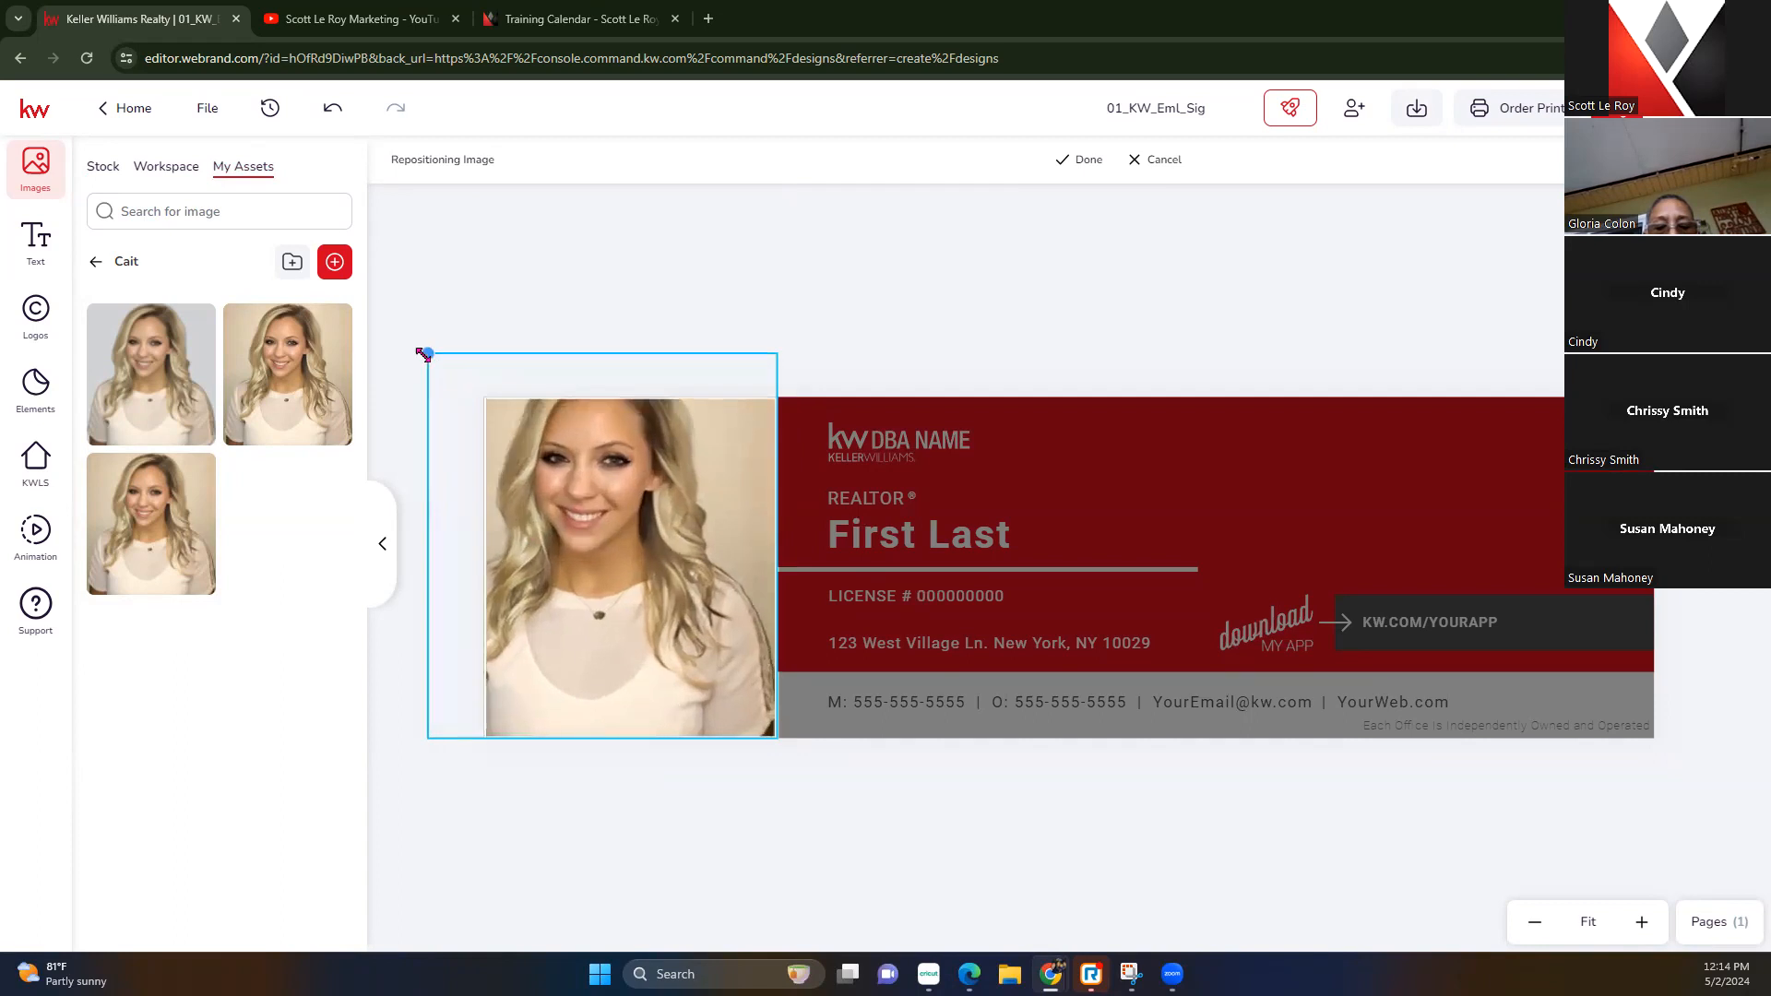
pyautogui.moveTo(661, 535); pyautogui.dragTo(697, 629)
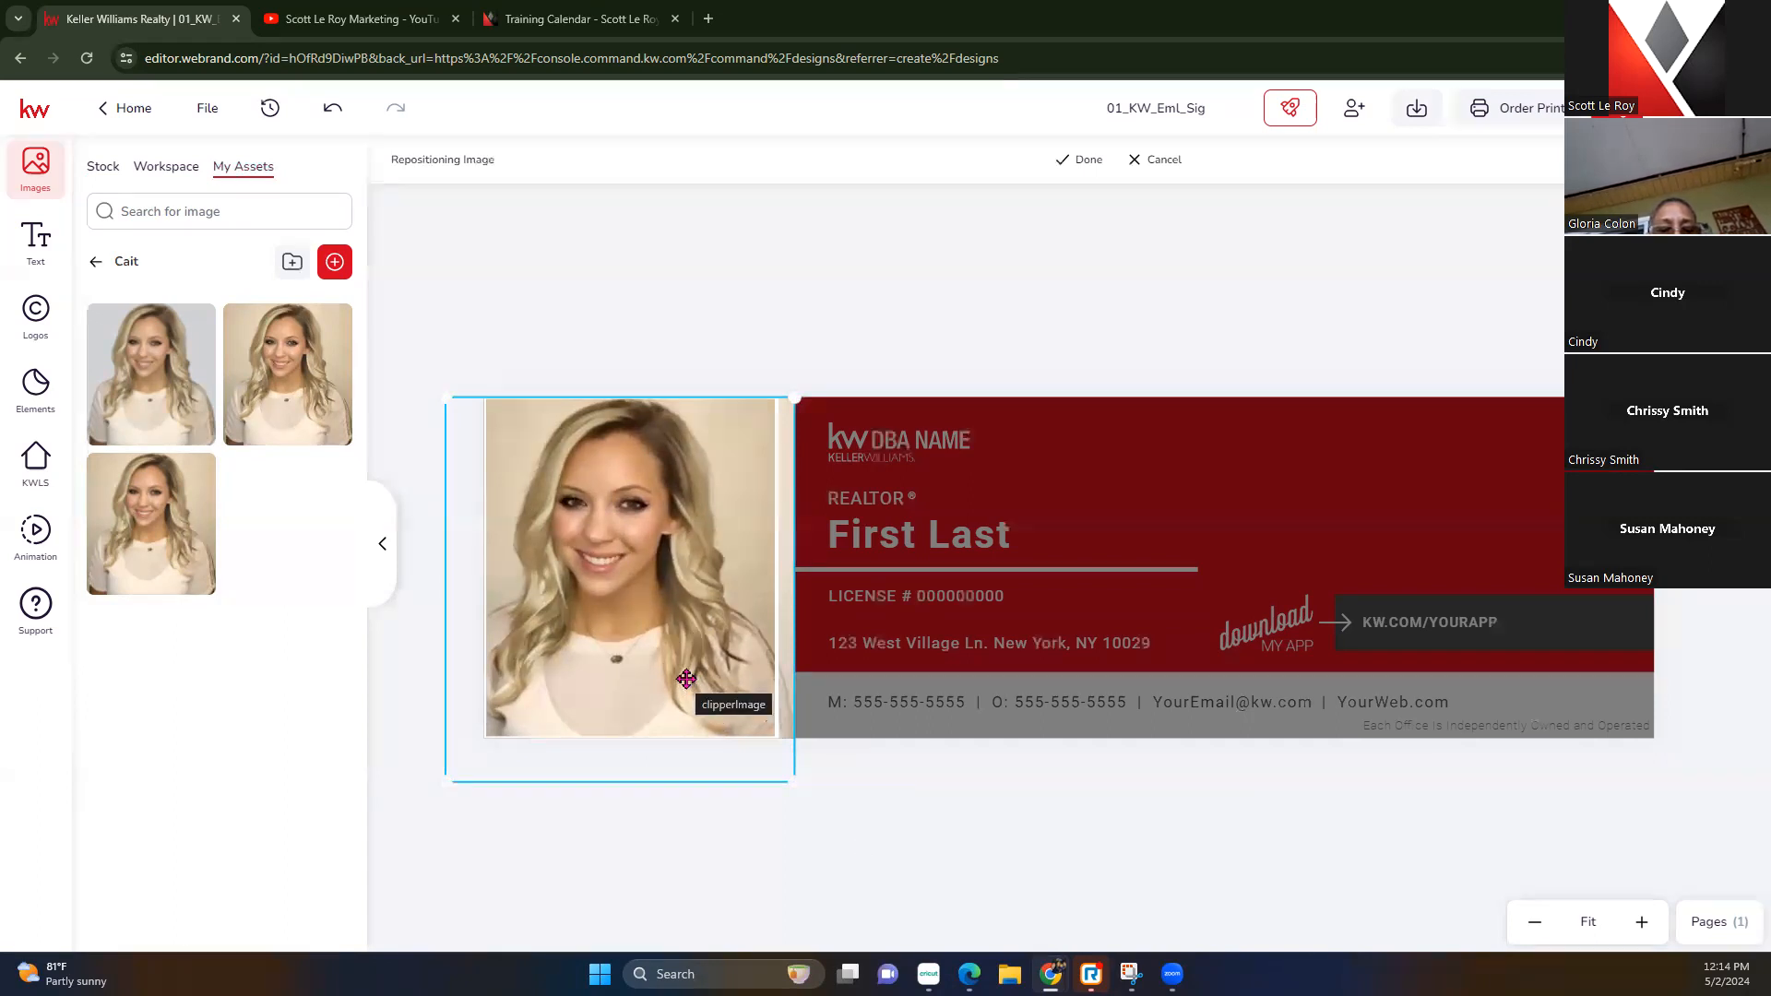
pyautogui.moveTo(446, 780); pyautogui.dragTo(469, 747)
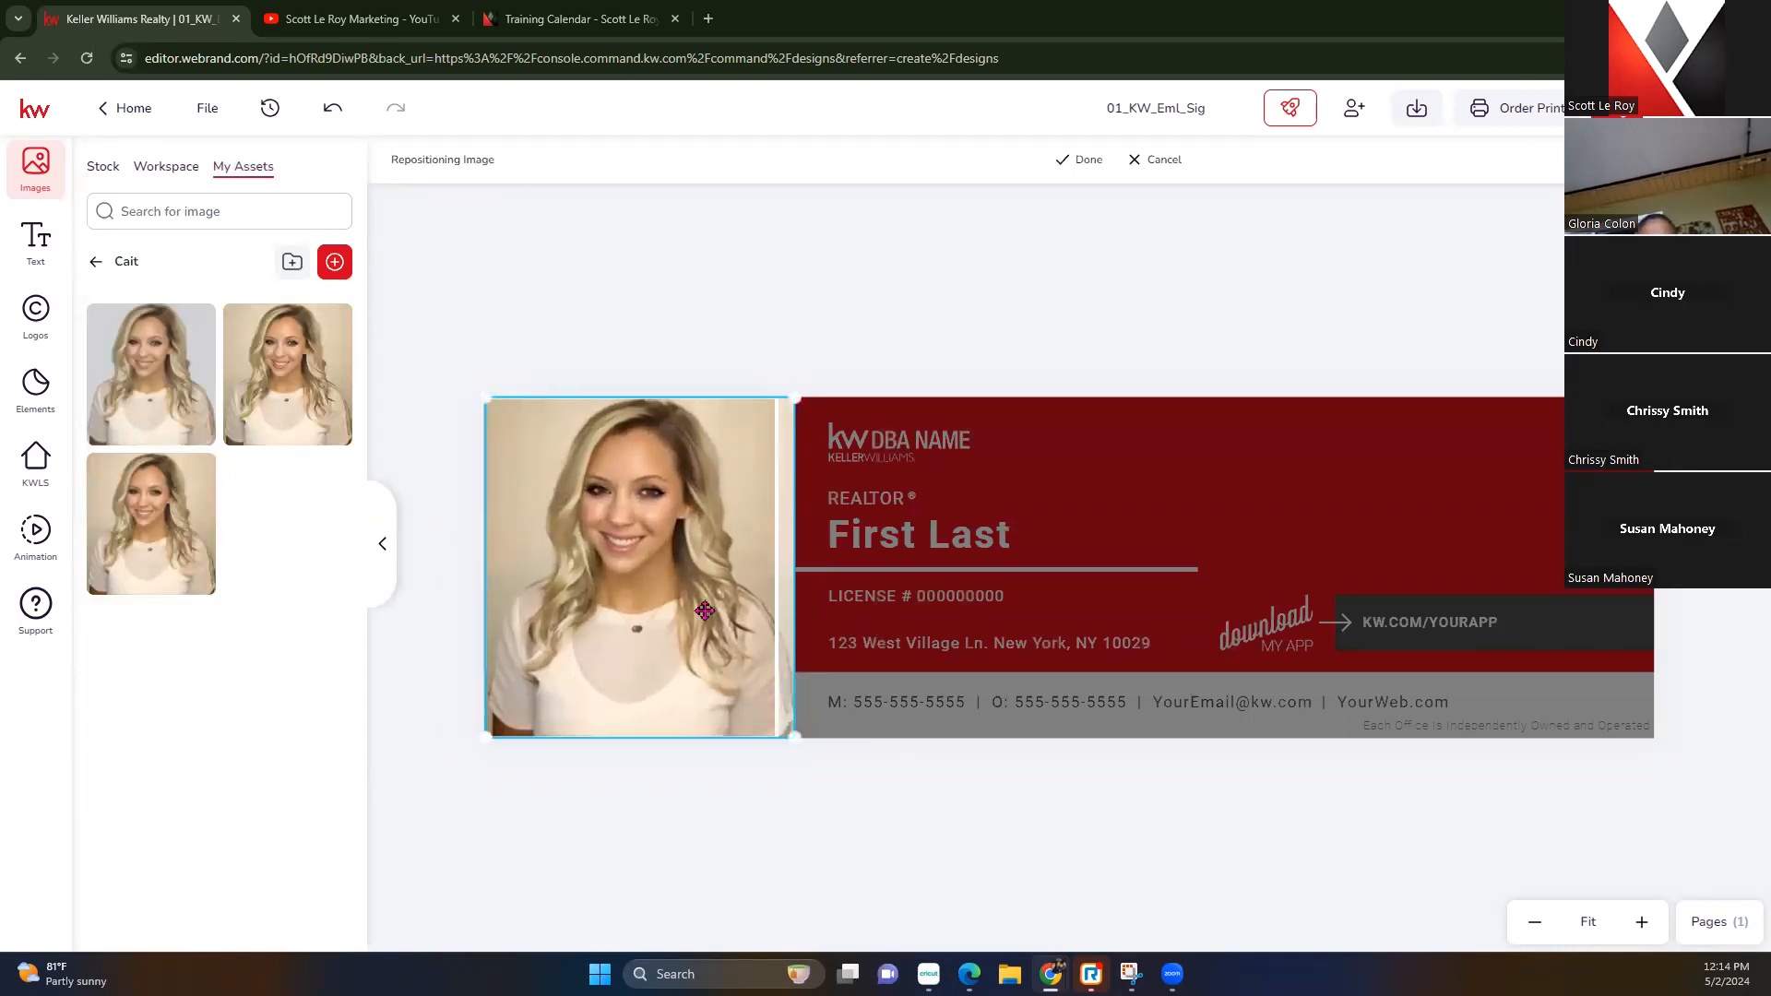
pyautogui.moveTo(704, 611); pyautogui.dragTo(698, 609)
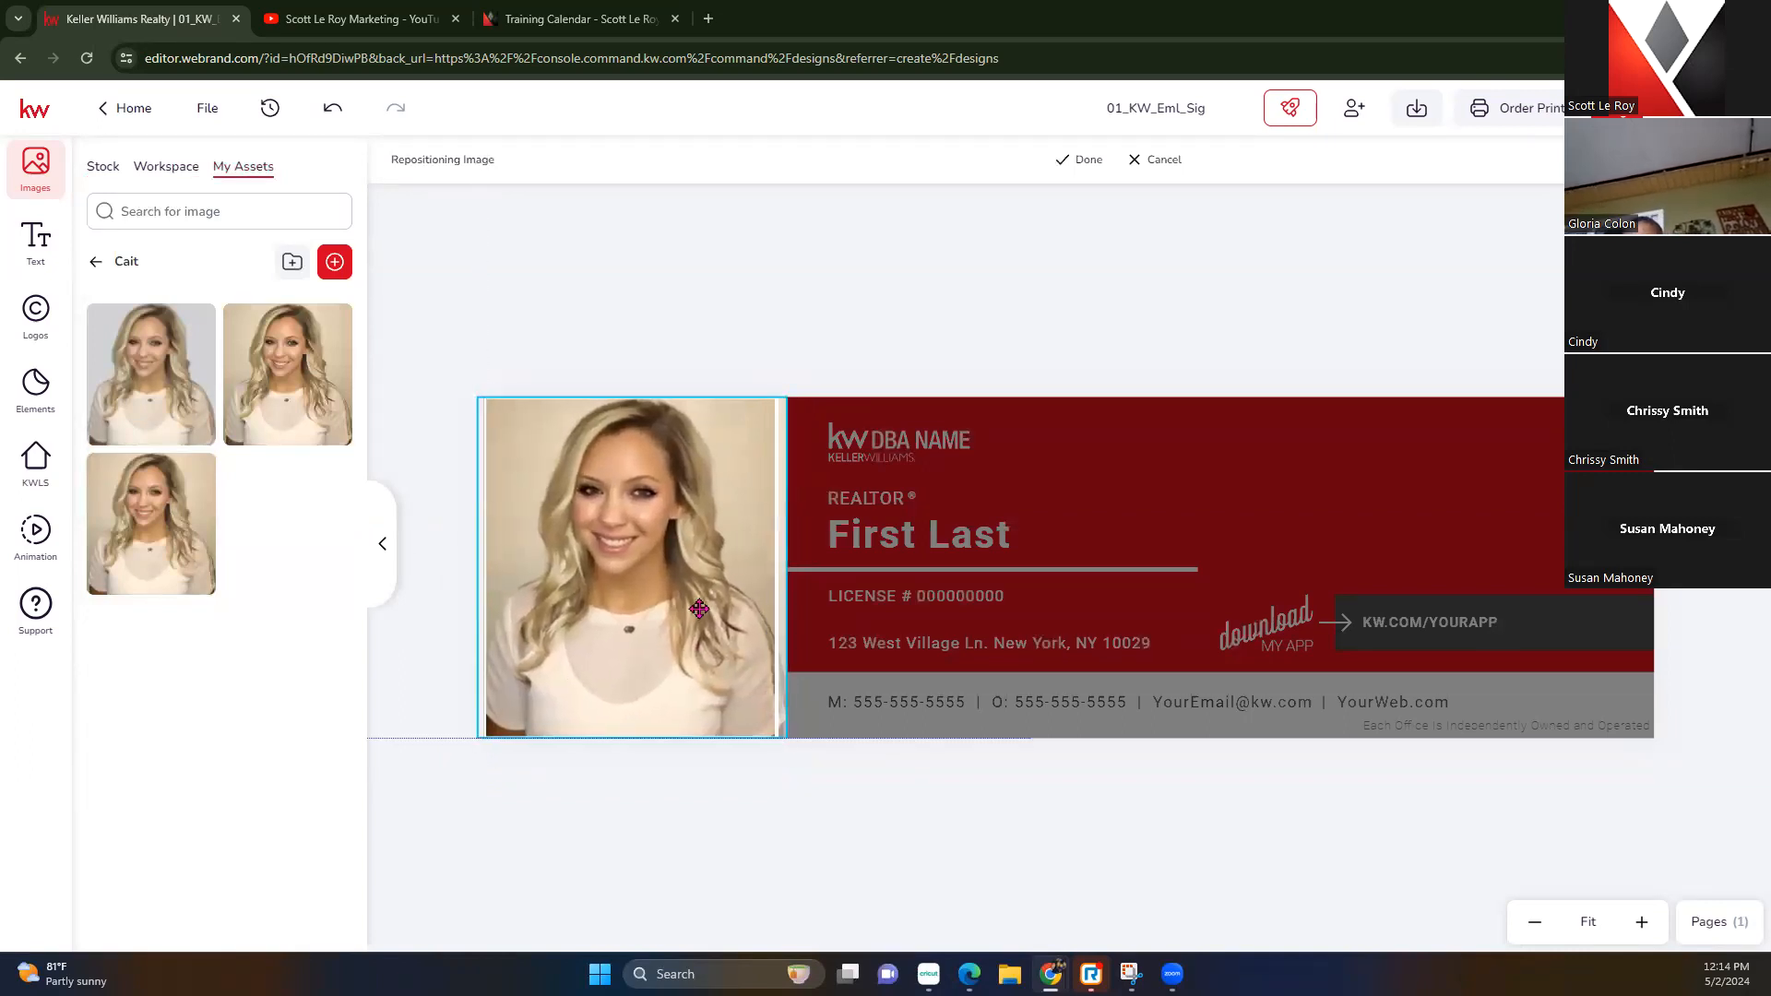
pyautogui.click(1086, 163)
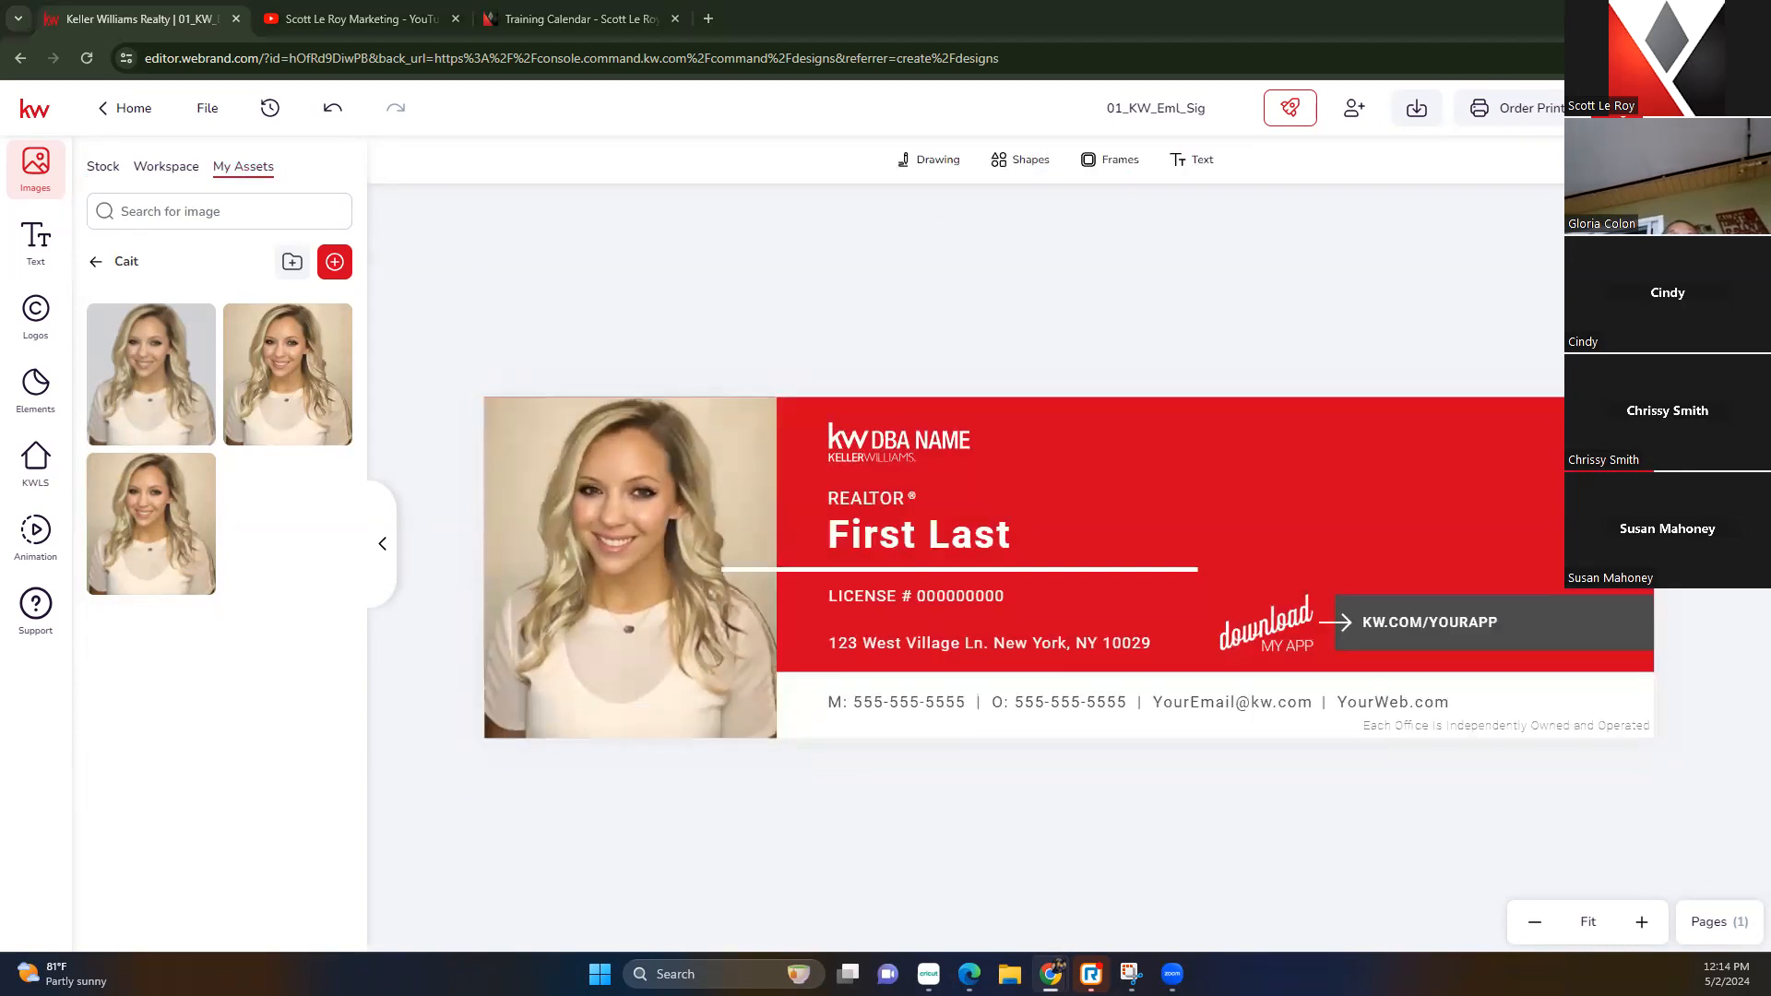
# Fine-tune the photo's fit in its frame, then nudge the white divider line right
pyautogui.doubleClick(617, 583)
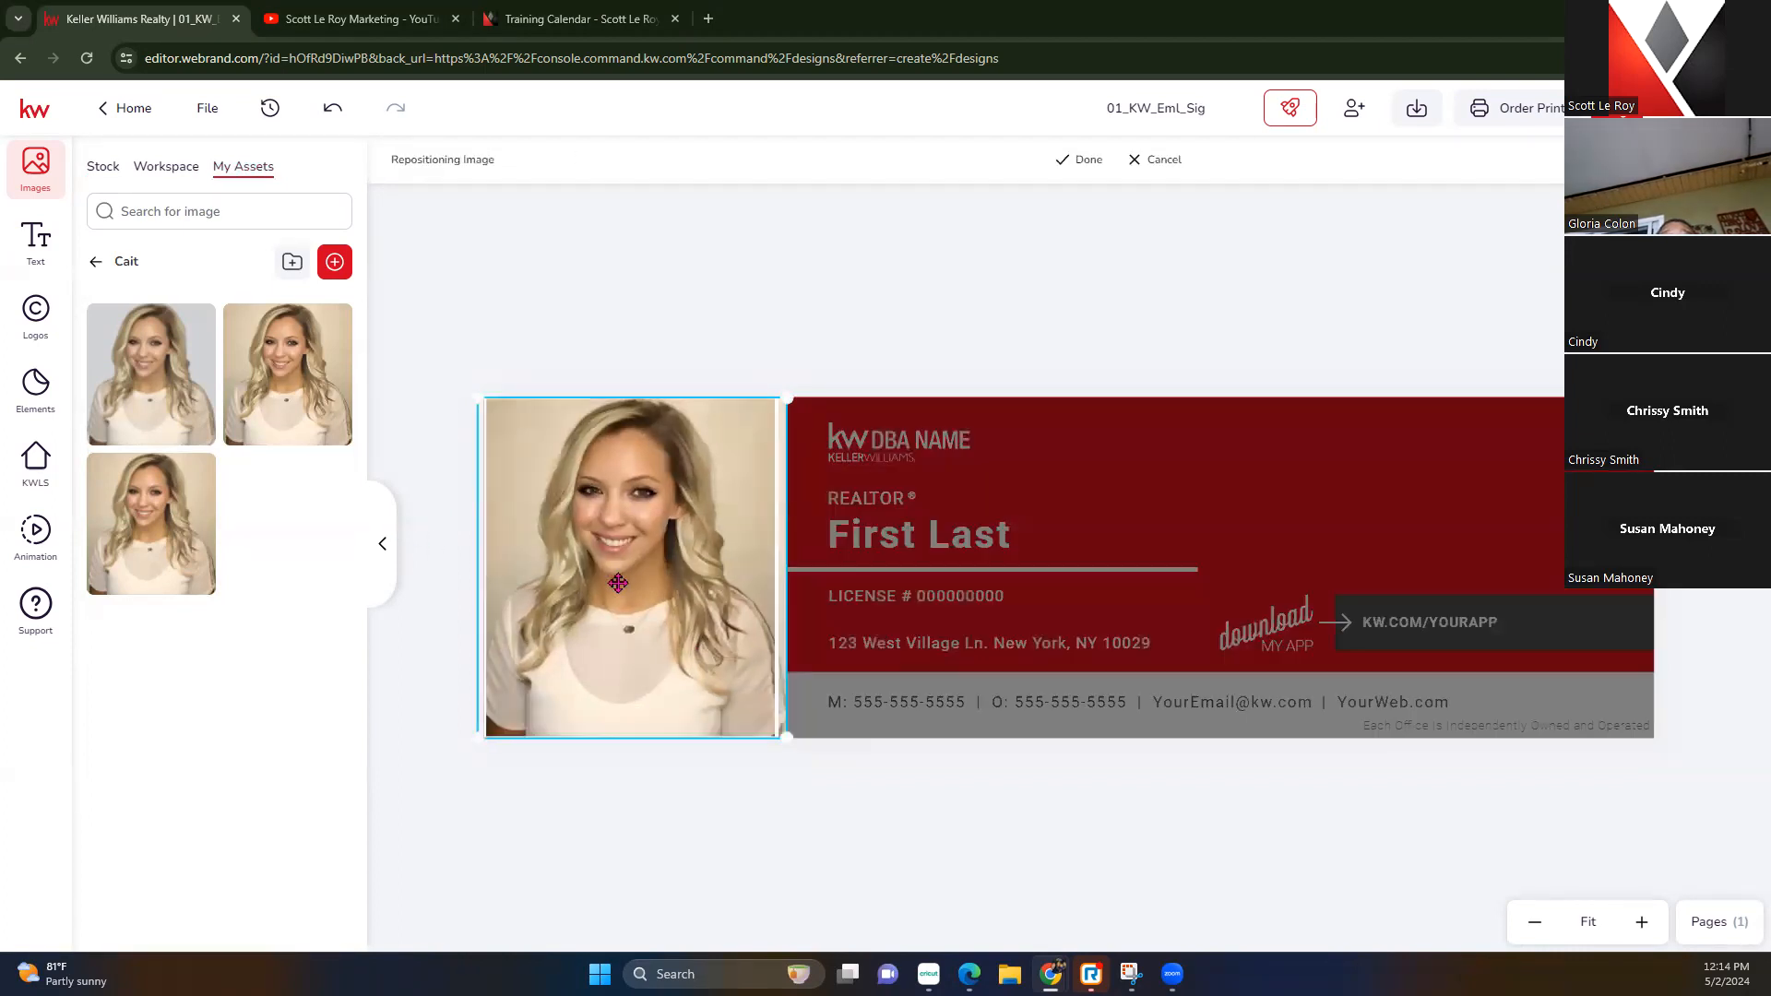
pyautogui.click(1076, 160)
pyautogui.doubleClick(699, 530)
pyautogui.moveTo(481, 396); pyautogui.dragTo(481, 397)
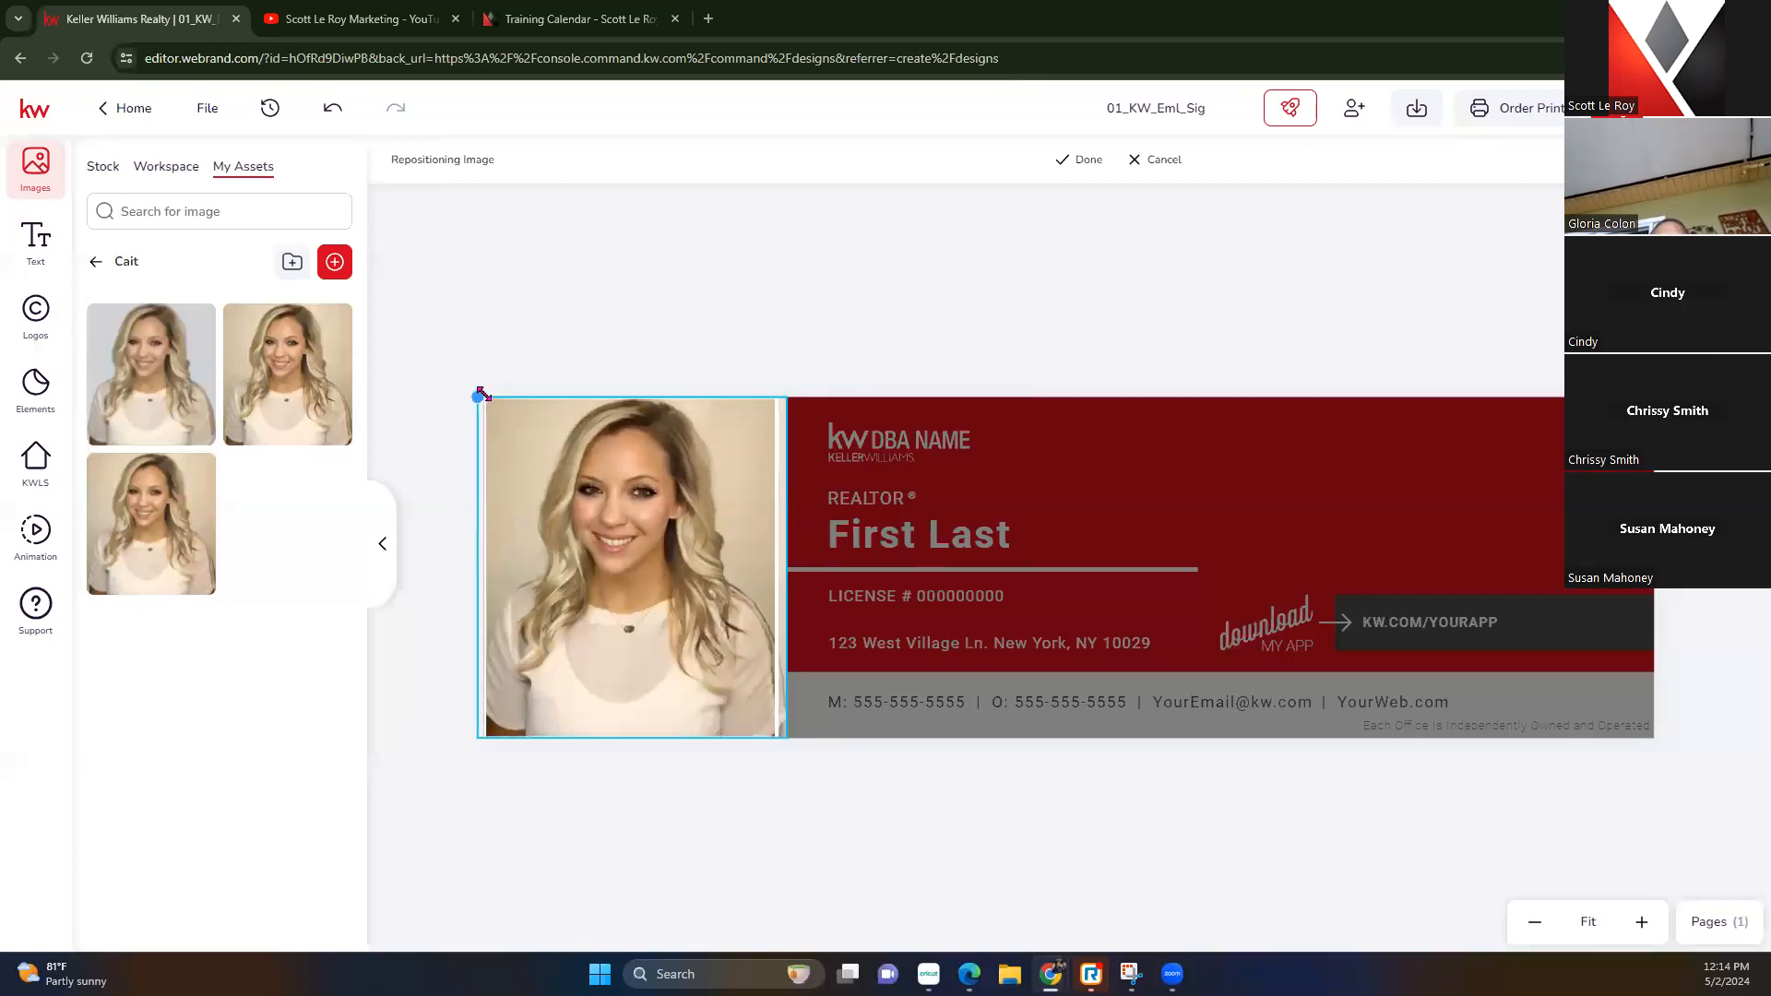
pyautogui.click(1102, 161)
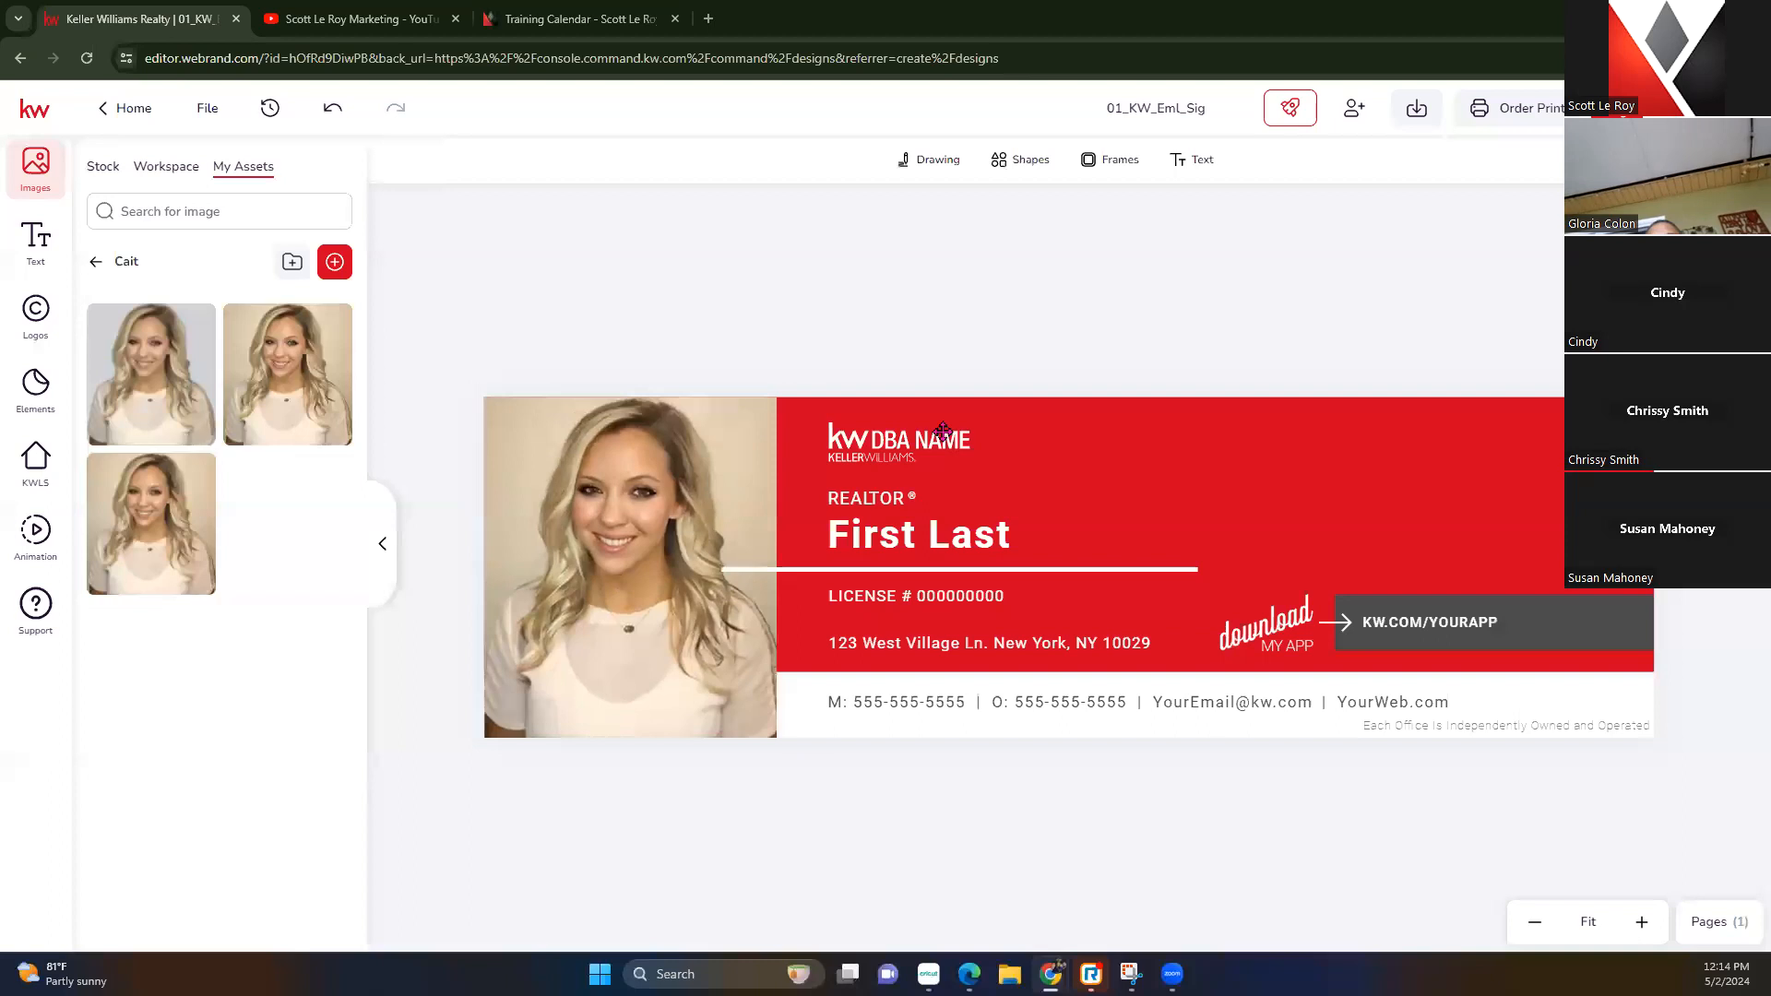
pyautogui.click(780, 569)
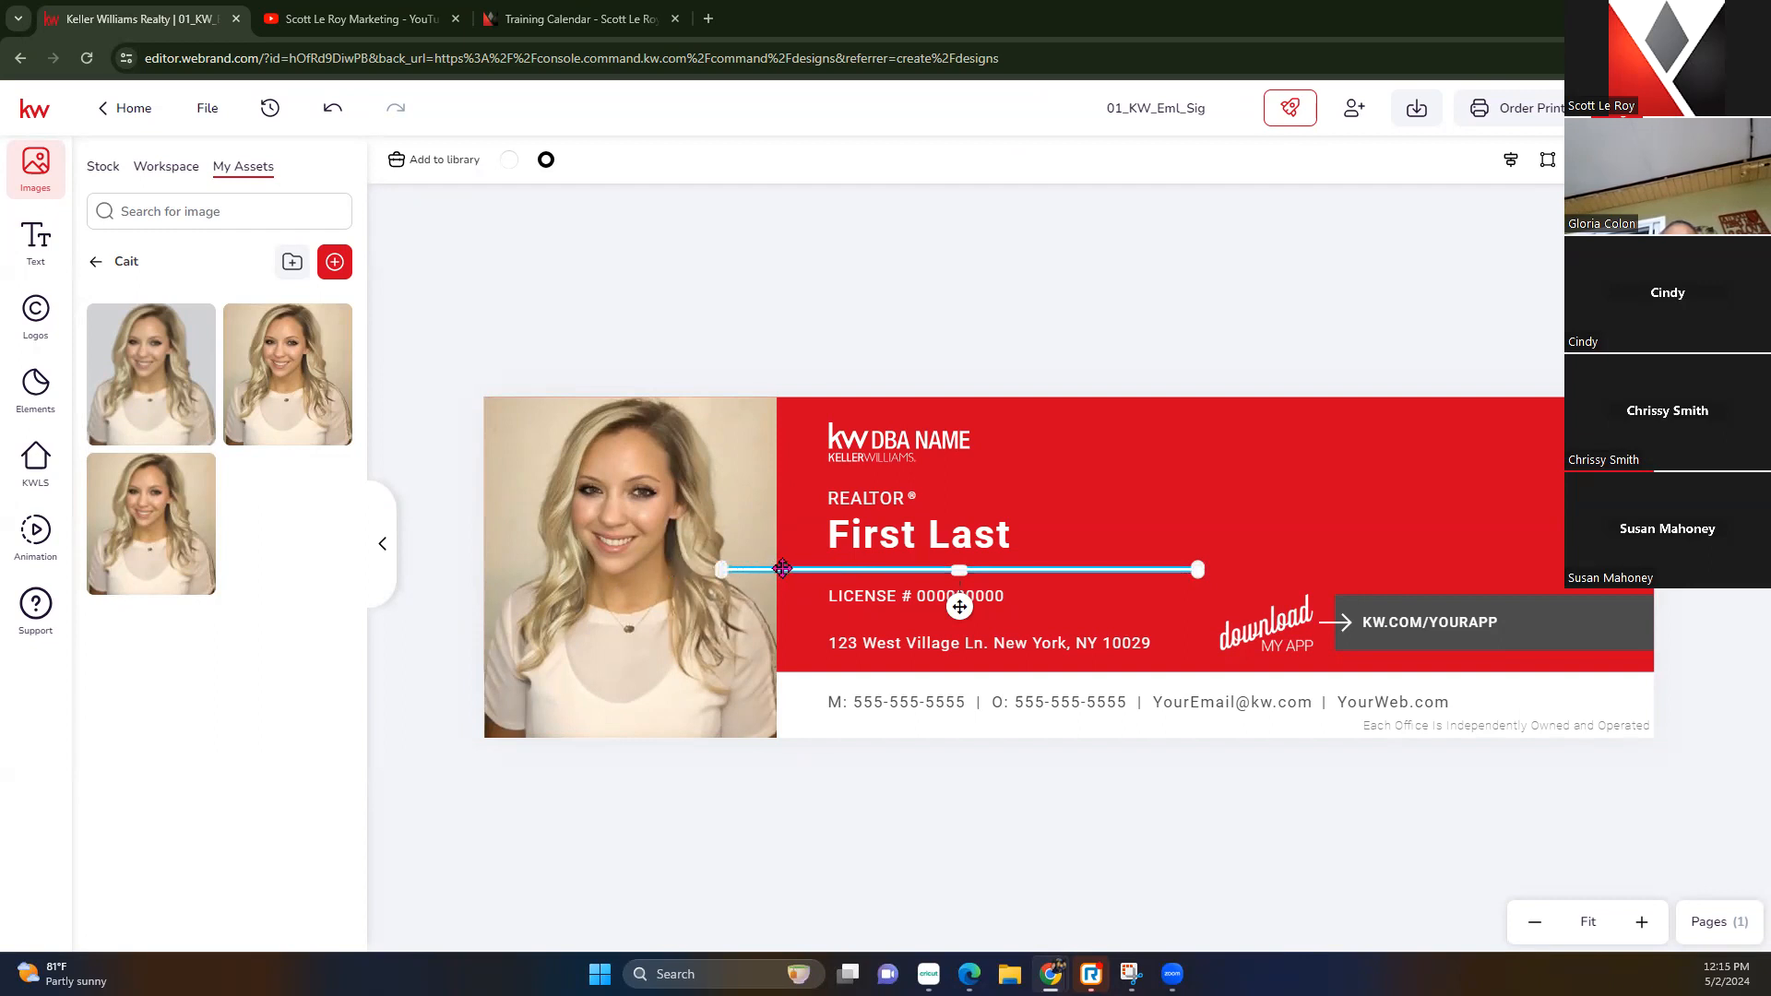
pyautogui.press('Right')
pyautogui.press('Right')
pyautogui.press('Right')
pyautogui.press('Right')
# Nudge the divider further right, then select the KW DBA NAME logo for replacement
pyautogui.press('Right')
pyautogui.press('Right')
pyautogui.press('Right')
pyautogui.press('Right')
pyautogui.press('Right')
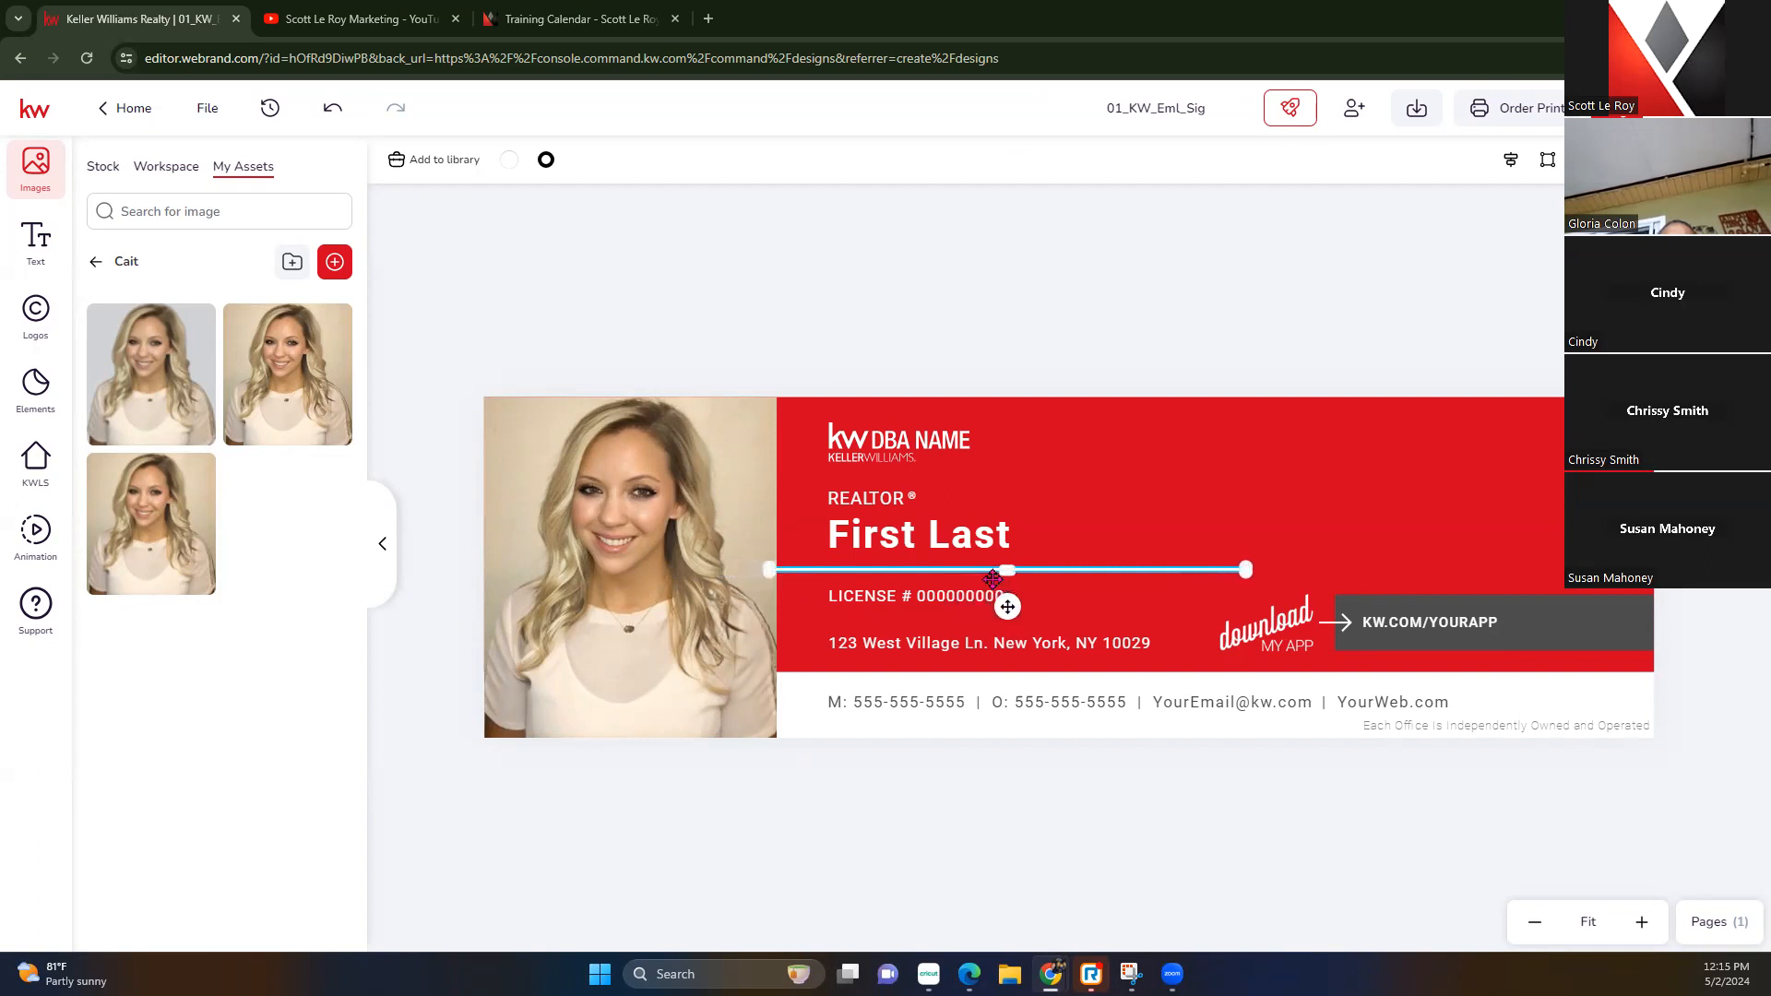
pyautogui.press('Right')
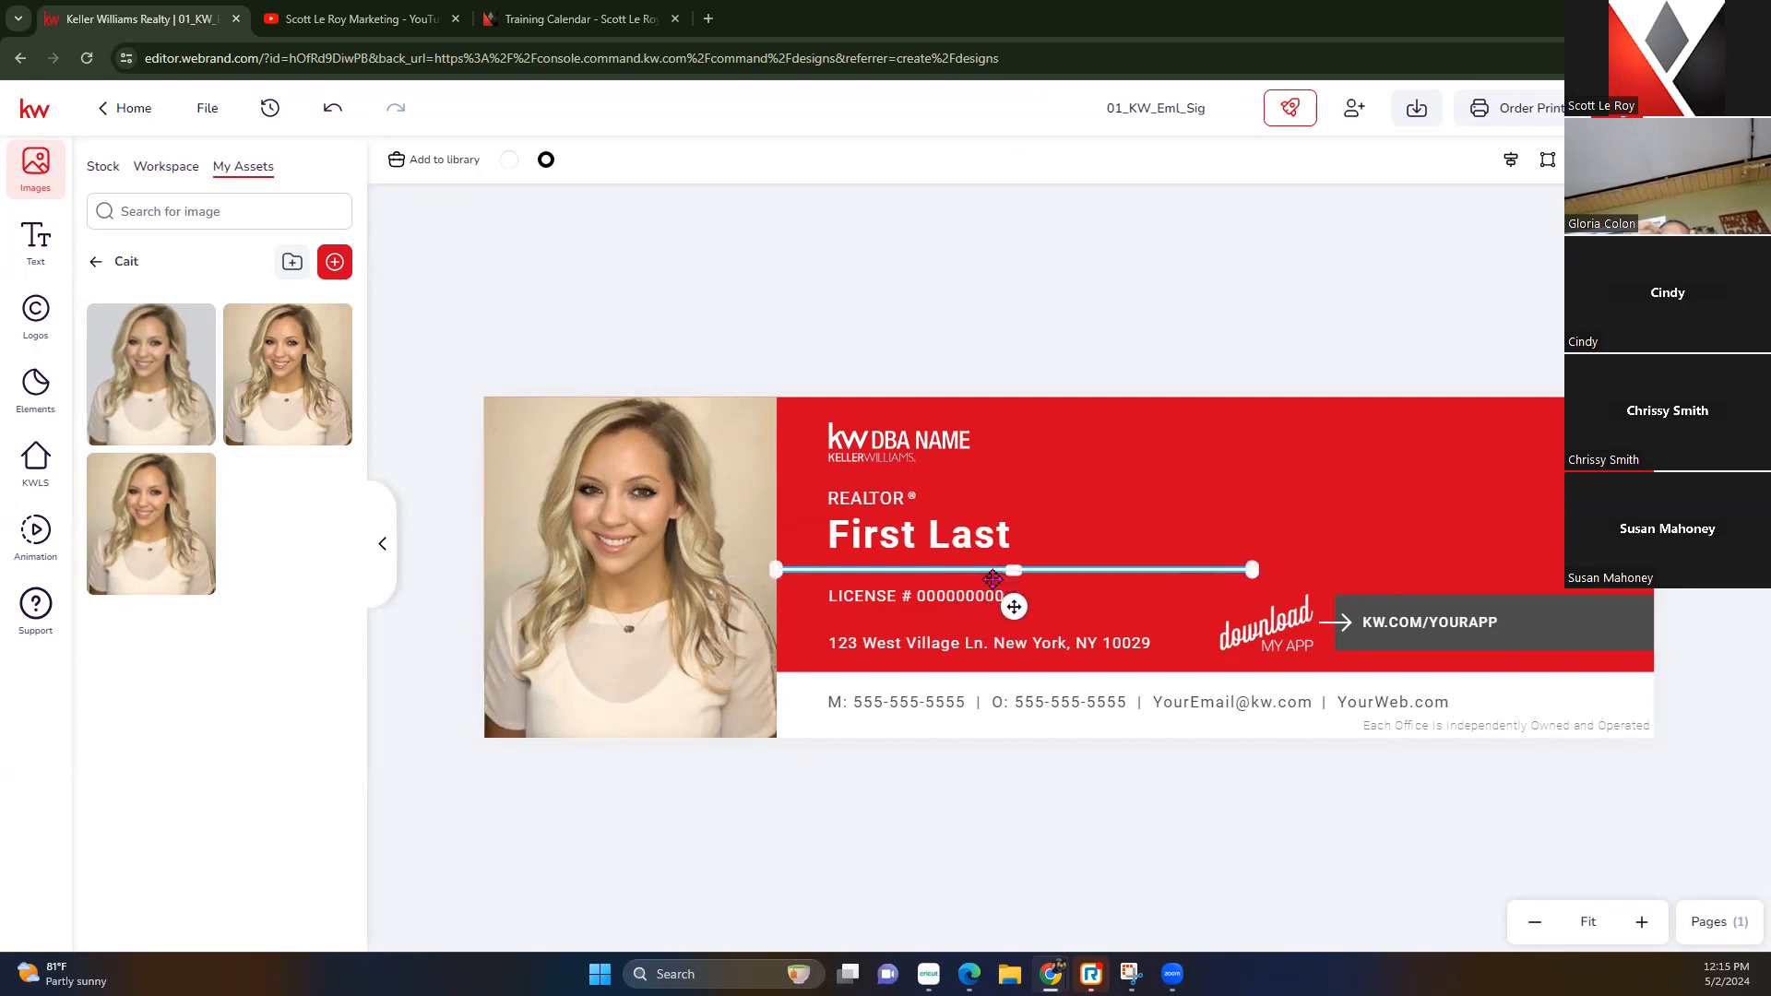
pyautogui.click(942, 280)
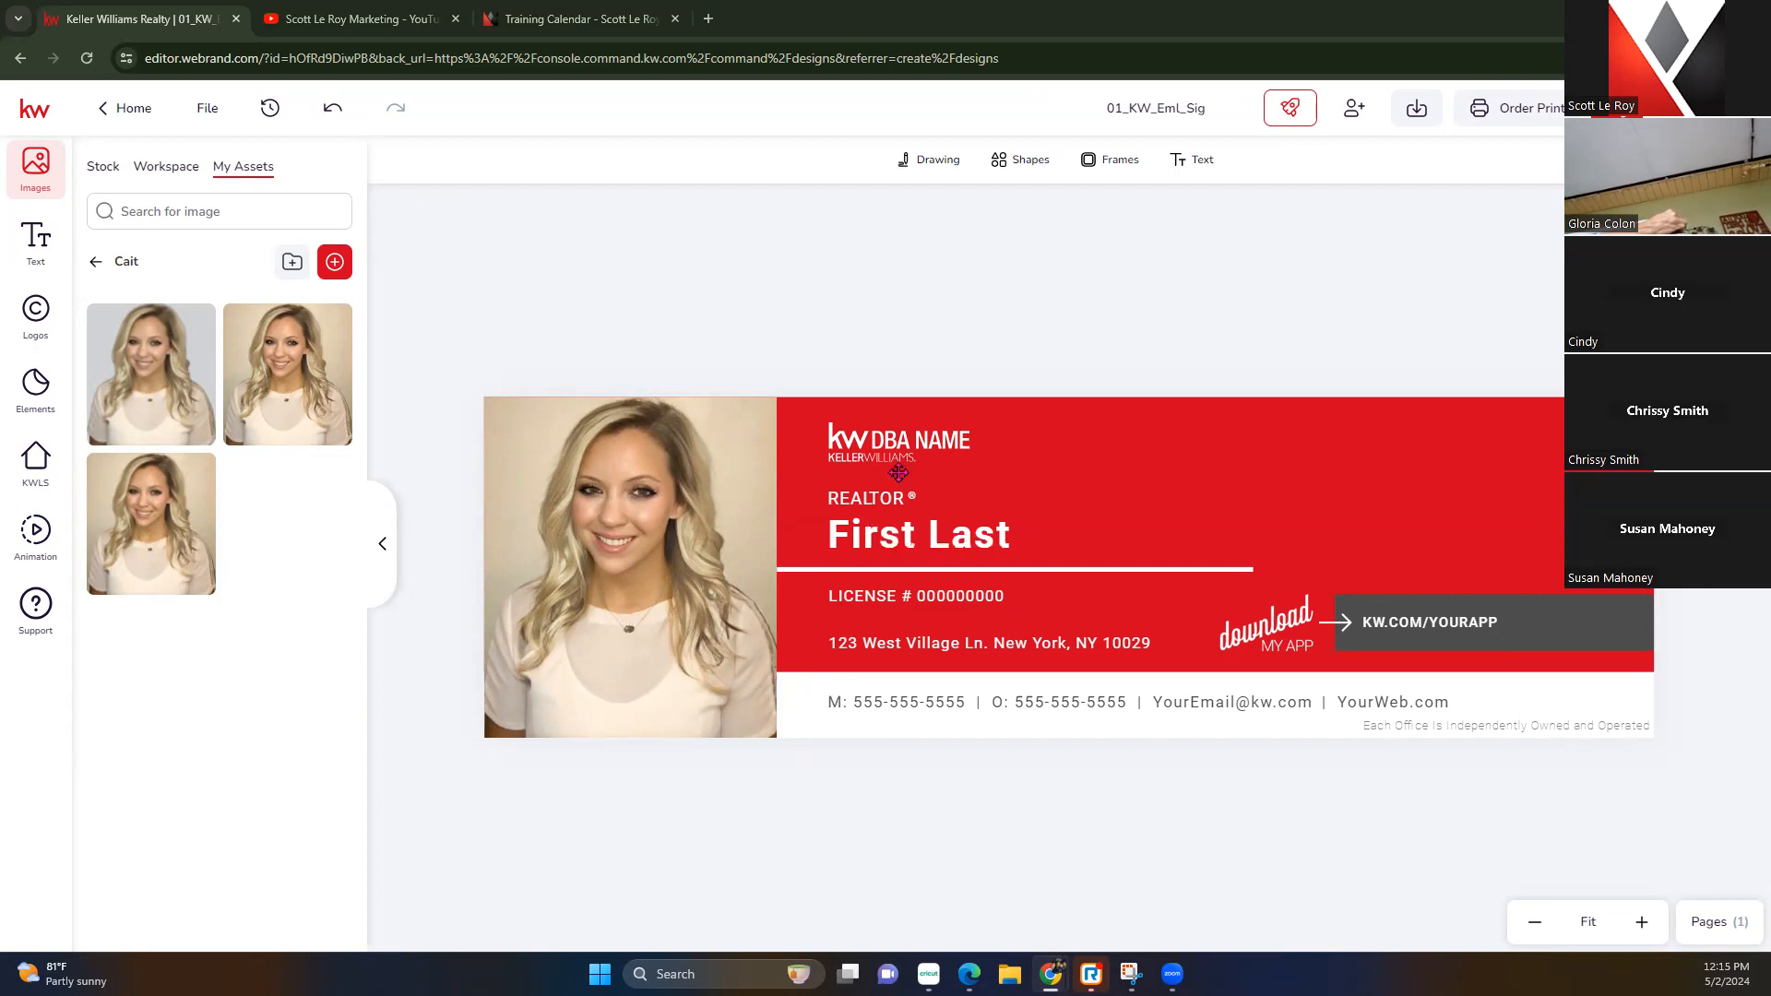
pyautogui.click(902, 440)
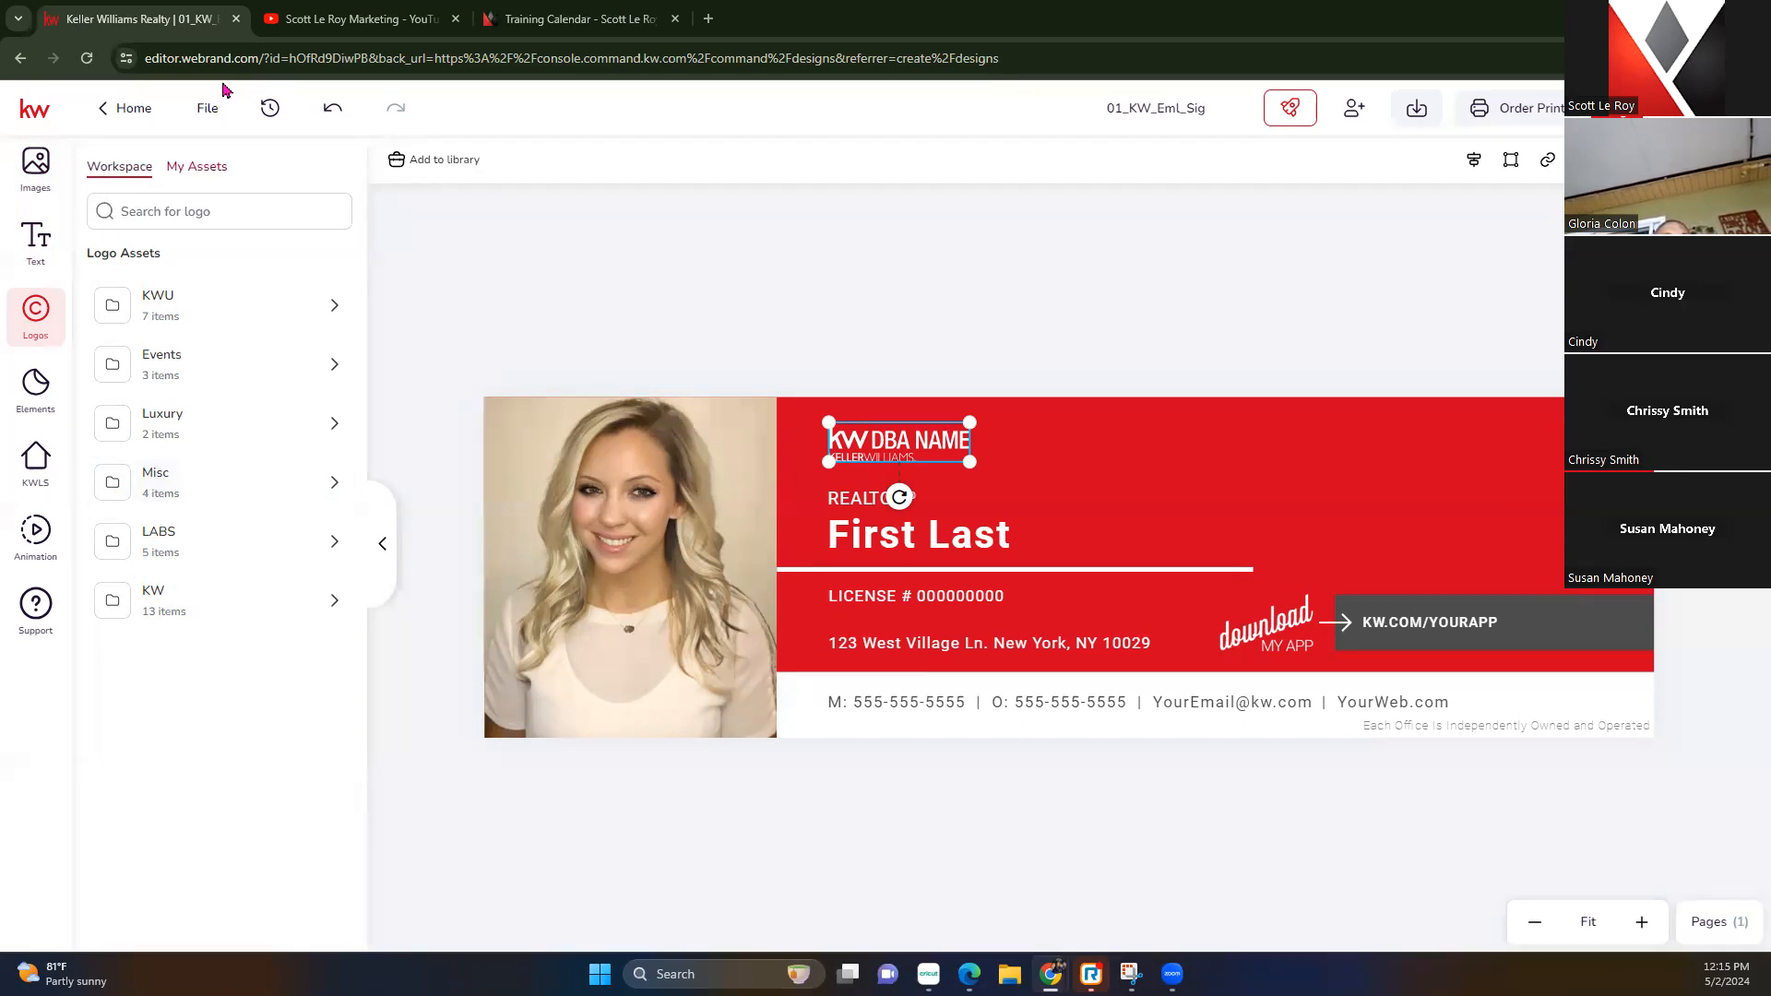
# Check My Assets for logos, then open the KW folder in the Workspace logo library
pyautogui.click(201, 175)
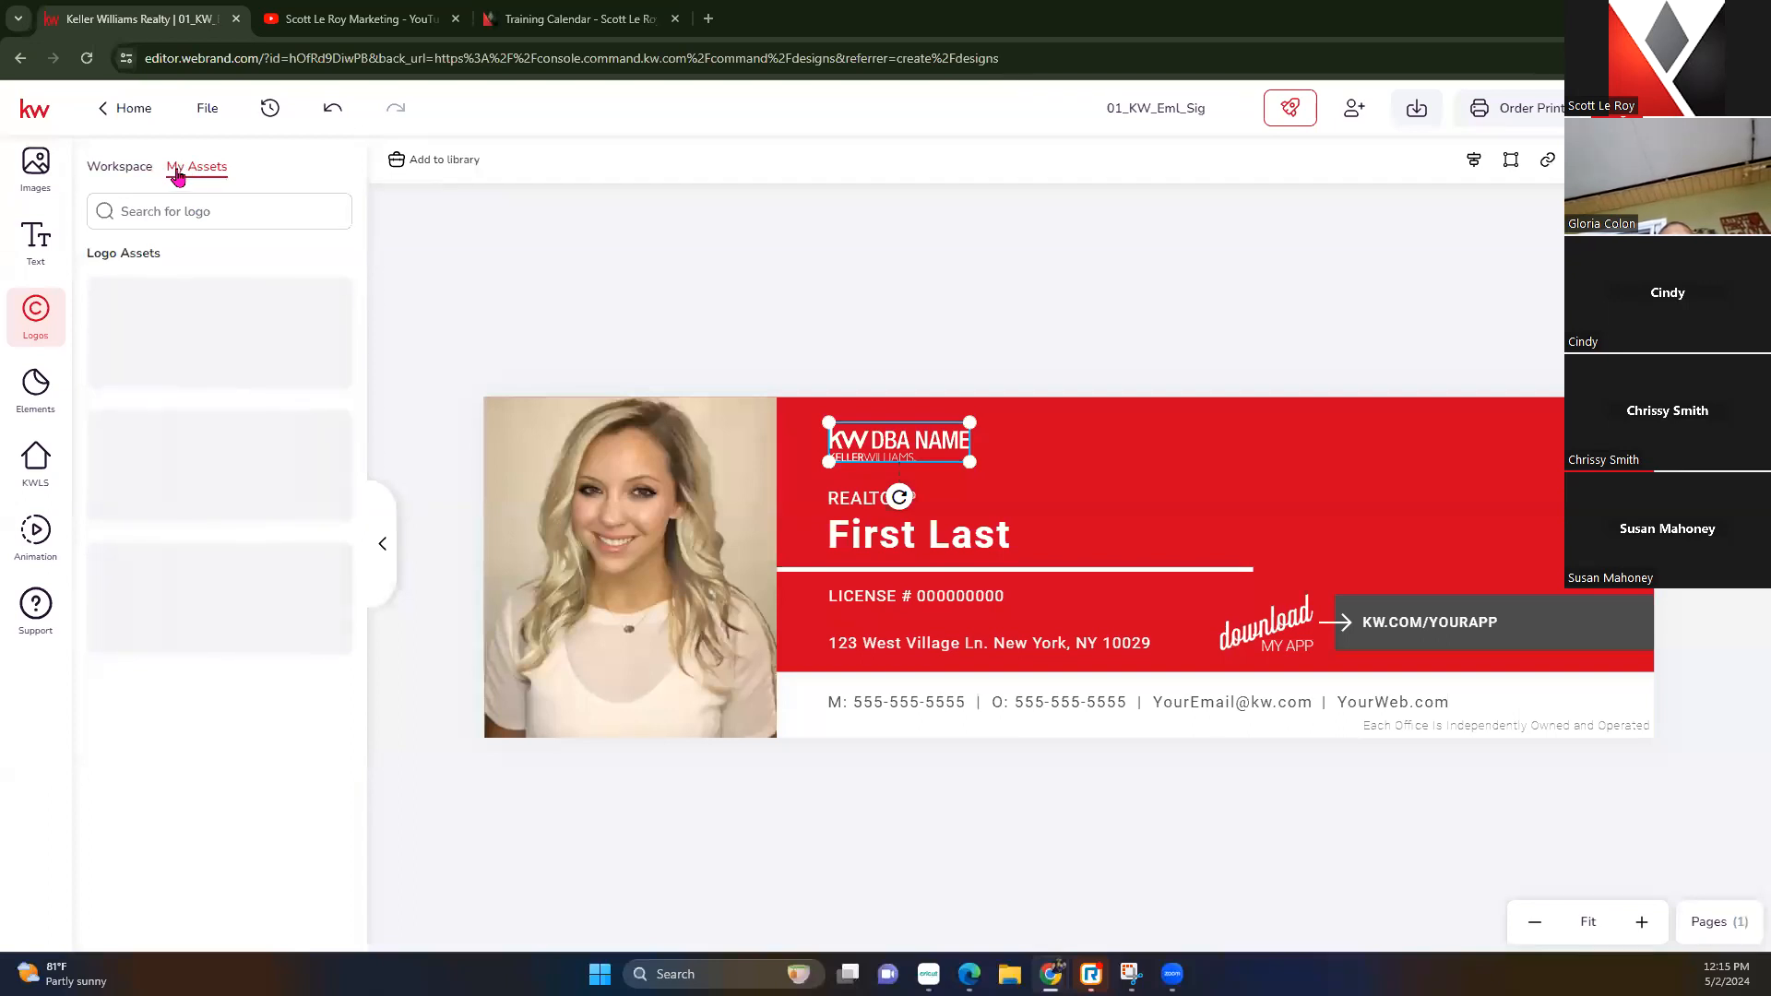
pyautogui.click(143, 169)
pyautogui.click(190, 169)
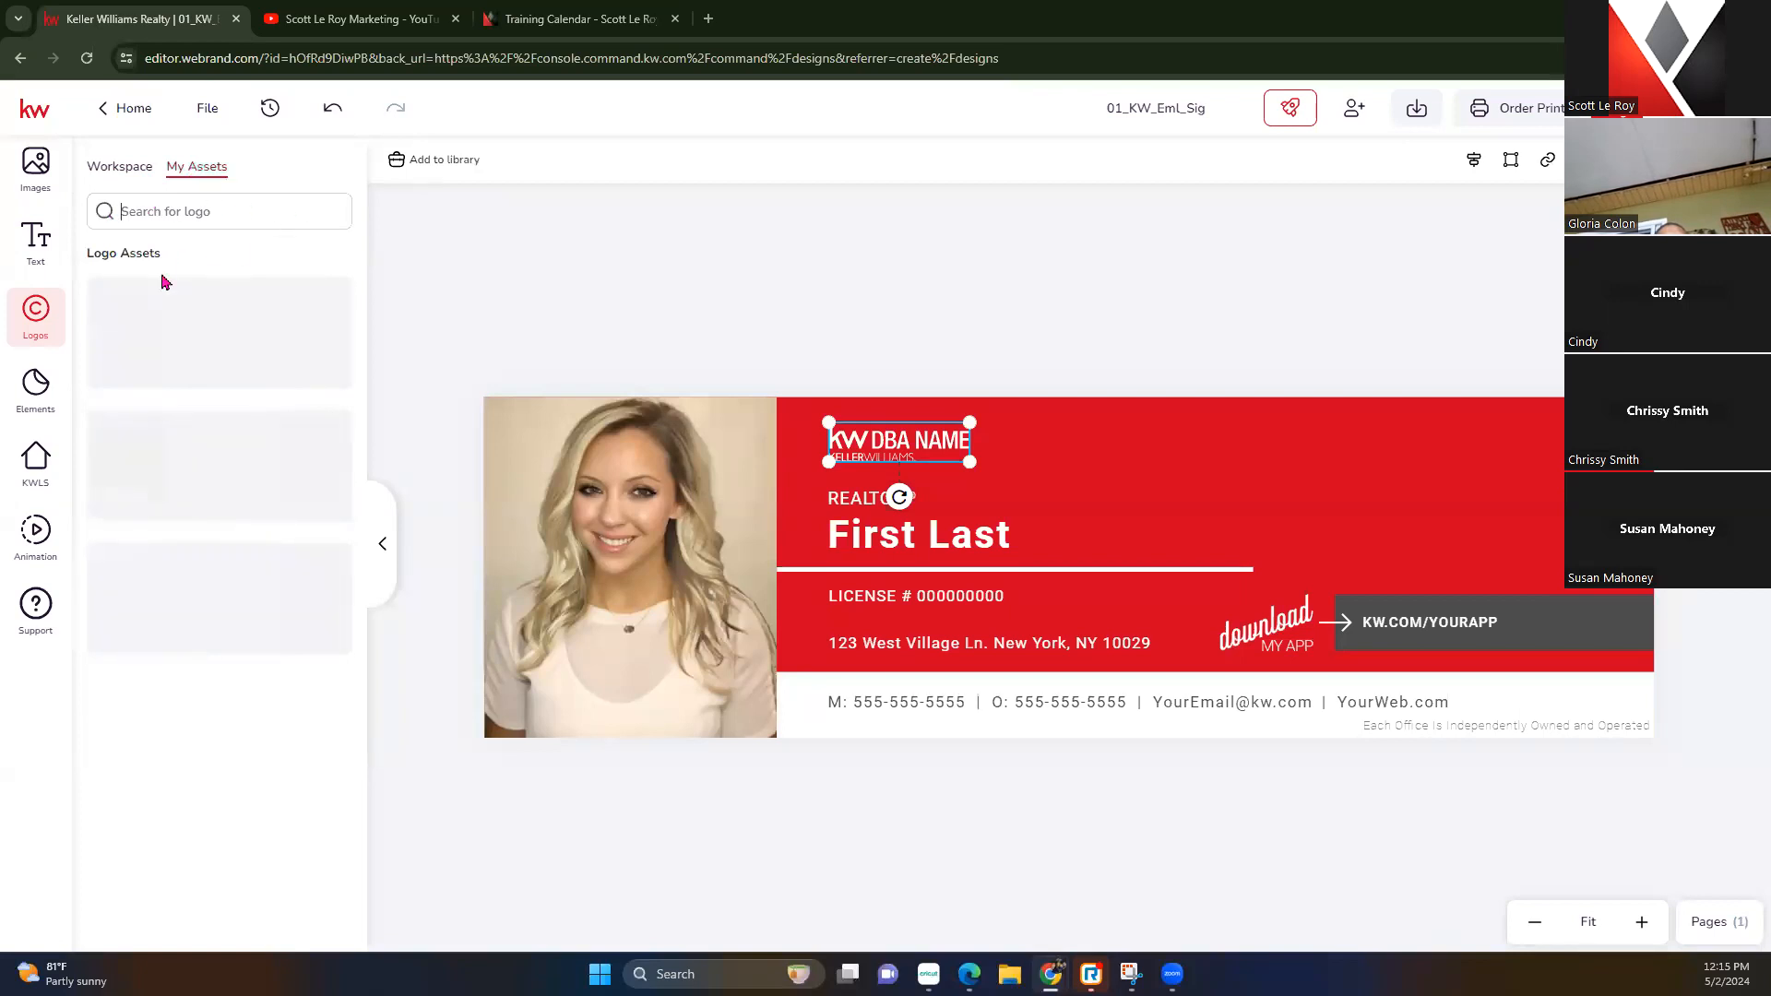
pyautogui.click(35, 381)
pyautogui.click(48, 307)
pyautogui.click(148, 168)
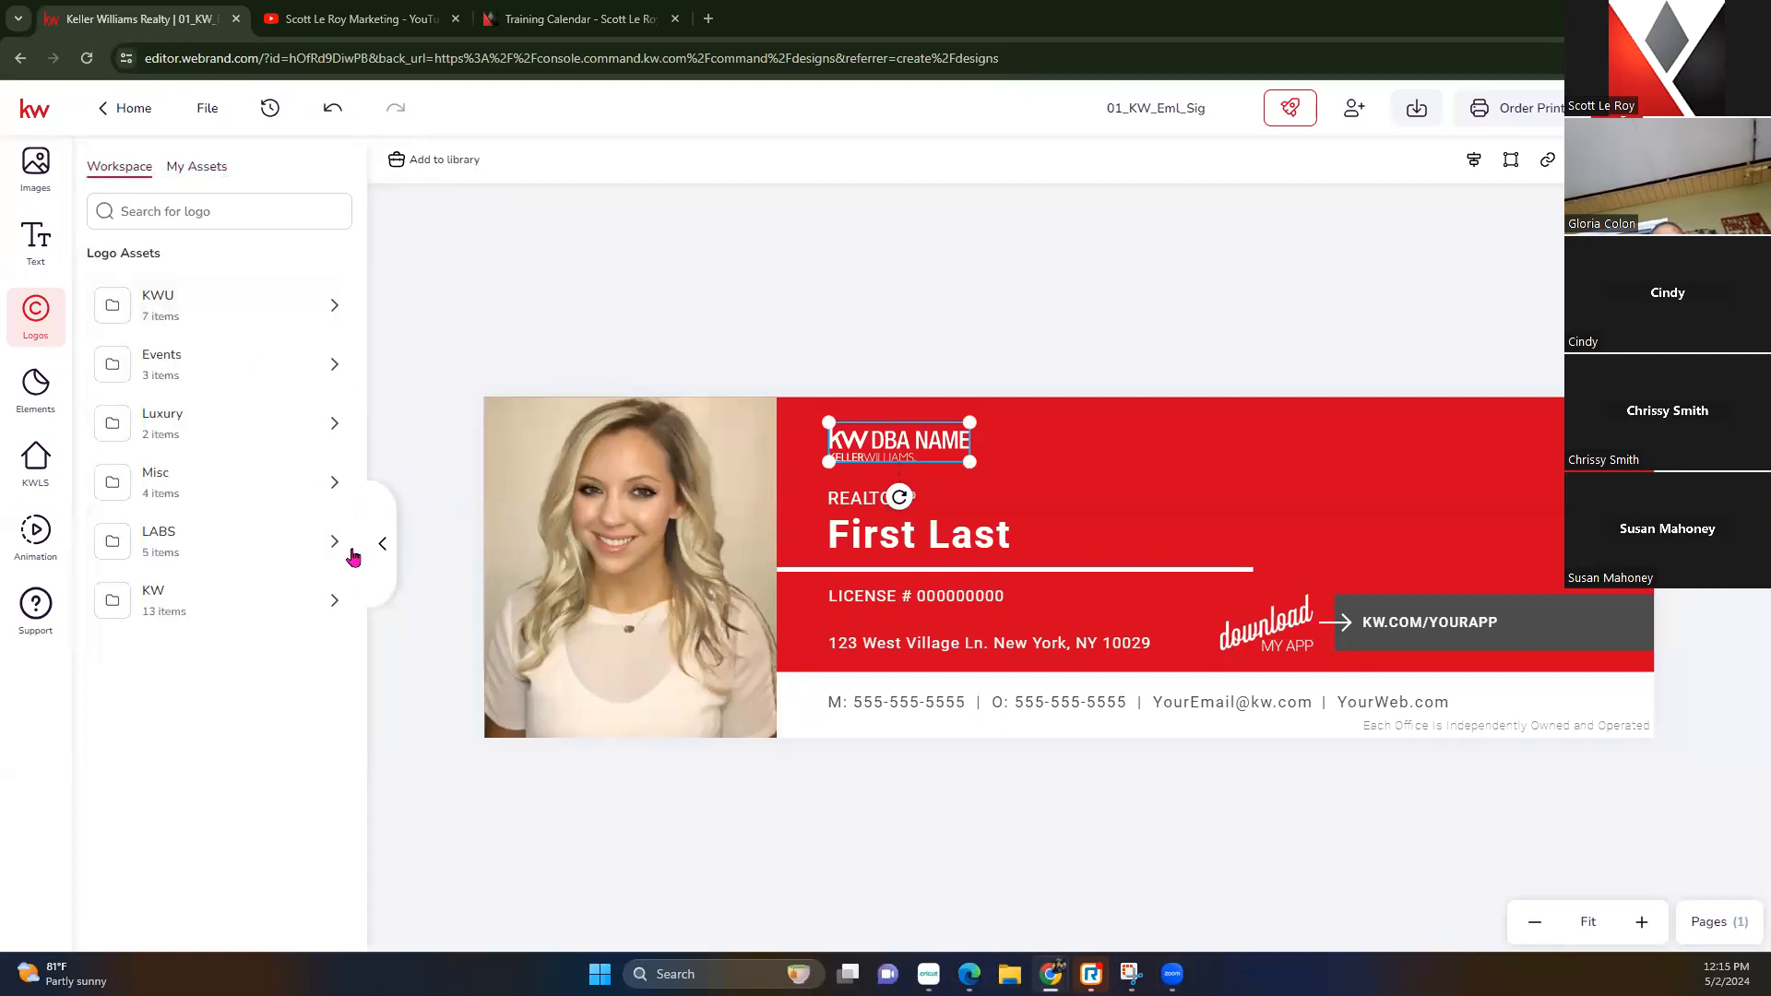
pyautogui.click(338, 591)
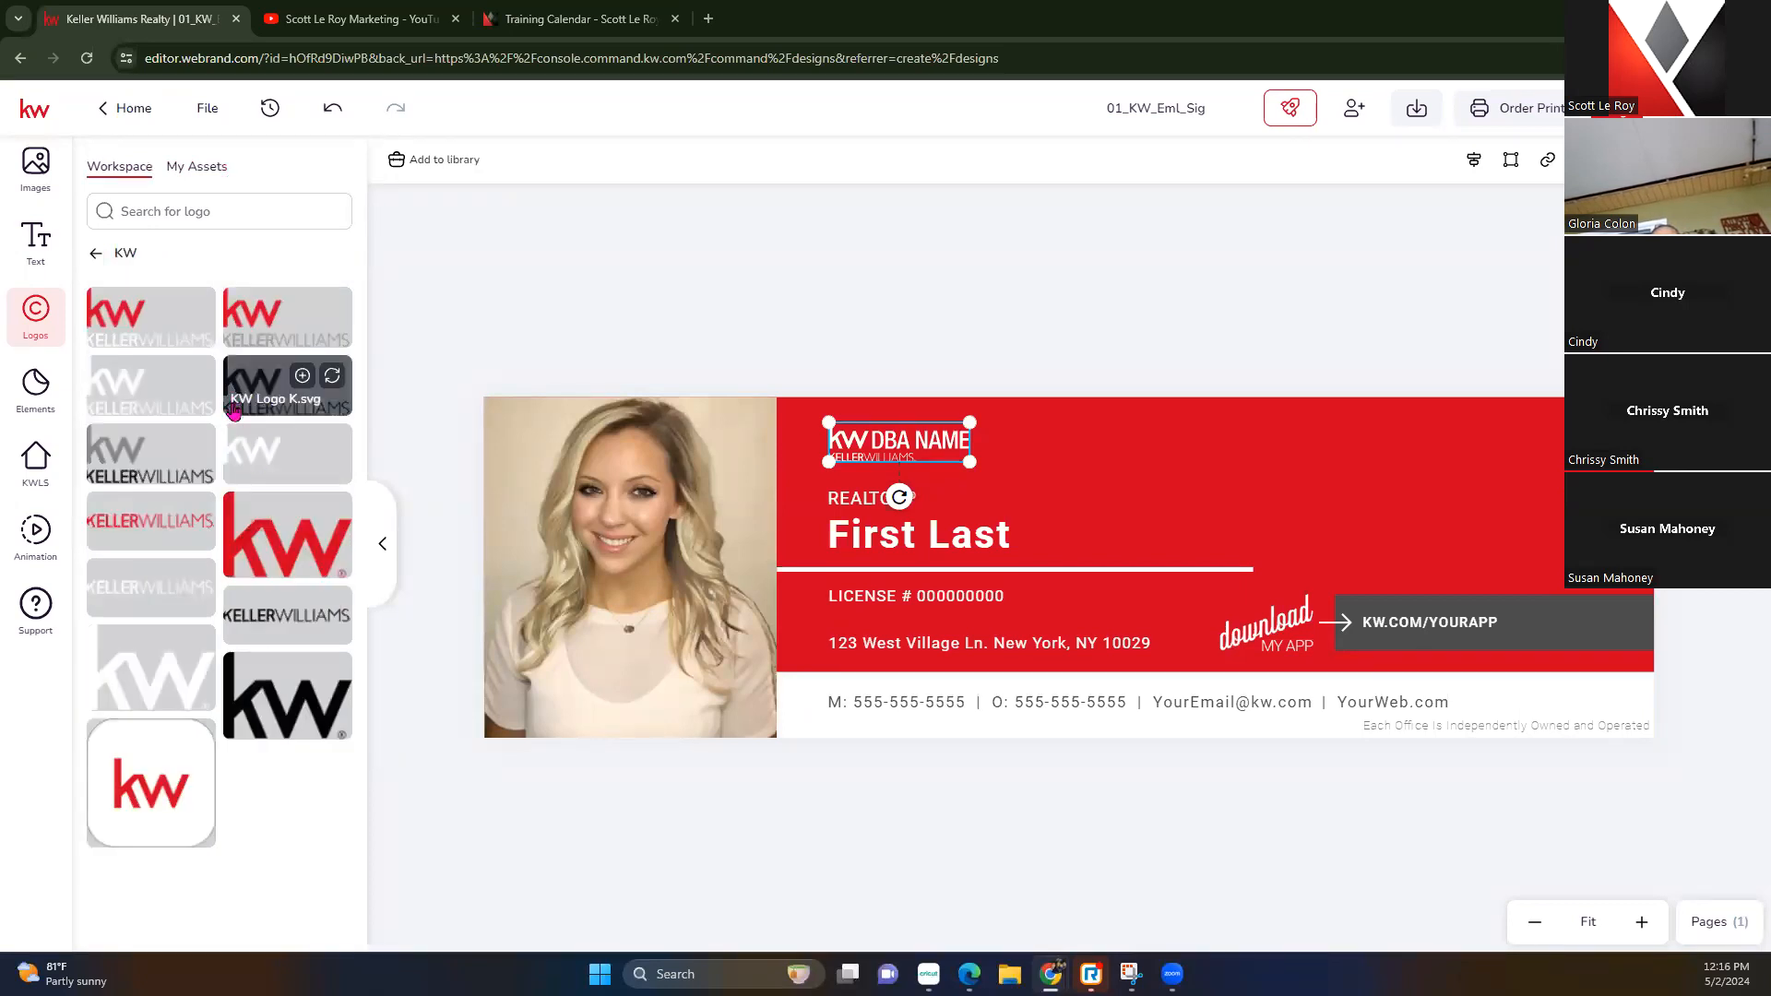
# Replace the logo with the white KW Logo W.svg and move it to the banner's top-right corner
pyautogui.click(196, 377)
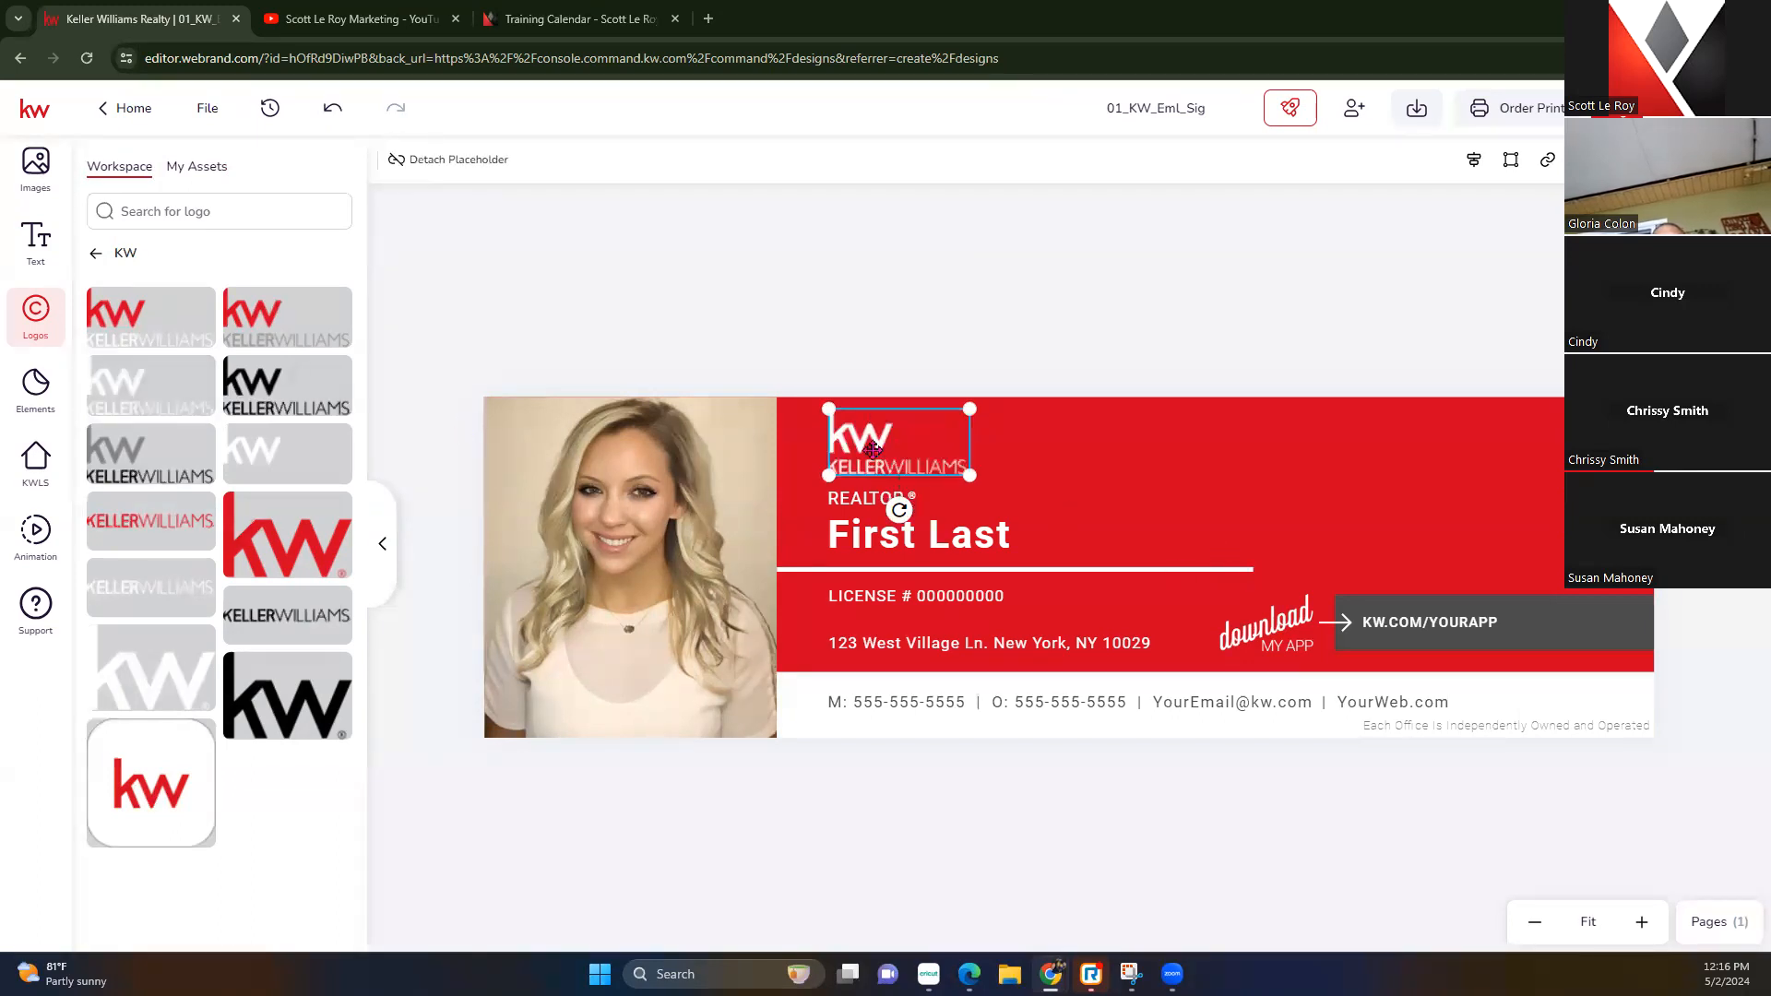
pyautogui.click(884, 347)
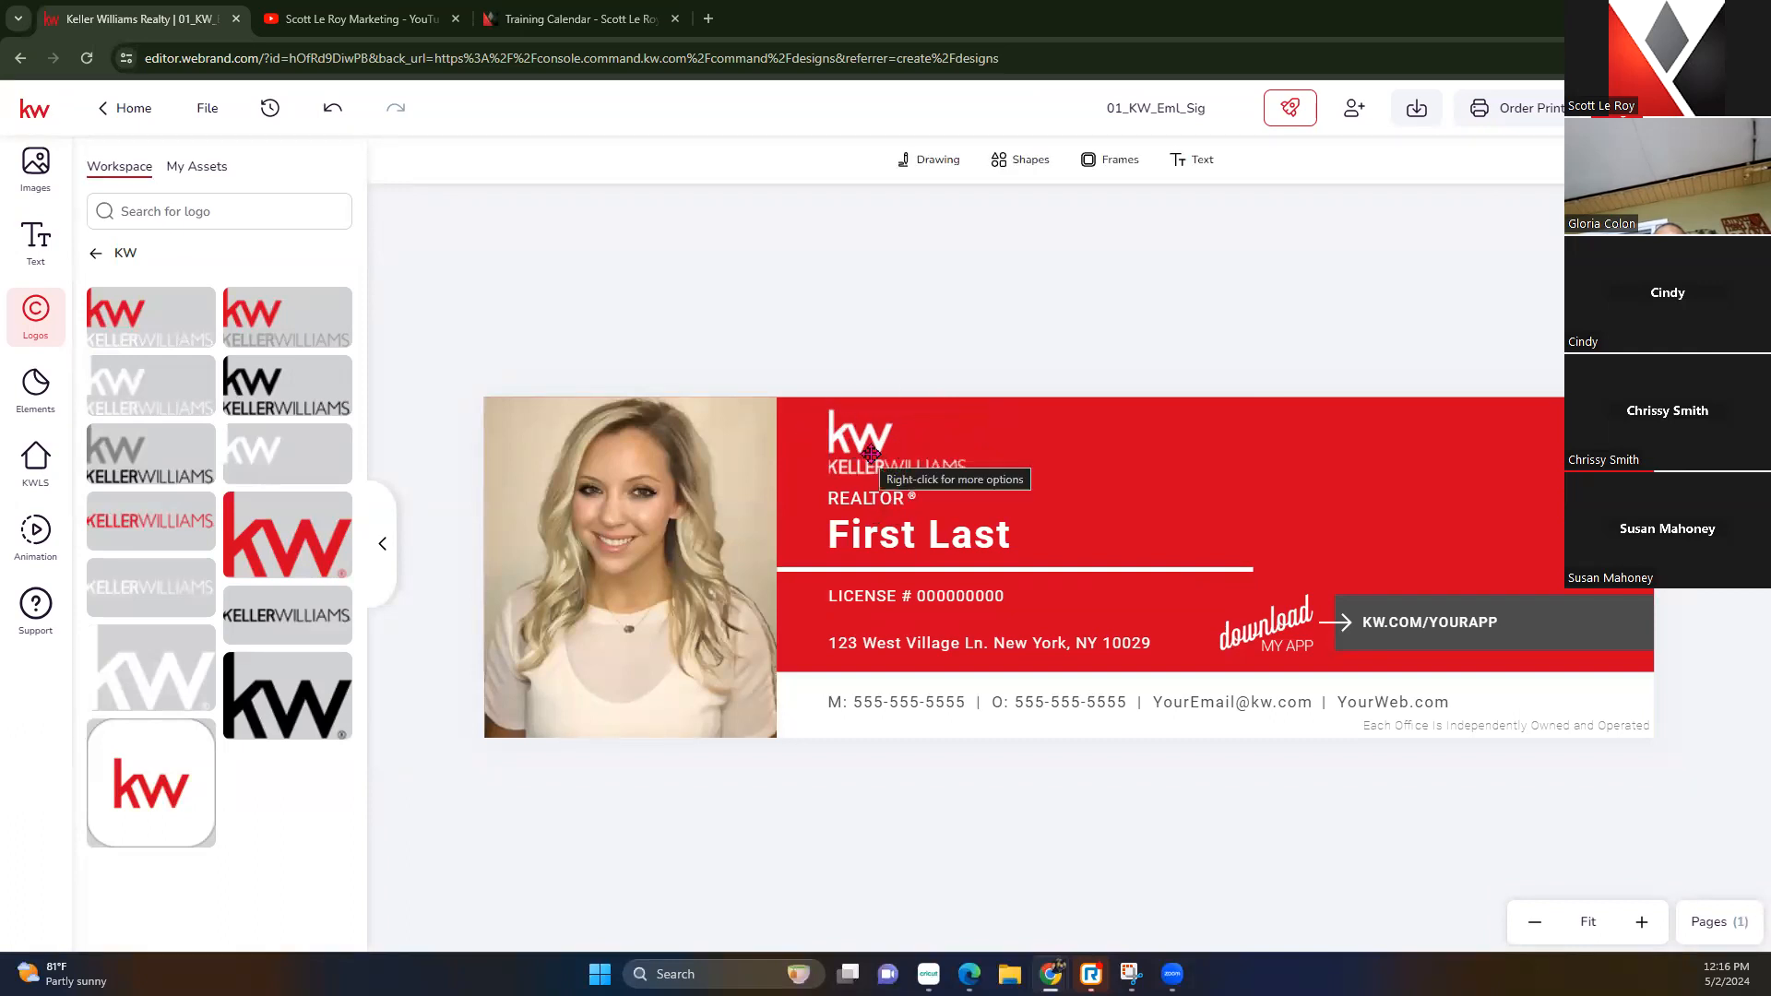
pyautogui.moveTo(866, 449); pyautogui.dragTo(1542, 443)
pyautogui.click(1250, 355)
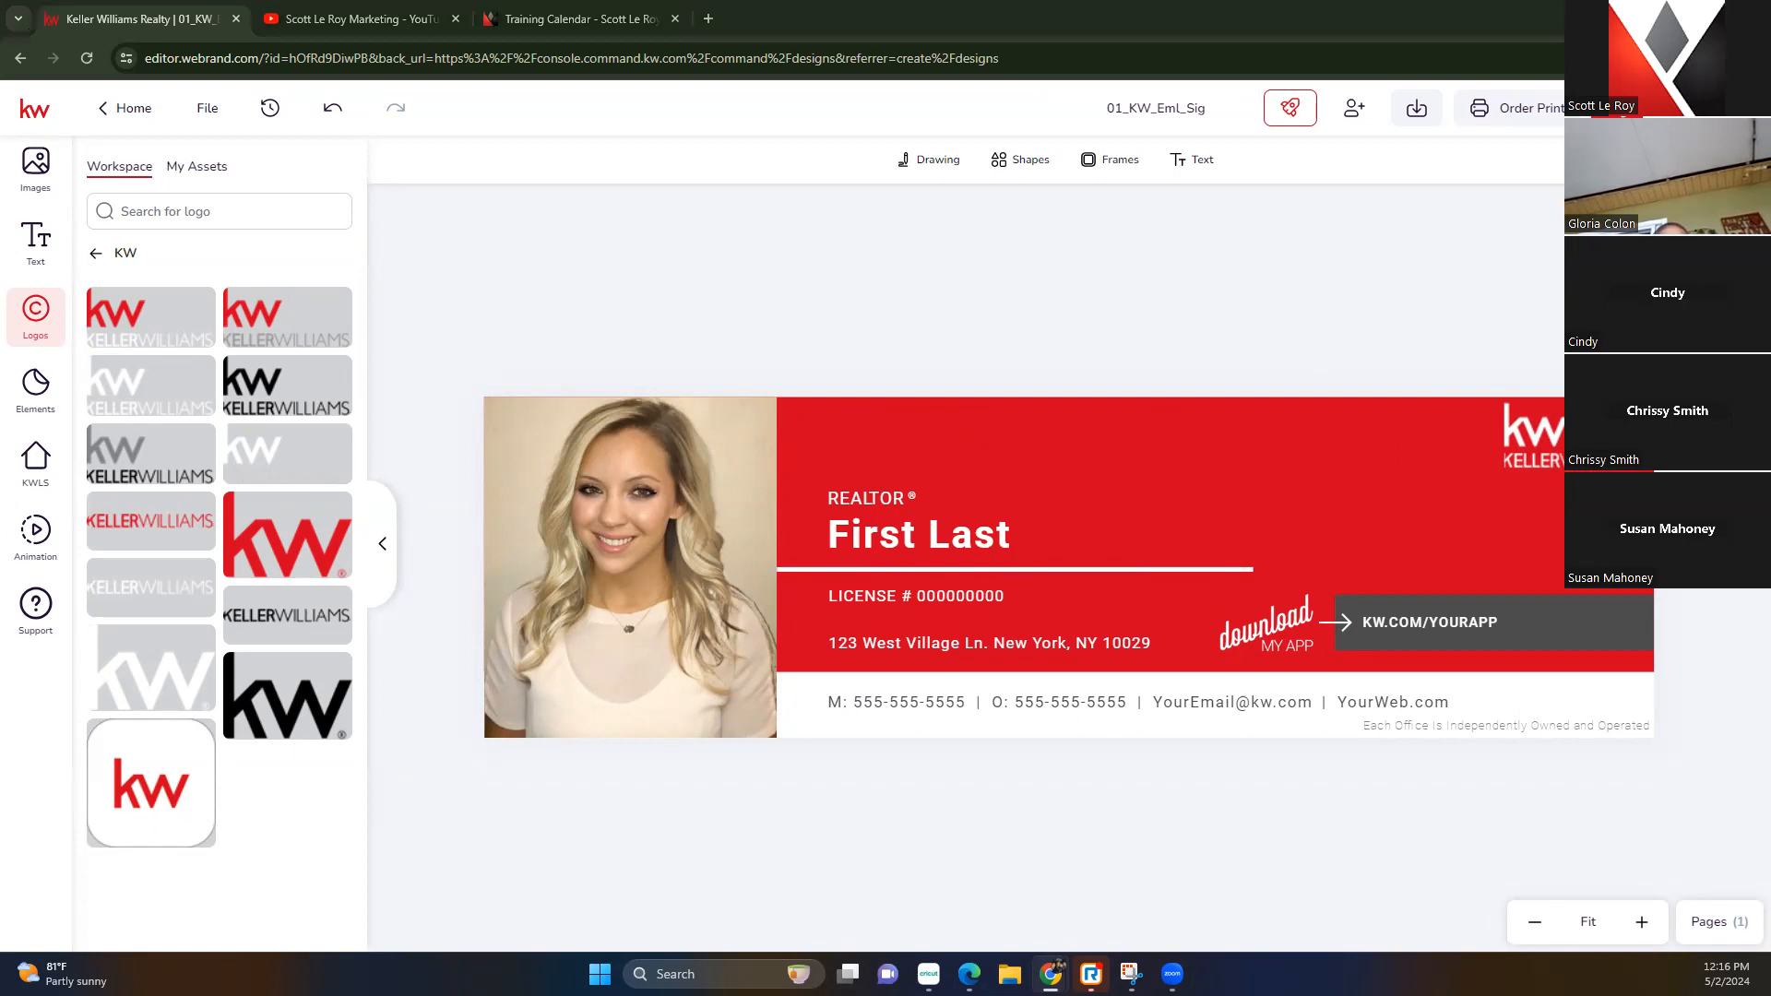
# Replace First Last with the agent's first name, move it above REALTOR, and set Dancing Script
pyautogui.doubleClick(878, 536)
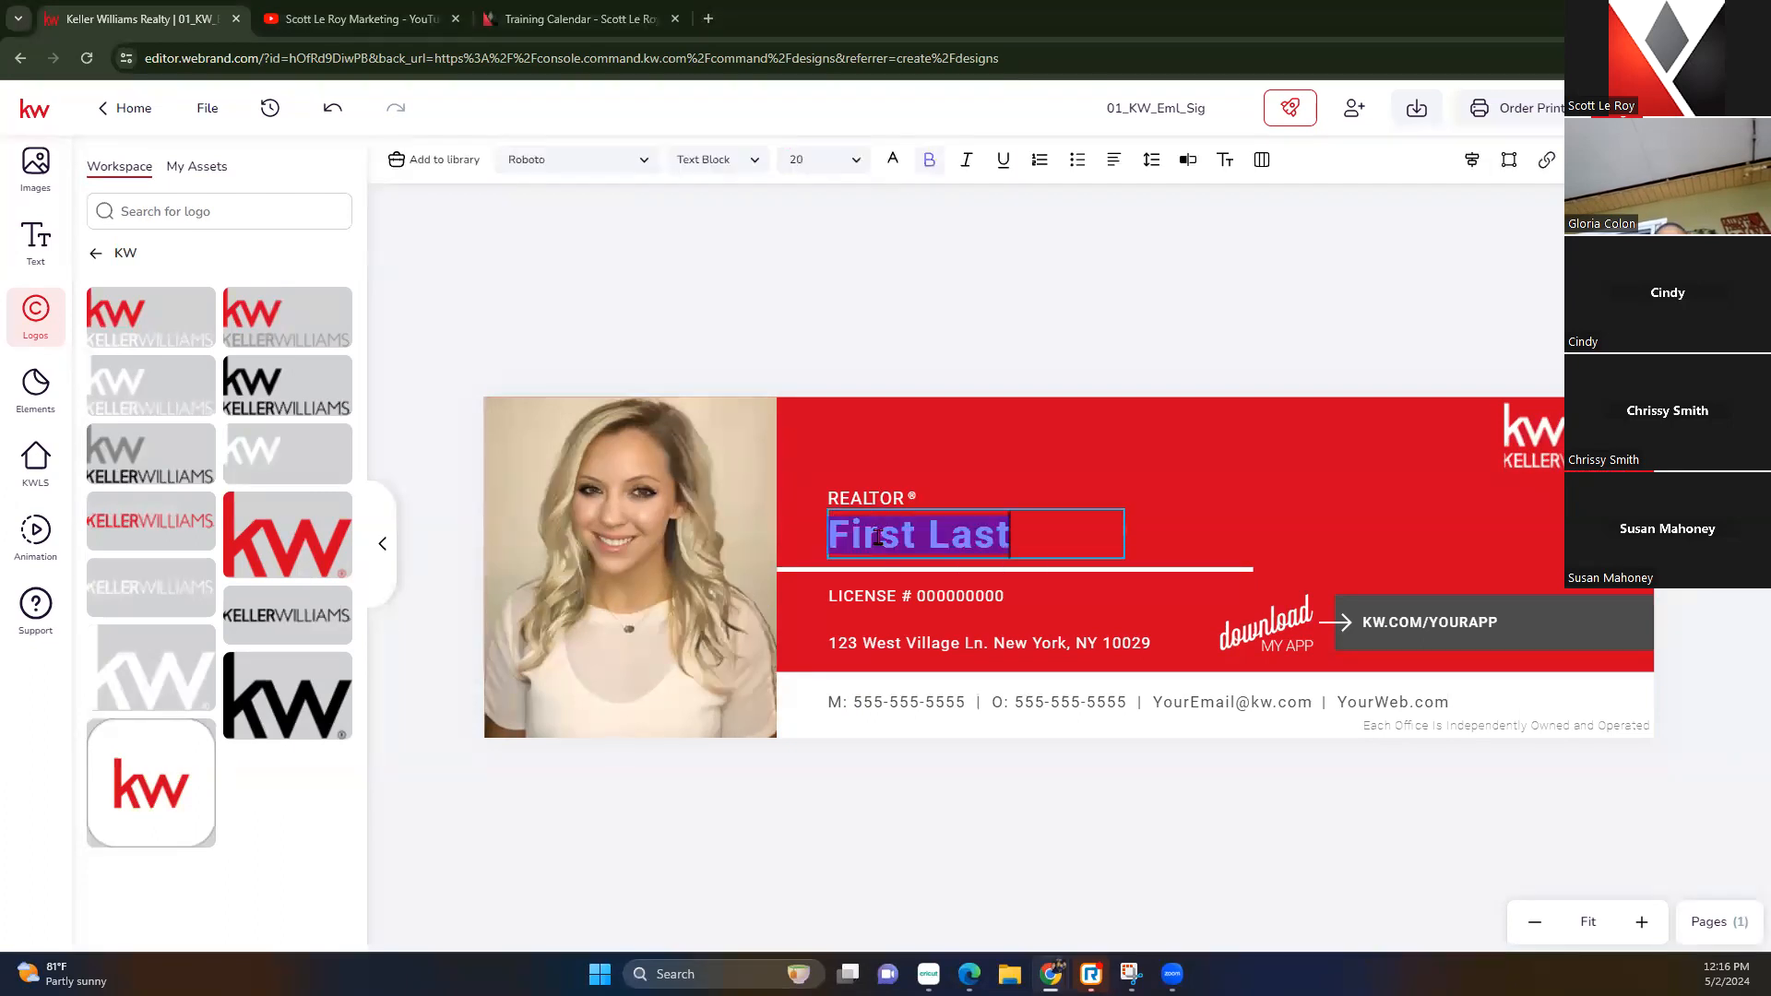
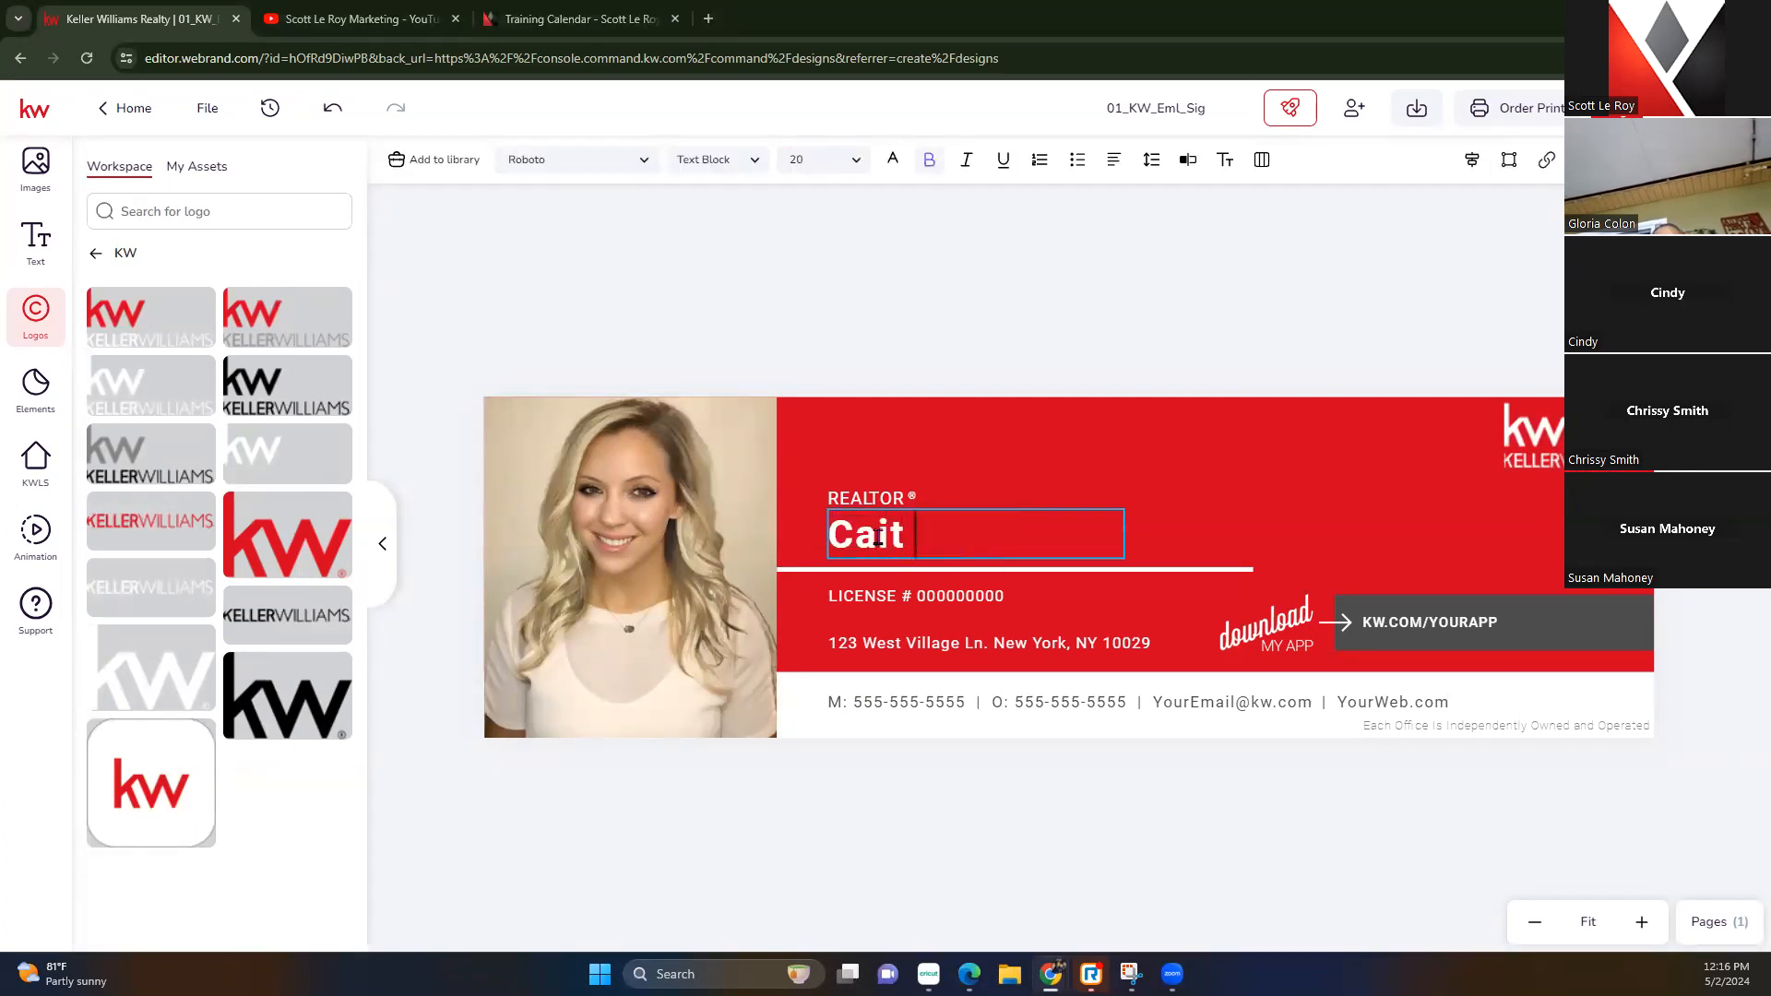
pyautogui.moveTo(936, 535); pyautogui.dragTo(933, 458)
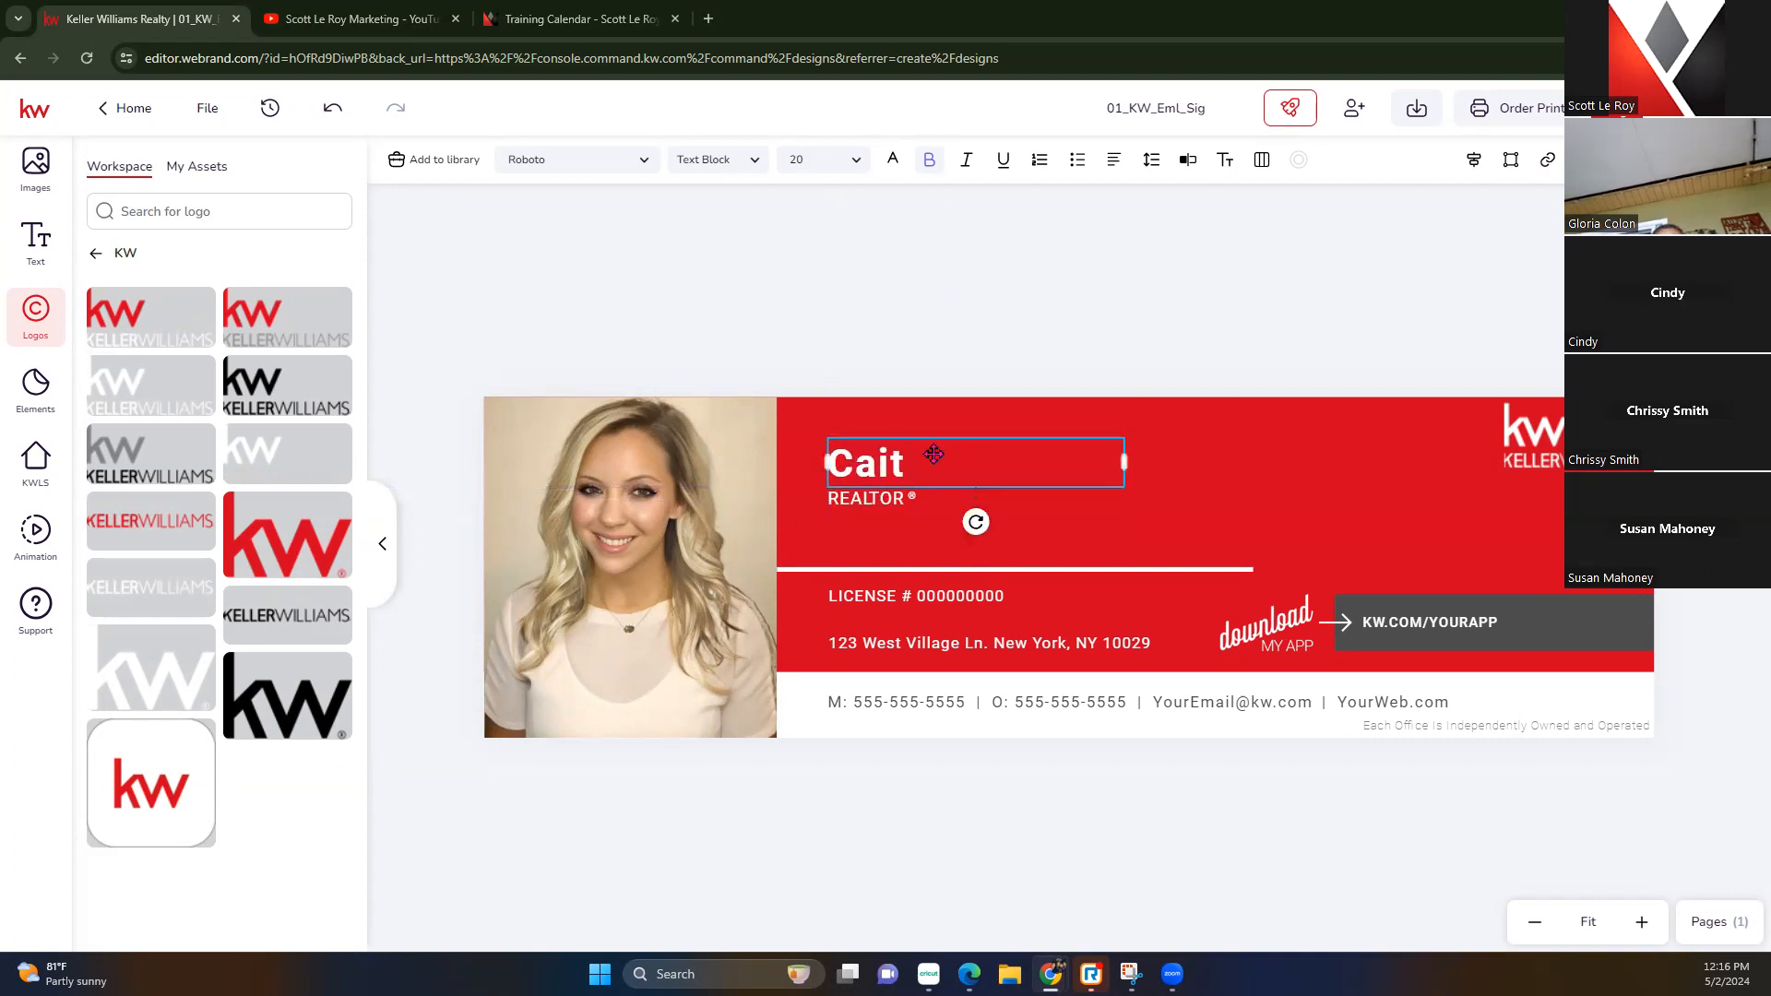
pyautogui.click(646, 162)
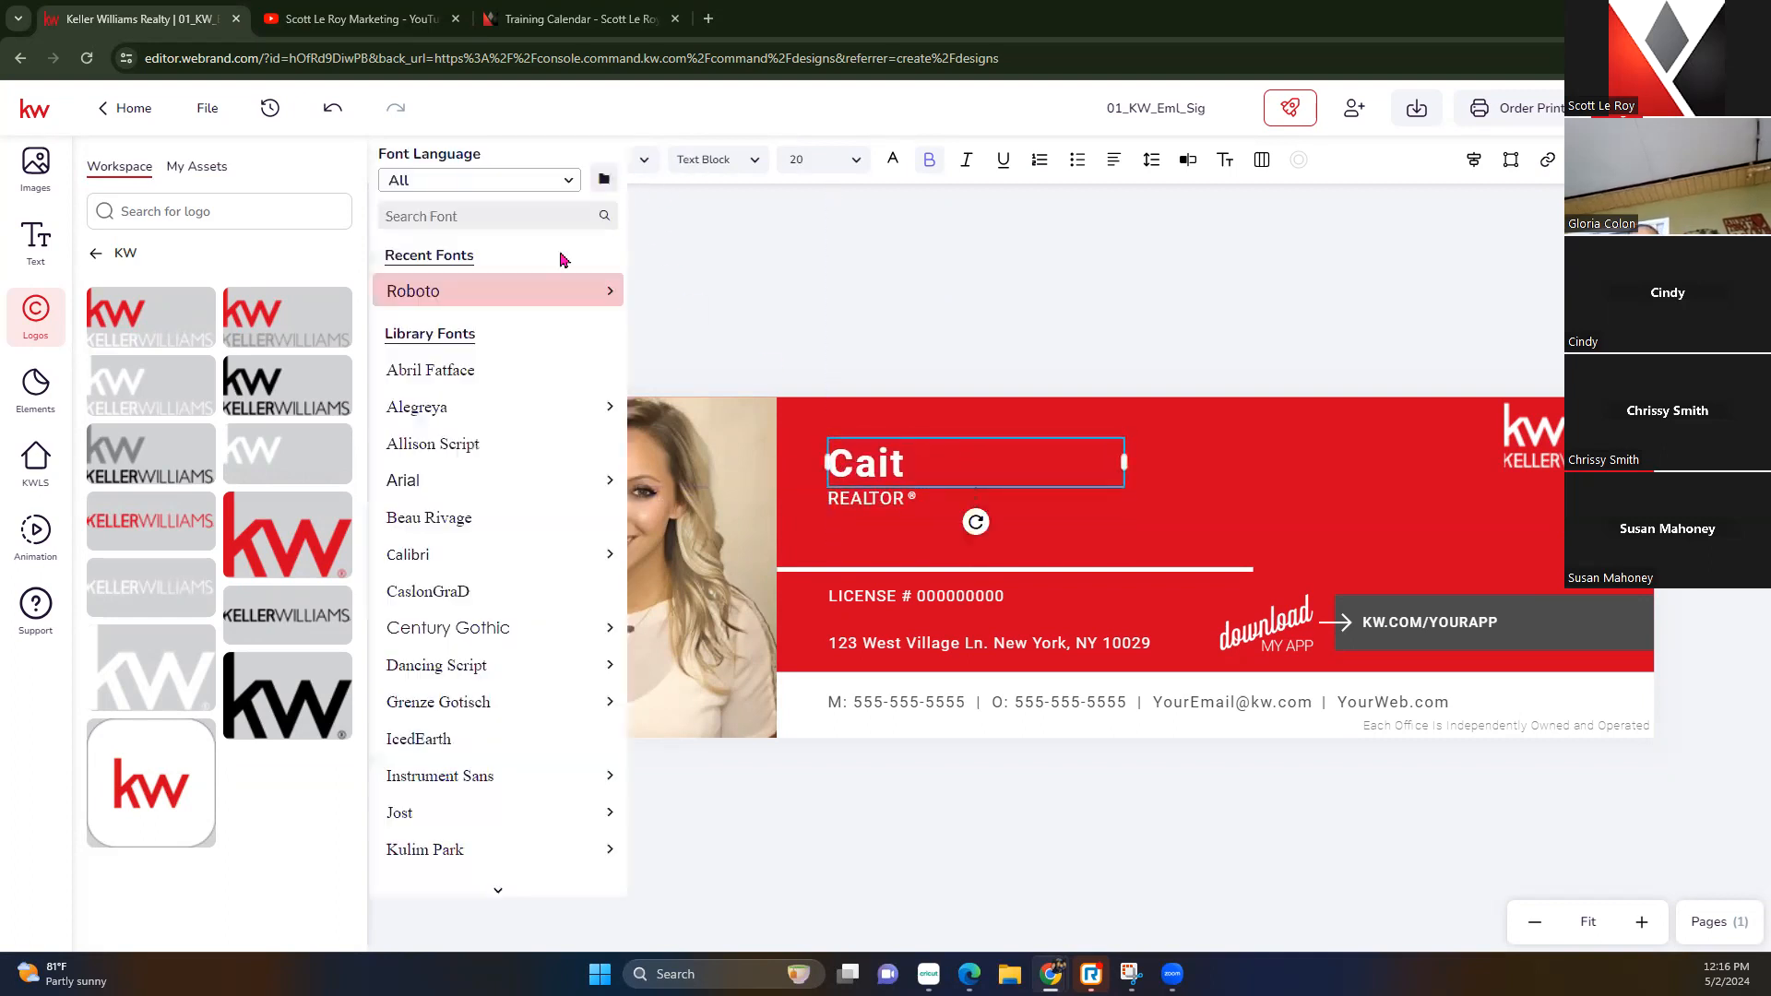
pyautogui.click(475, 666)
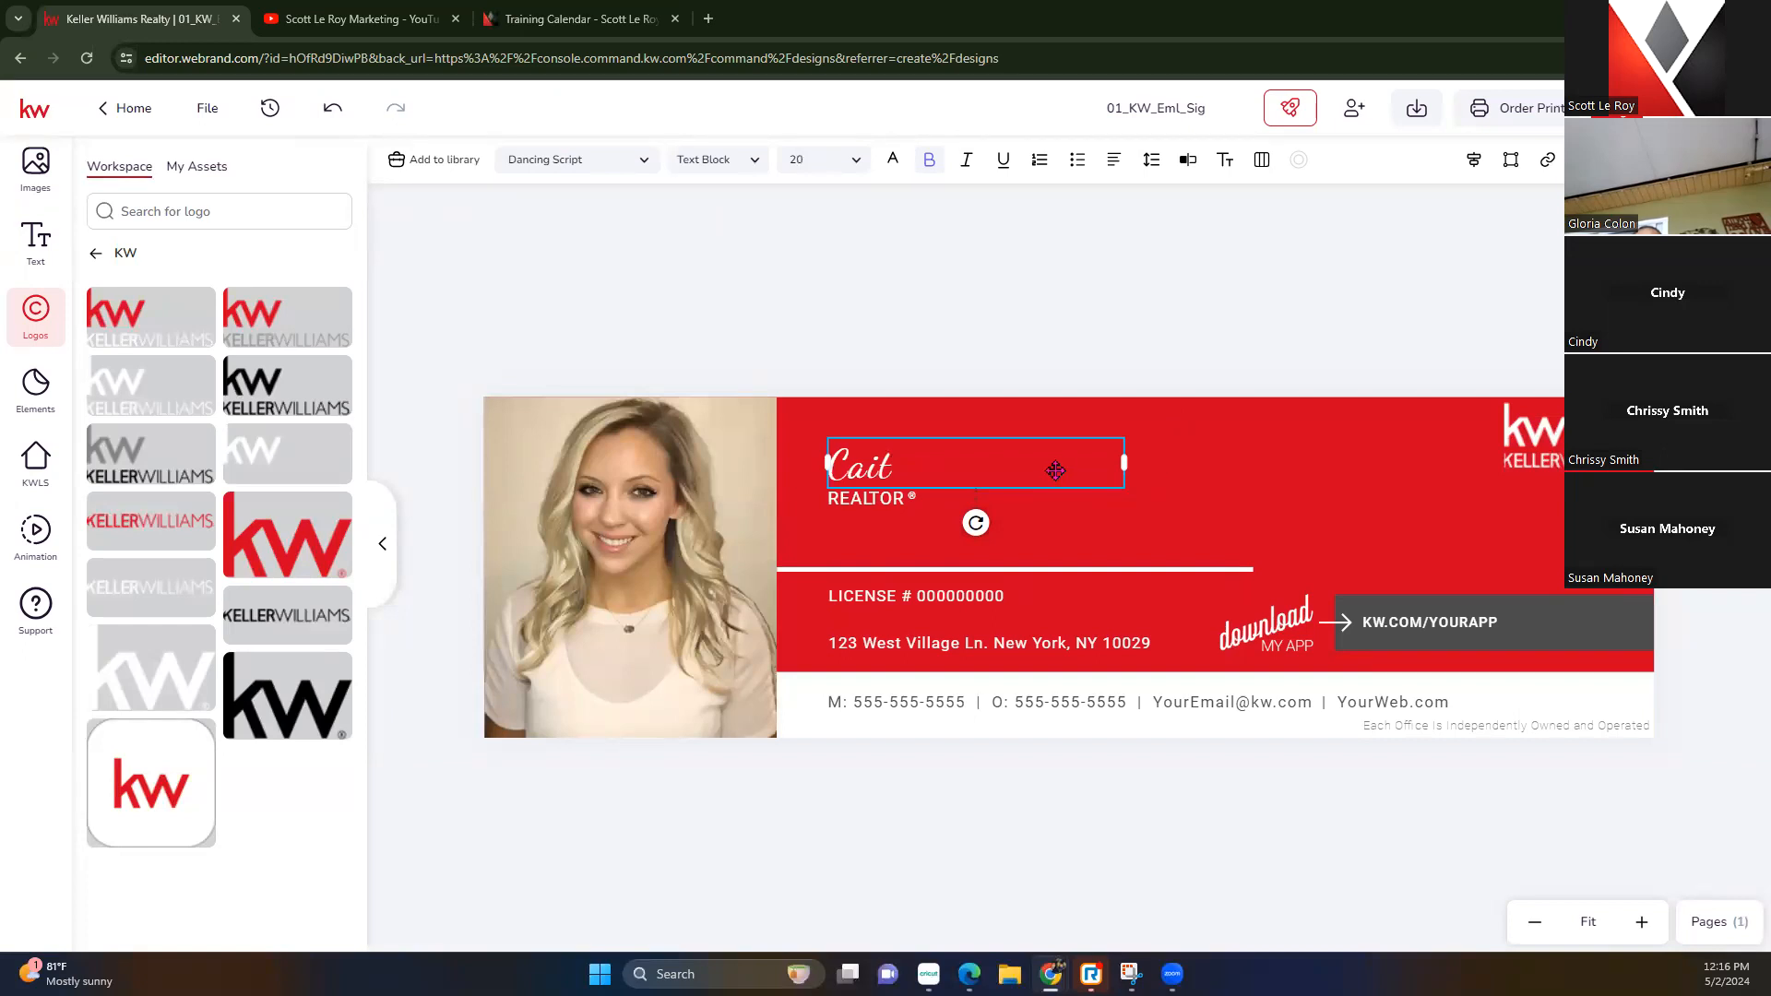
# Add the agent's surname after the first name in the name box
pyautogui.click(1009, 462)
pyautogui.doubleClick(926, 468)
pyautogui.click(926, 468)
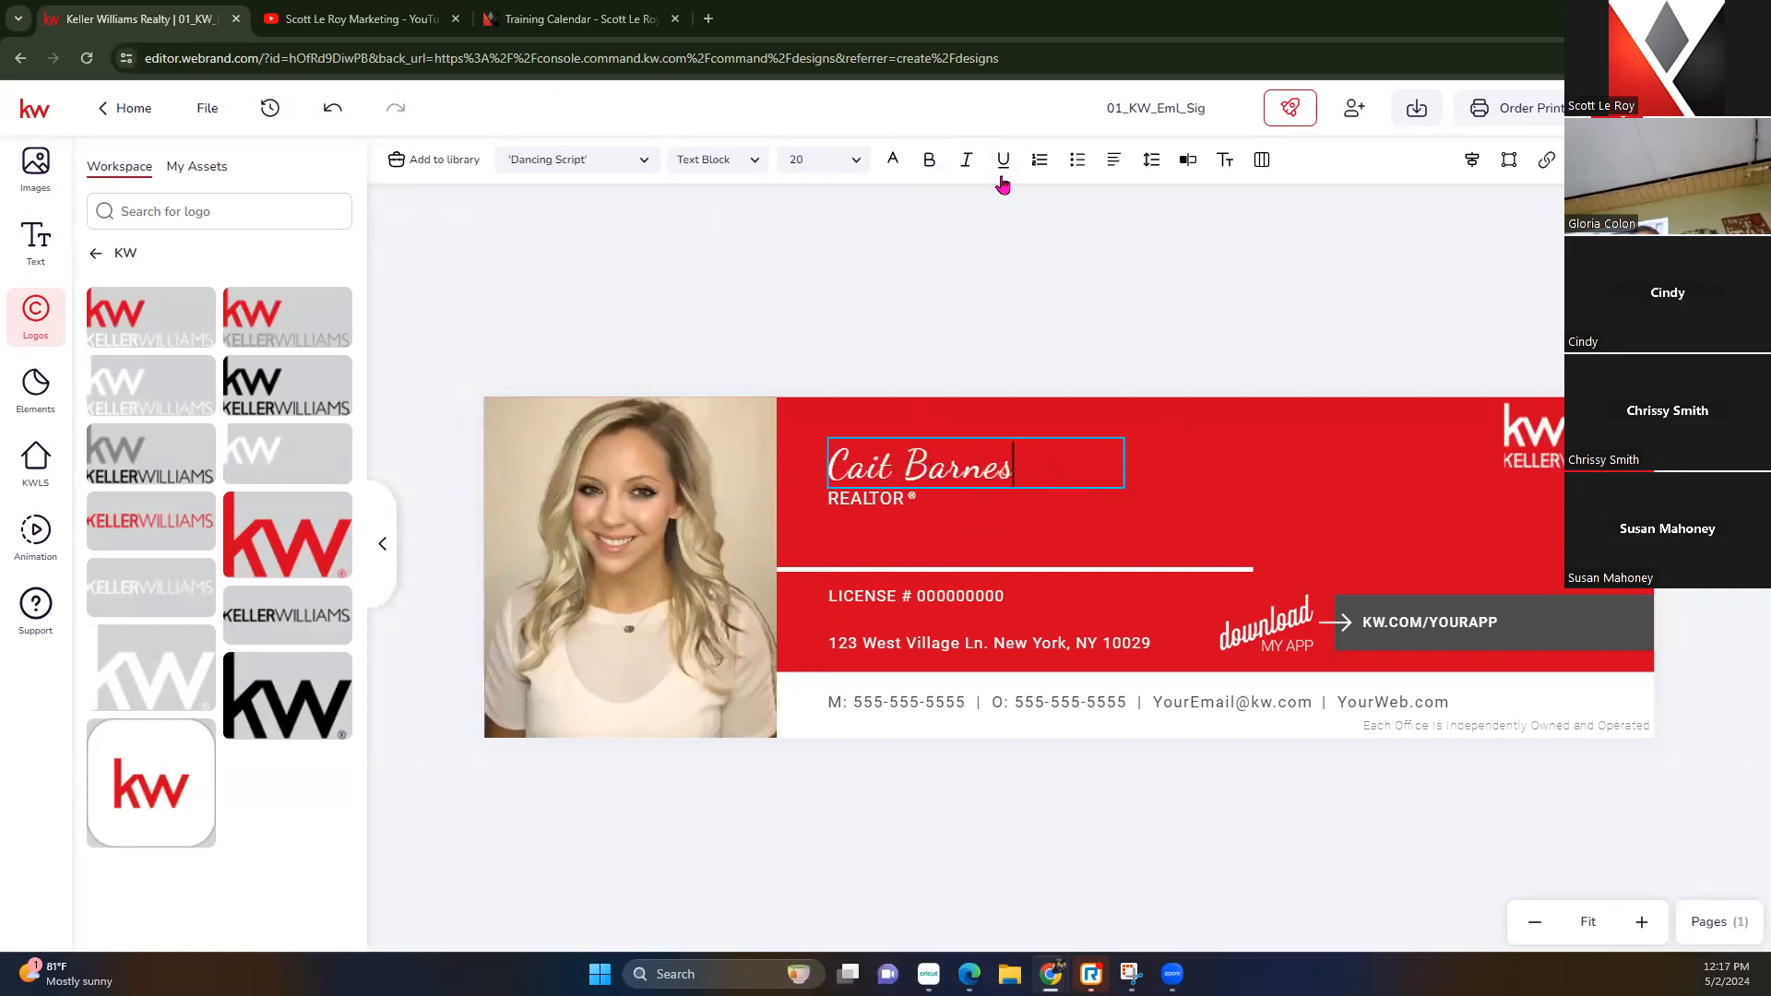
pyautogui.click(950, 497)
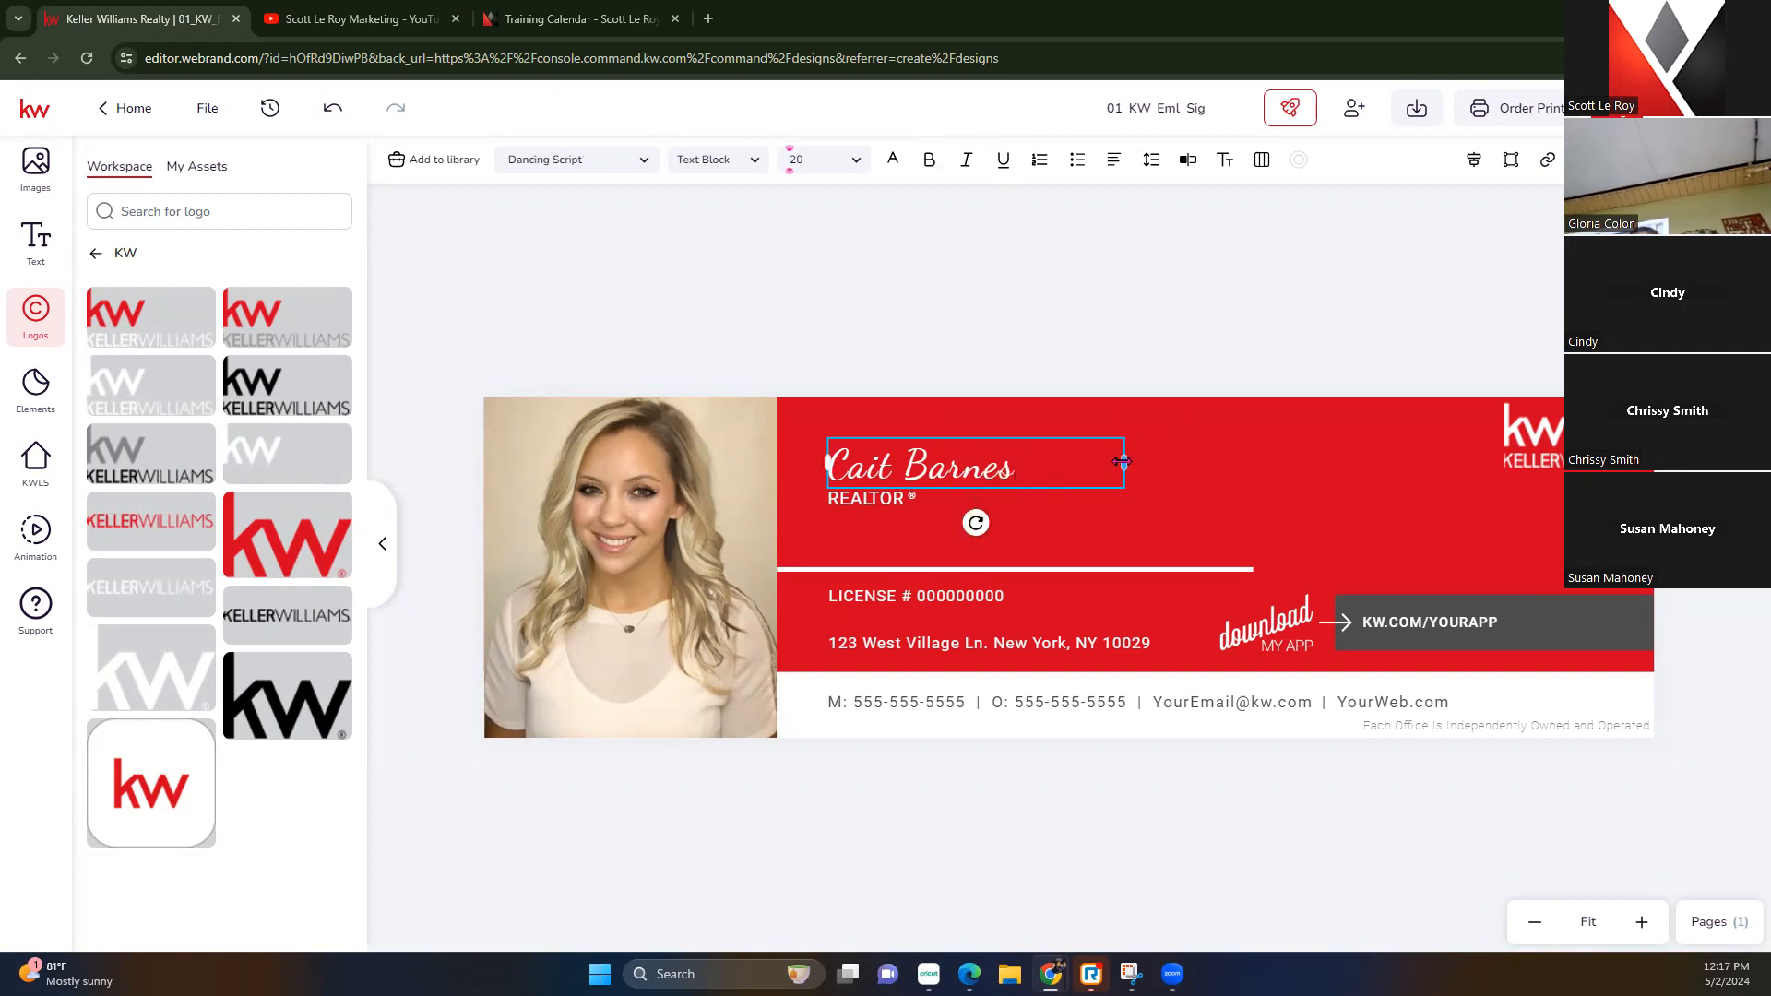
# Enlarge the name to size 28, position it above REALTOR, and raise the divider beneath it
pyautogui.click(854, 160)
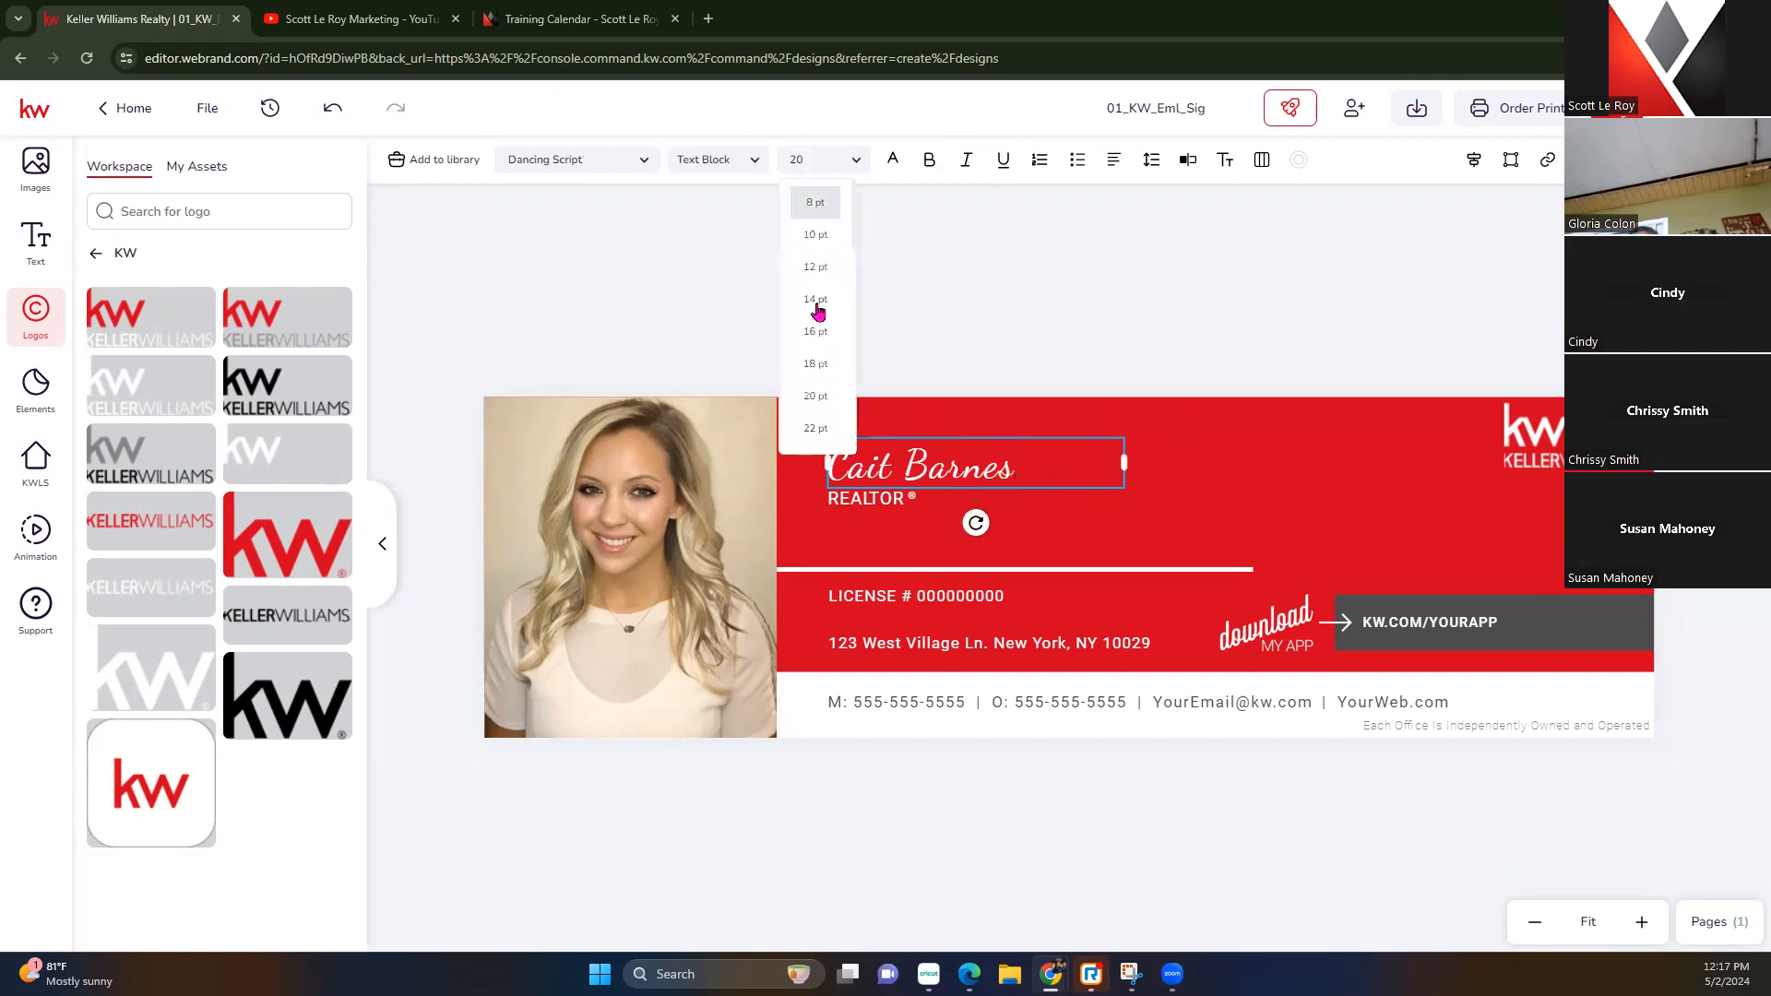
pyautogui.click(817, 433)
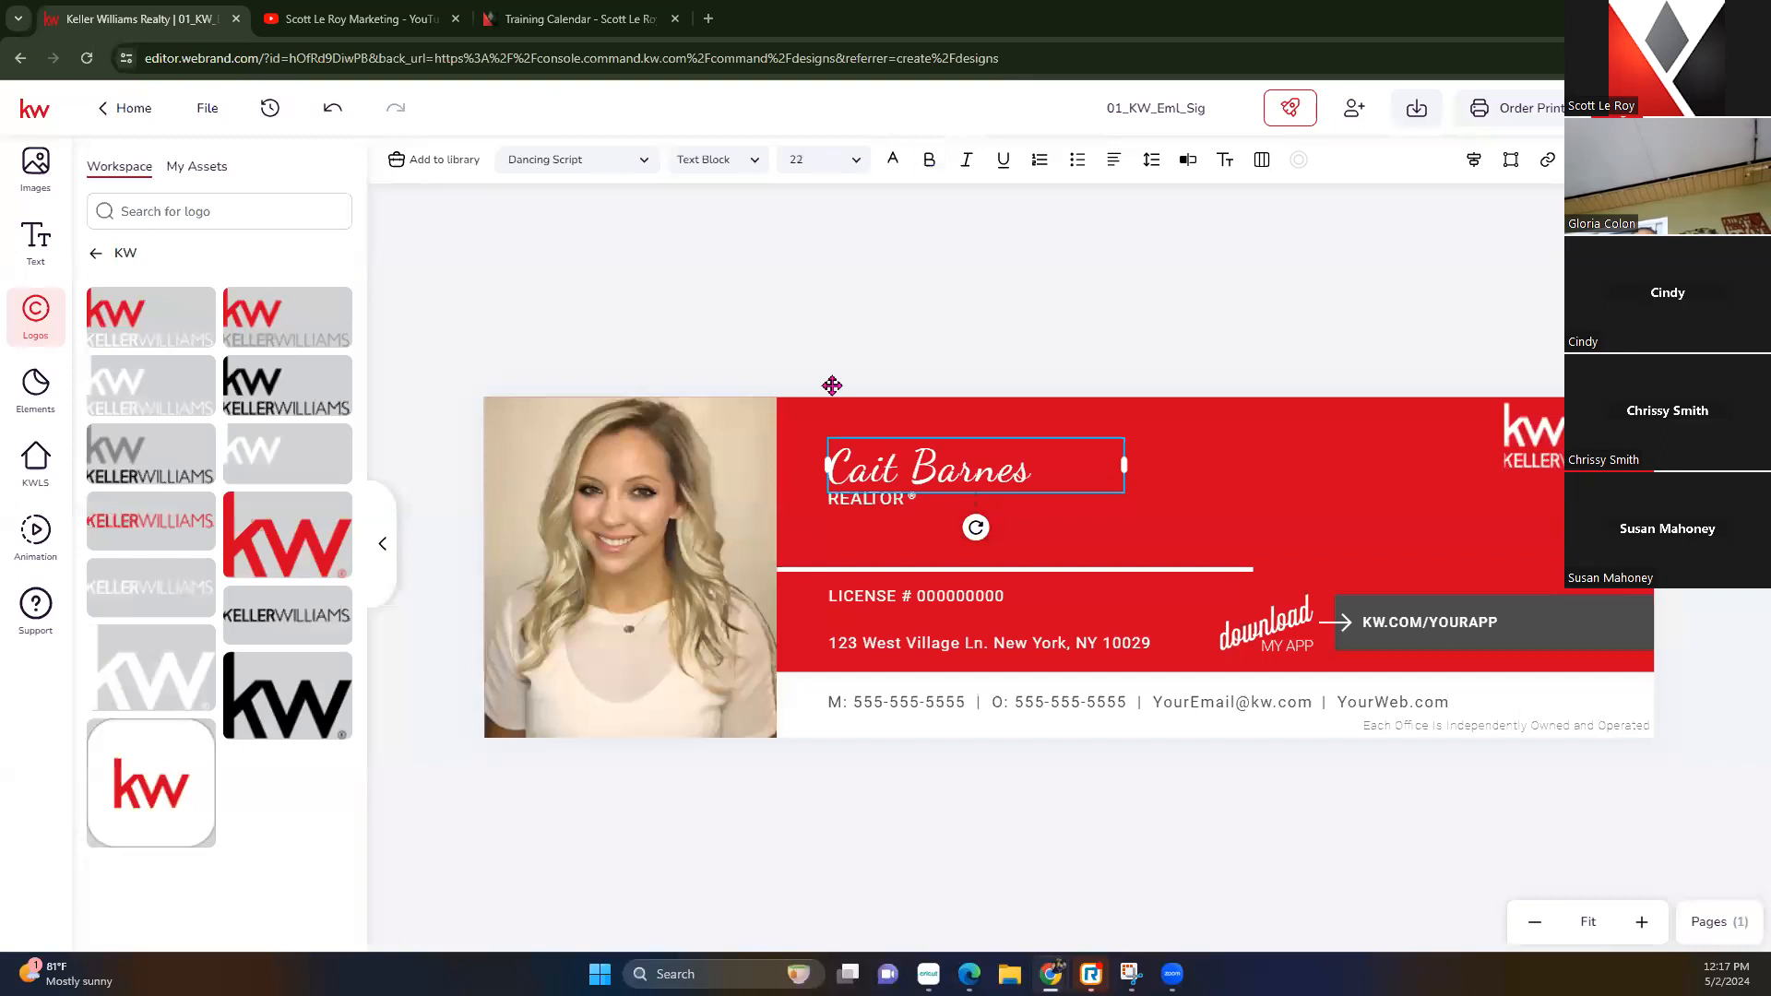
pyautogui.click(843, 162)
pyautogui.click(817, 349)
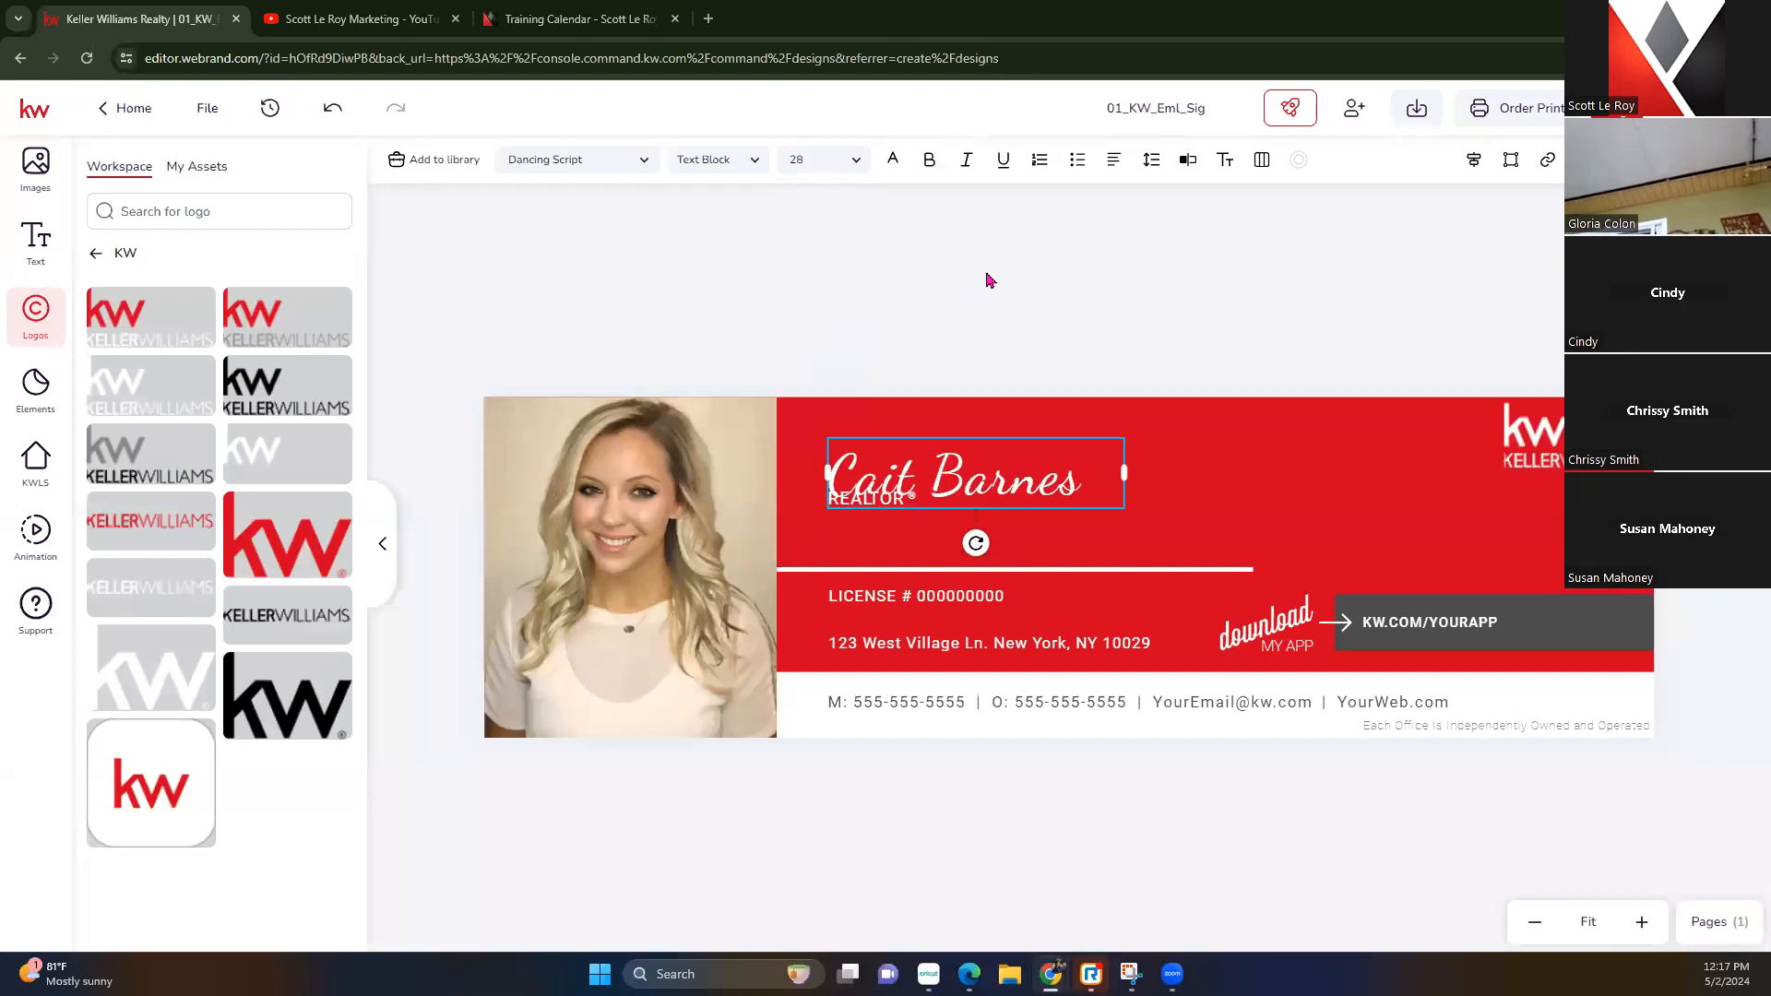
pyautogui.click(994, 332)
pyautogui.moveTo(1002, 486); pyautogui.dragTo(1005, 468)
pyautogui.click(993, 520)
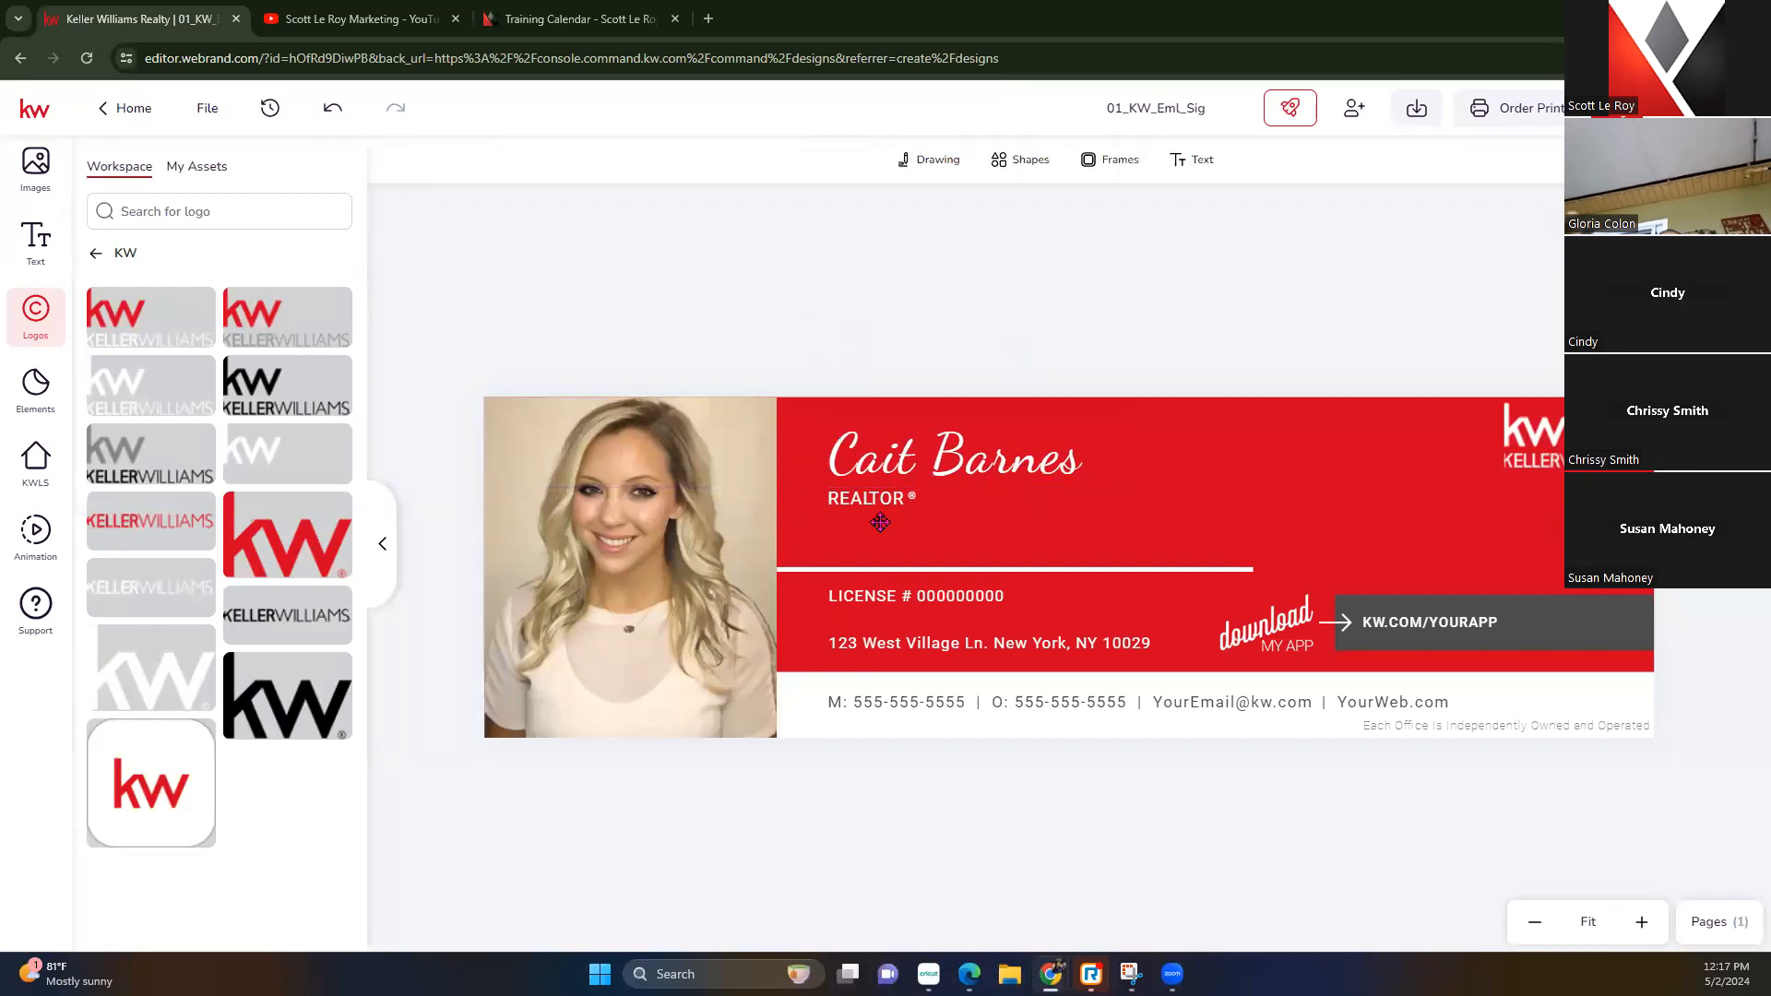
pyautogui.moveTo(881, 574); pyautogui.dragTo(887, 519)
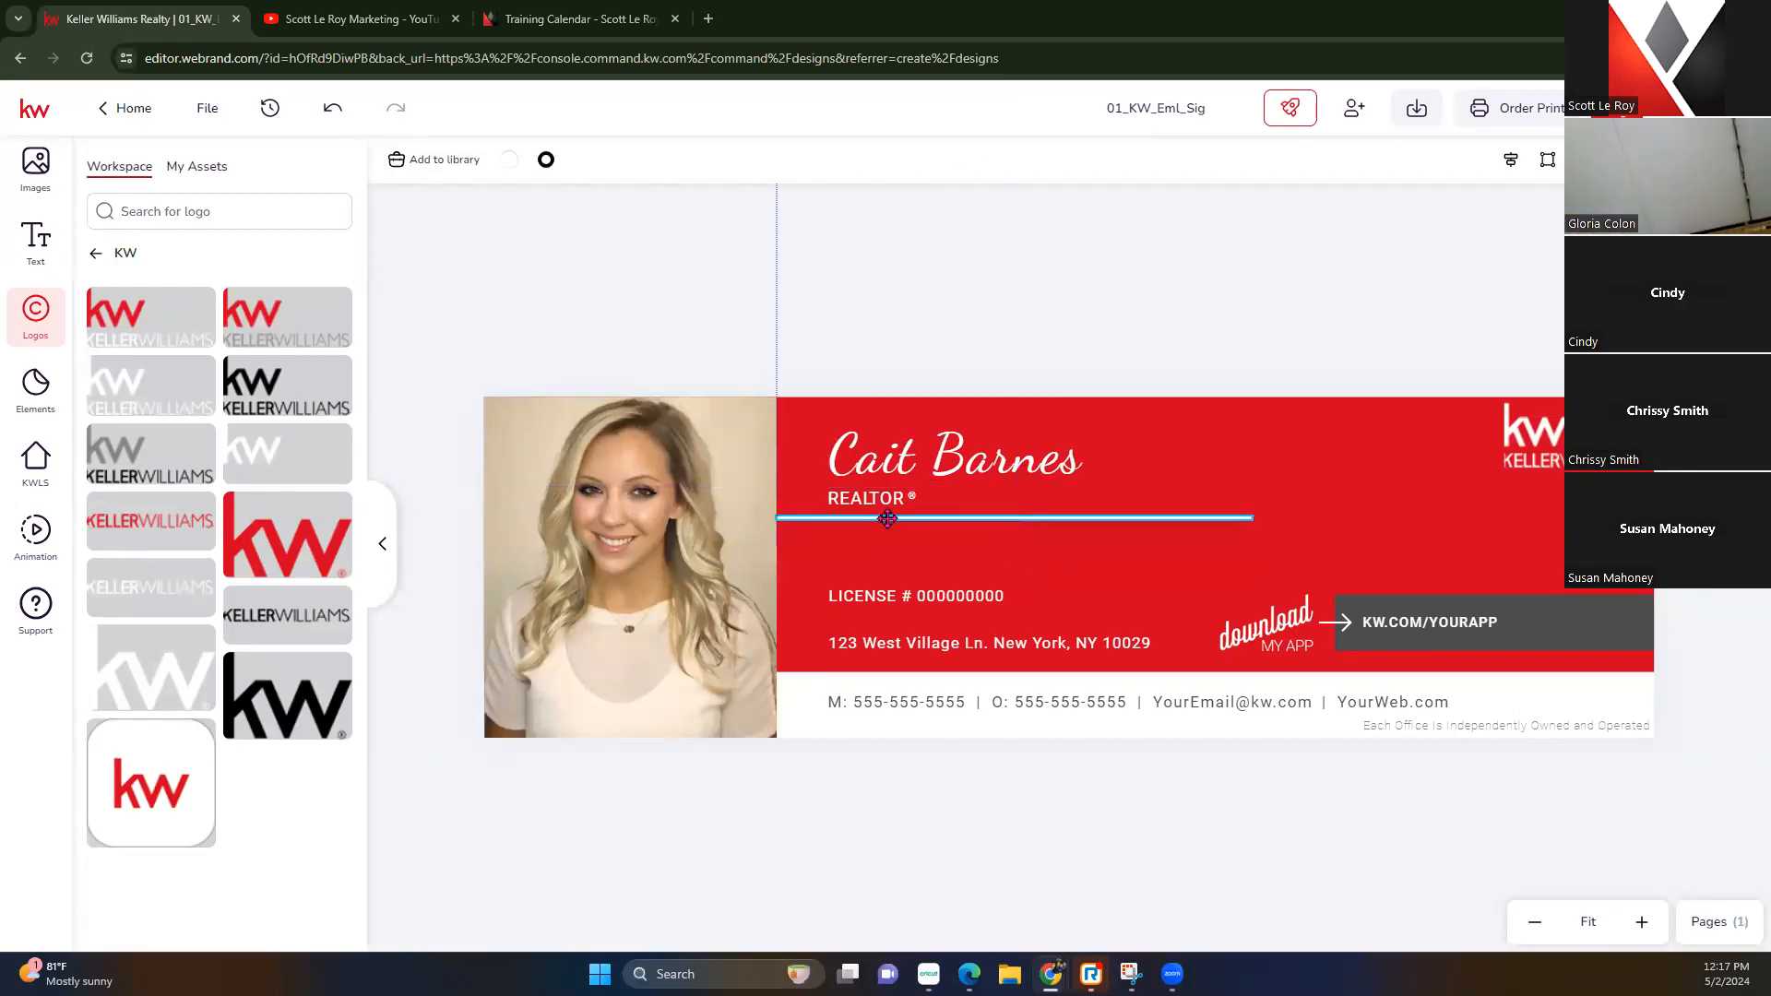
# Move the LICENSE # 000000000 text up beside REALTOR
pyautogui.click(897, 309)
pyautogui.click(902, 598)
pyautogui.moveTo(909, 599); pyautogui.dragTo(999, 501)
pyautogui.click(1082, 290)
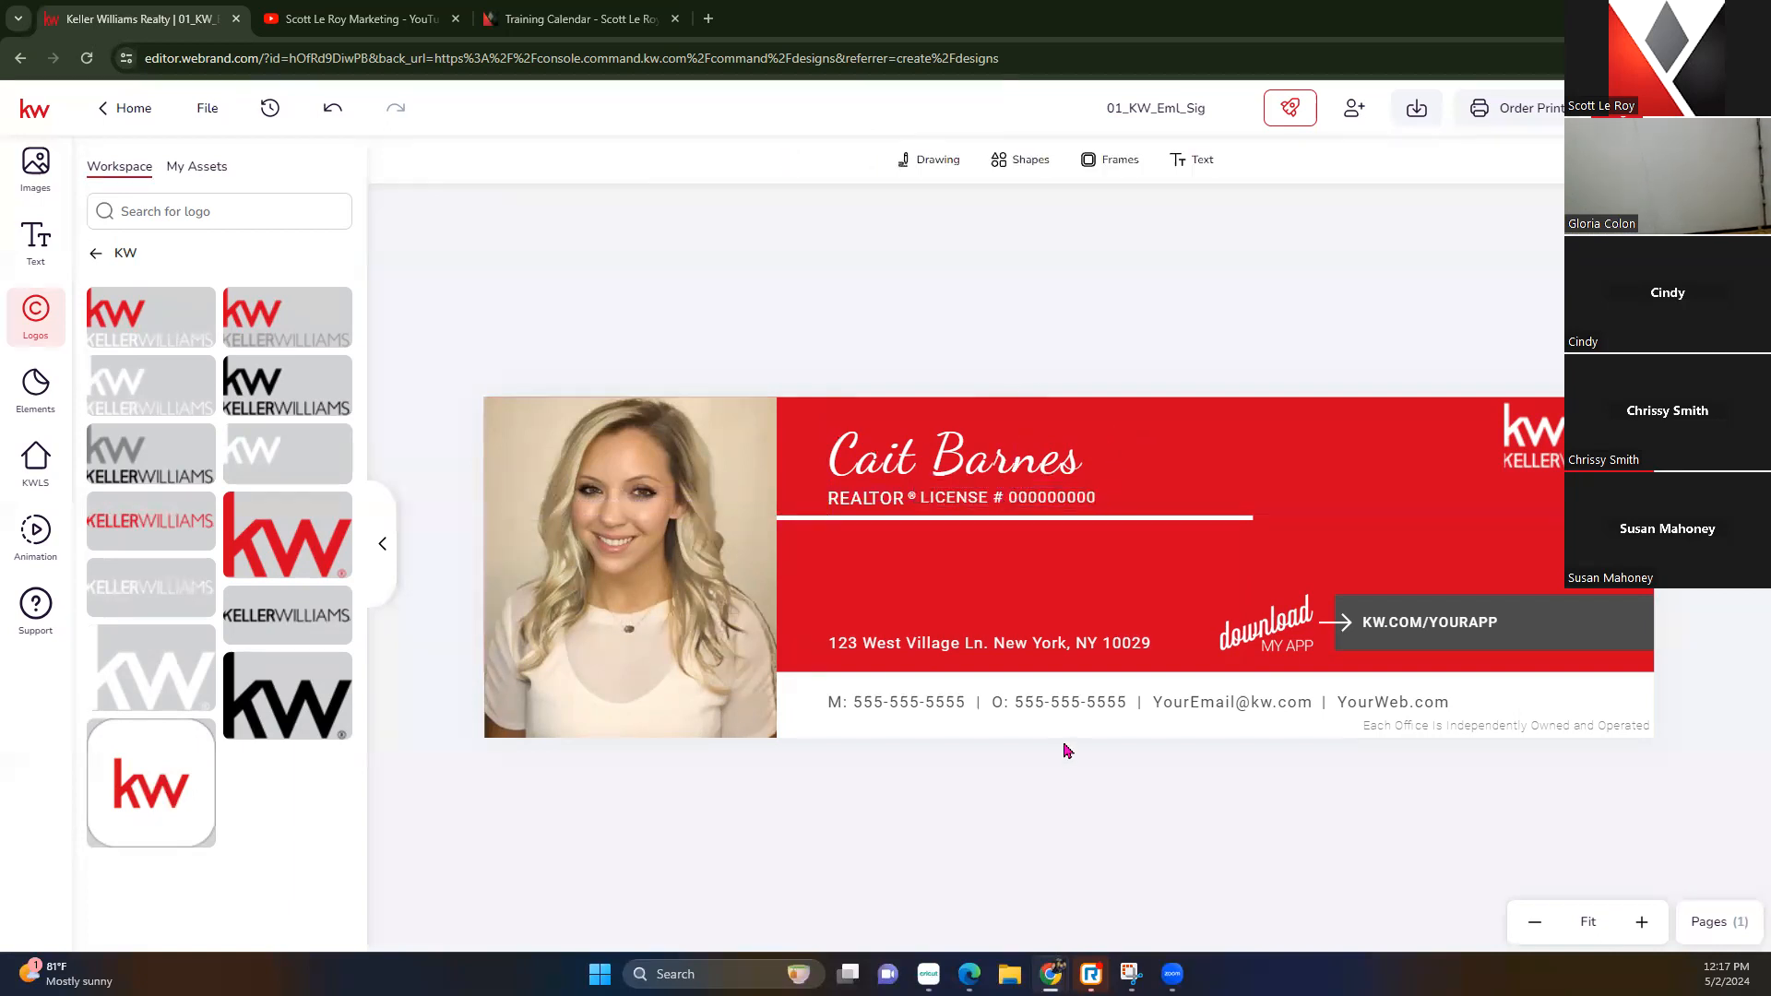
# Prefix the license with a '|' bar, widen it to one line, and move the address under the divider
pyautogui.click(925, 497)
pyautogui.doubleClick(957, 502)
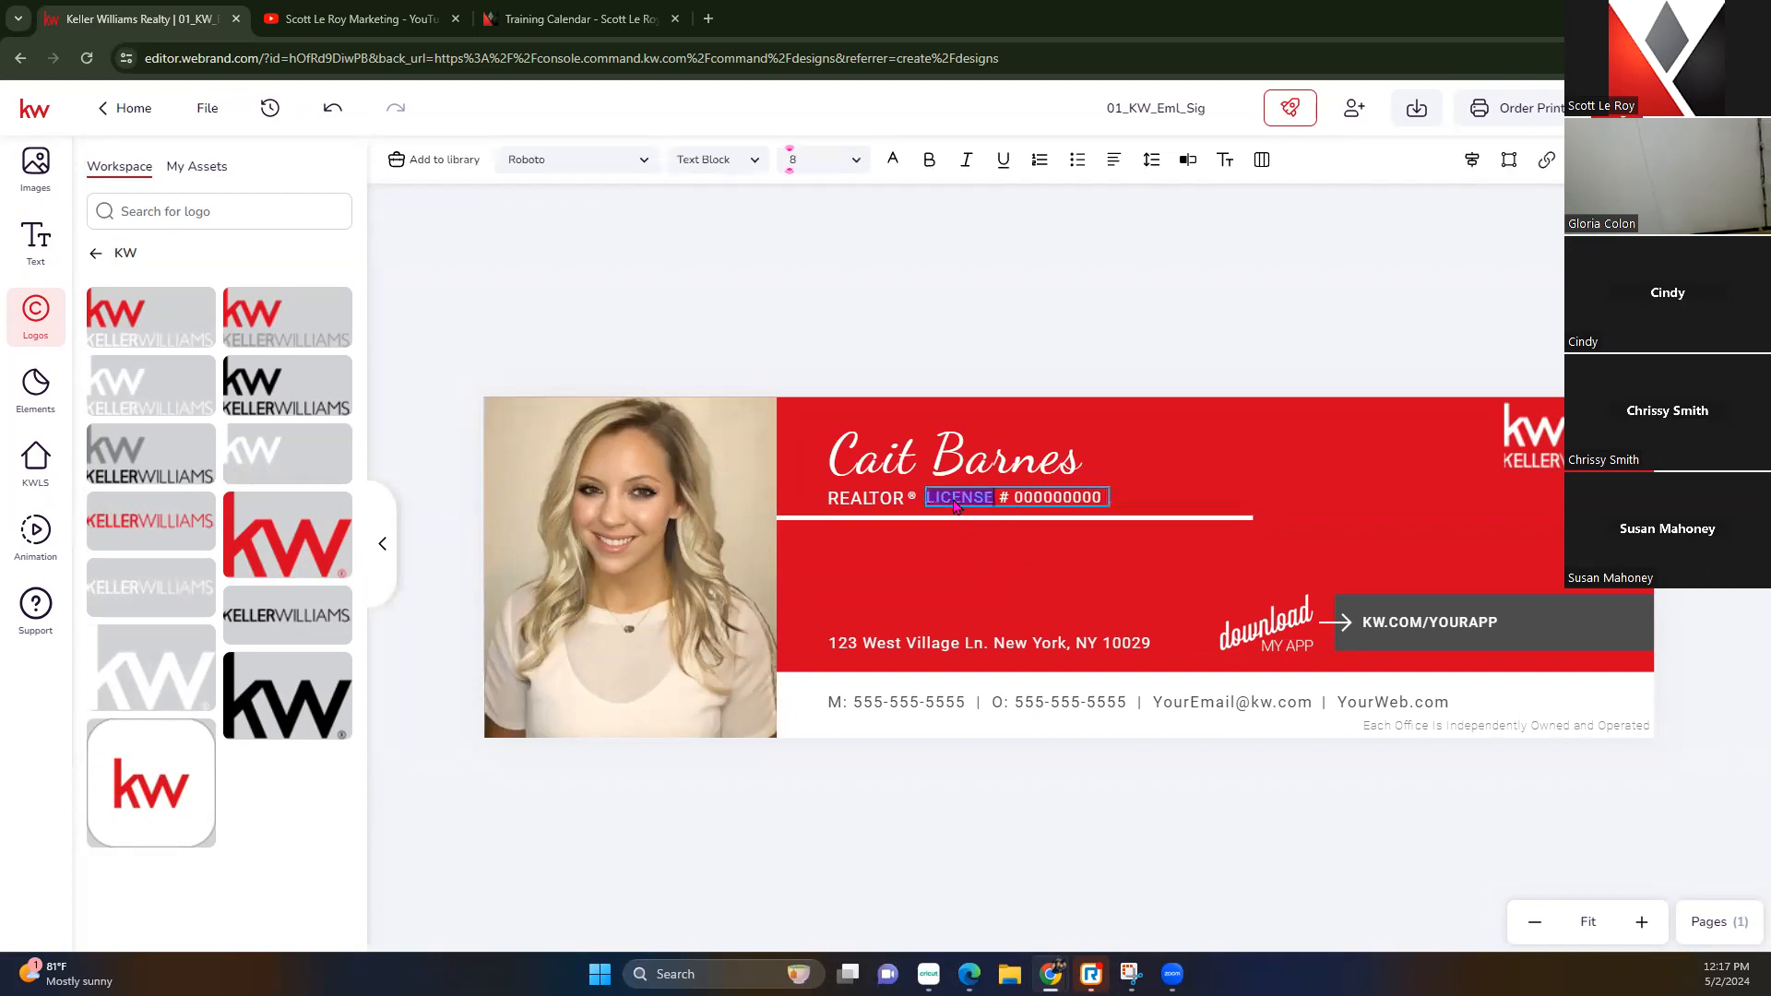
pyautogui.press('Left')
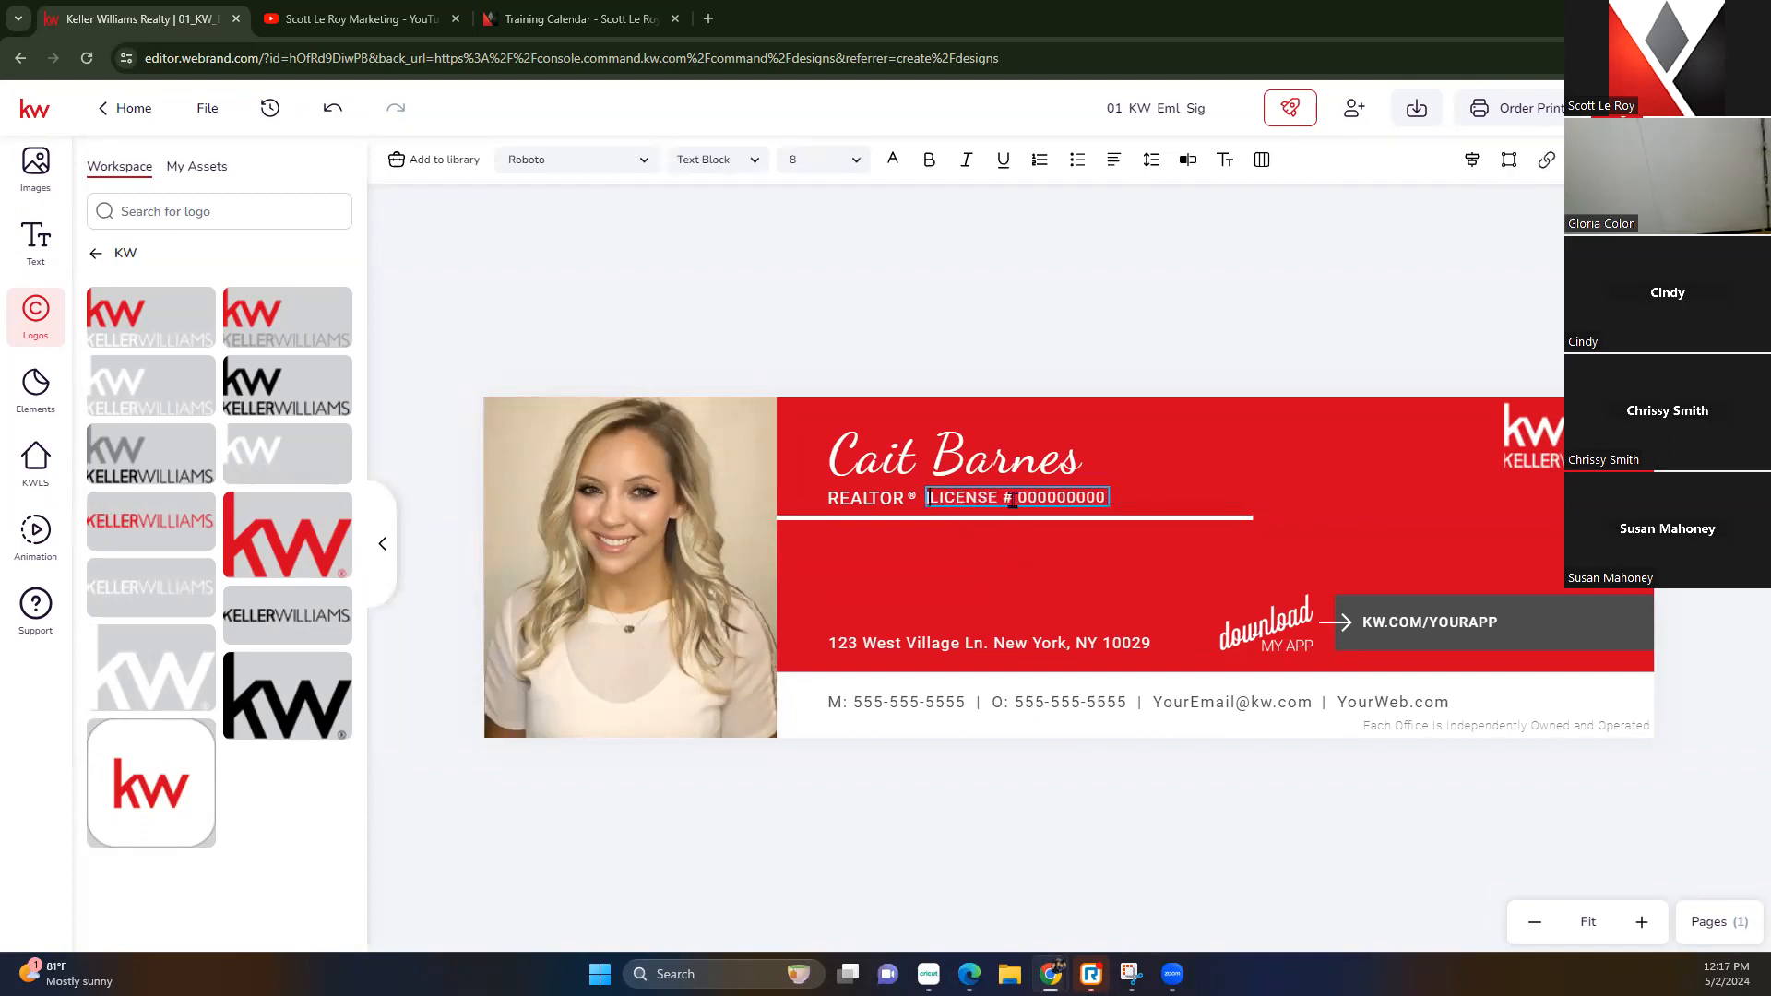
pyautogui.write('|')
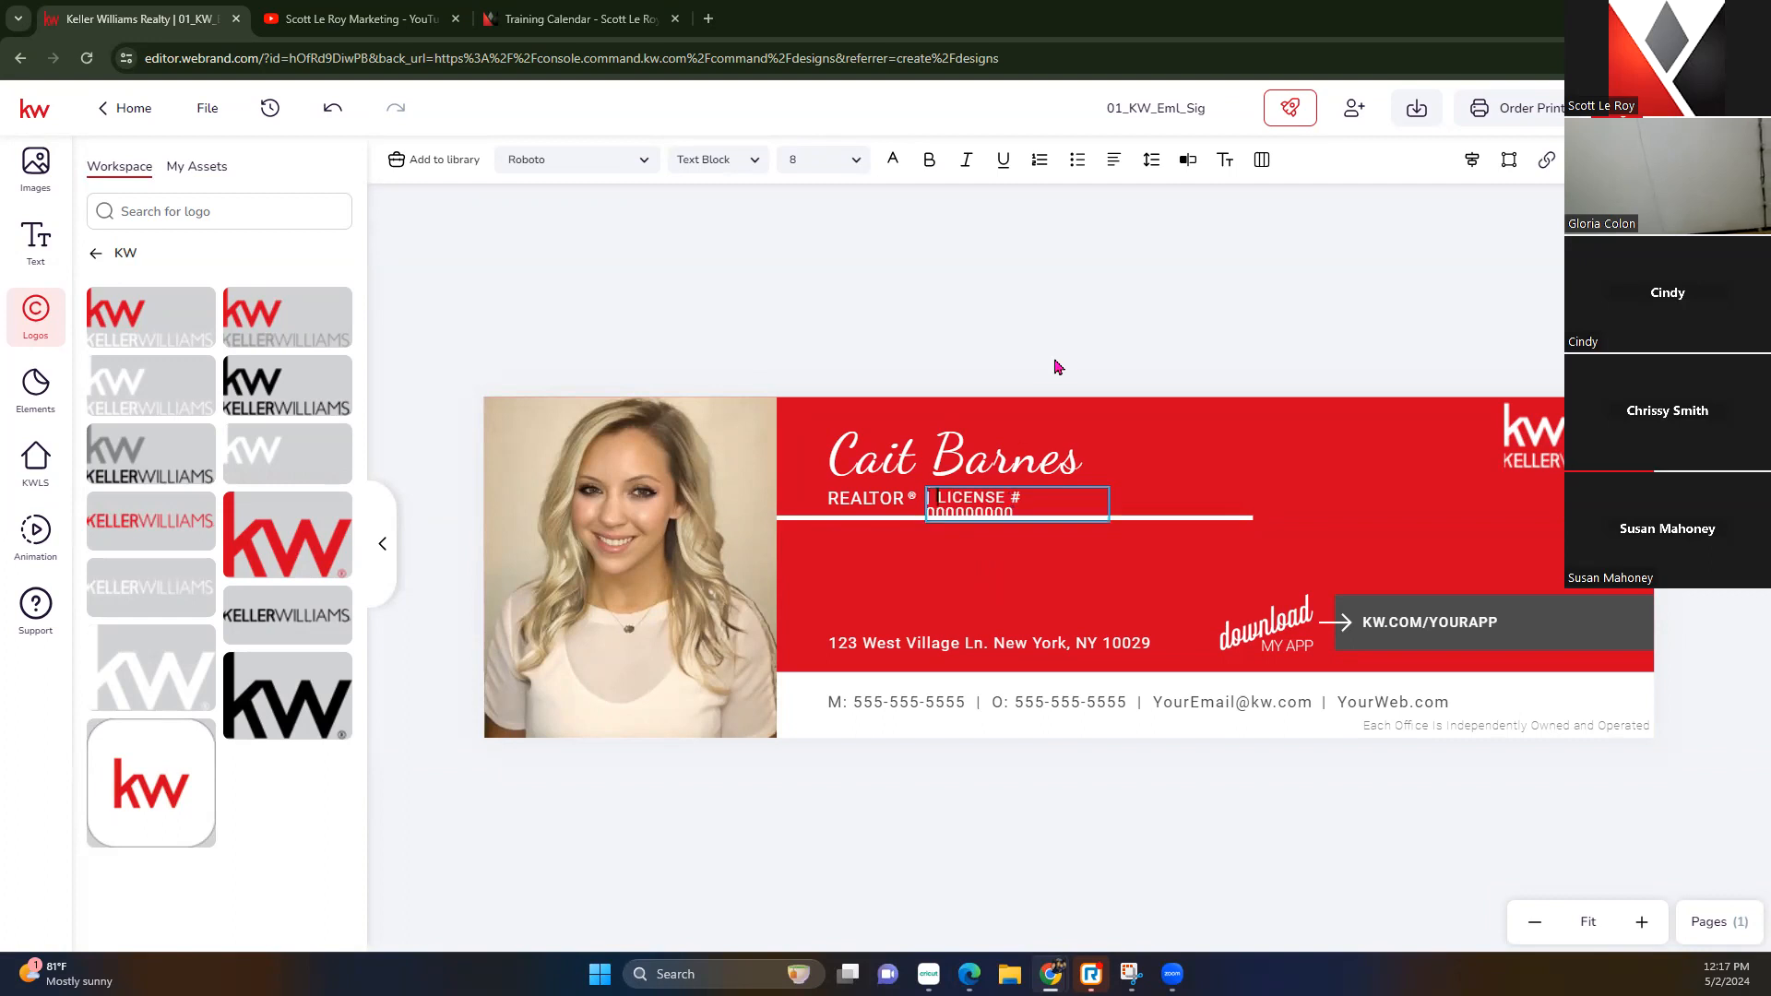
pyautogui.press('Escape')
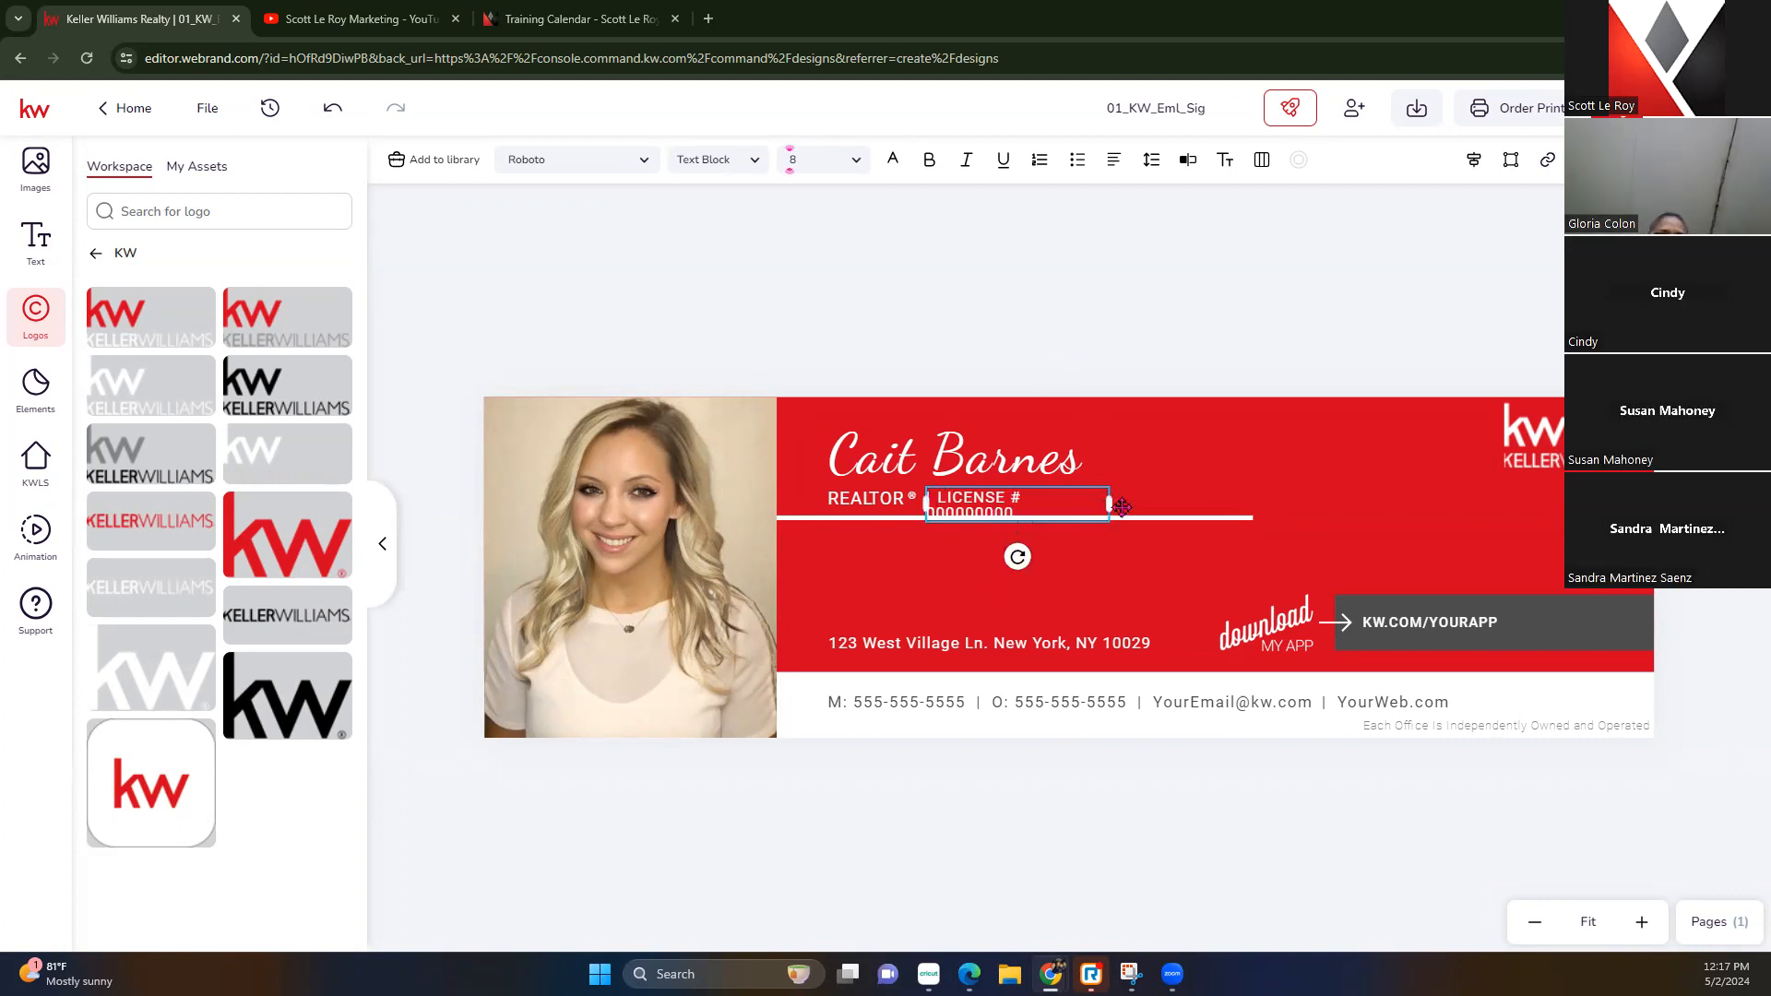
pyautogui.moveTo(1113, 503); pyautogui.dragTo(1153, 503)
pyautogui.click(1095, 349)
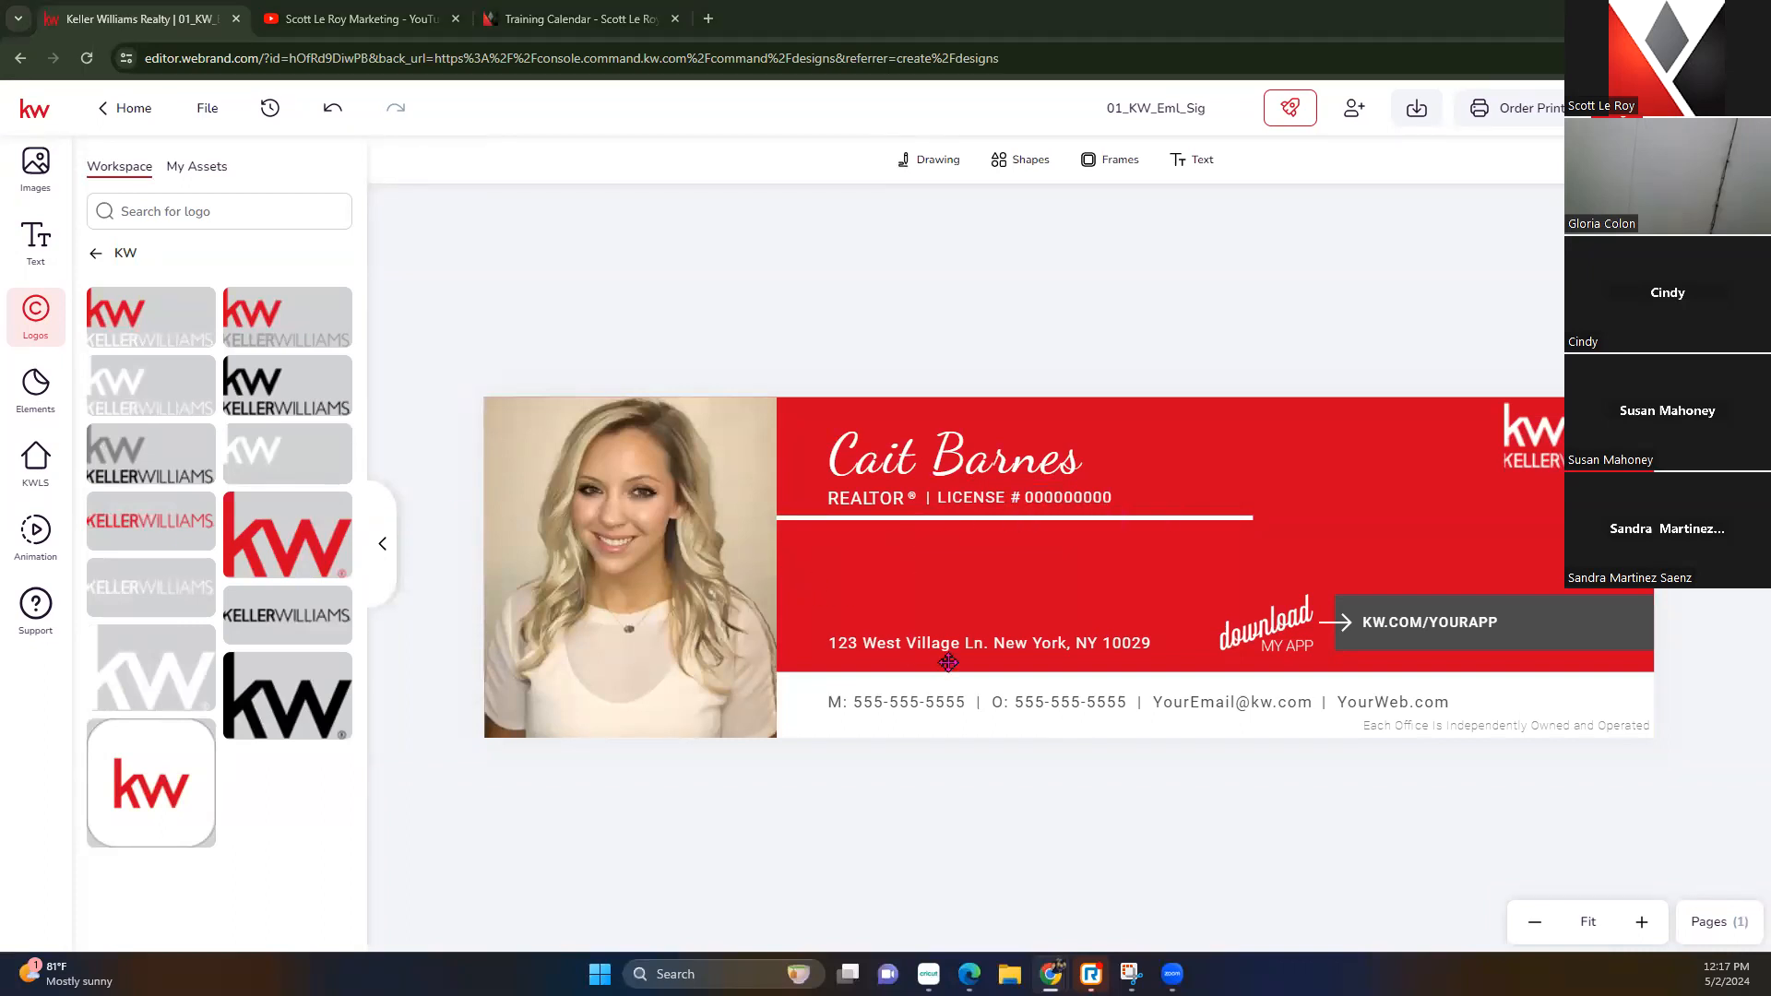
pyautogui.moveTo(975, 648); pyautogui.dragTo(993, 545)
# Change the address street to Main St, reading '123 Main St . New York, NY 10029', and save
pyautogui.click(994, 544)
pyautogui.doubleClick(1005, 540)
pyautogui.moveTo(861, 540); pyautogui.dragTo(948, 543)
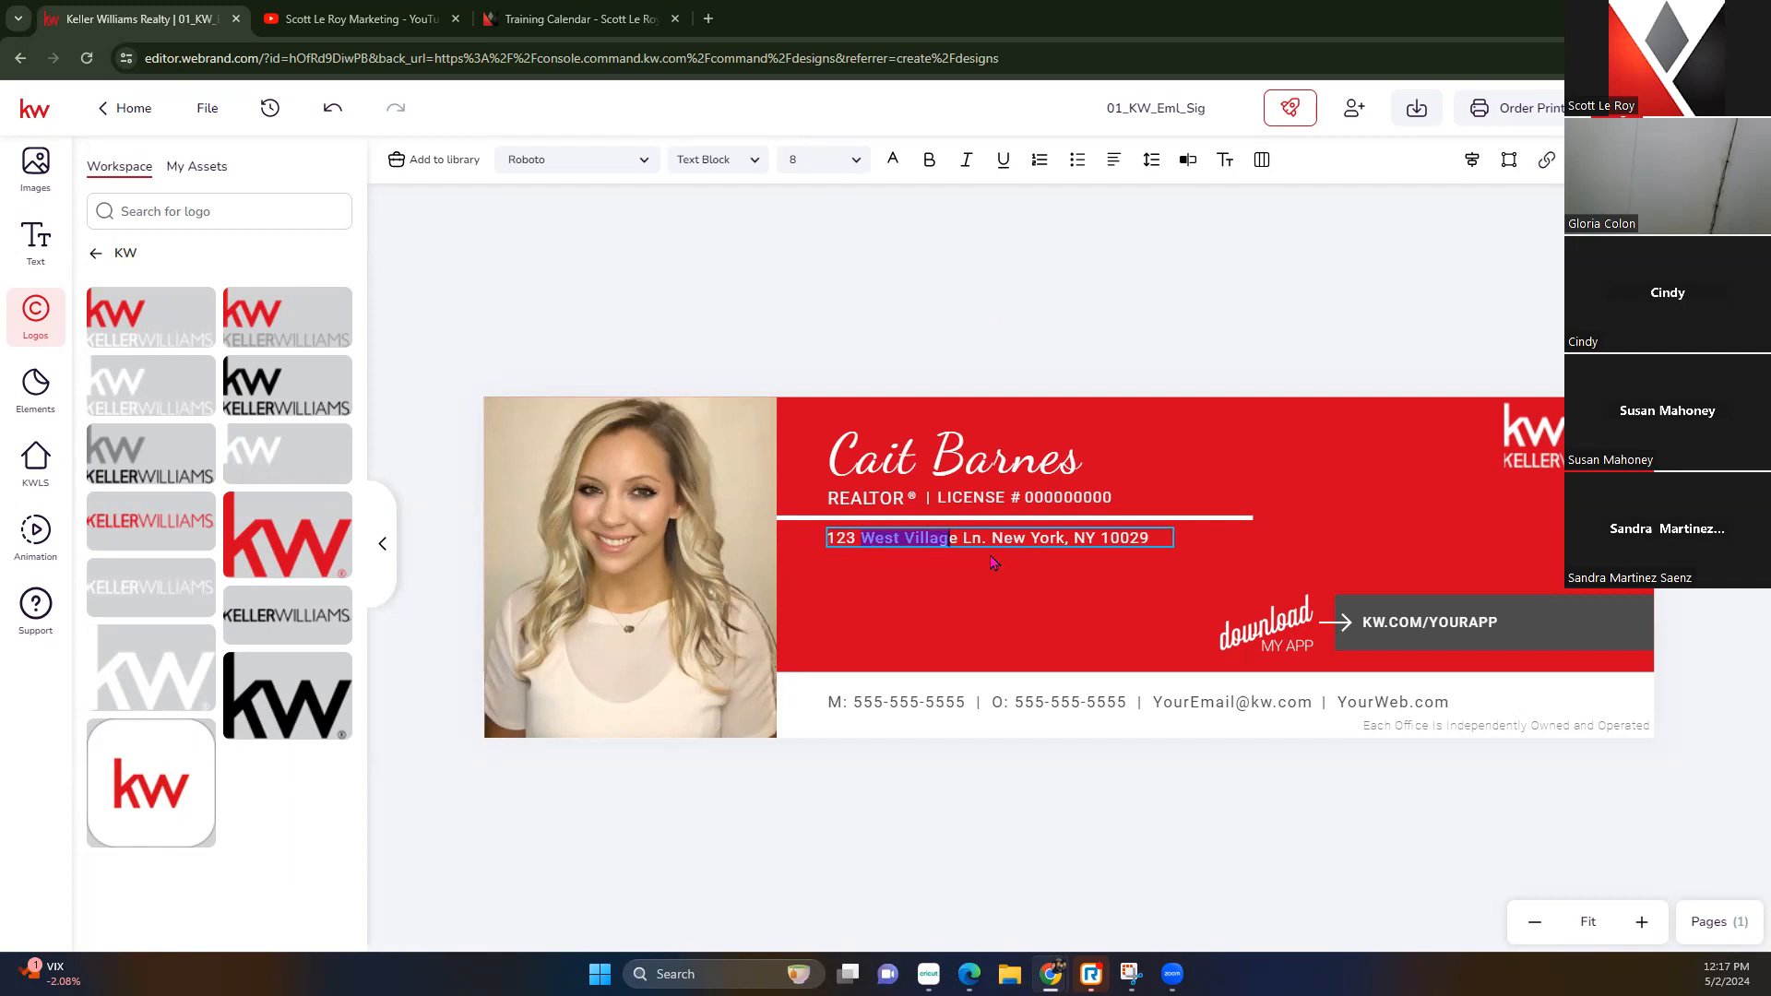
pyautogui.press('Escape')
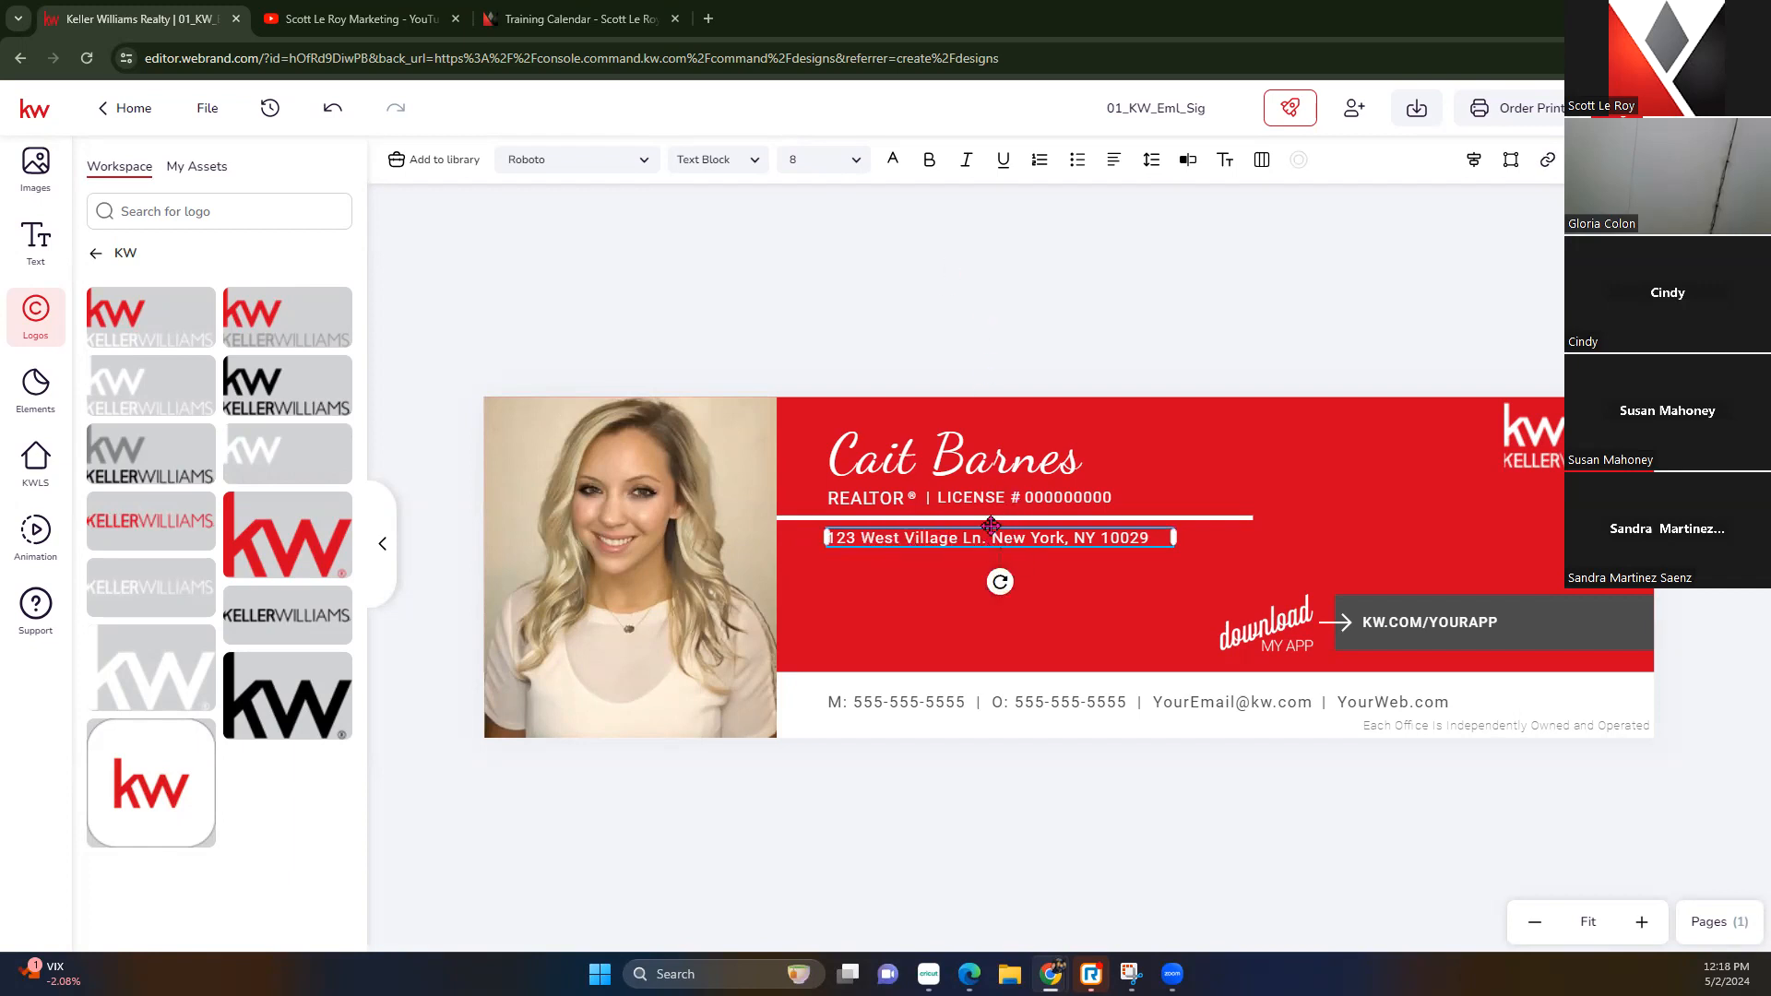
pyautogui.click(1191, 164)
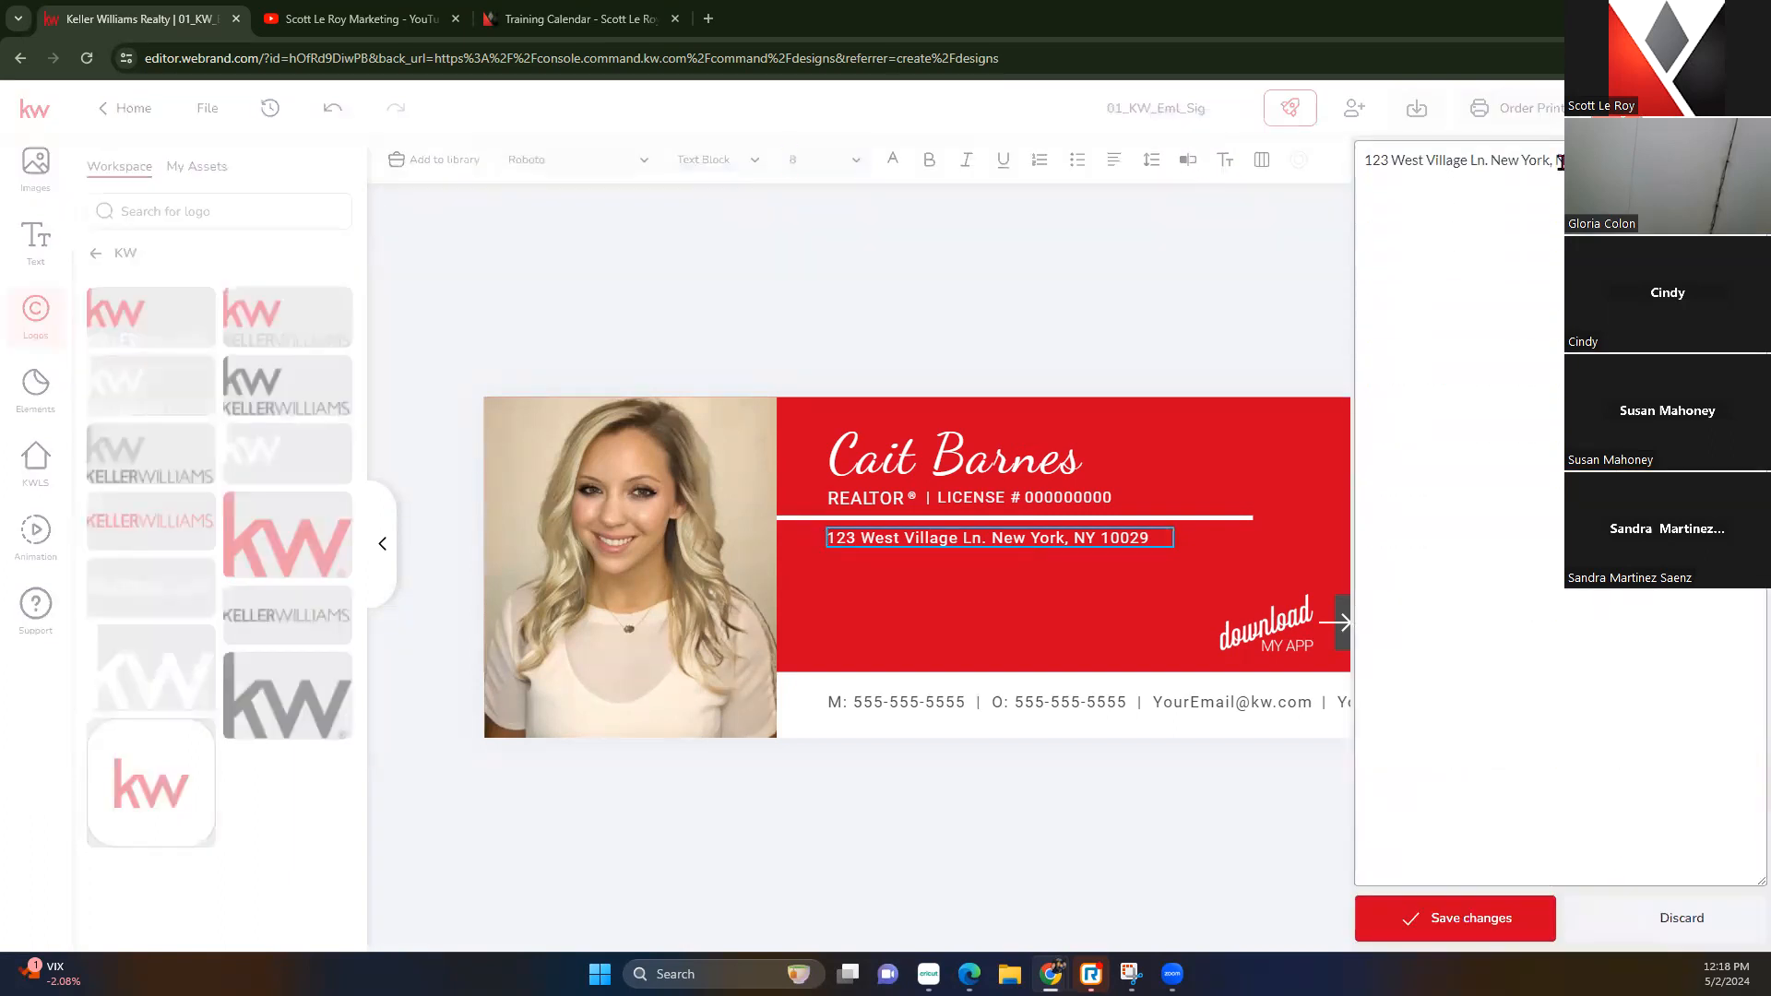
pyautogui.moveTo(1559, 161); pyautogui.dragTo(1335, 175)
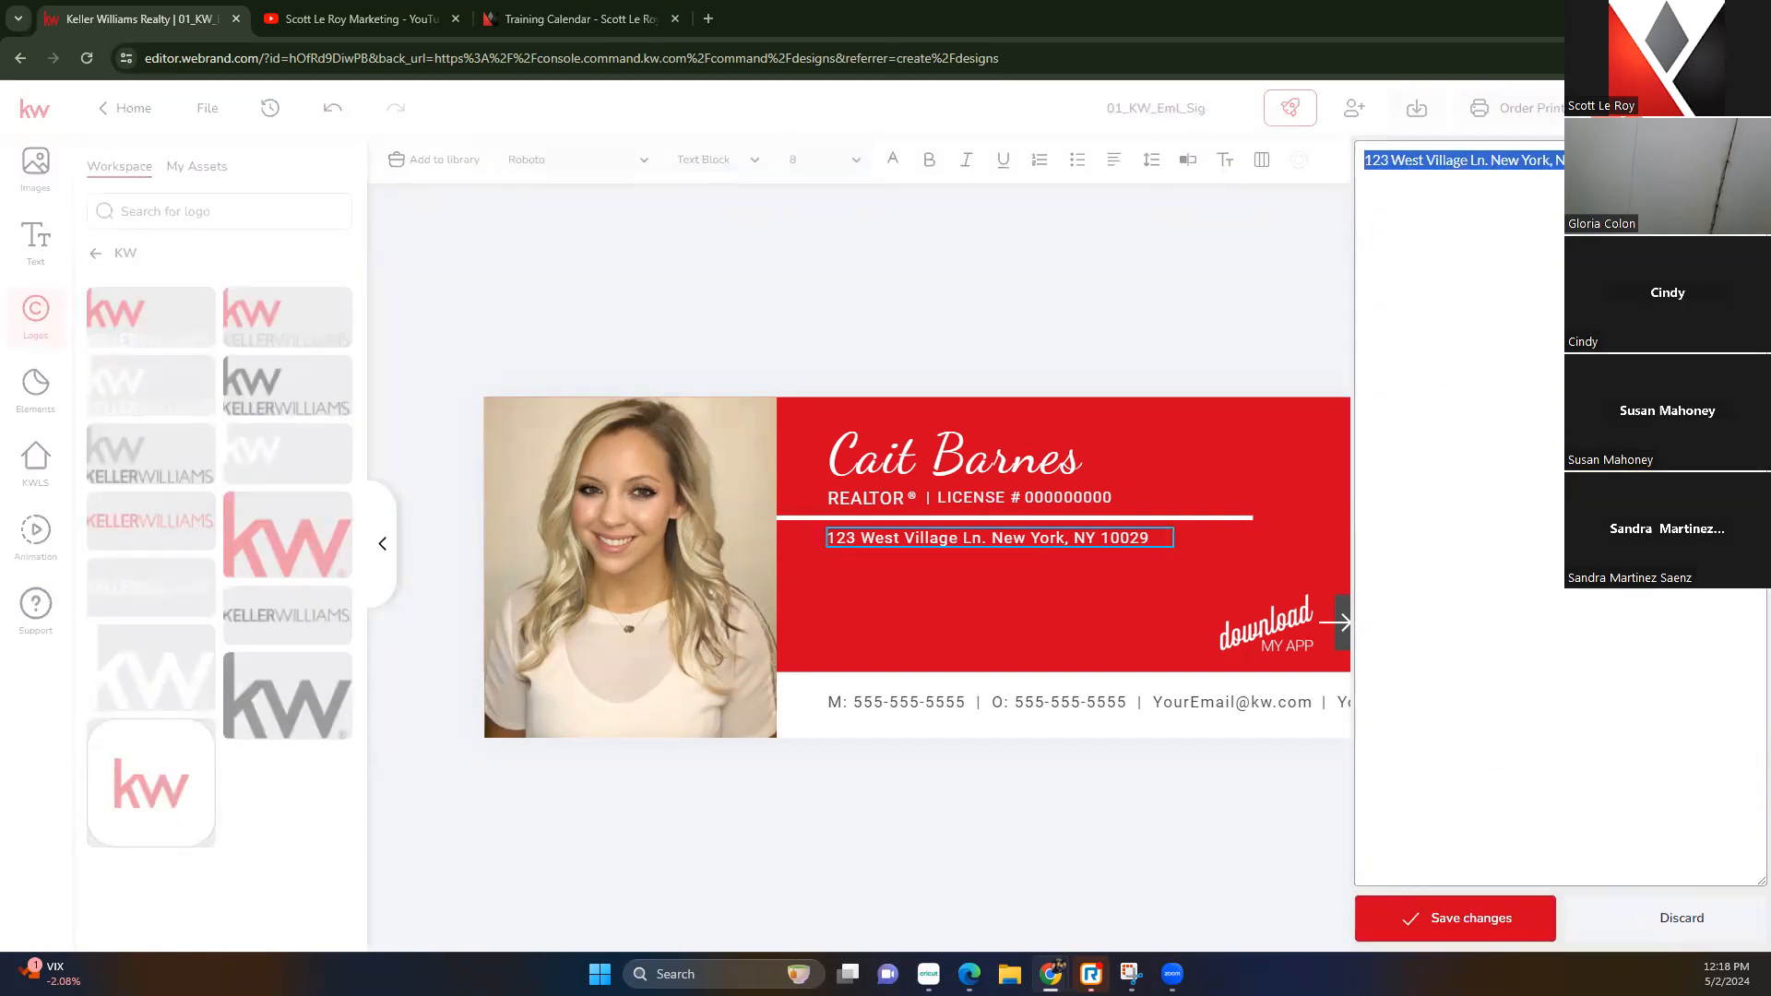
pyautogui.click(1437, 158)
pyautogui.moveTo(1486, 161); pyautogui.dragTo(1397, 161)
pyautogui.write('Main S')
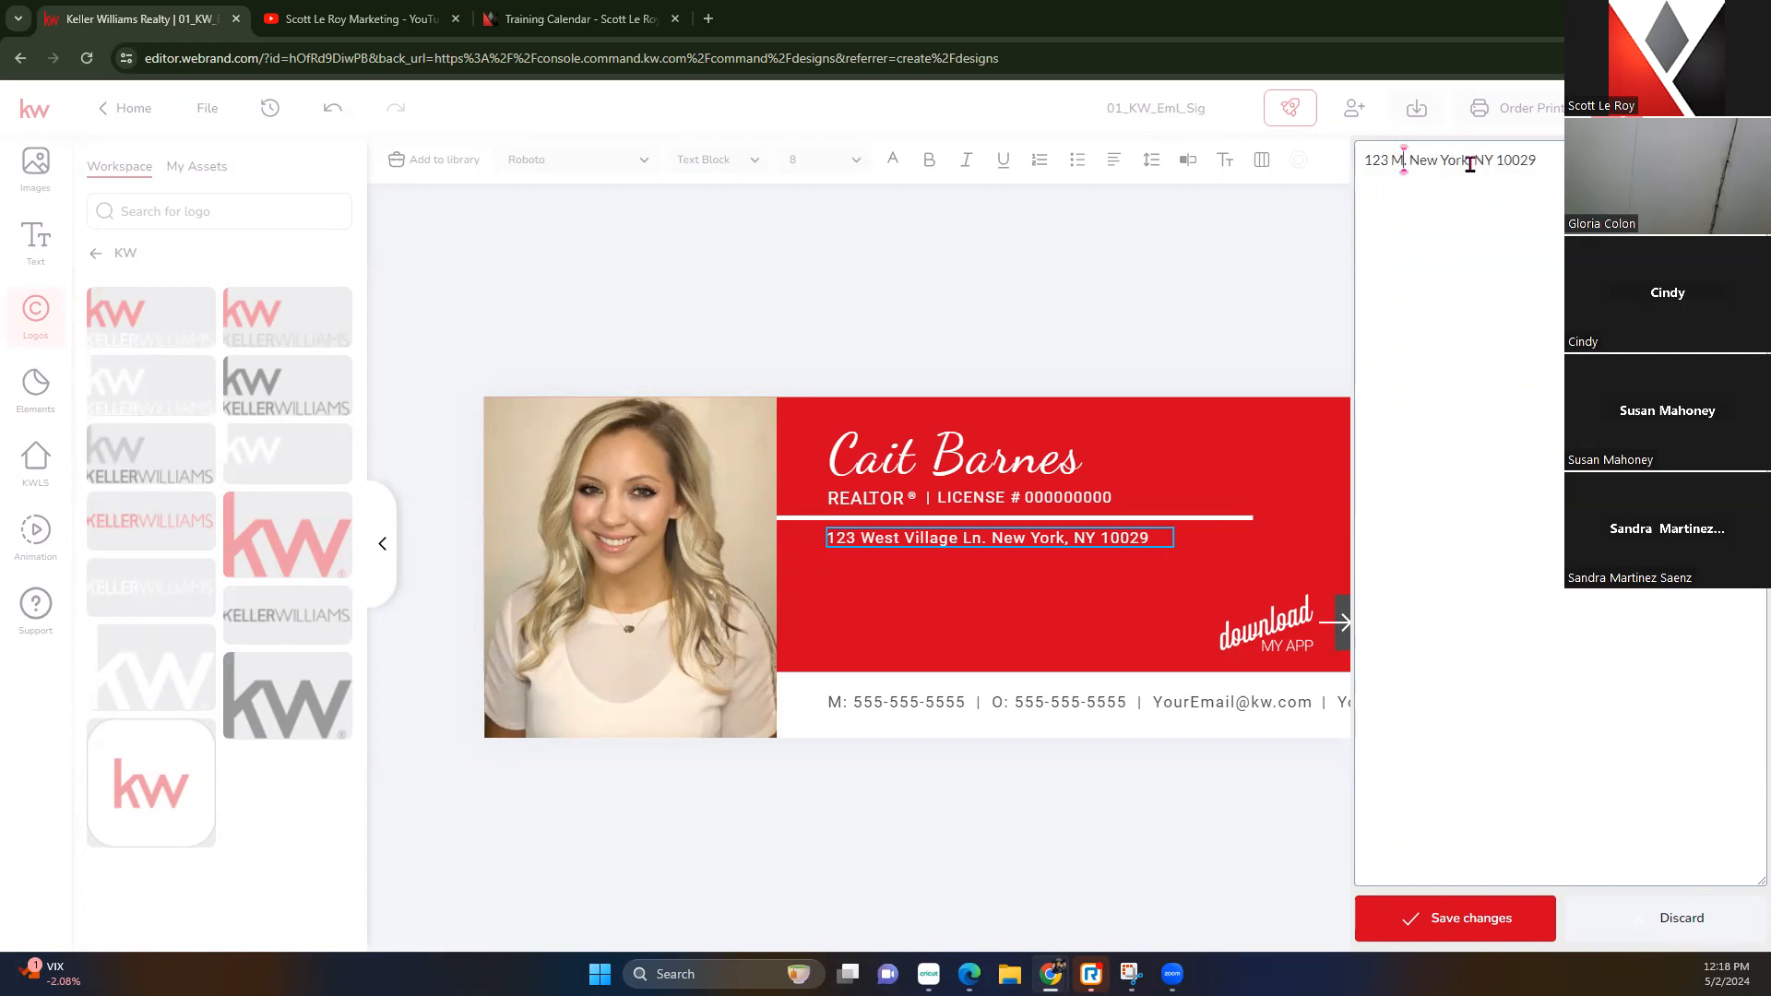
pyautogui.write('t')
pyautogui.click(1479, 919)
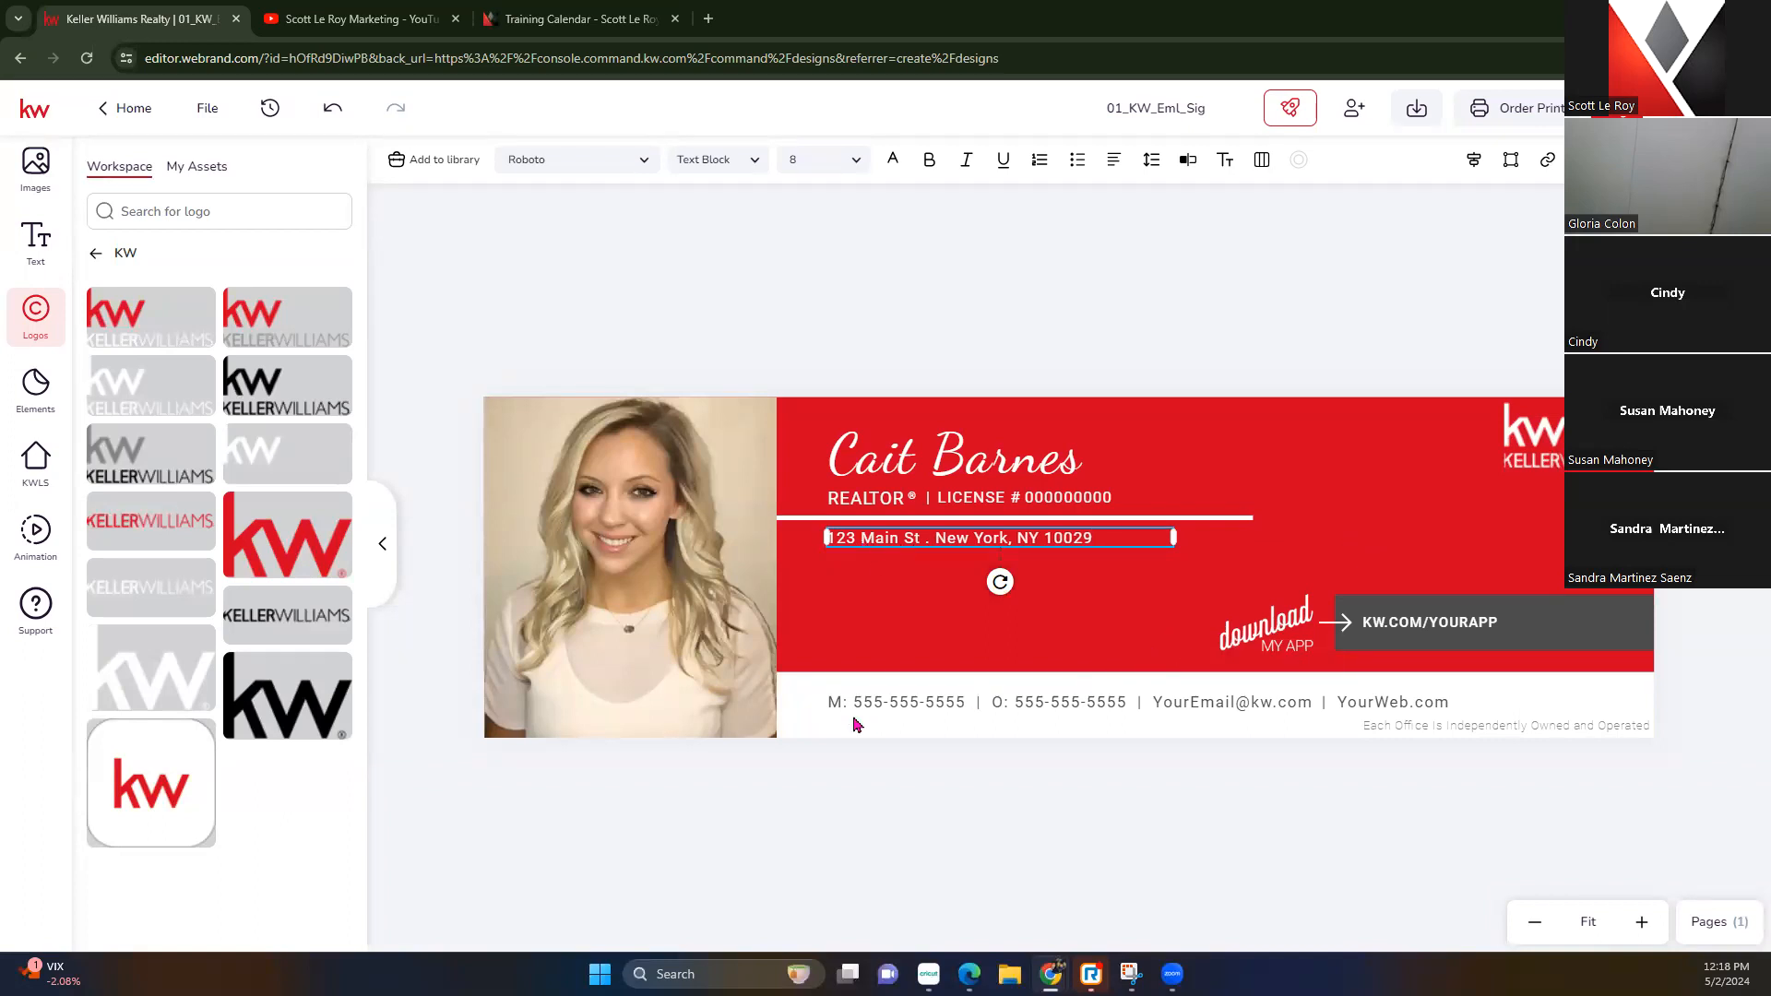
pyautogui.click(888, 708)
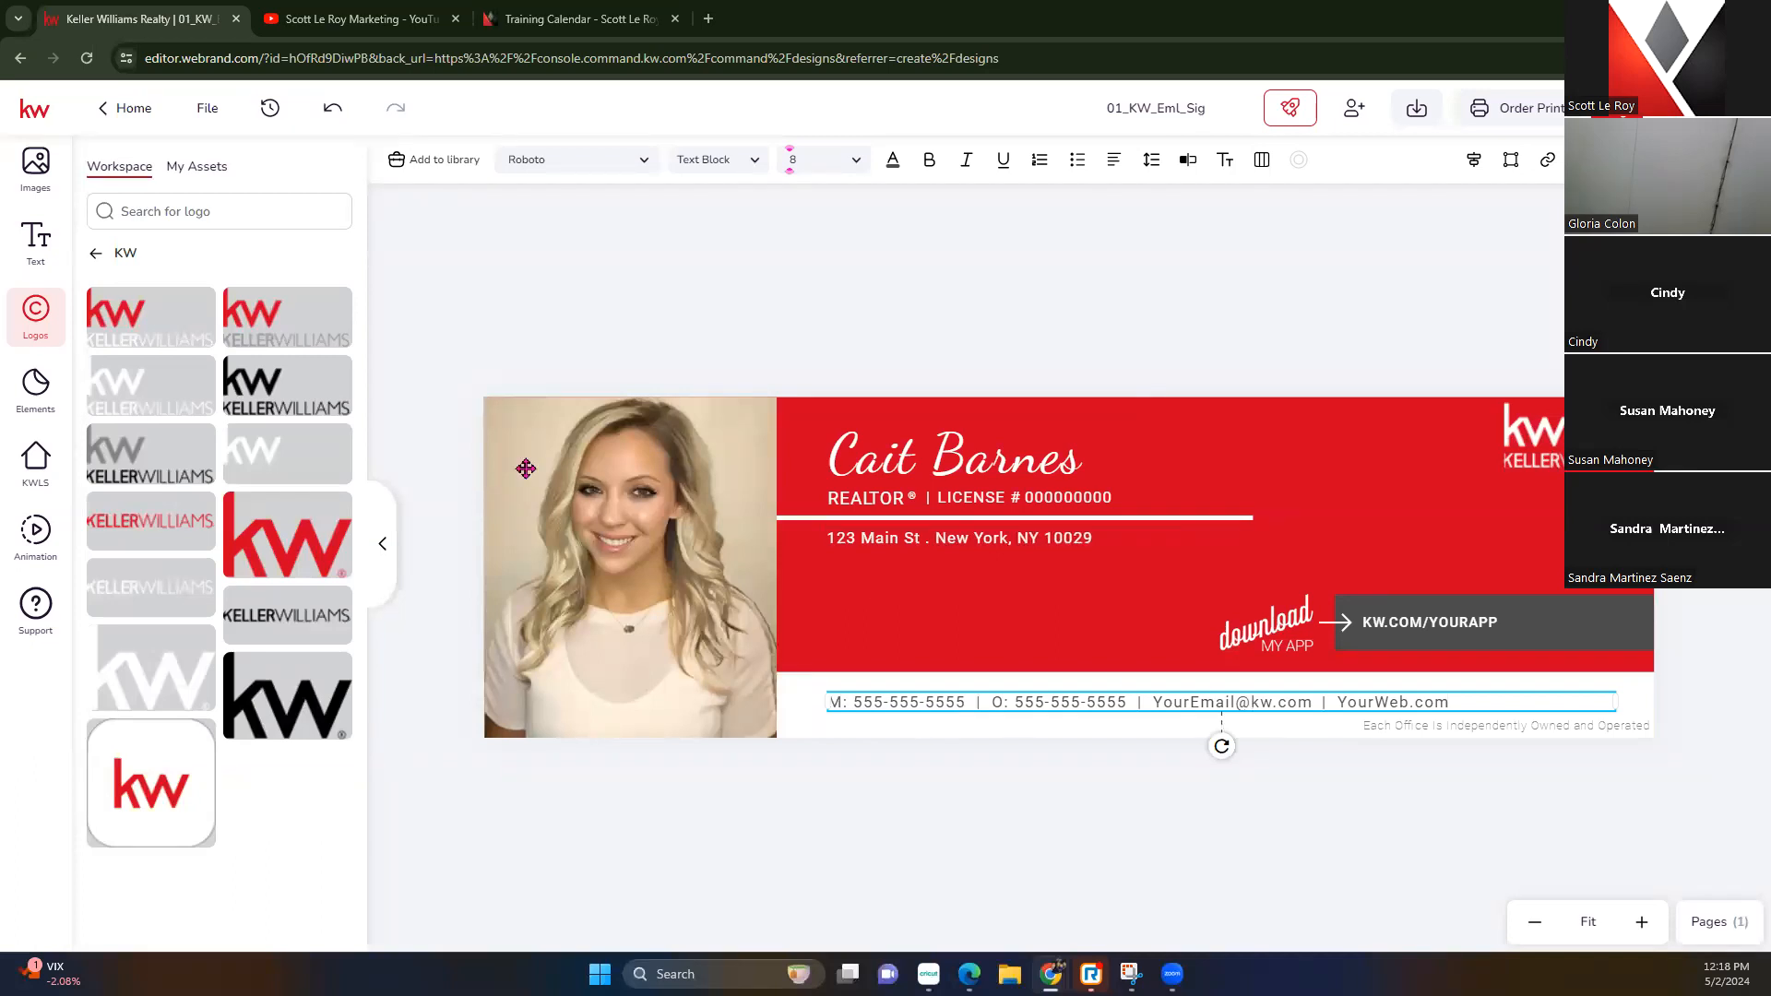
# Try filling the contact line from saved text assets, then undo that change
pyautogui.click(36, 242)
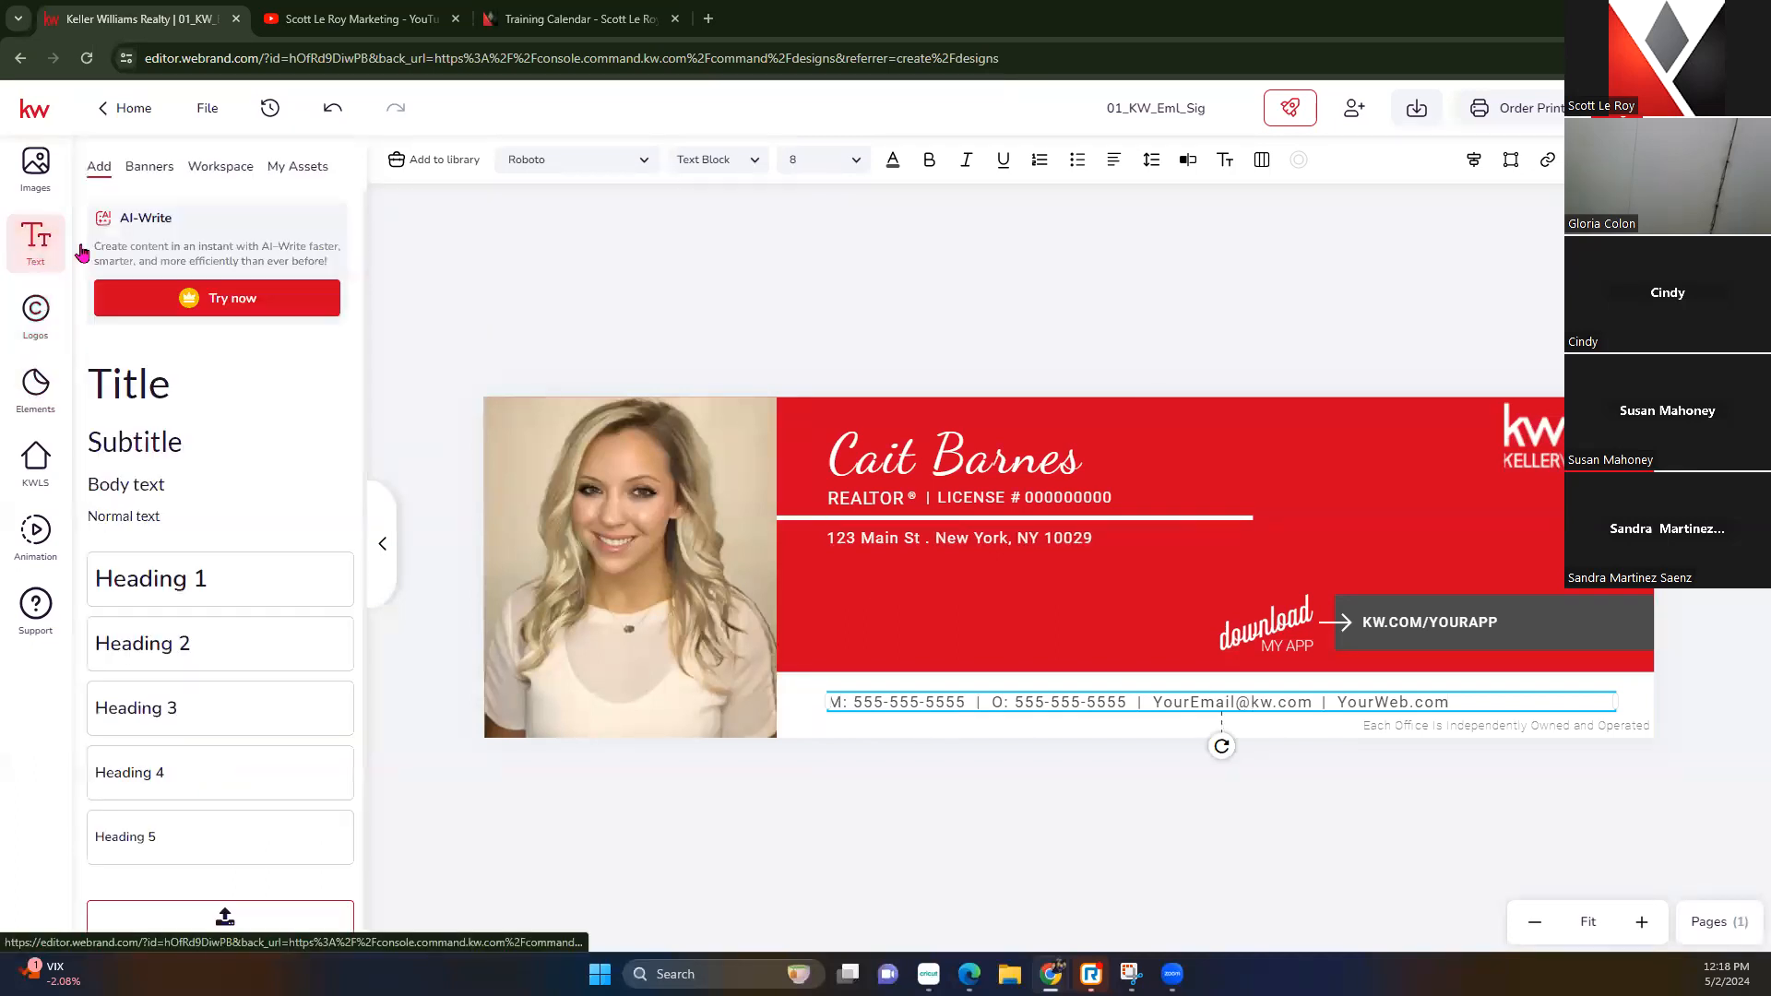
pyautogui.click(295, 170)
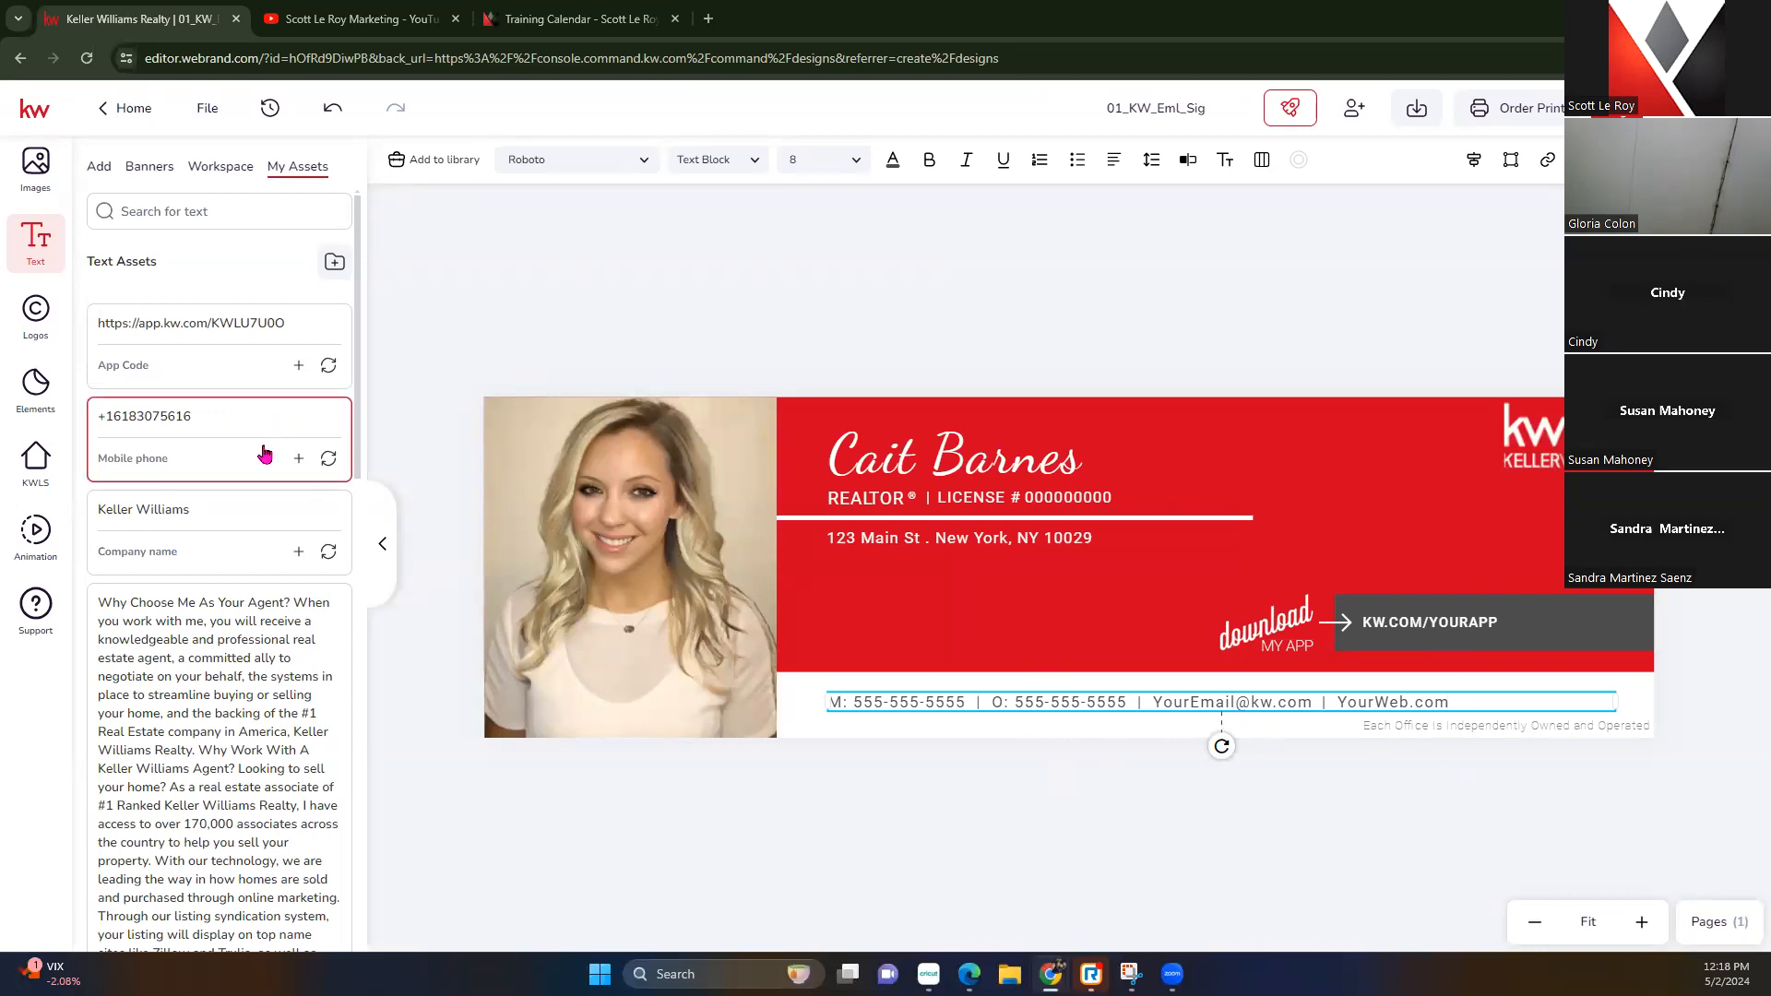
pyautogui.click(328, 460)
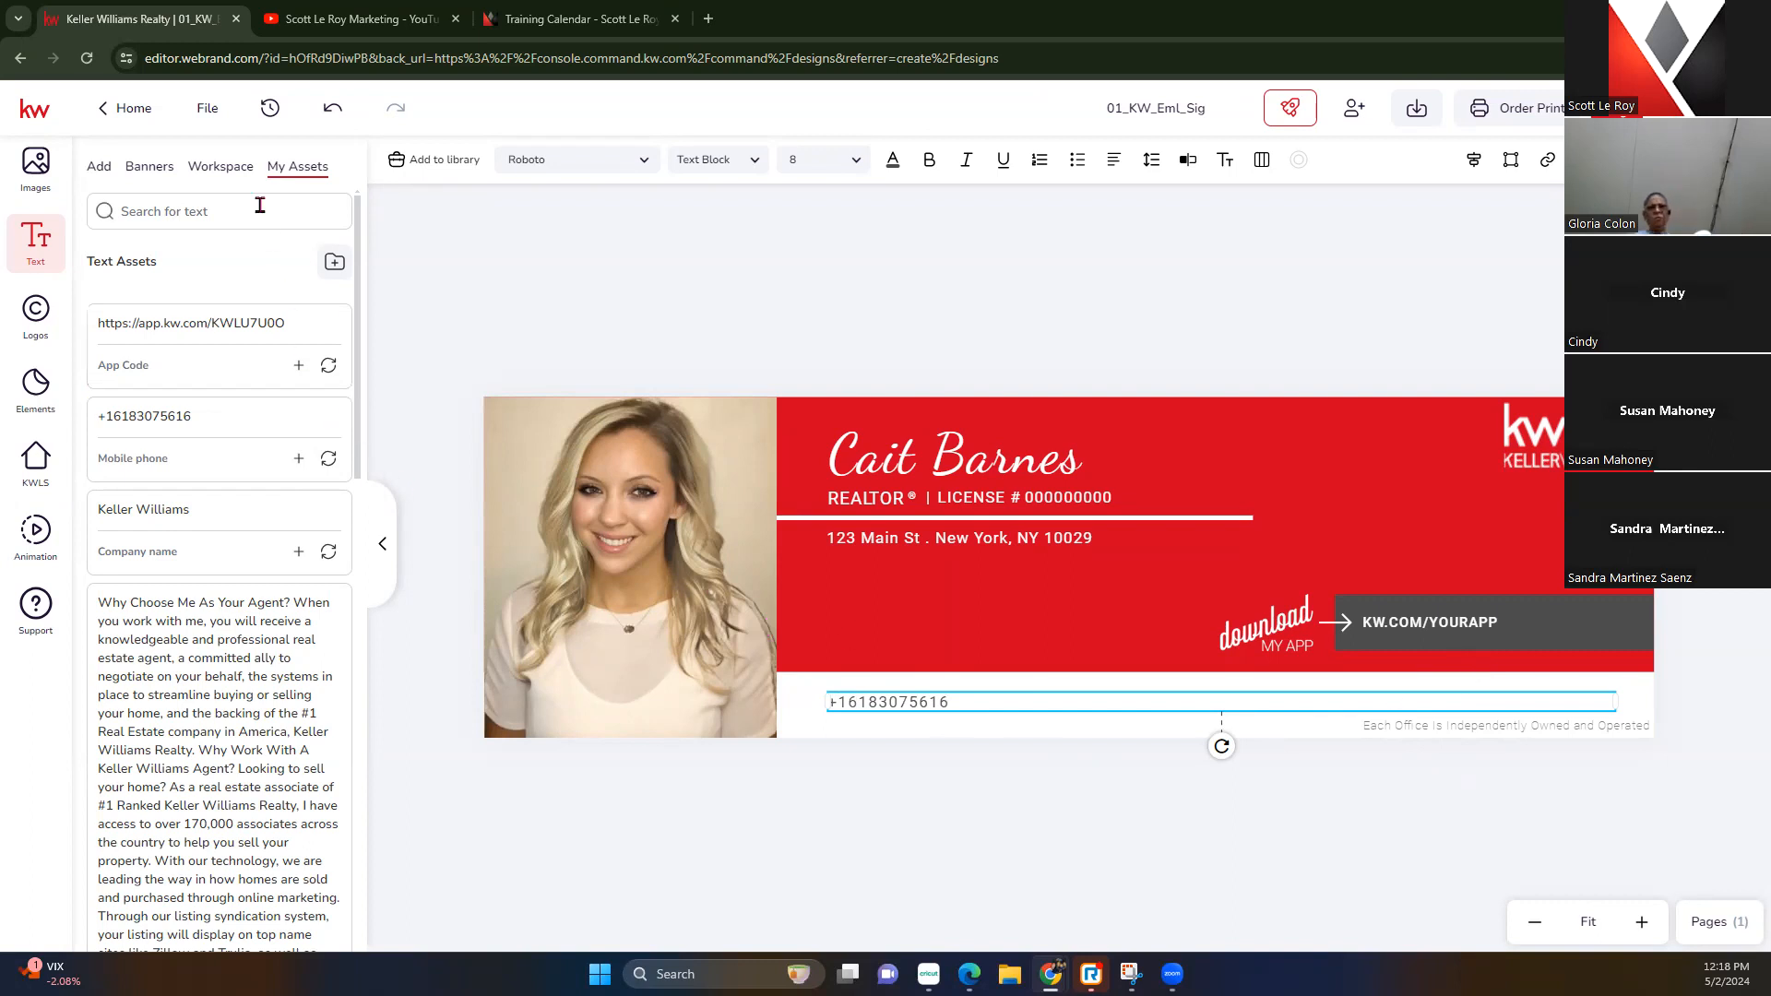
pyautogui.click(322, 111)
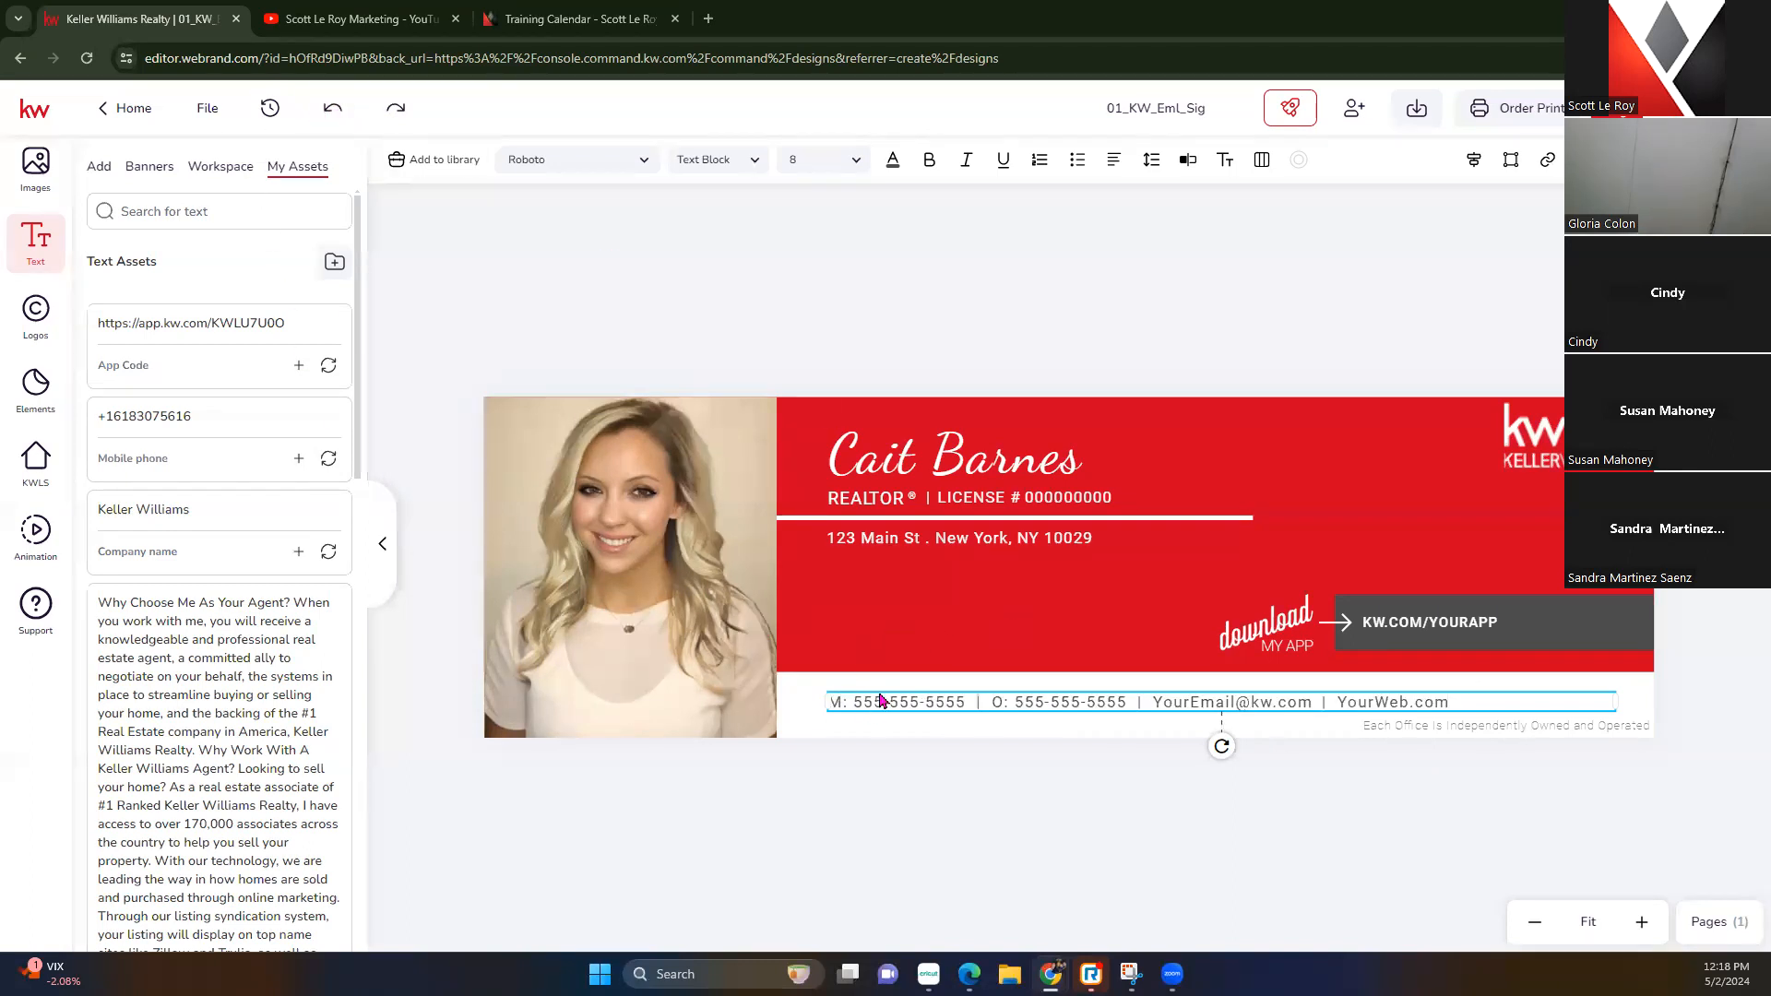
# Replace the placeholder mobile number in the contact line with the agent's phone number
pyautogui.doubleClick(916, 709)
pyautogui.doubleClick(924, 686)
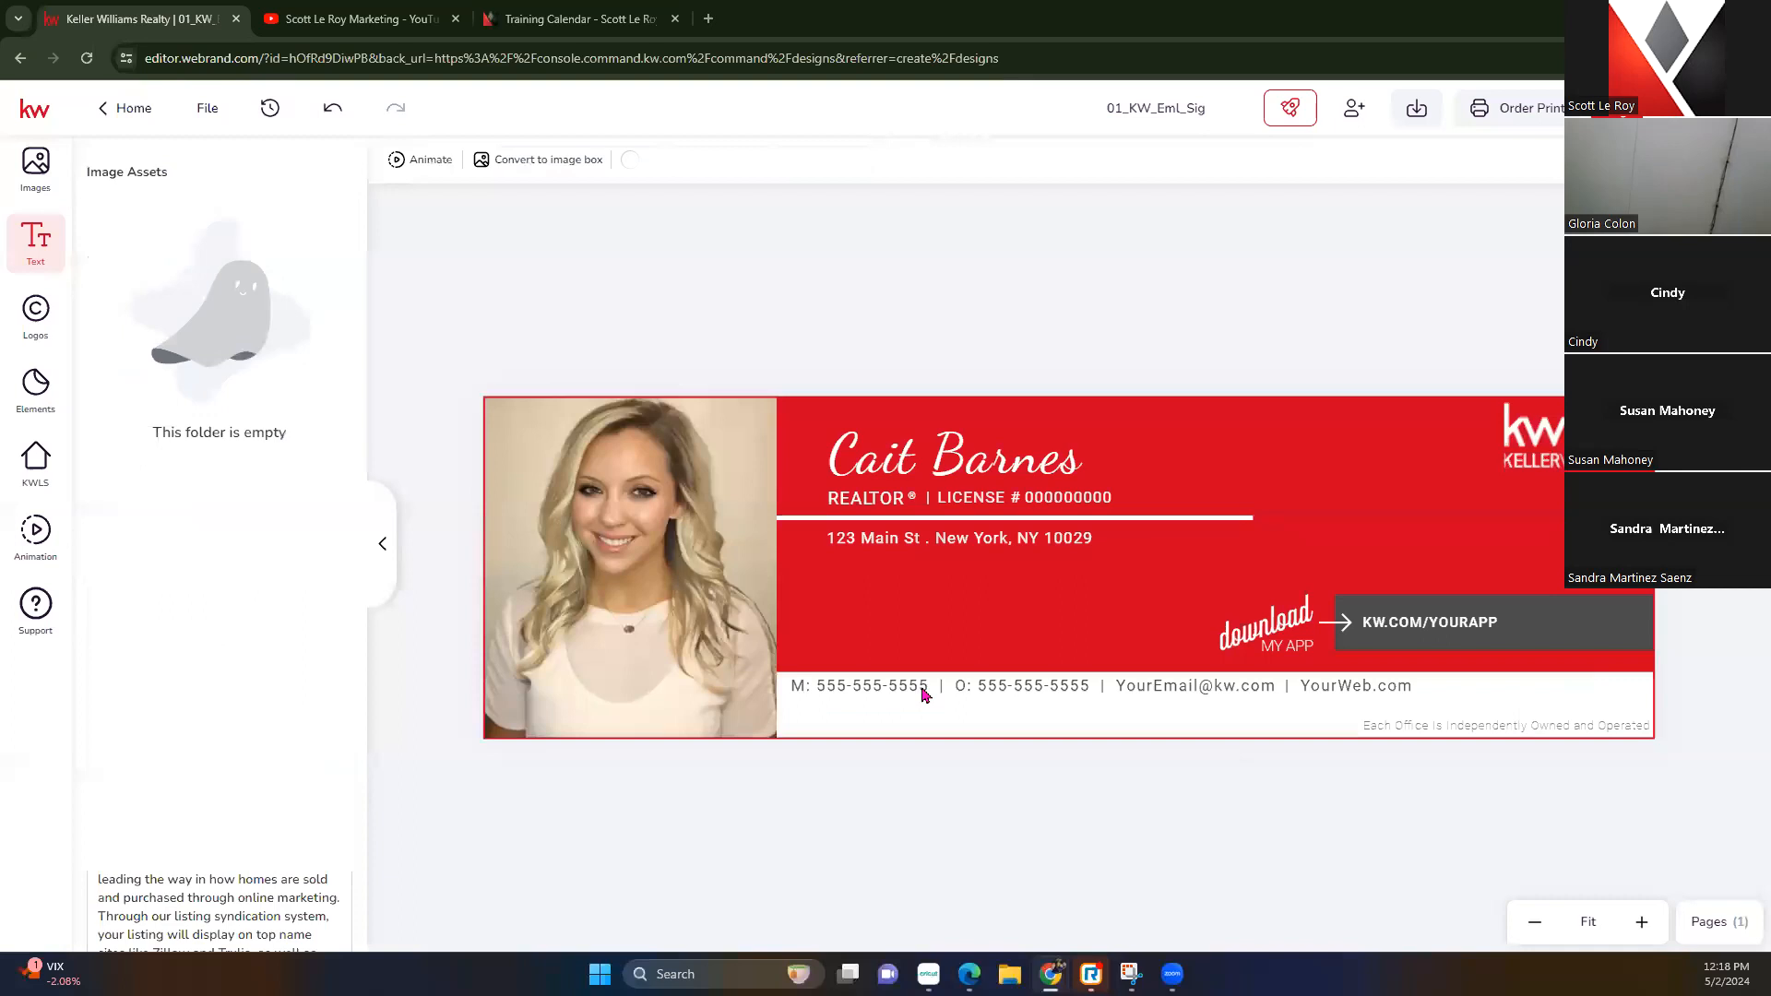
pyautogui.moveTo(926, 682); pyautogui.dragTo(816, 679)
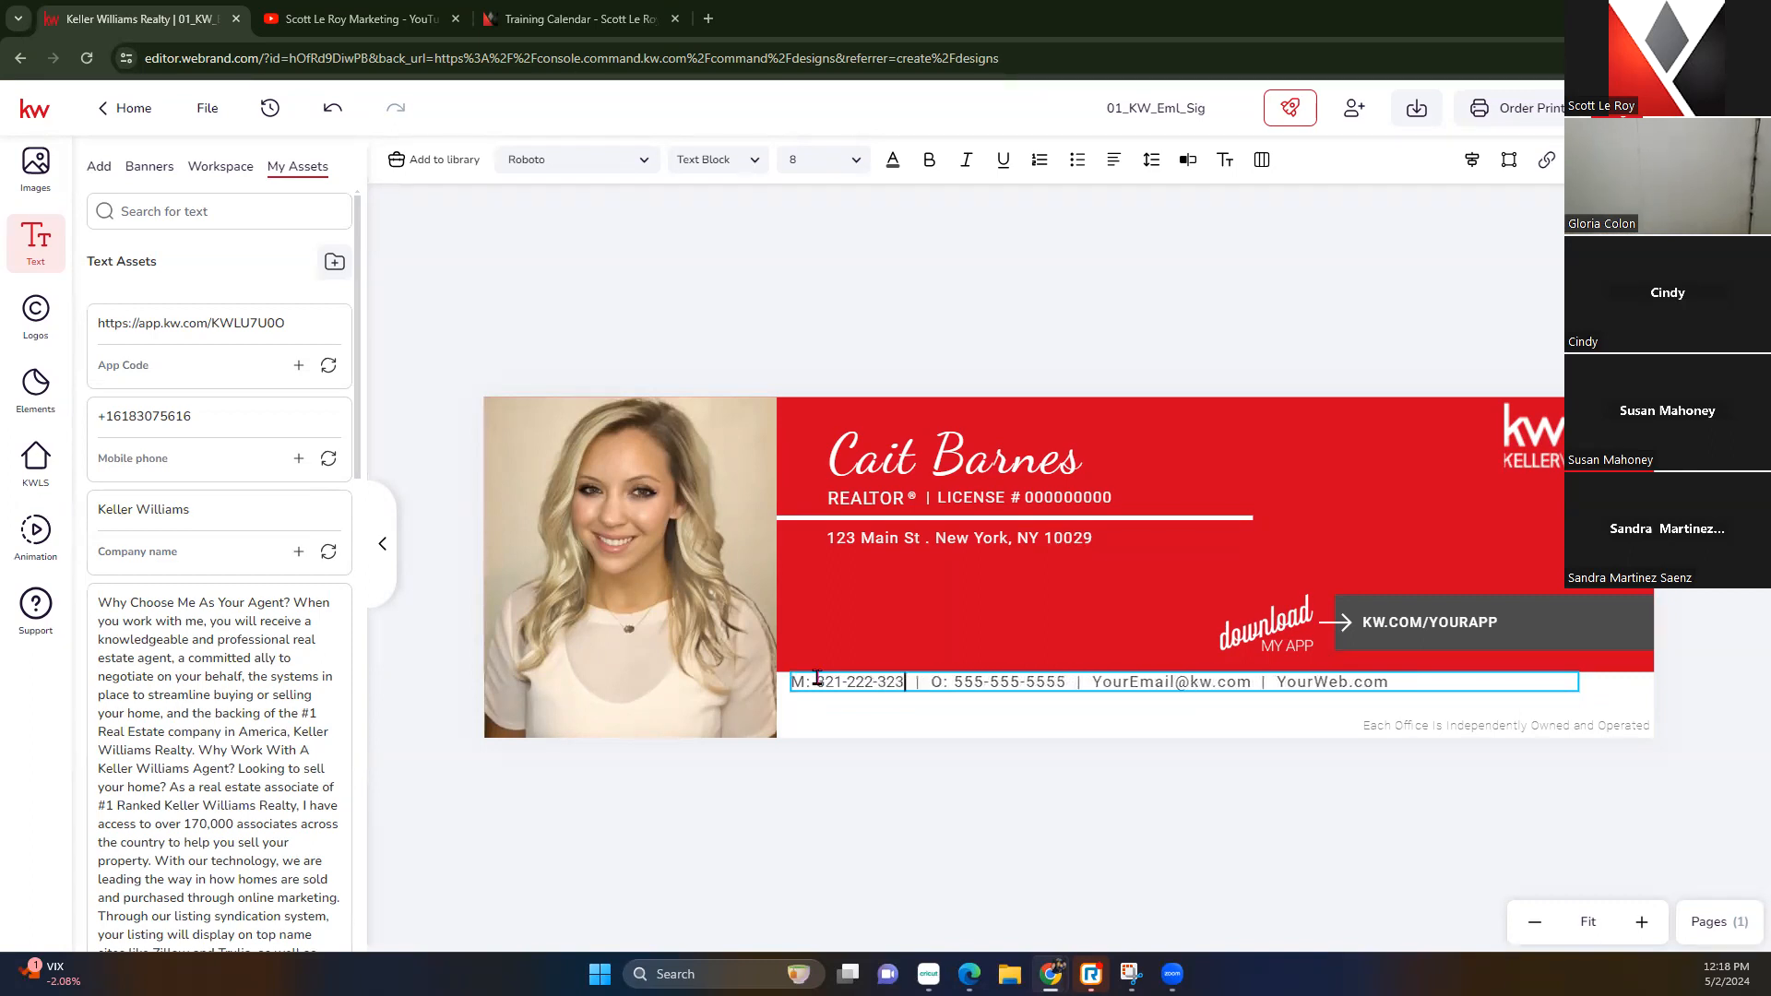
pyautogui.click(1058, 306)
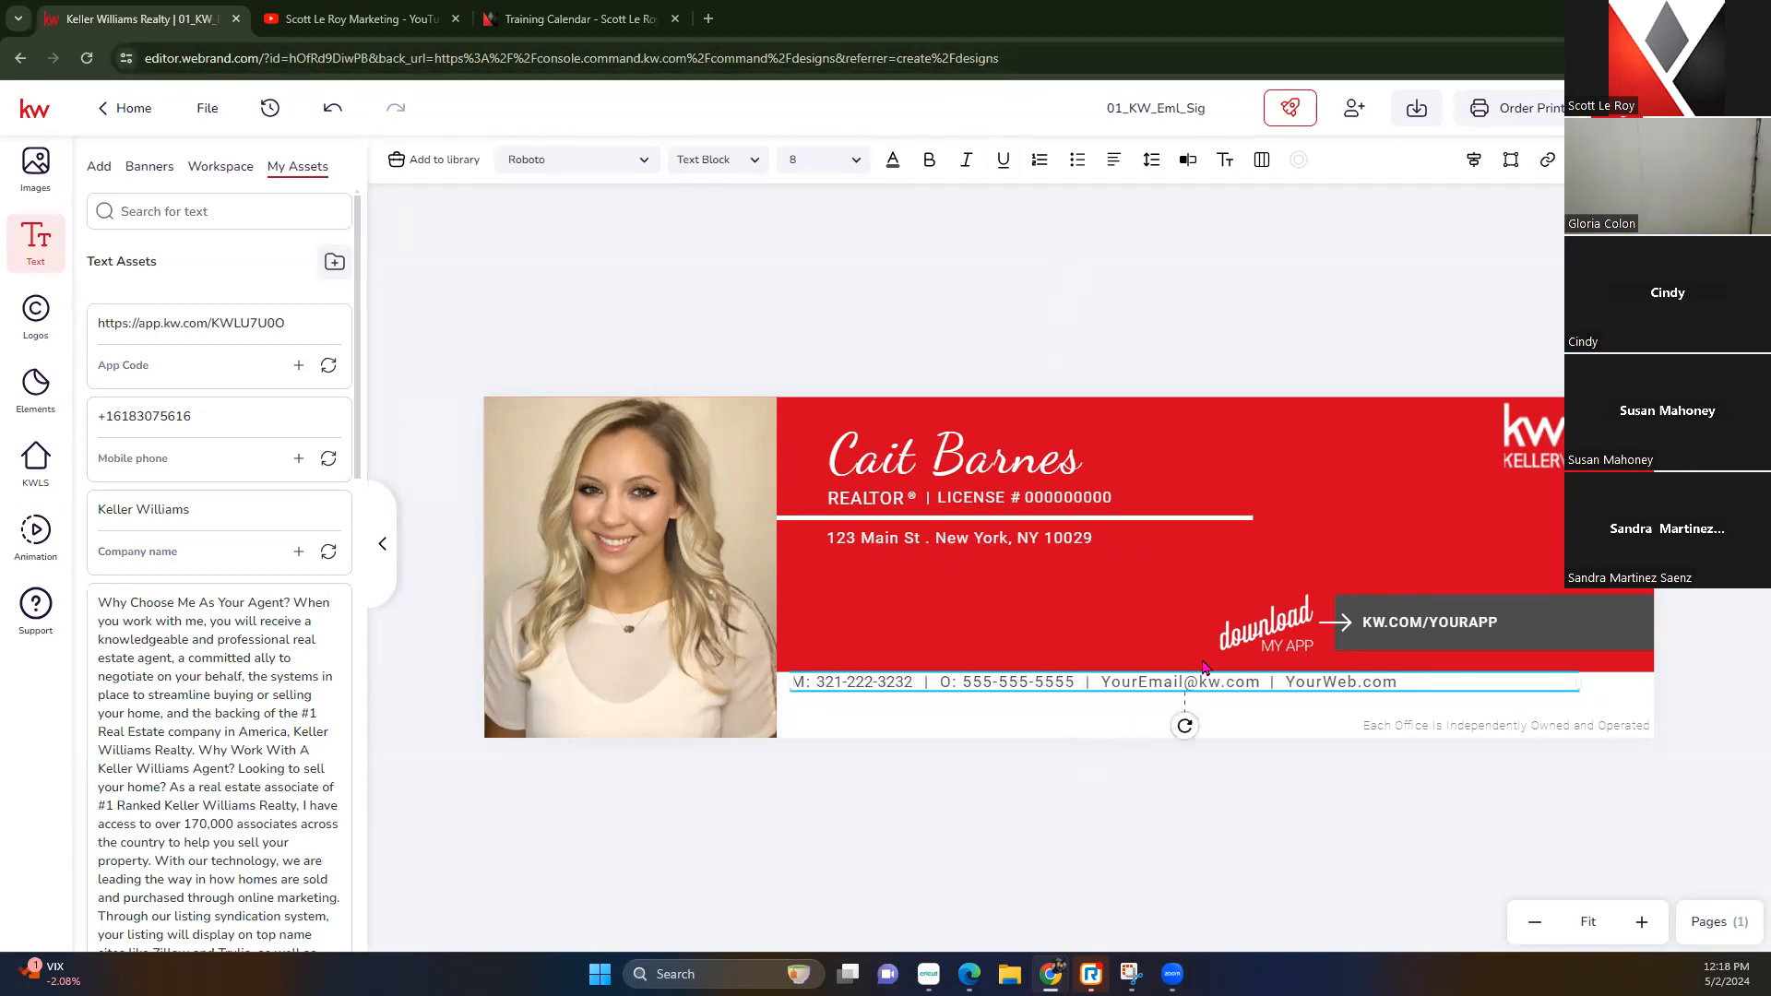
# Replace the email and YourWeb placeholders with the support e-mail address and marketing website domain
pyautogui.doubleClick(1186, 687)
pyautogui.click(1183, 681)
pyautogui.moveTo(1211, 680); pyautogui.dragTo(1098, 685)
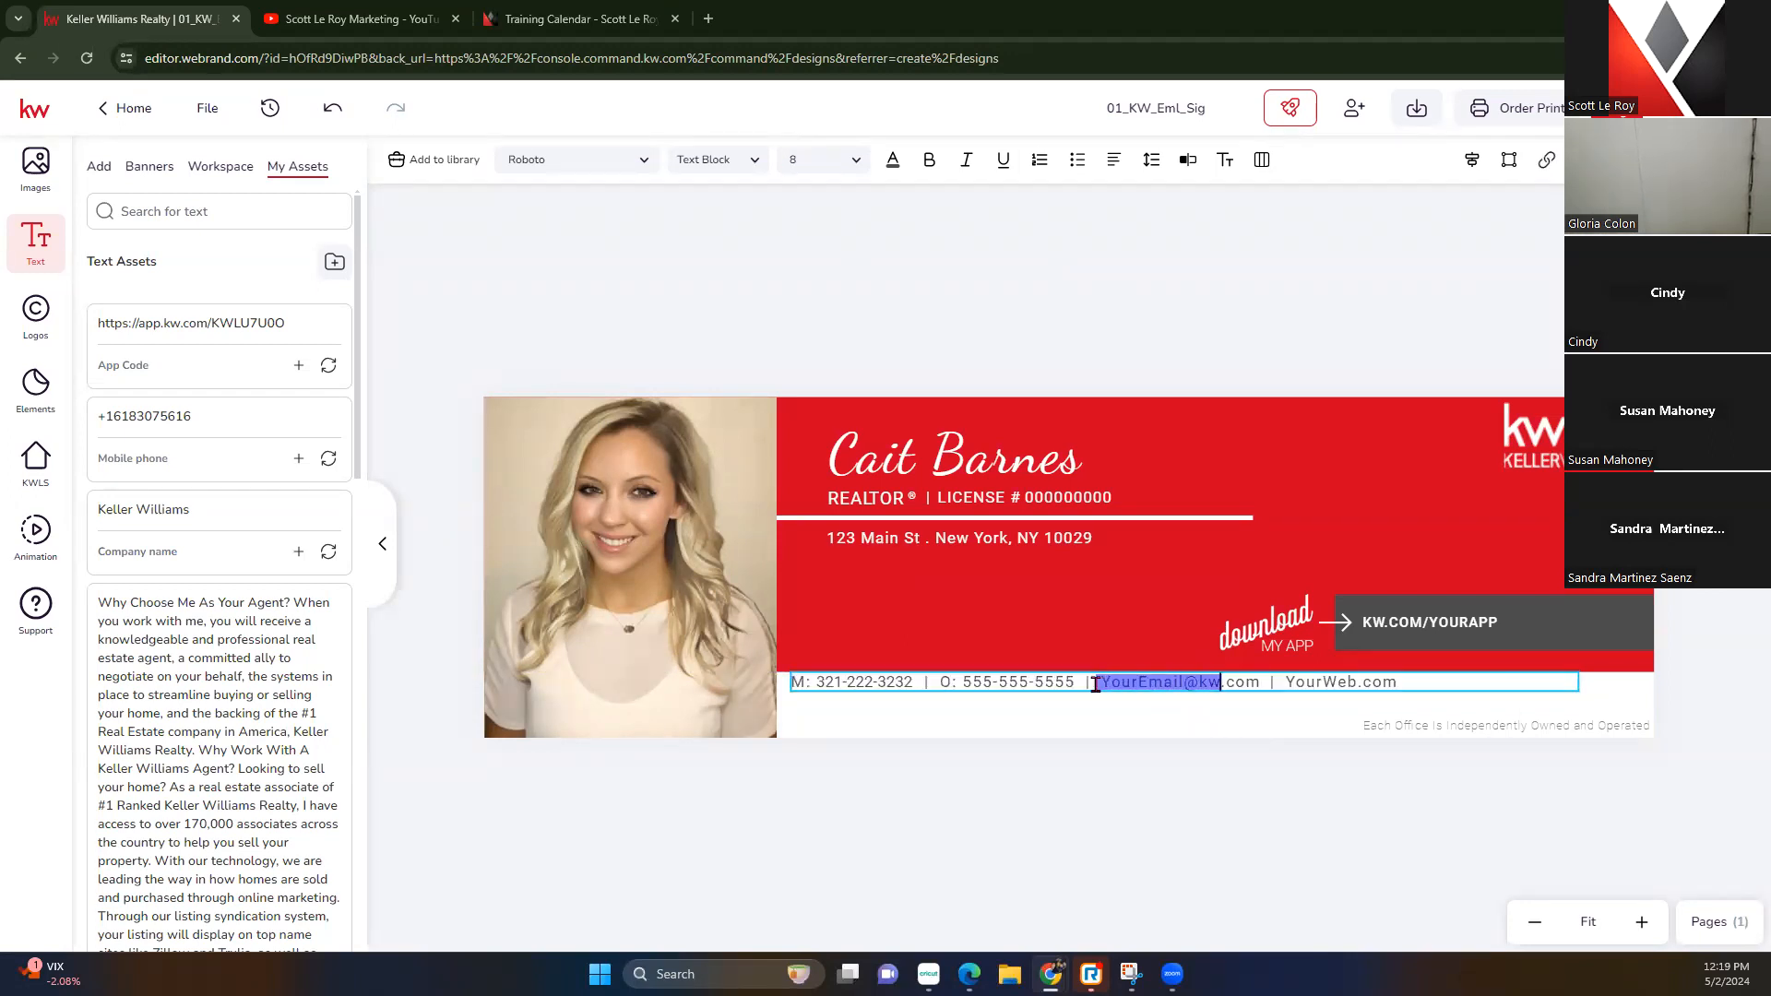
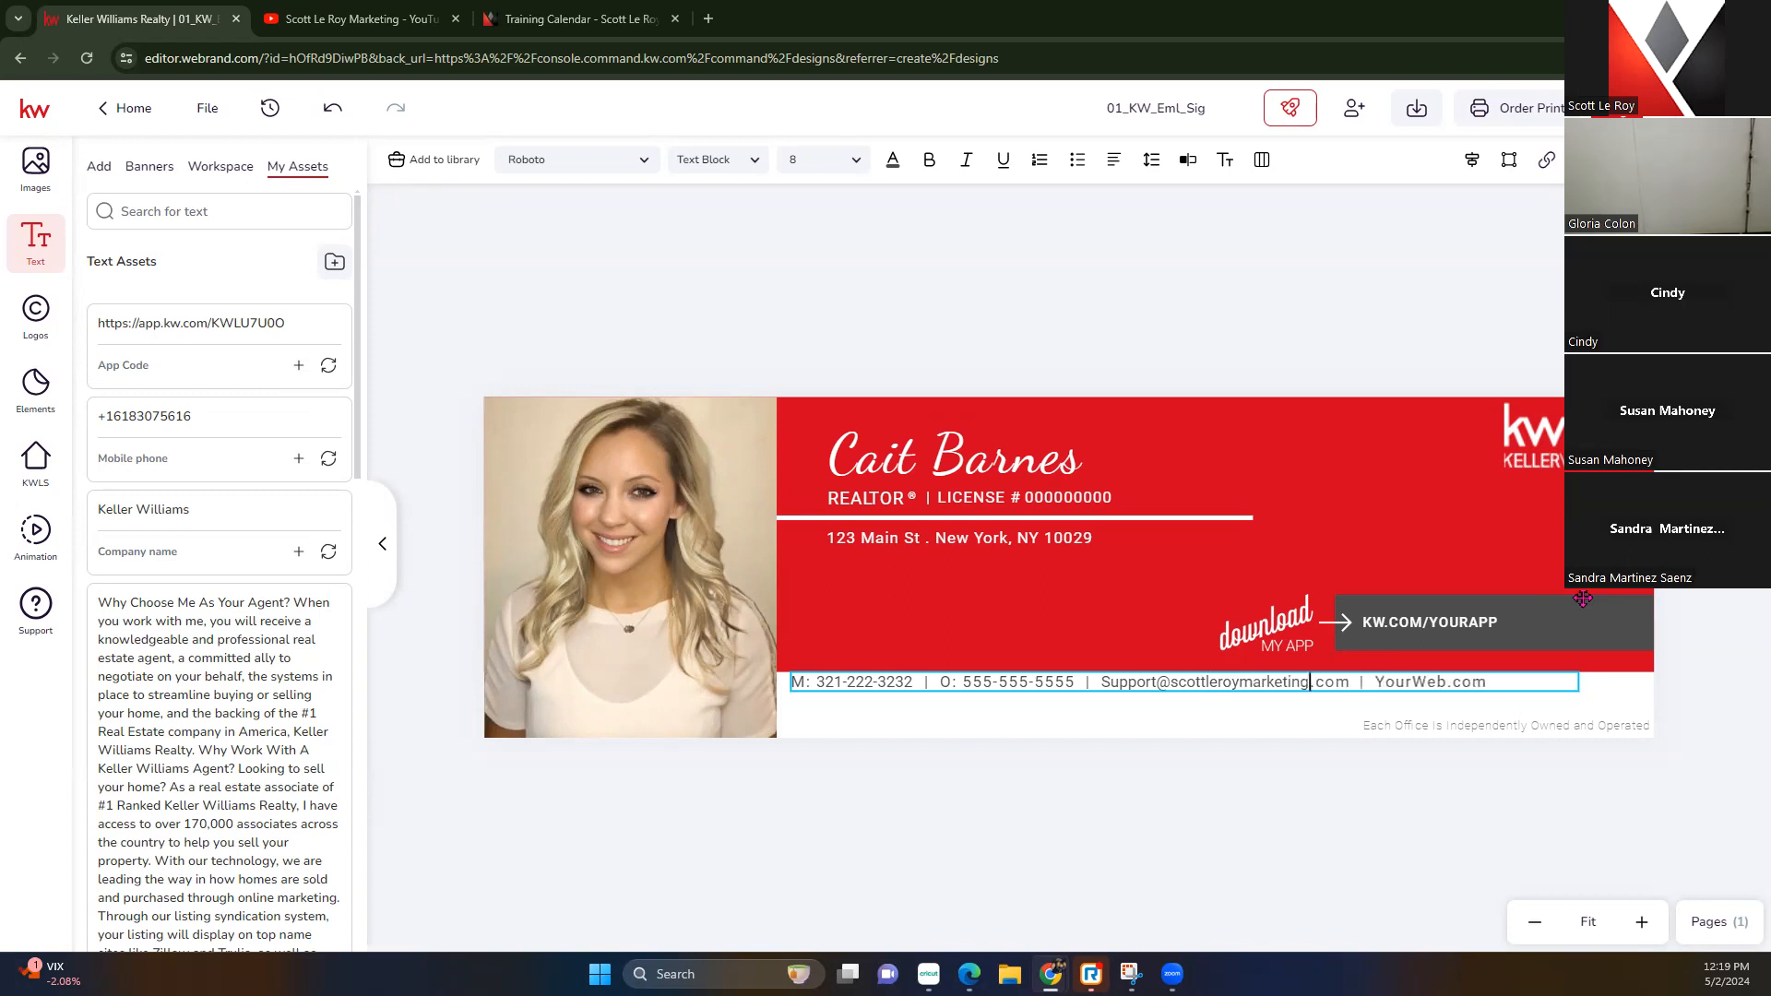
pyautogui.moveTo(1446, 683); pyautogui.dragTo(1373, 683)
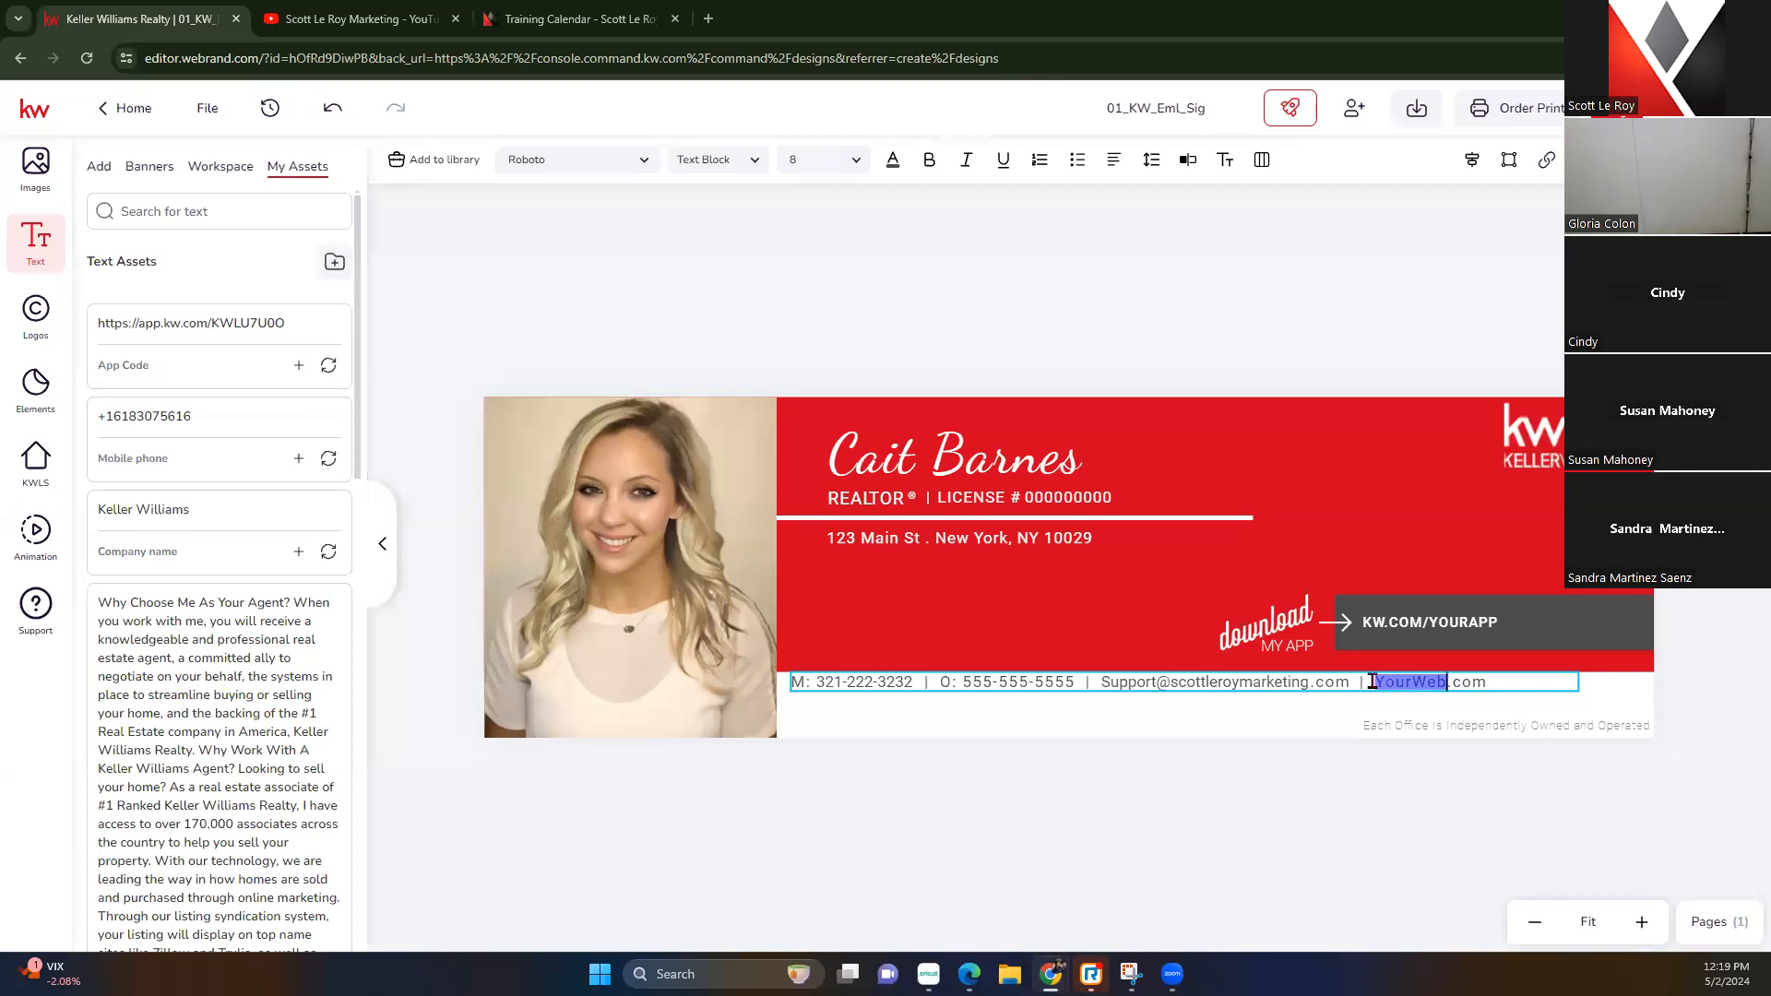
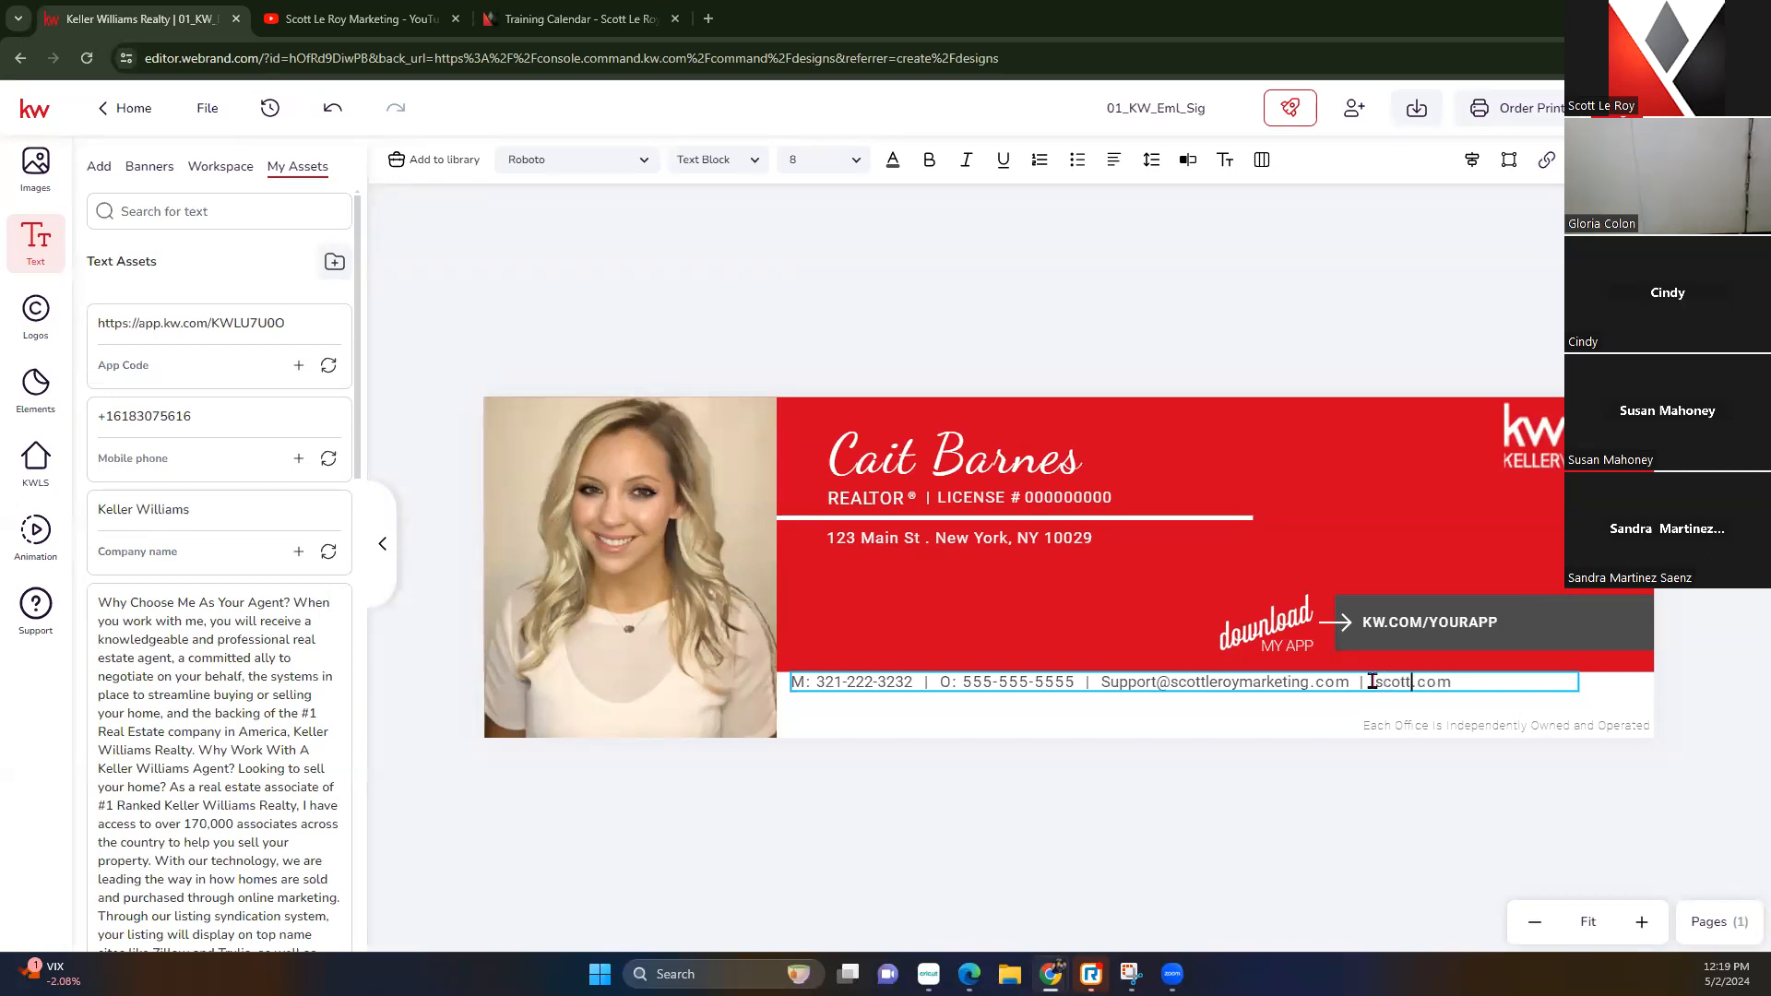
pyautogui.click(1250, 692)
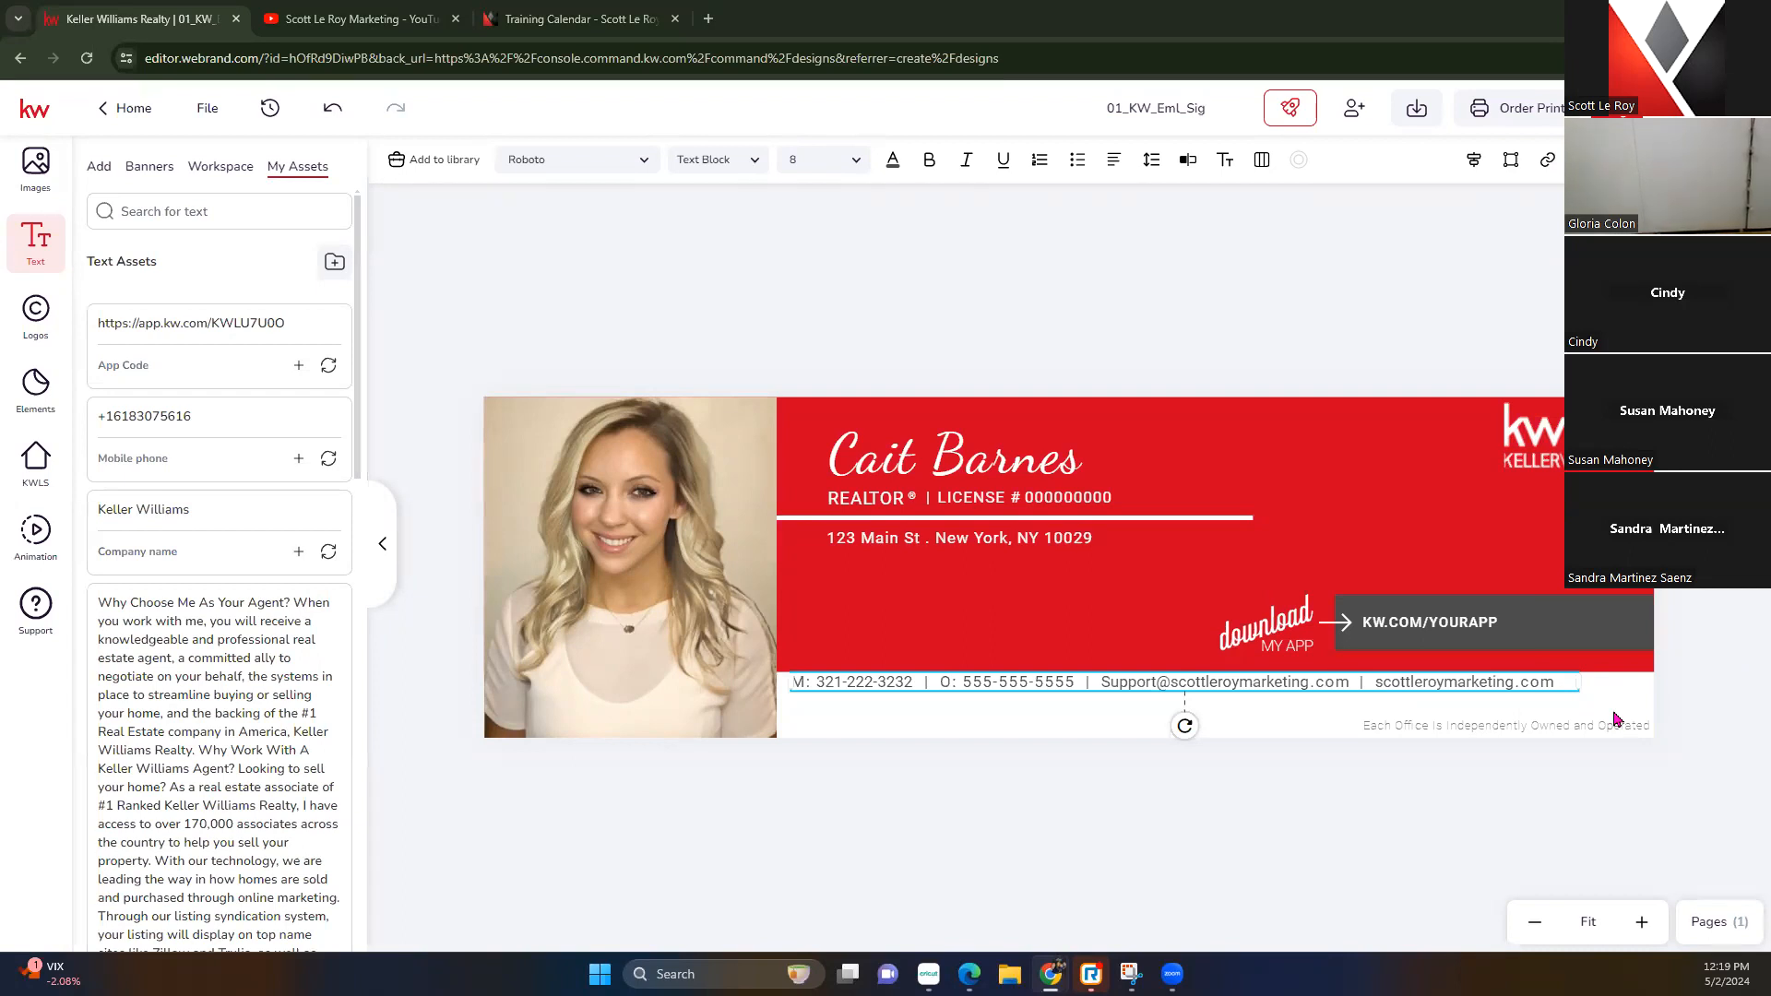
# Replace the KW.COM/YOURAPP placeholder in the download box with the agent's saved app link
pyautogui.click(1464, 625)
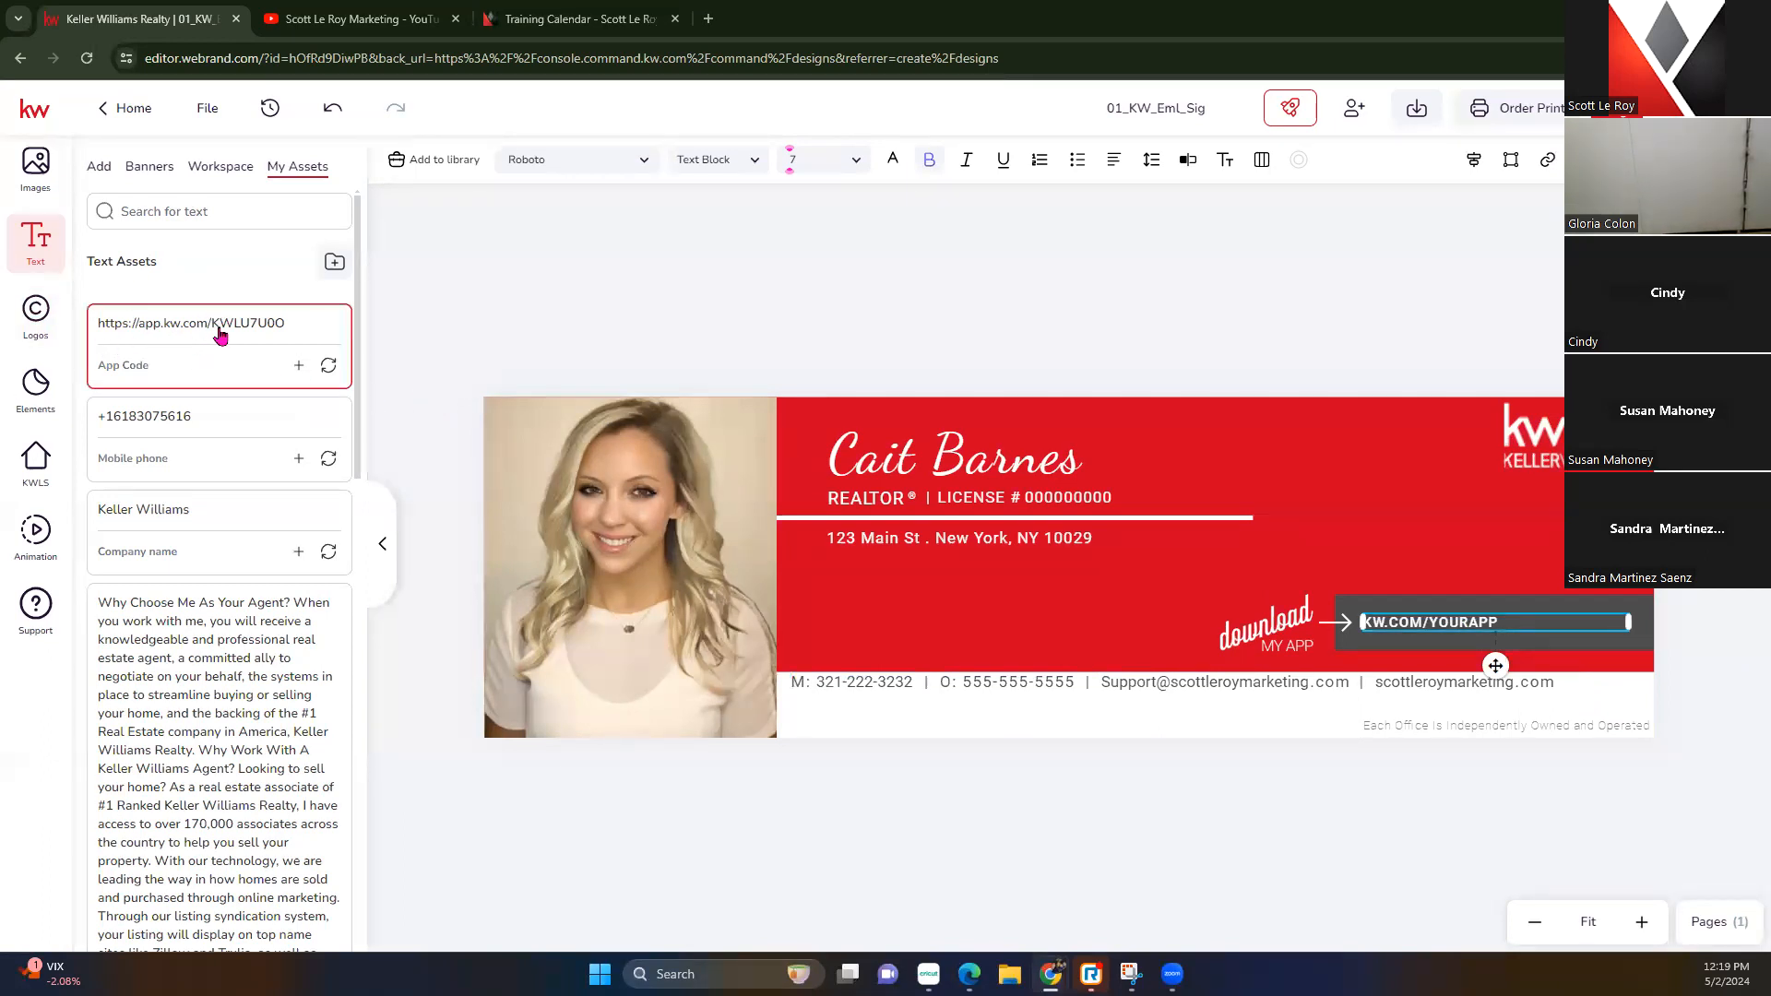
pyautogui.click(330, 367)
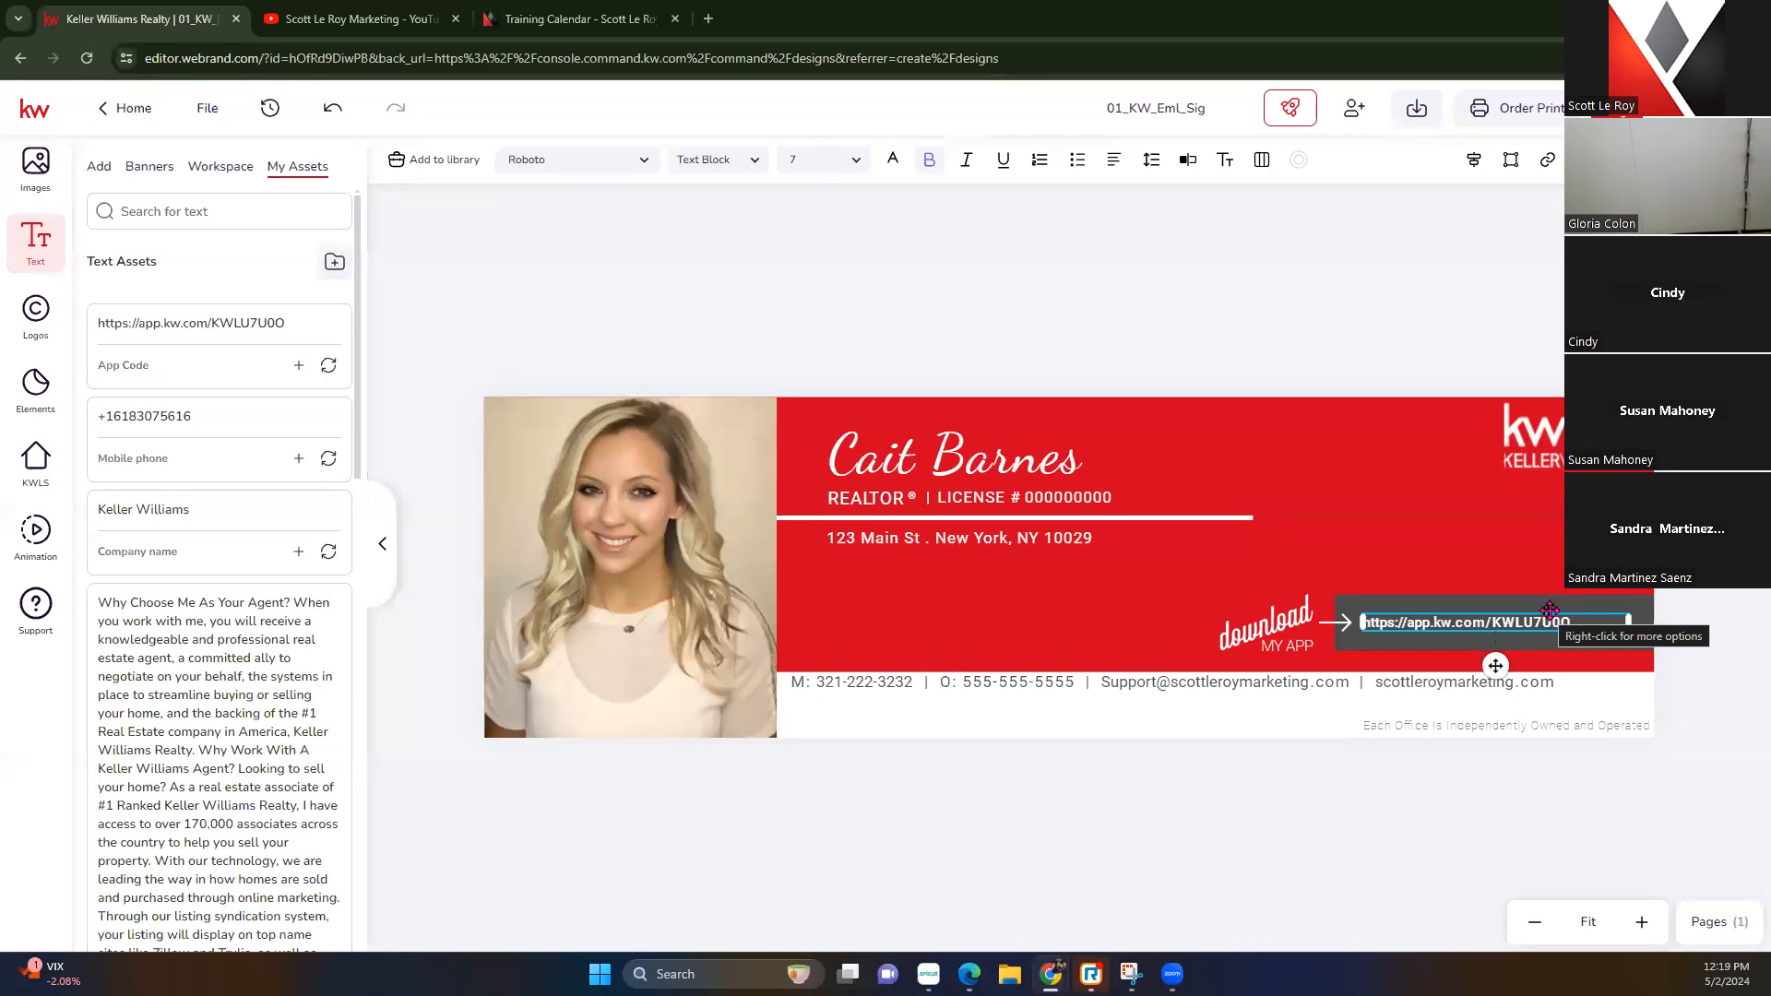
pyautogui.click(1384, 443)
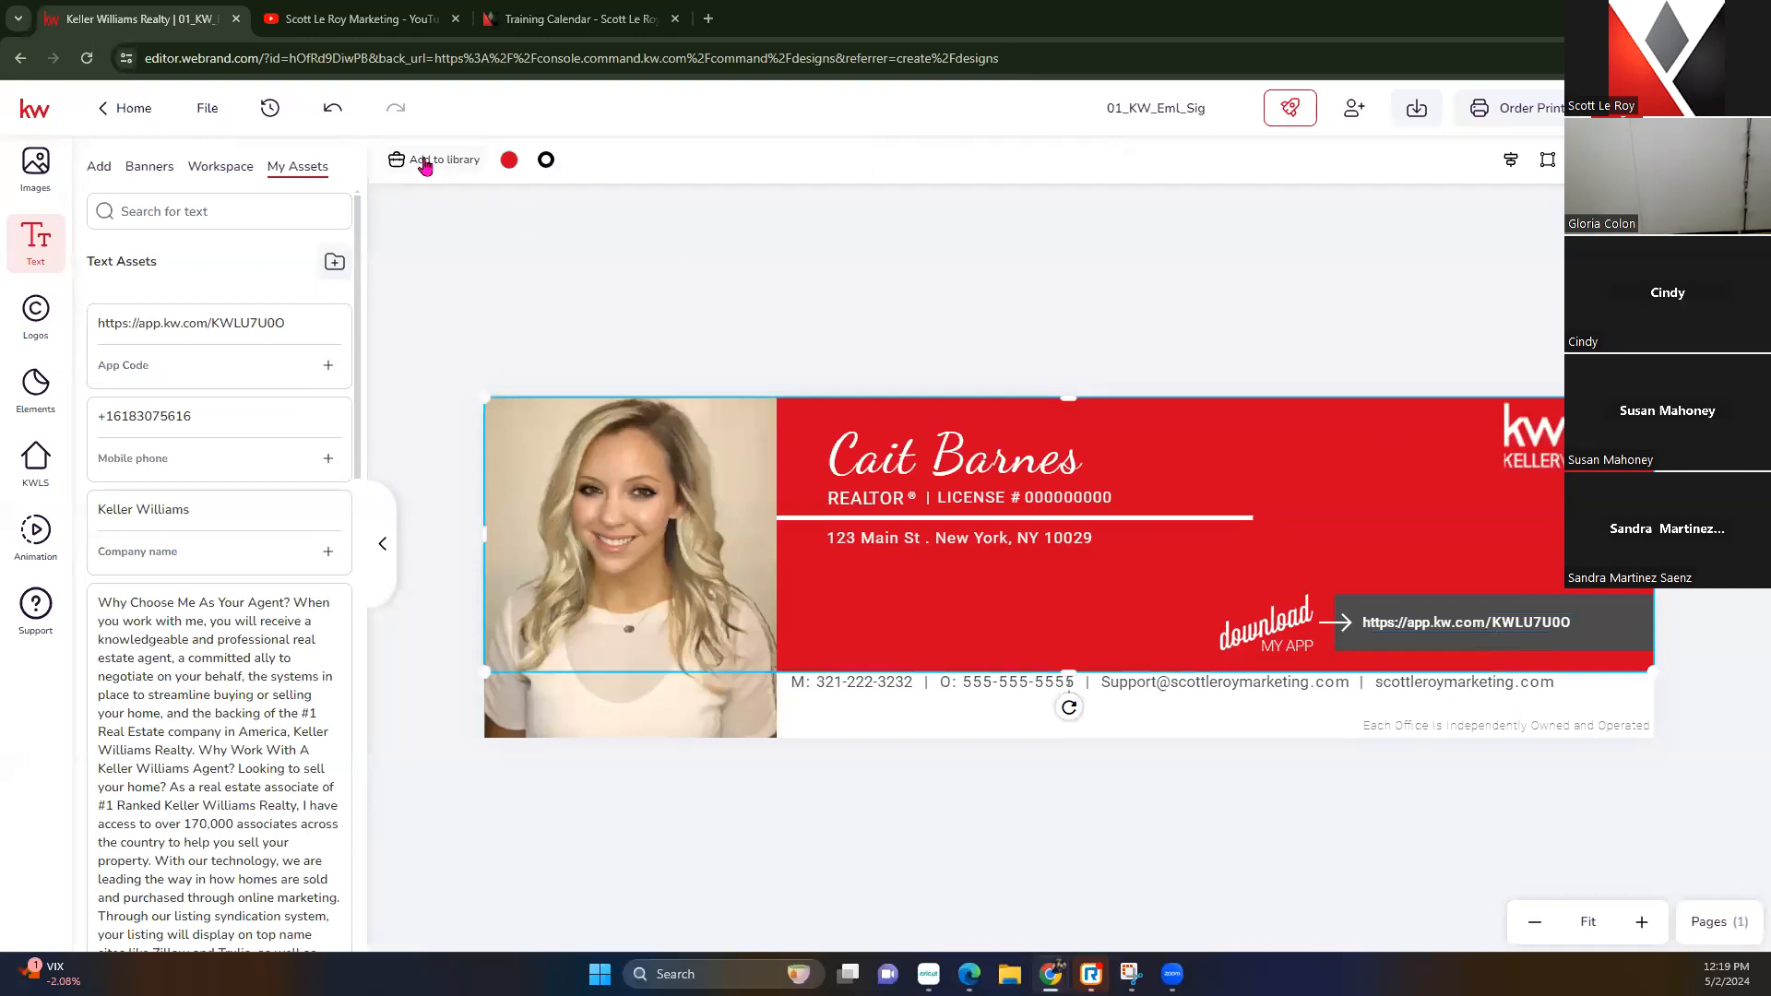
# Try several banner fill colours, including beige sampled from the photo, then settle on grey (#828282)
pyautogui.click(509, 161)
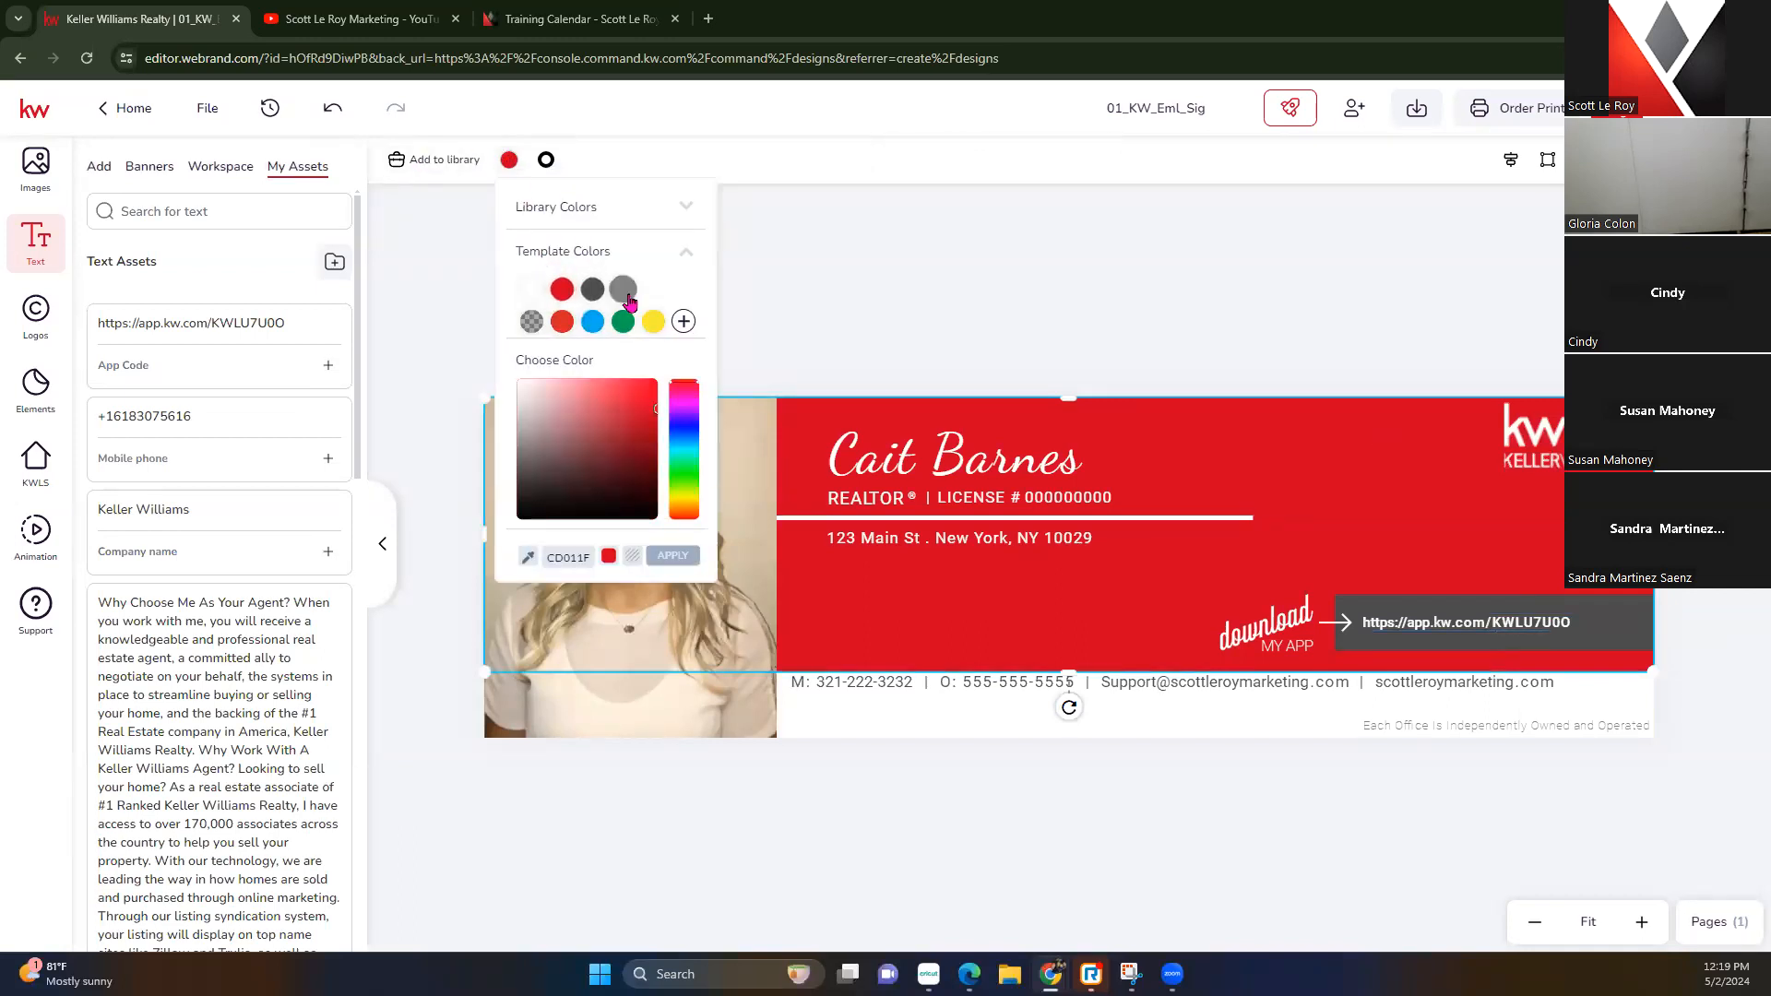
pyautogui.click(623, 289)
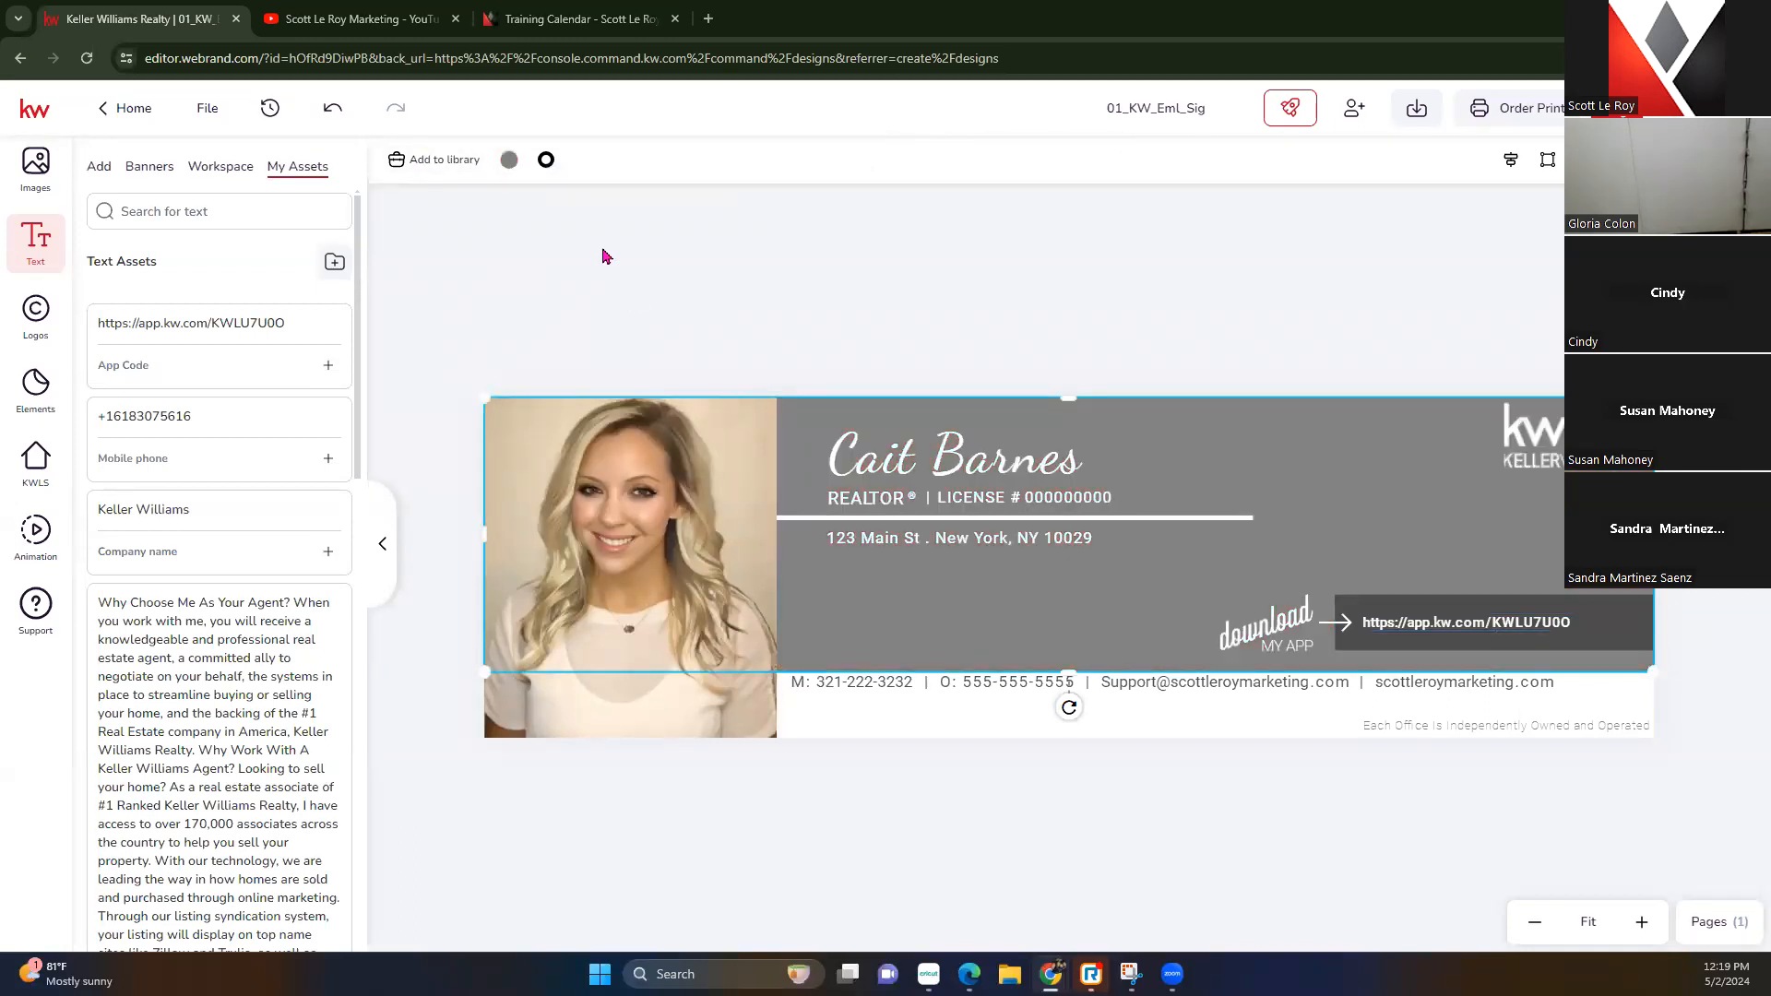
pyautogui.click(509, 160)
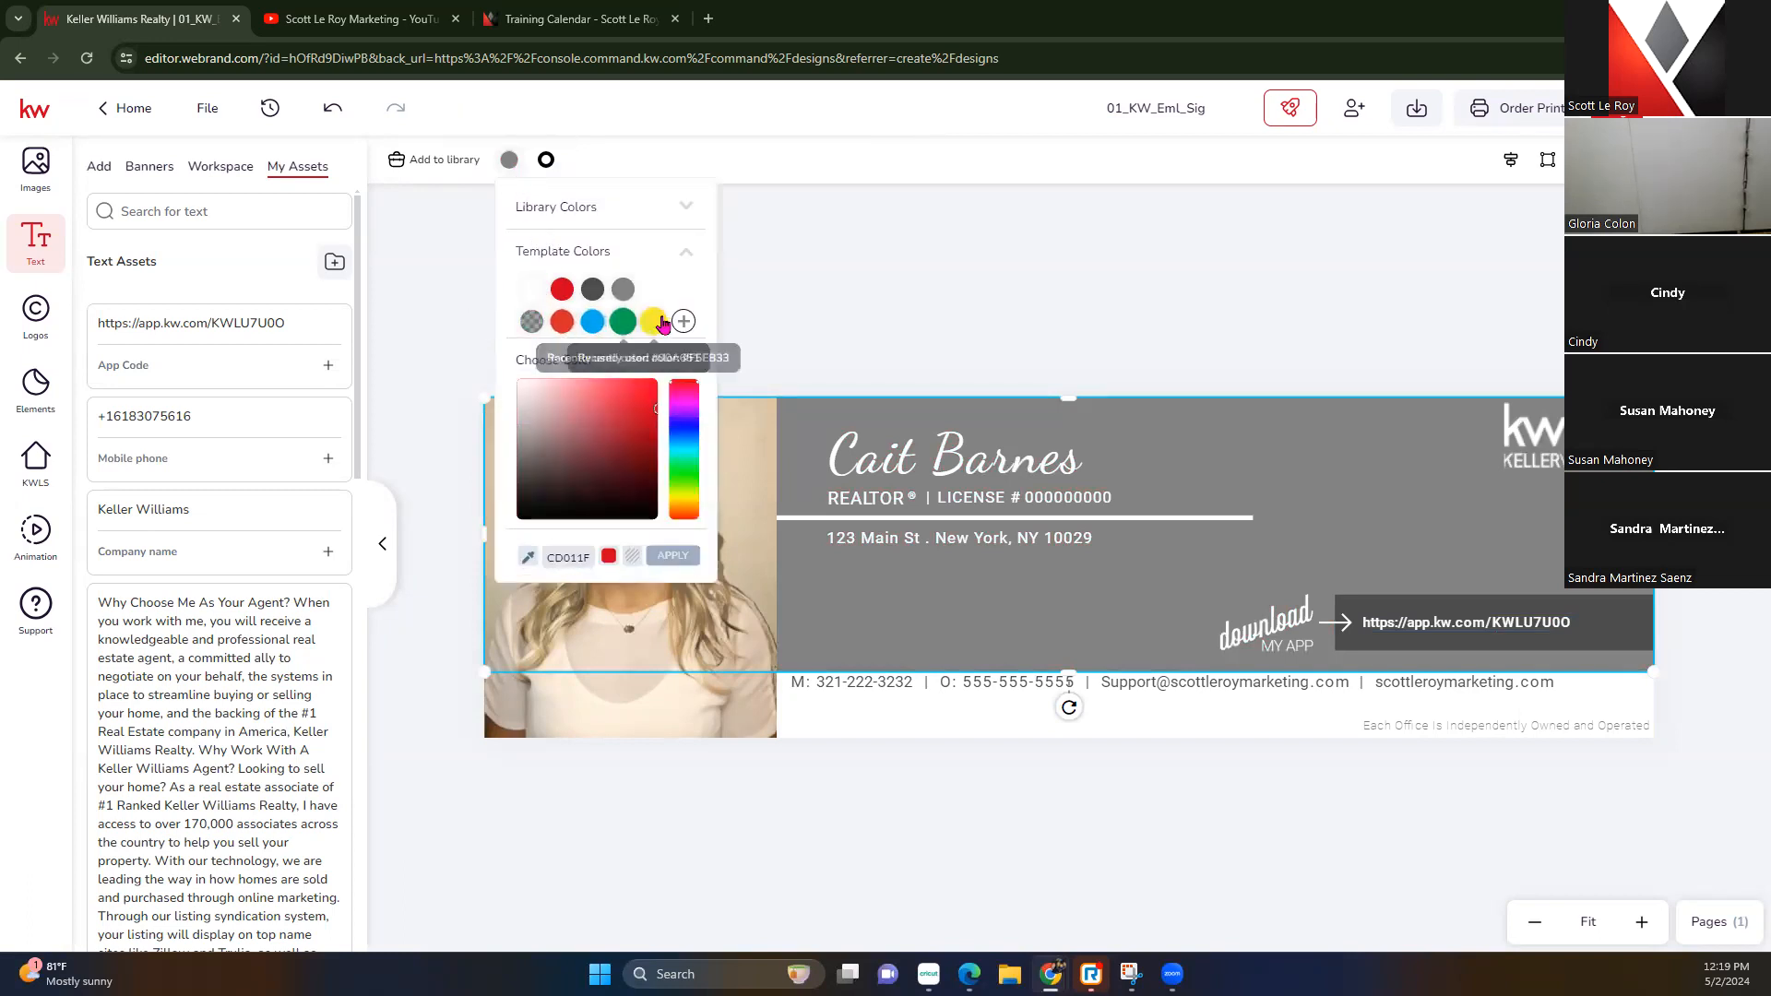
pyautogui.moveTo(617, 420); pyautogui.dragTo(583, 449)
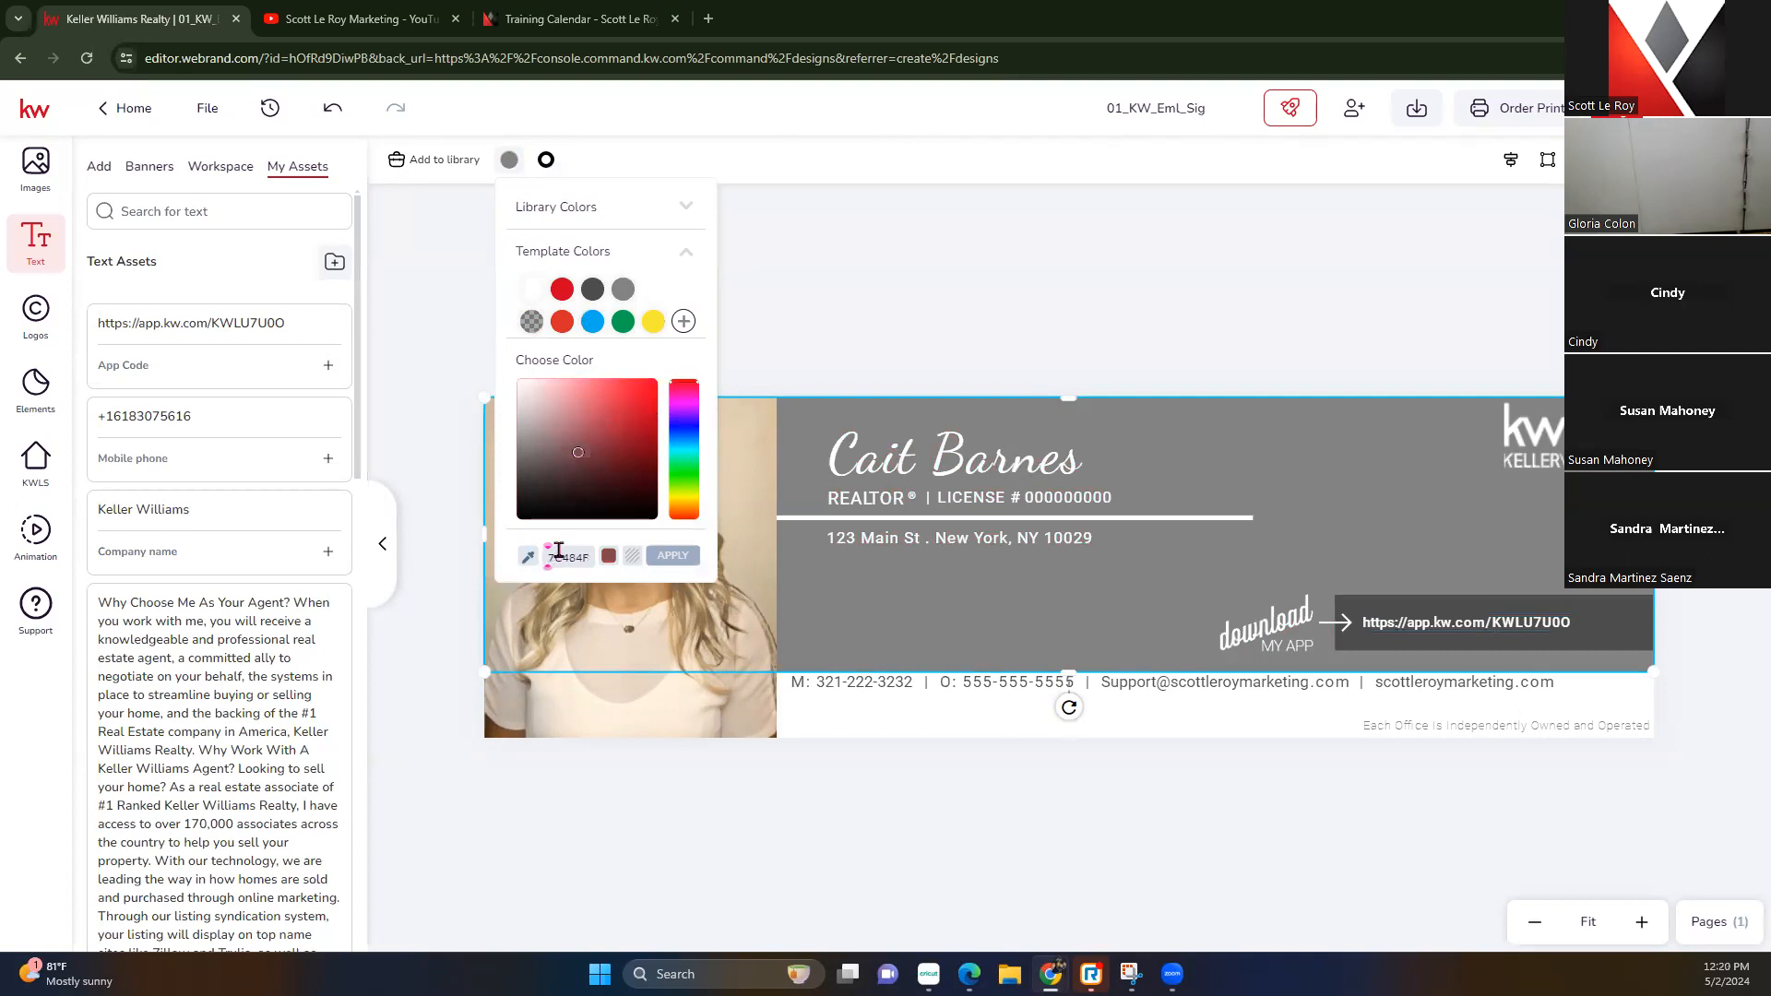
pyautogui.click(528, 557)
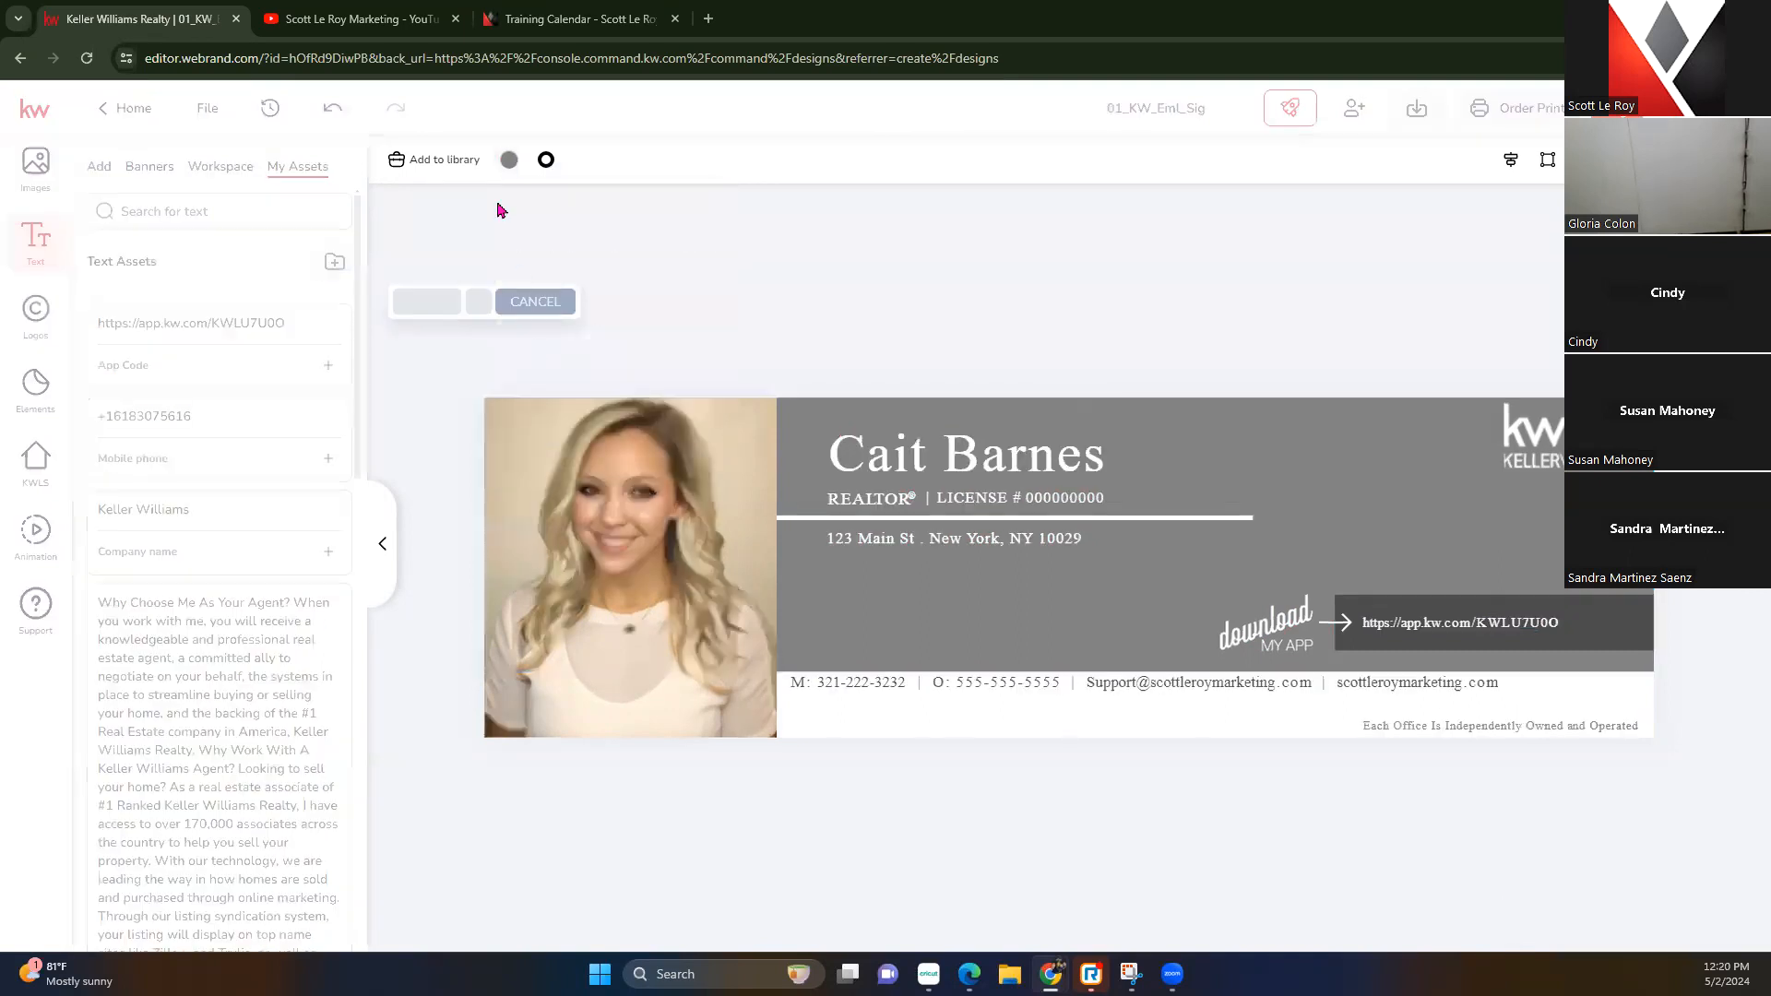
pyautogui.click(509, 160)
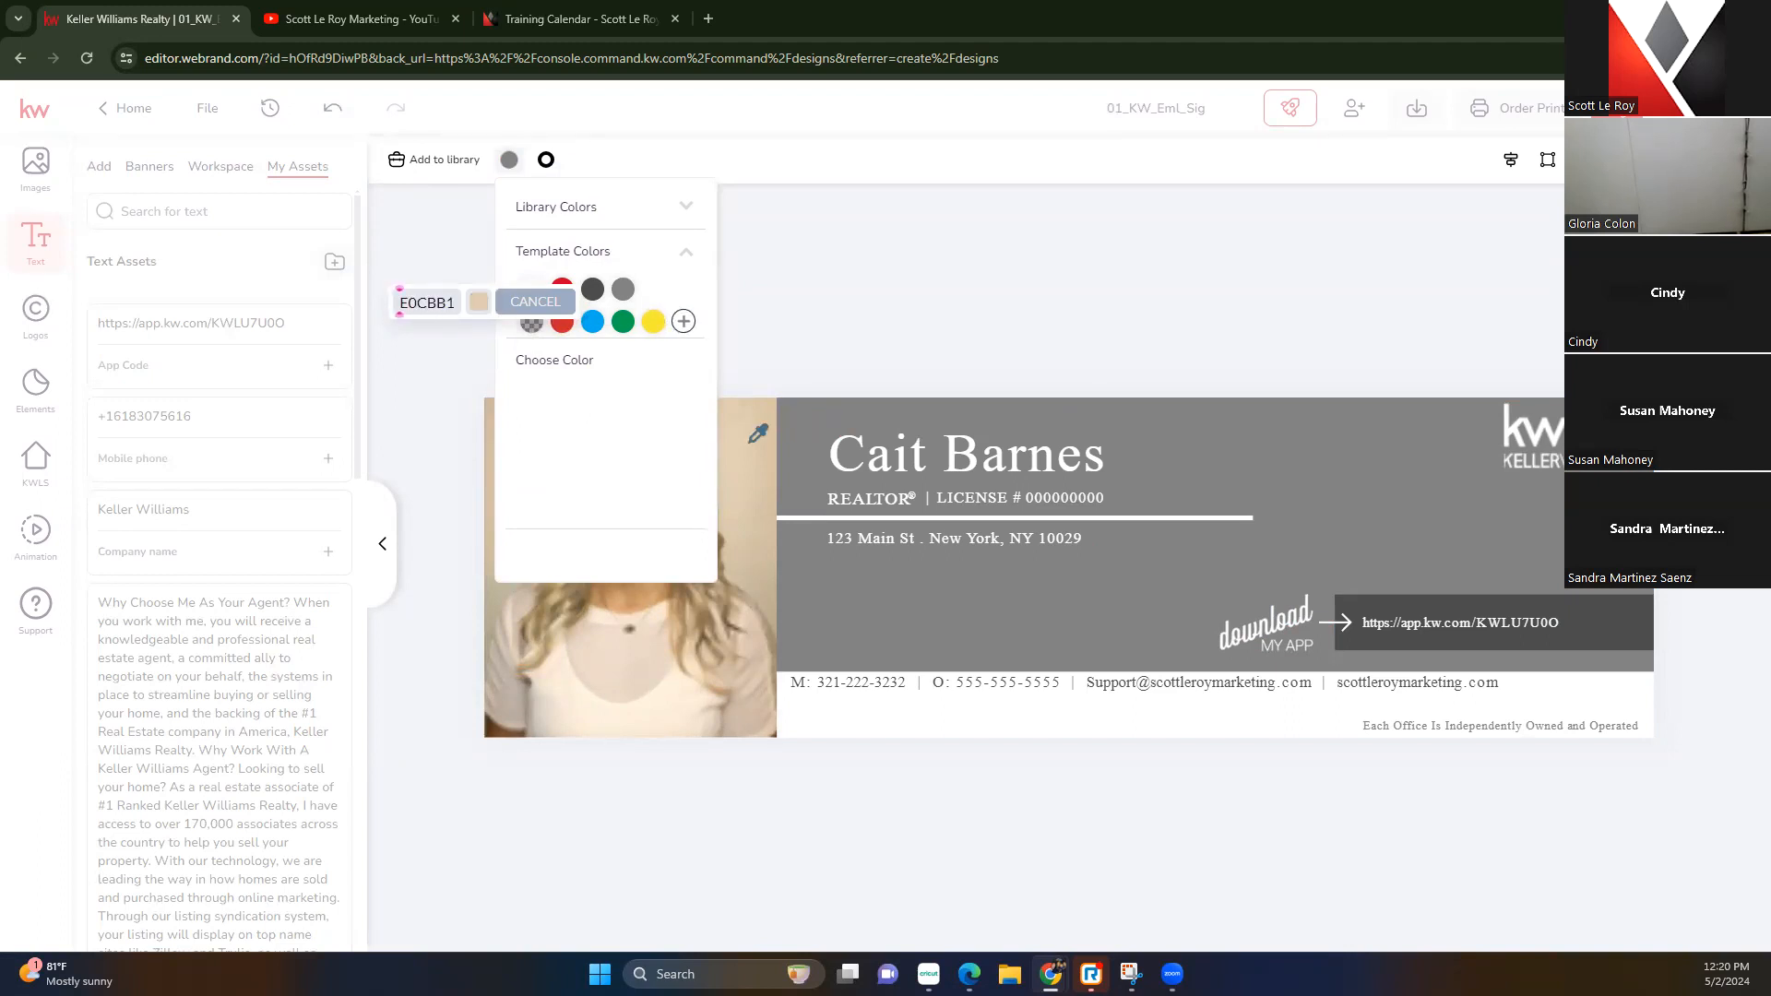
pyautogui.click(750, 441)
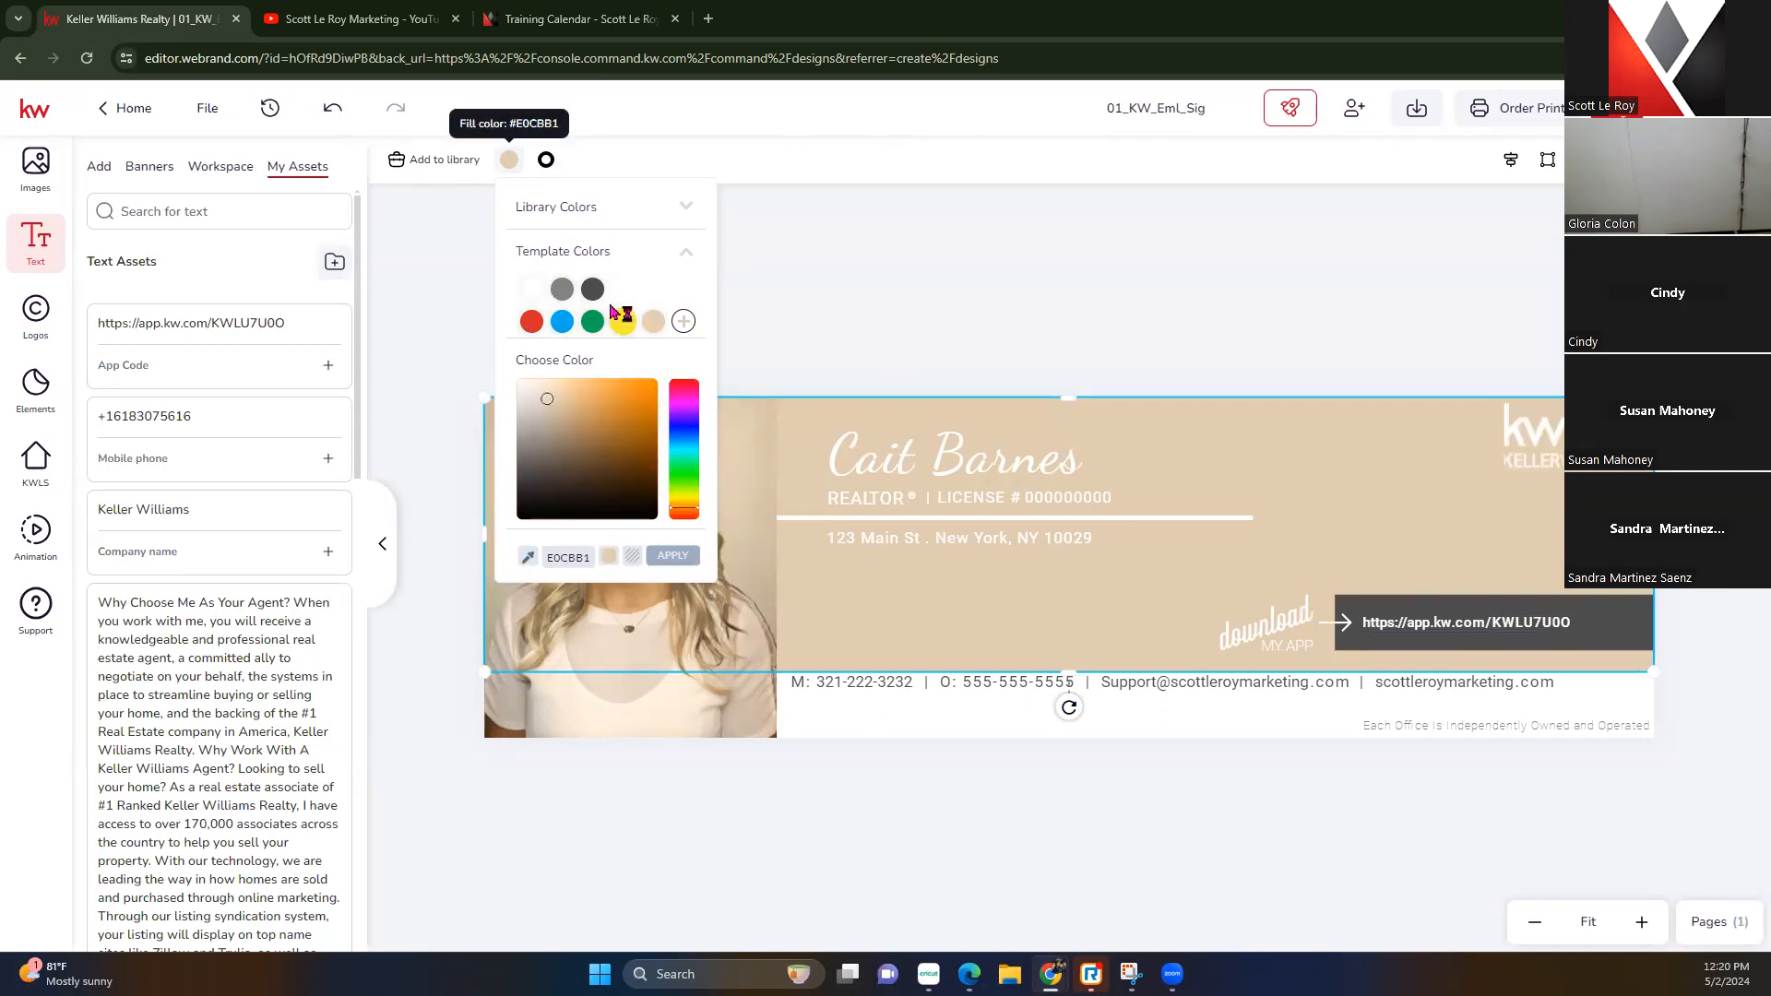
pyautogui.click(562, 289)
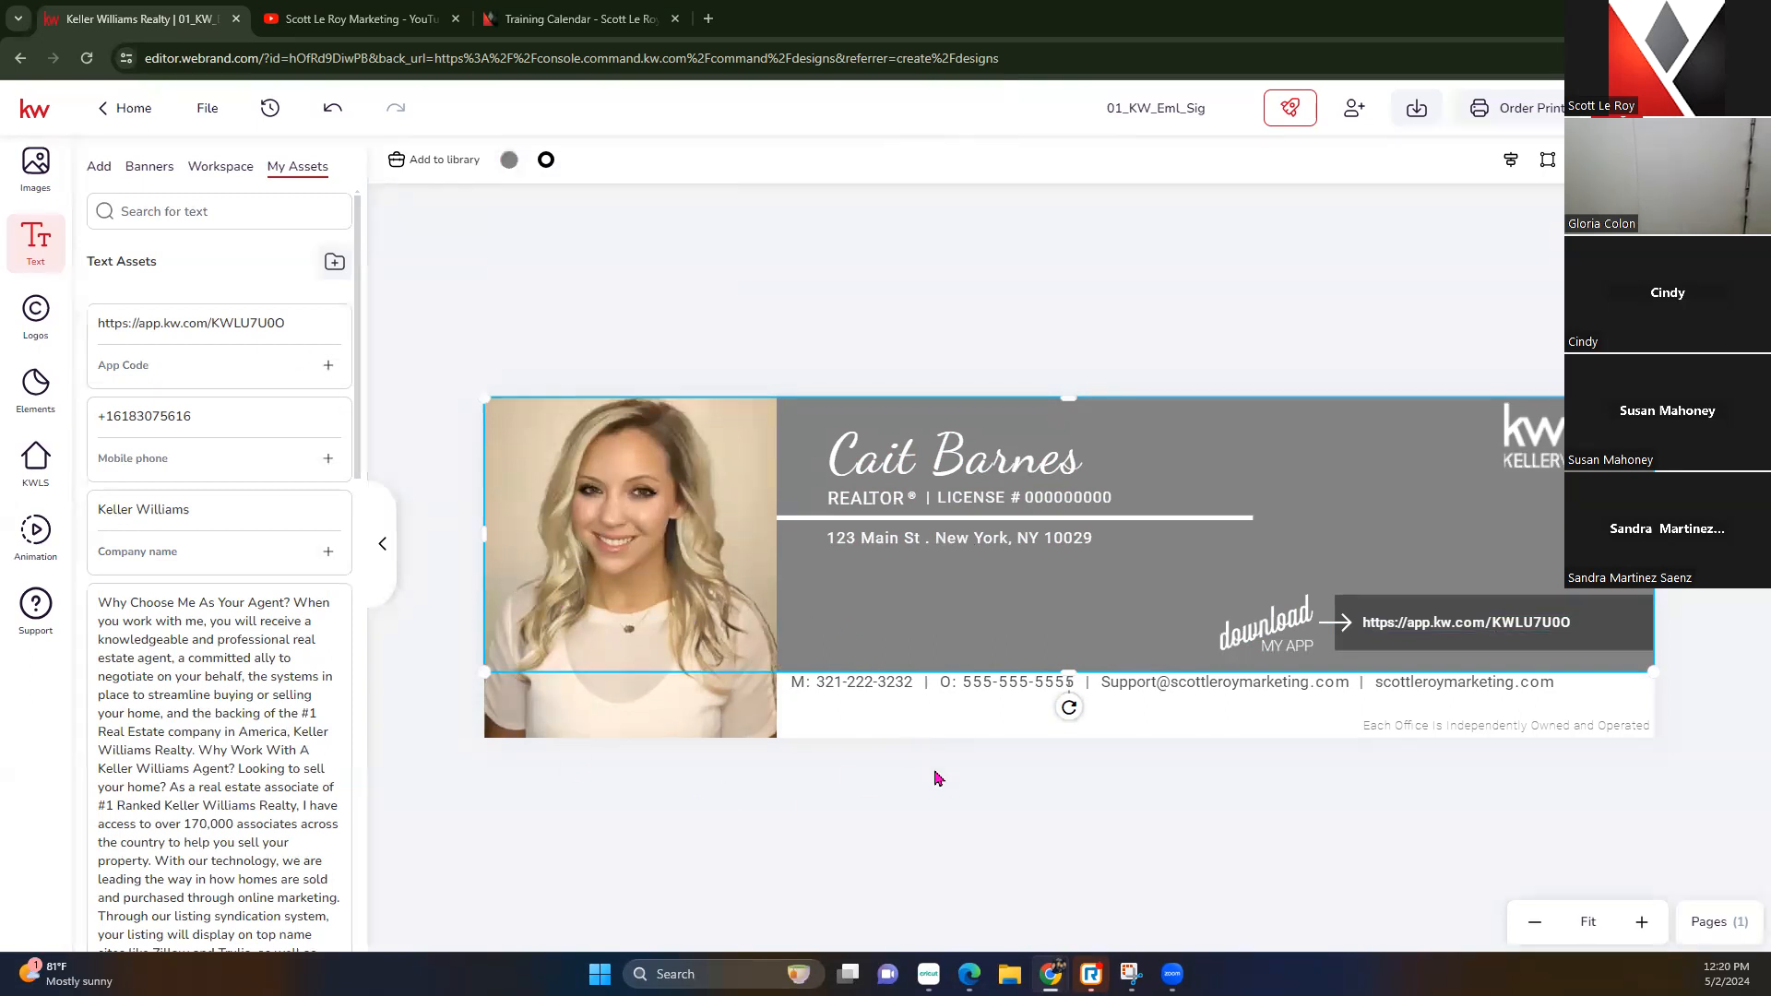
# Replace the banner's KW logo placeholder with the red KW logo from My Assets
pyautogui.click(1517, 441)
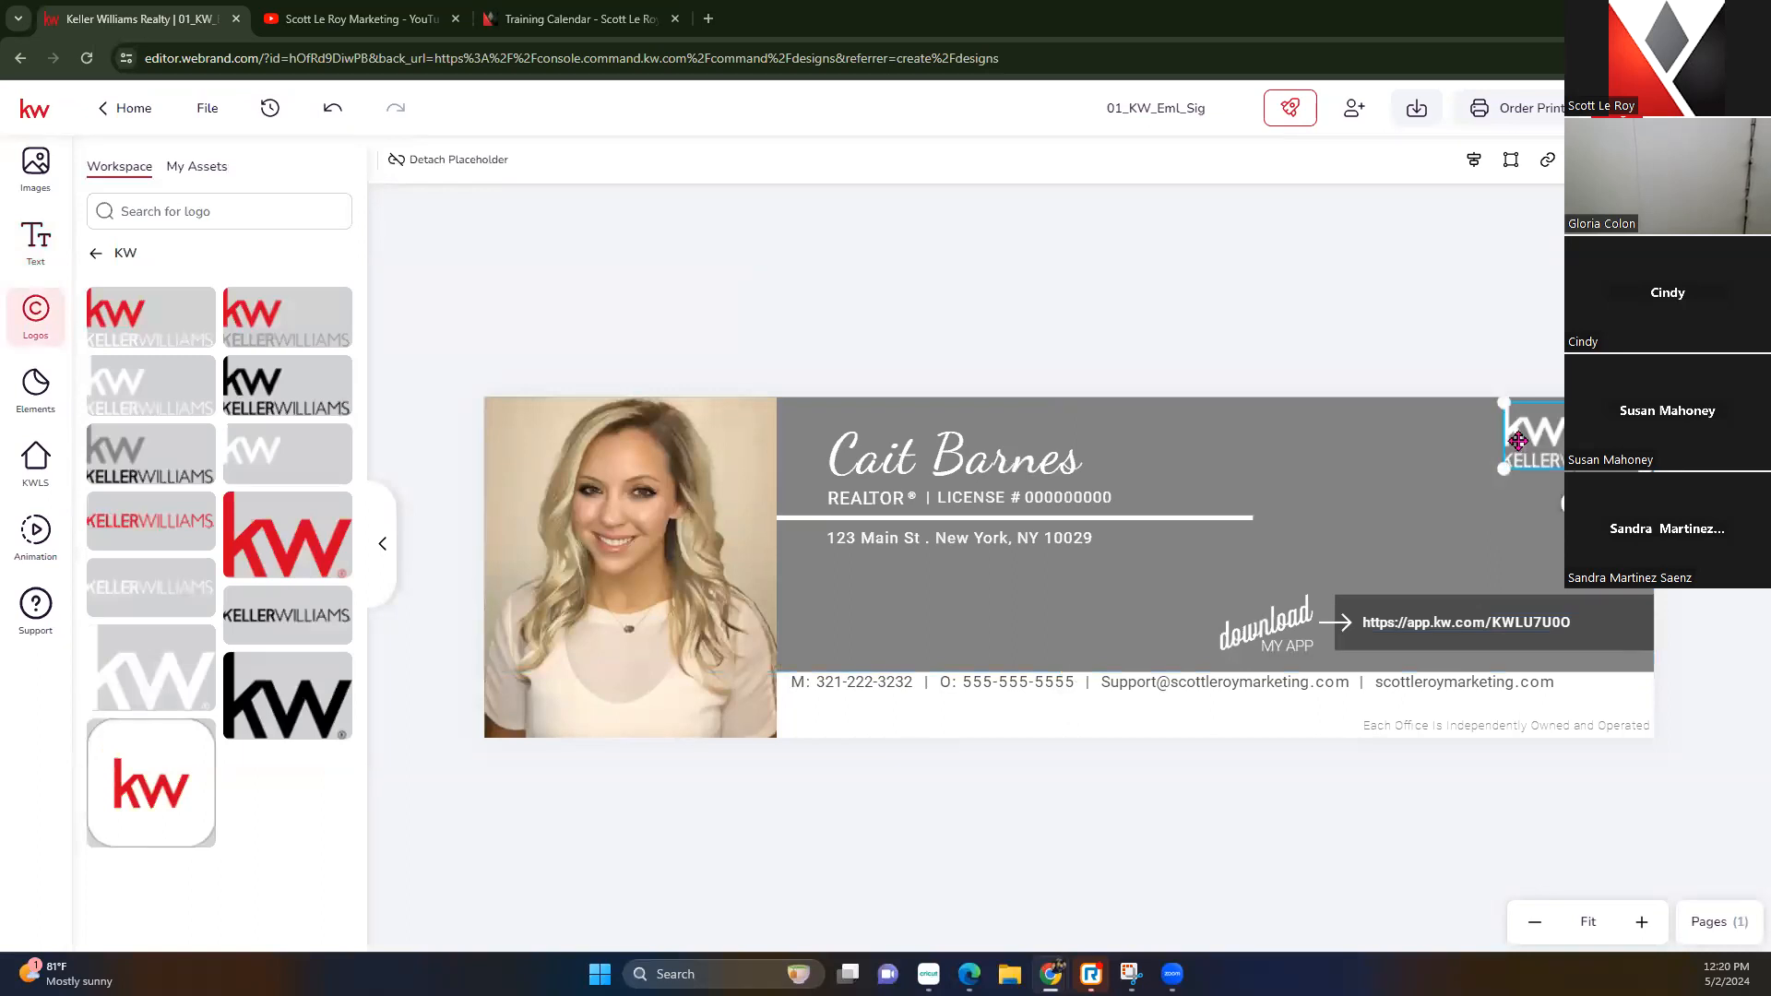
pyautogui.click(222, 166)
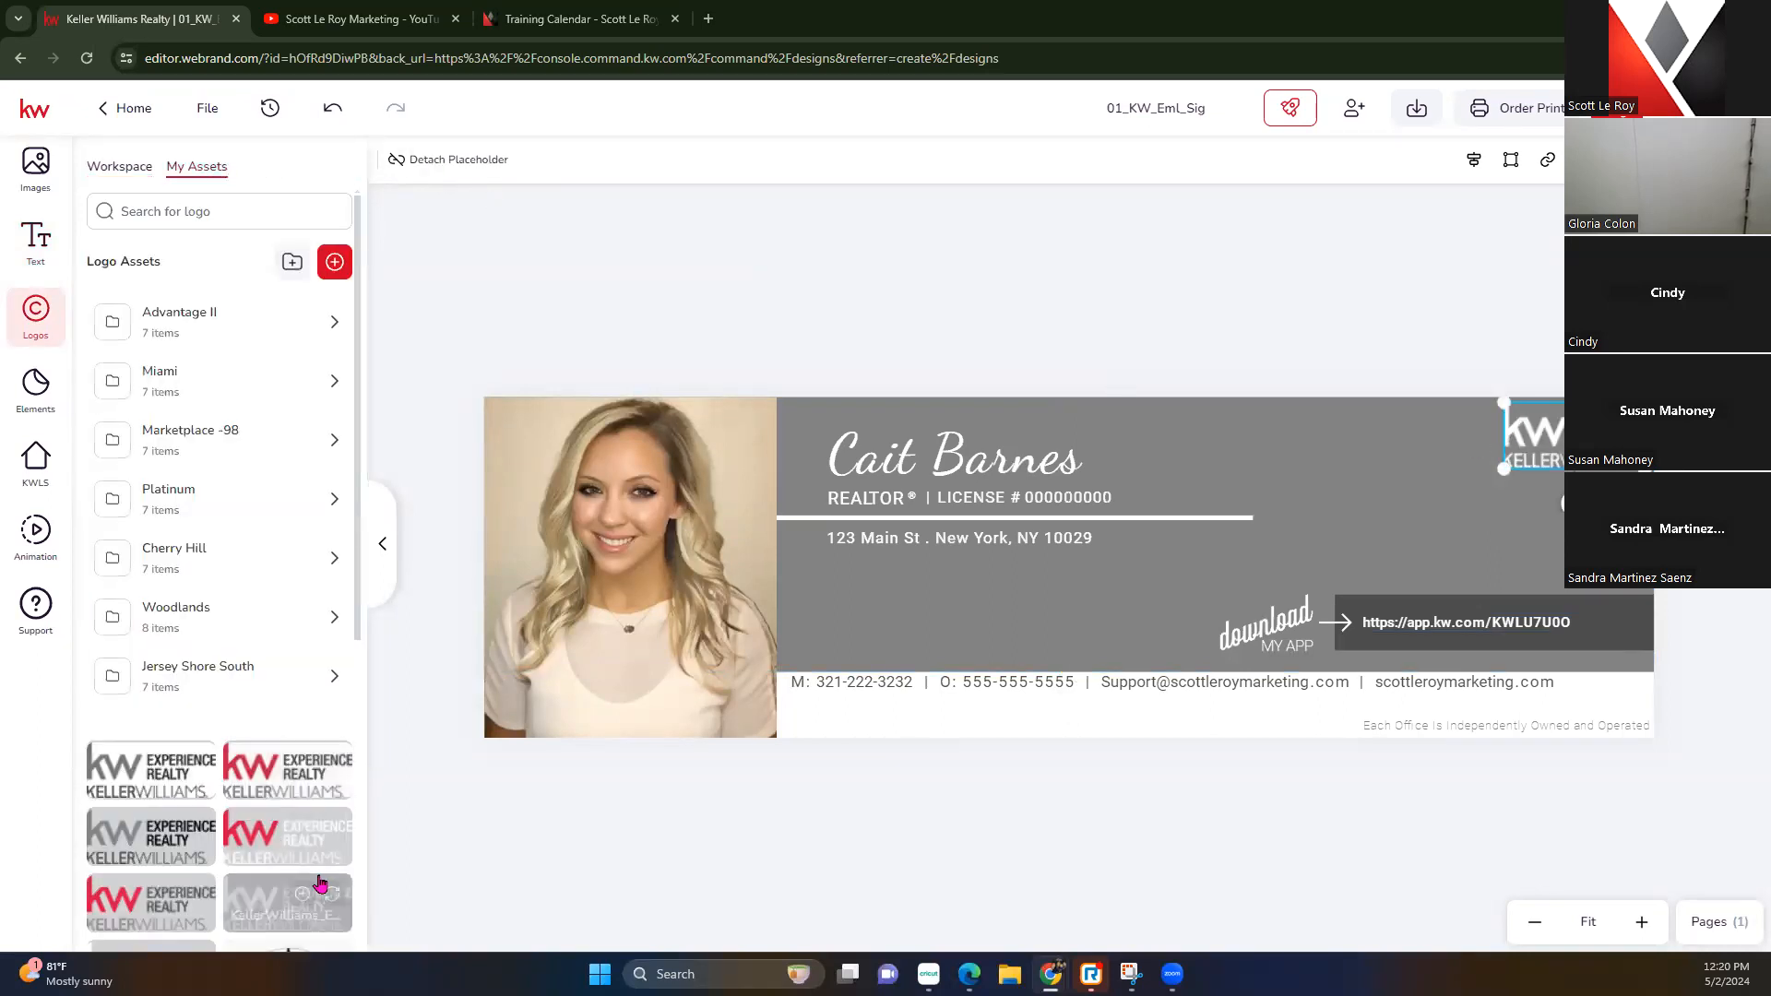
pyautogui.click(332, 830)
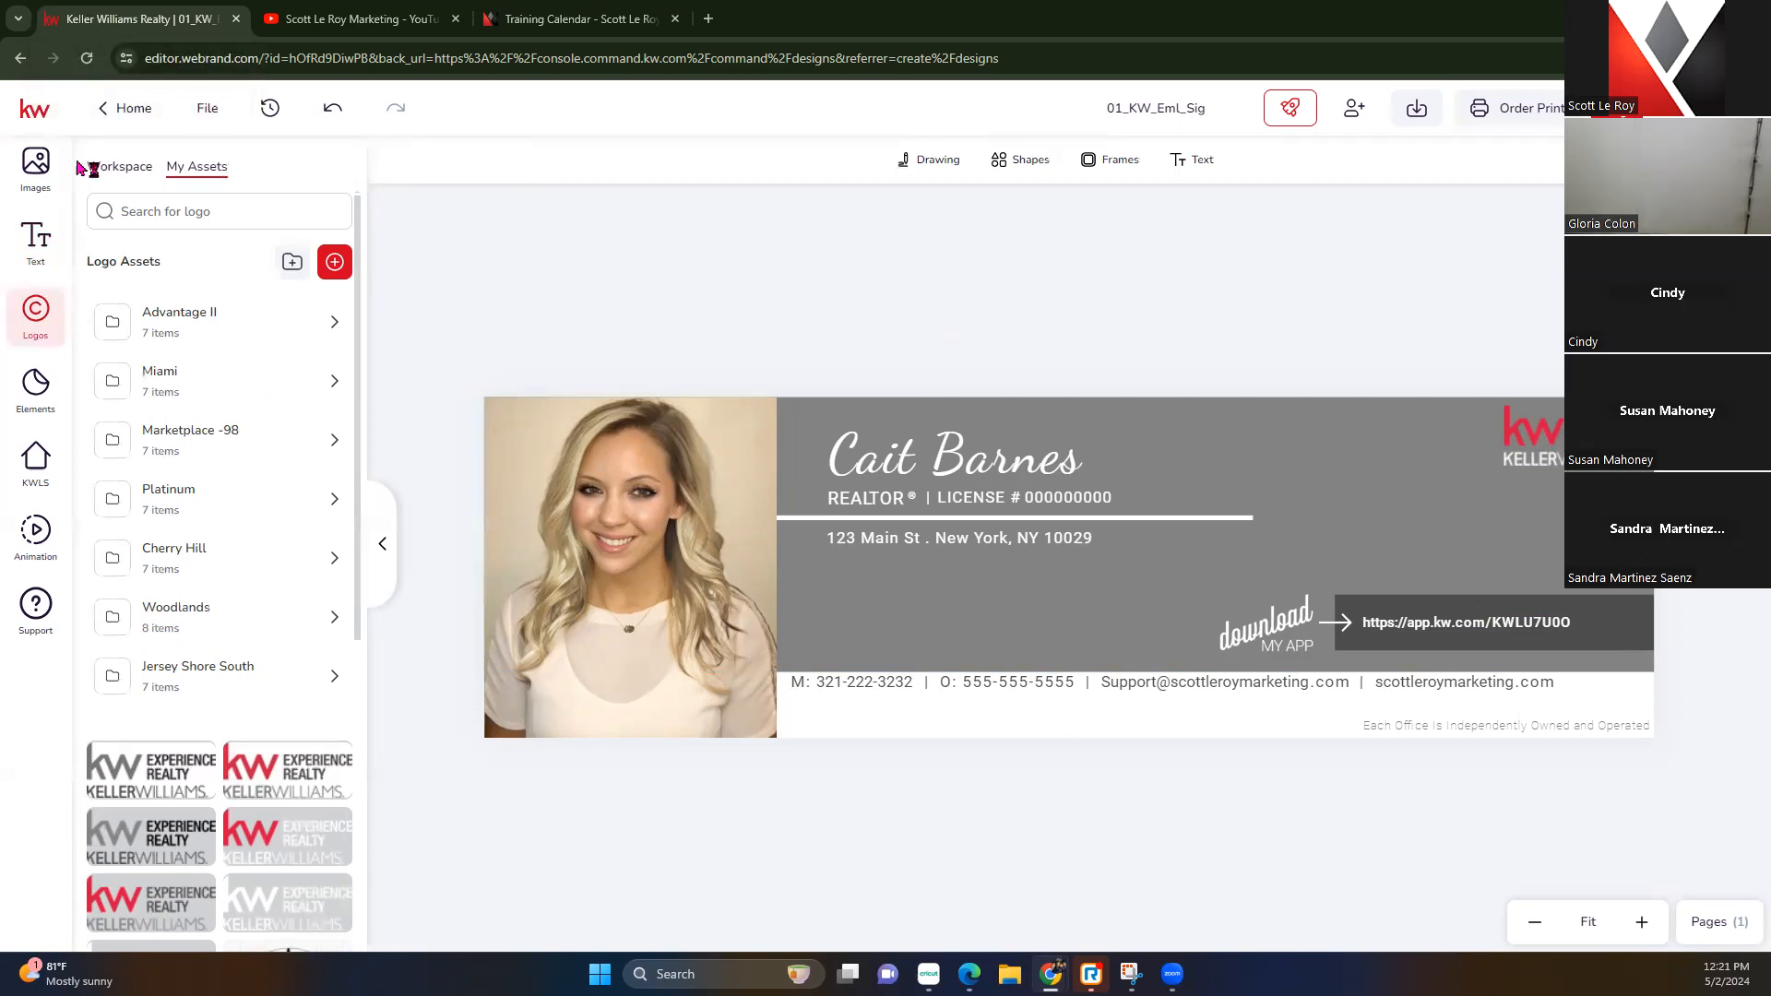
# Browse the Stock and Workspace image tabs, return to My Assets, and cancel the upload window
pyautogui.click(41, 167)
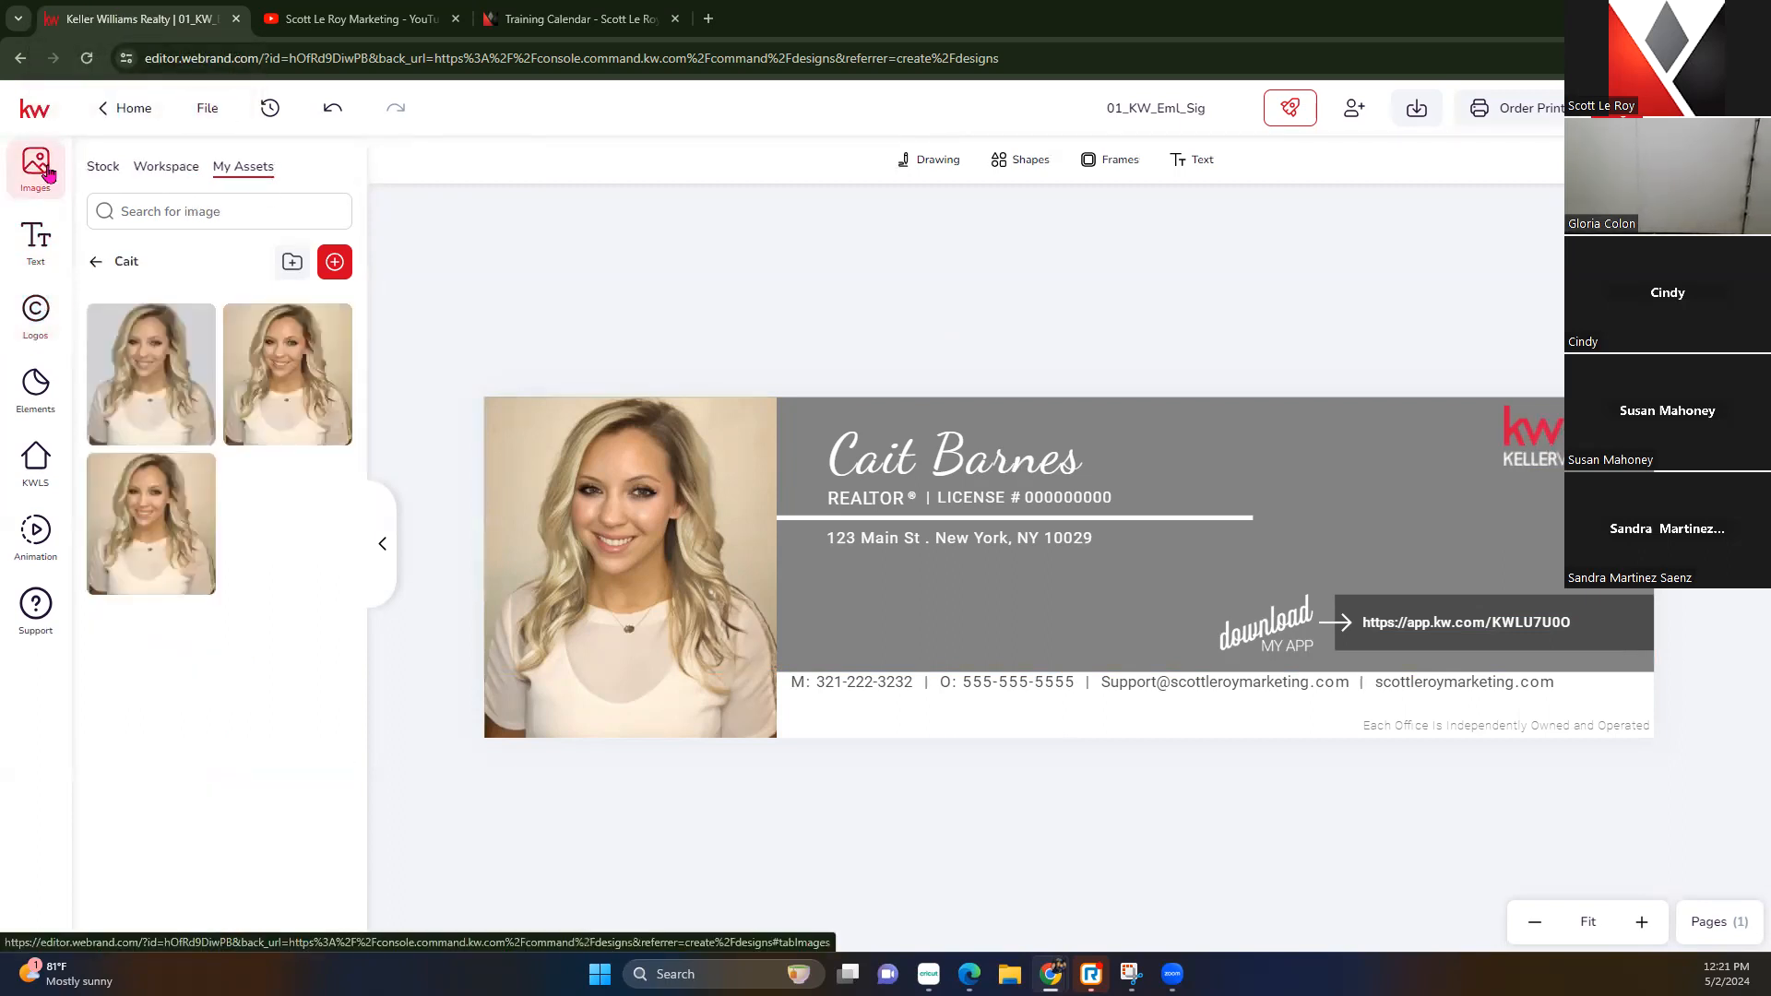
pyautogui.click(115, 174)
pyautogui.click(189, 168)
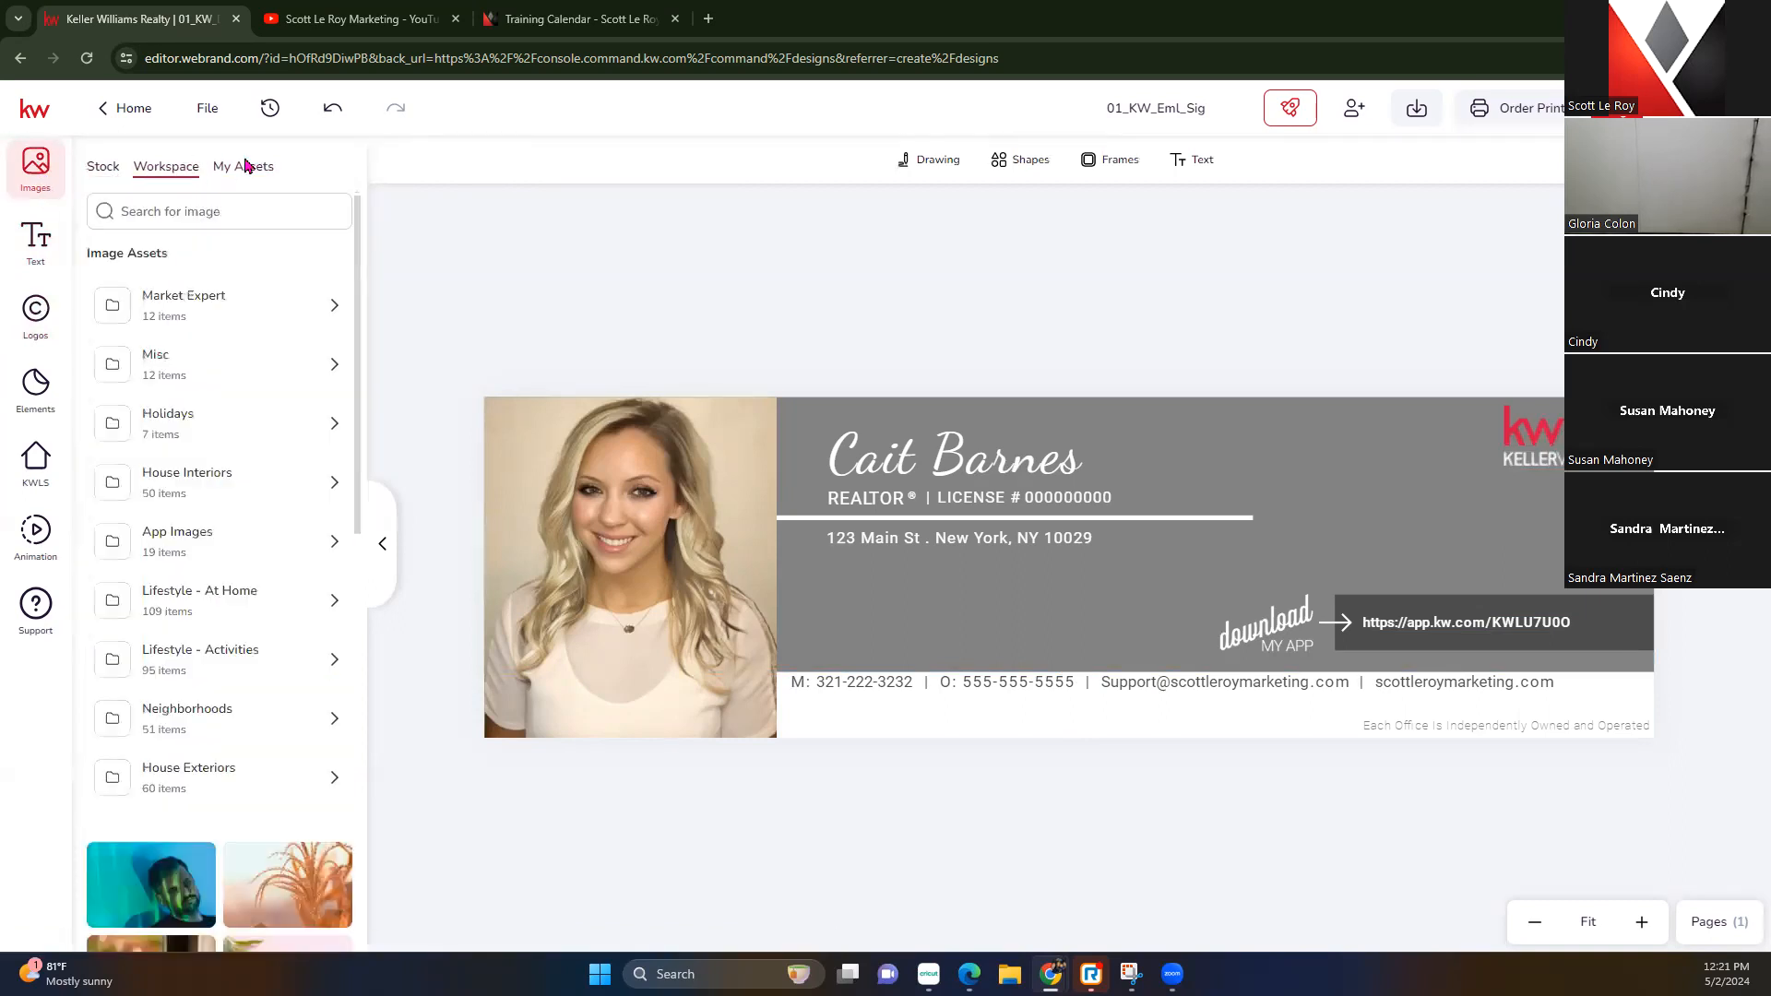
pyautogui.click(253, 168)
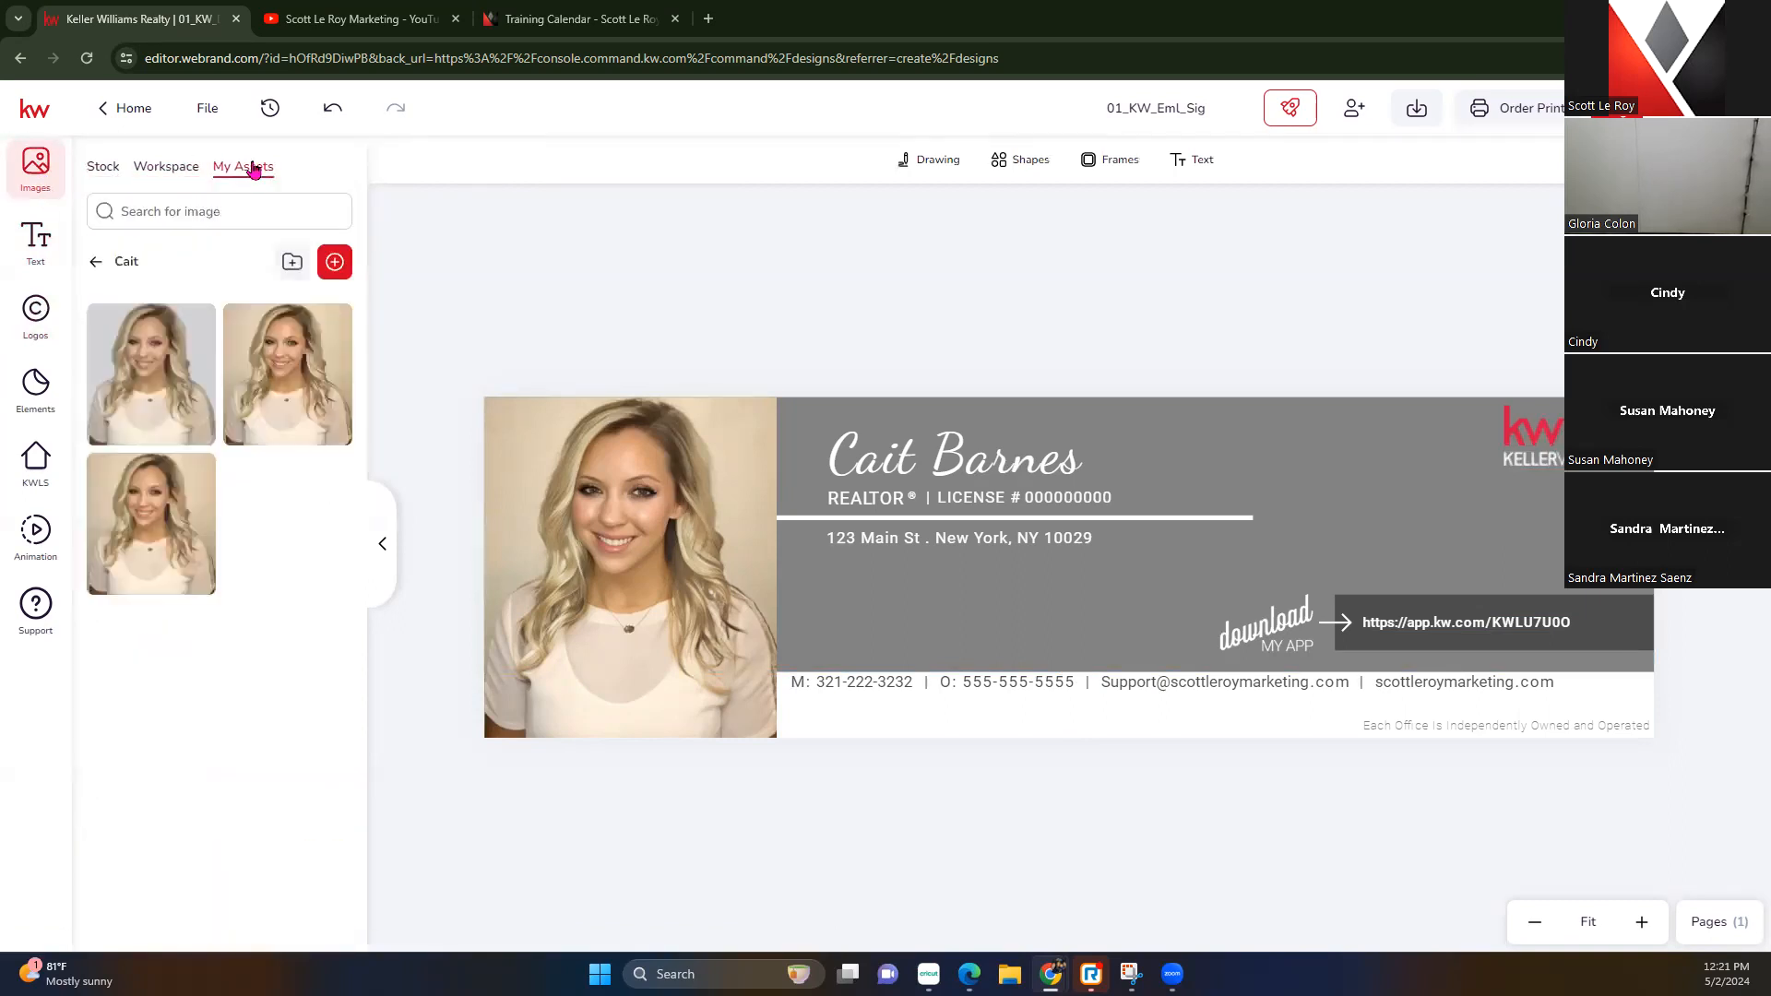
pyautogui.click(337, 261)
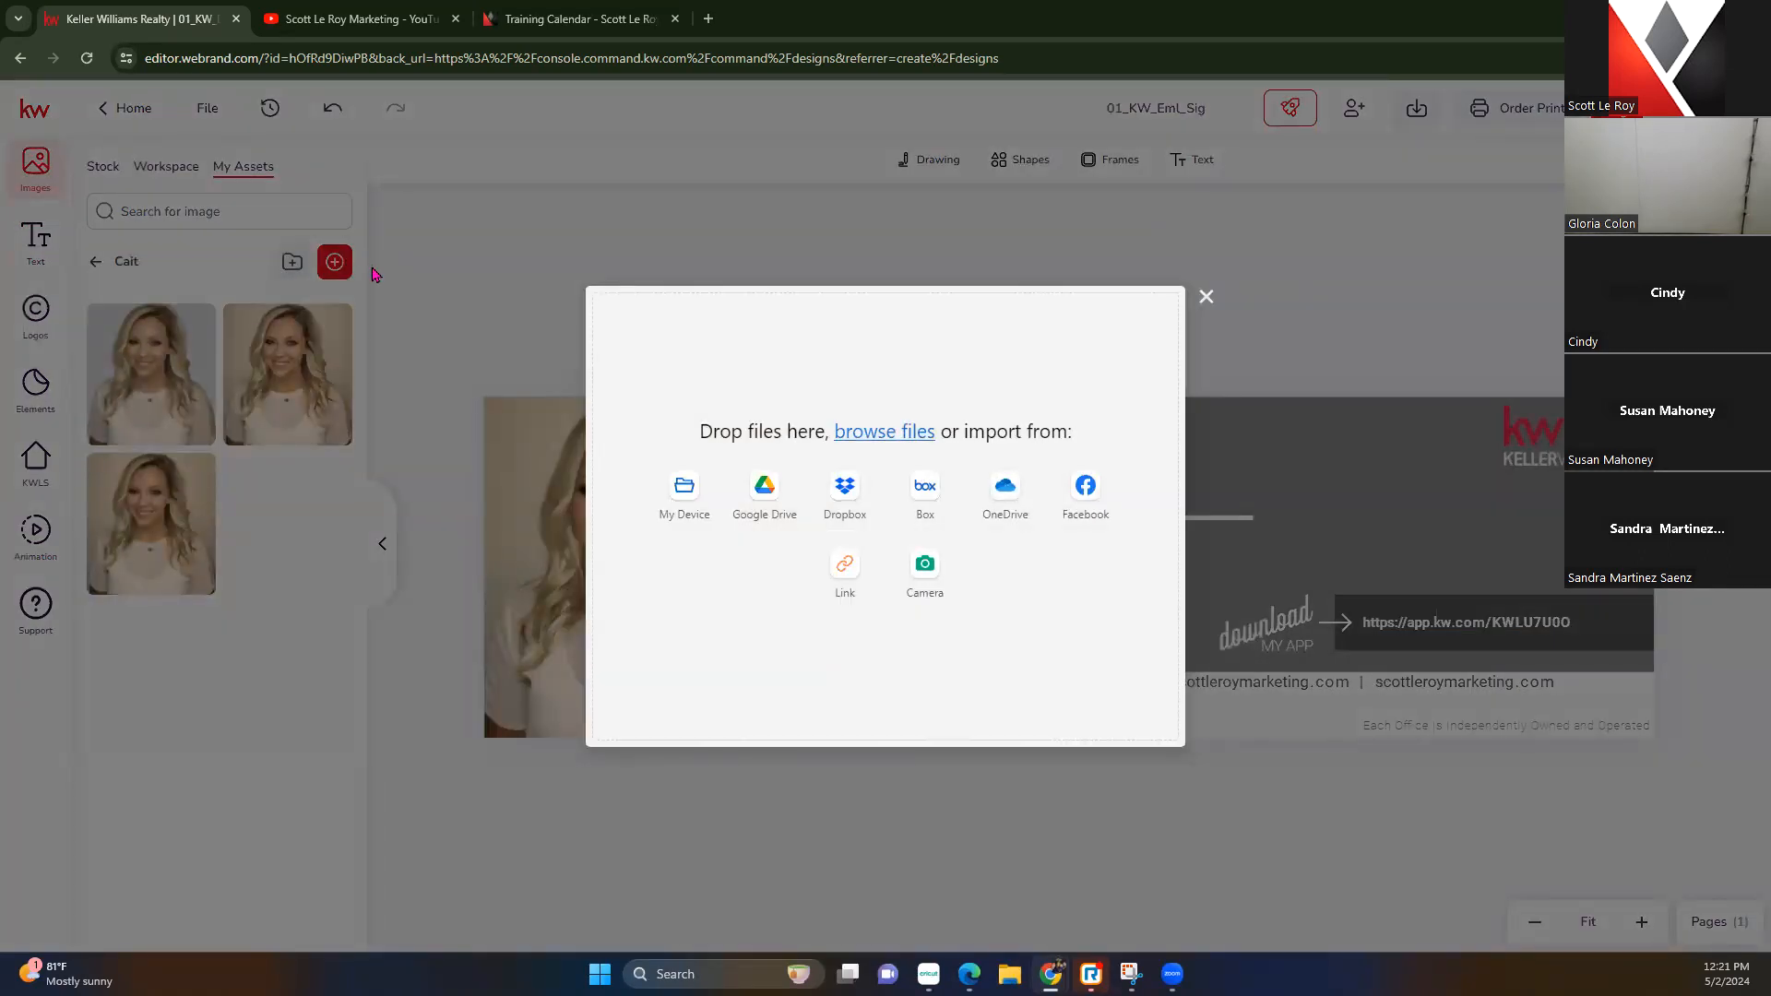
pyautogui.click(1207, 297)
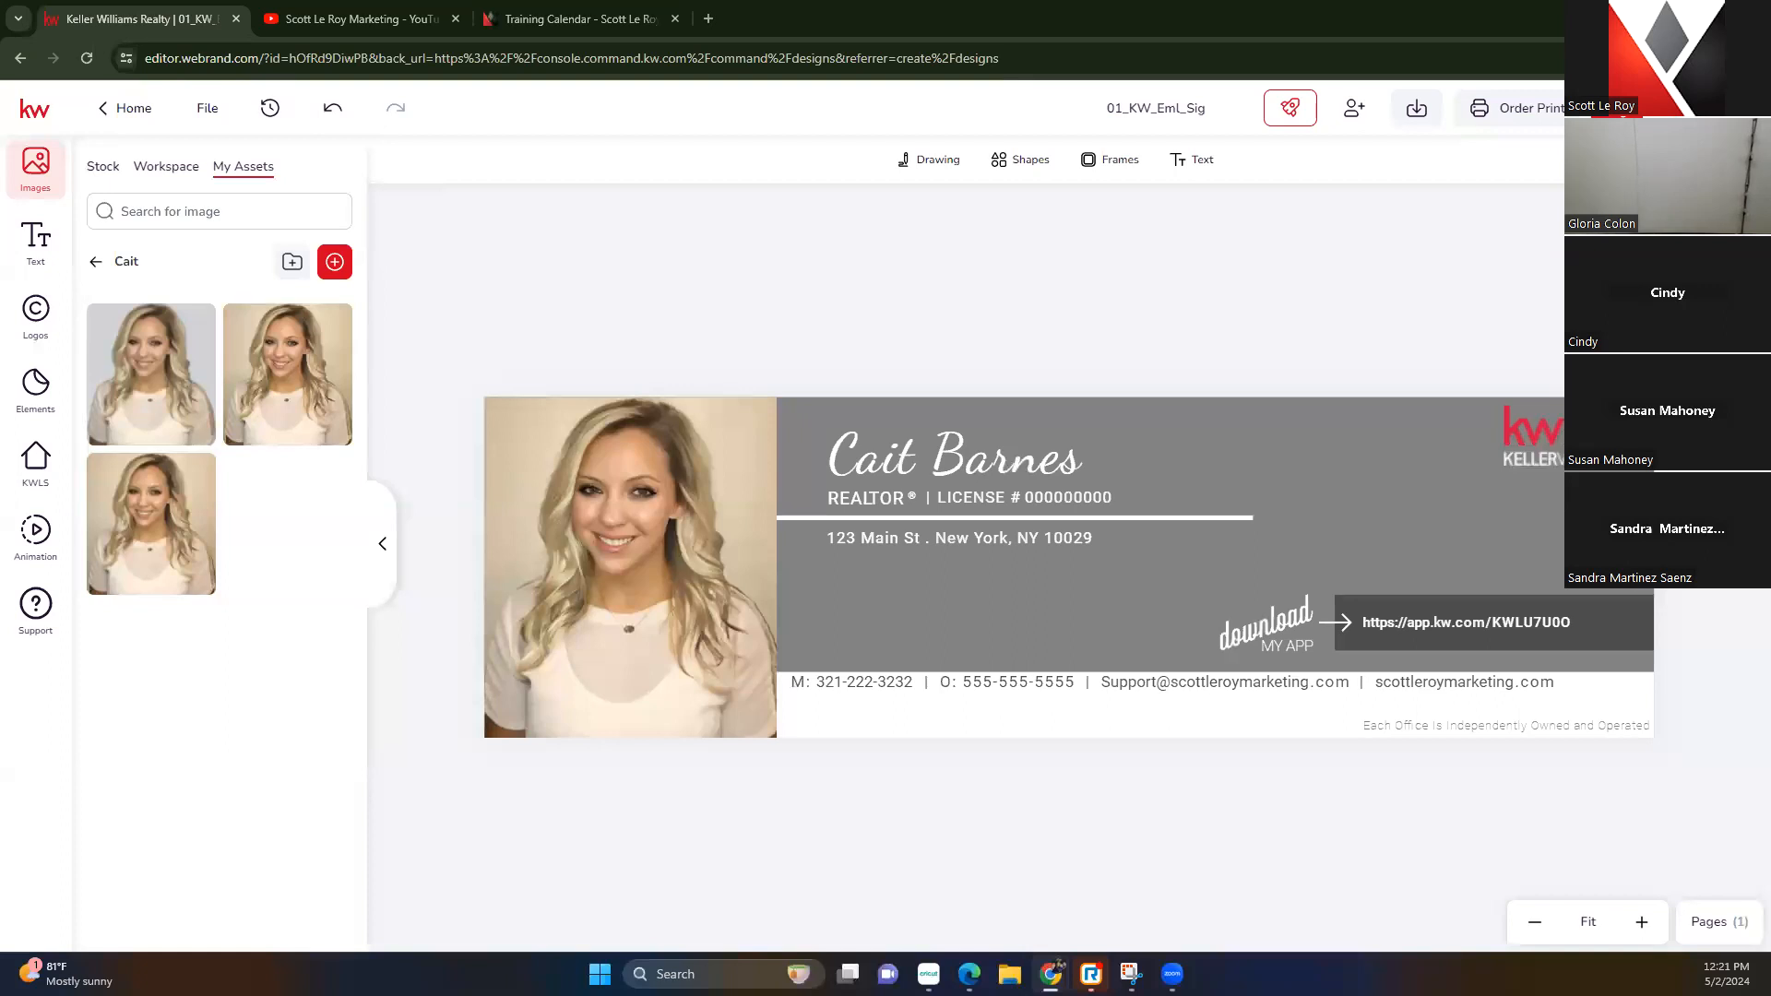
pyautogui.moveTo(181, 320)
pyautogui.click(983, 474)
pyautogui.doubleClick(984, 474)
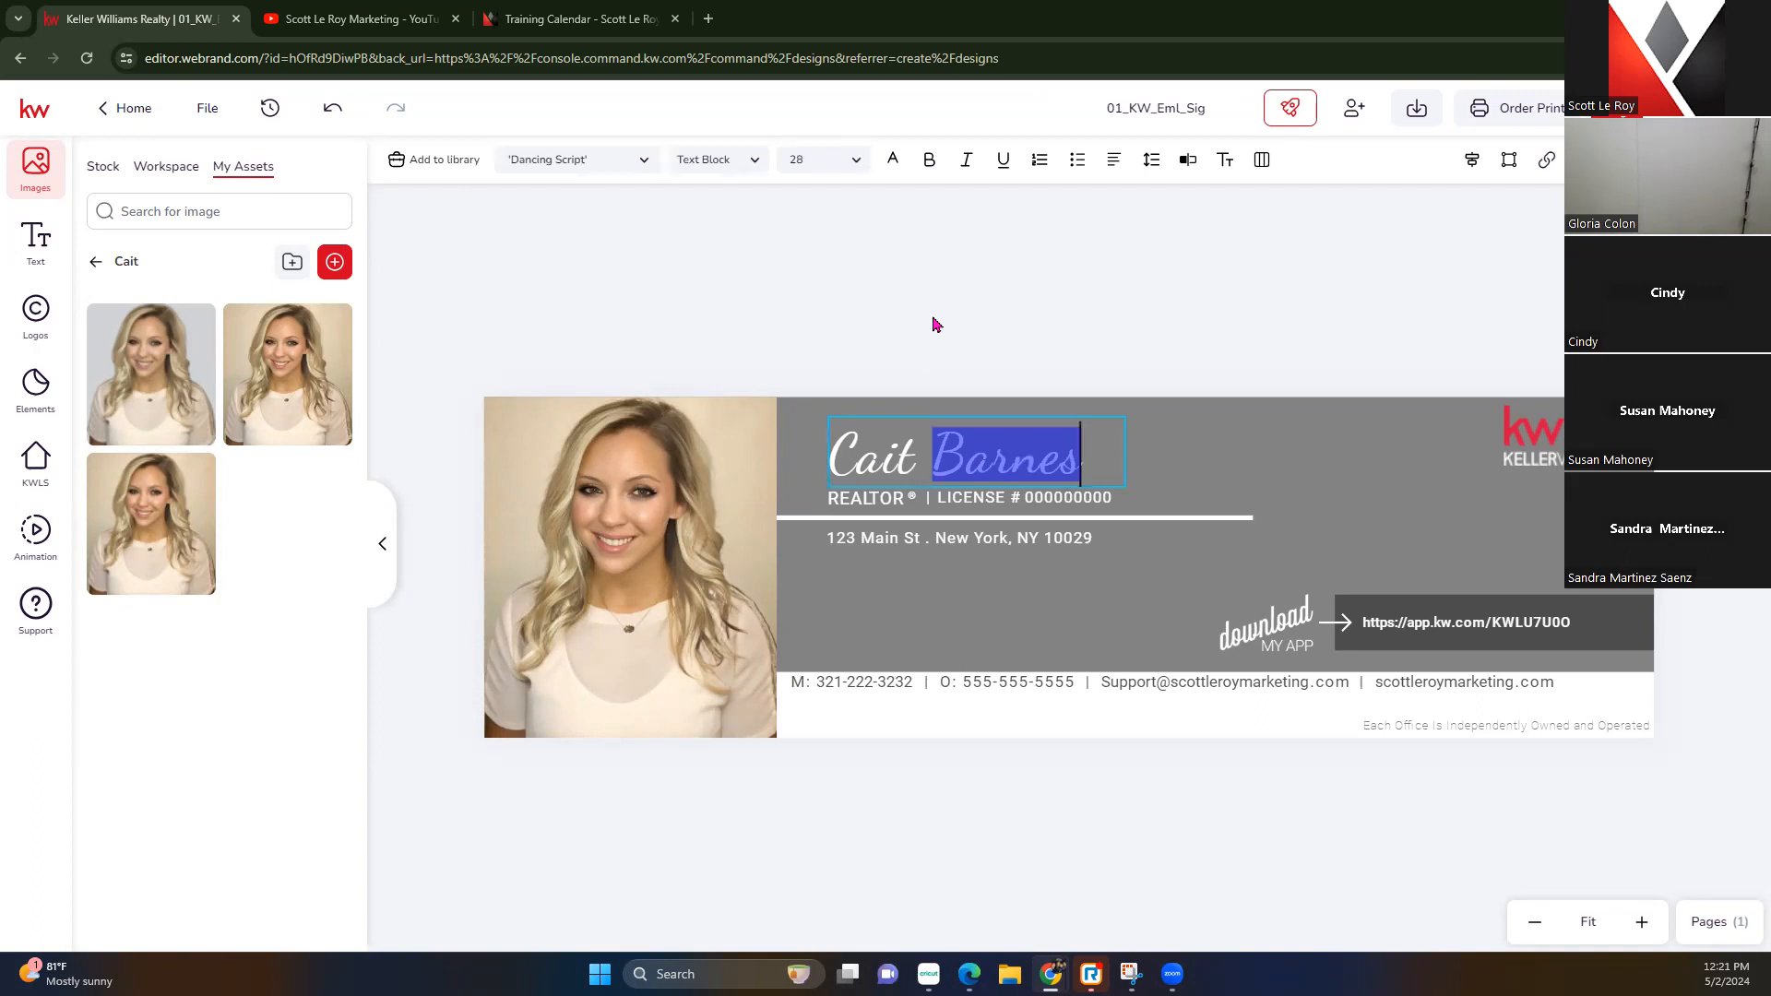
pyautogui.press('Escape')
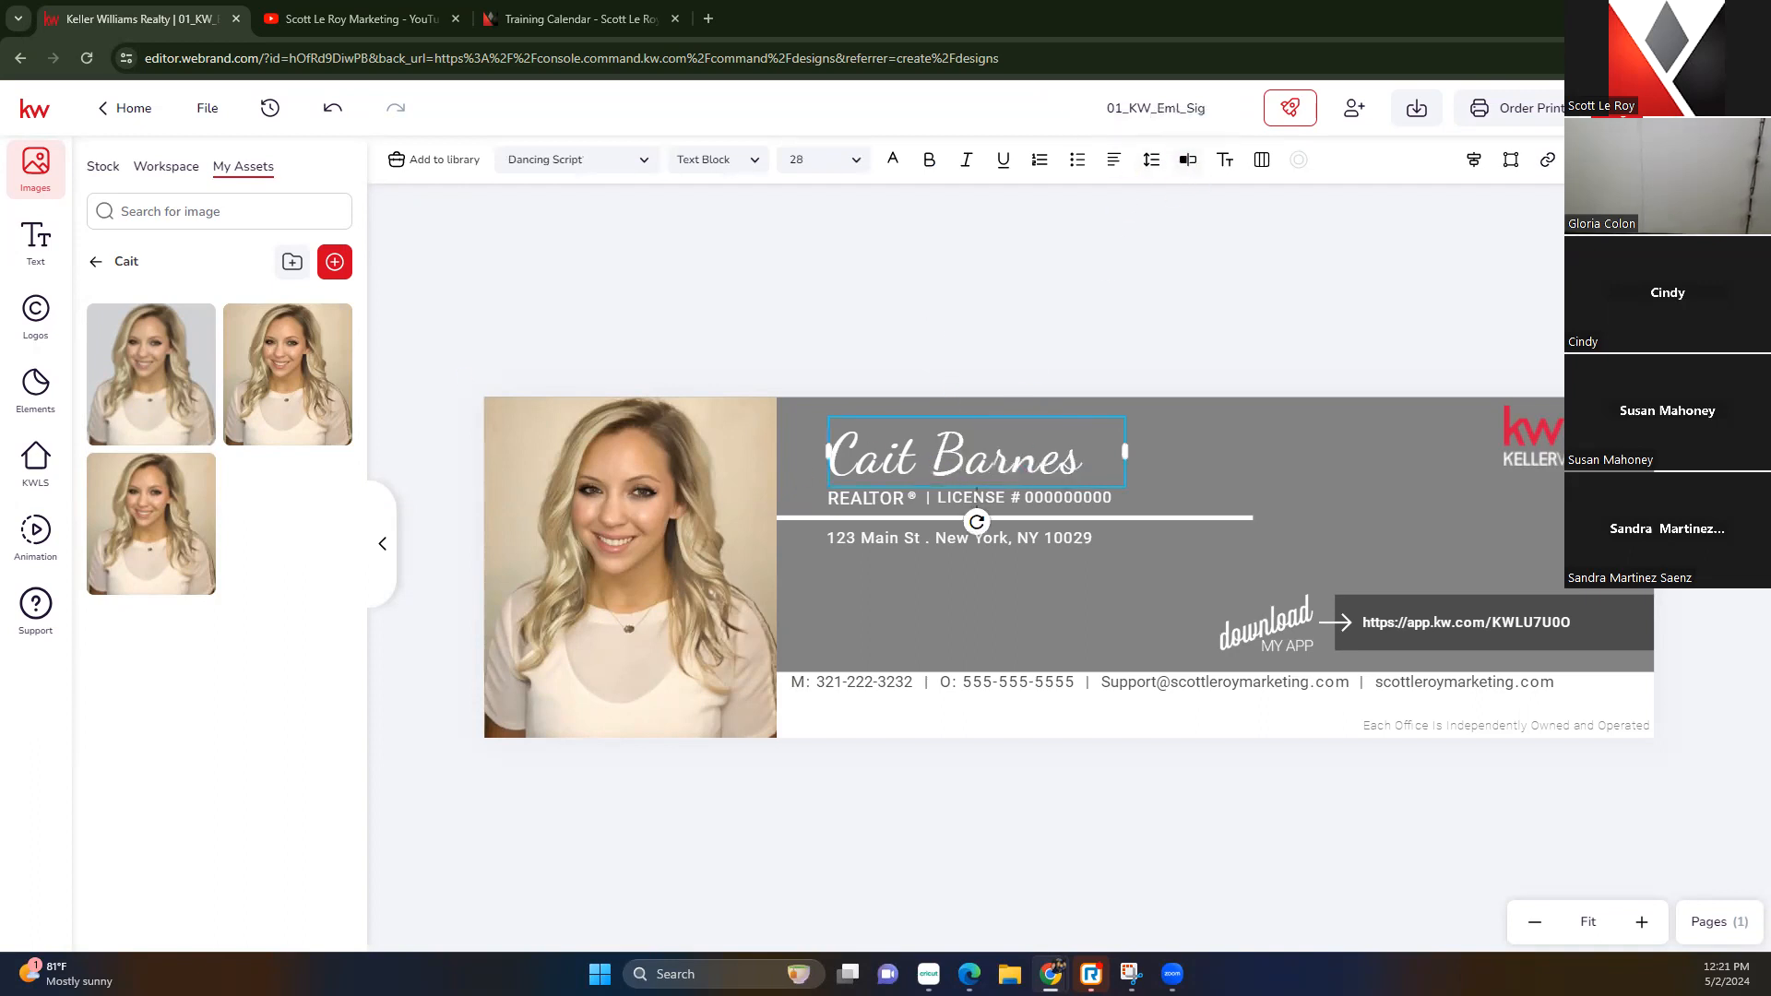
pyautogui.click(1118, 274)
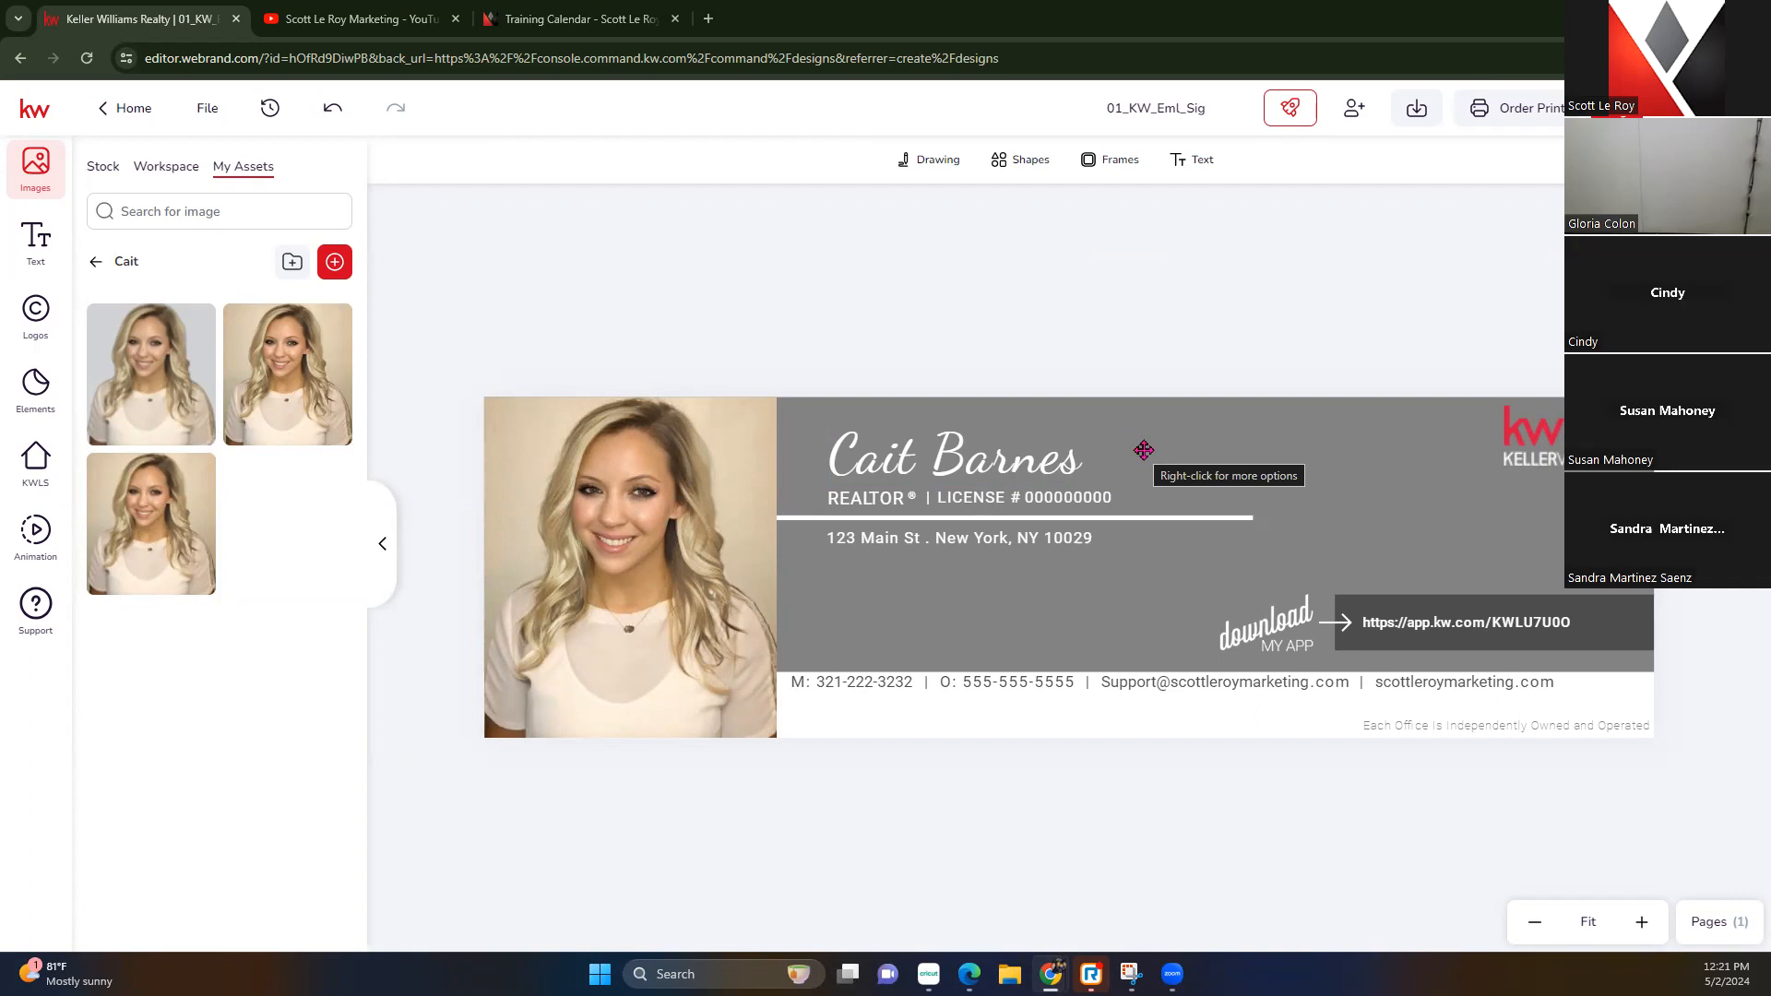
# Download the signature design as a JPEG and open a new browser tab
pyautogui.click(1421, 115)
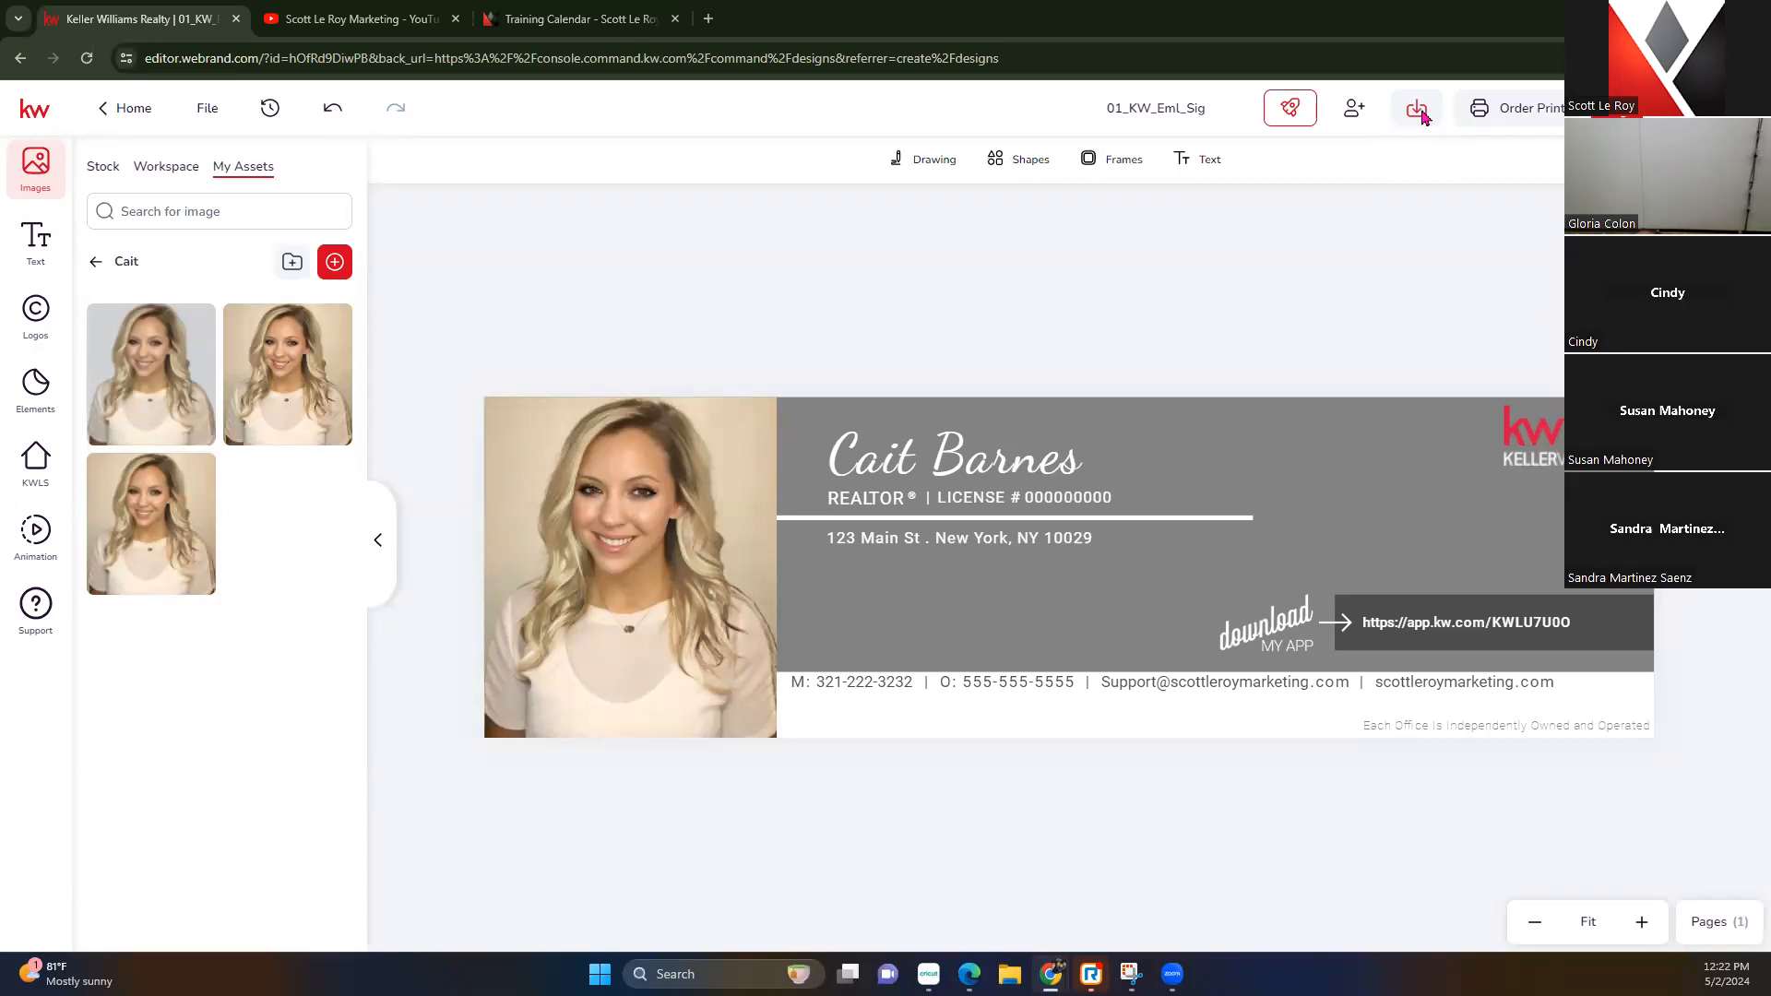
pyautogui.click(1404, 254)
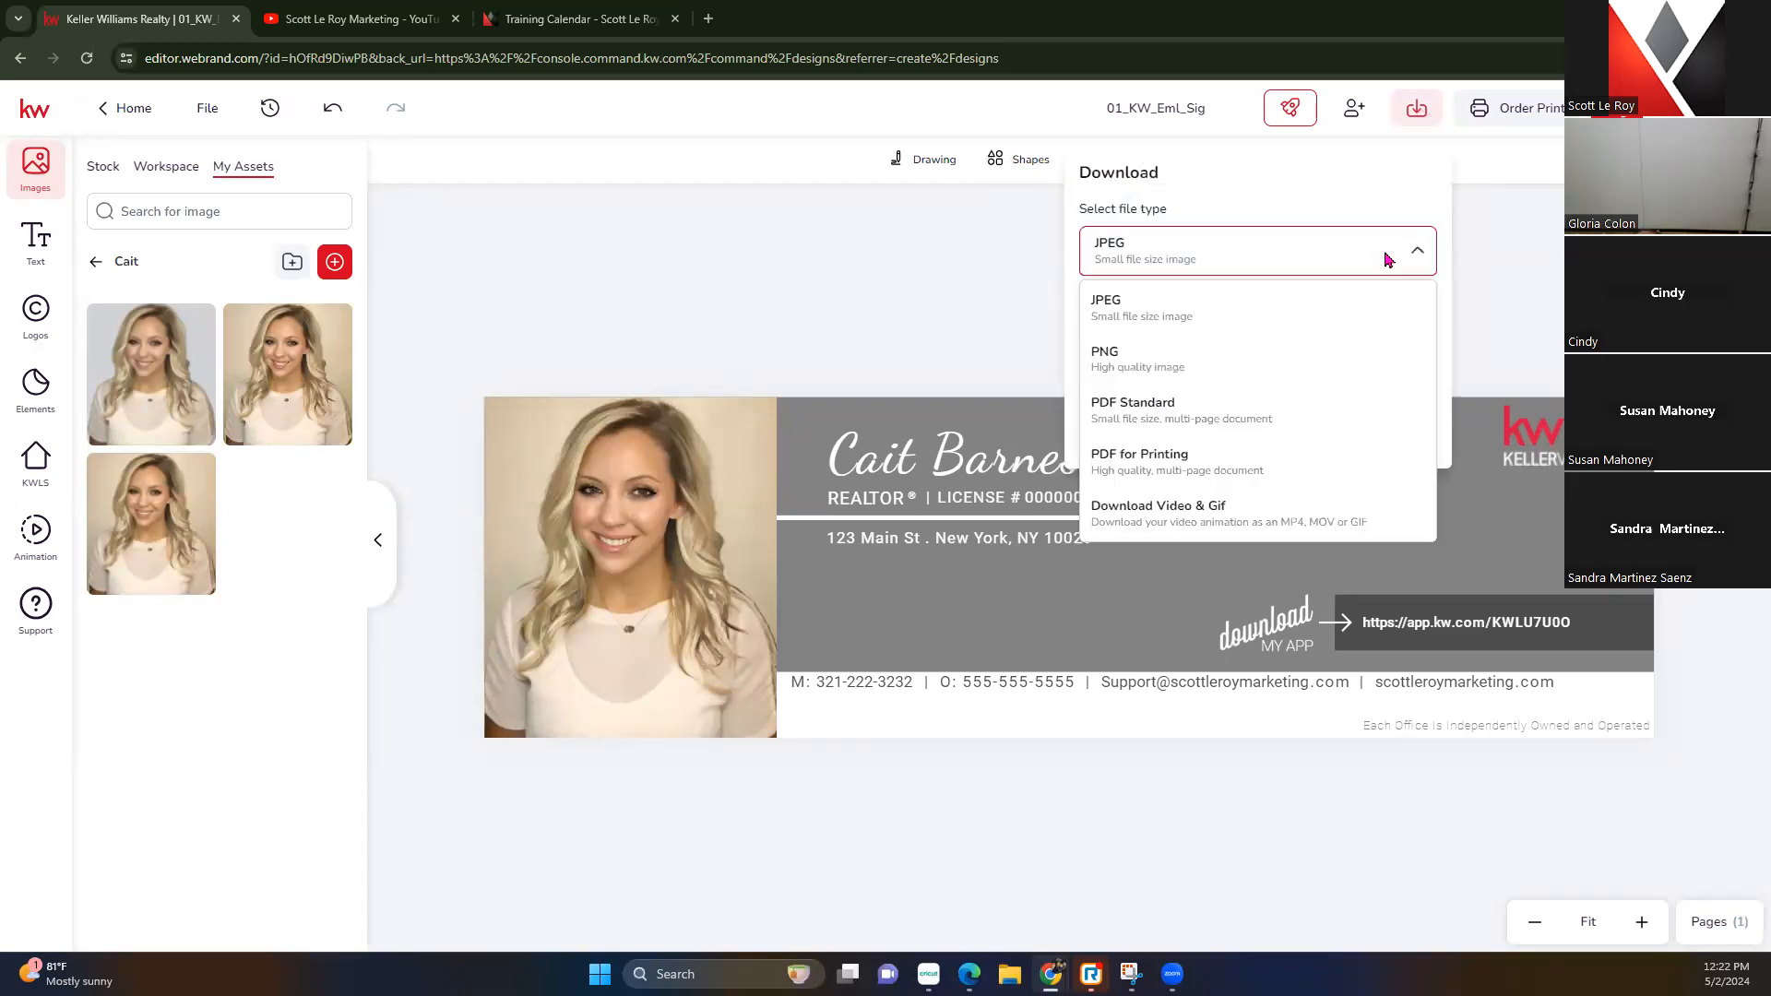
pyautogui.click(1155, 367)
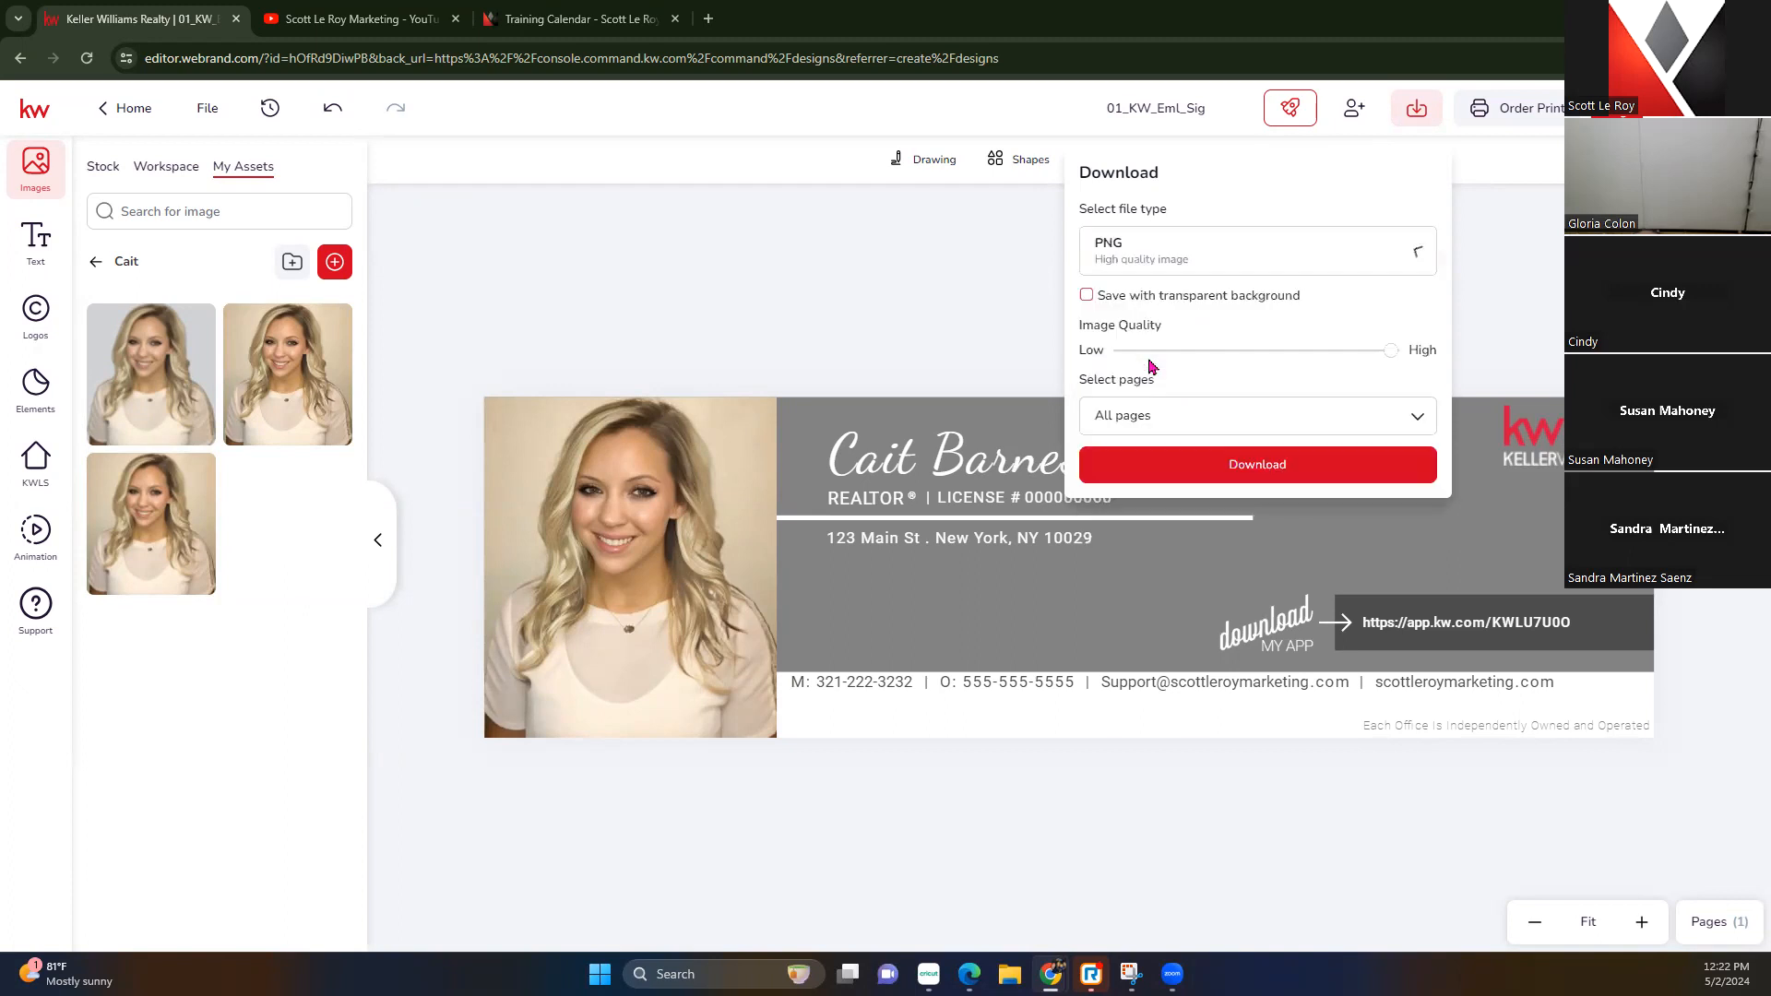
pyautogui.click(1300, 316)
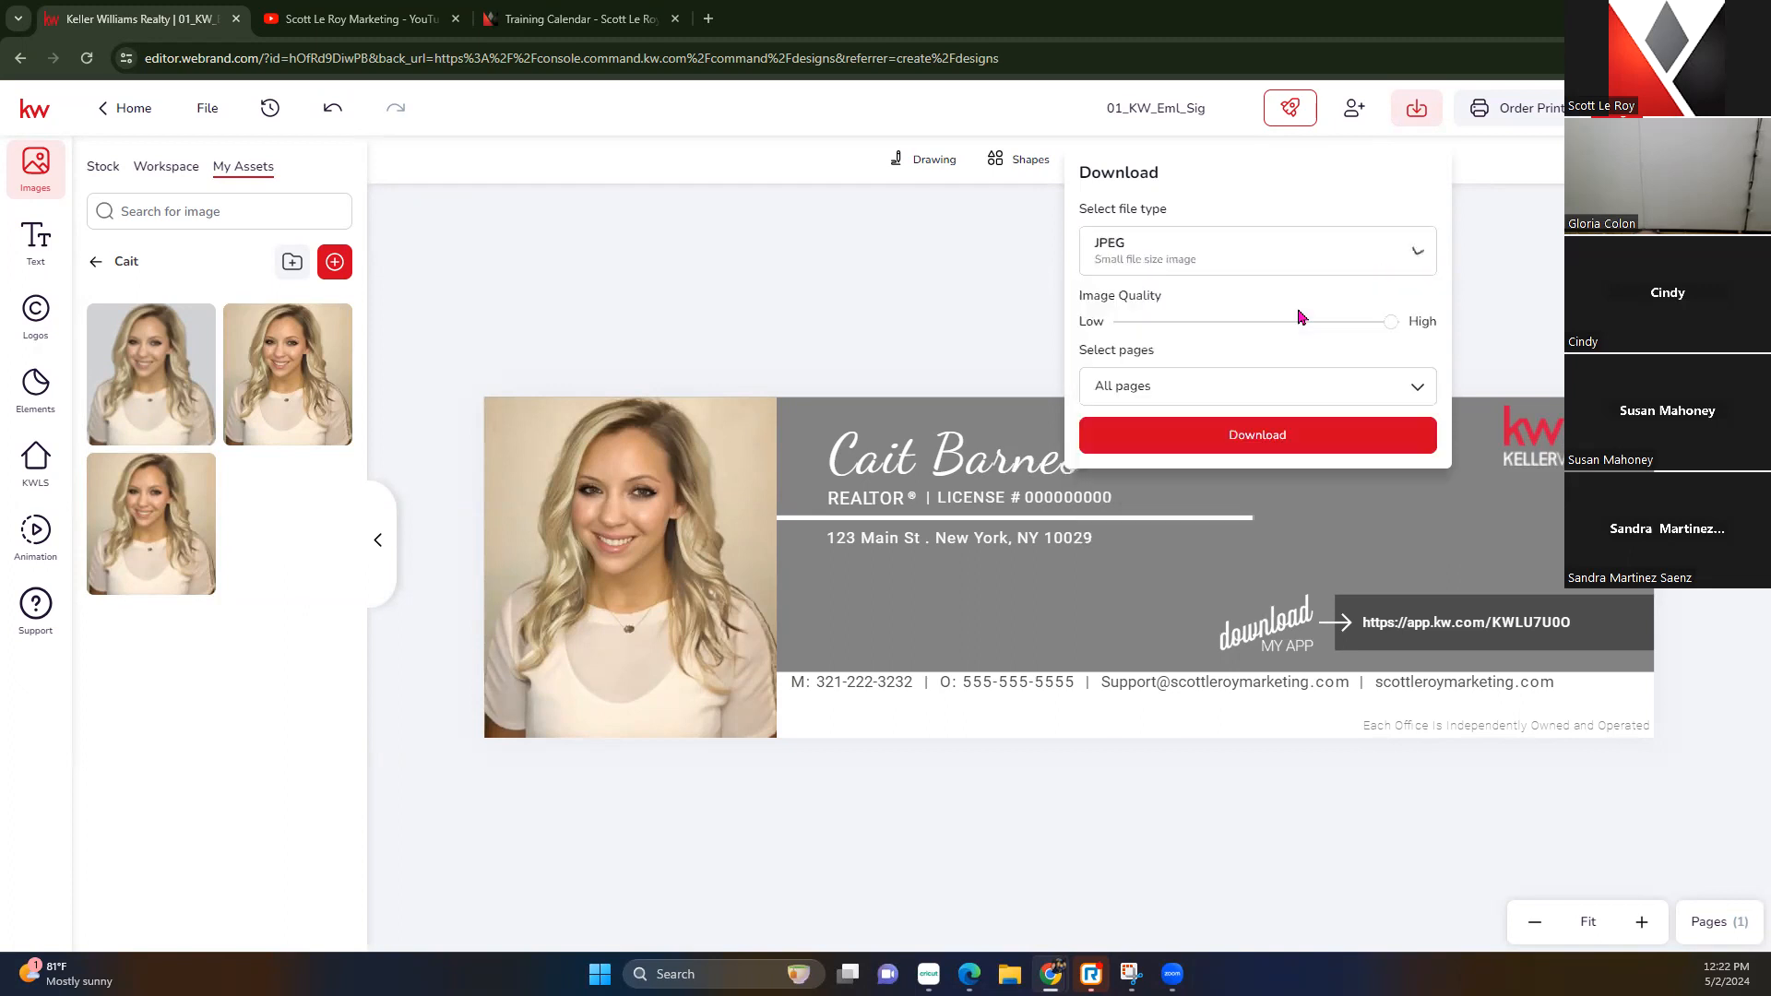
pyautogui.click(1131, 254)
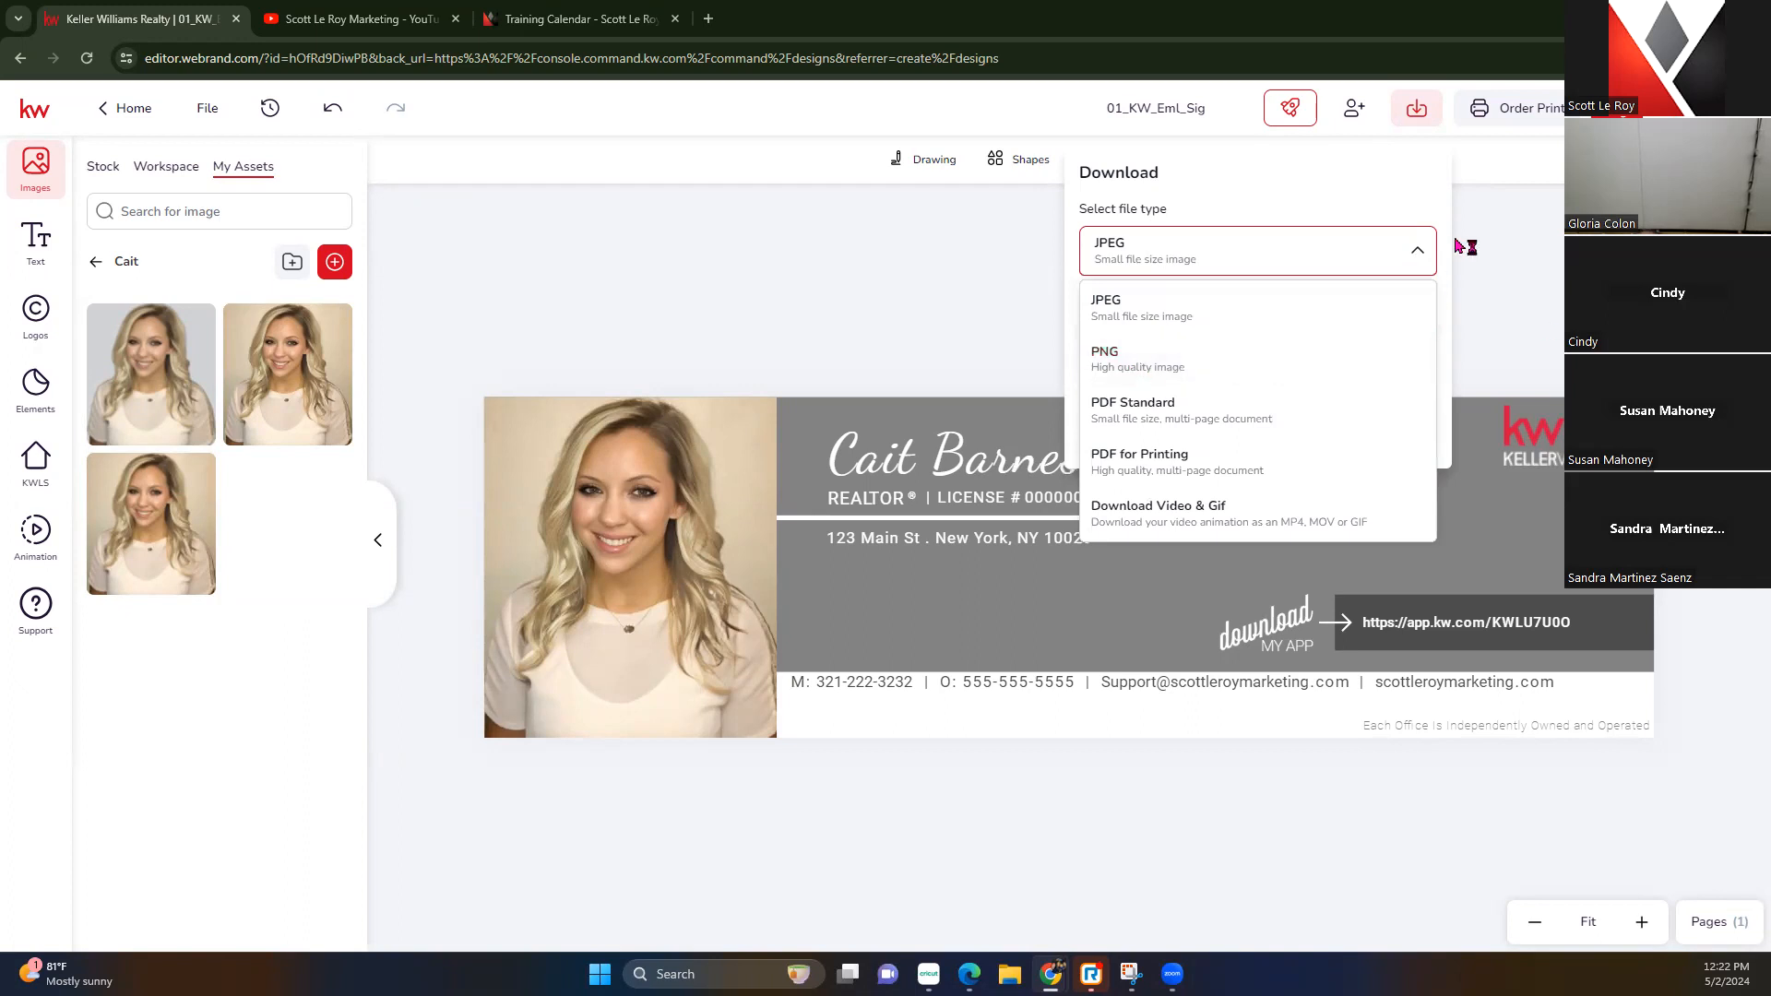
pyautogui.click(1451, 197)
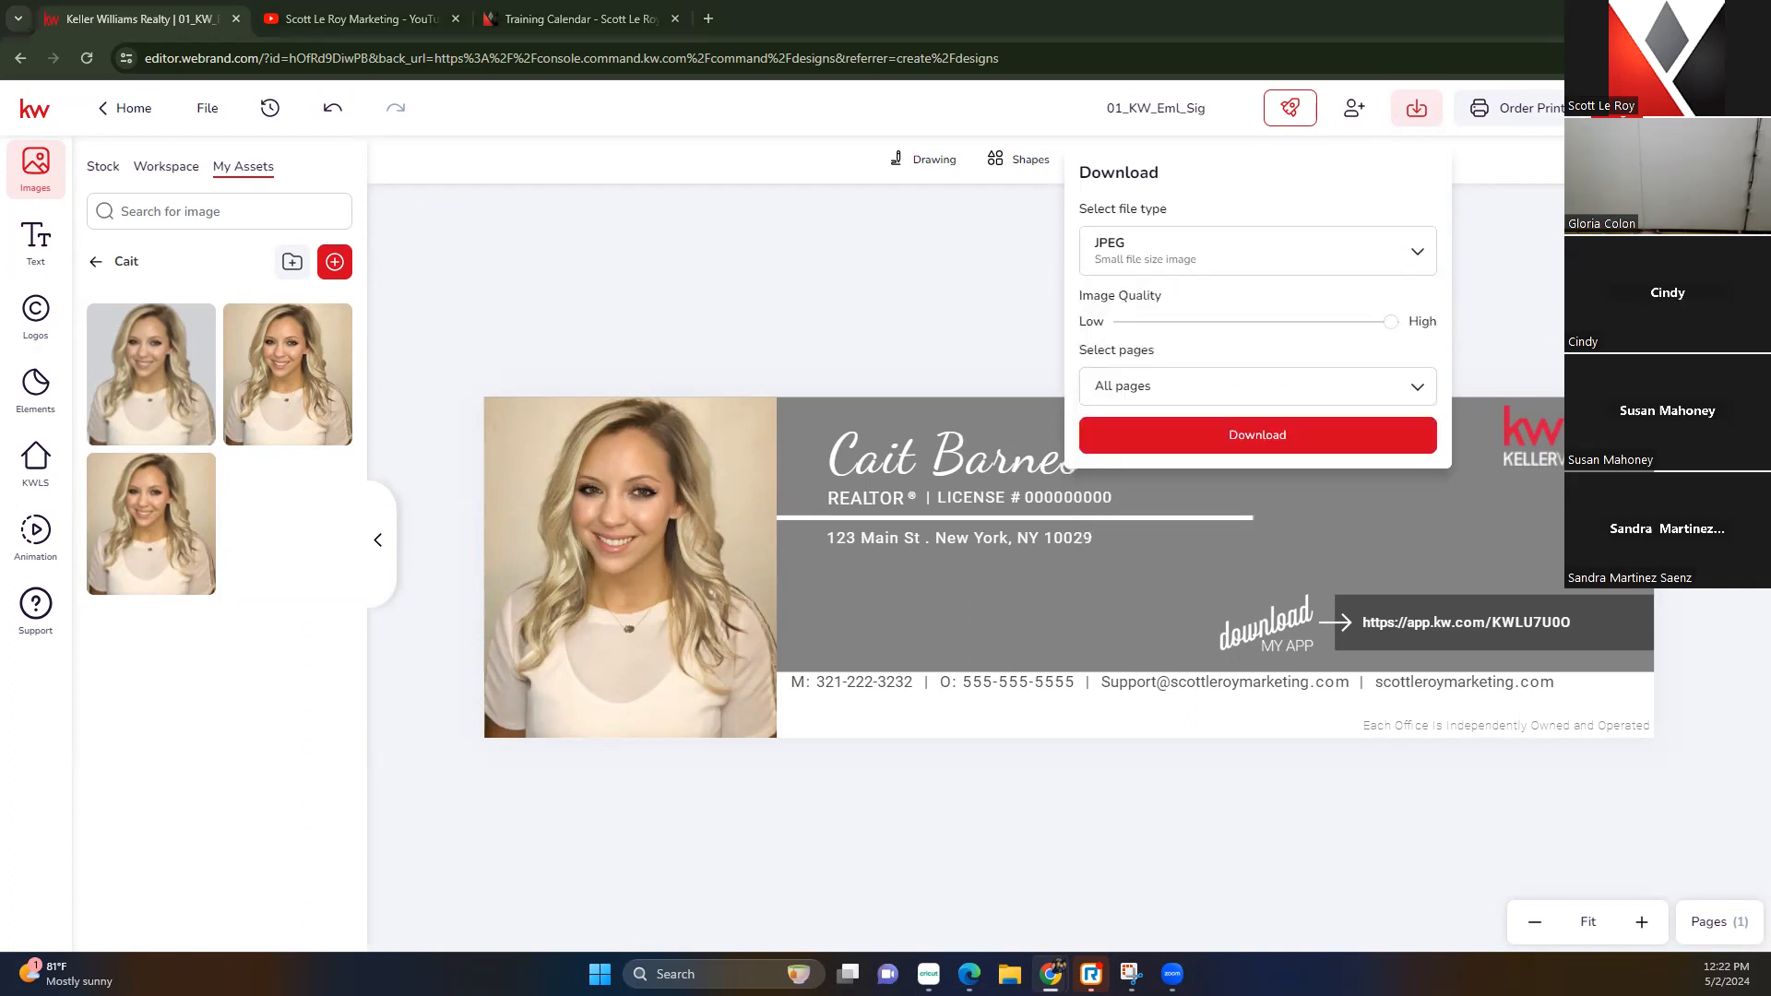
pyautogui.click(1167, 445)
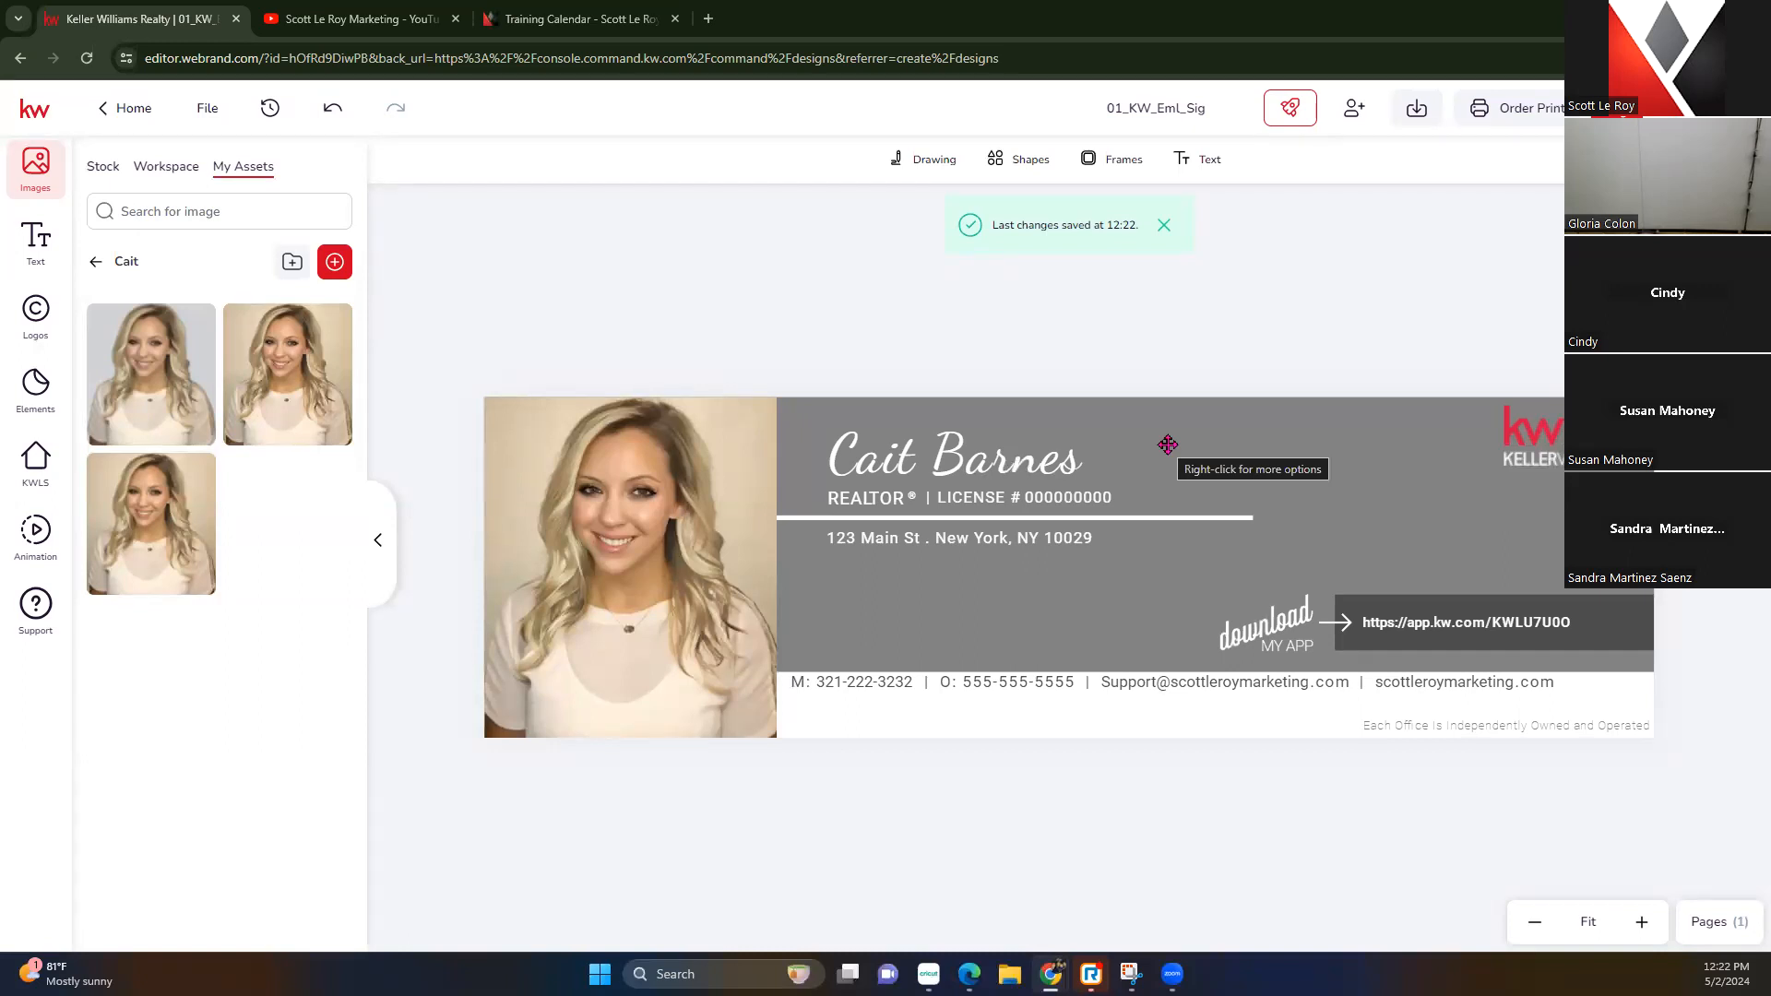
pyautogui.click(708, 19)
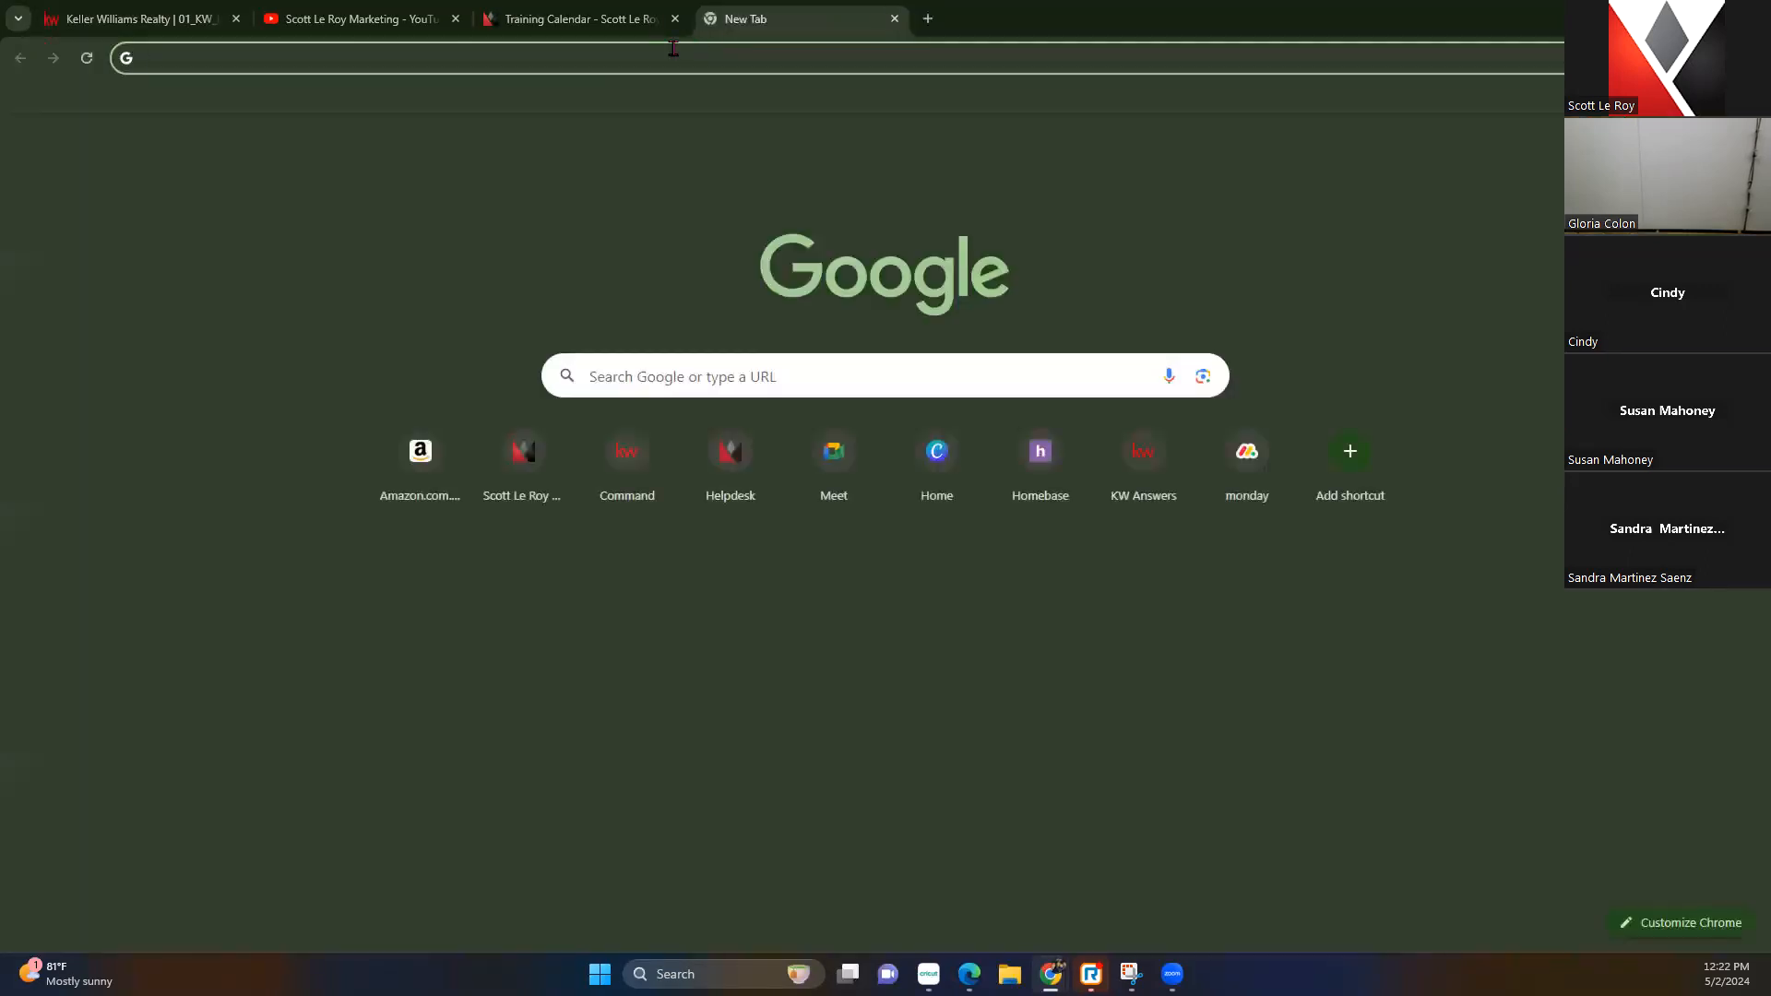
# Go to imgur.com and upload 01_KW_Eml_Sig.jpeg as a new post
pyautogui.write('imgur.')
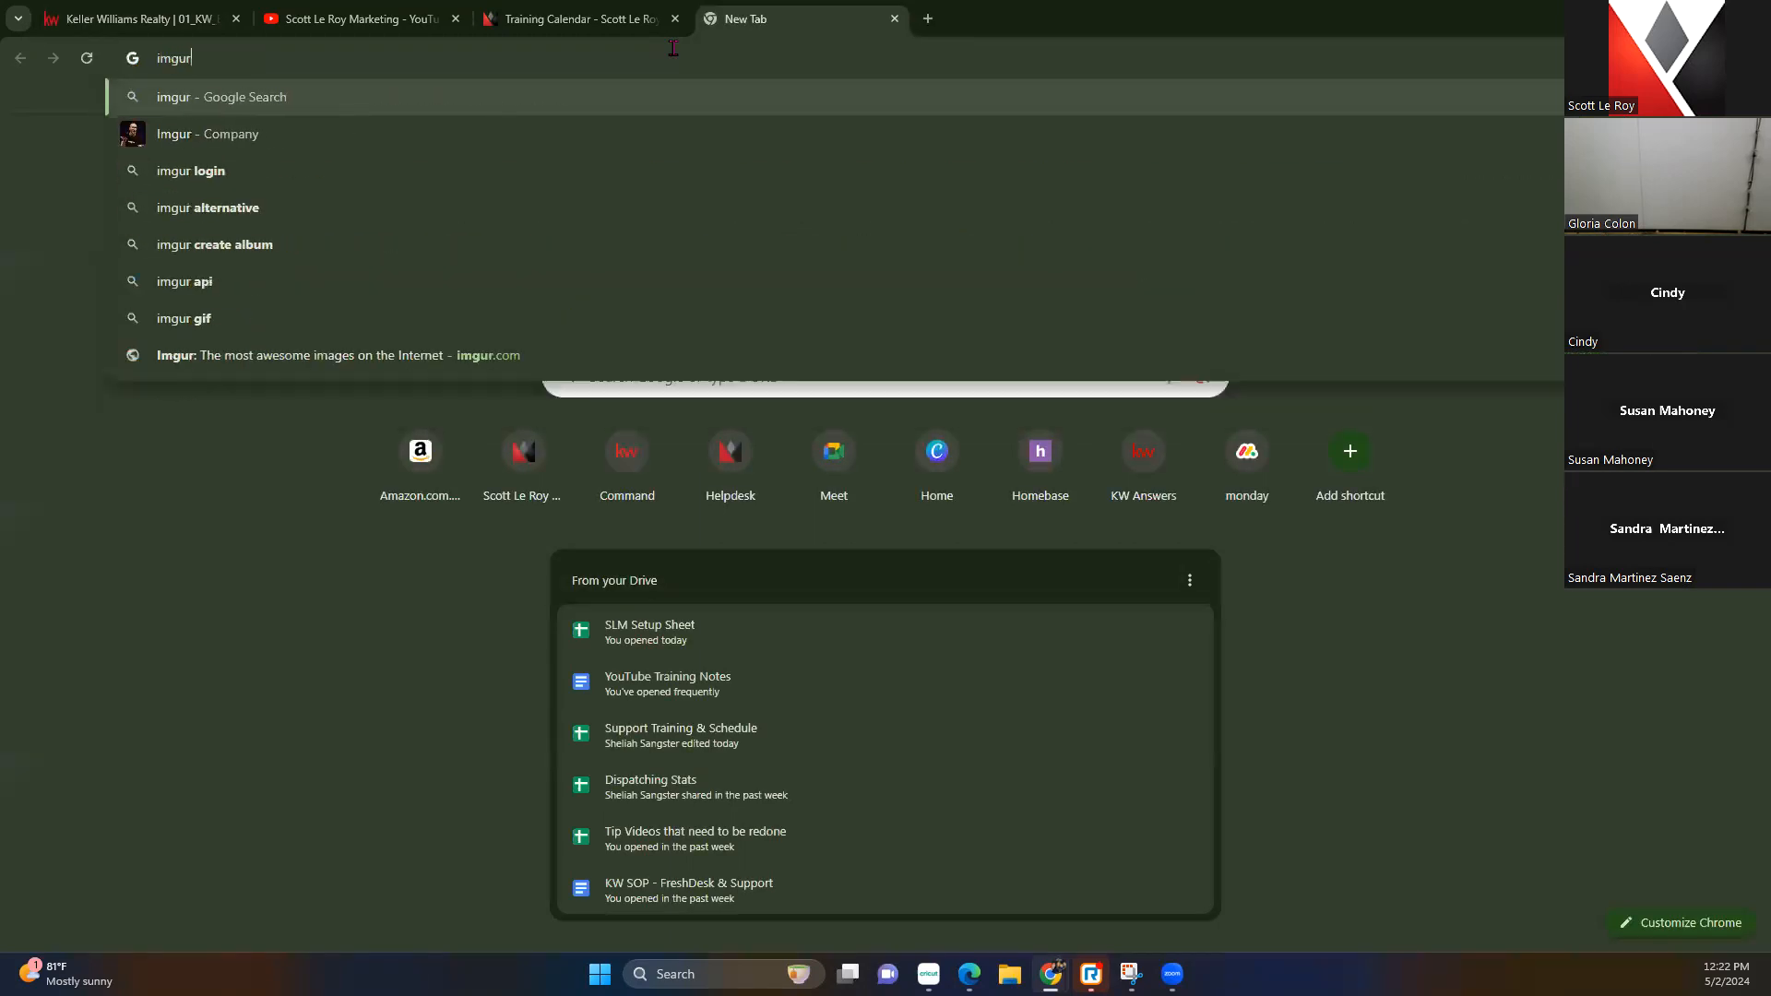
pyautogui.write('com')
pyautogui.press('Return')
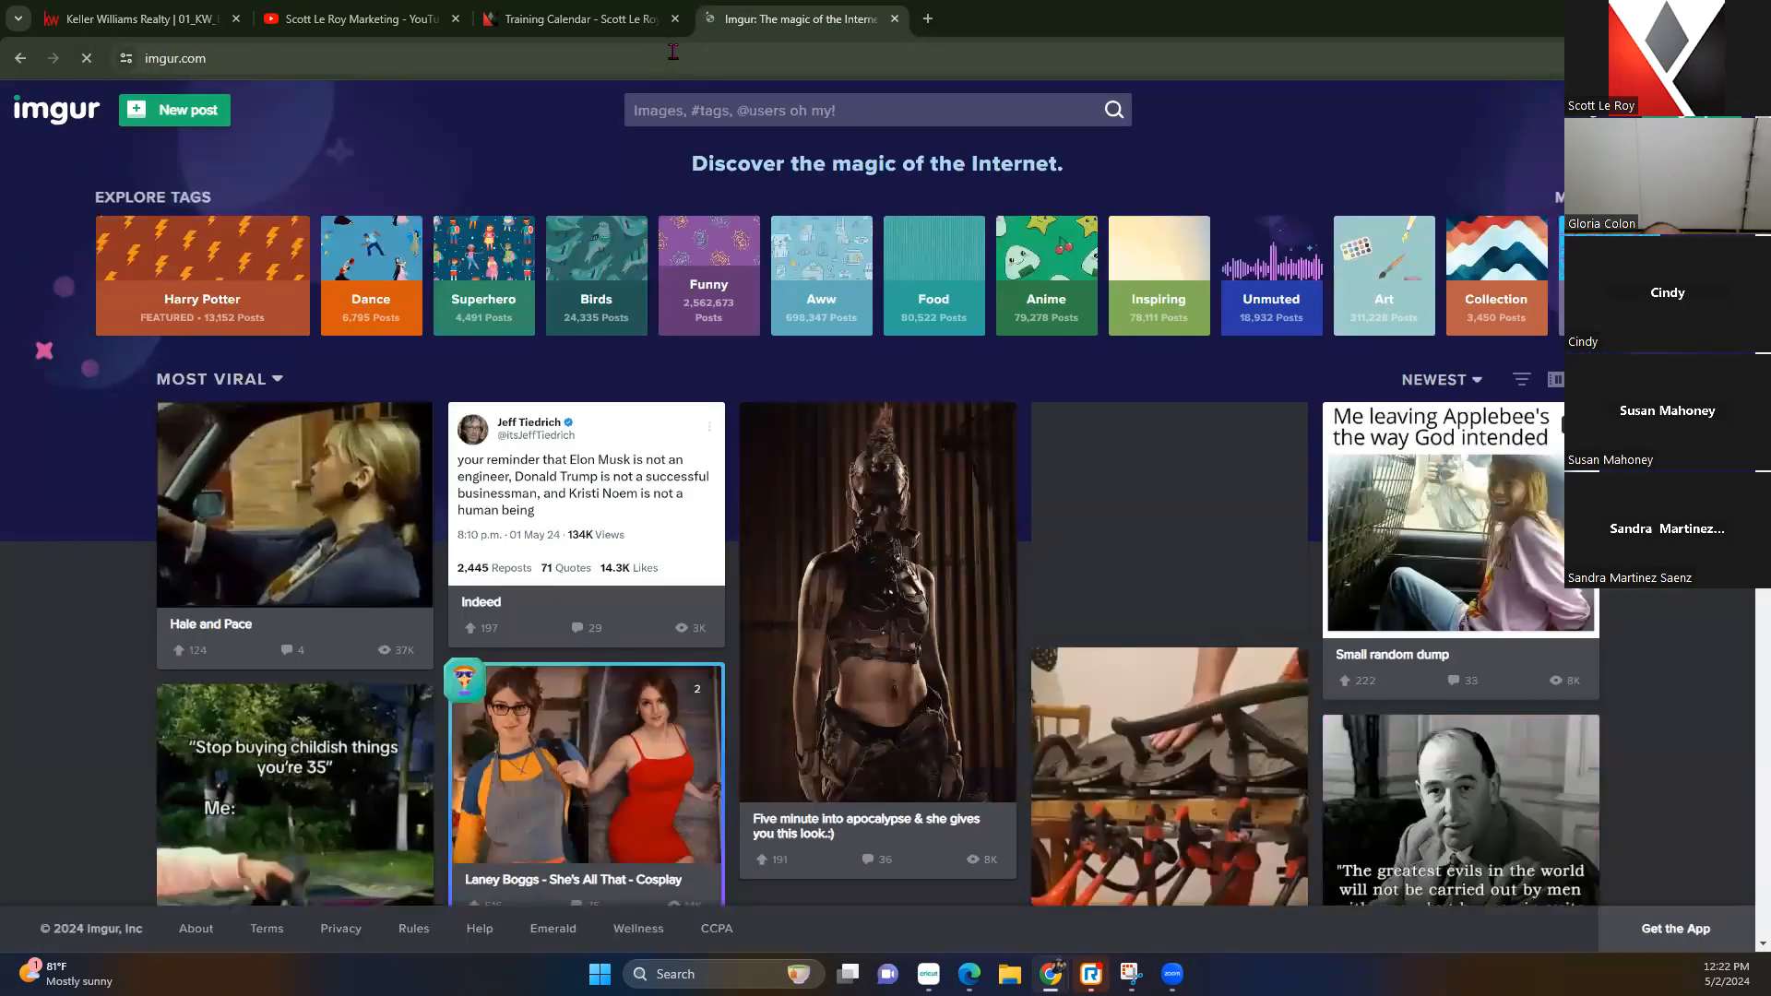
pyautogui.click(206, 123)
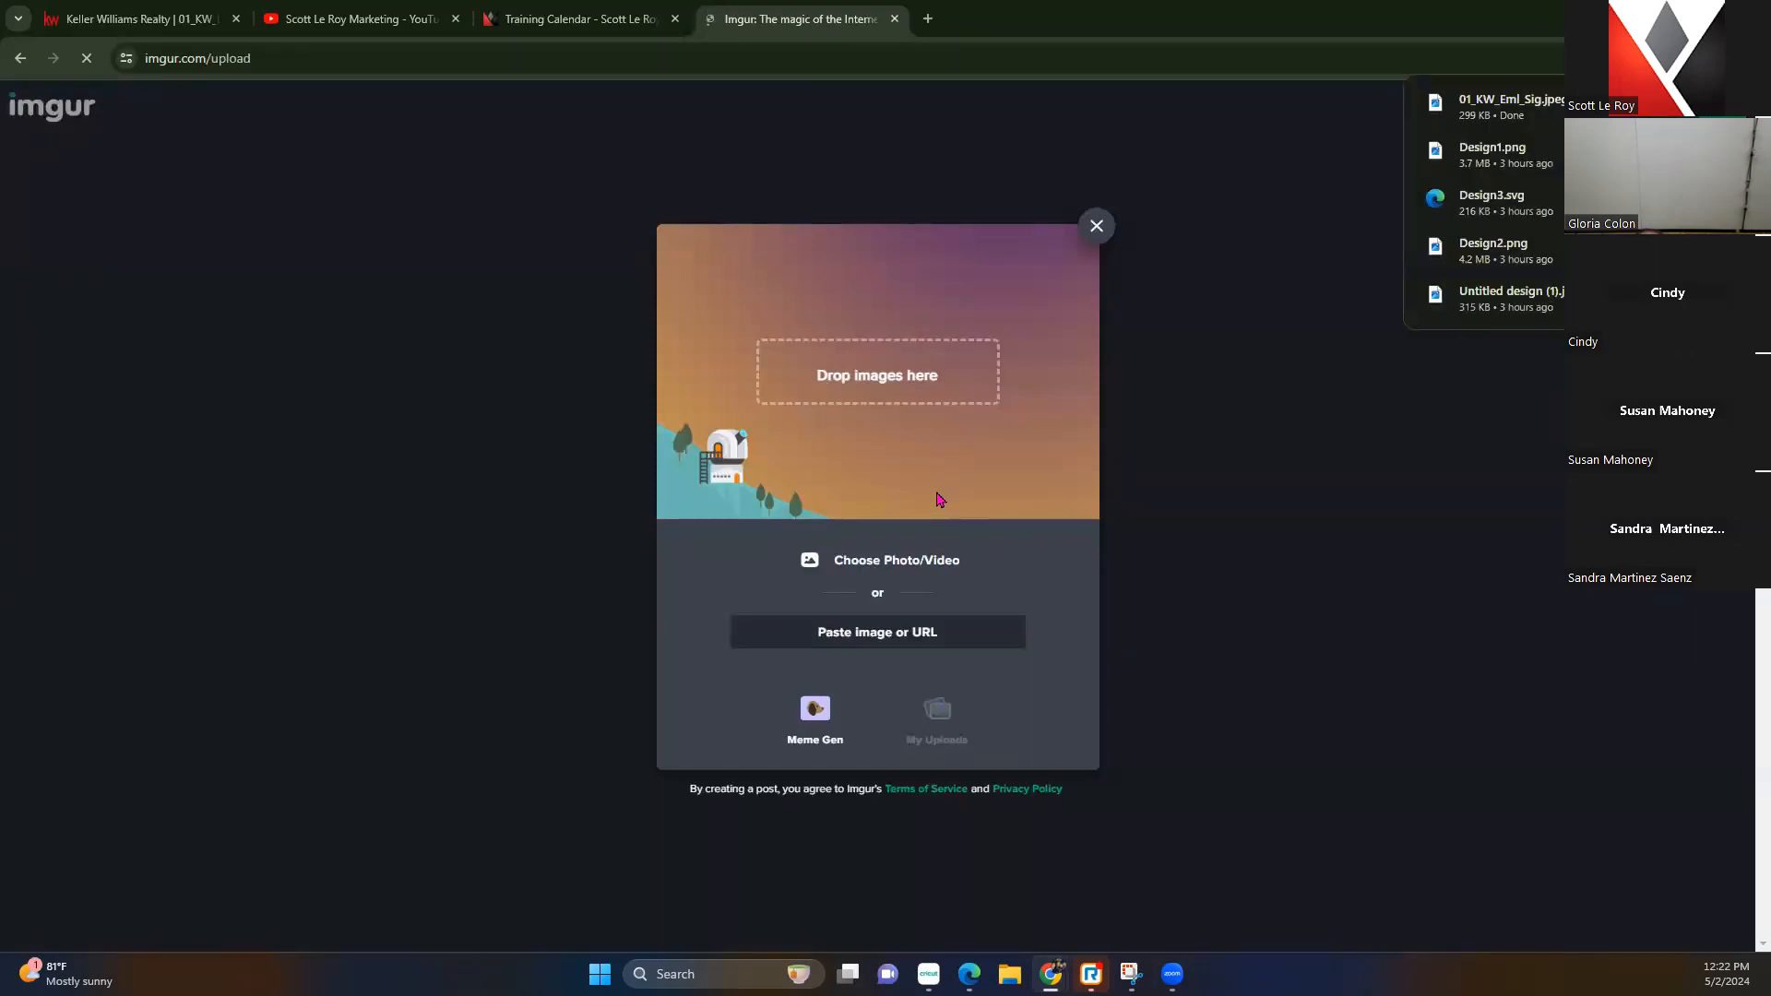
pyautogui.moveTo(1494, 106)
pyautogui.mouseDown()
pyautogui.moveTo(900, 607)
pyautogui.moveTo(884, 275)
pyautogui.moveTo(1369, 226)
pyautogui.moveTo(870, 357)
pyautogui.mouseUp()
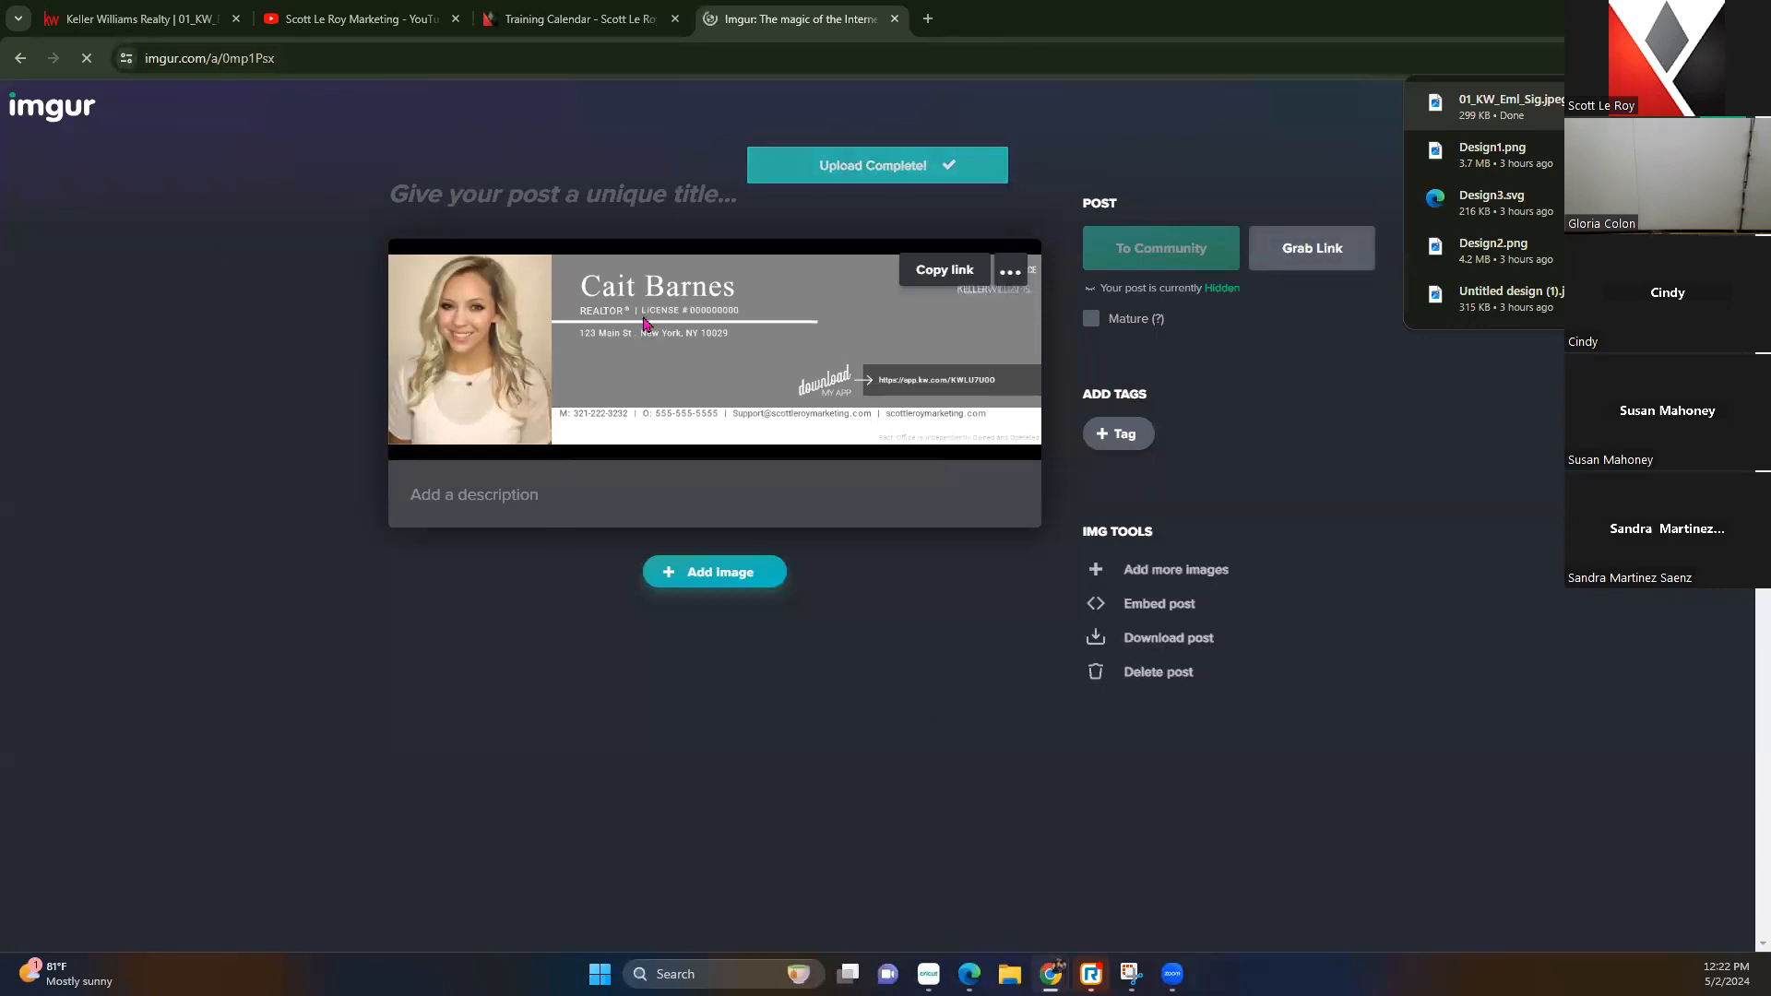
# Copy the uploaded image's web address and download a copy of the post
pyautogui.rightClick(665, 349)
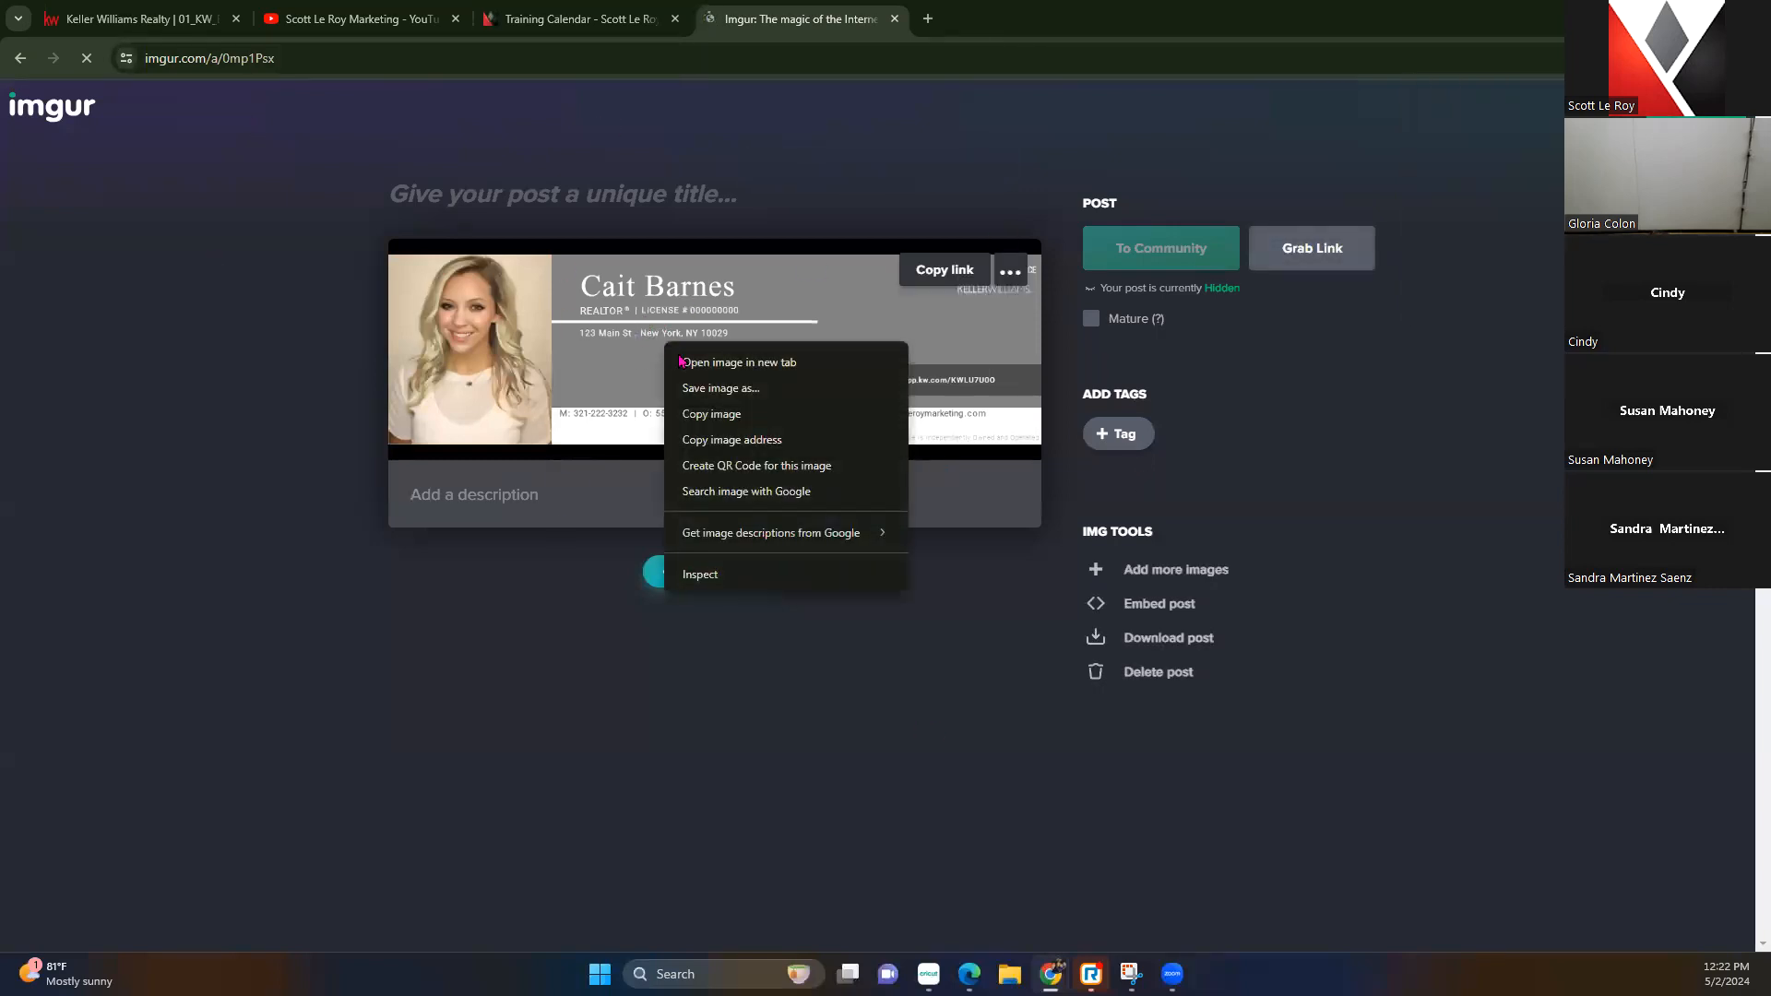
pyautogui.click(754, 441)
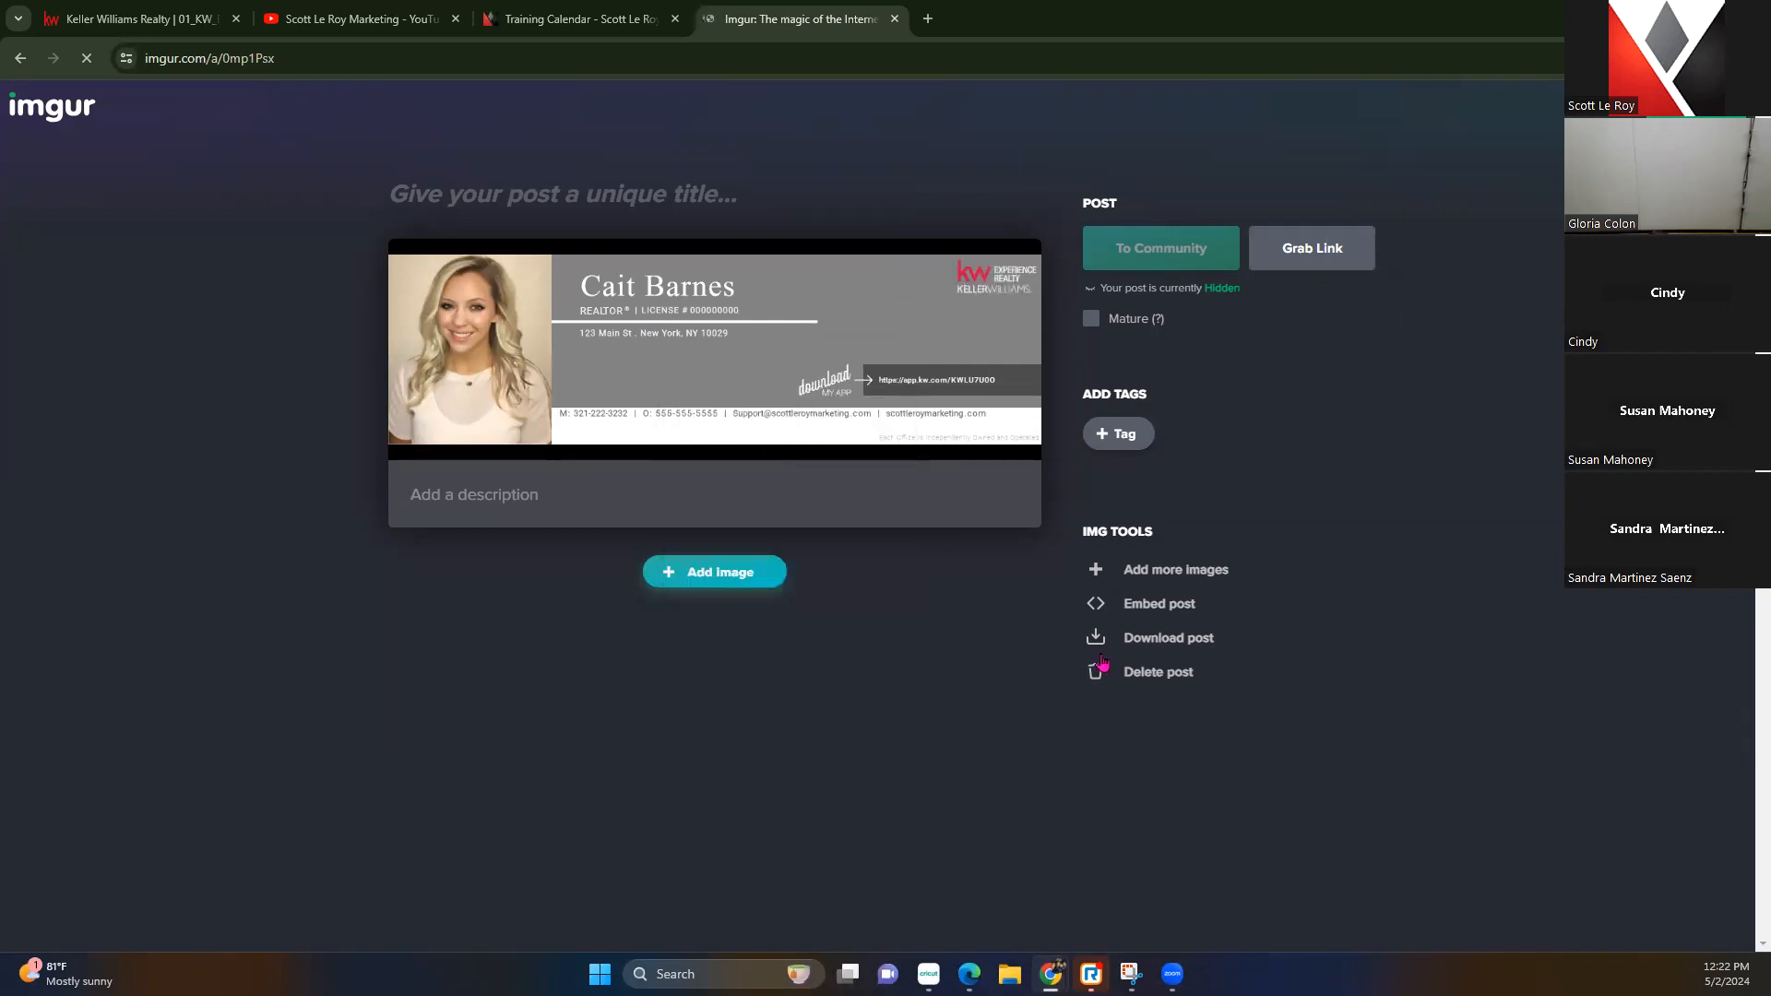
pyautogui.click(1153, 641)
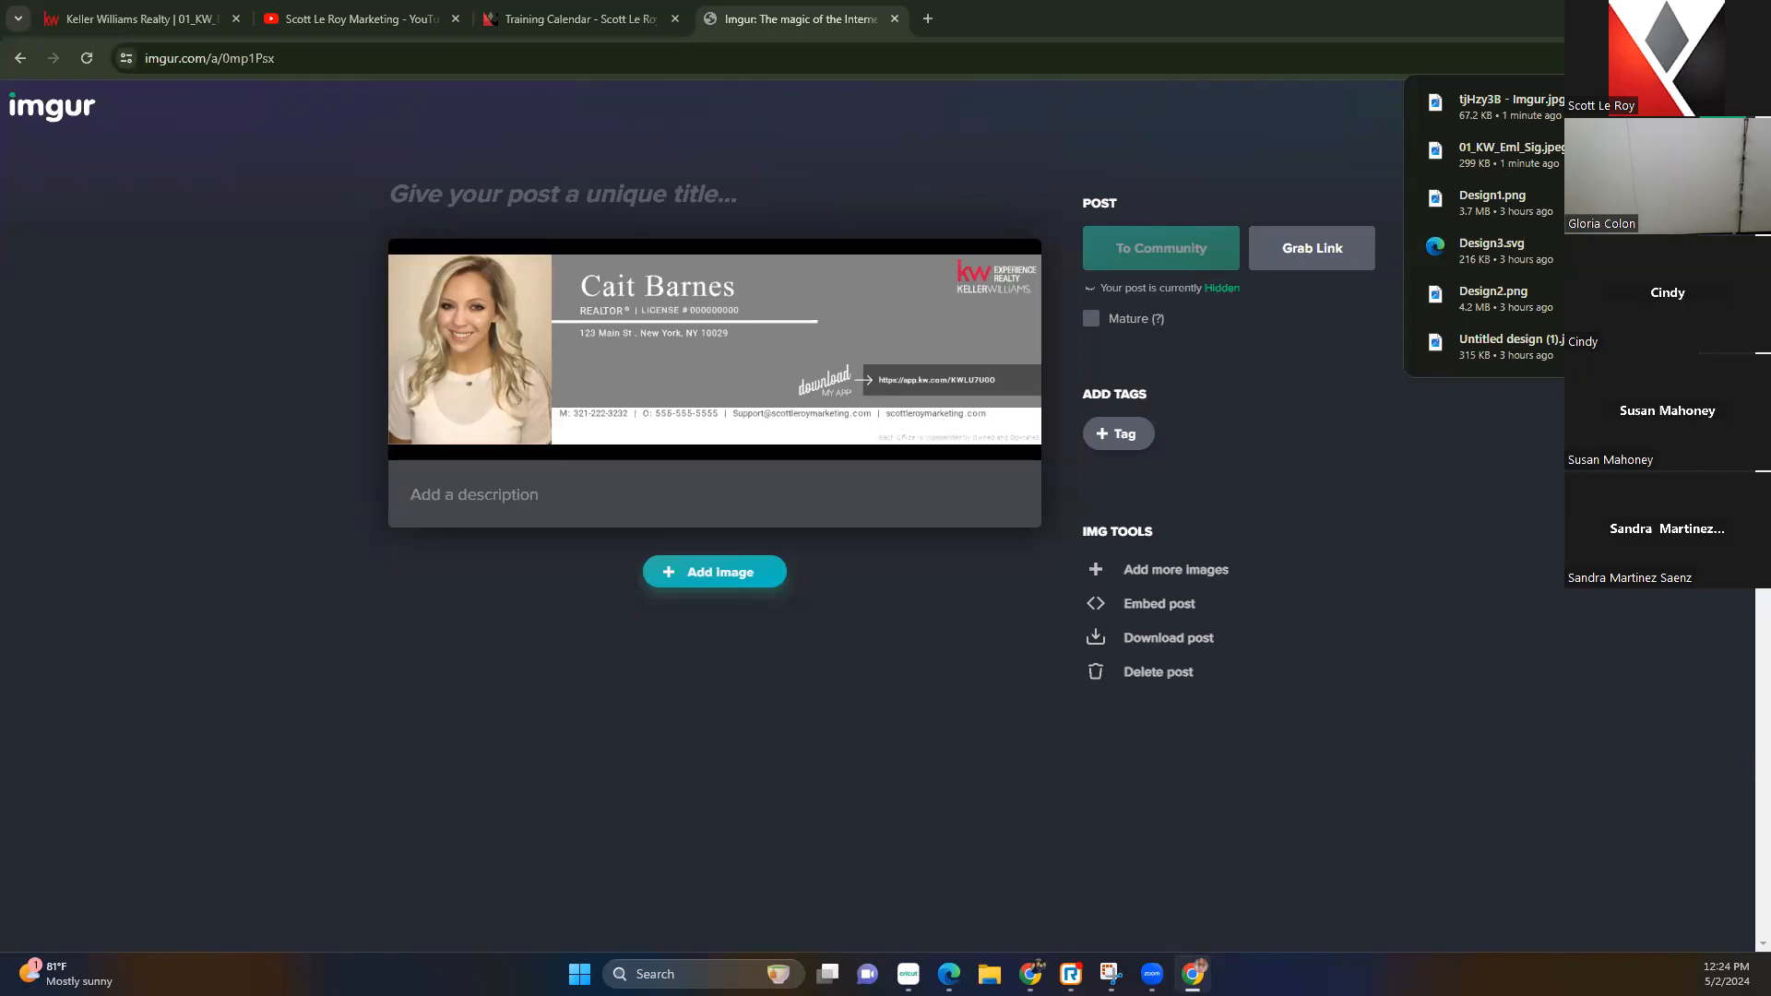
# Bring the Gmail window in front of the Imgur page and maximize it
pyautogui.moveTo(1770, 26); pyautogui.dragTo(1158, 48)
pyautogui.click(1436, 43)
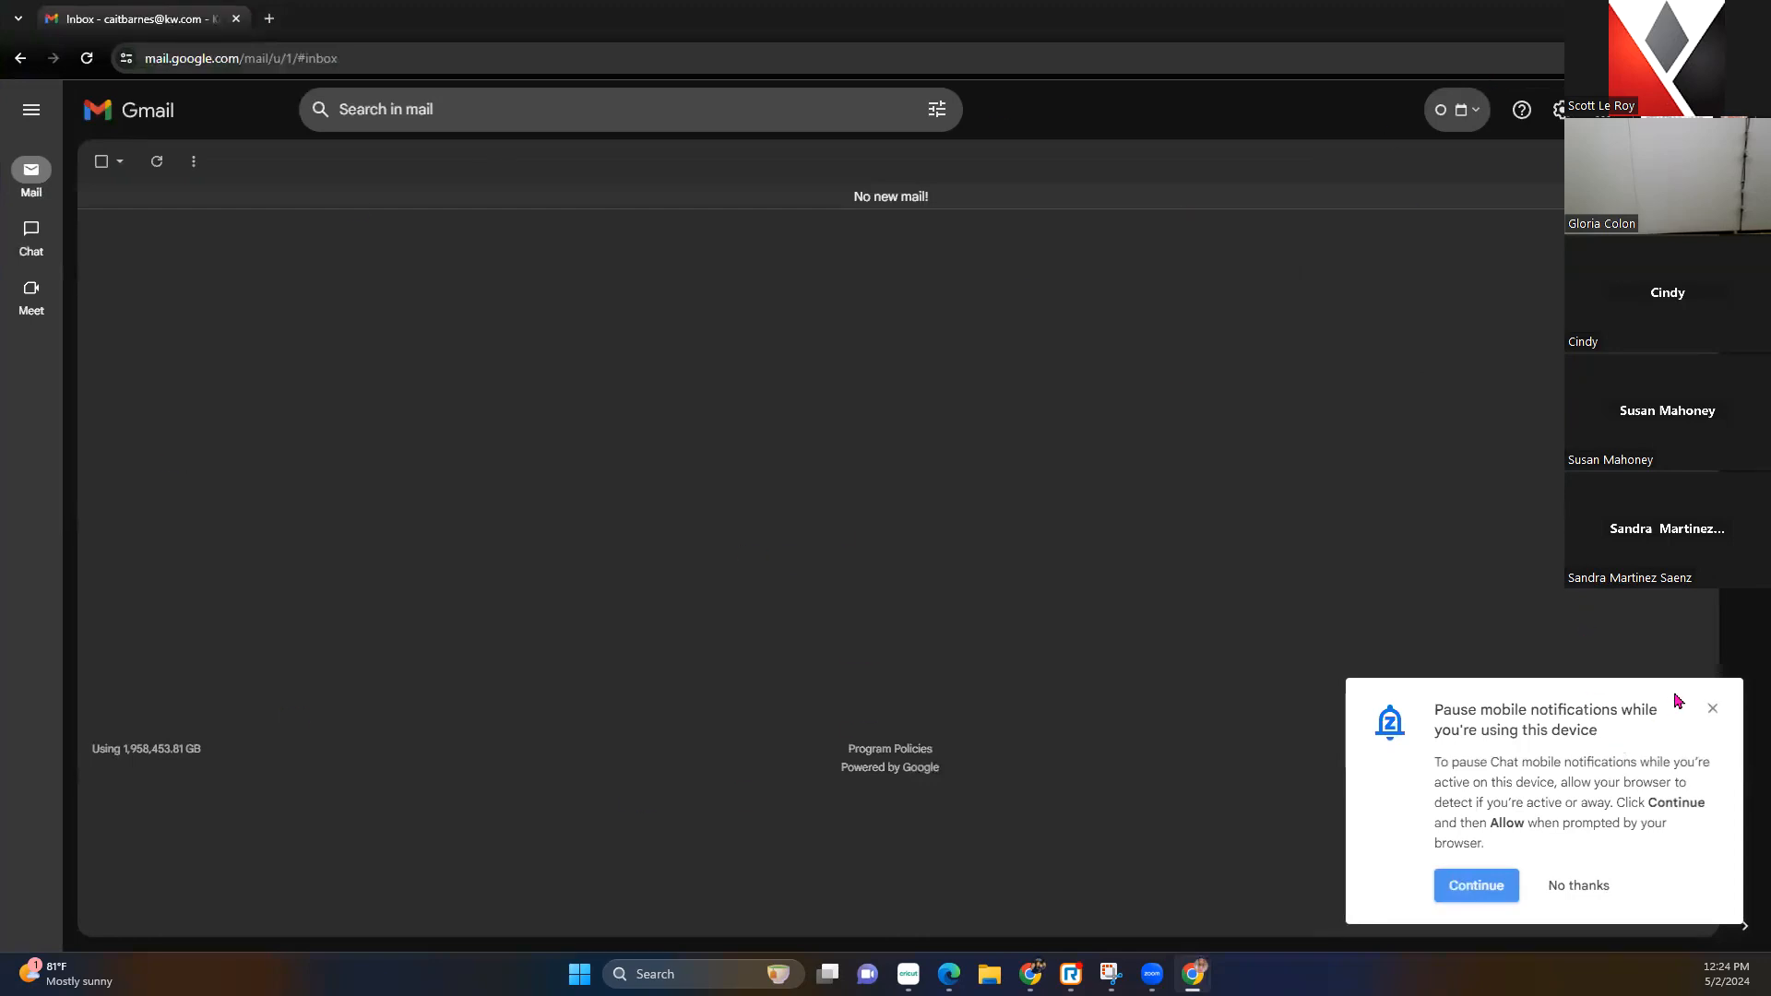
# Dismiss the notifications prompt, open See all settings, and scroll to the Signature section
pyautogui.click(1713, 709)
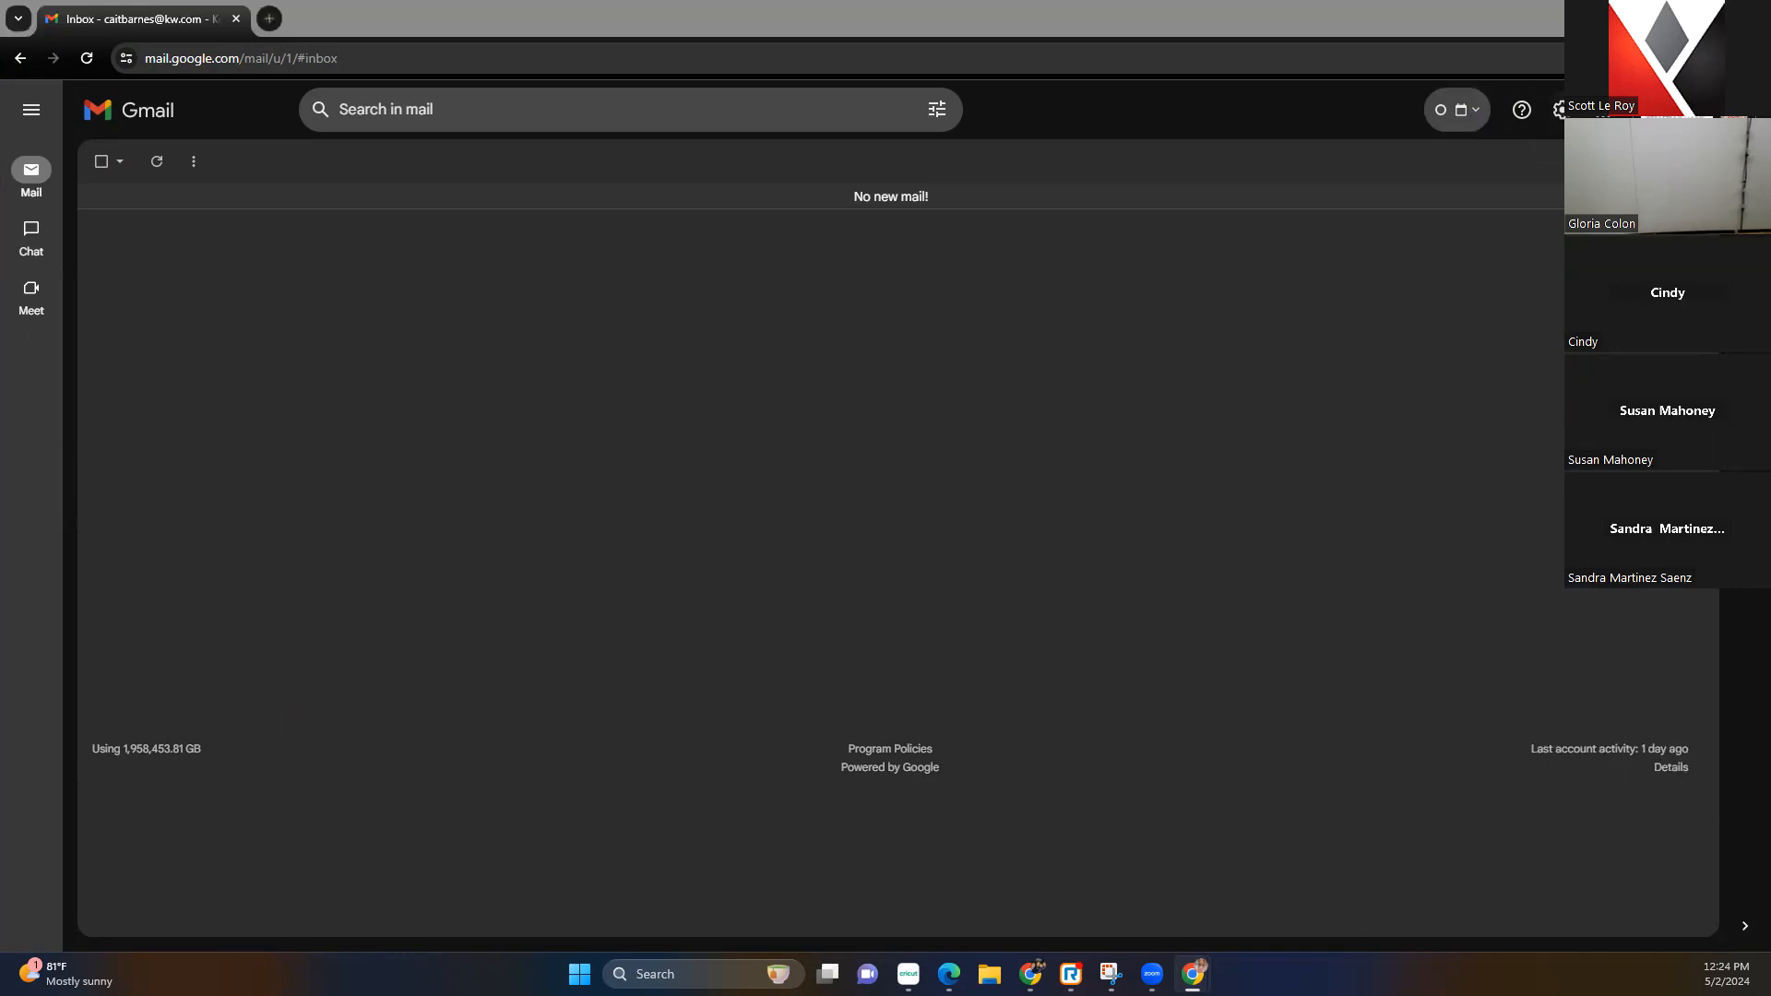
pyautogui.click(1558, 110)
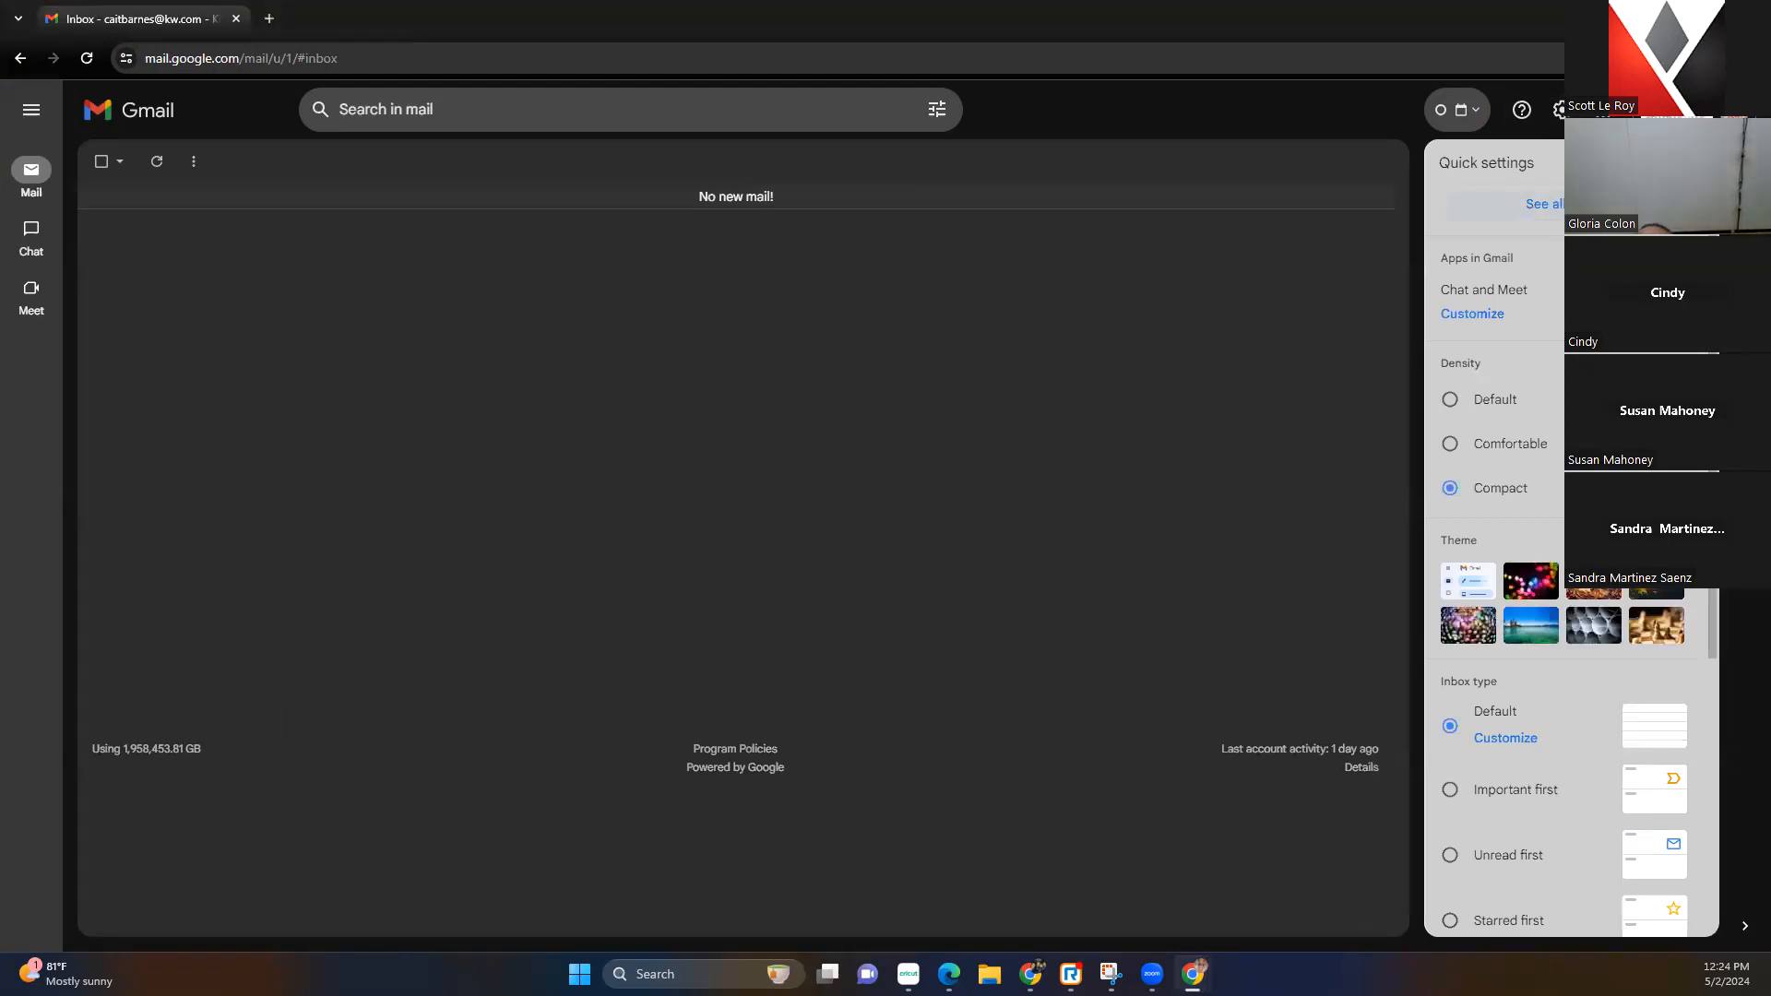
pyautogui.click(1544, 204)
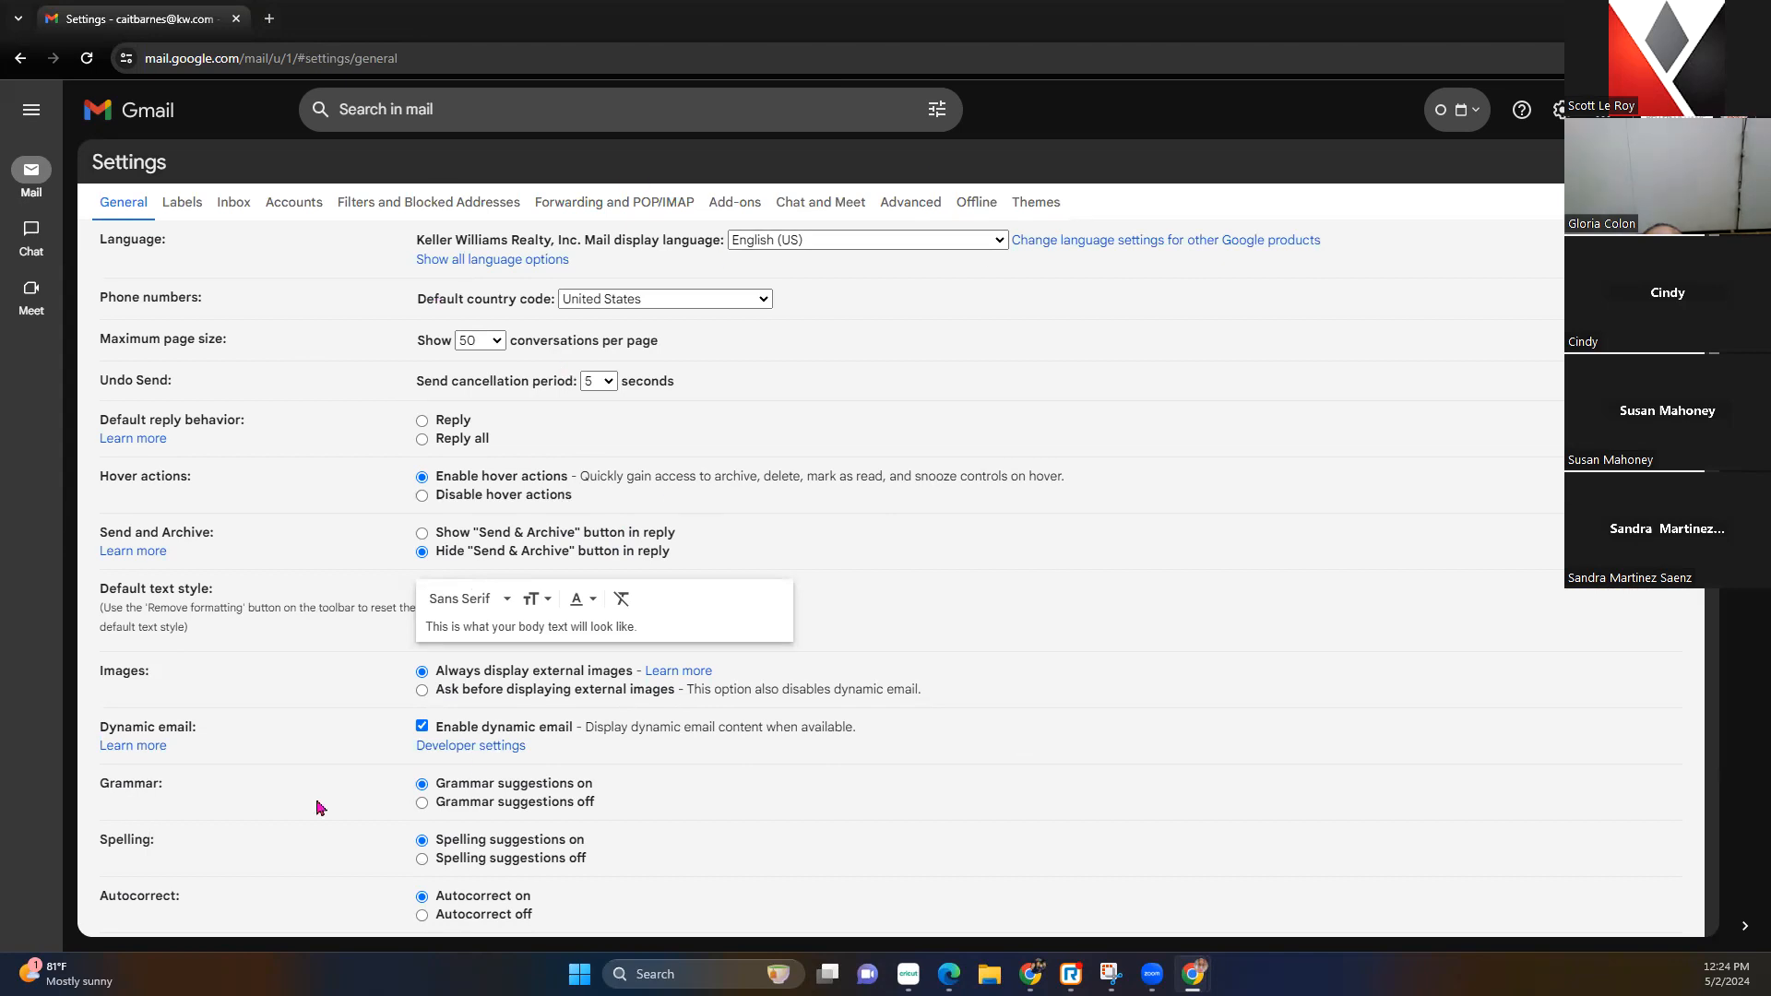
pyautogui.scroll(-2, 473, 407)
pyautogui.scroll(-20, 472, 406)
pyautogui.scroll(1, 472, 405)
pyautogui.scroll(-1, 472, 405)
pyautogui.scroll(-2, 232, 663)
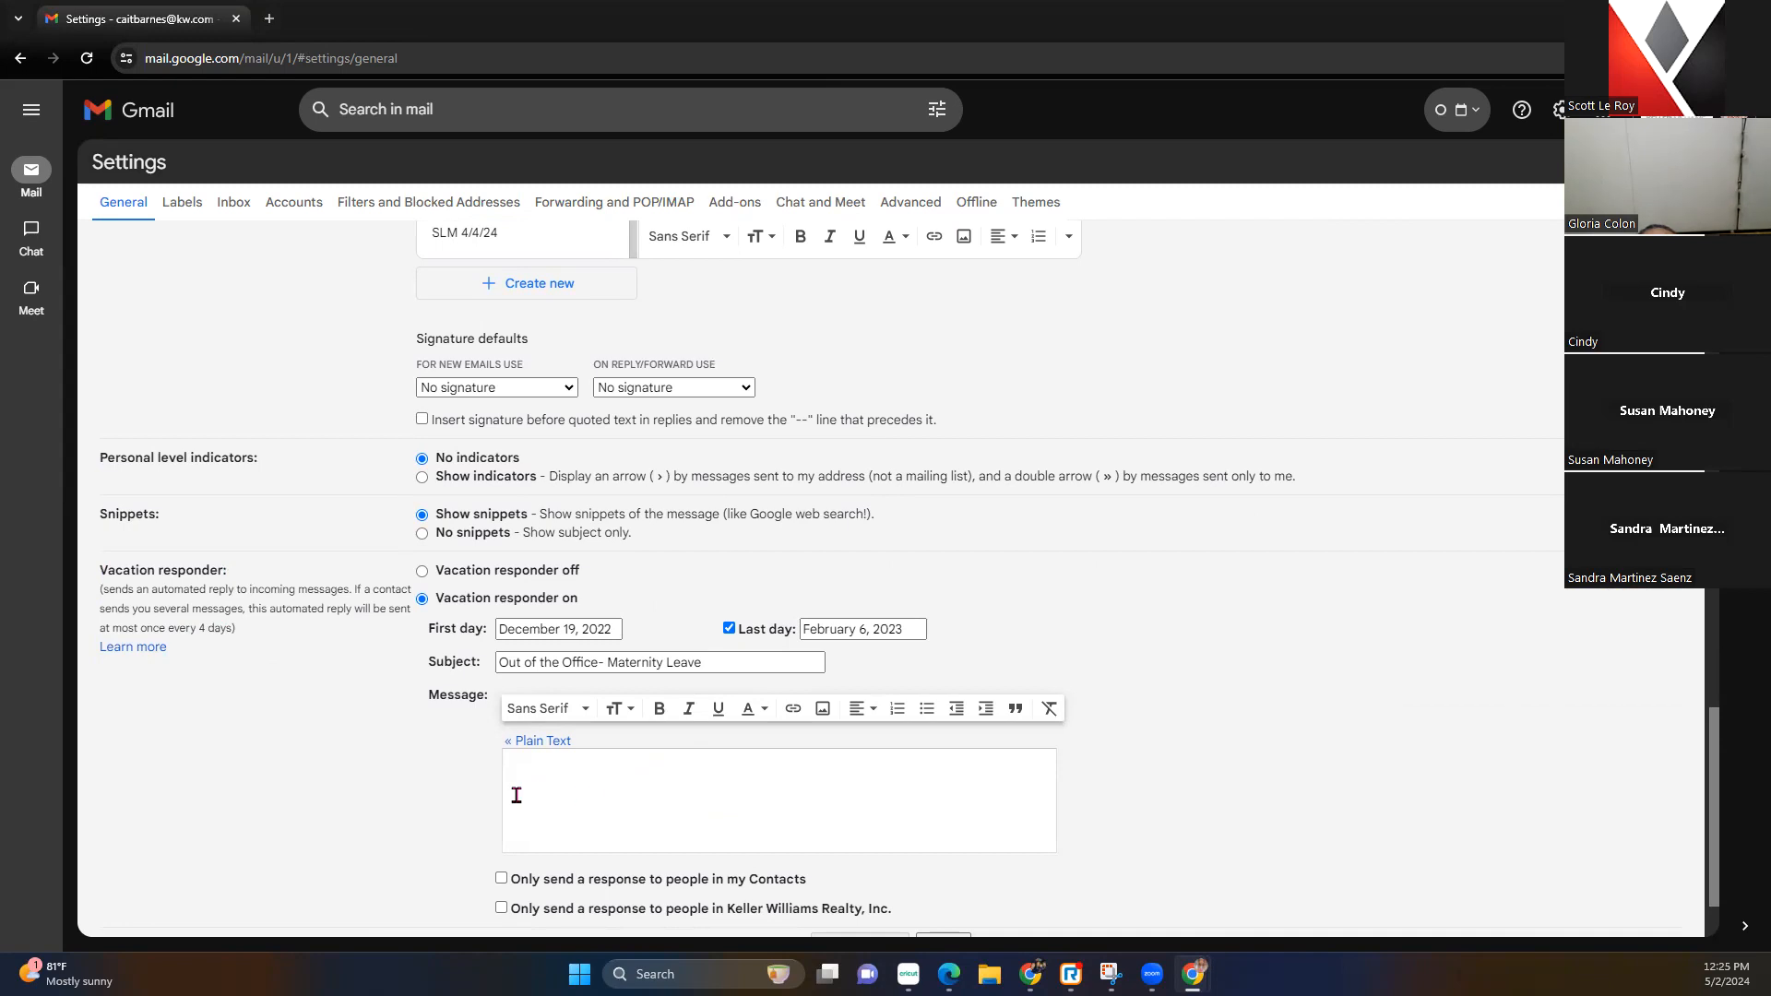
pyautogui.moveTo(90, 566); pyautogui.dragTo(277, 585)
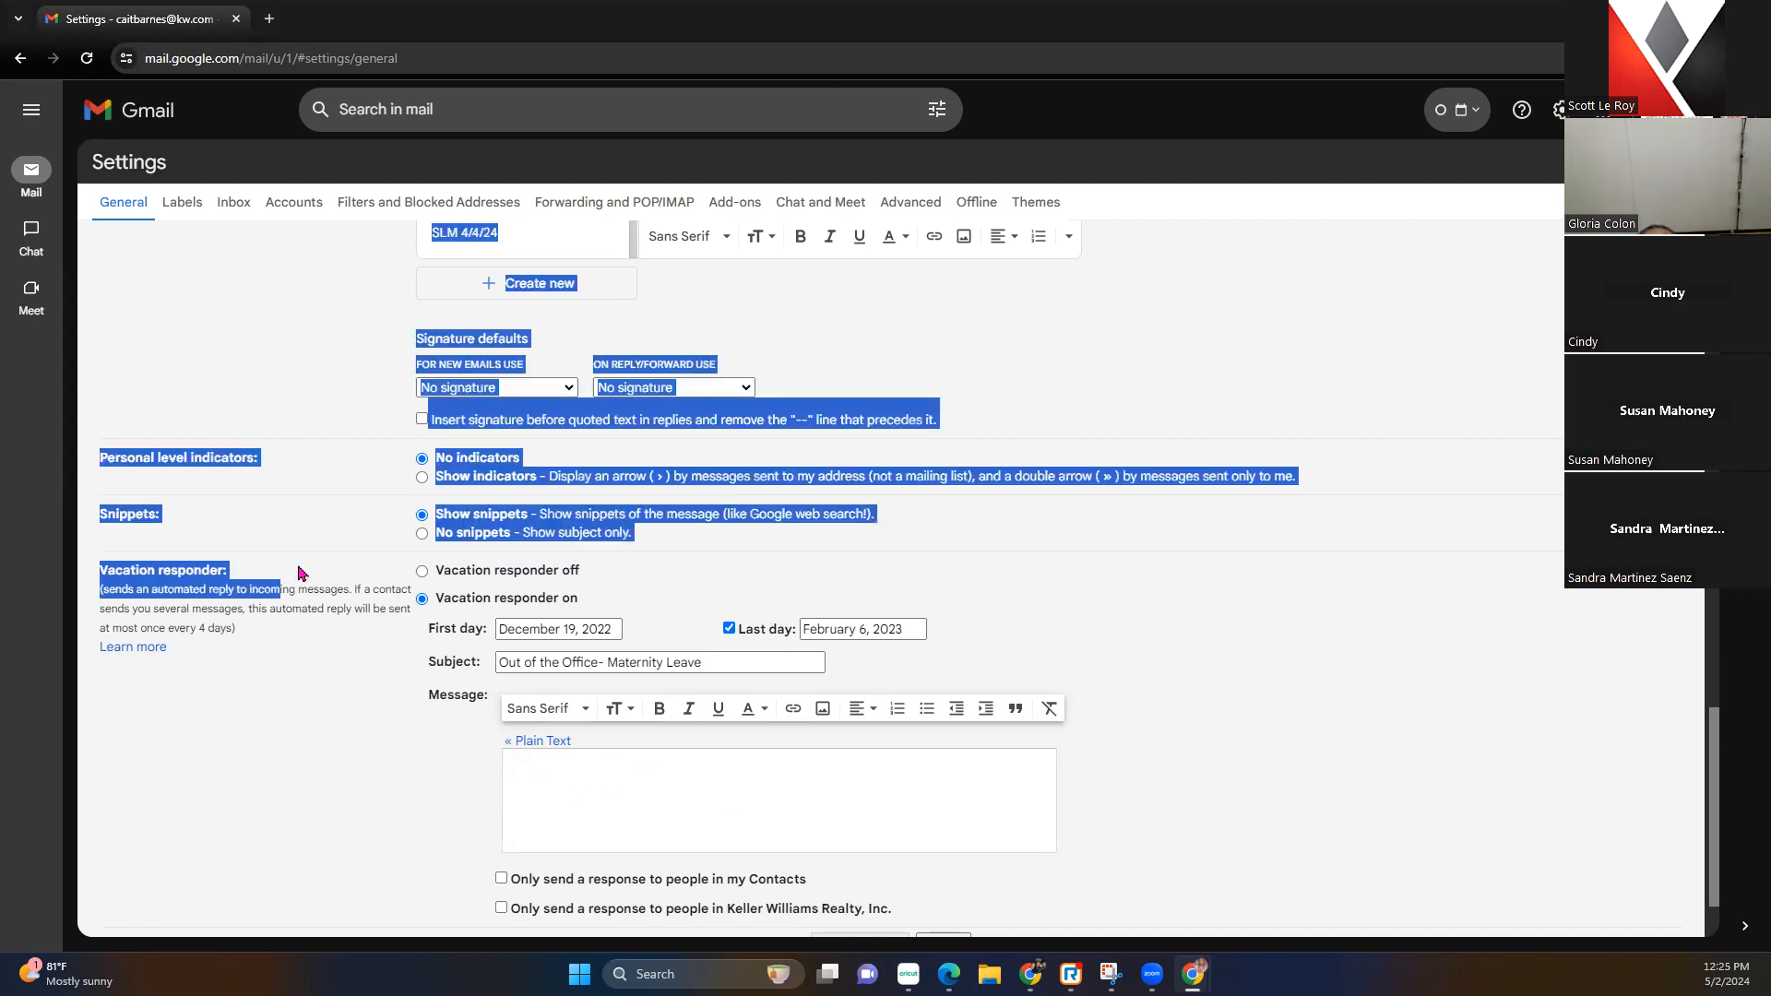
pyautogui.click(324, 678)
pyautogui.scroll(4, 325, 678)
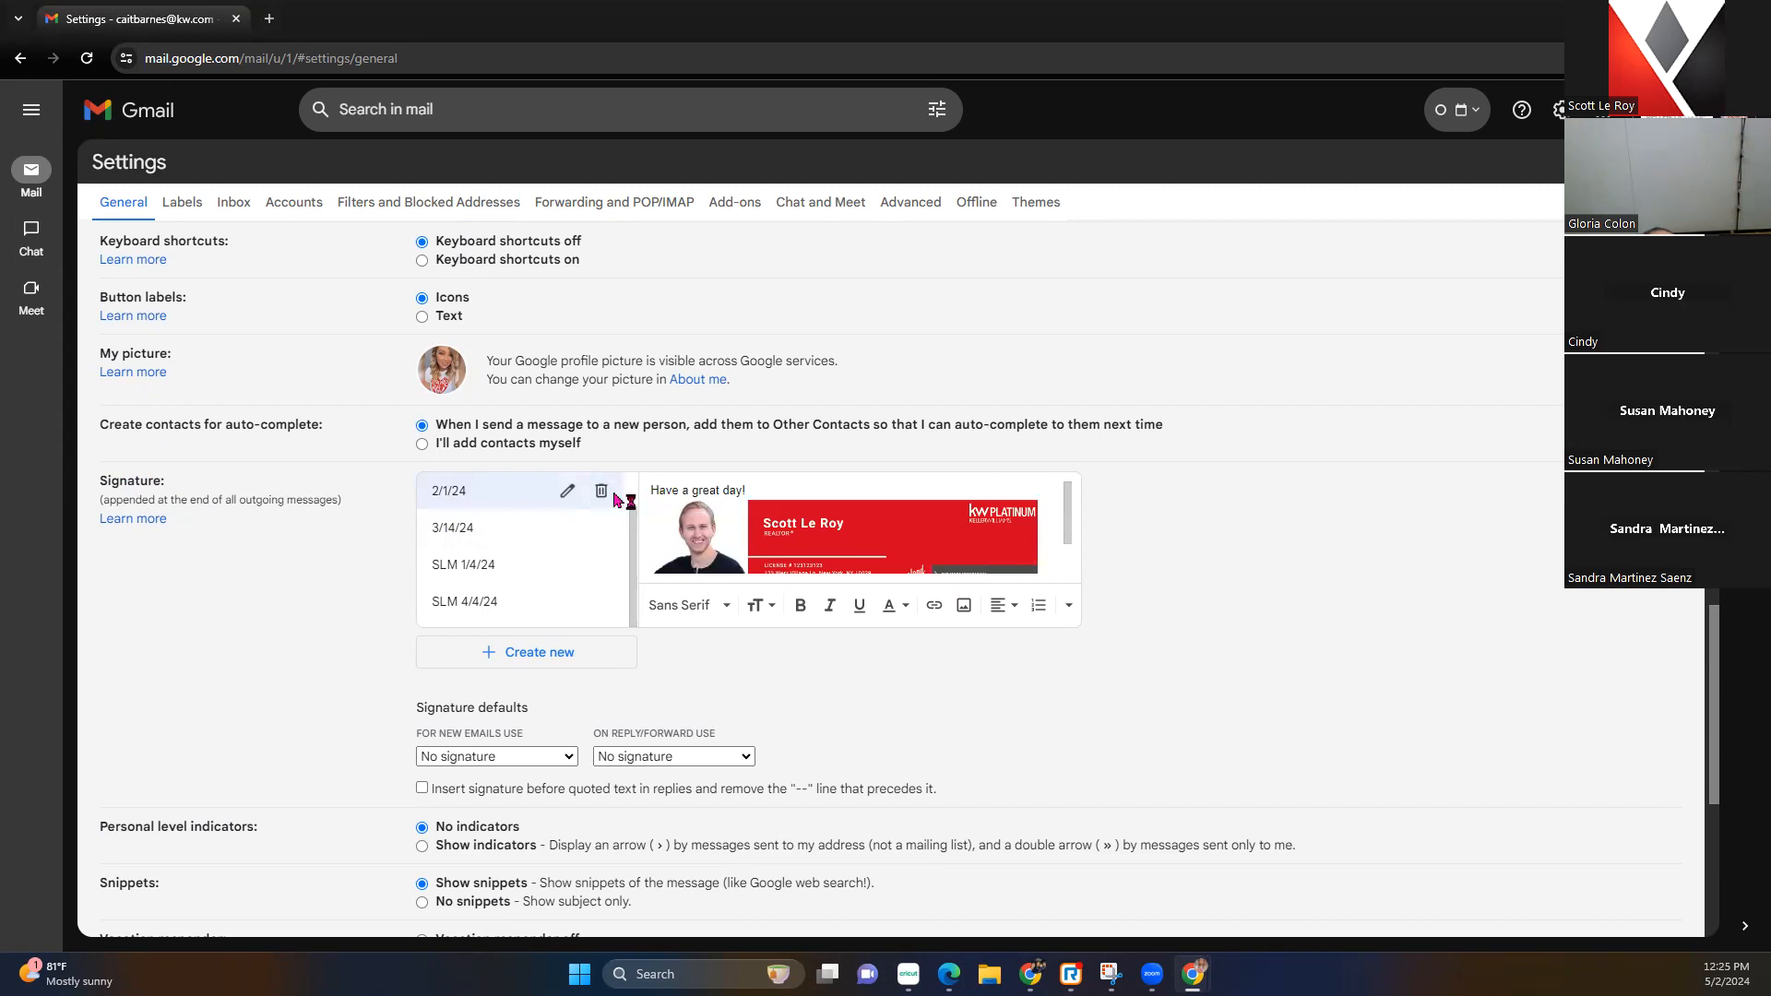
# Delete the 2/1/24, 3/14/24, SLM 1/4/24 and SLM 4/4/24 signatures, keeping 1/19
pyautogui.click(601, 490)
pyautogui.click(1025, 557)
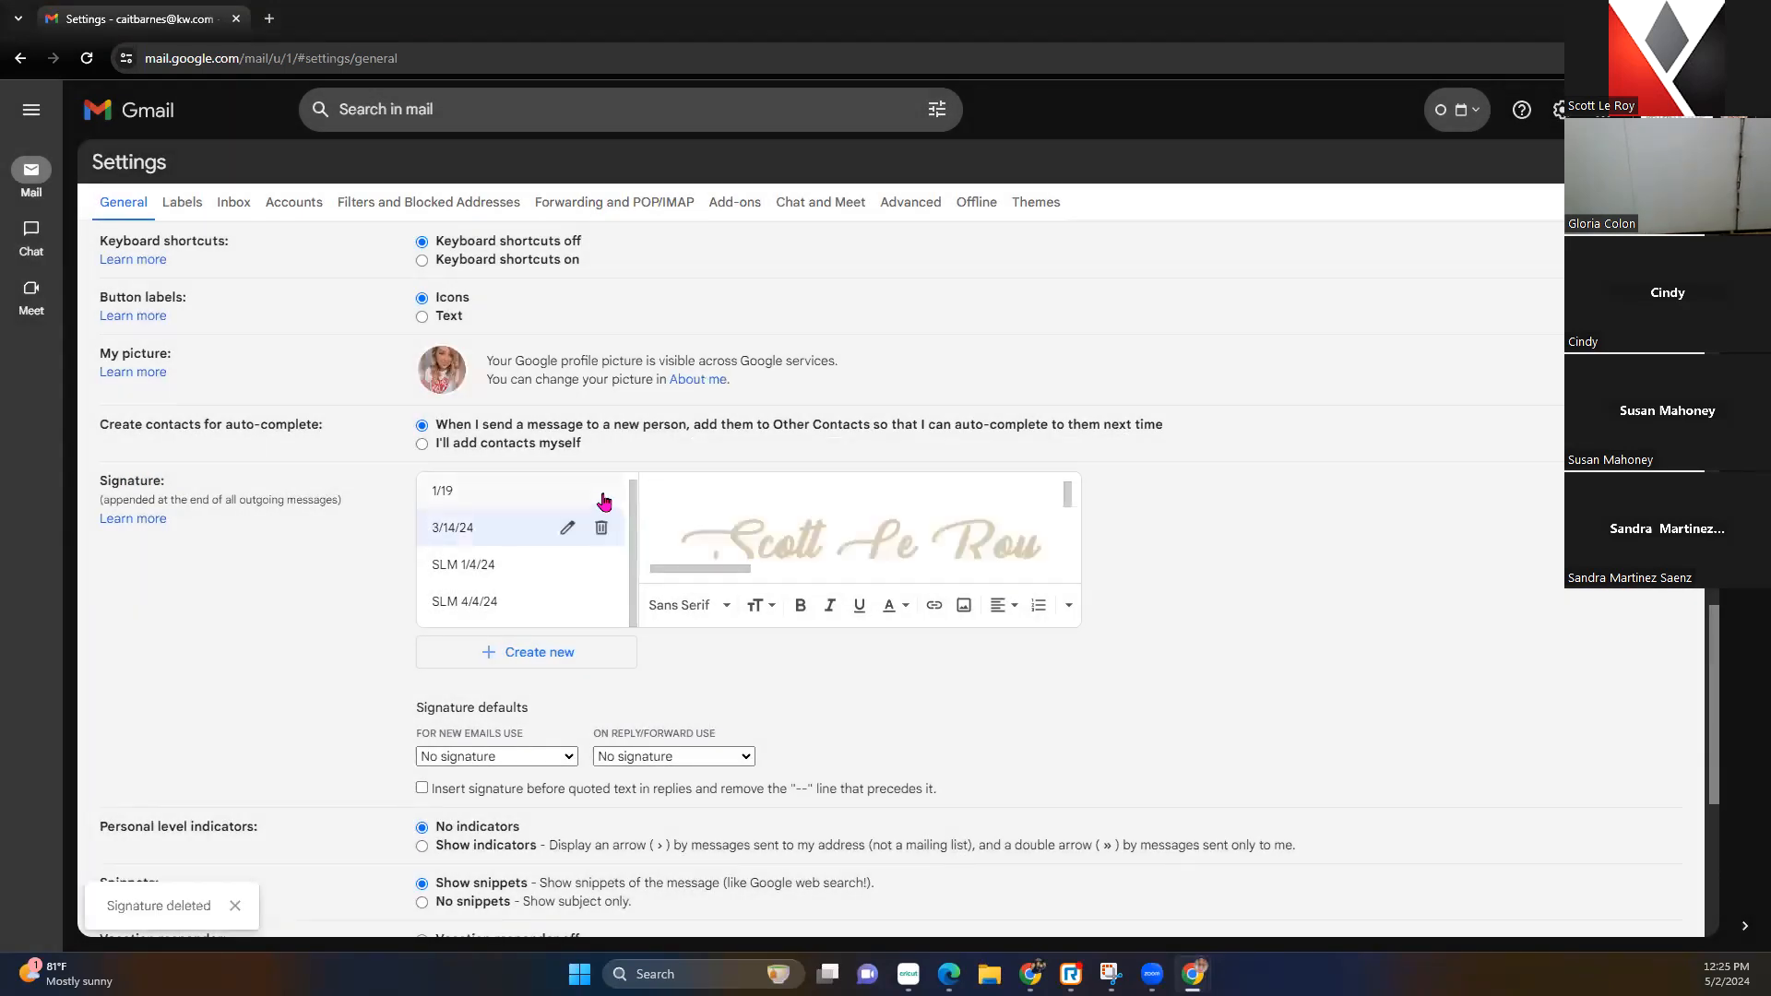
pyautogui.click(566, 527)
pyautogui.click(957, 581)
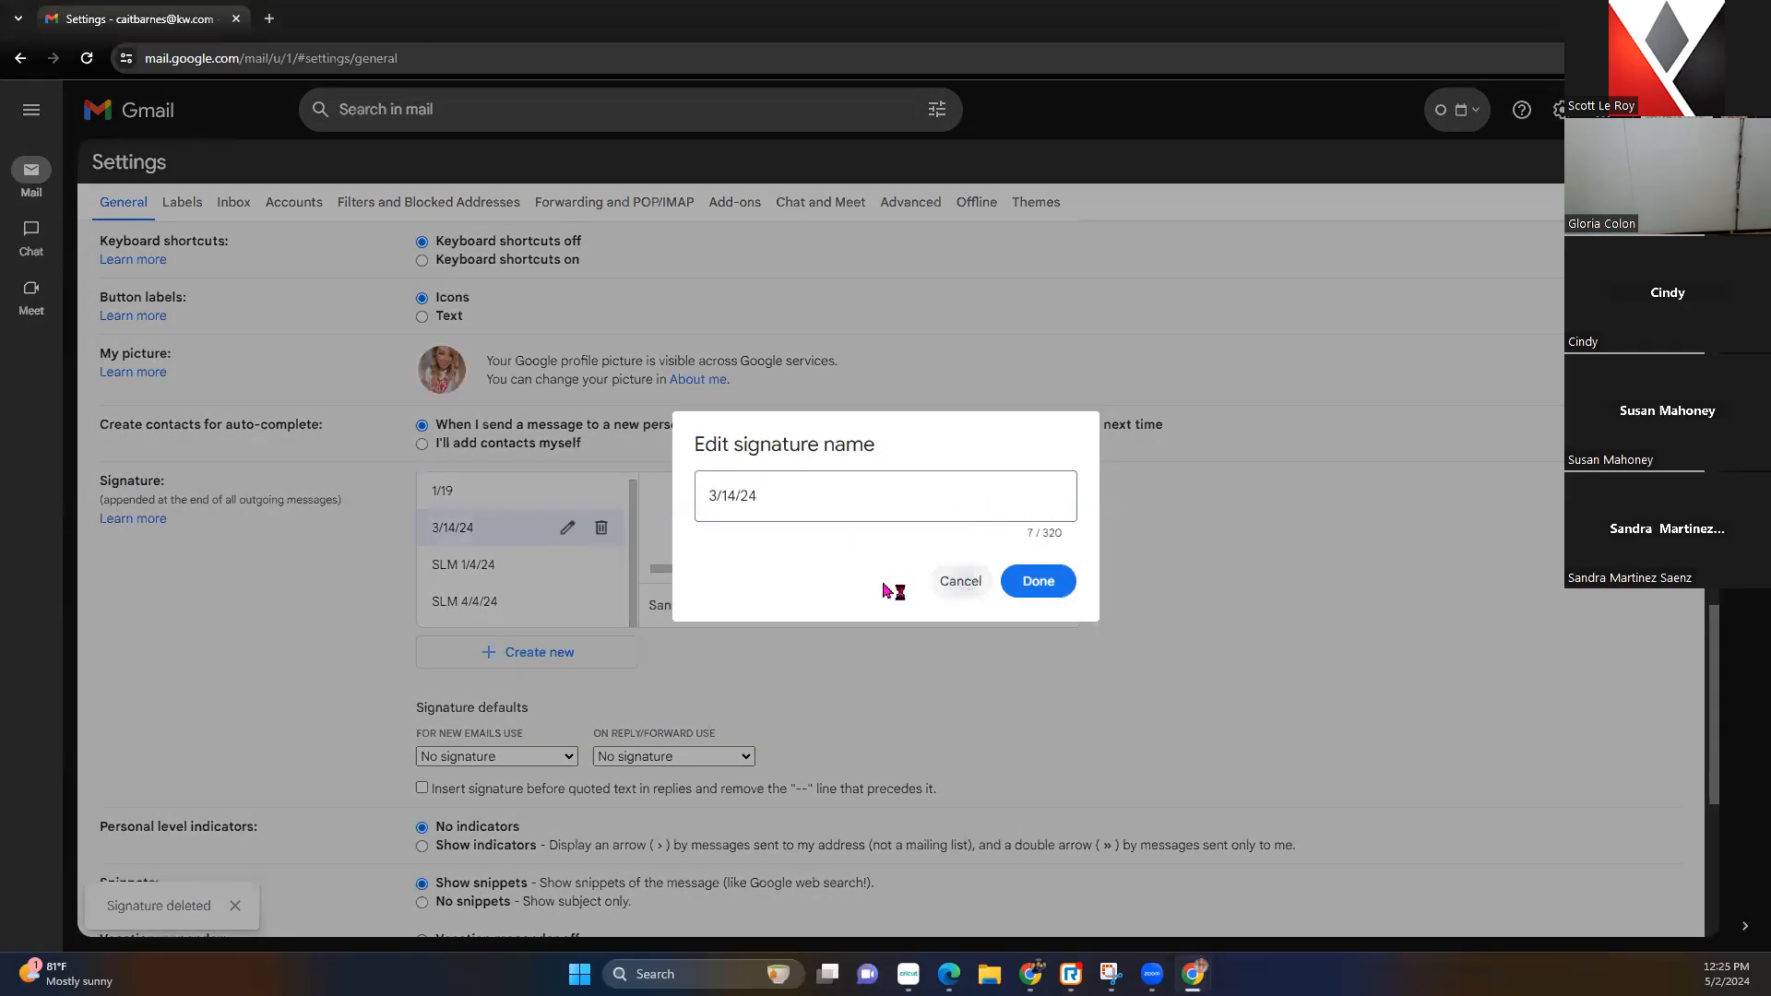
pyautogui.click(615, 533)
pyautogui.click(1028, 559)
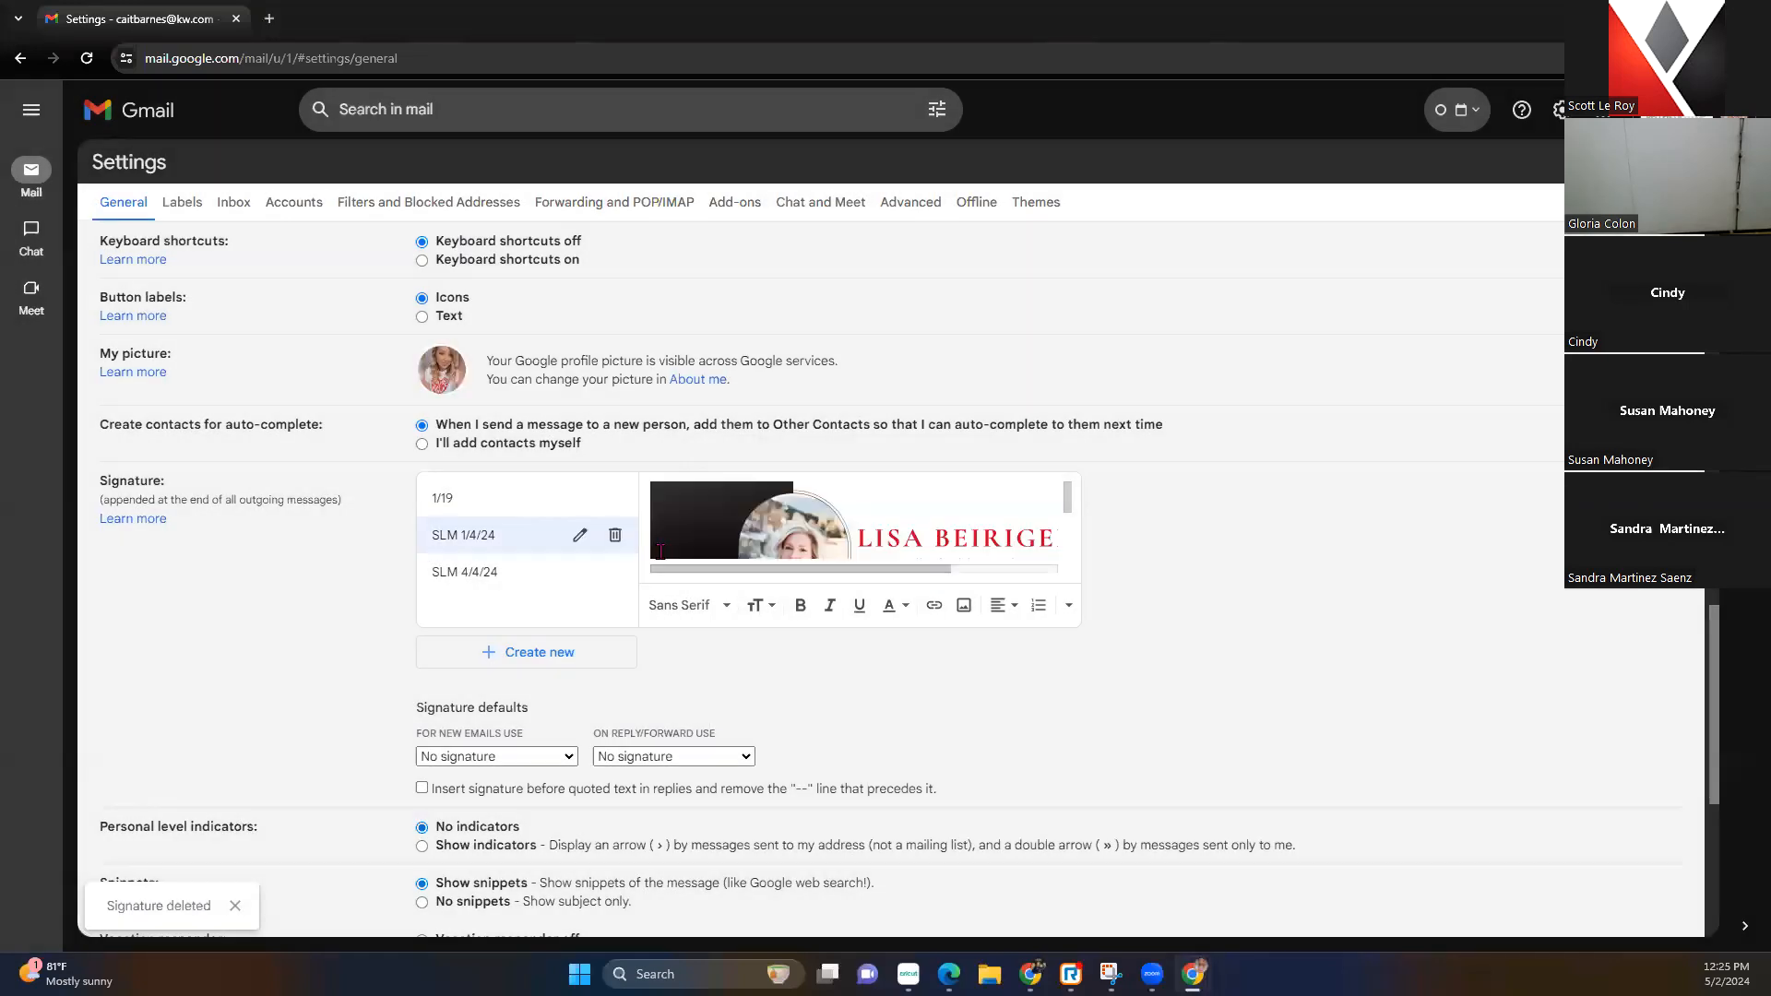
pyautogui.click(614, 537)
pyautogui.click(1027, 557)
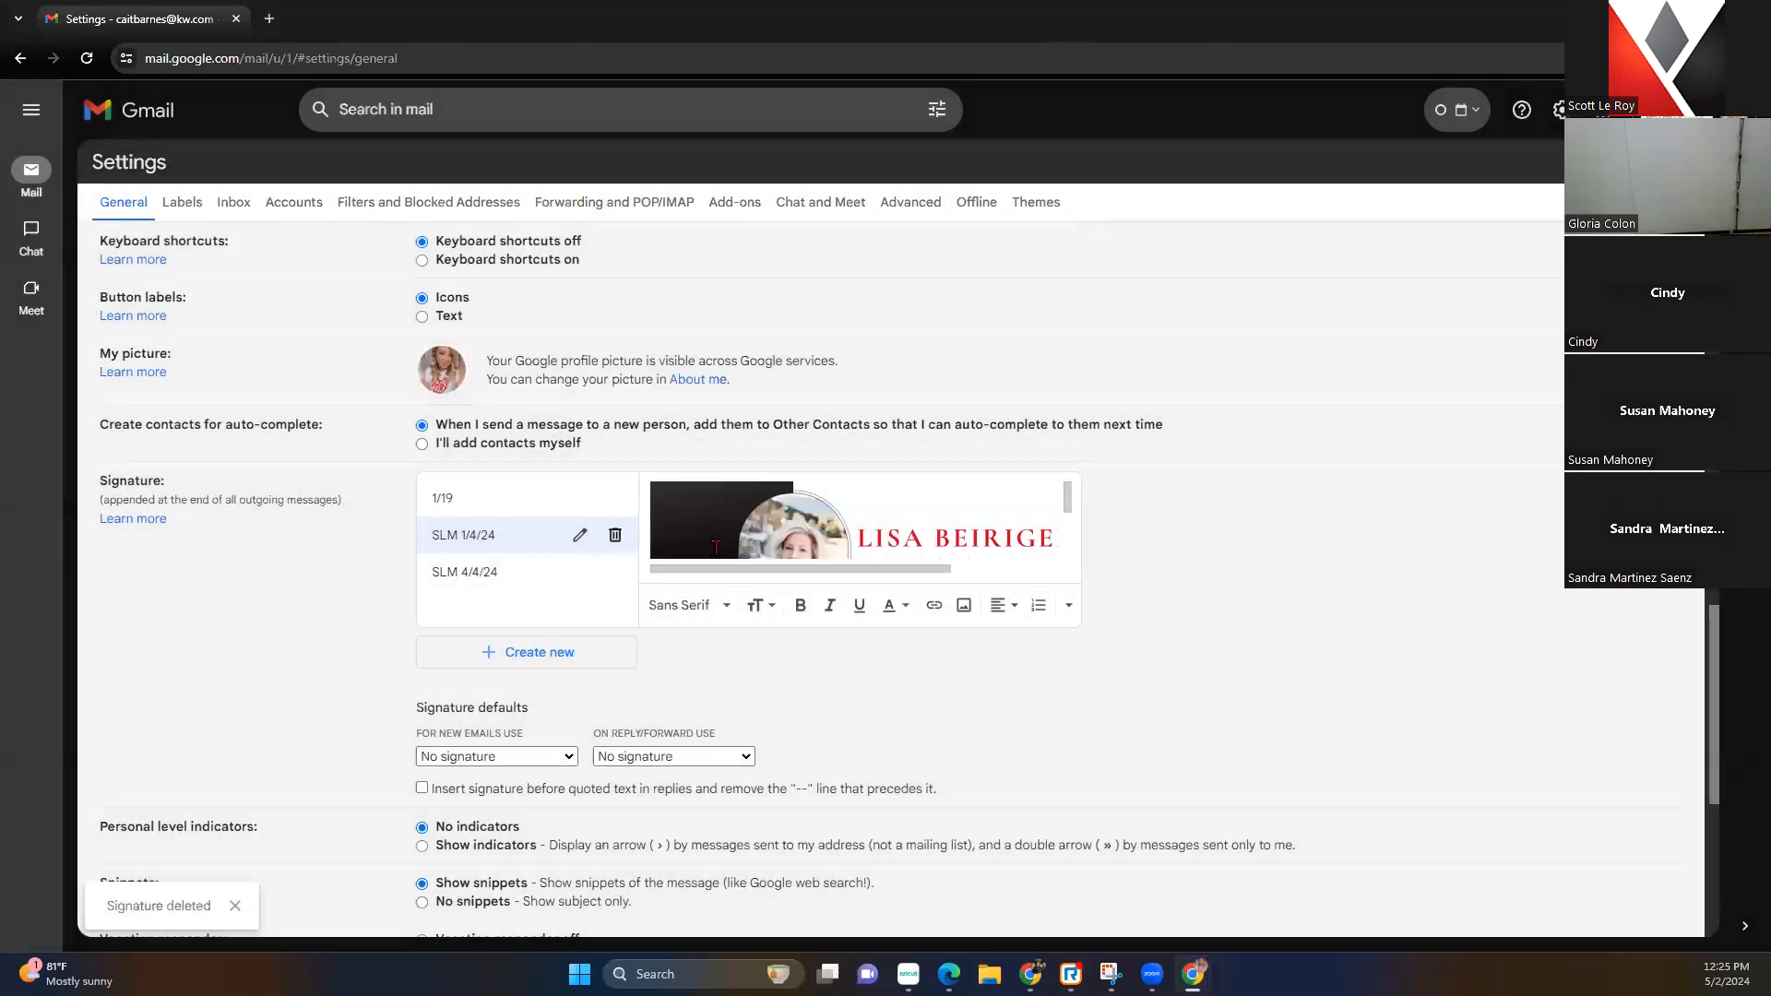
pyautogui.click(615, 535)
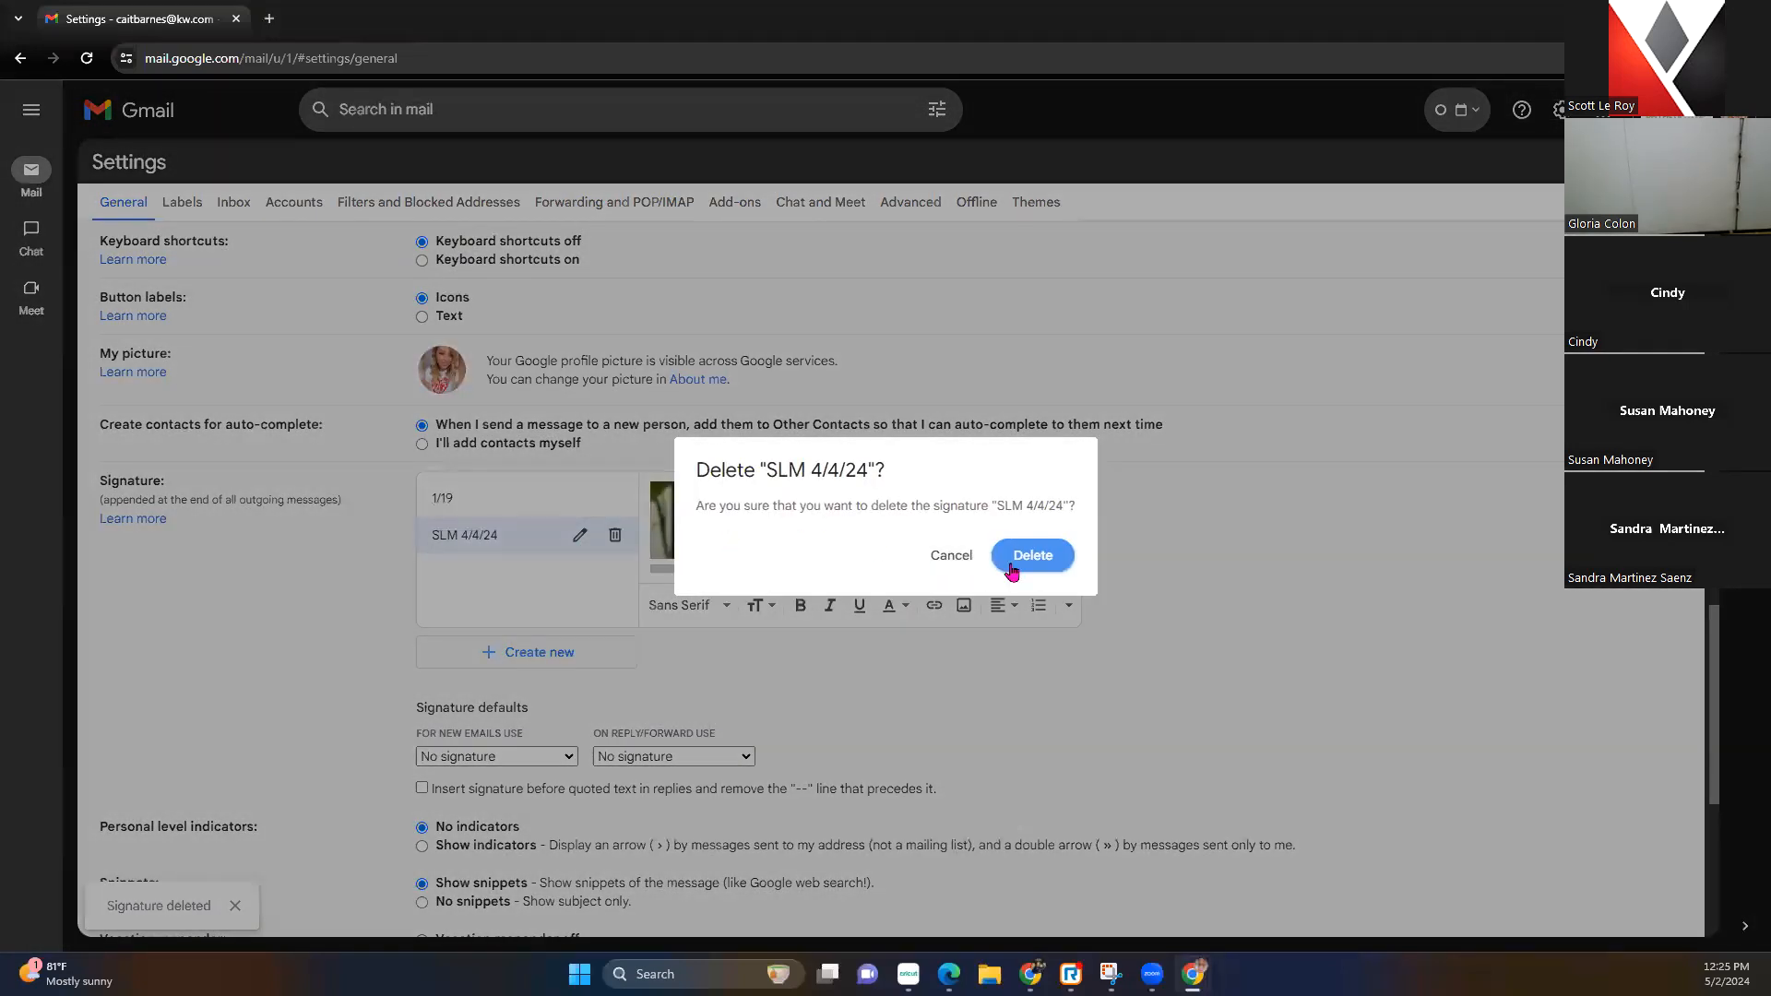
pyautogui.click(1030, 559)
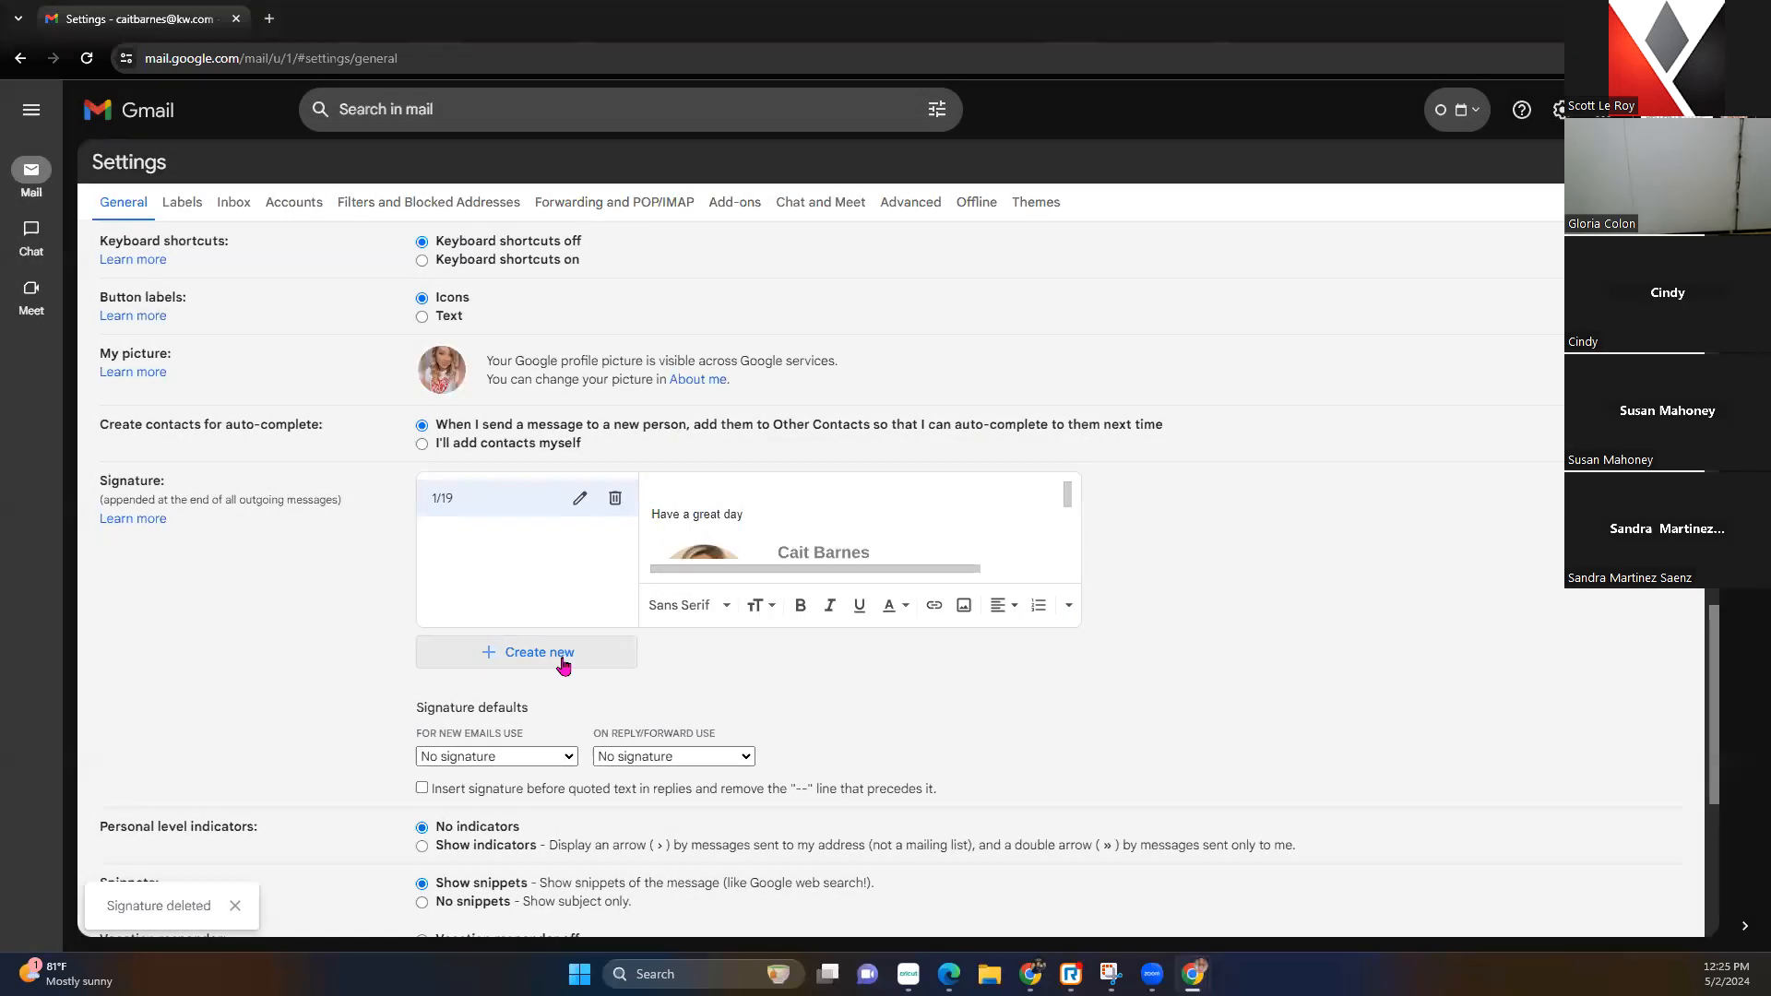
# Create a signature named '5/2/24 signature' reading 'Have a great day!'
pyautogui.click(565, 660)
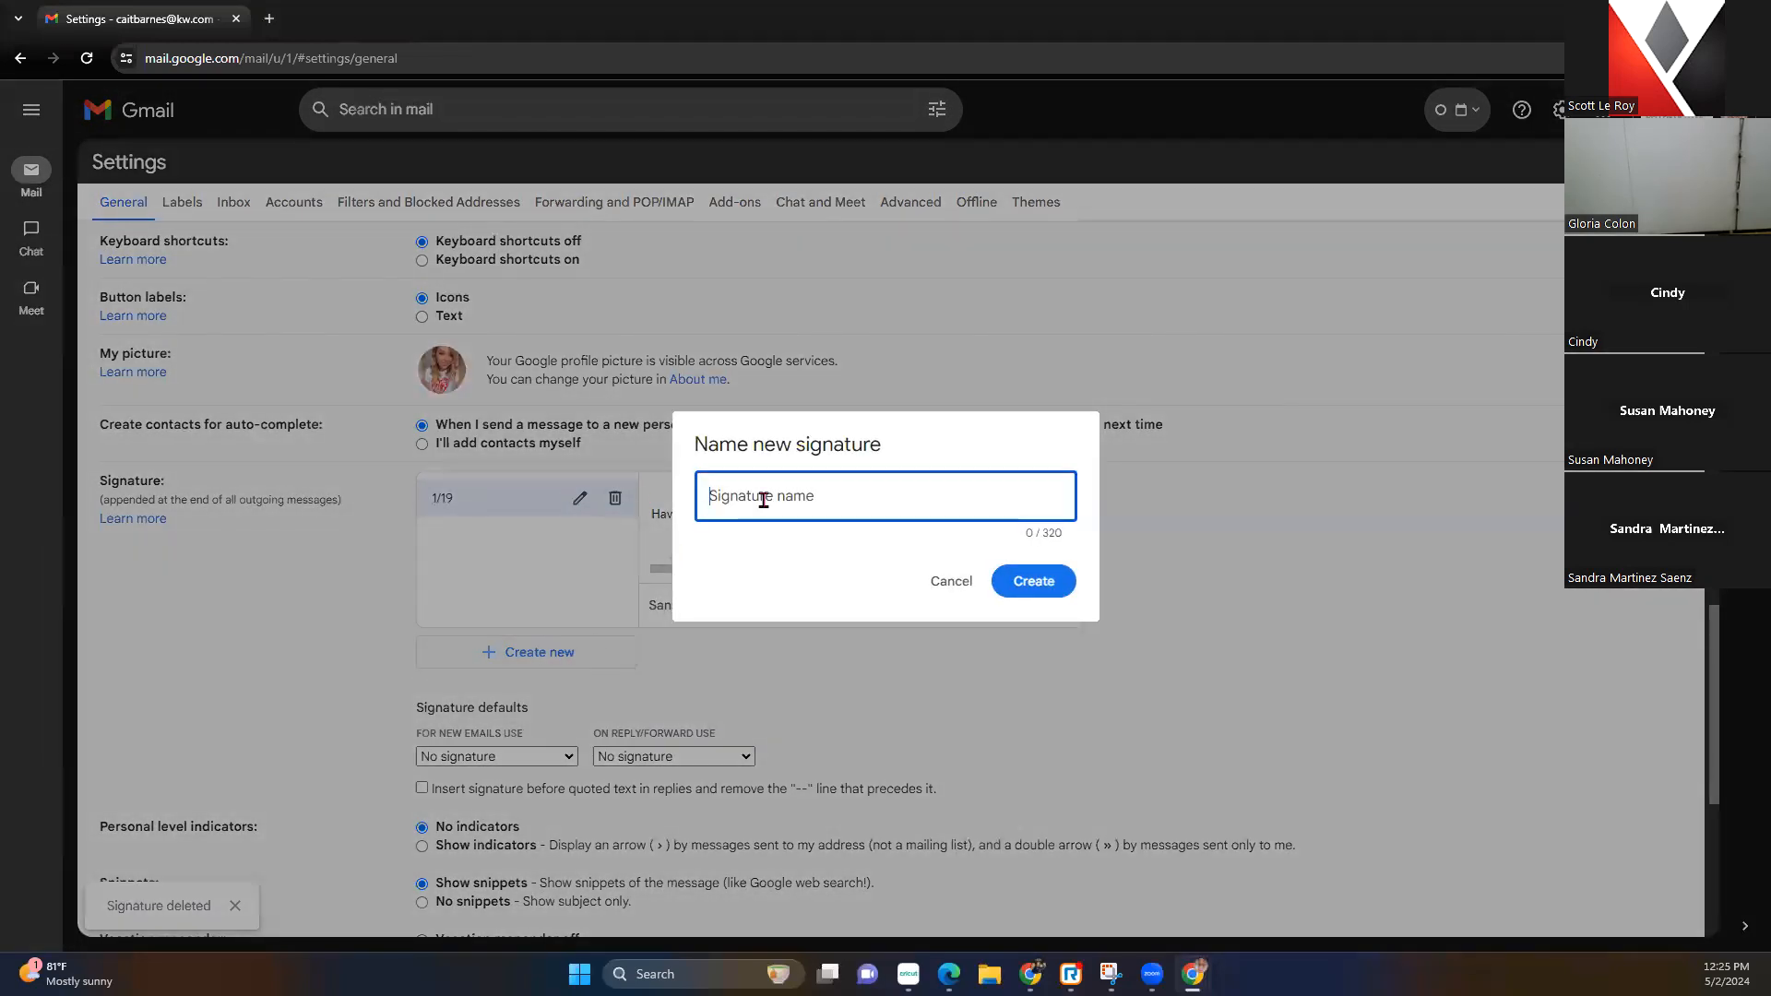
pyautogui.write('5/2/24')
pyautogui.write('signature')
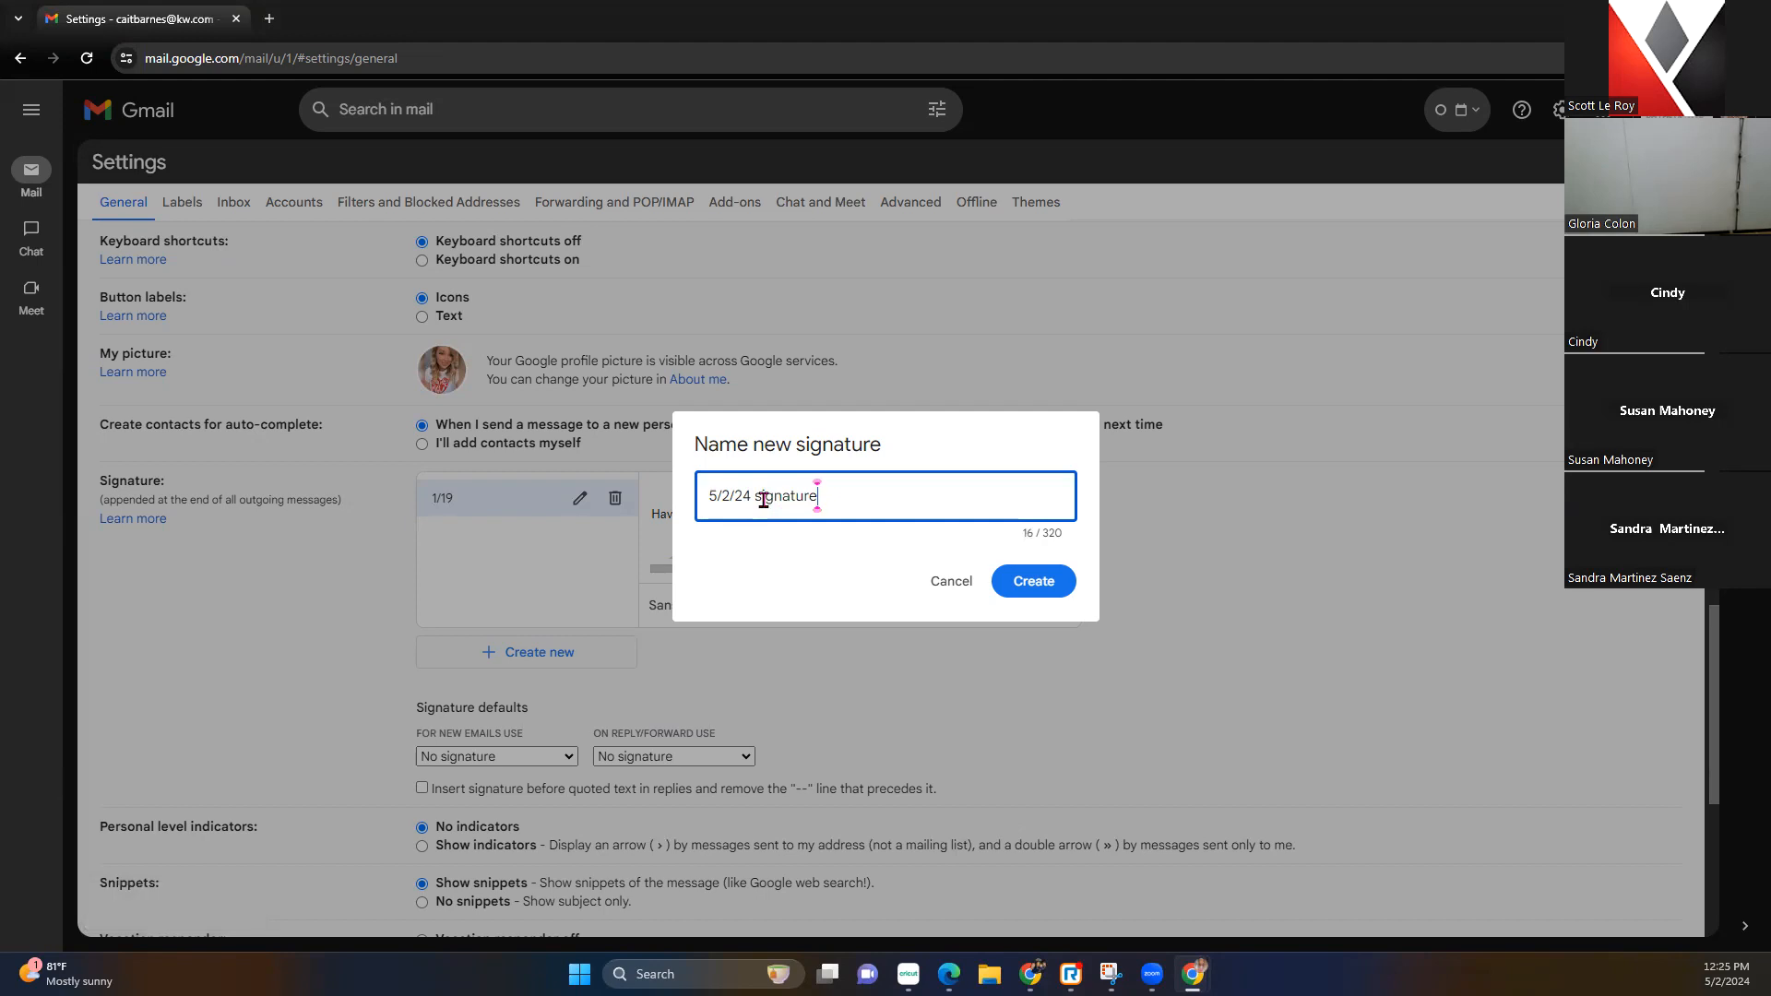
pyautogui.click(1067, 583)
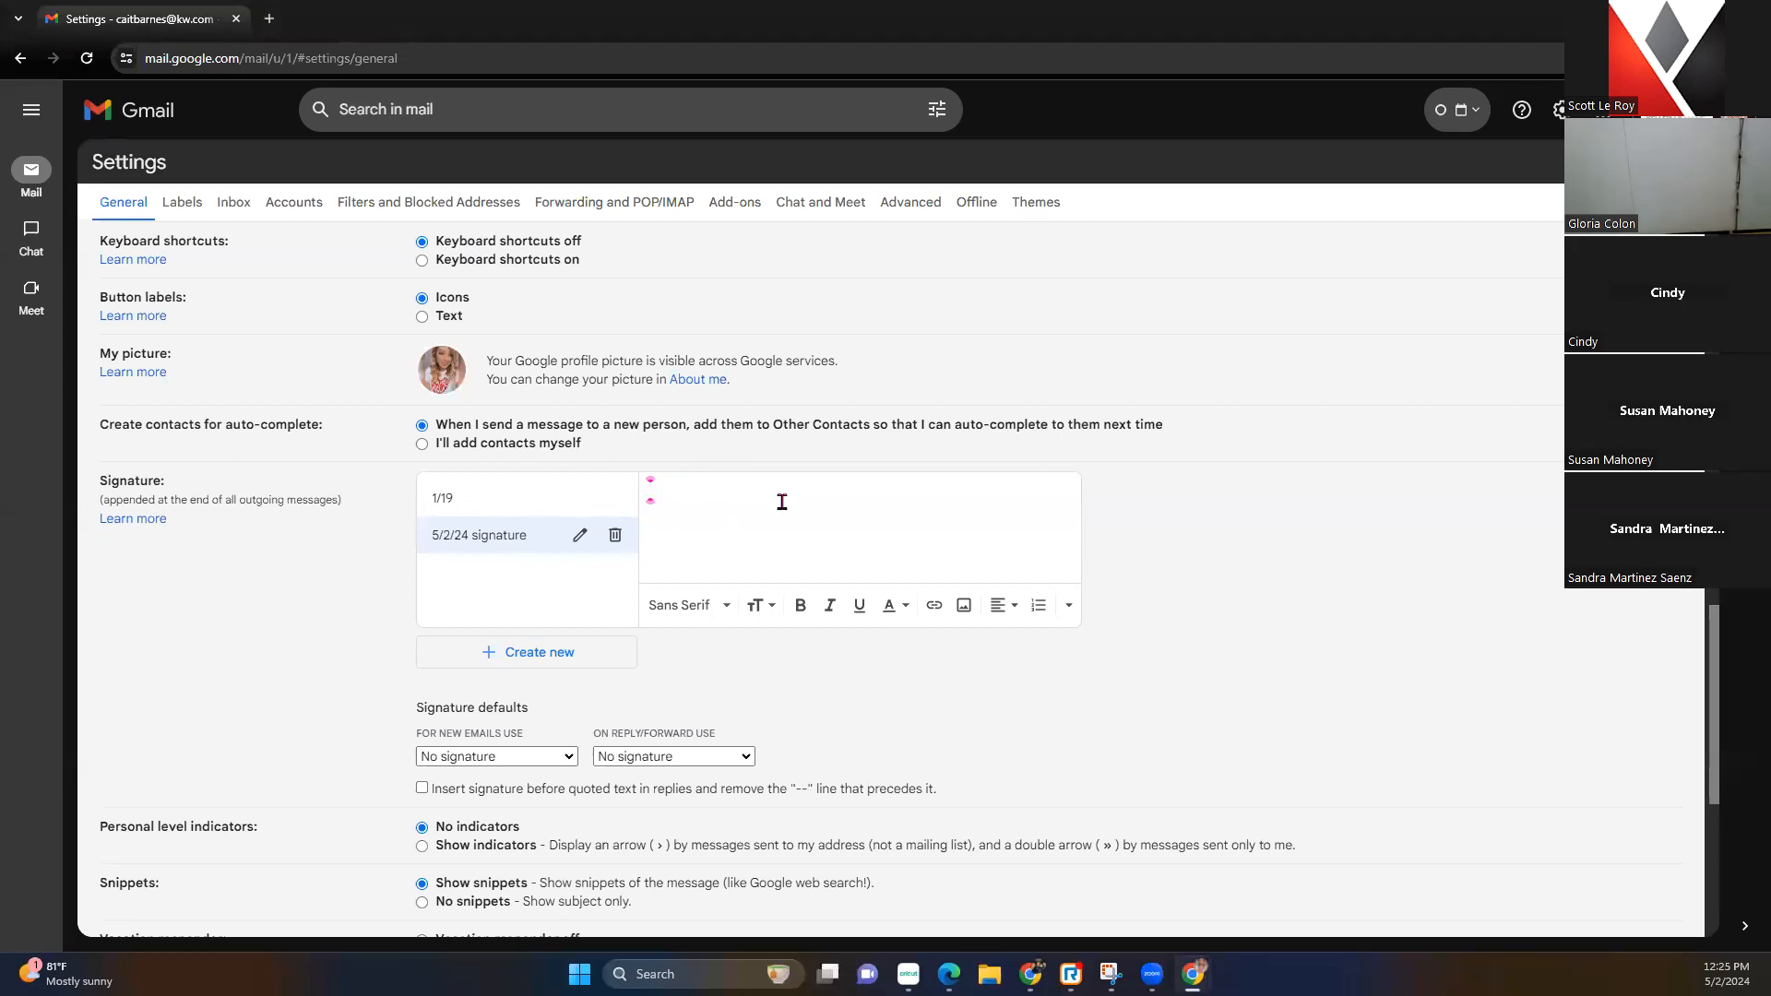
pyautogui.write('Hsvre')
pyautogui.press('BackSpace')
pyautogui.write('ave a great da')
# Insert the Imgur signature image by its web address beneath 'Have a great day!'
pyautogui.click(964, 606)
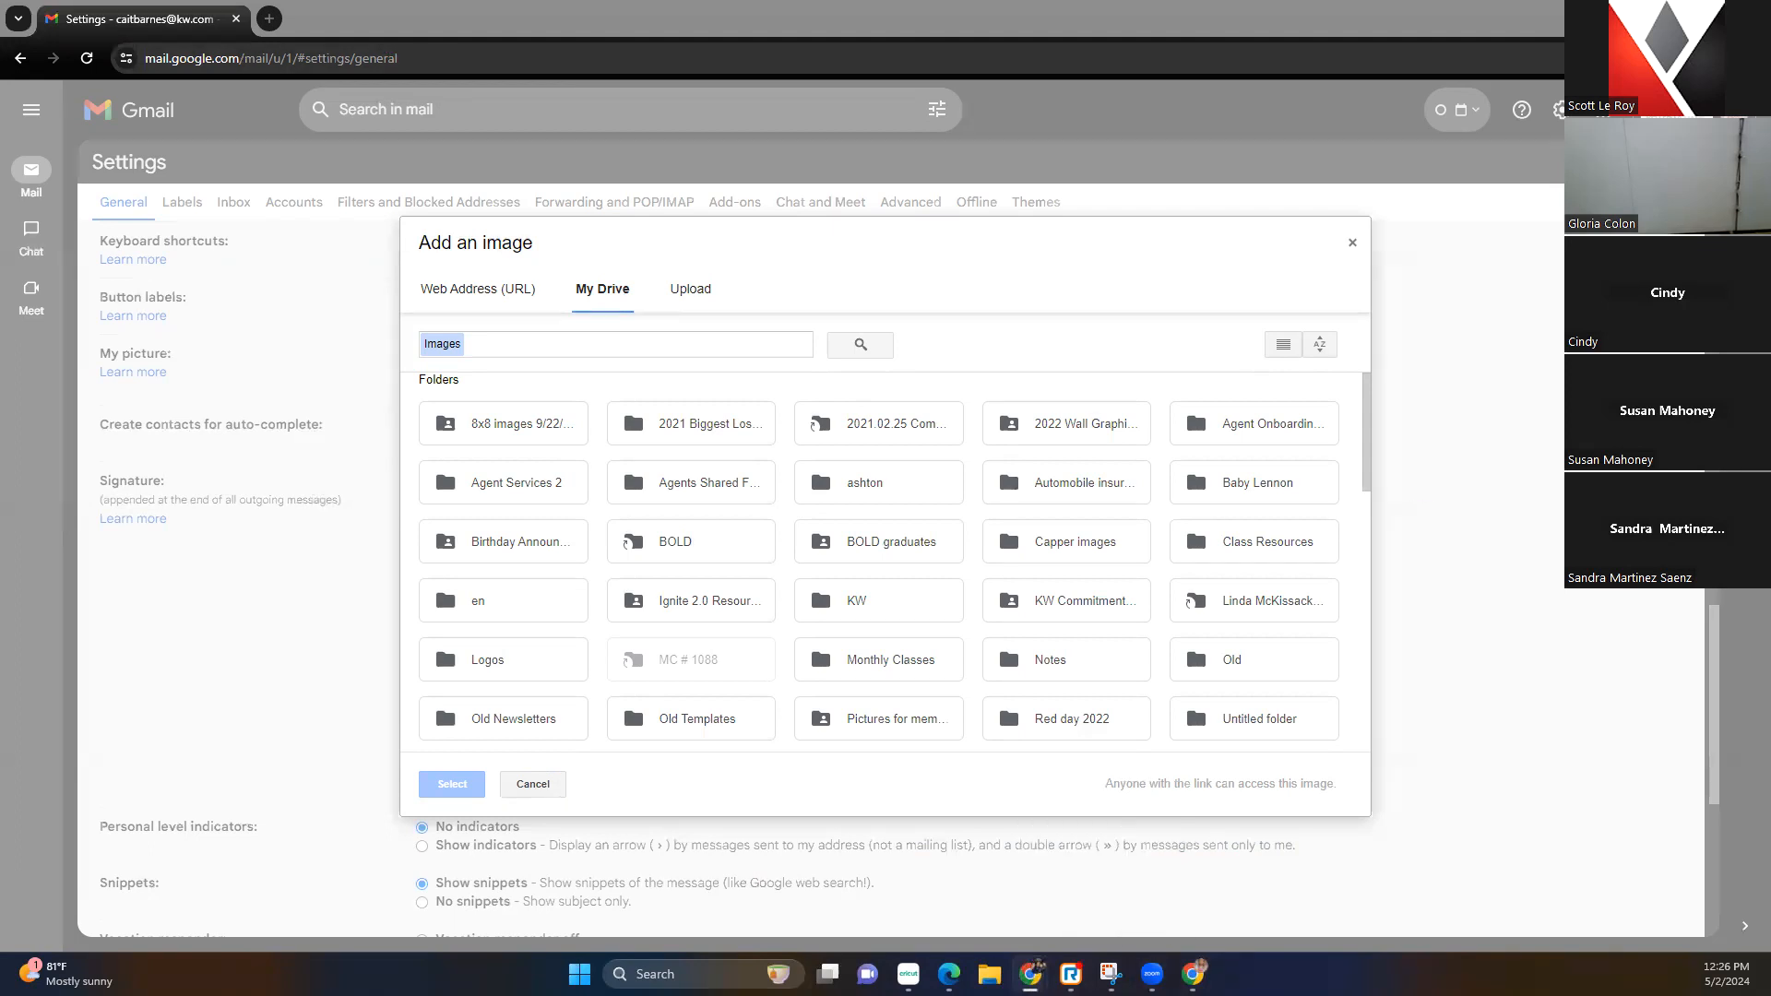
pyautogui.click(1195, 974)
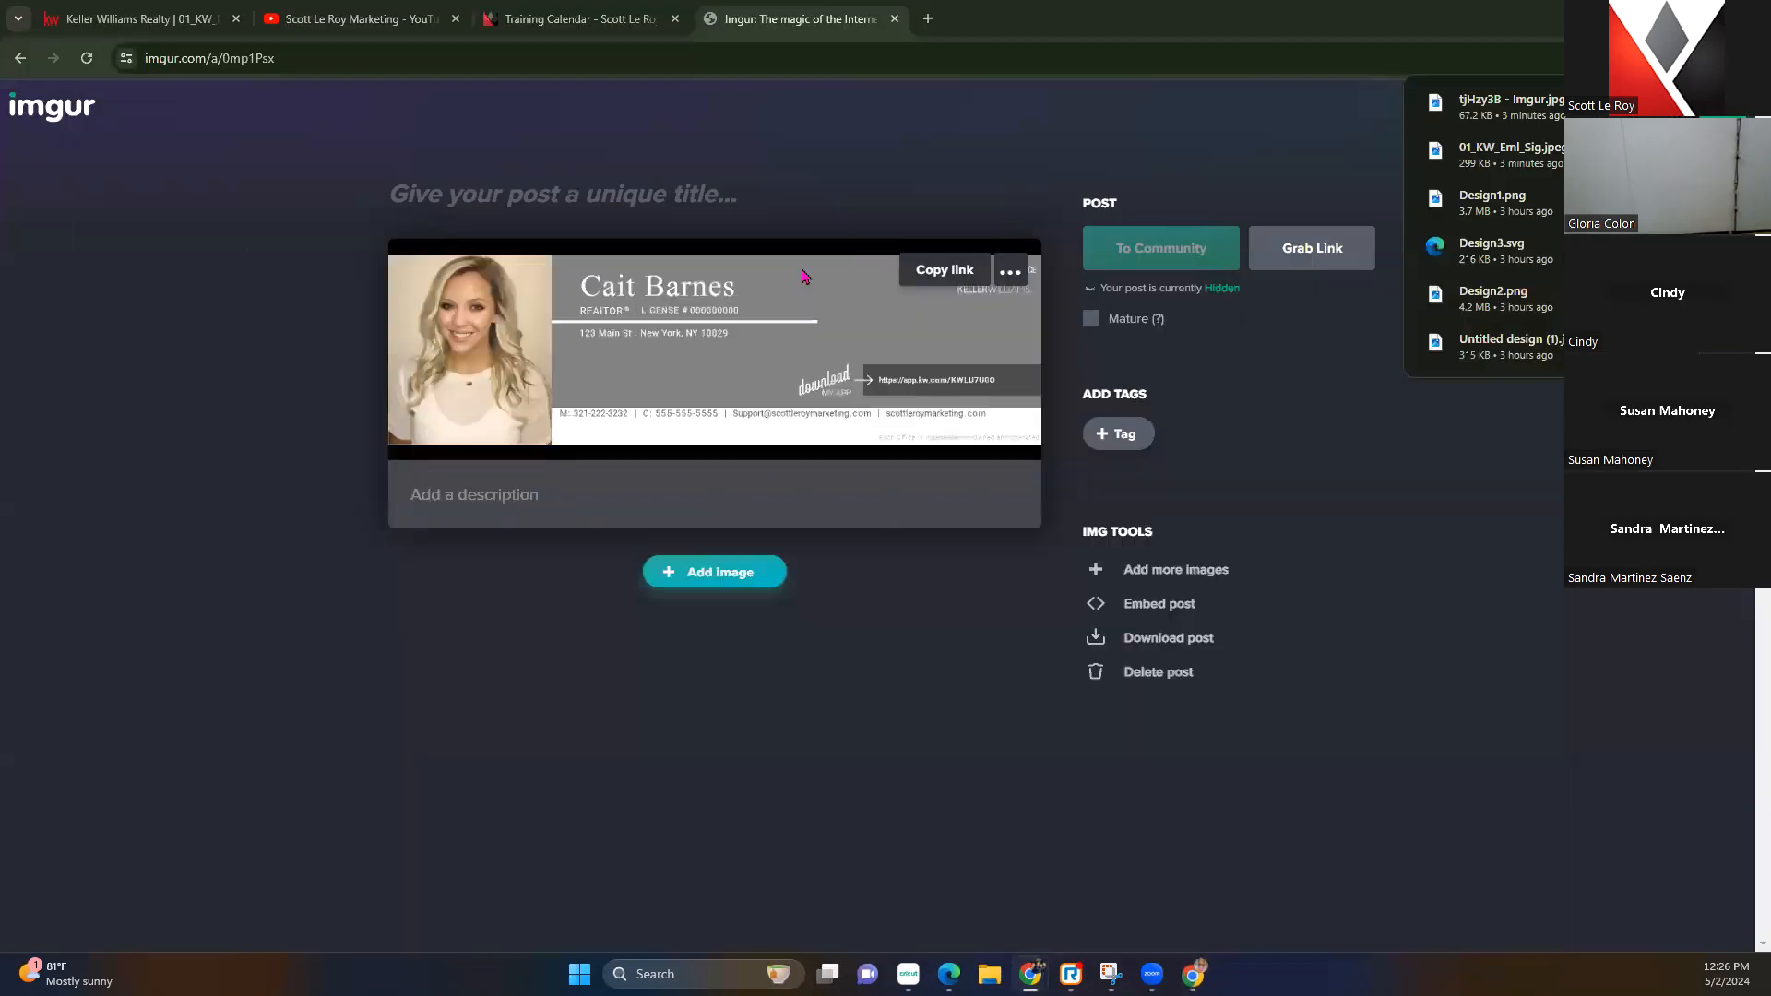
pyautogui.rightClick(666, 315)
pyautogui.click(738, 415)
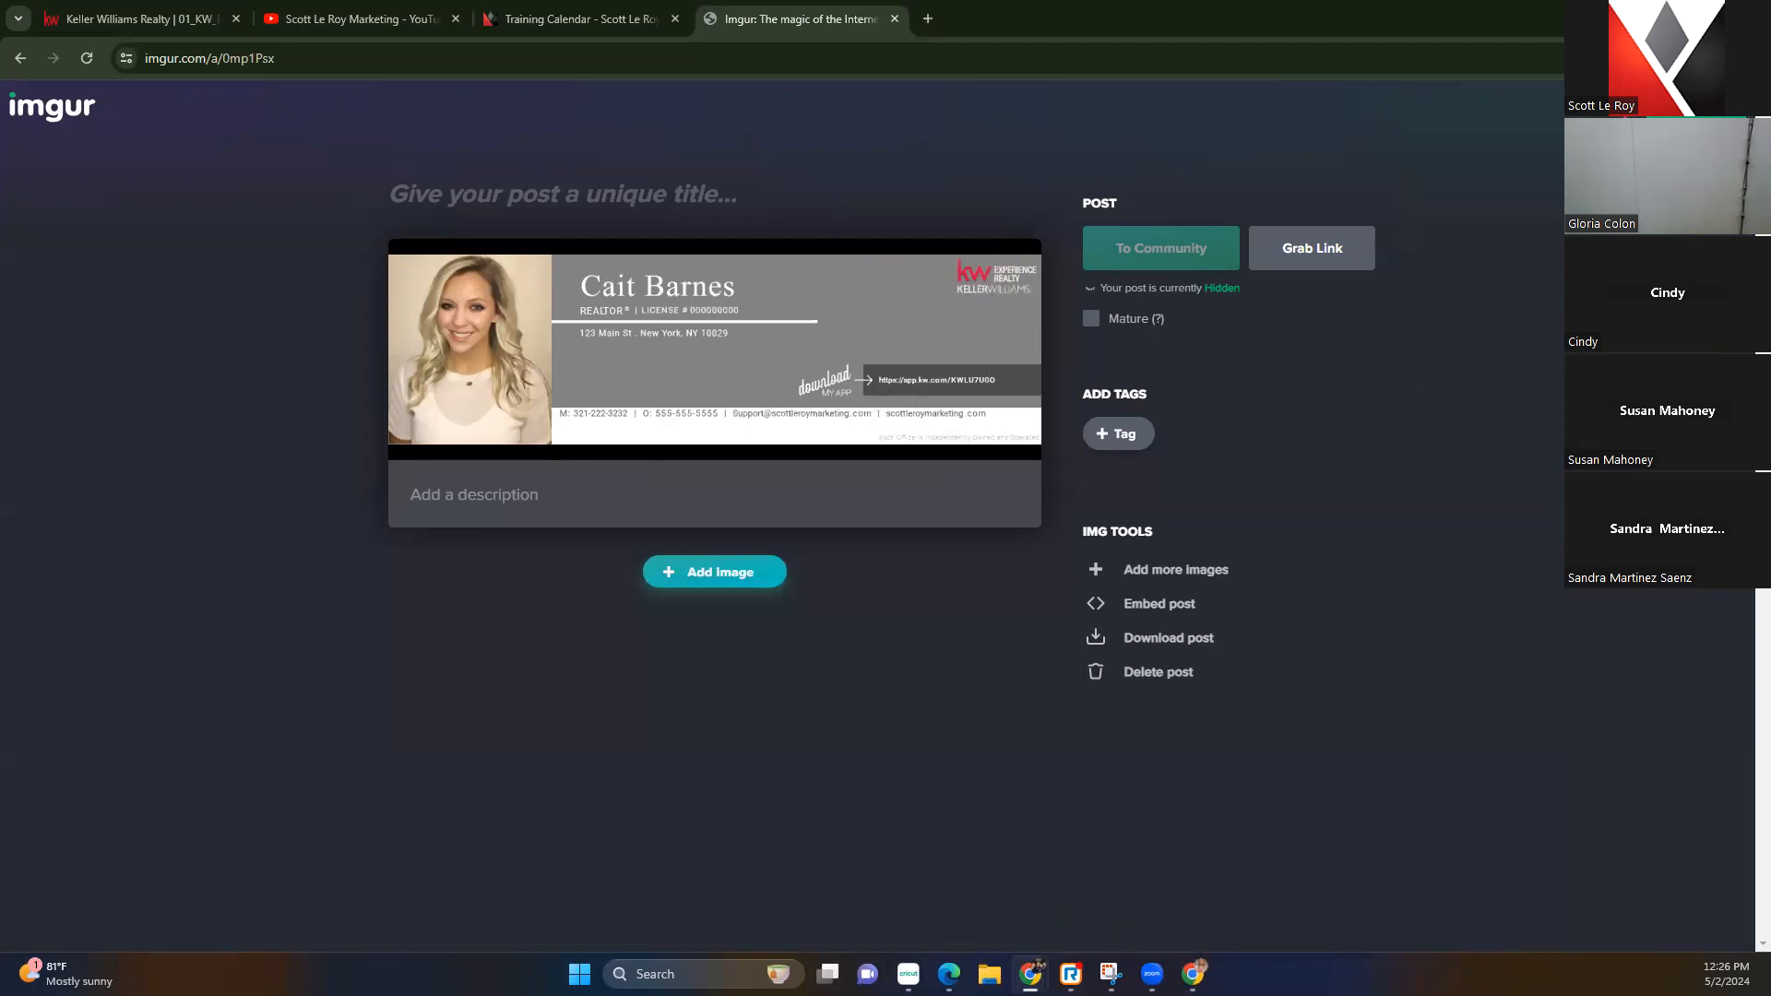
pyautogui.moveTo(1205, 964)
pyautogui.click(1291, 881)
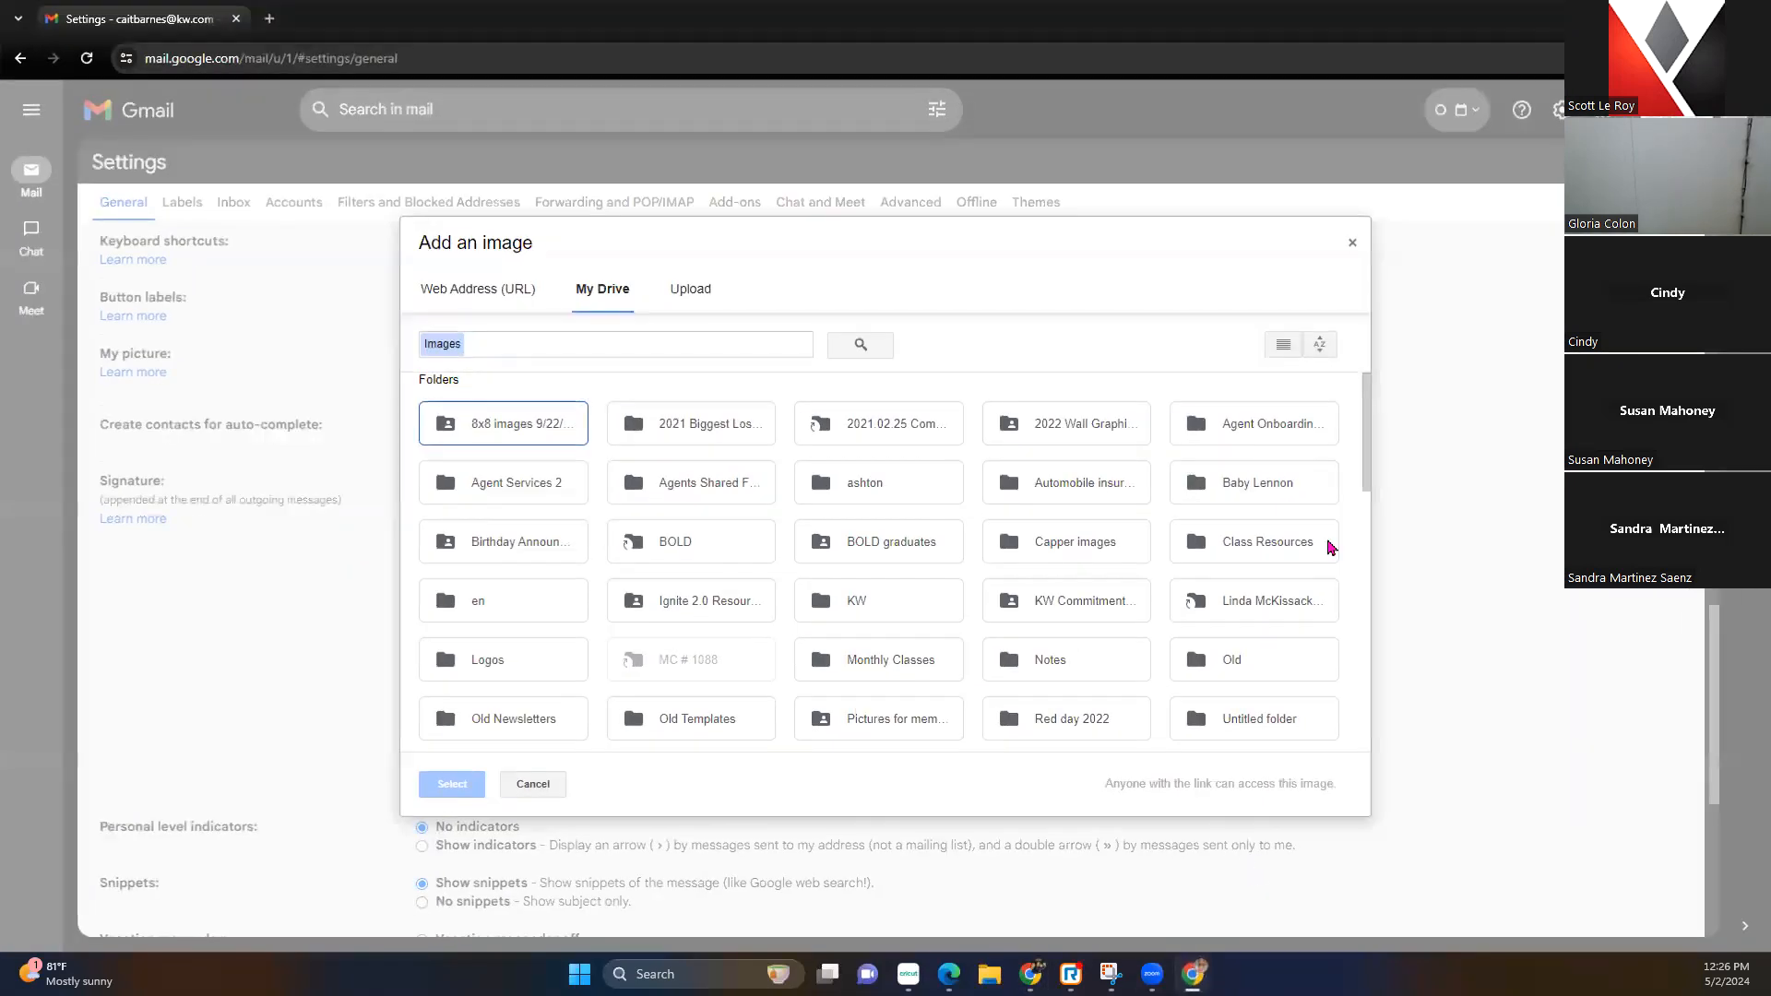
pyautogui.click(488, 289)
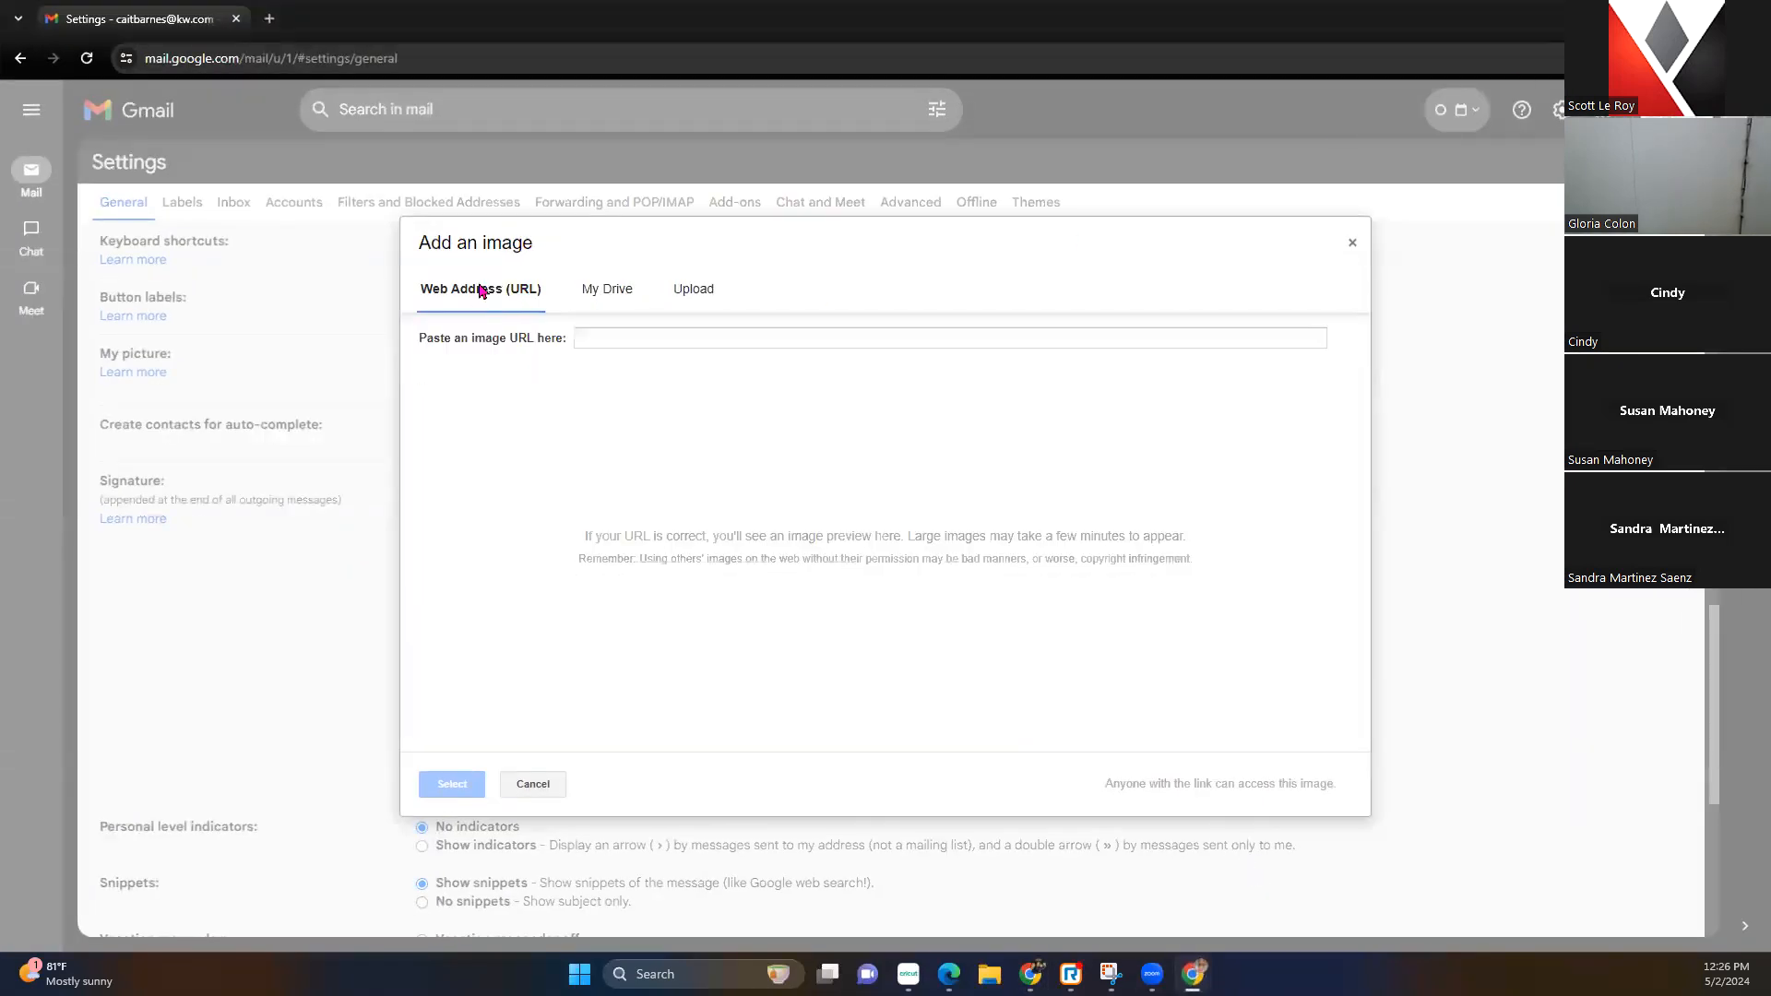
pyautogui.hotkey('ctrl', 'v')
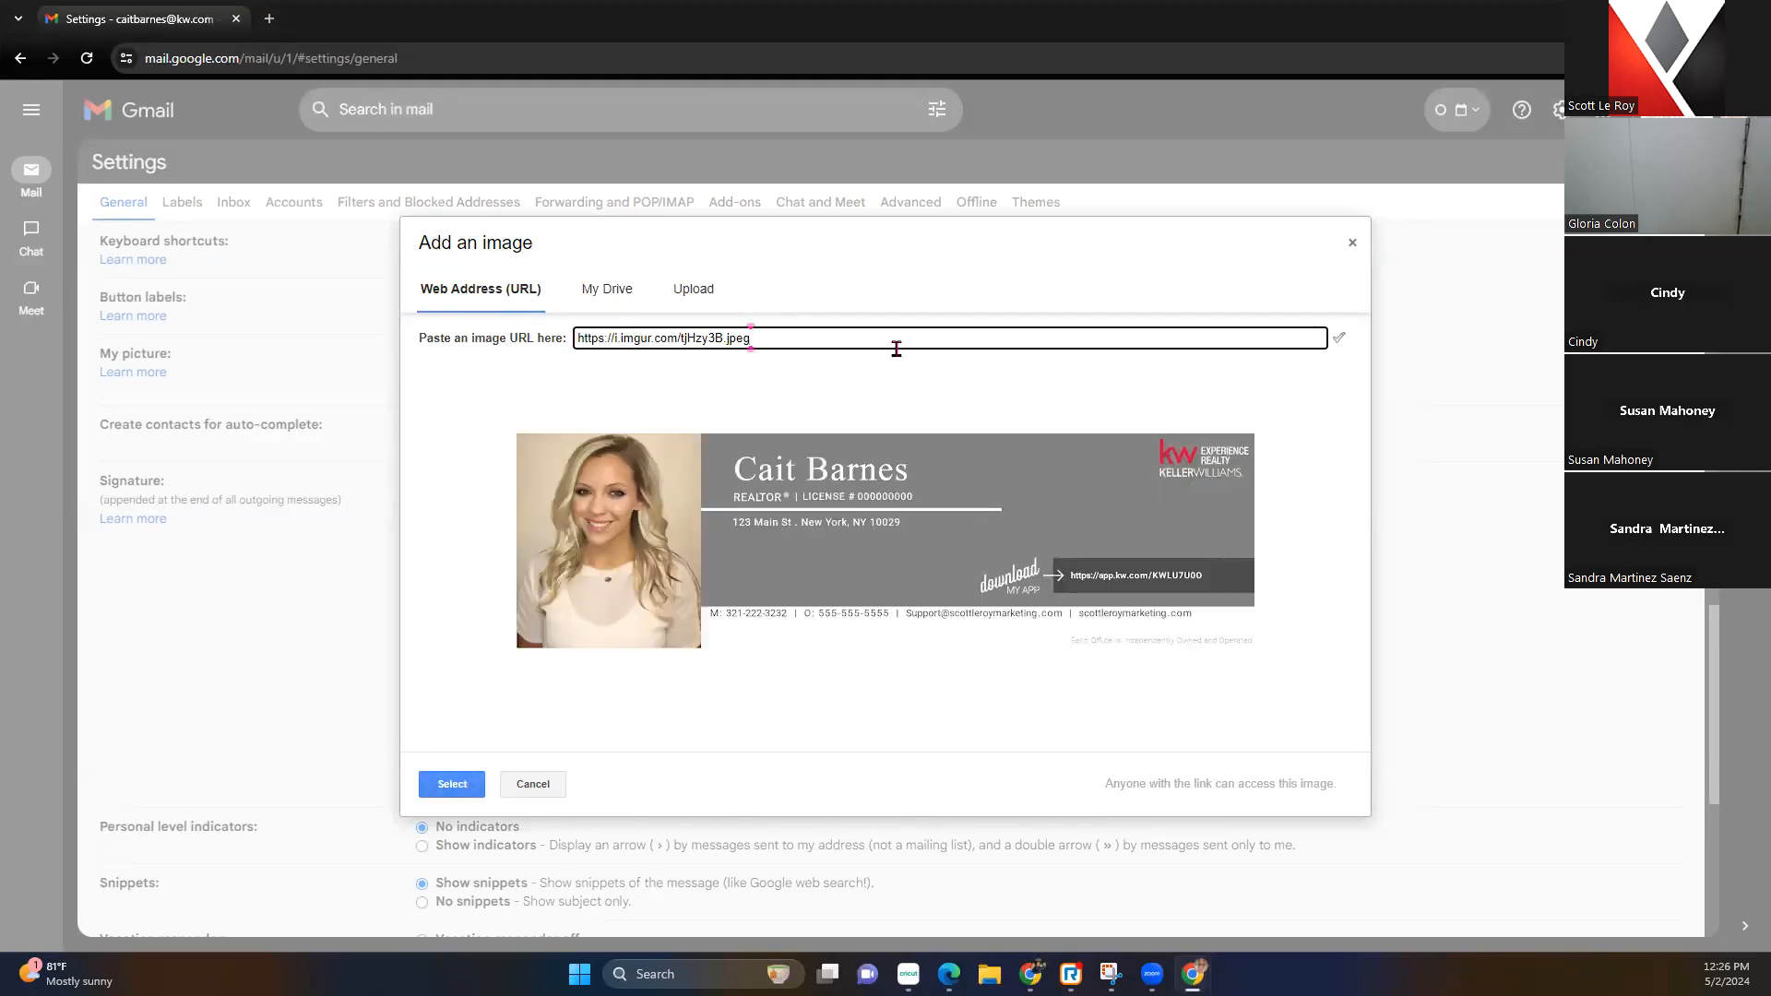
pyautogui.click(453, 786)
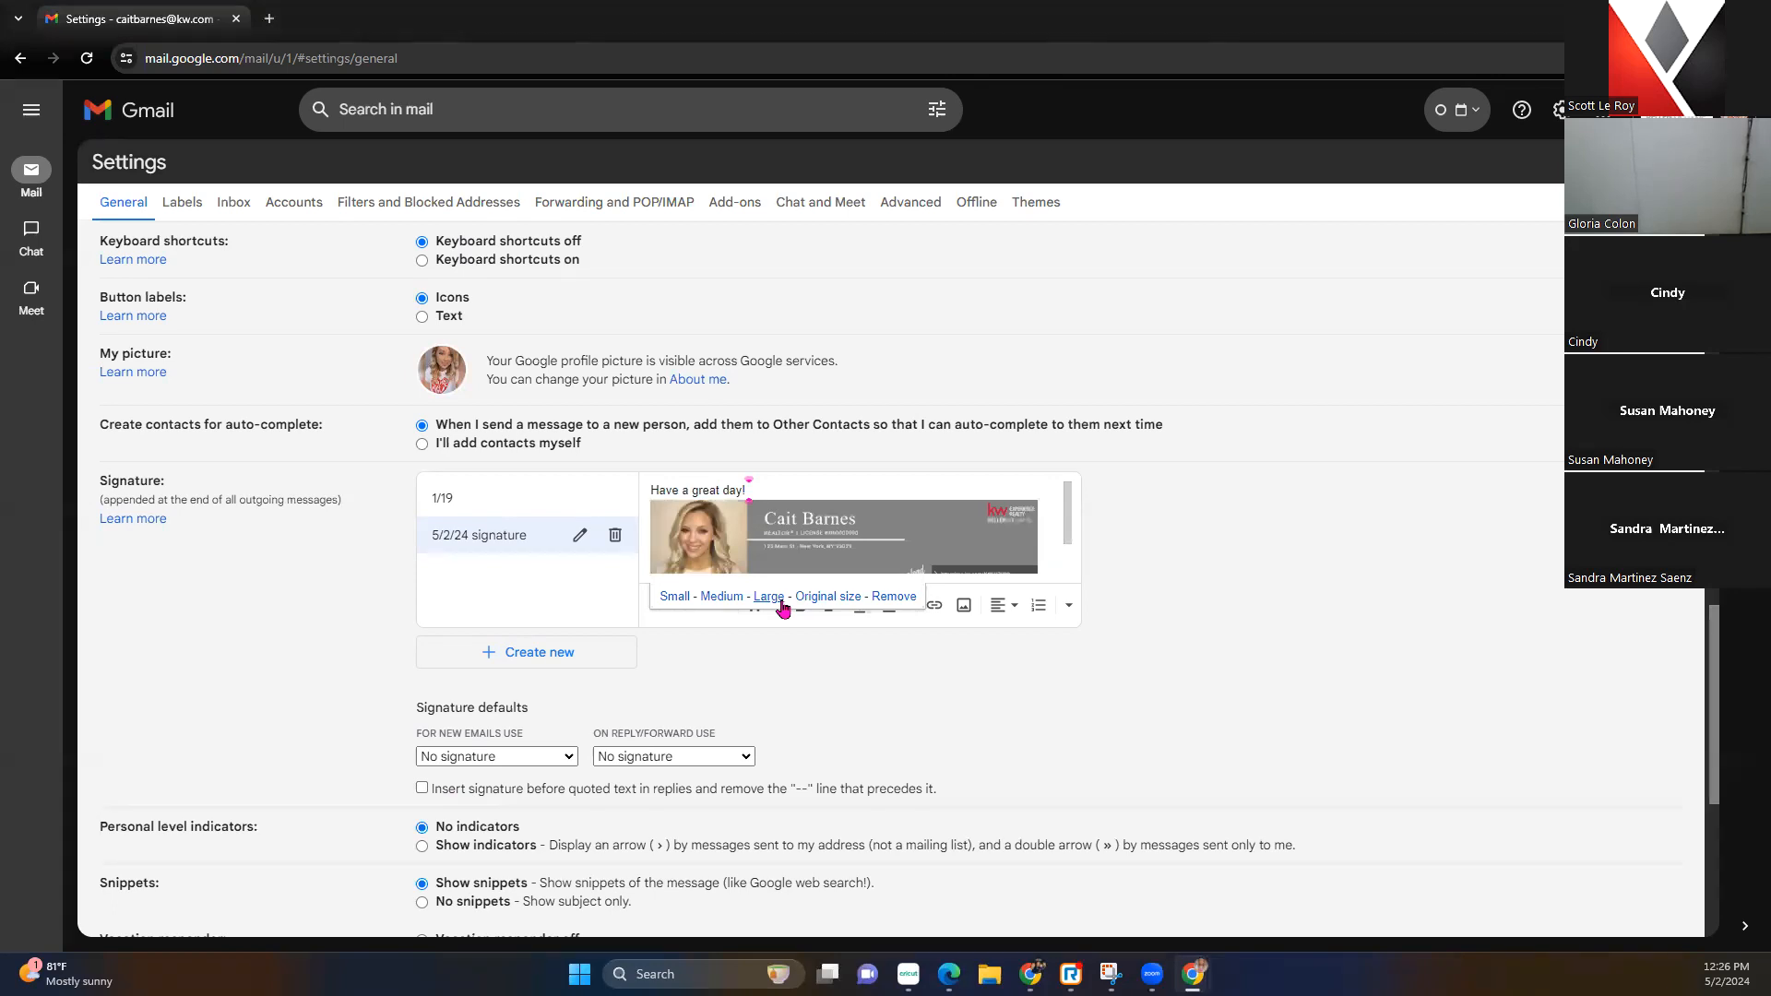
pyautogui.click(827, 597)
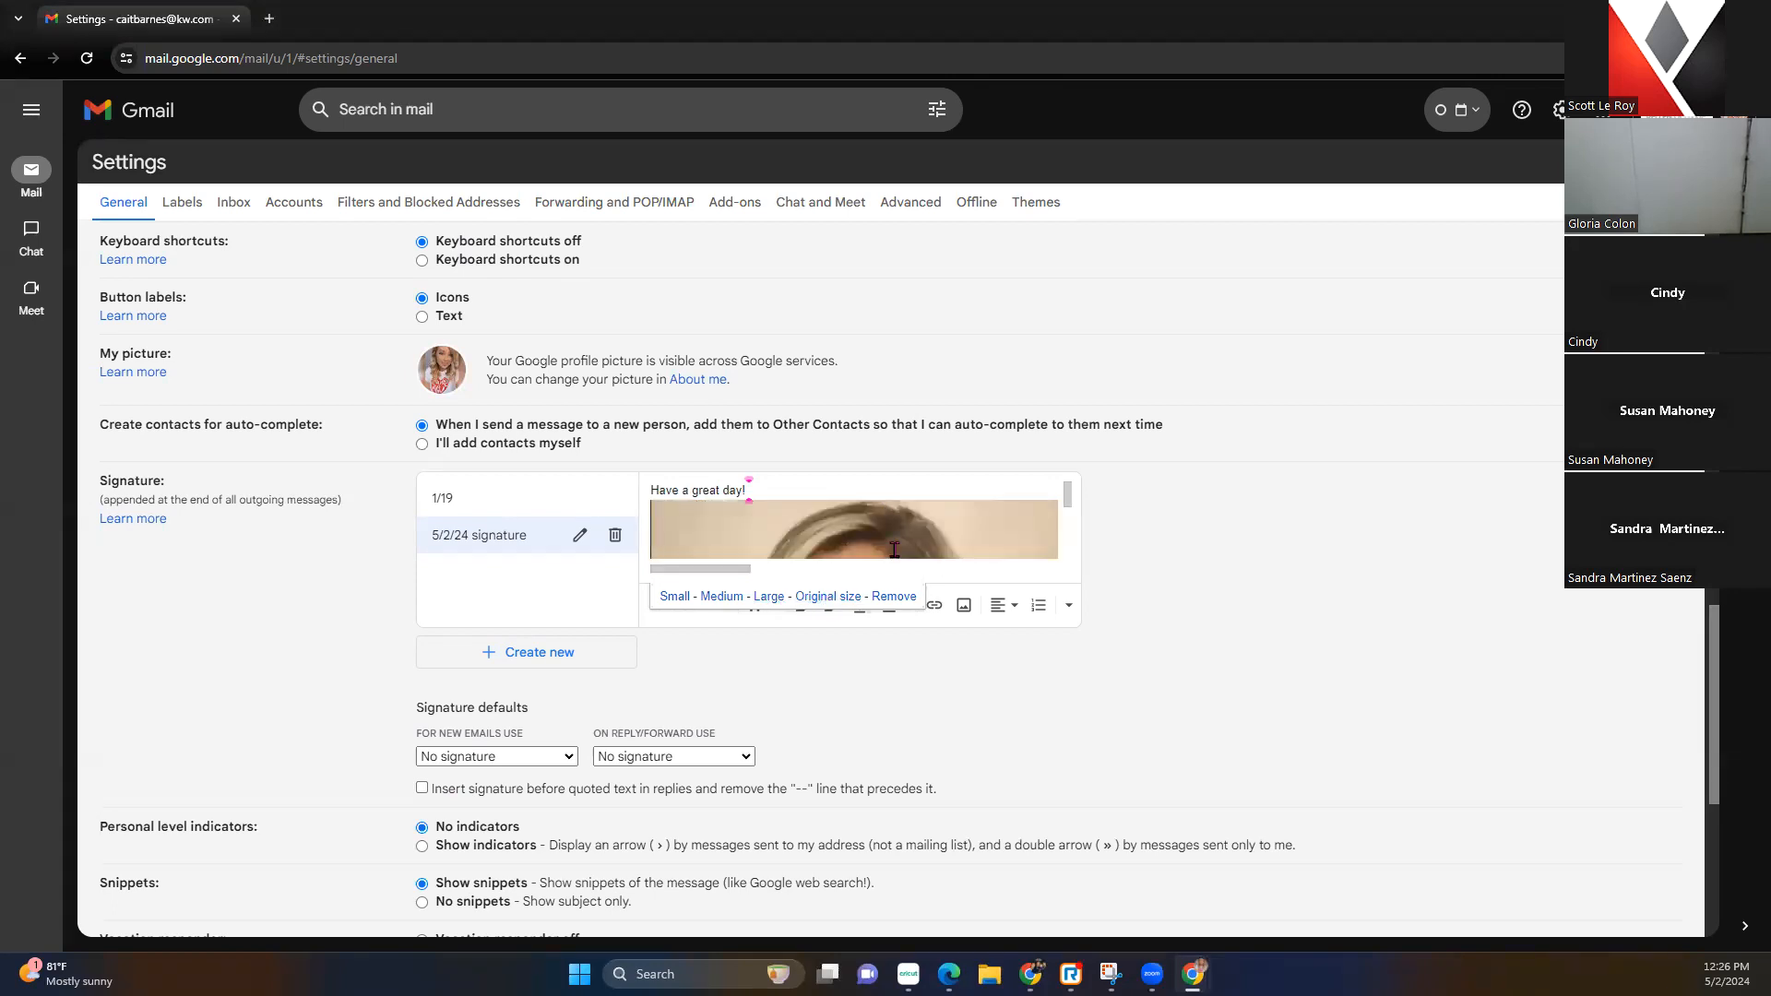
pyautogui.click(770, 597)
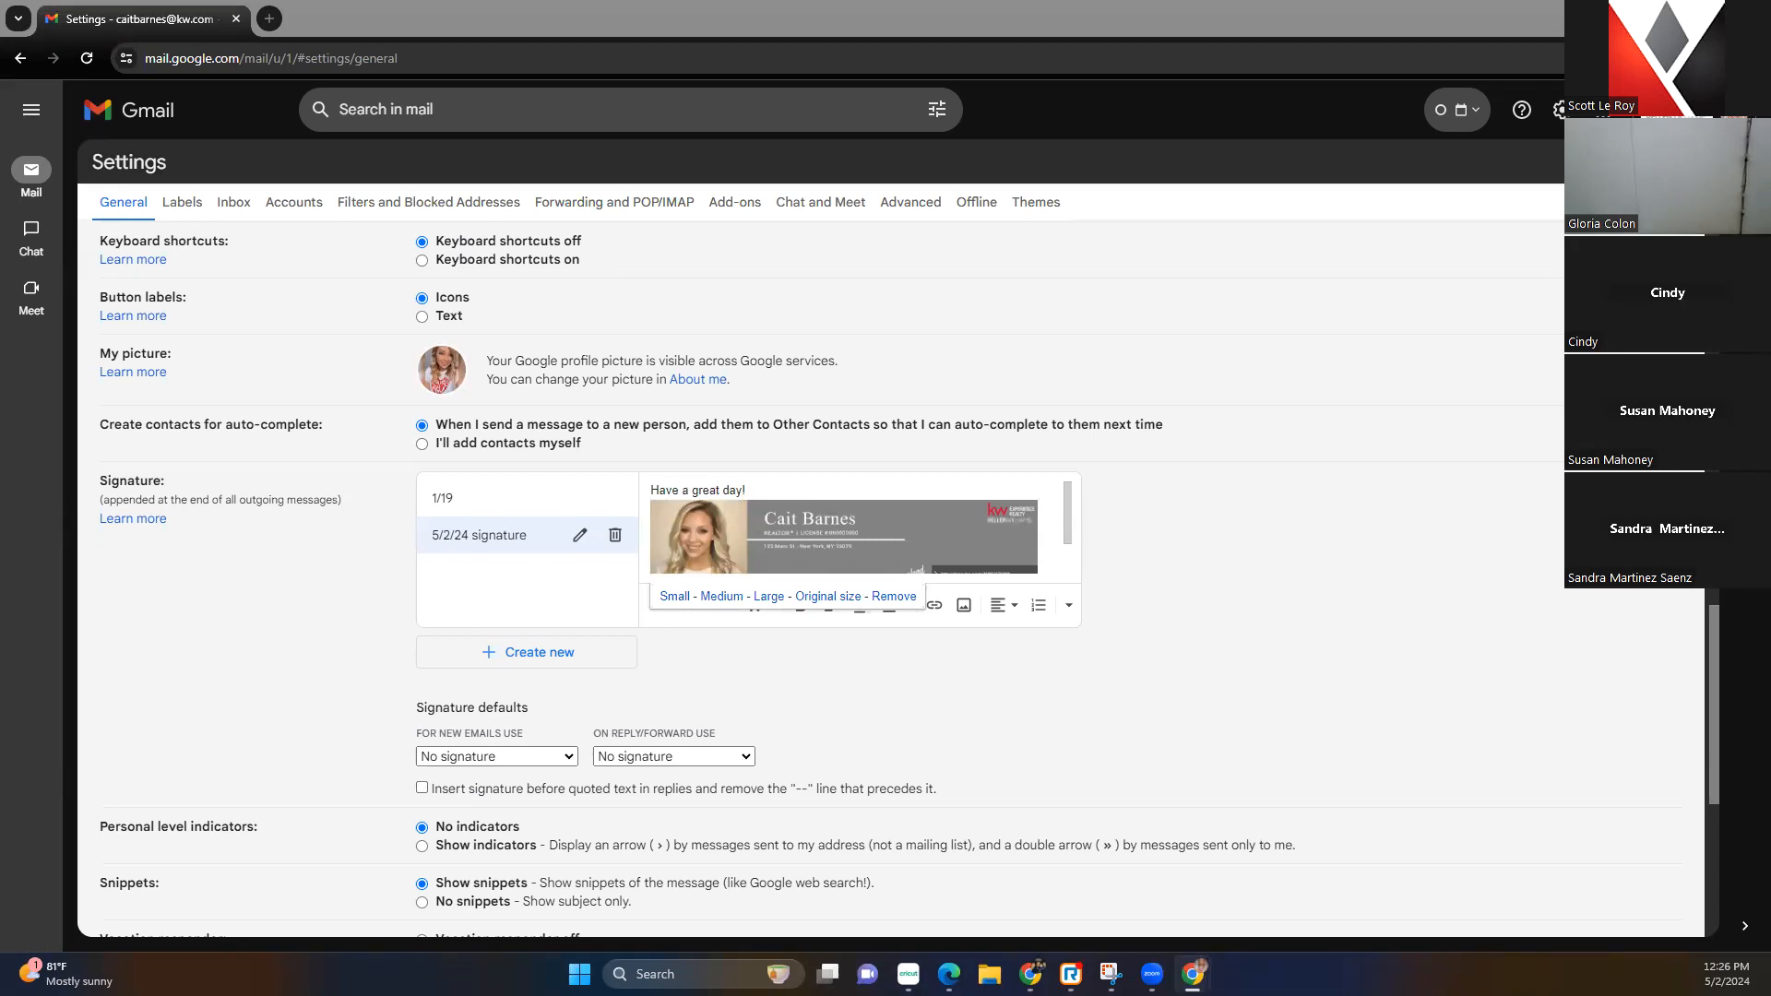
pyautogui.click(1001, 527)
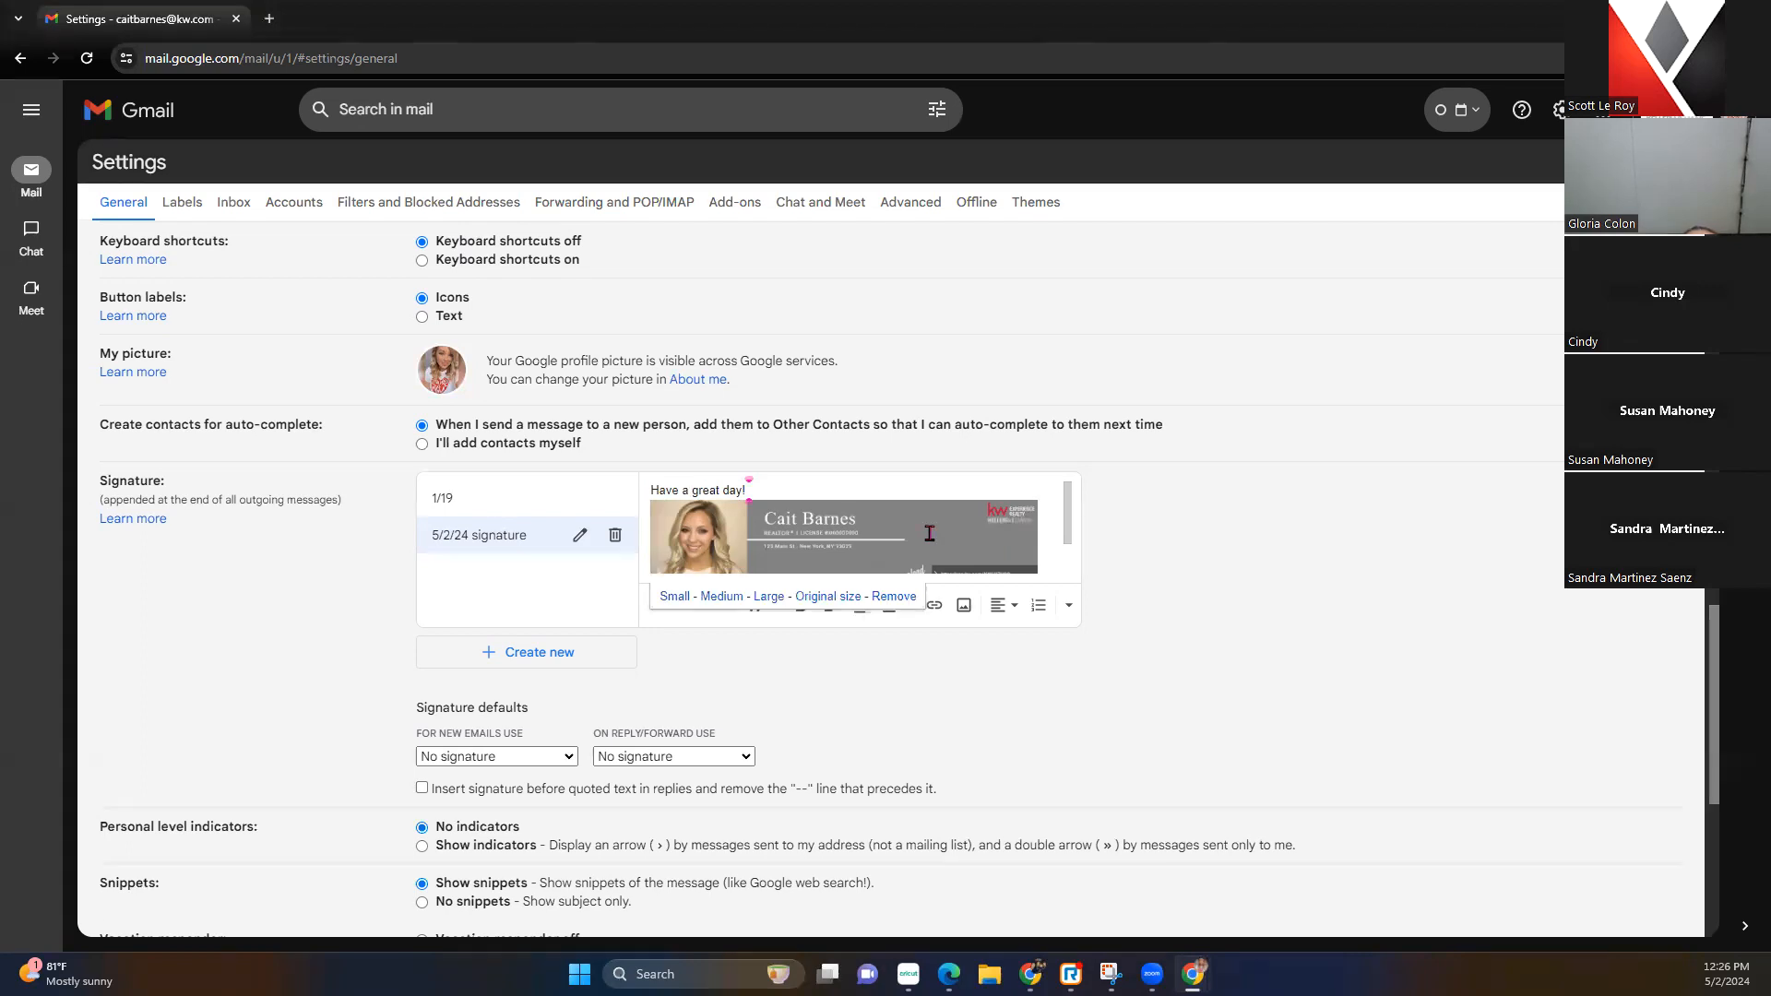
pyautogui.click(1056, 535)
pyautogui.click(999, 539)
# Start a link on the signature, then close the link dialog without adding one
pyautogui.click(935, 607)
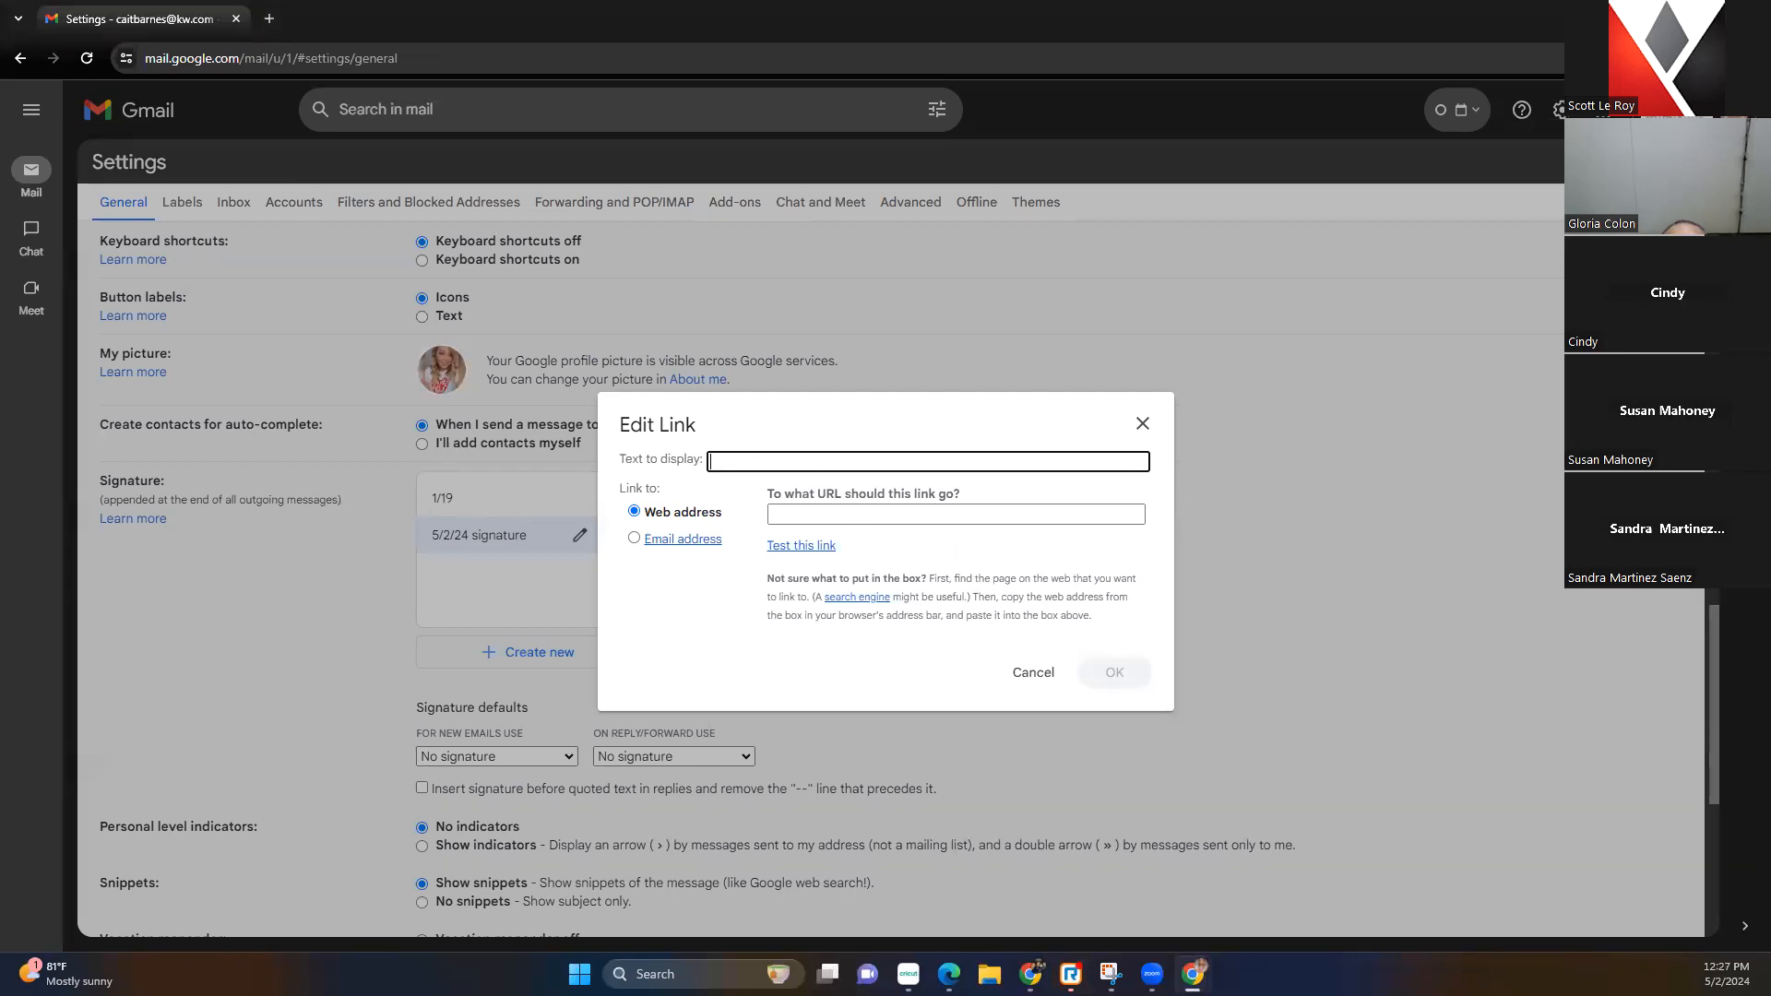
pyautogui.hotkey('alt', 'Tab')
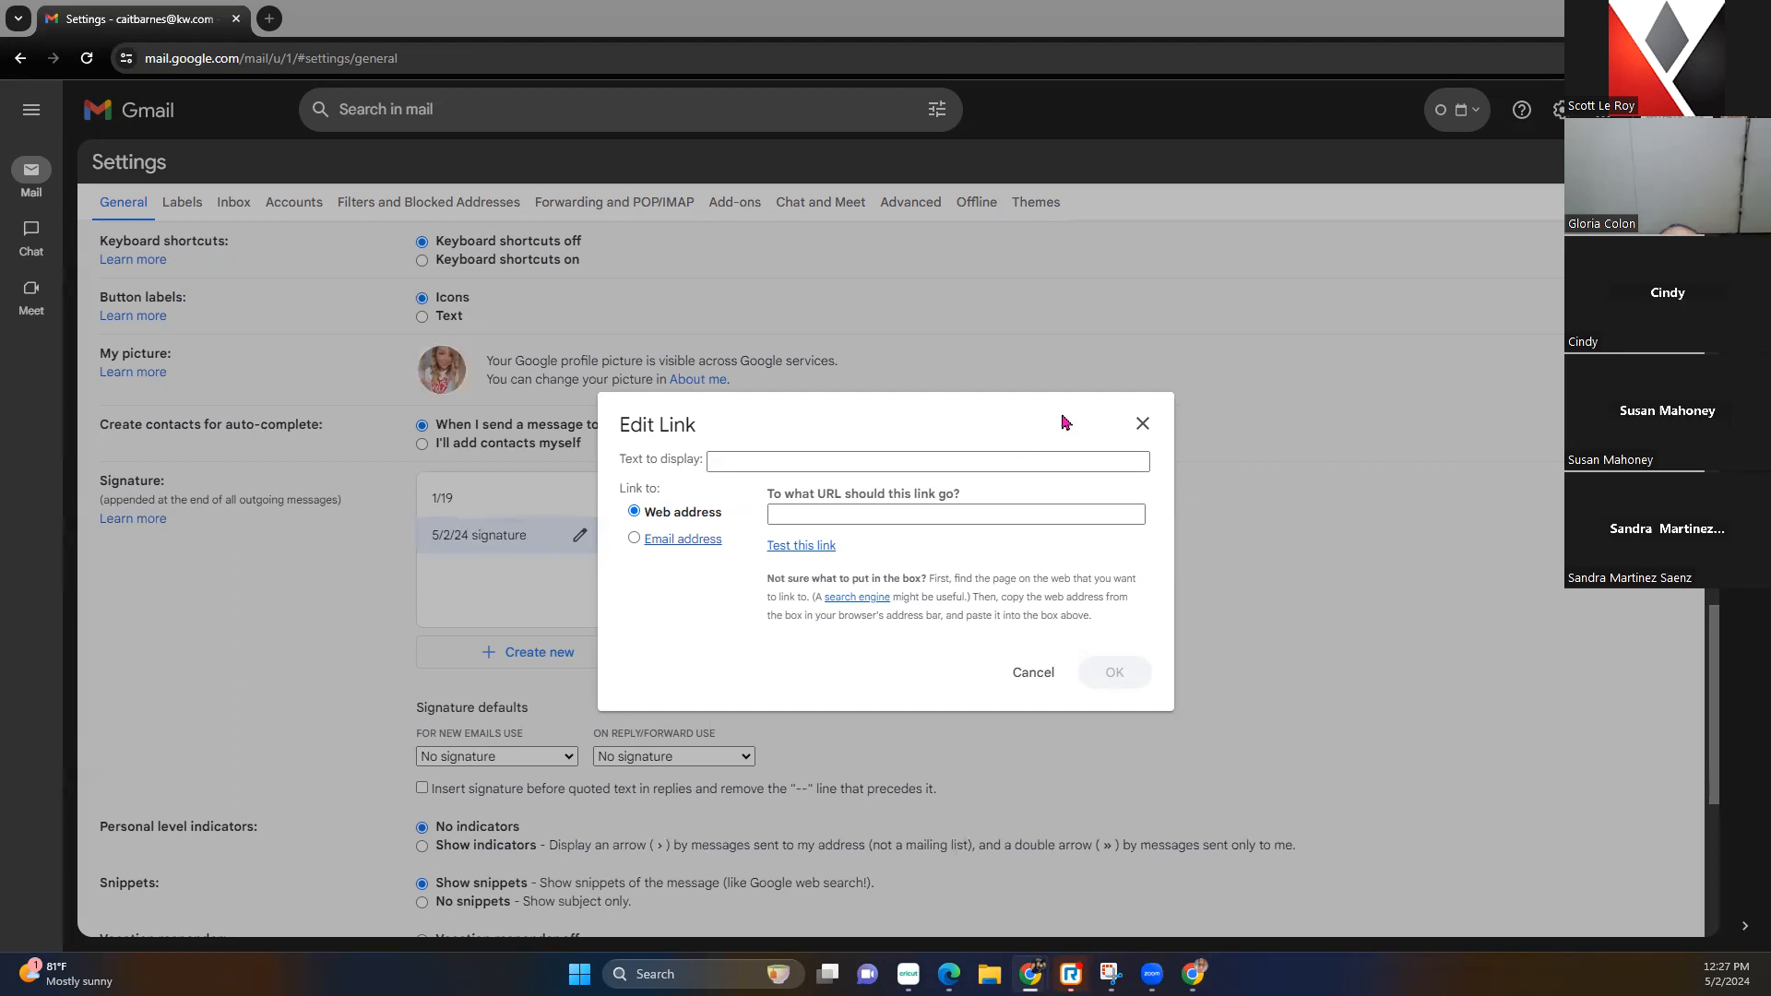
pyautogui.click(780, 461)
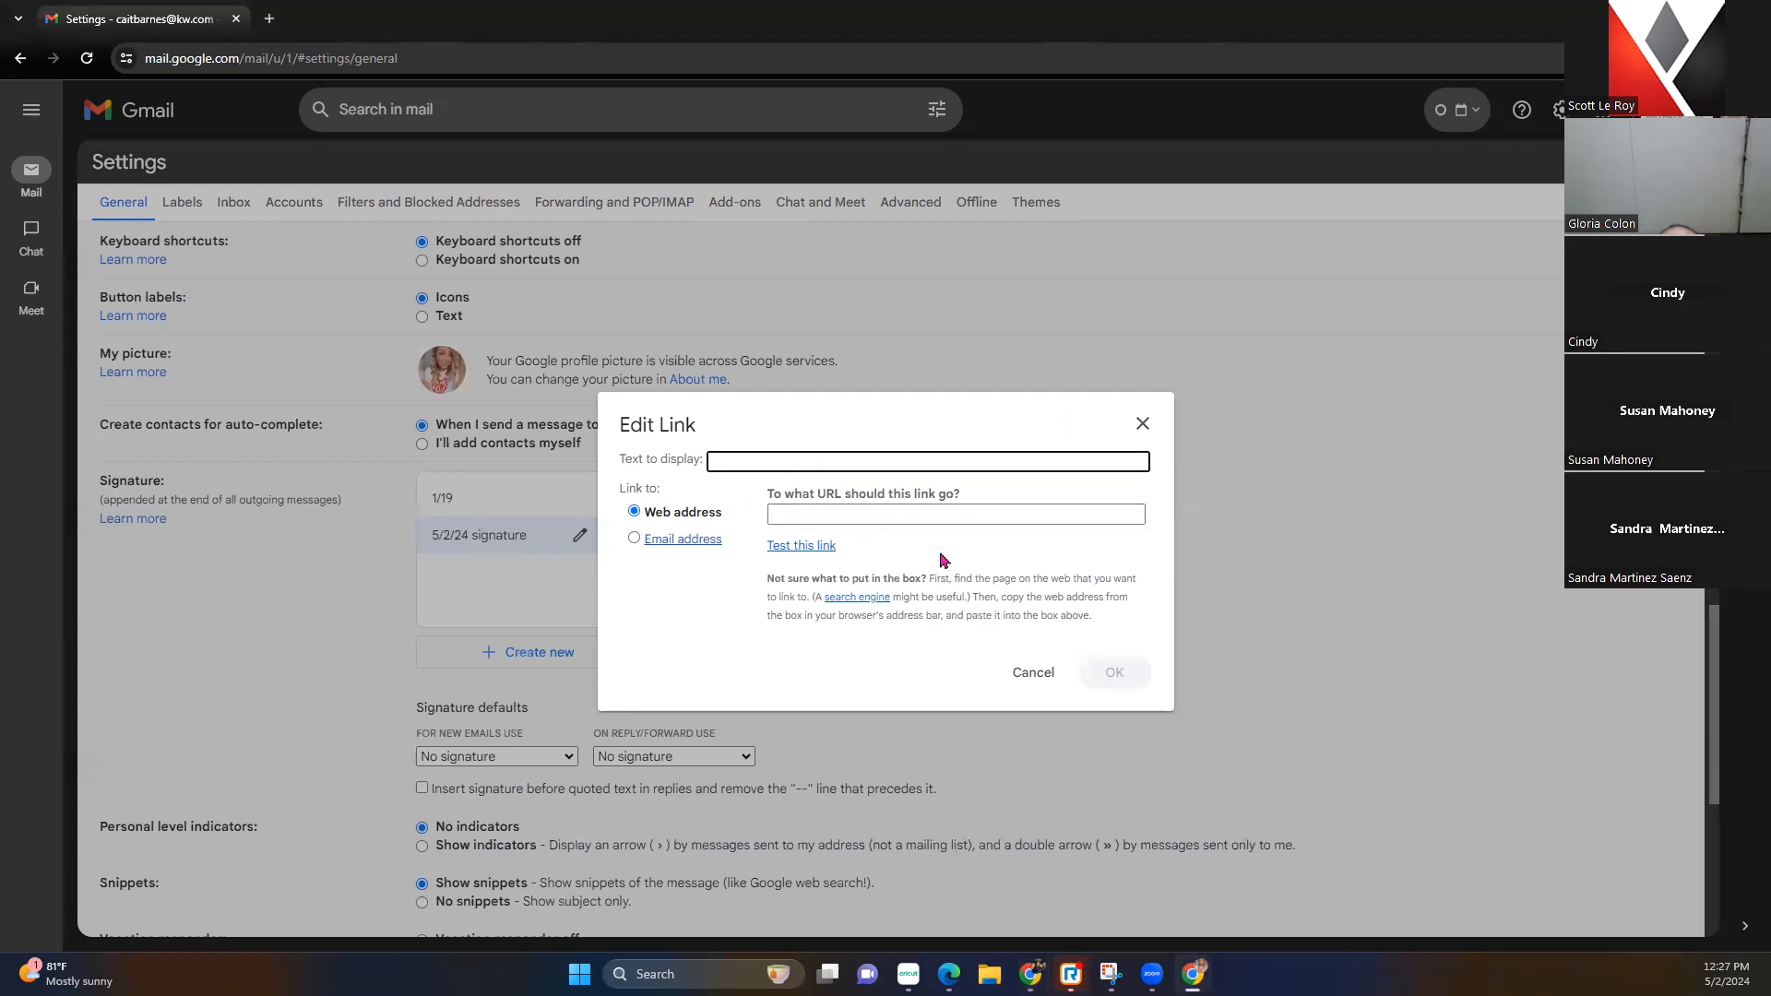
pyautogui.click(1143, 424)
pyautogui.click(793, 536)
pyautogui.moveTo(1040, 538); pyautogui.dragTo(684, 536)
pyautogui.click(934, 605)
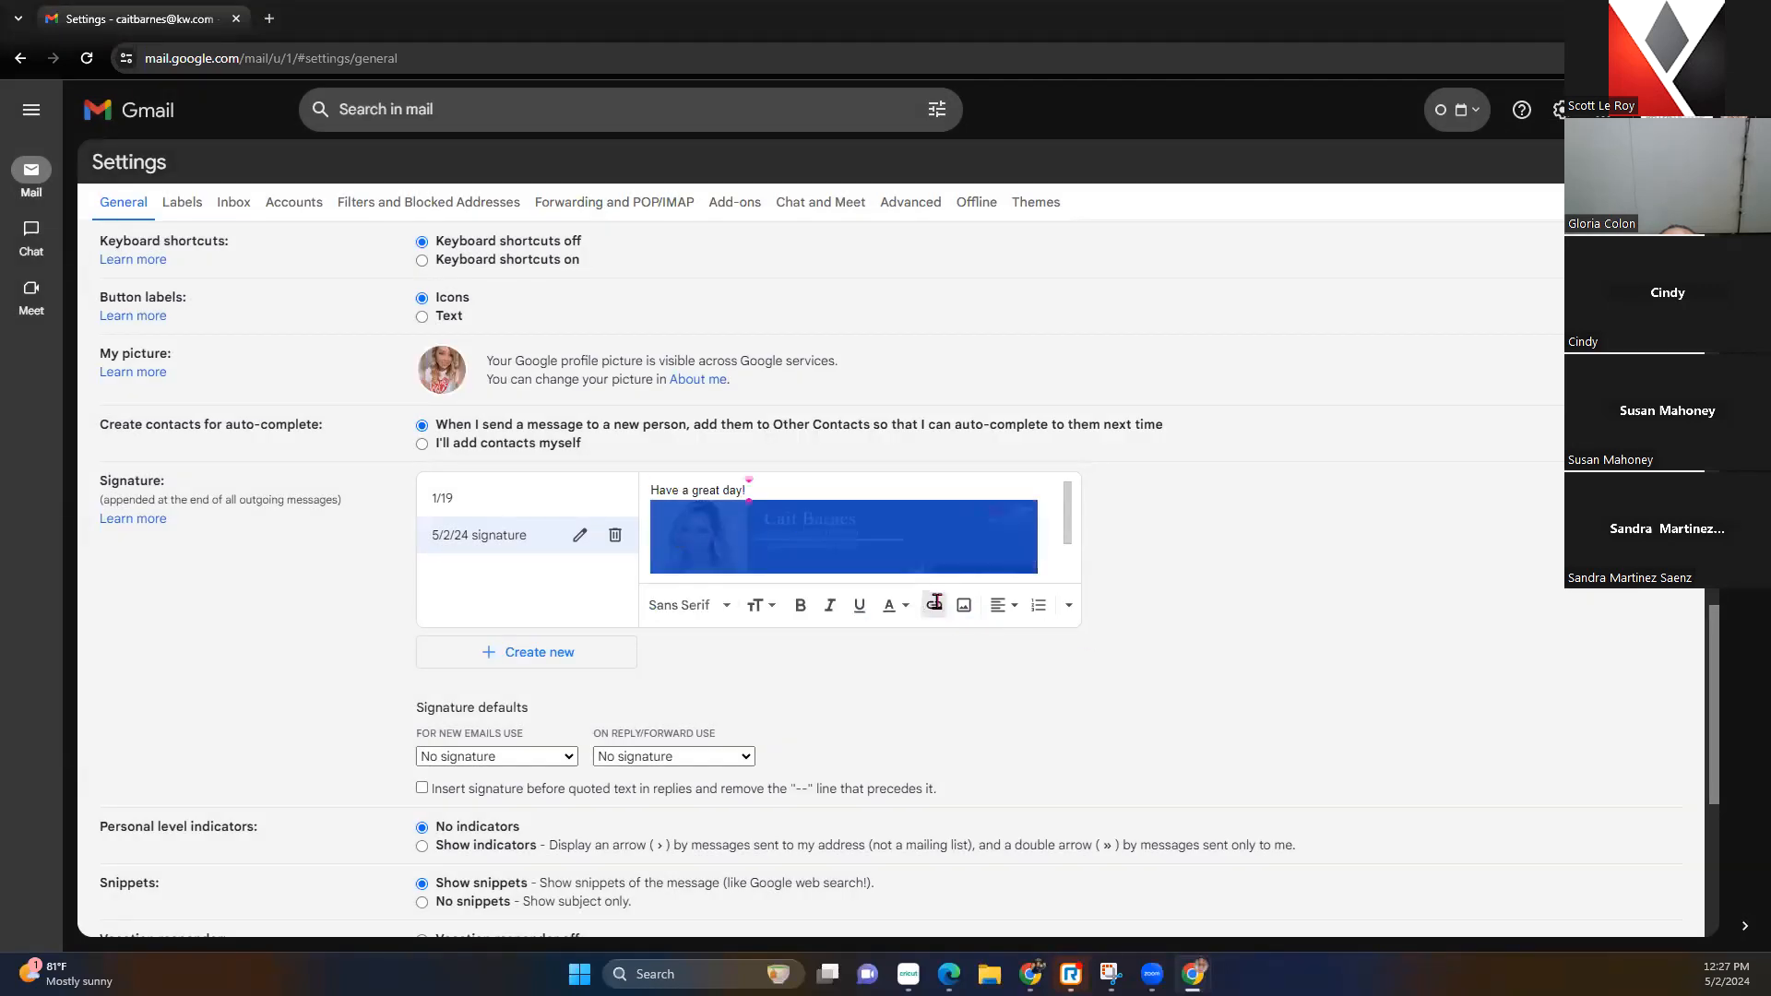
pyautogui.hotkey('ctrl', 'v')
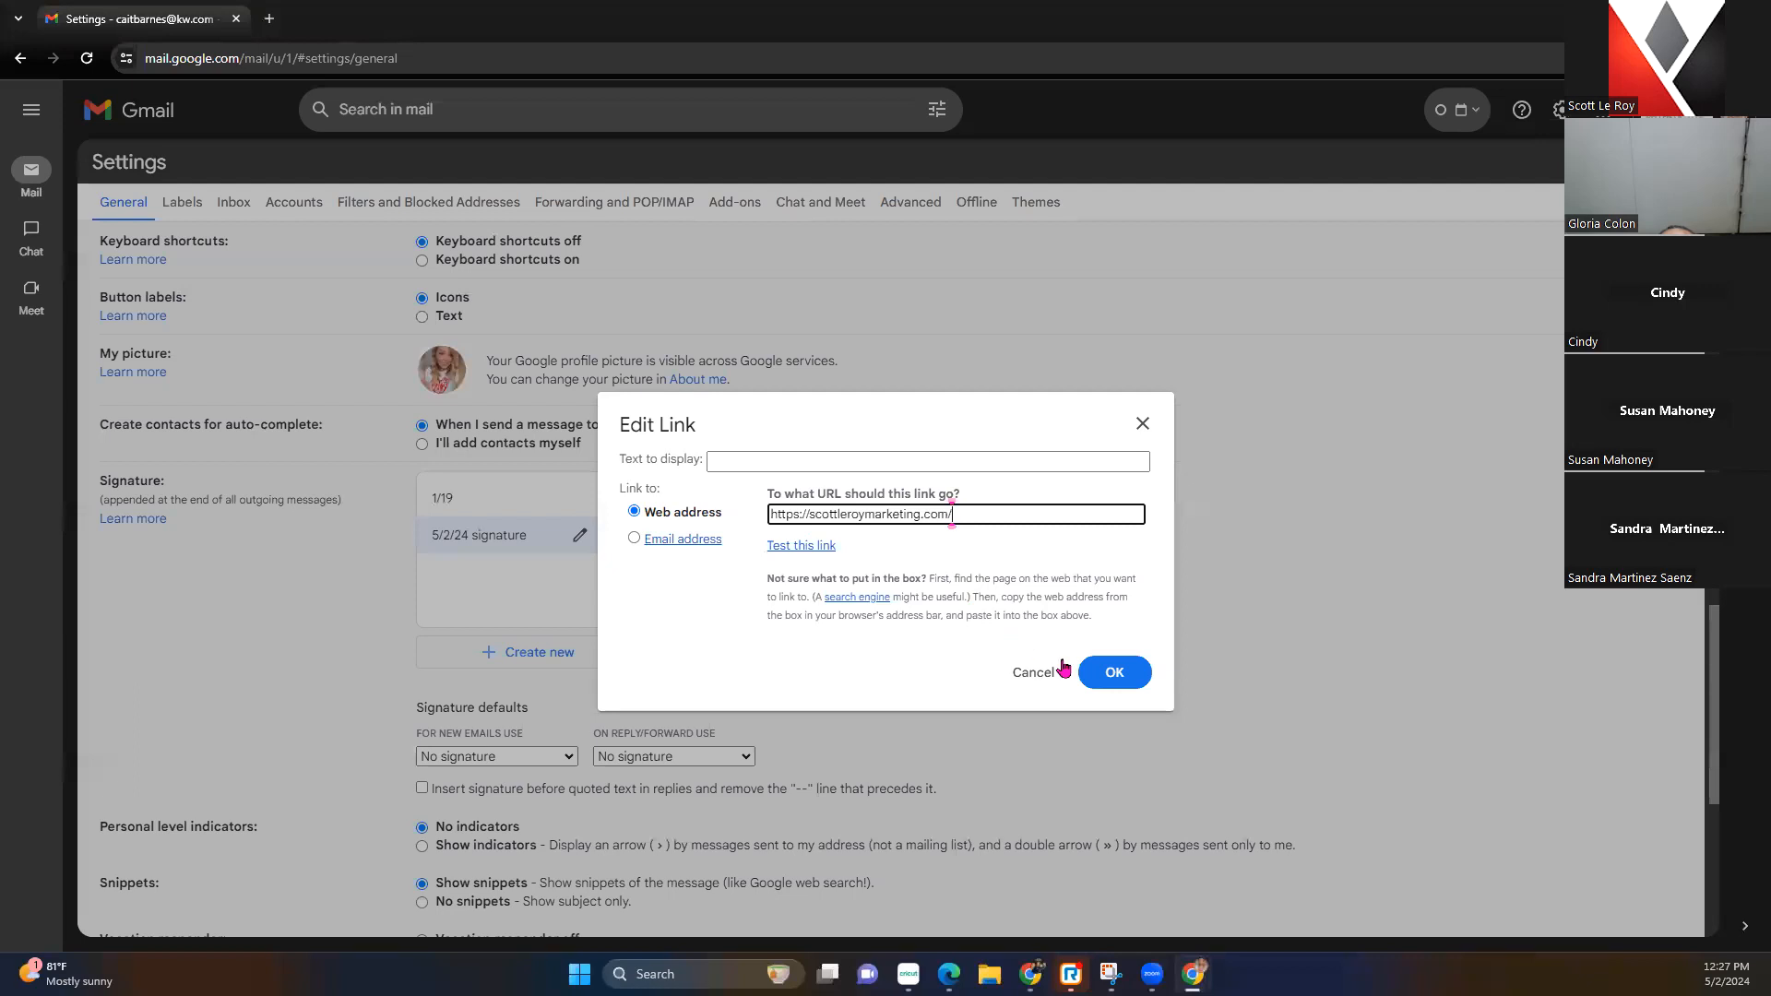
pyautogui.click(1115, 672)
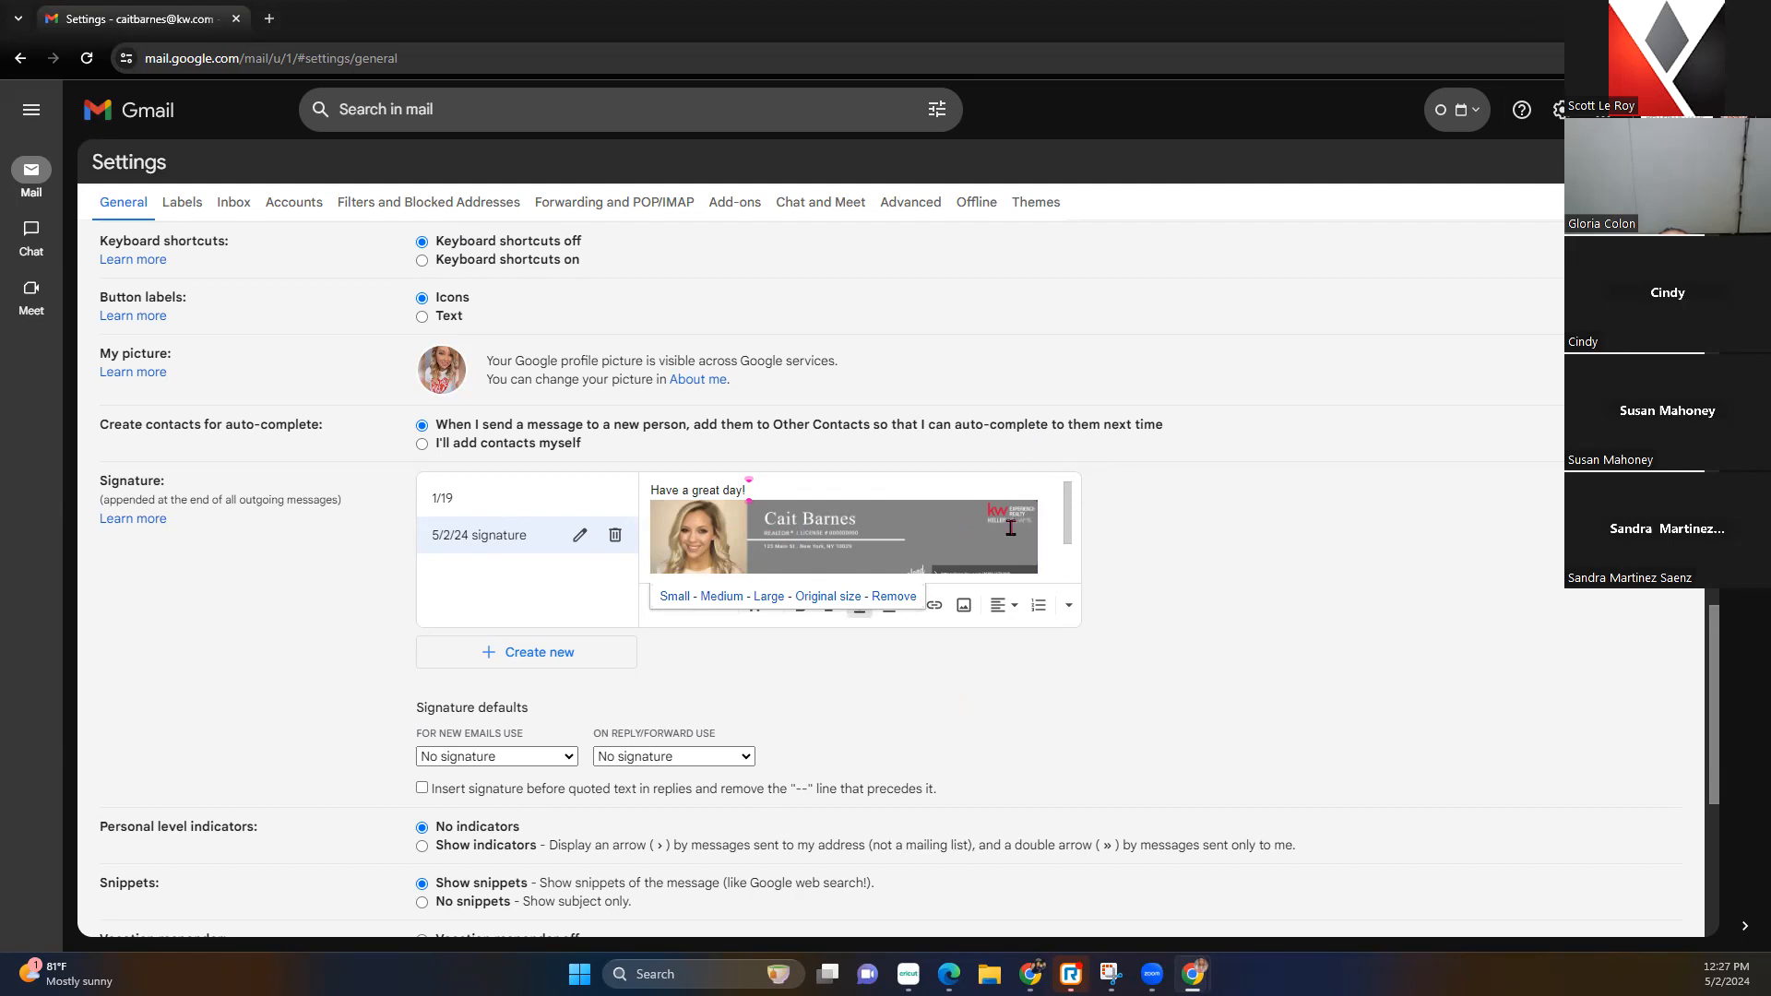
# Upload the banner file from the computer into the signature
pyautogui.click(964, 605)
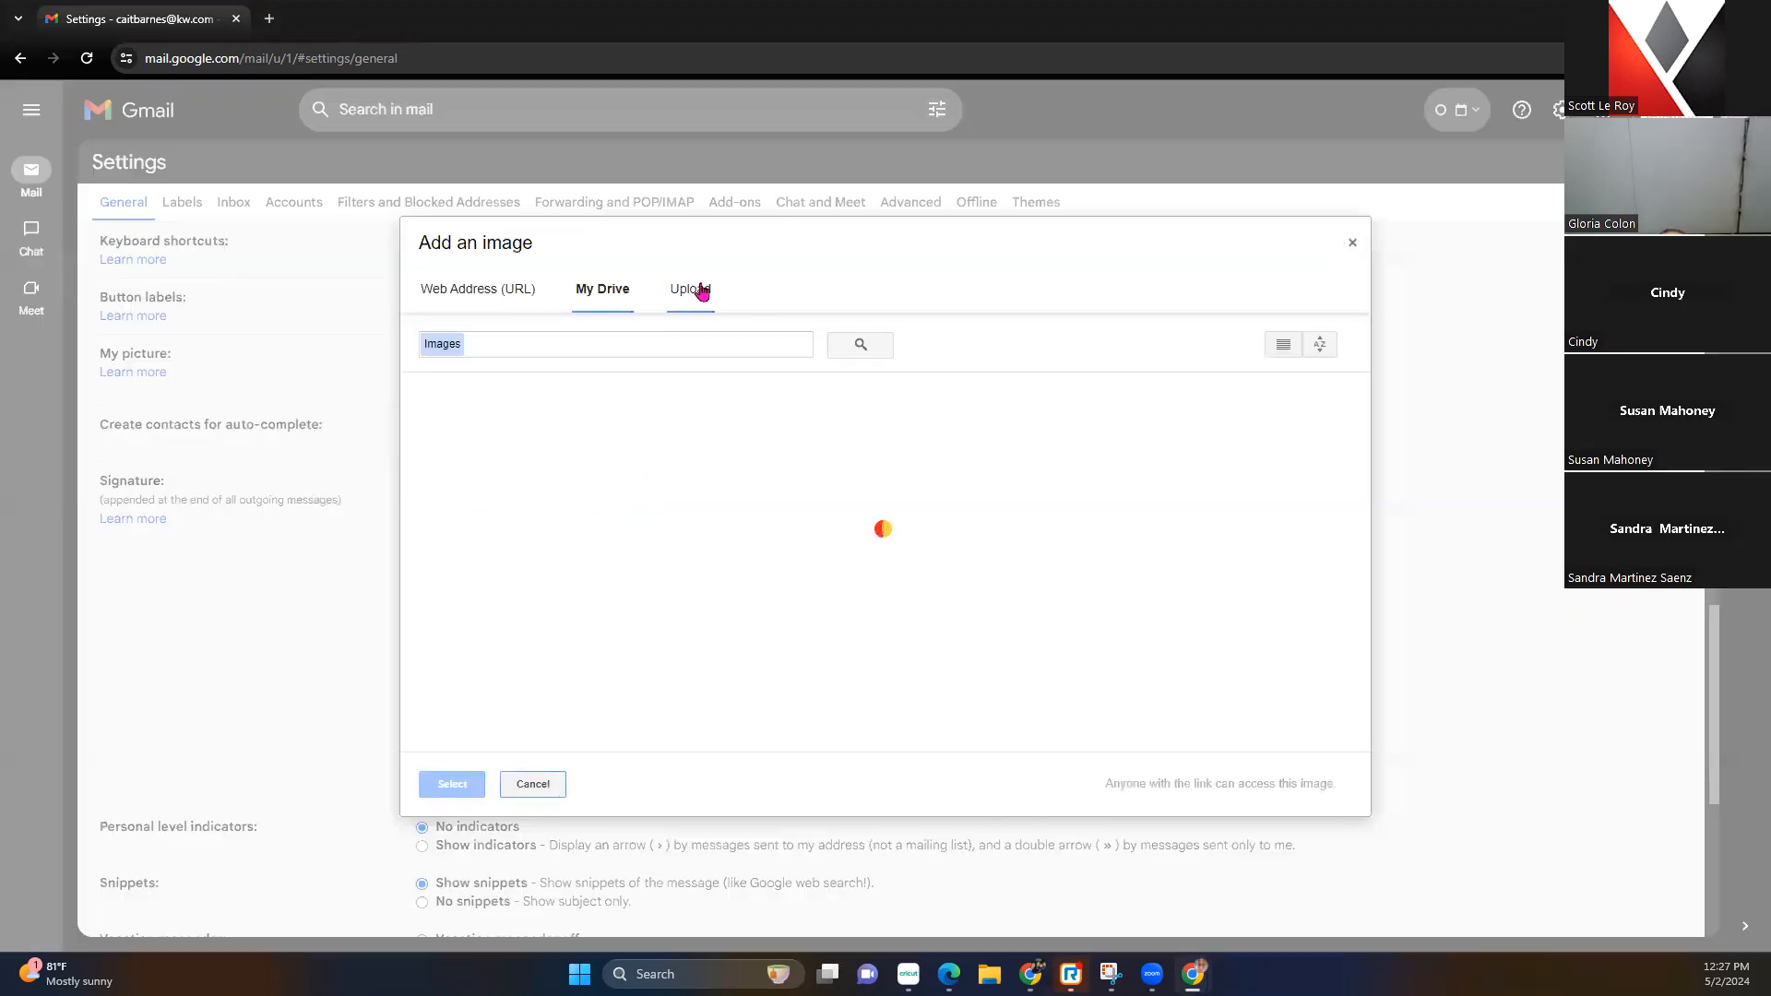
pyautogui.click(698, 288)
pyautogui.click(905, 562)
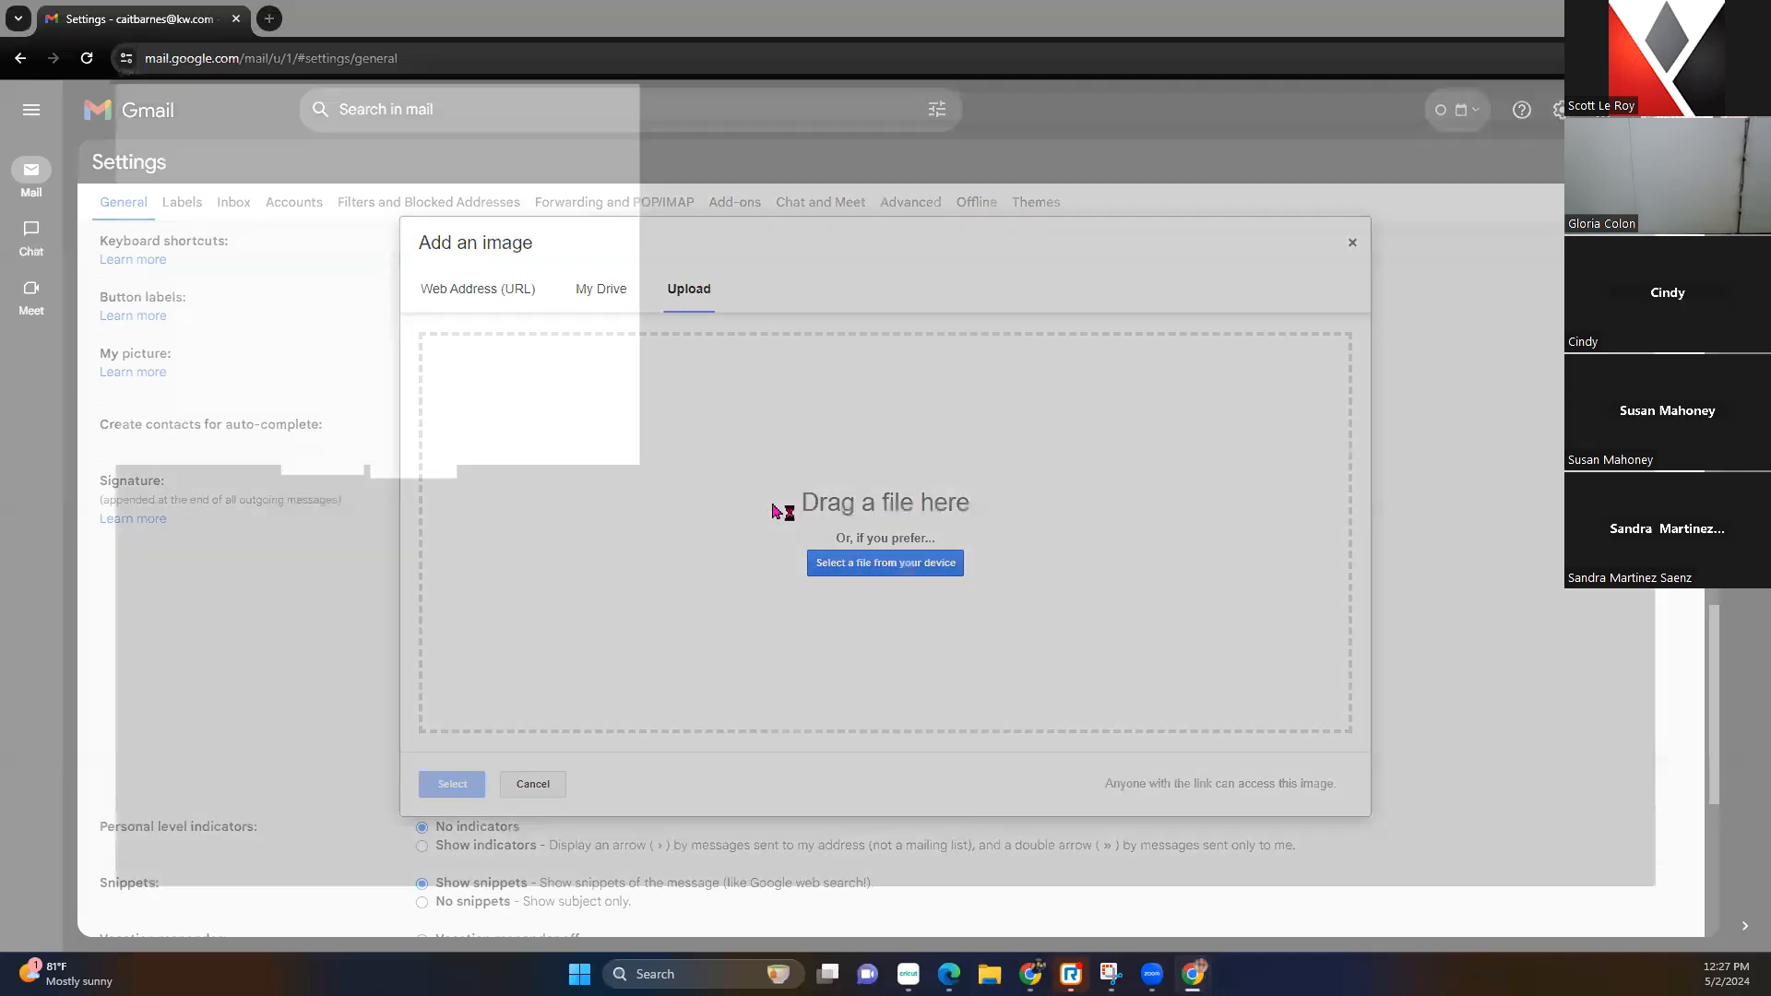
pyautogui.doubleClick(433, 349)
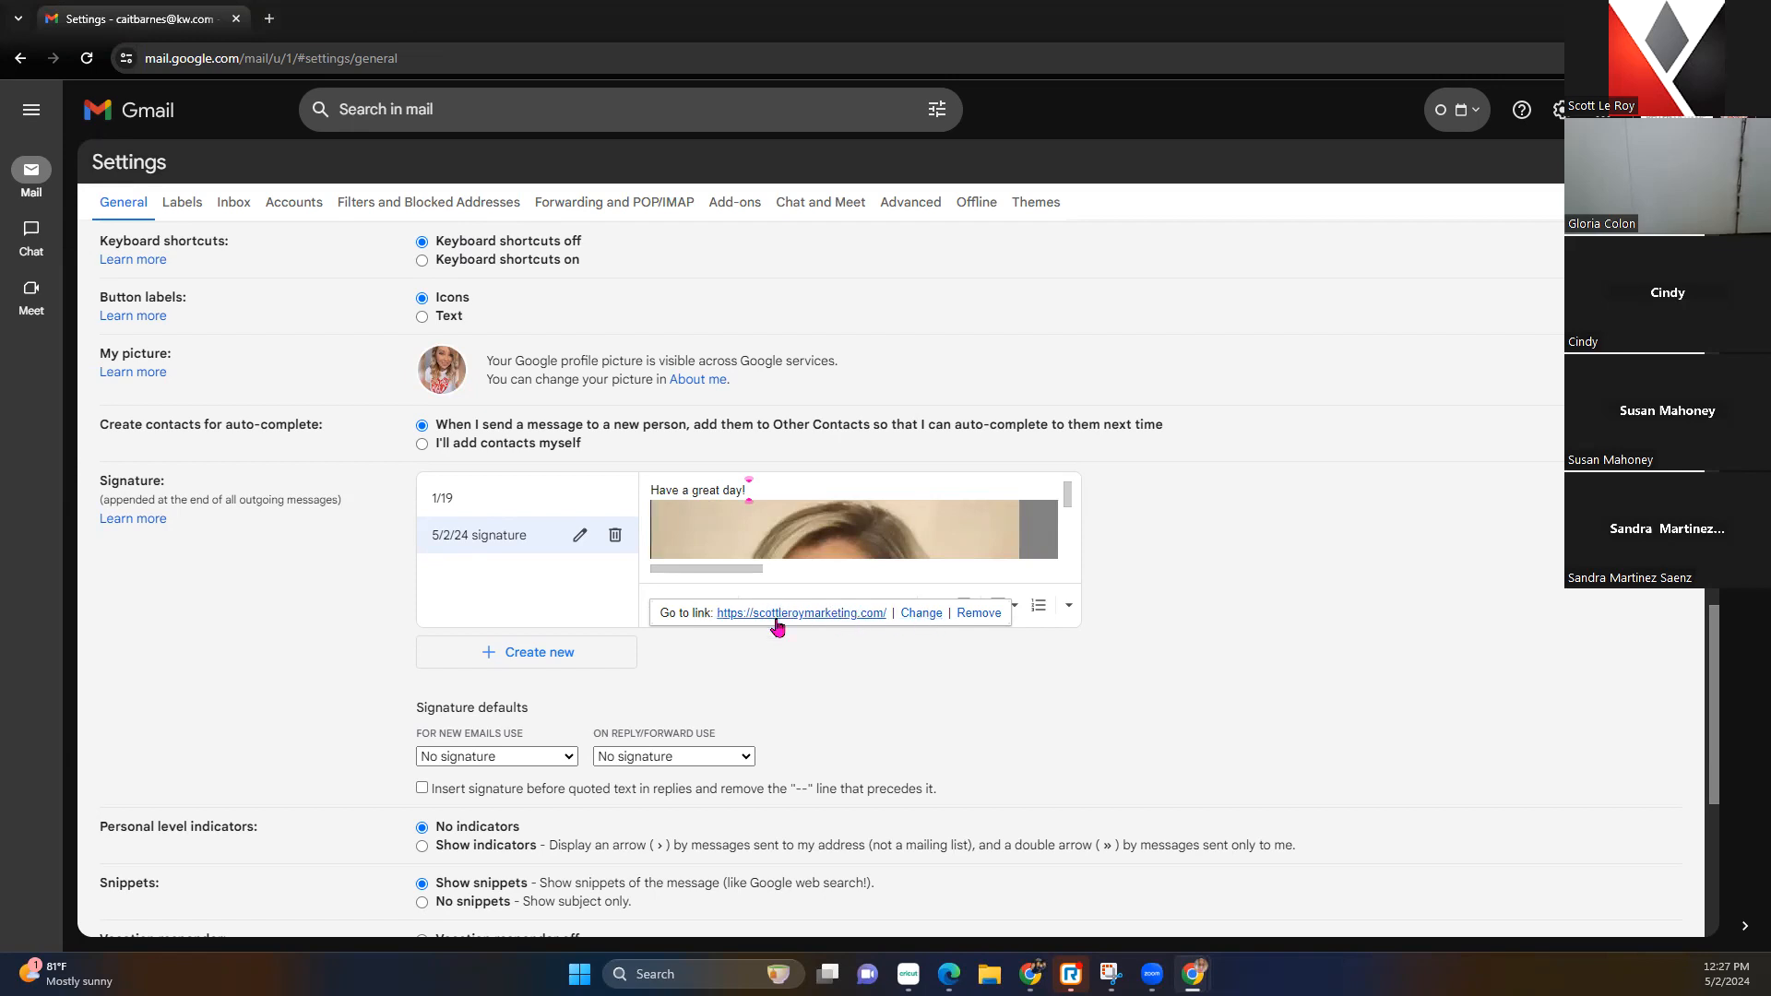
# Resize the uploaded banner to Large and clear the stray text selection
pyautogui.click(872, 549)
pyautogui.click(770, 598)
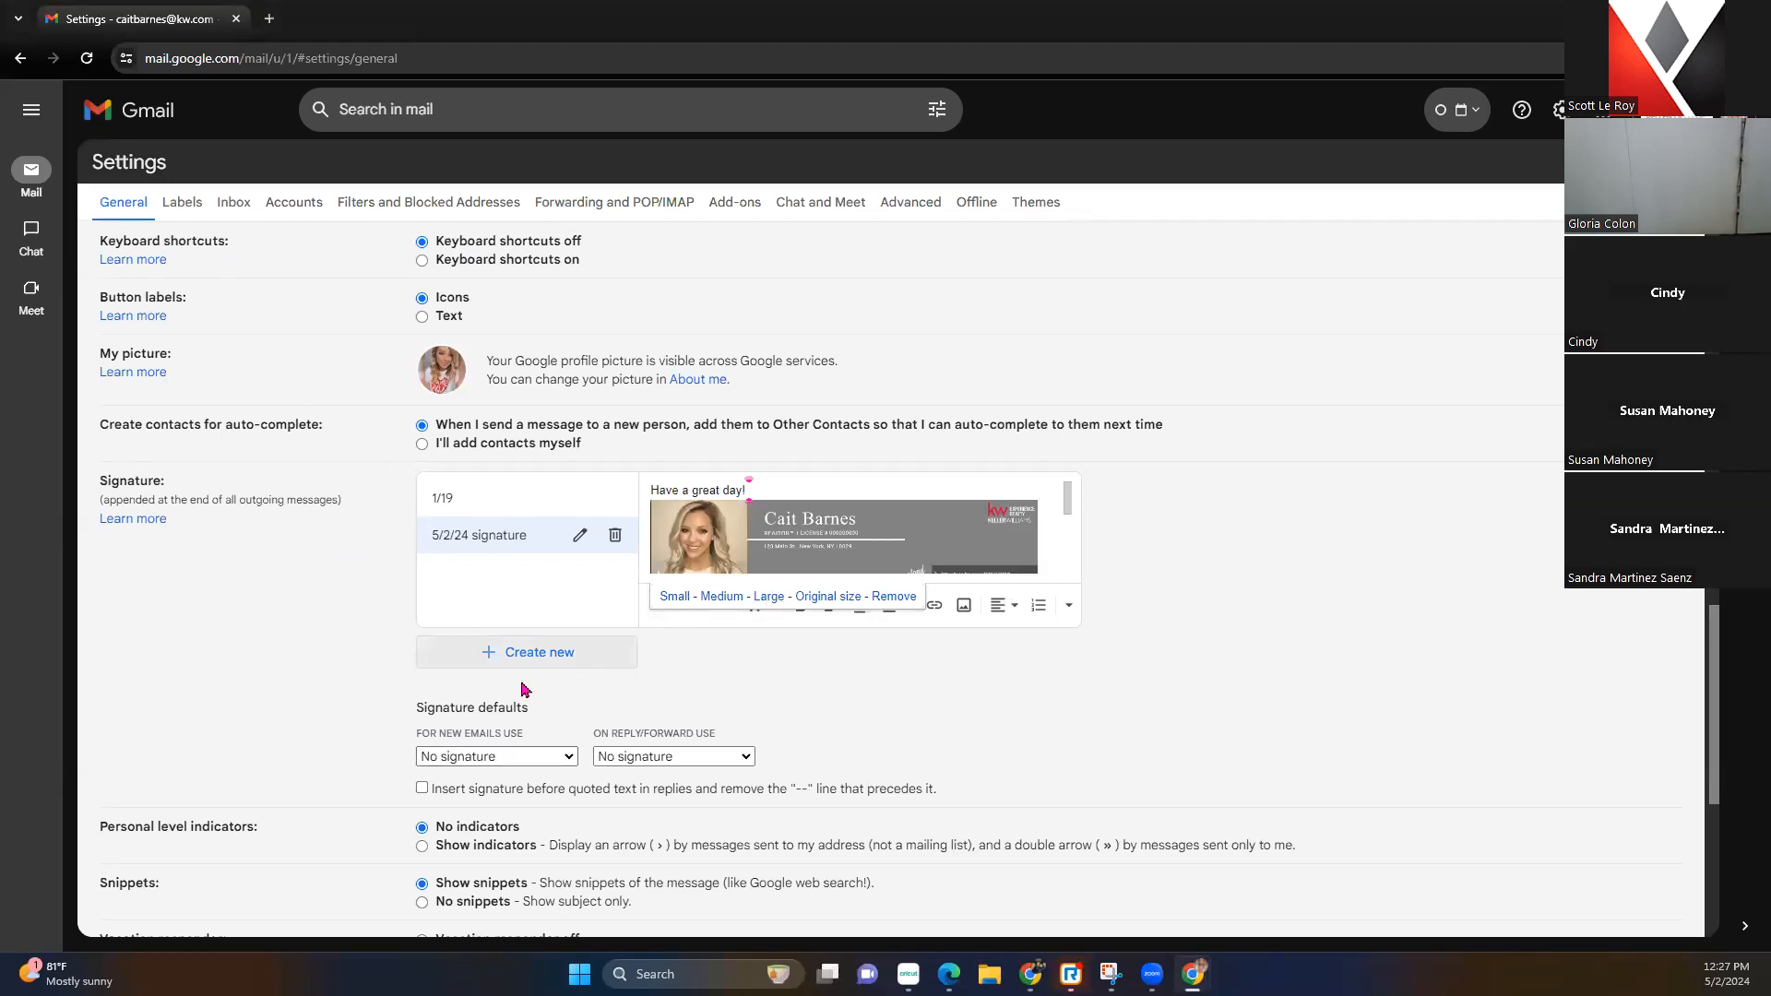
pyautogui.moveTo(414, 700); pyautogui.dragTo(773, 784)
pyautogui.click(814, 753)
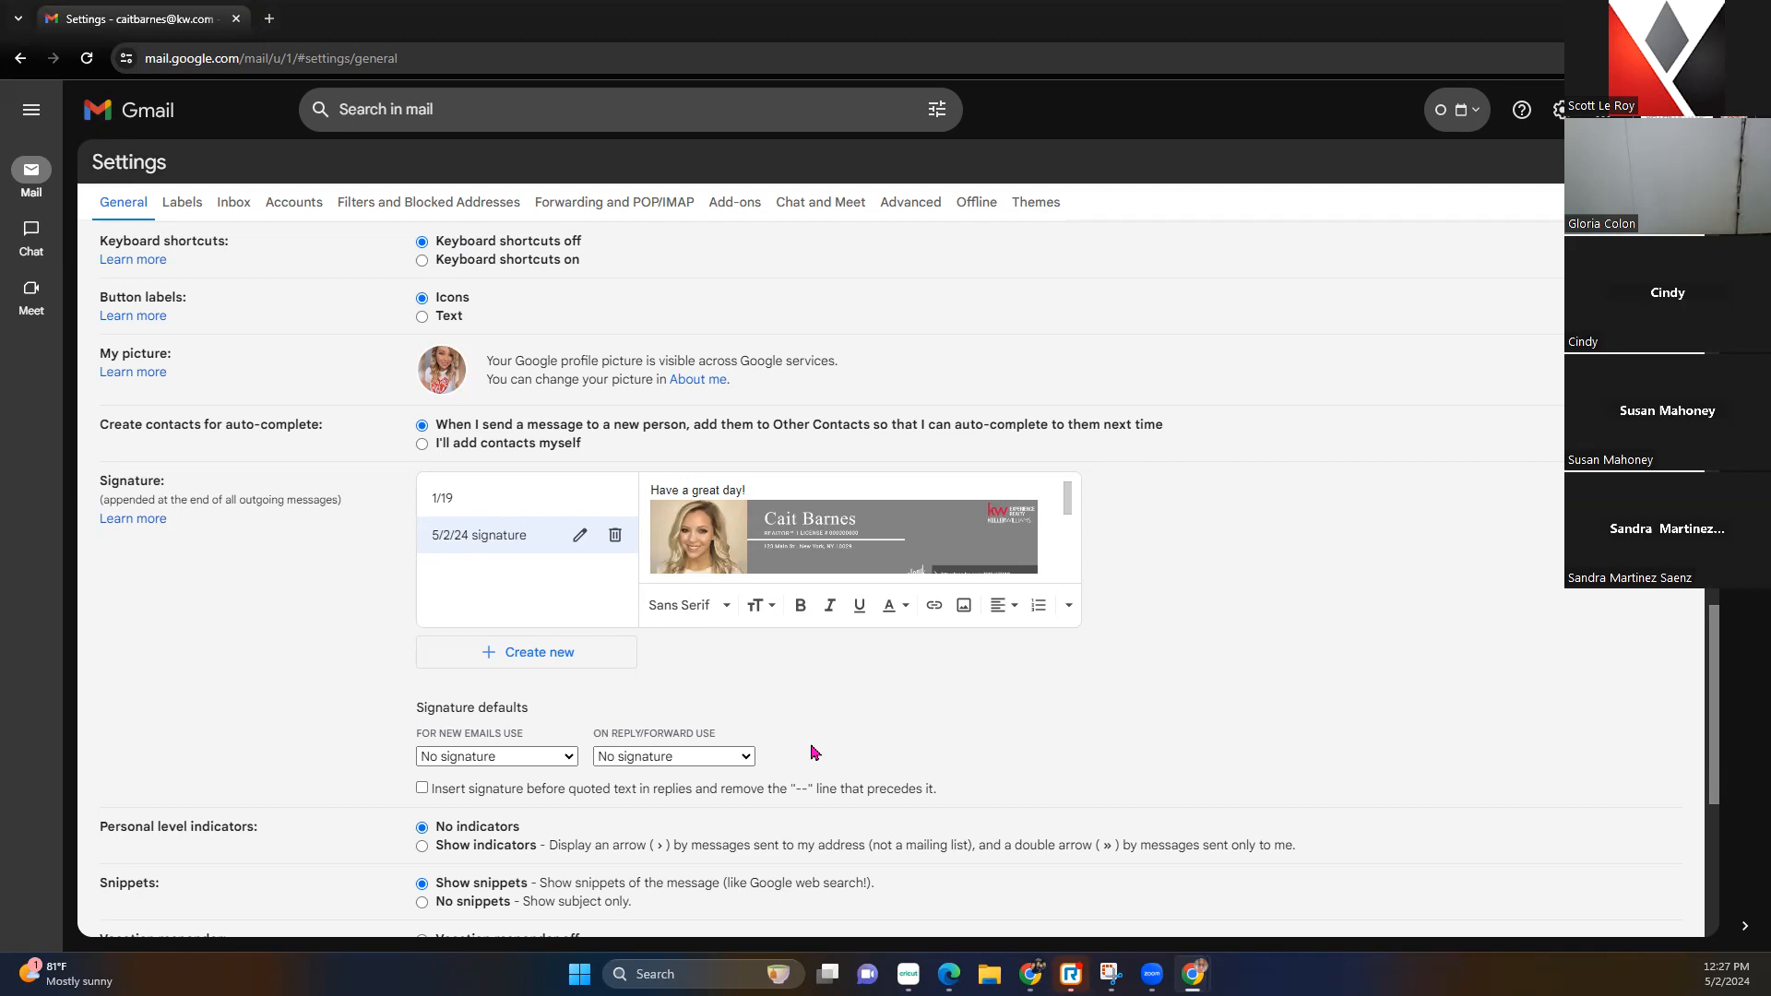
# Choose 5/2/24 signature for both new emails and replies/forwards, then save changes
pyautogui.click(565, 764)
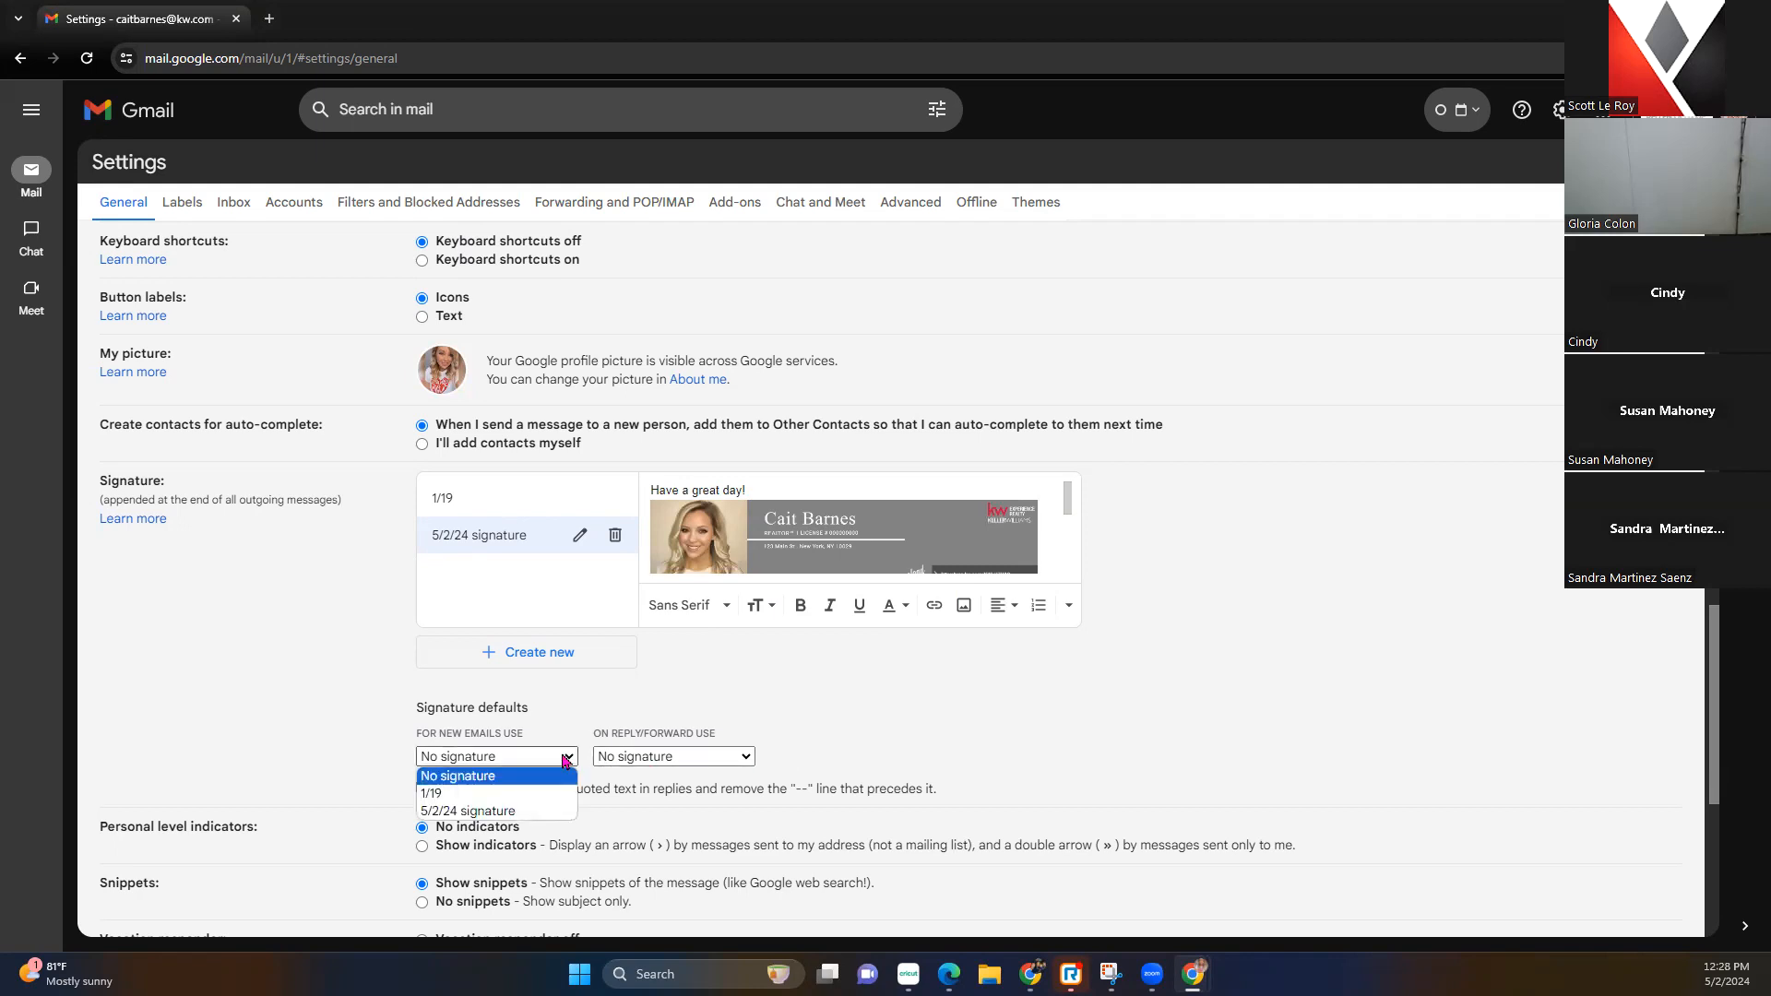
pyautogui.click(532, 810)
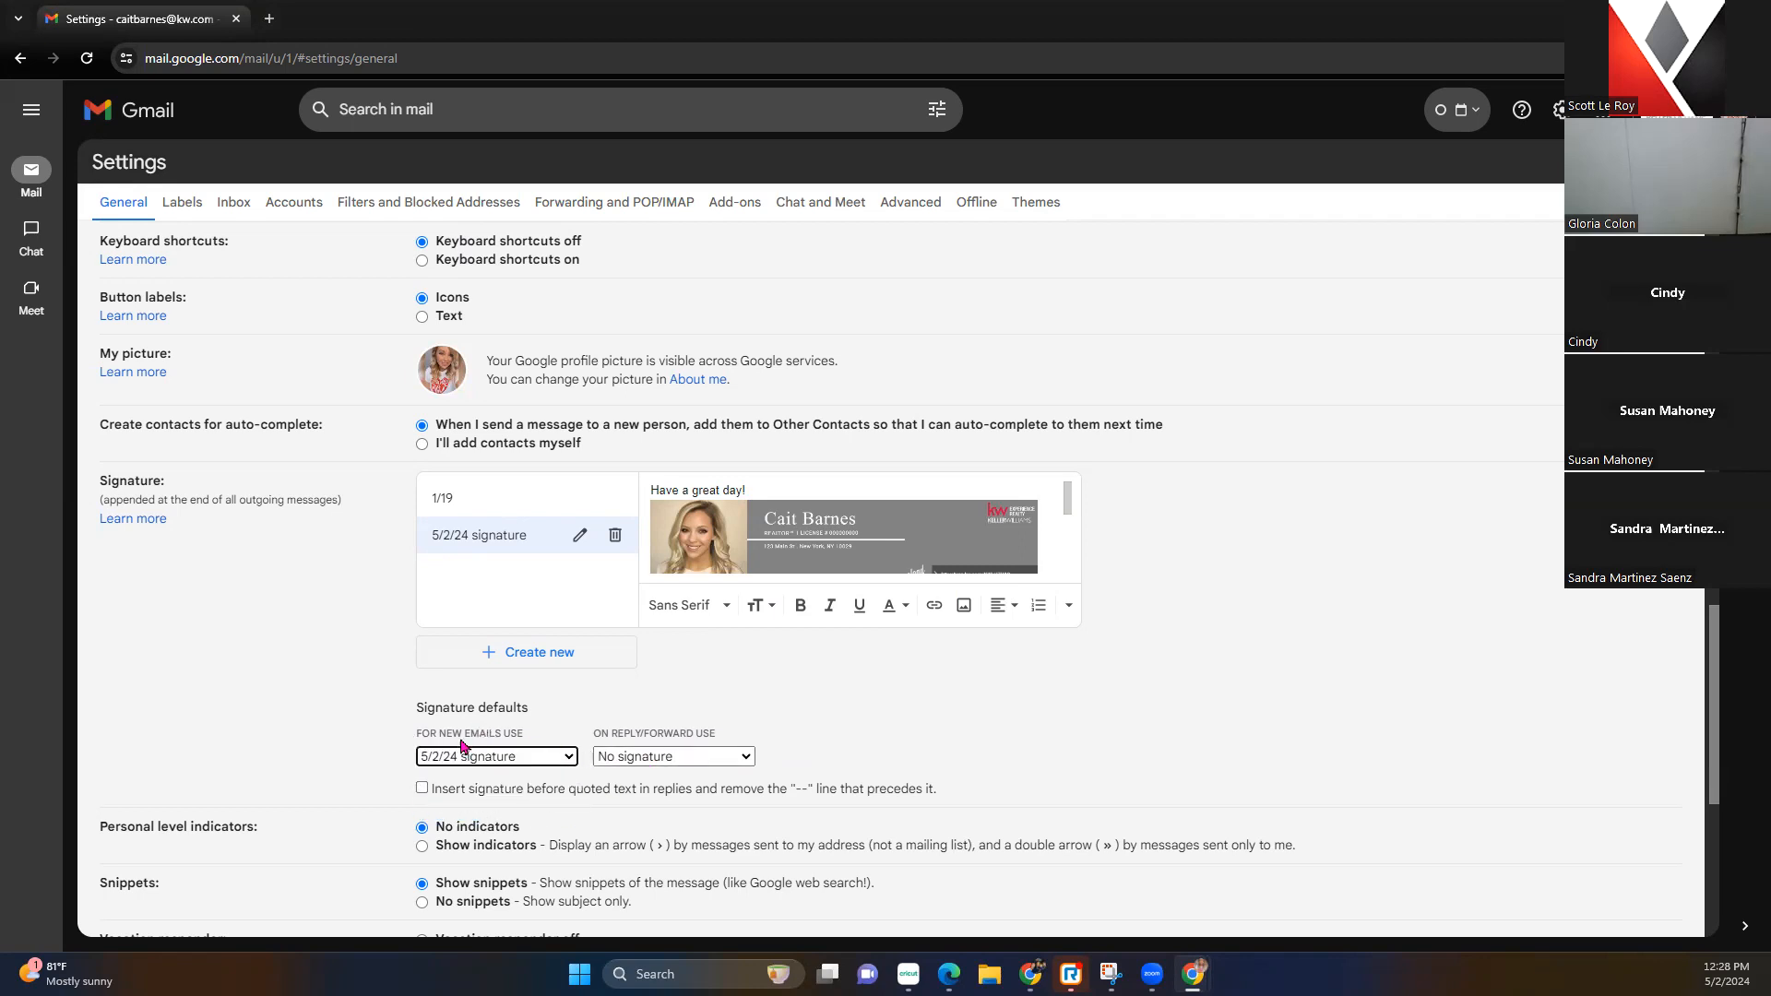
pyautogui.click(705, 760)
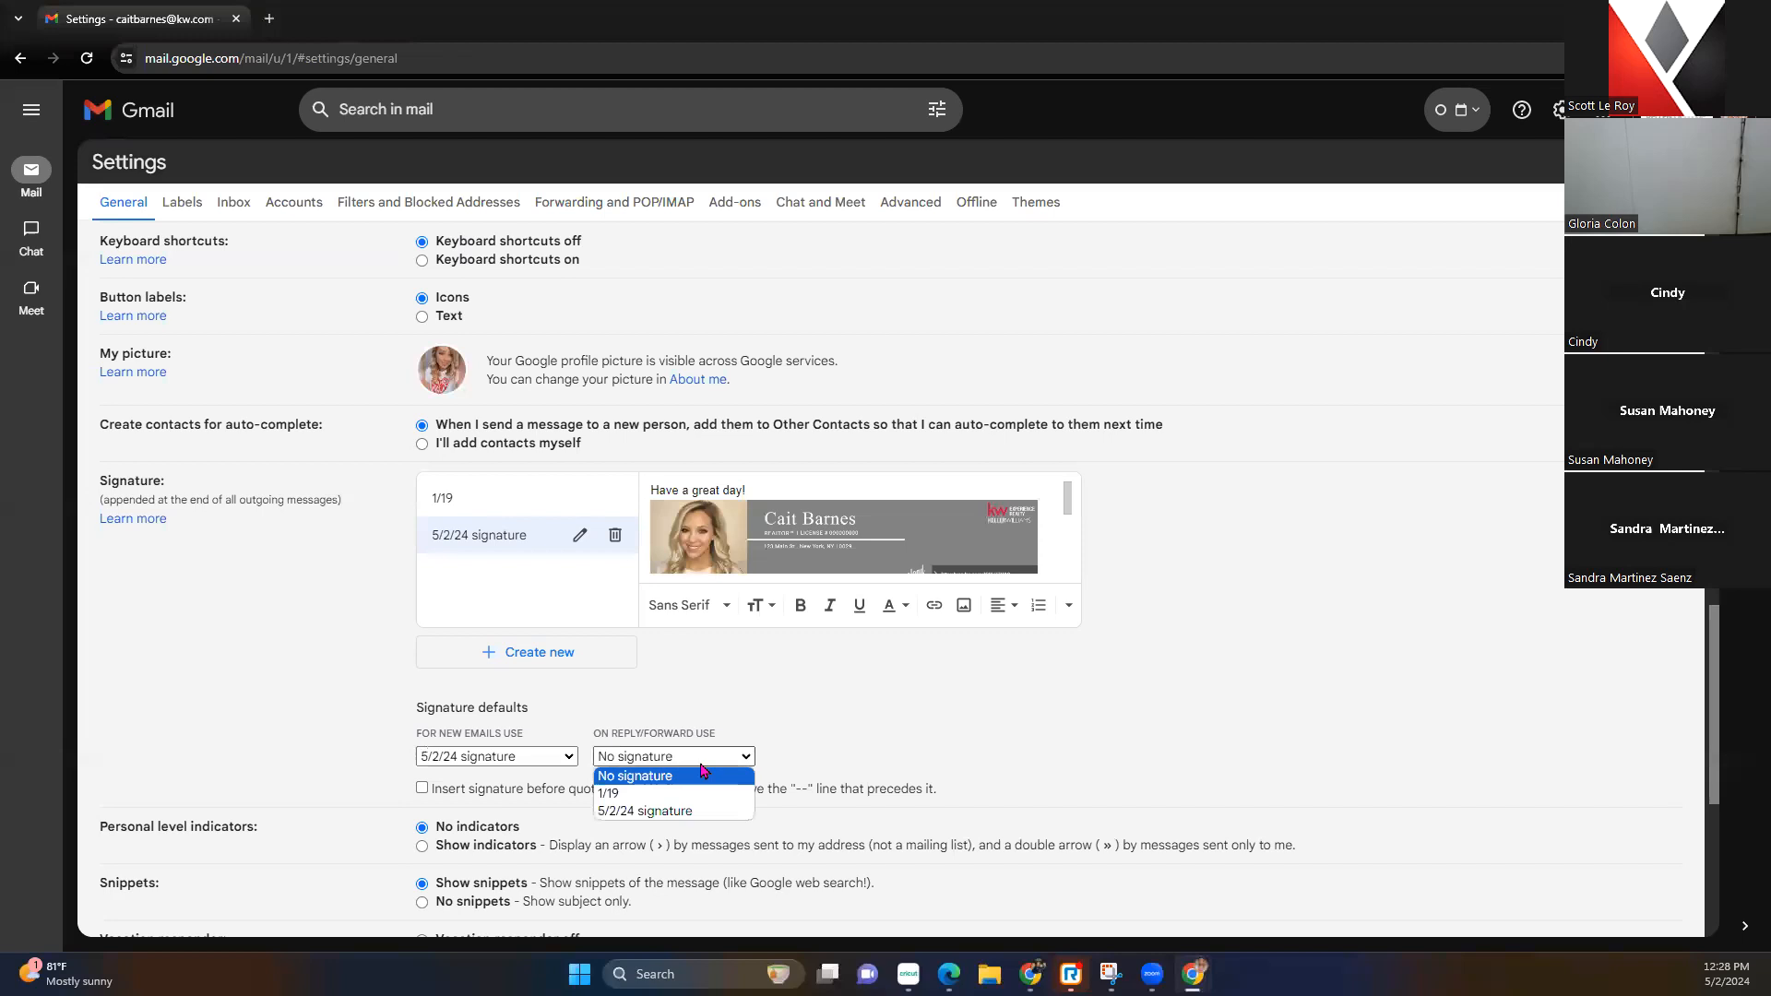
pyautogui.click(668, 811)
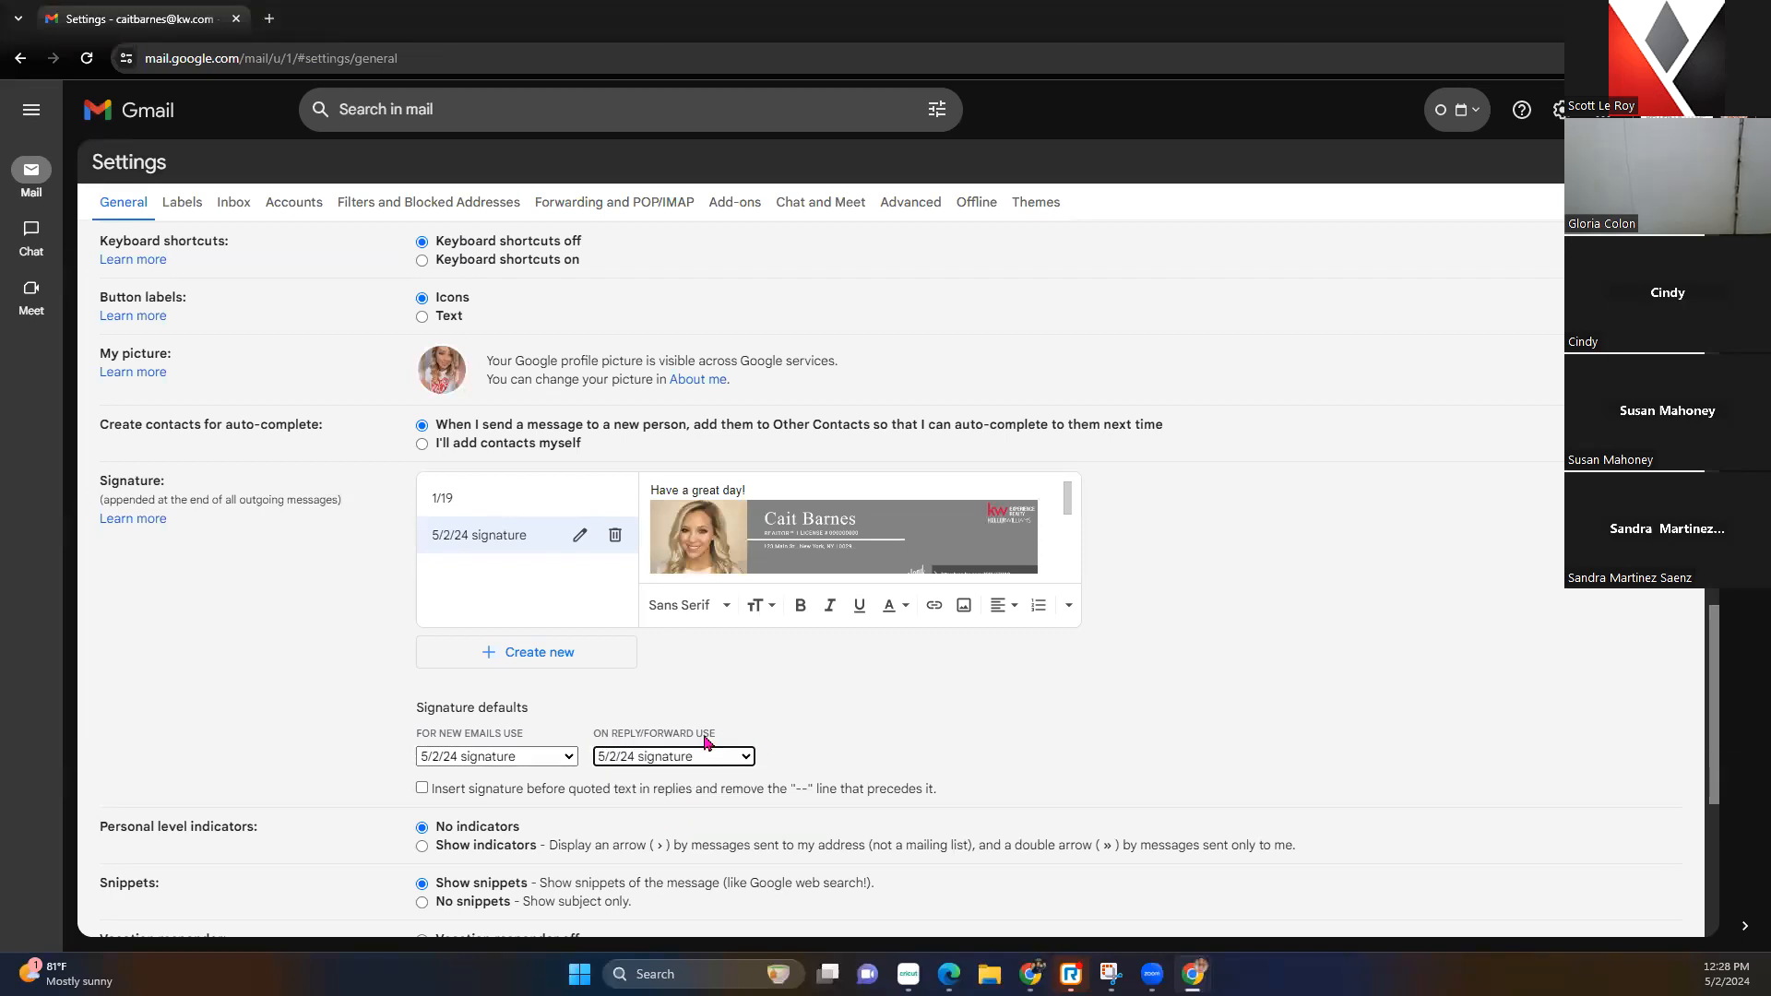
pyautogui.scroll(-5, 663, 652)
pyautogui.click(856, 851)
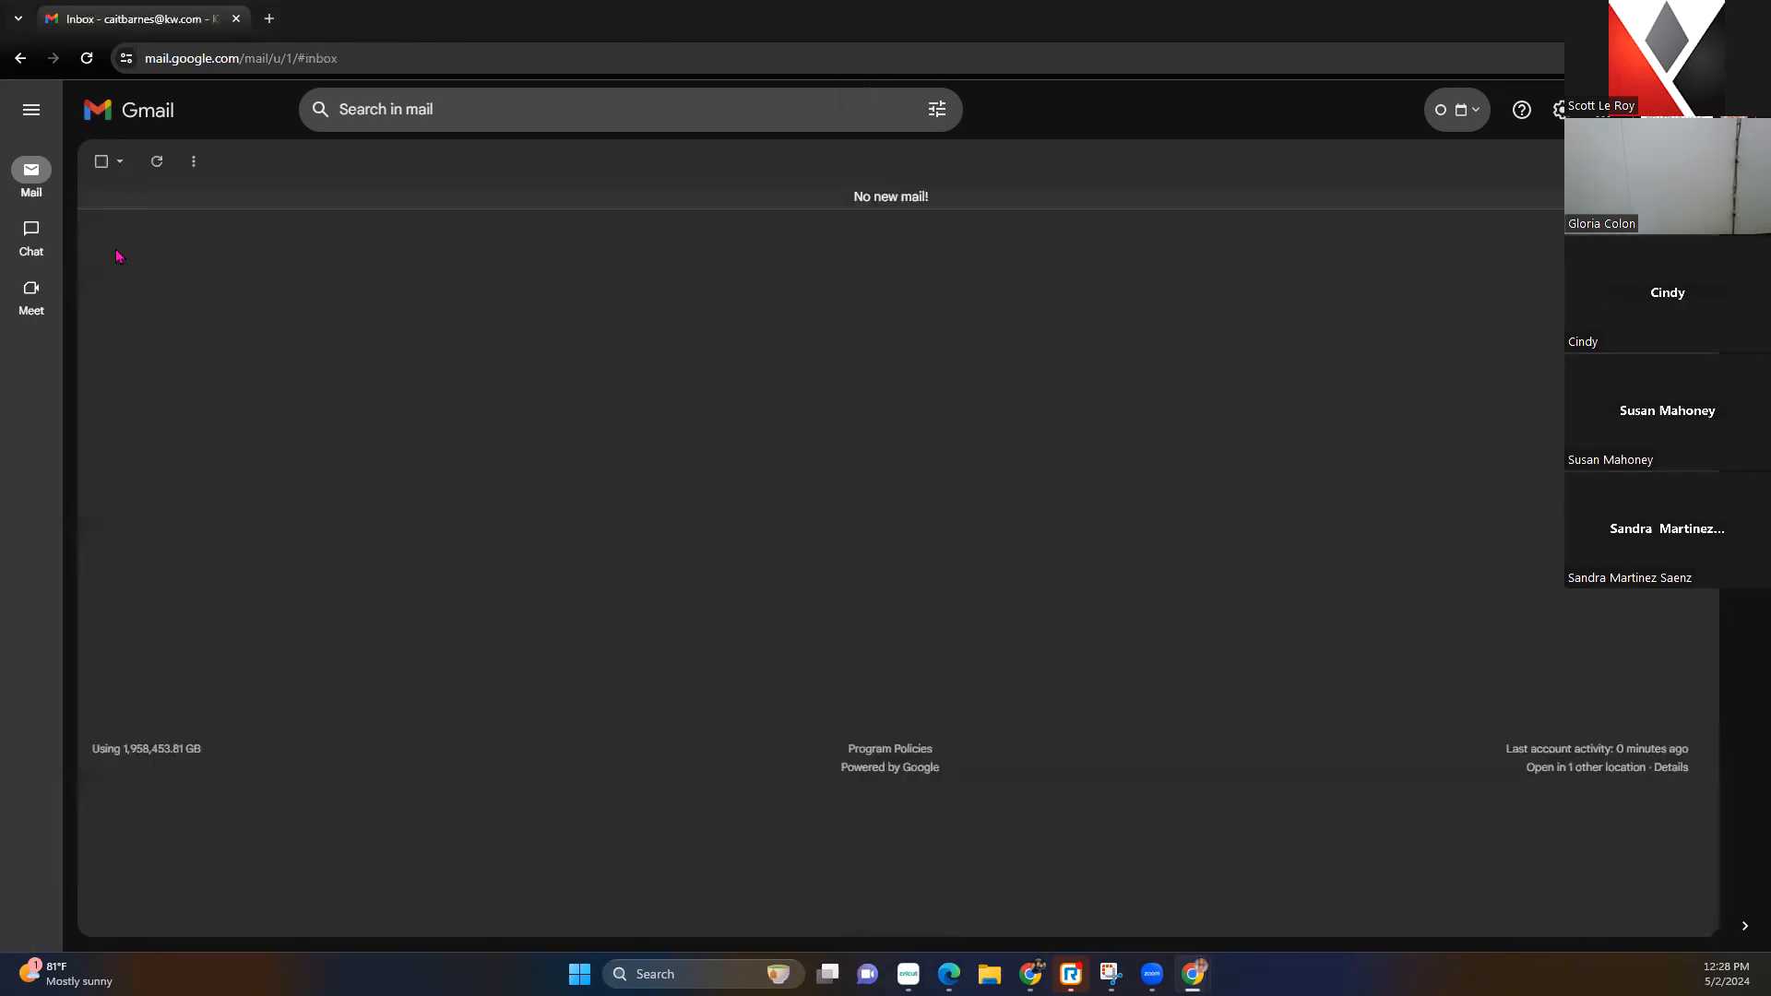
# Compose a new message and select the signature banners in the draft
pyautogui.click(30, 110)
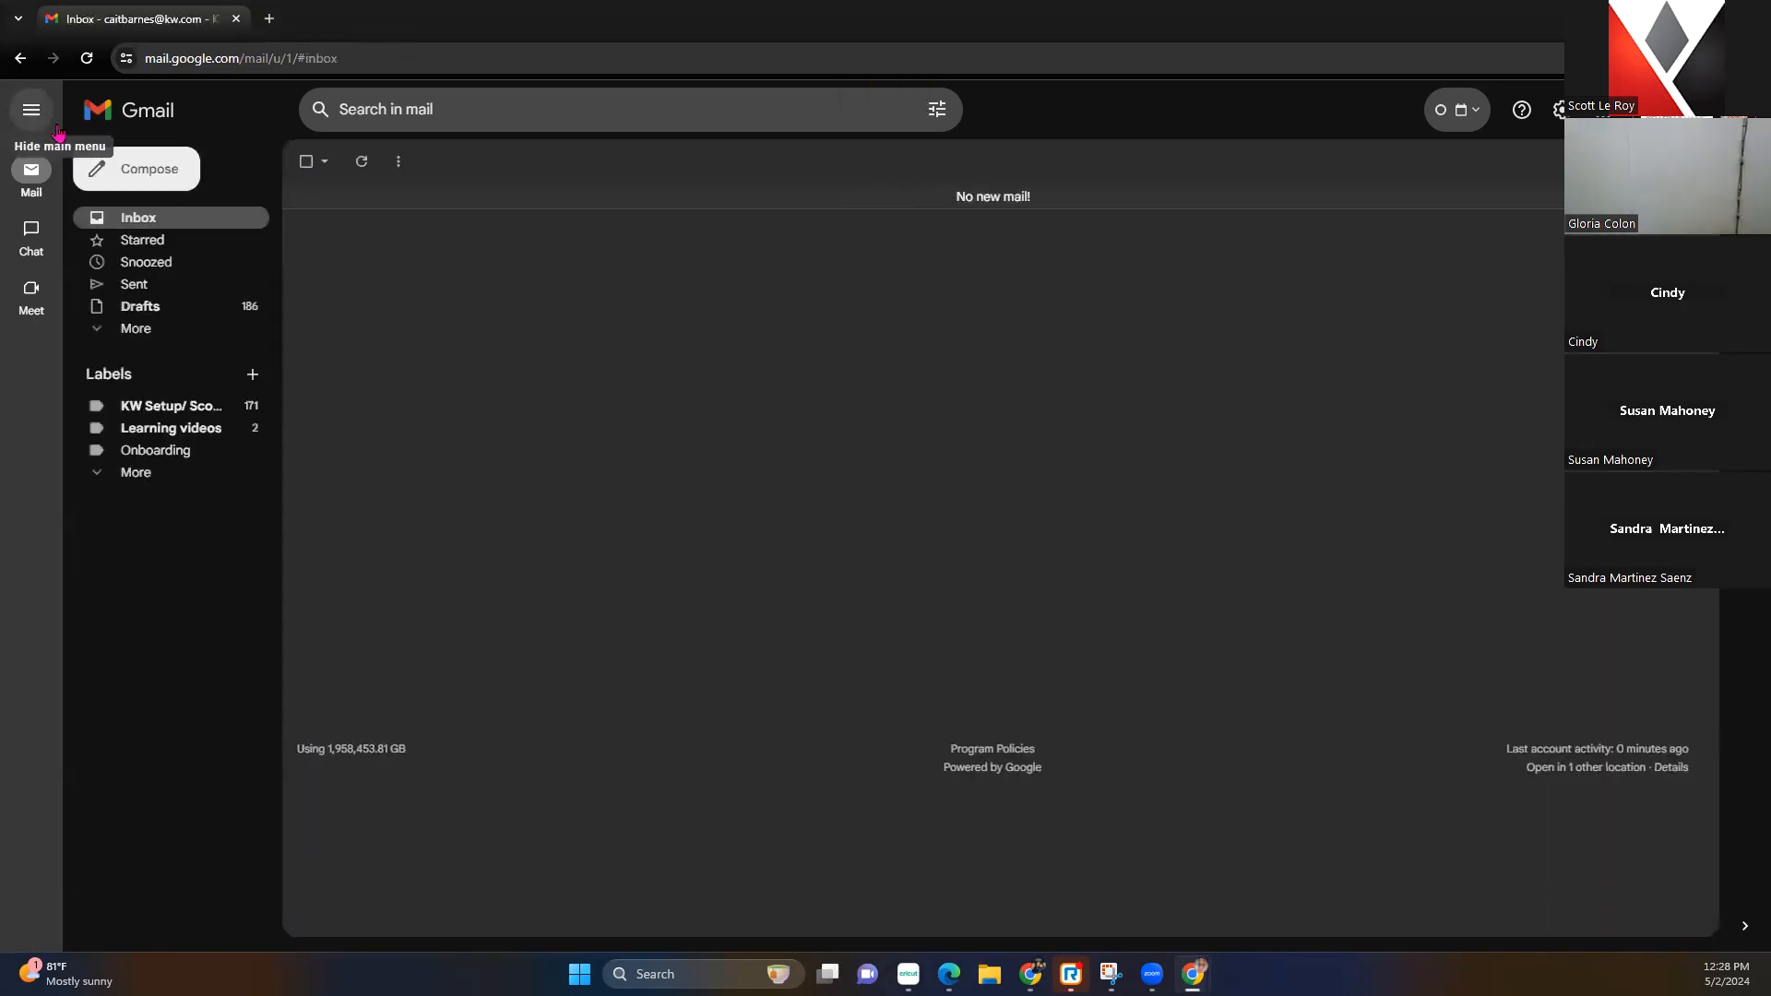
pyautogui.click(158, 180)
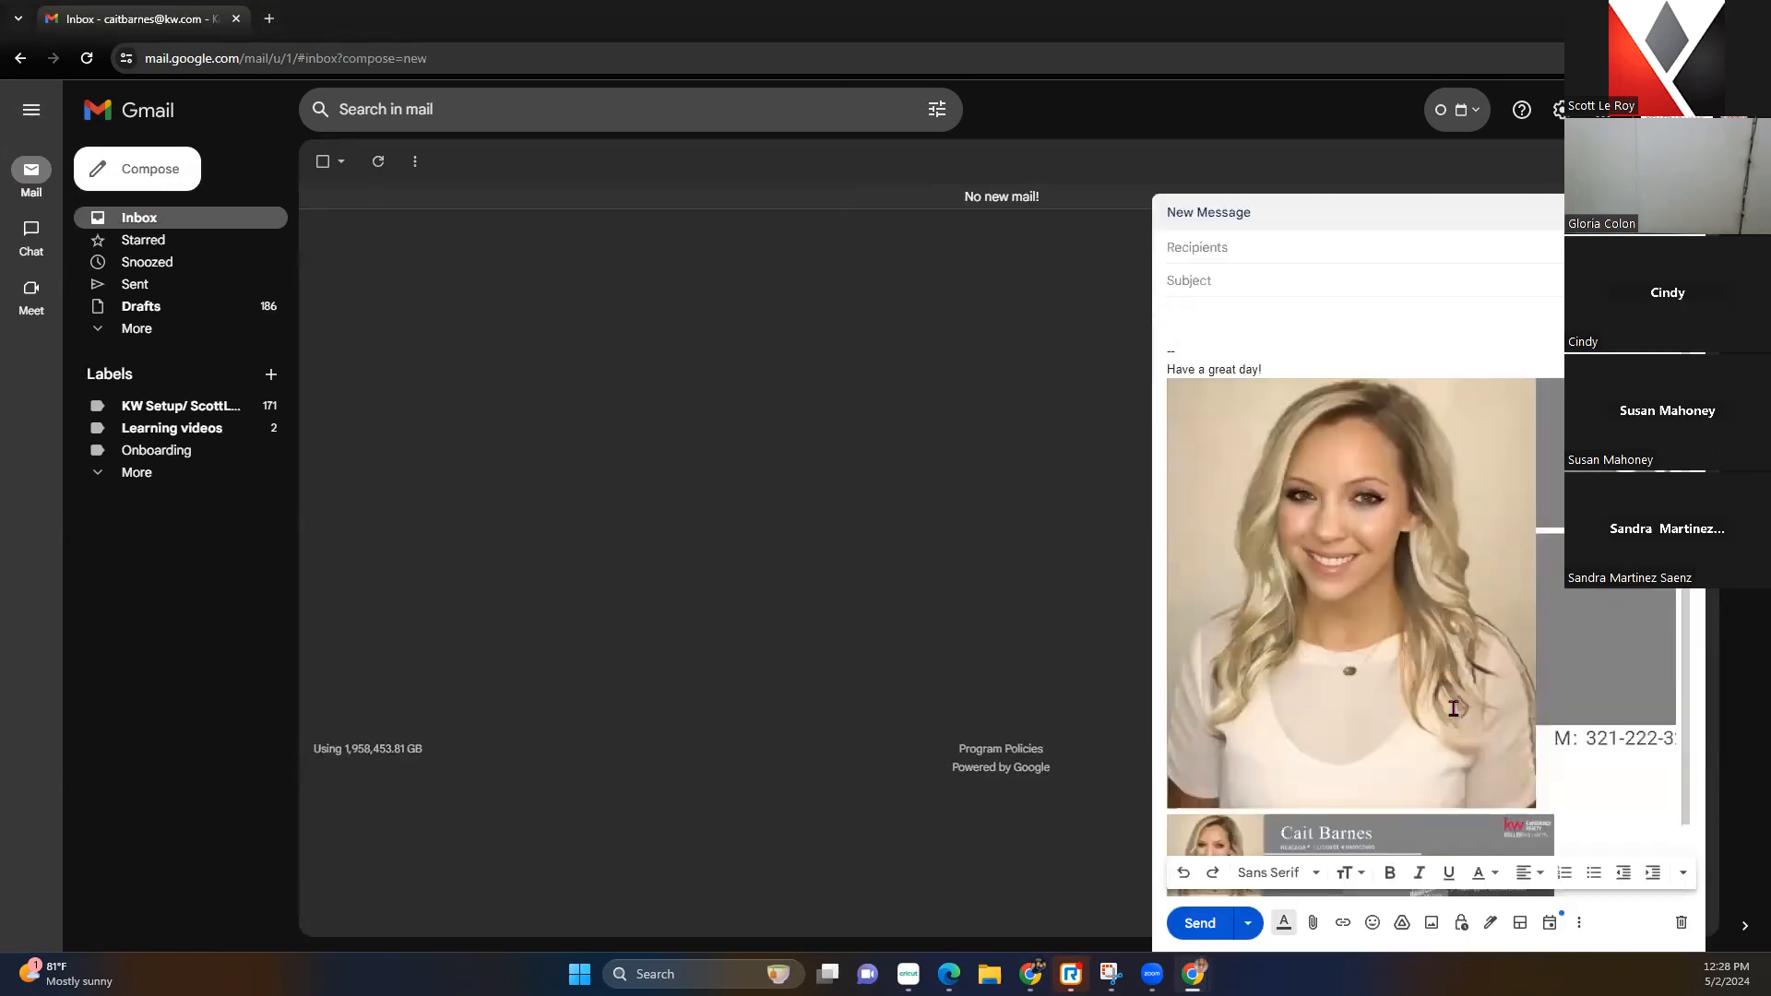
pyautogui.click(1462, 717)
pyautogui.click(1513, 835)
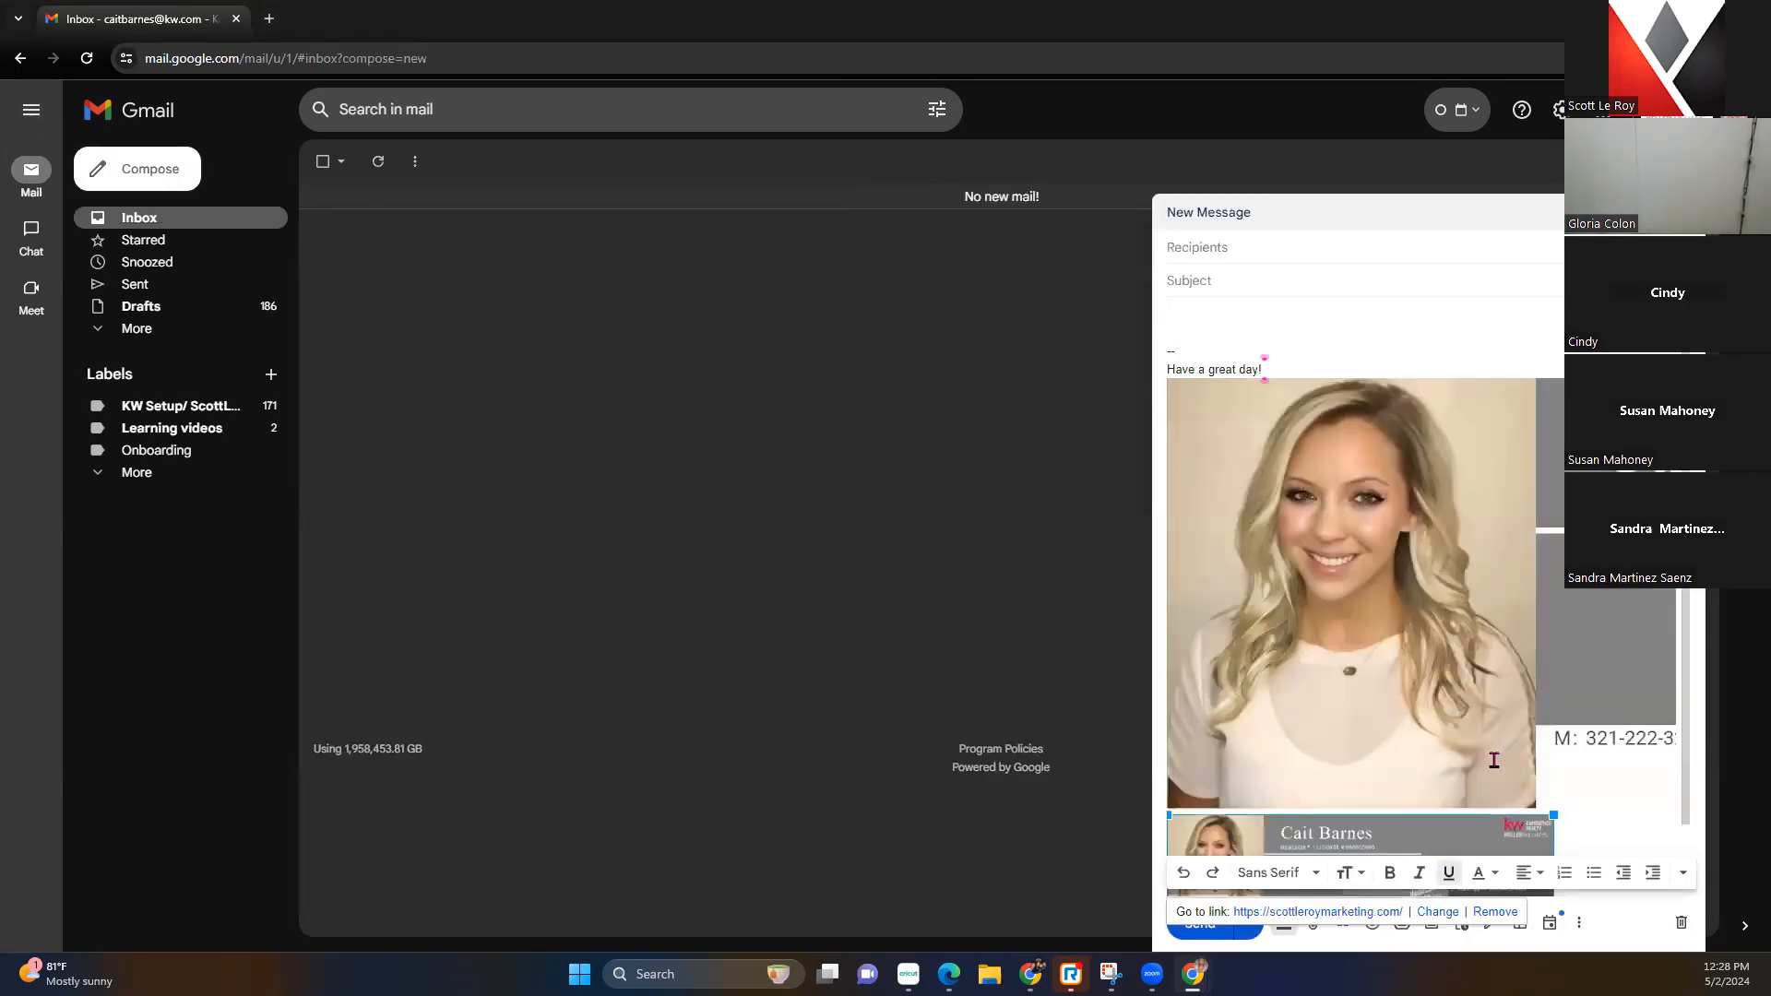
pyautogui.scroll(-1, 1425, 790)
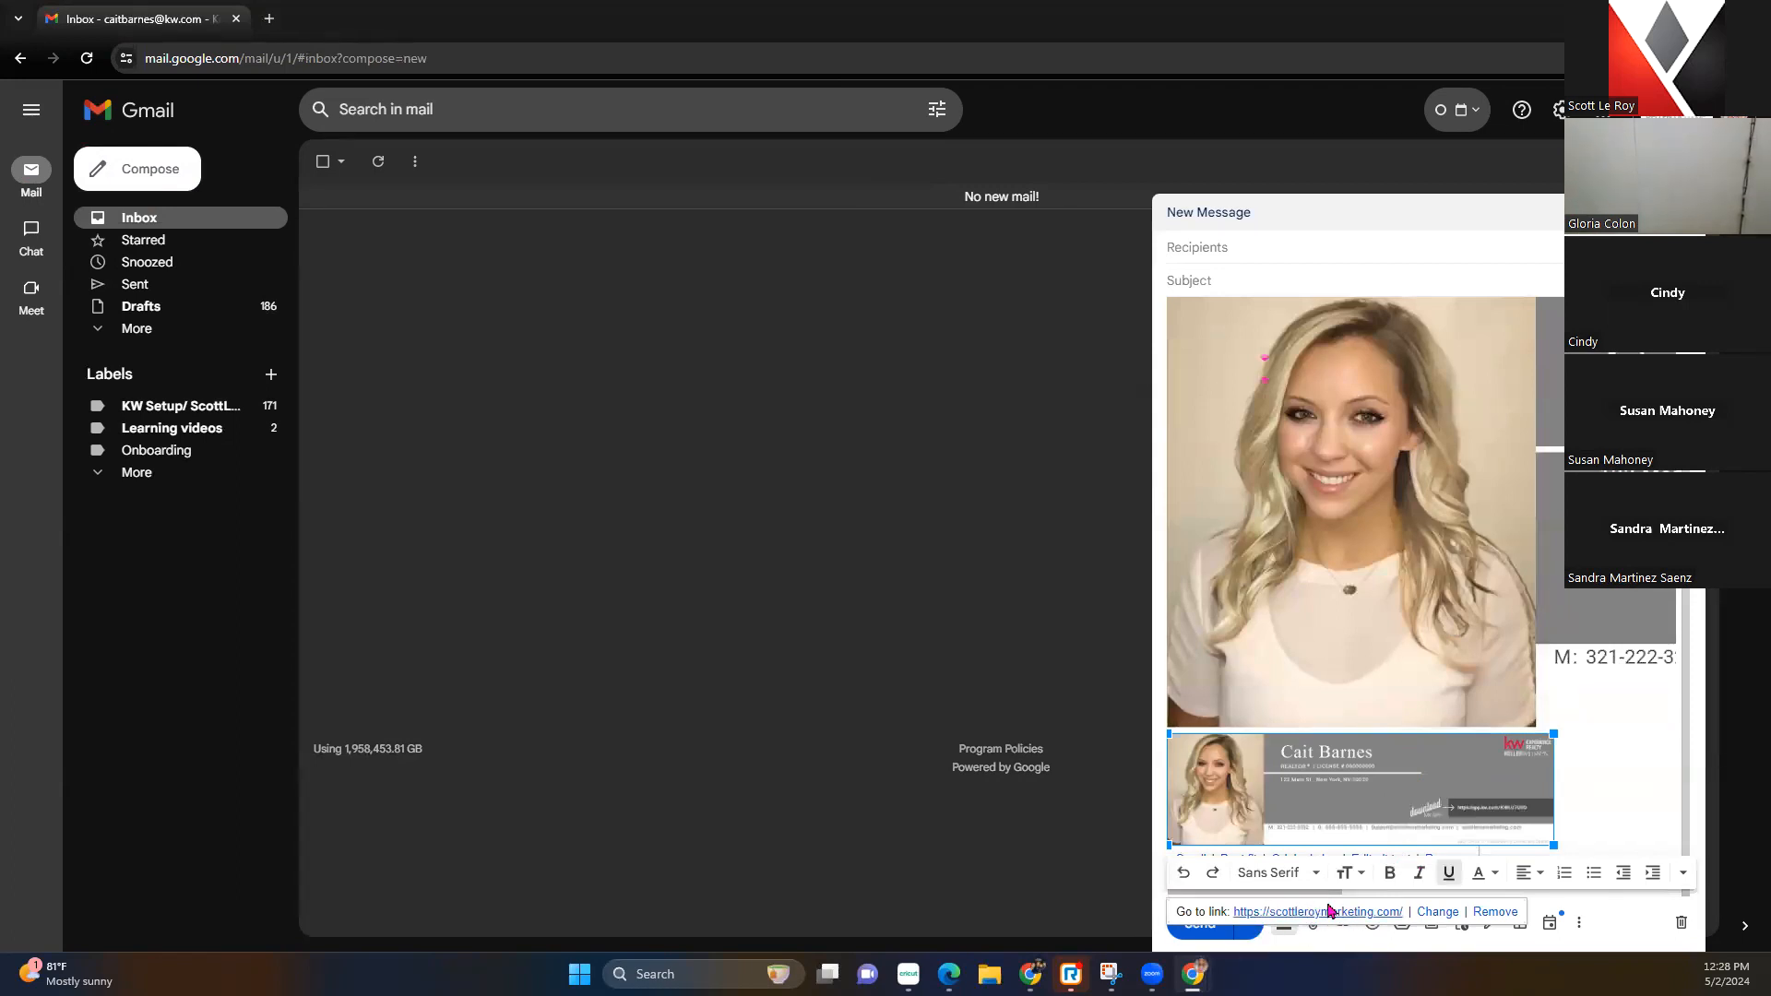
# Shrink the oversized banner to Best fit, check both banners, then switch to Imgur
pyautogui.click(1440, 484)
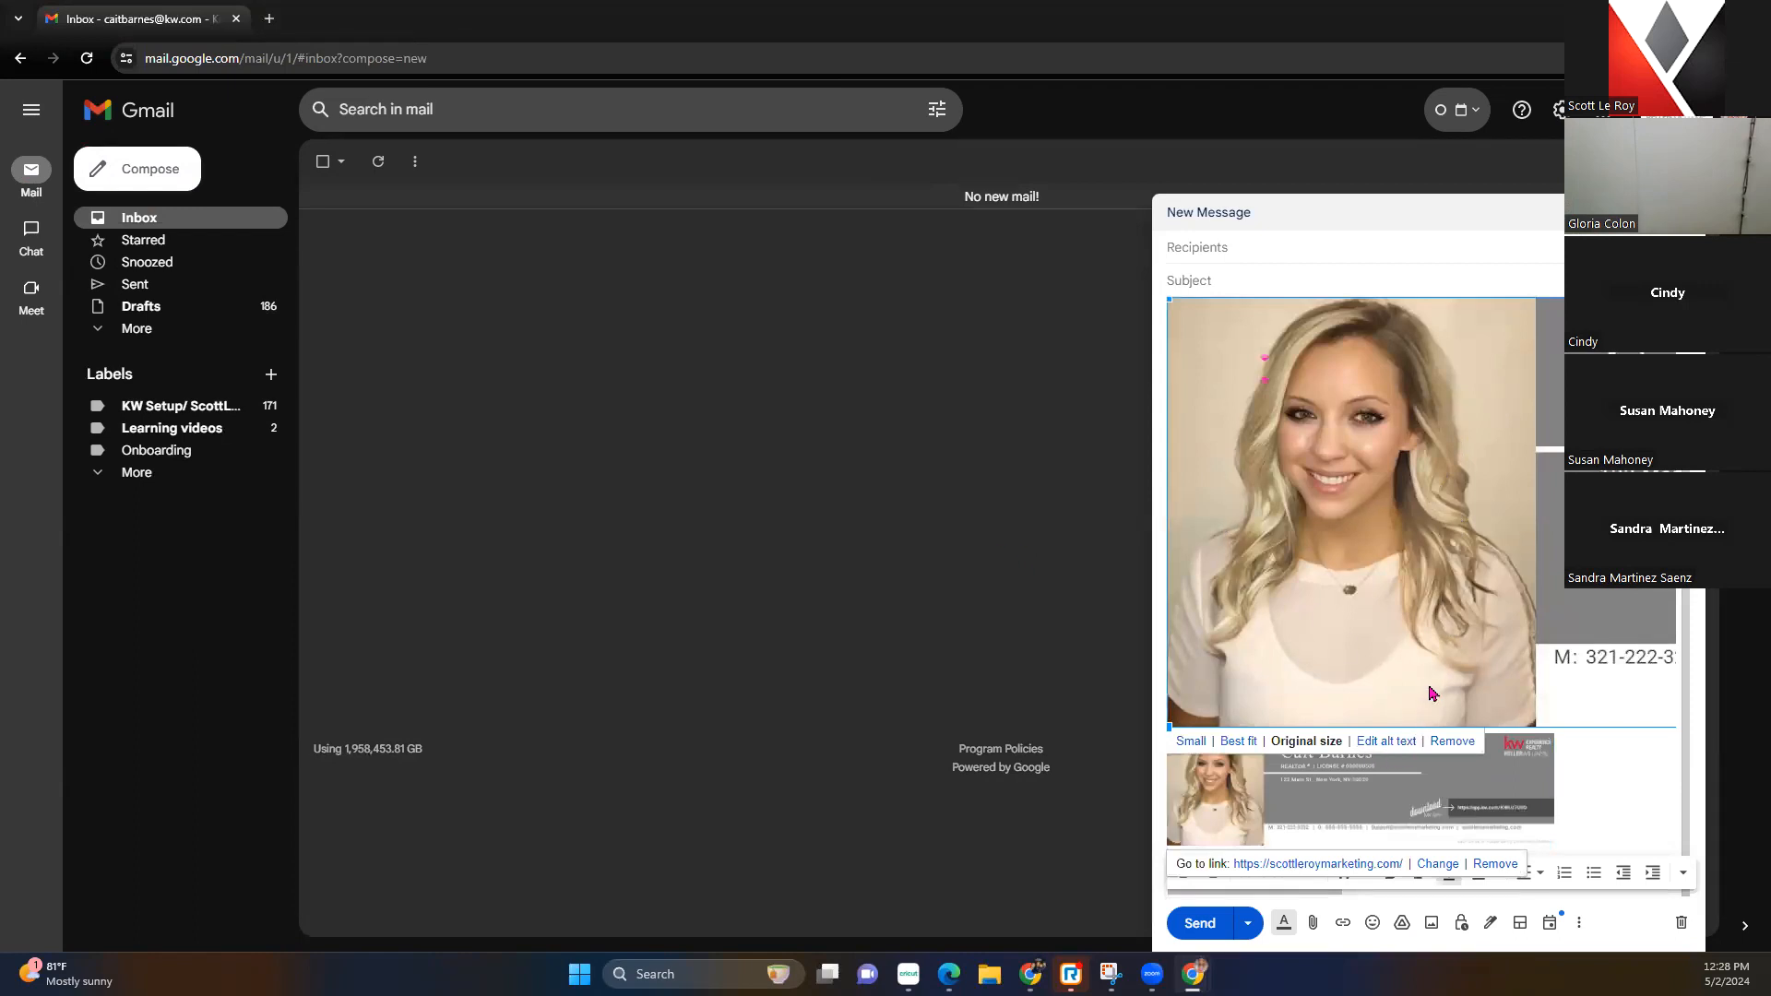
pyautogui.click(1238, 741)
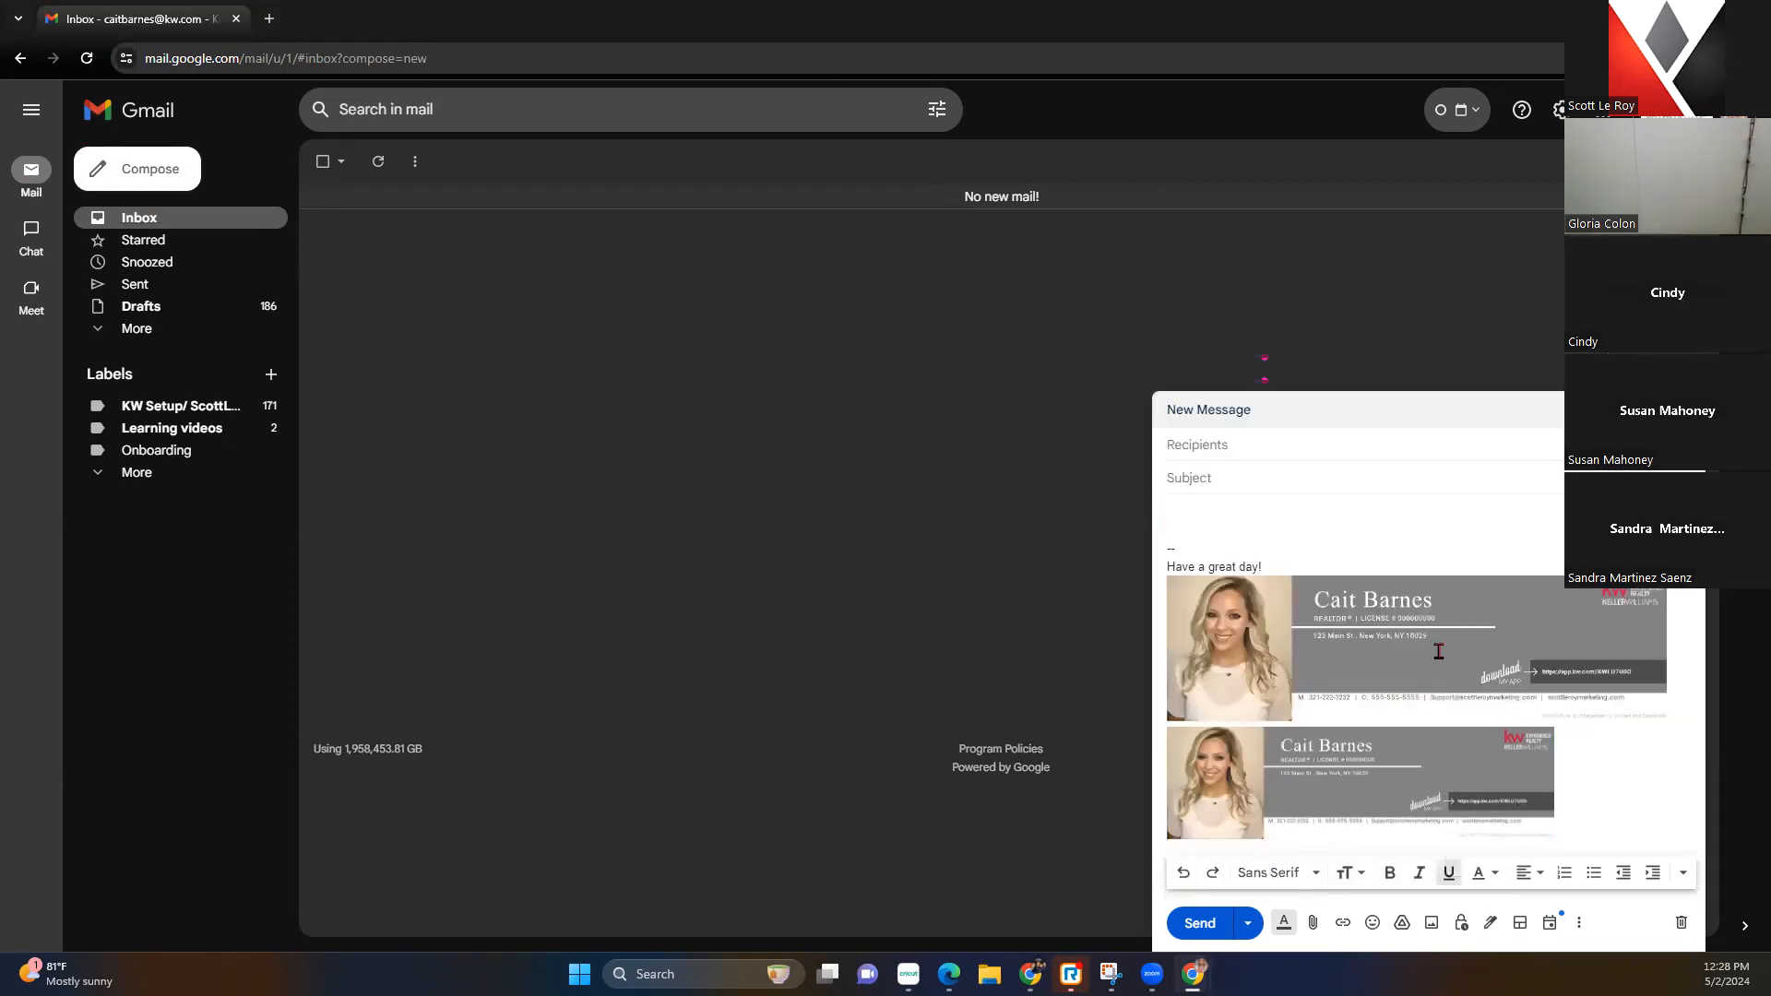
pyautogui.click(1460, 715)
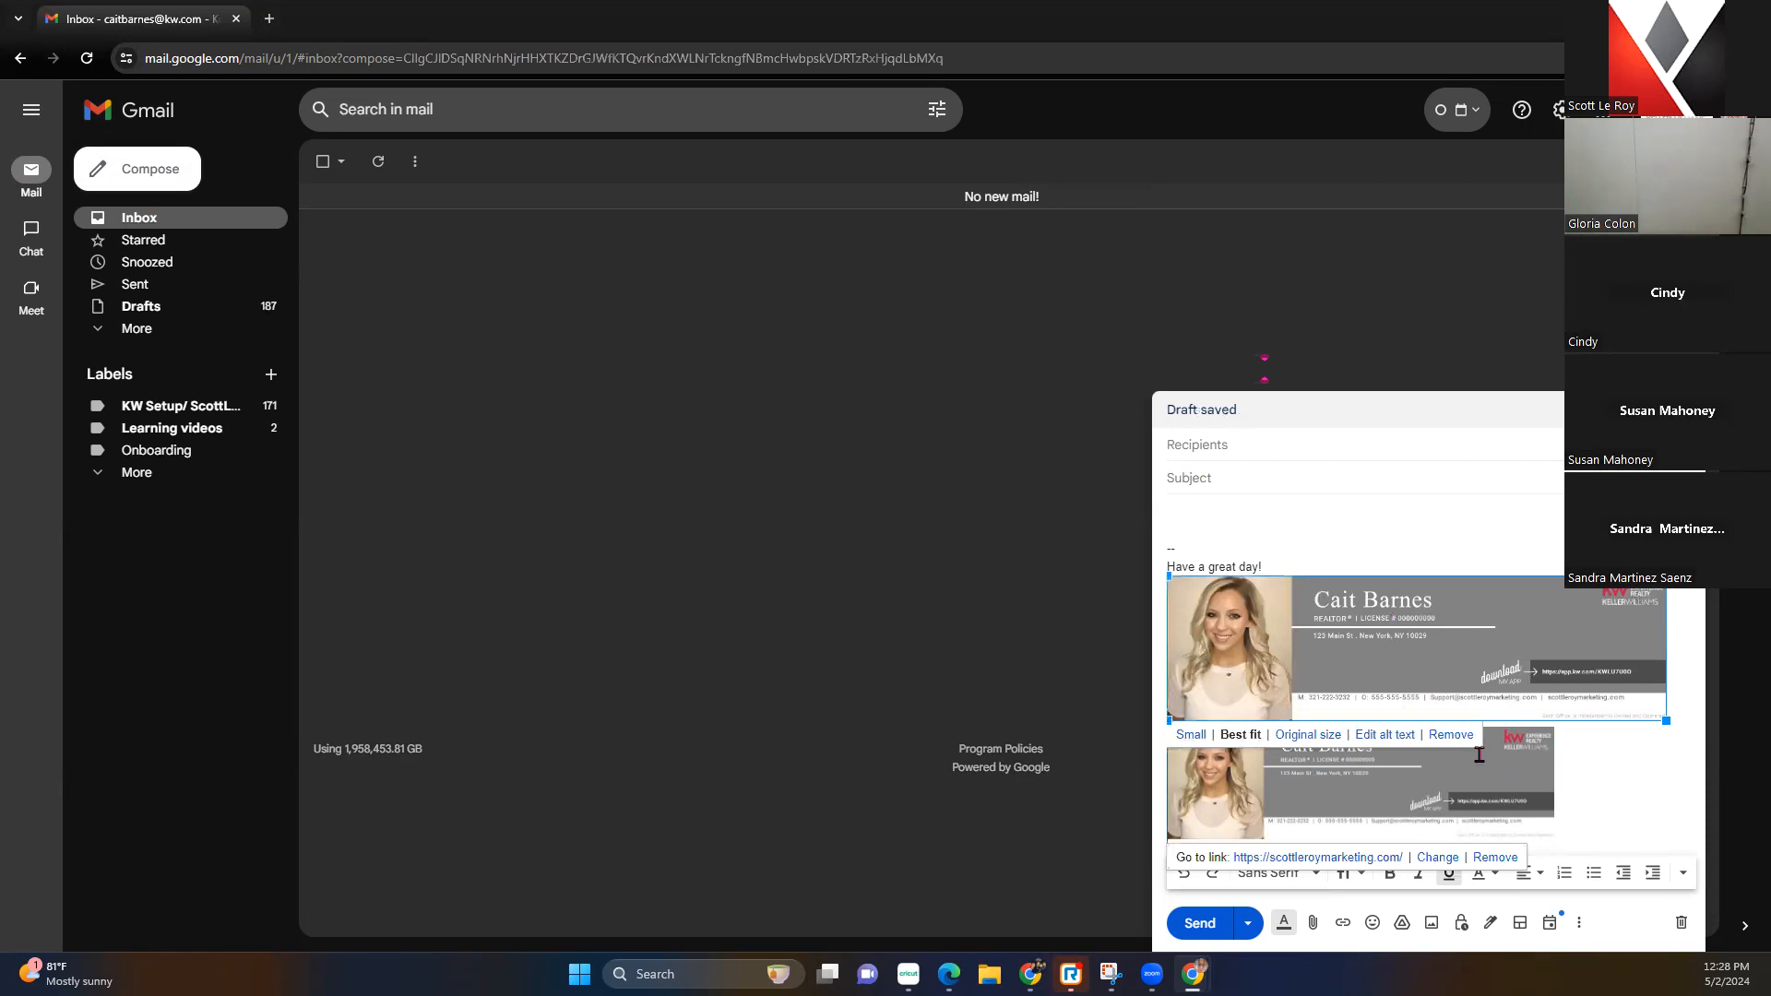
pyautogui.click(1523, 786)
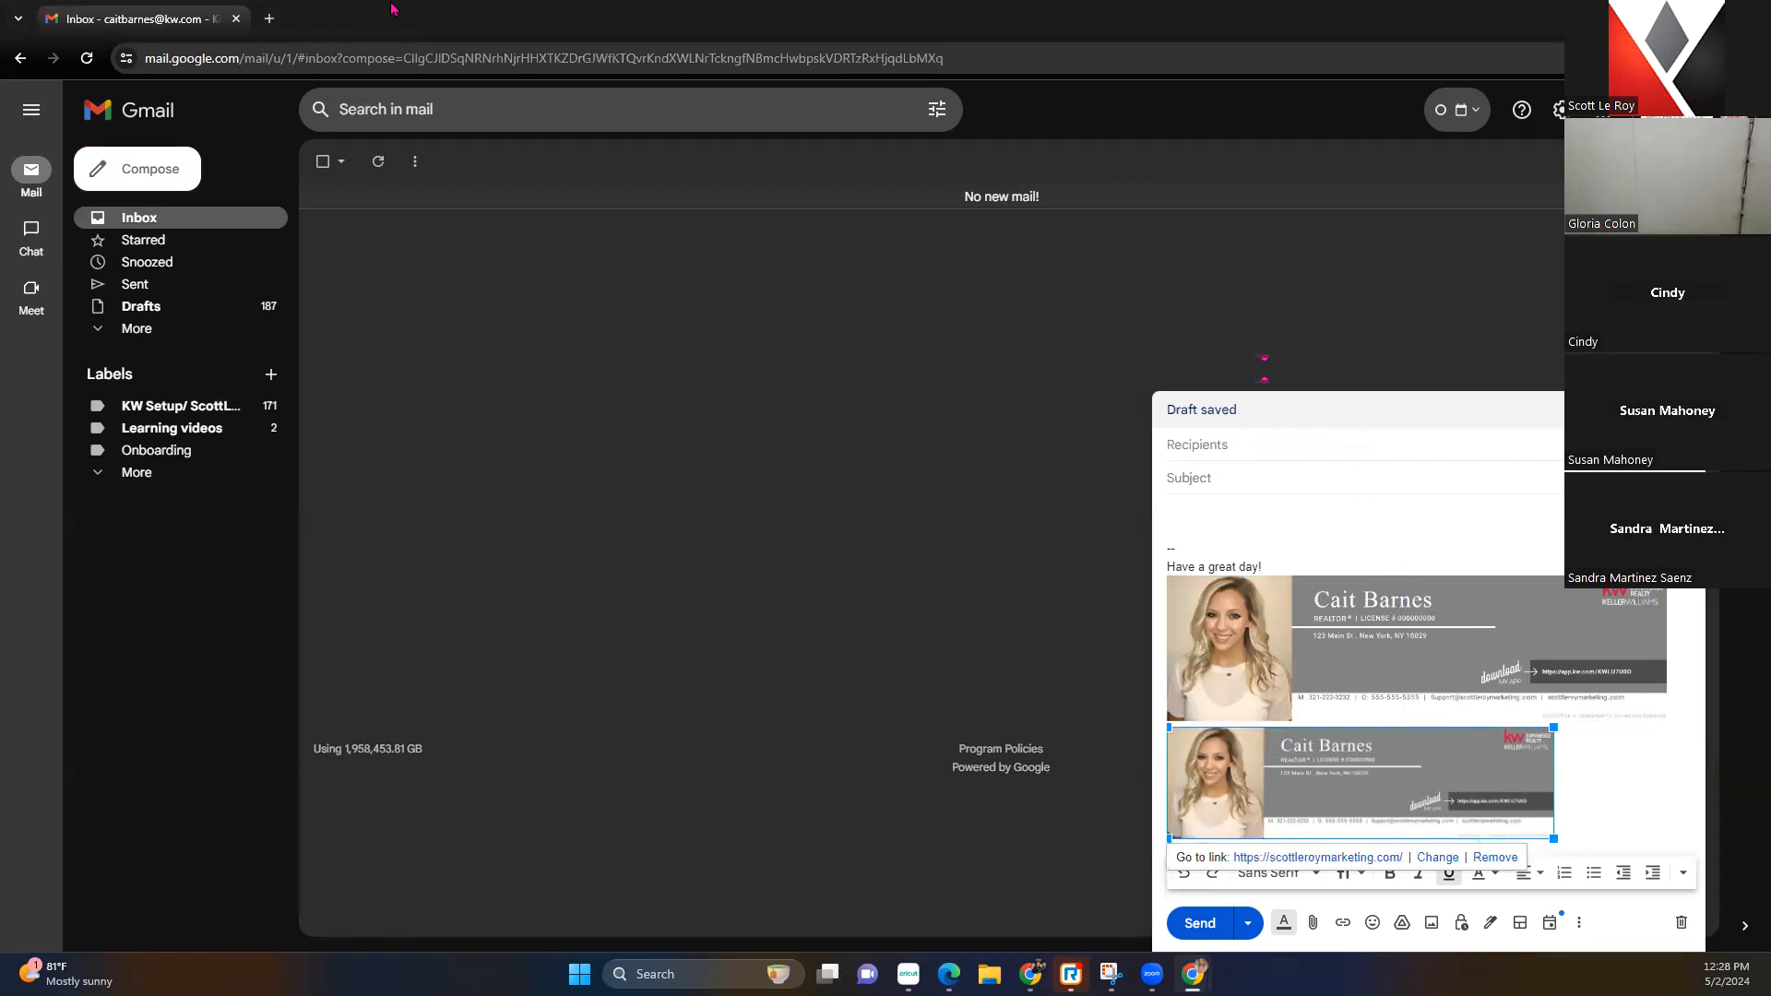
pyautogui.click(1193, 974)
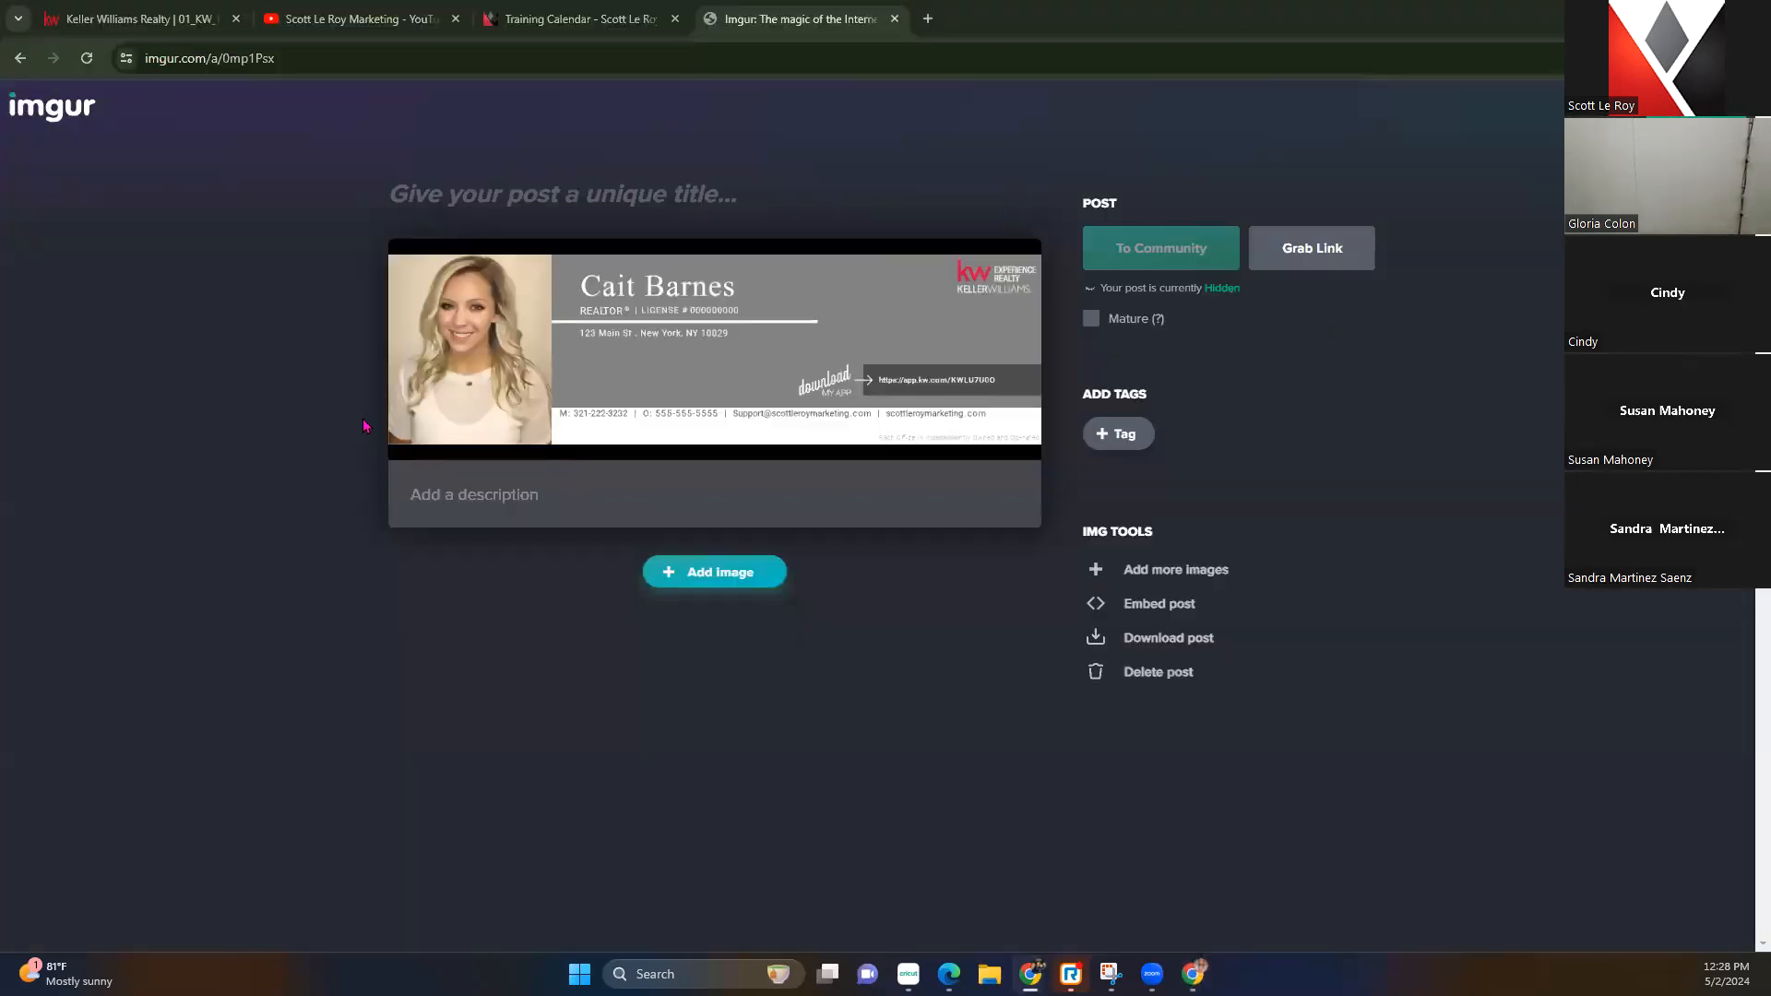
# Move through the Training Calendar and YouTube tabs to the KW signature editor tab
pyautogui.click(611, 18)
pyautogui.click(346, 21)
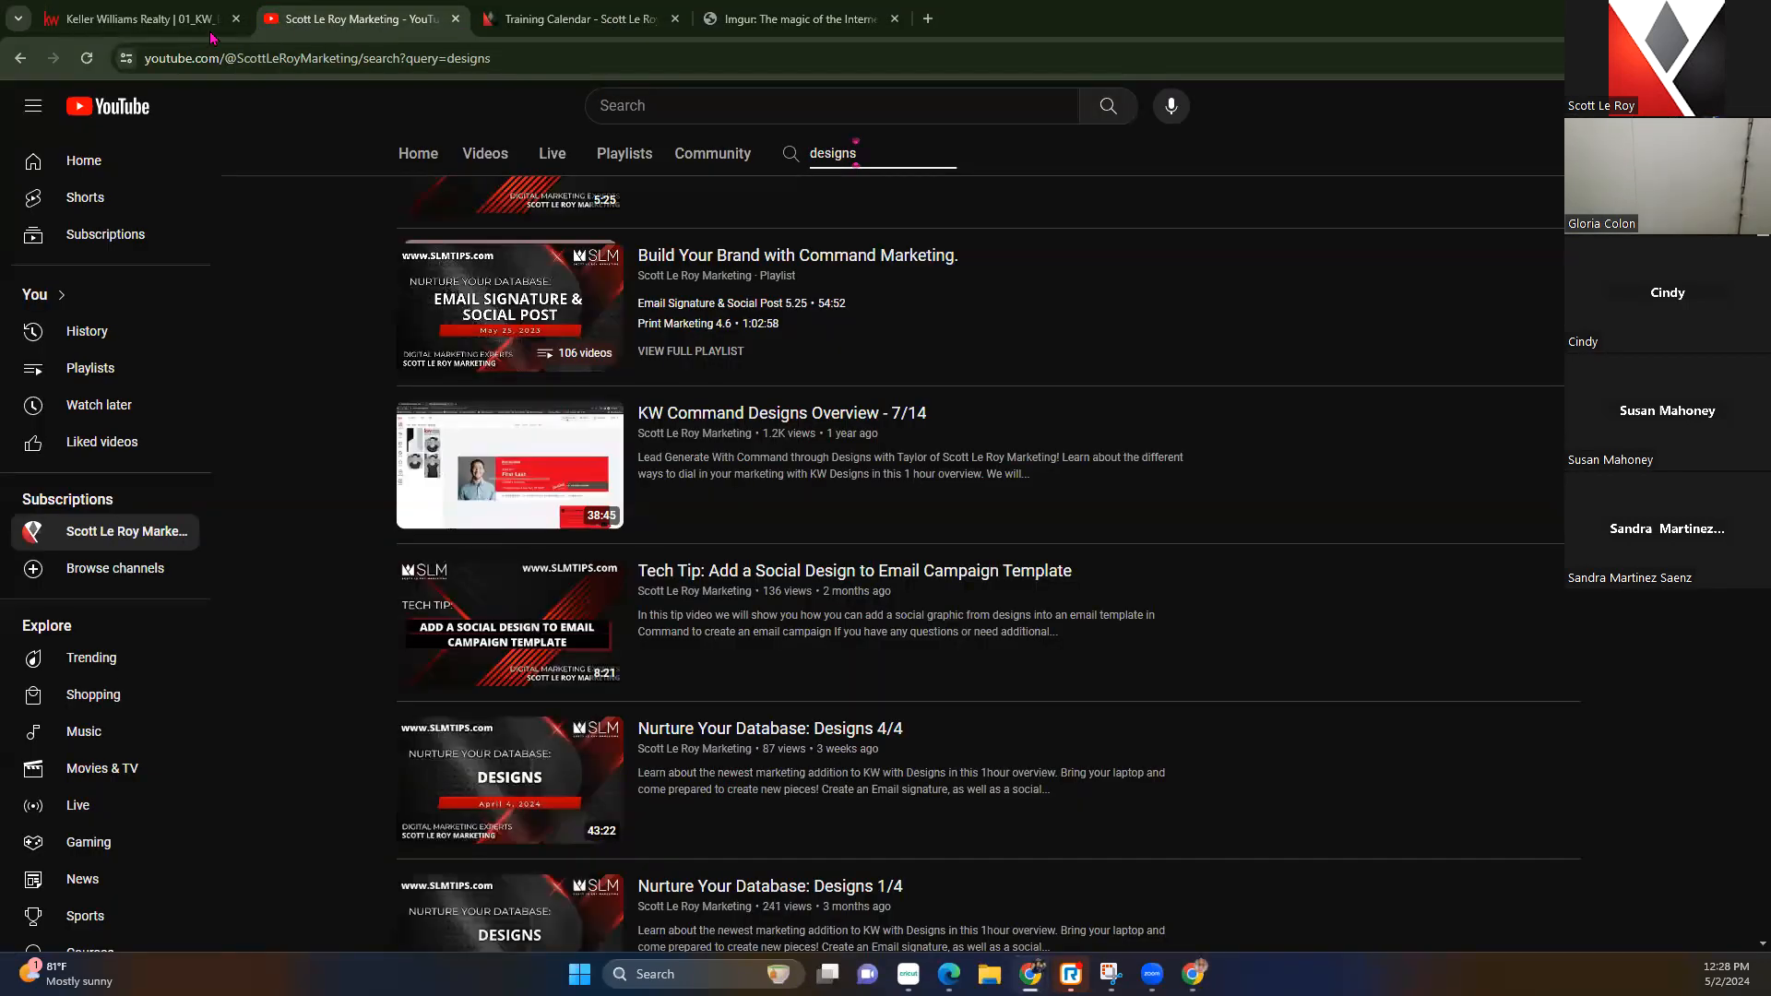
pyautogui.click(144, 21)
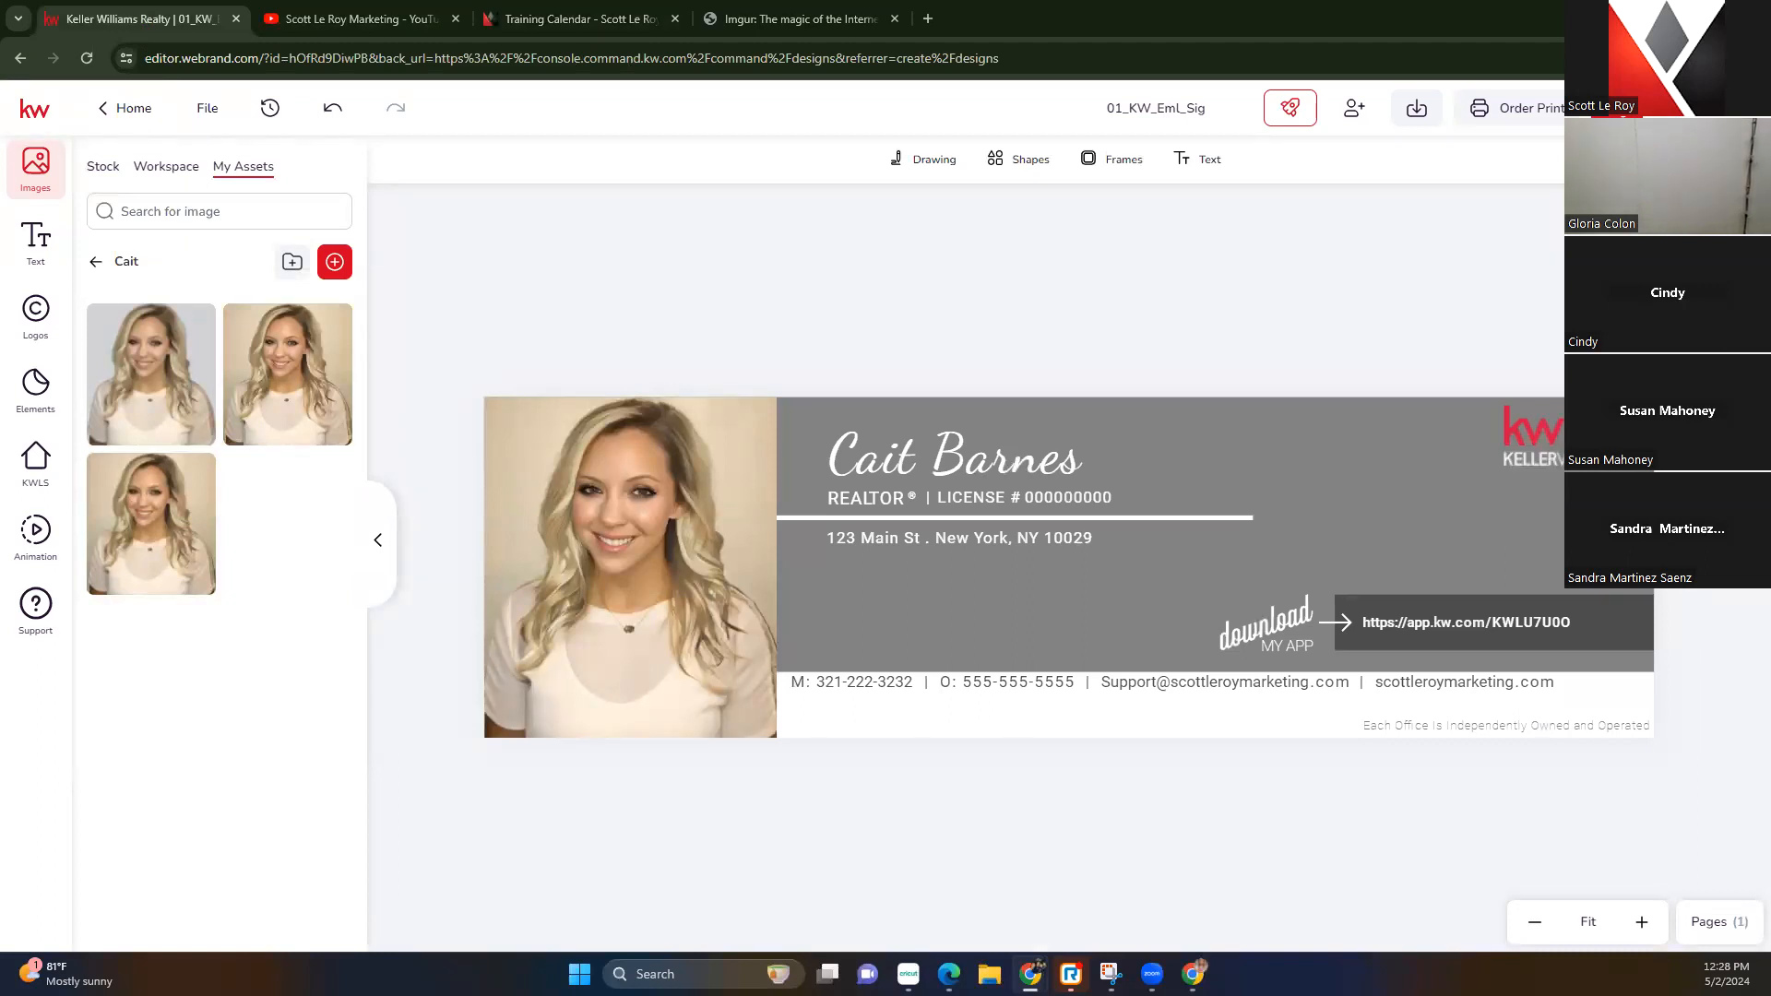
# Try the second My Assets photo in the signature, delete it, and head Home
pyautogui.click(678, 553)
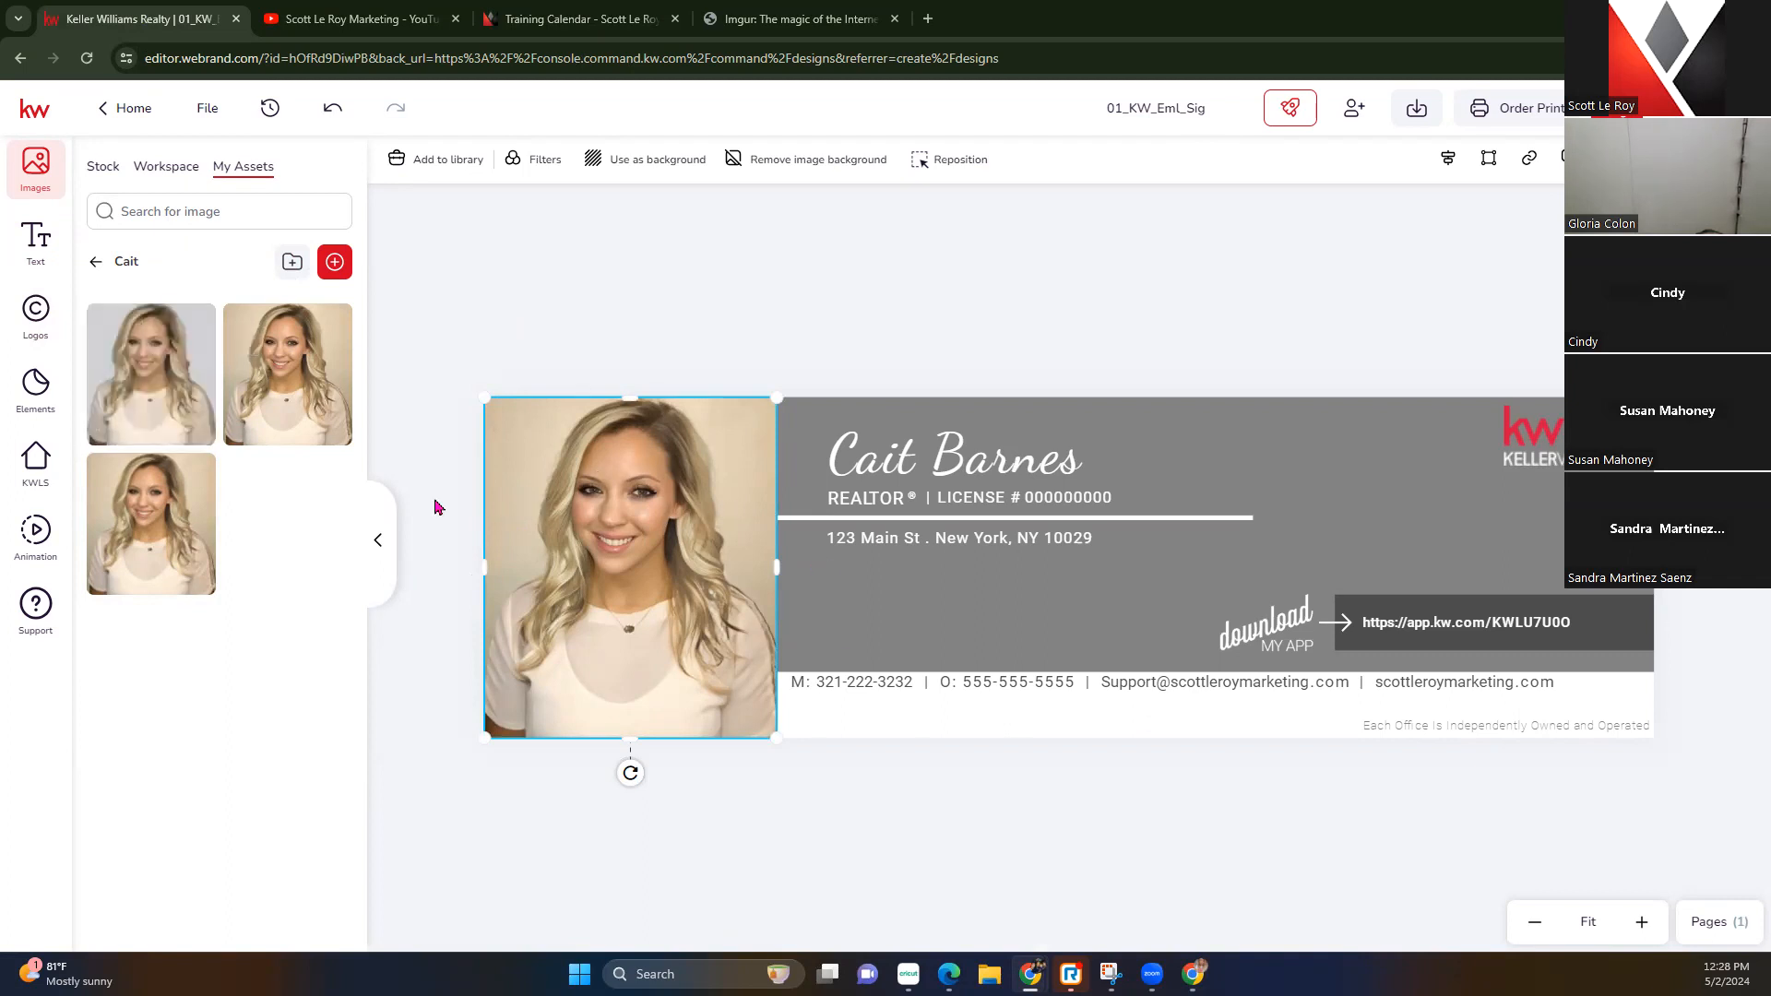
pyautogui.click(415, 338)
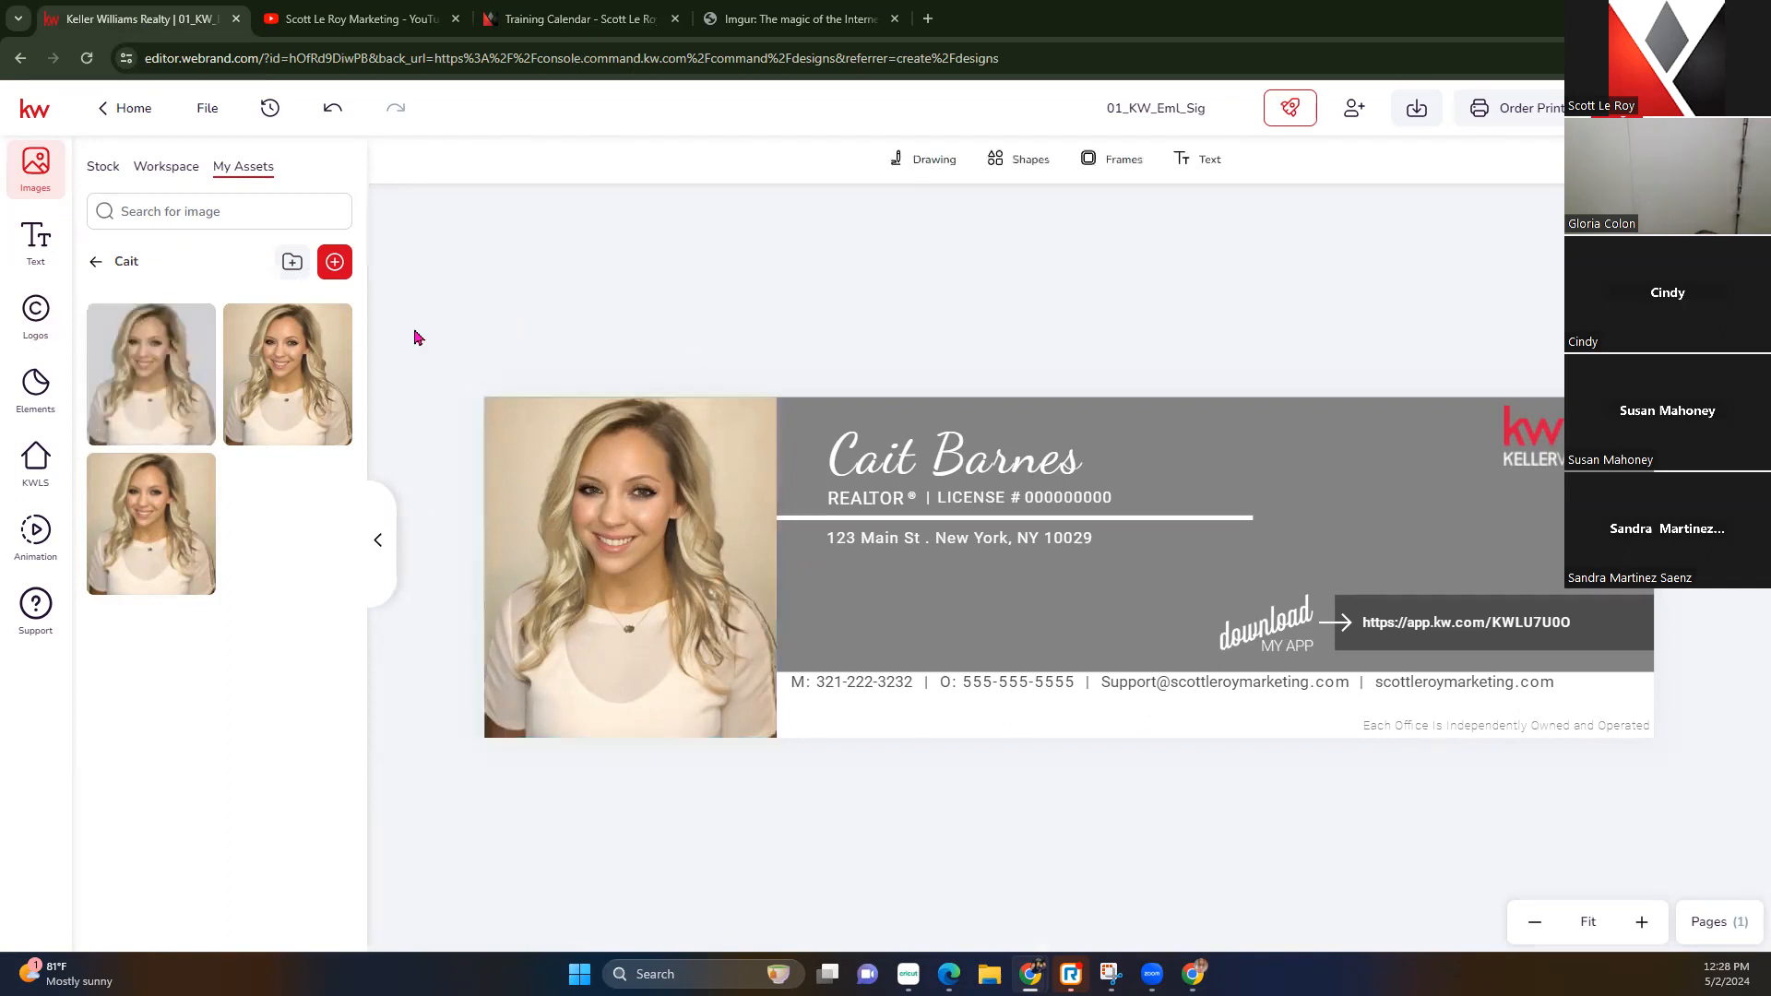
pyautogui.click(289, 393)
pyautogui.moveTo(1039, 526); pyautogui.dragTo(1352, 539)
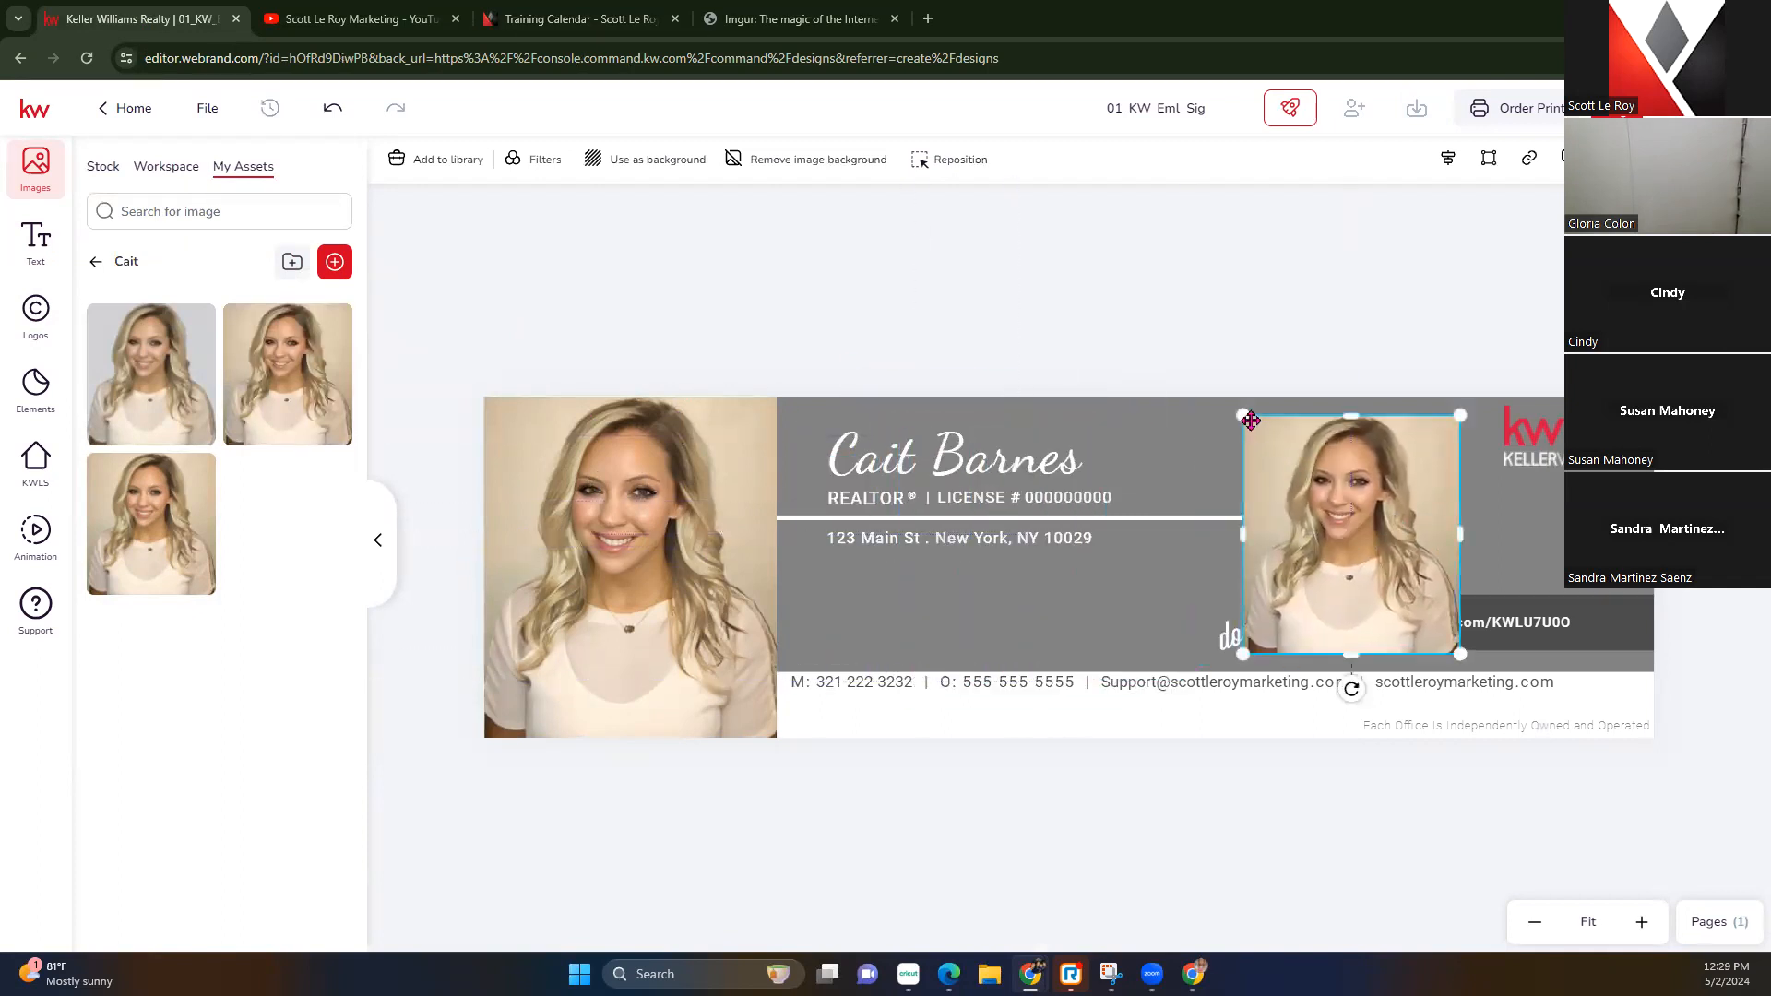
pyautogui.moveTo(1244, 419); pyautogui.dragTo(1293, 468)
pyautogui.moveTo(1386, 562); pyautogui.dragTo(822, 534)
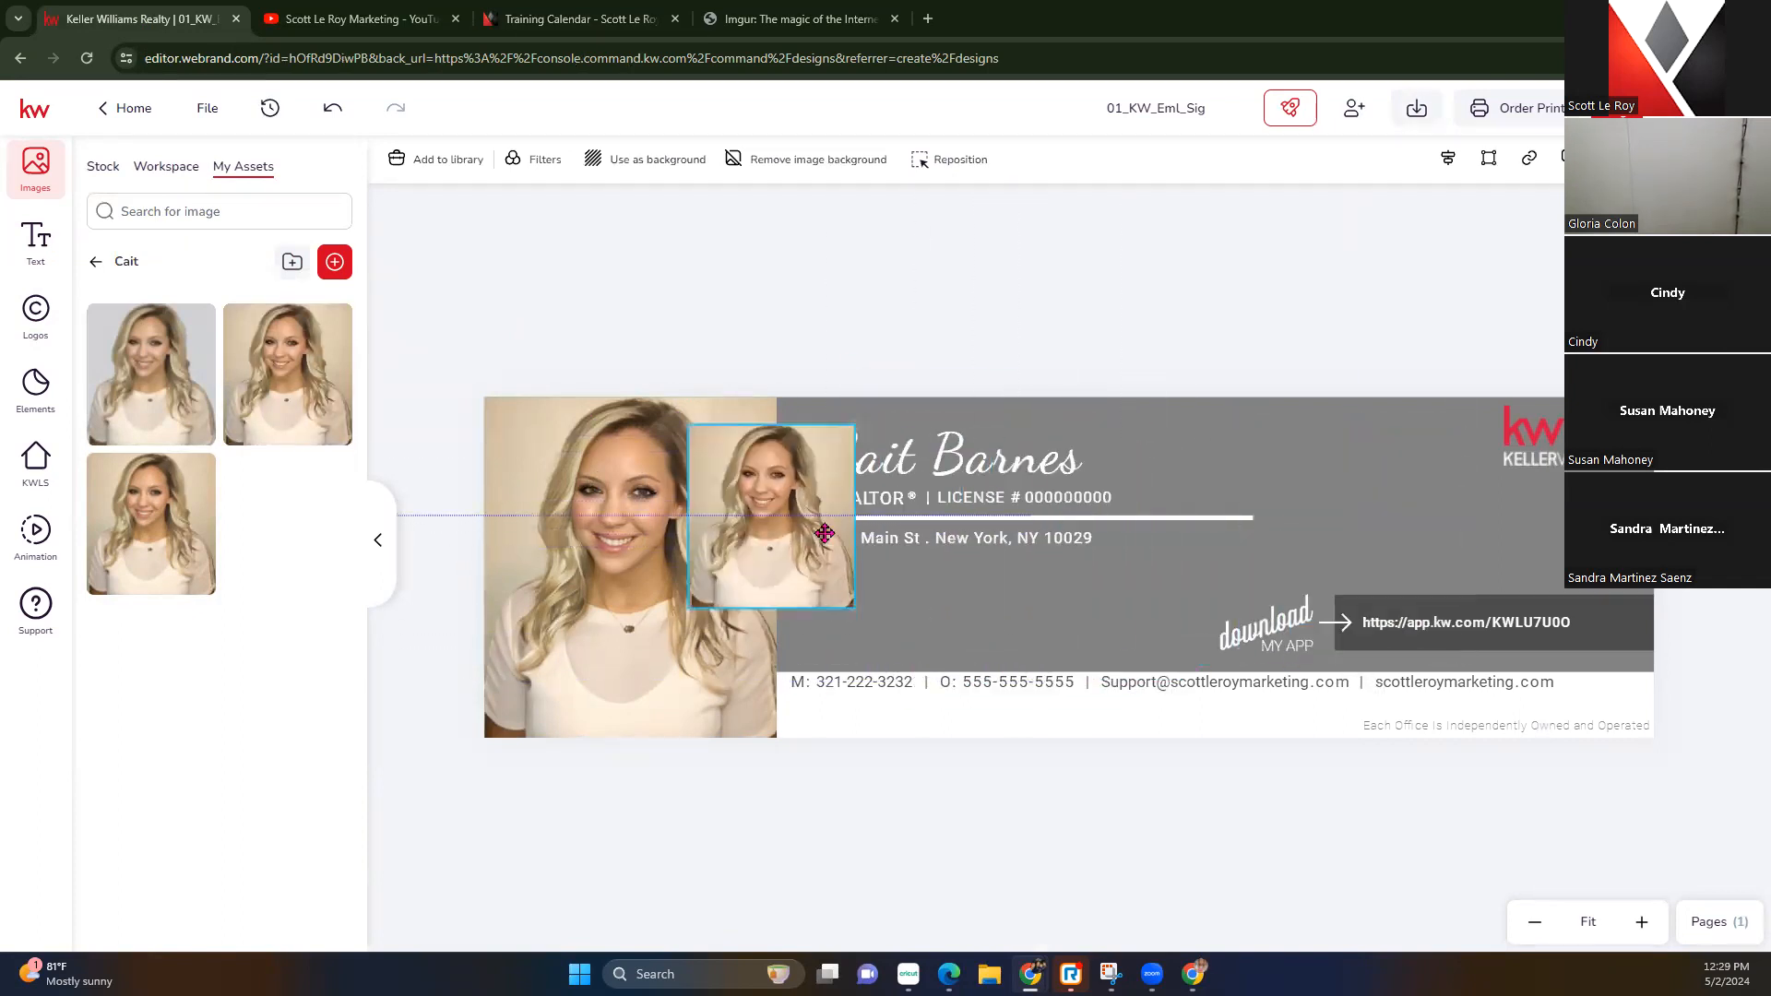
pyautogui.press('Delete')
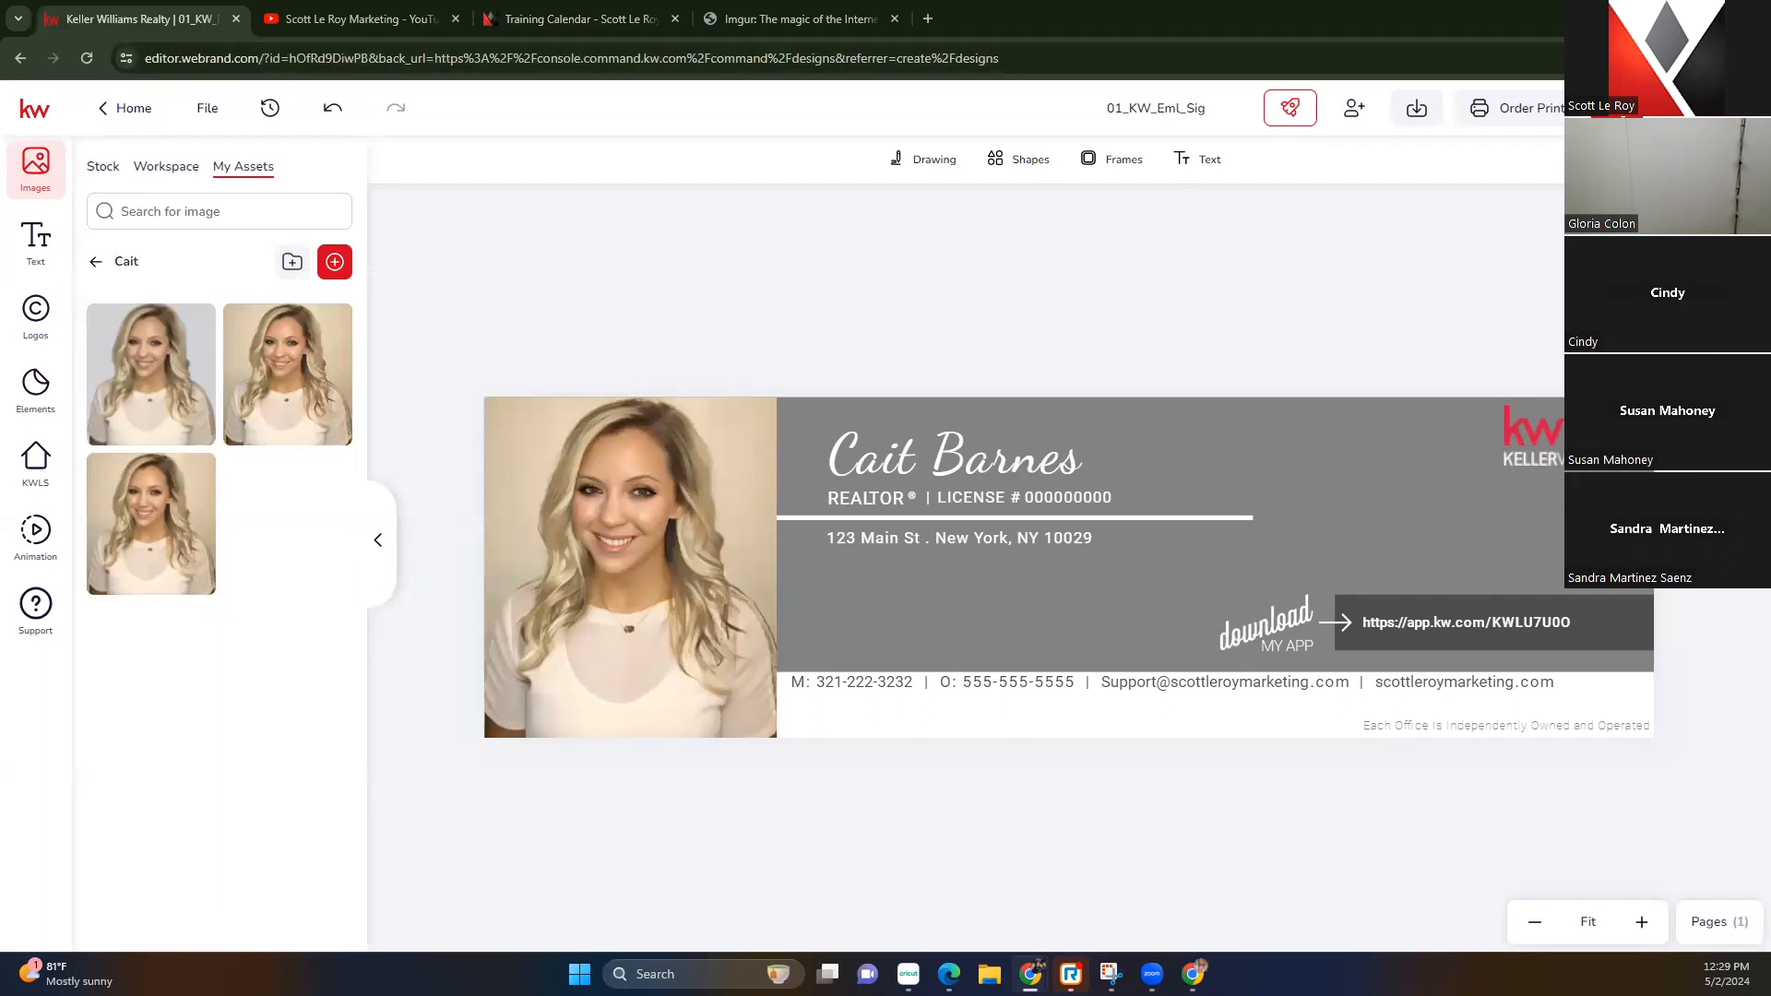
pyautogui.click(126, 109)
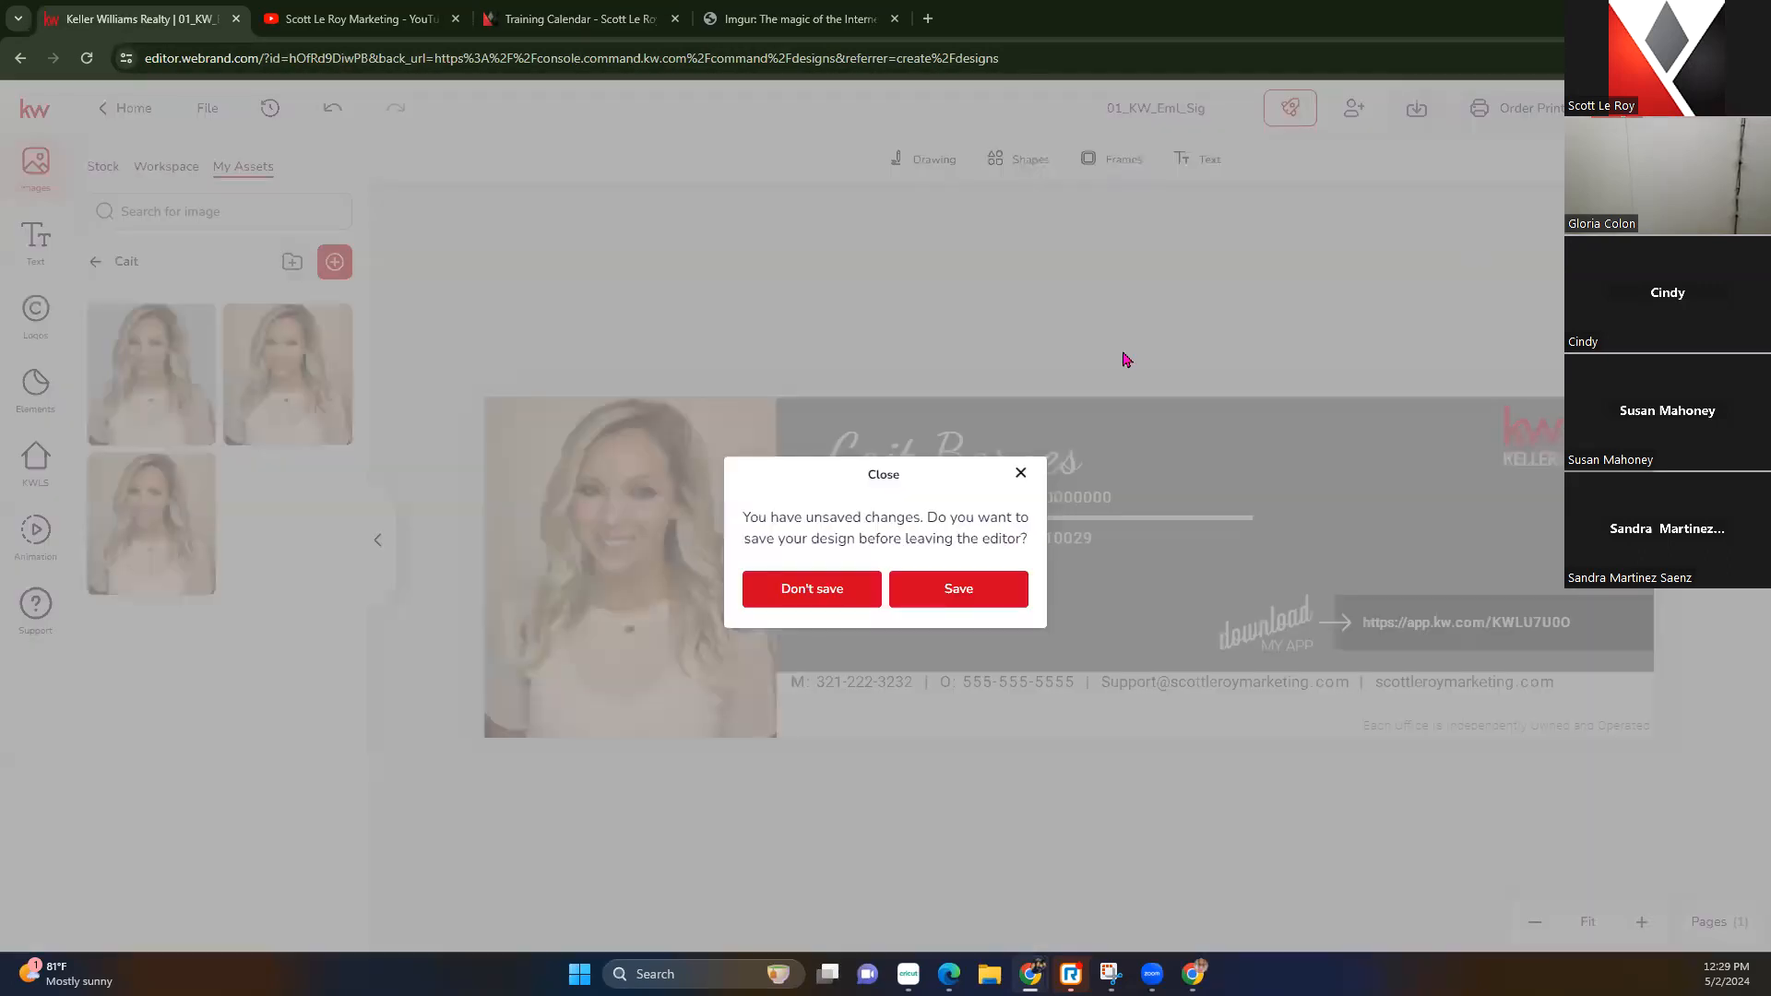
# Save the signature design and go to agent.kw.com/command
pyautogui.click(977, 599)
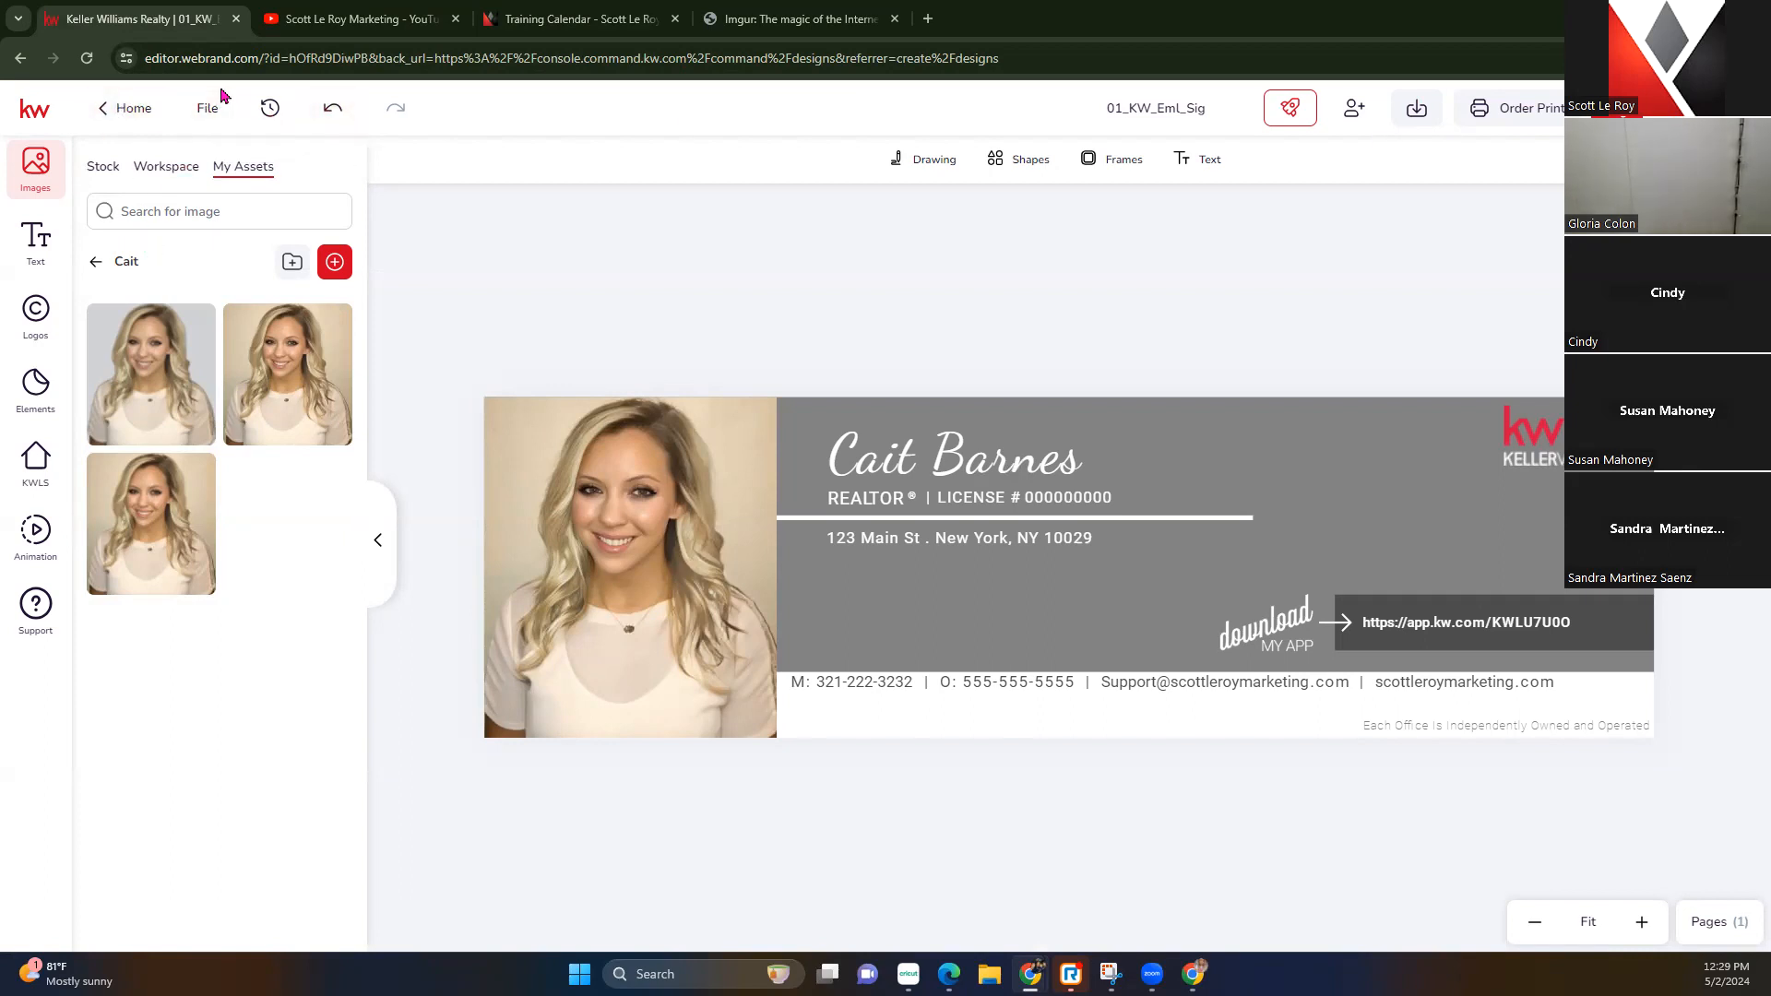
pyautogui.click(236, 59)
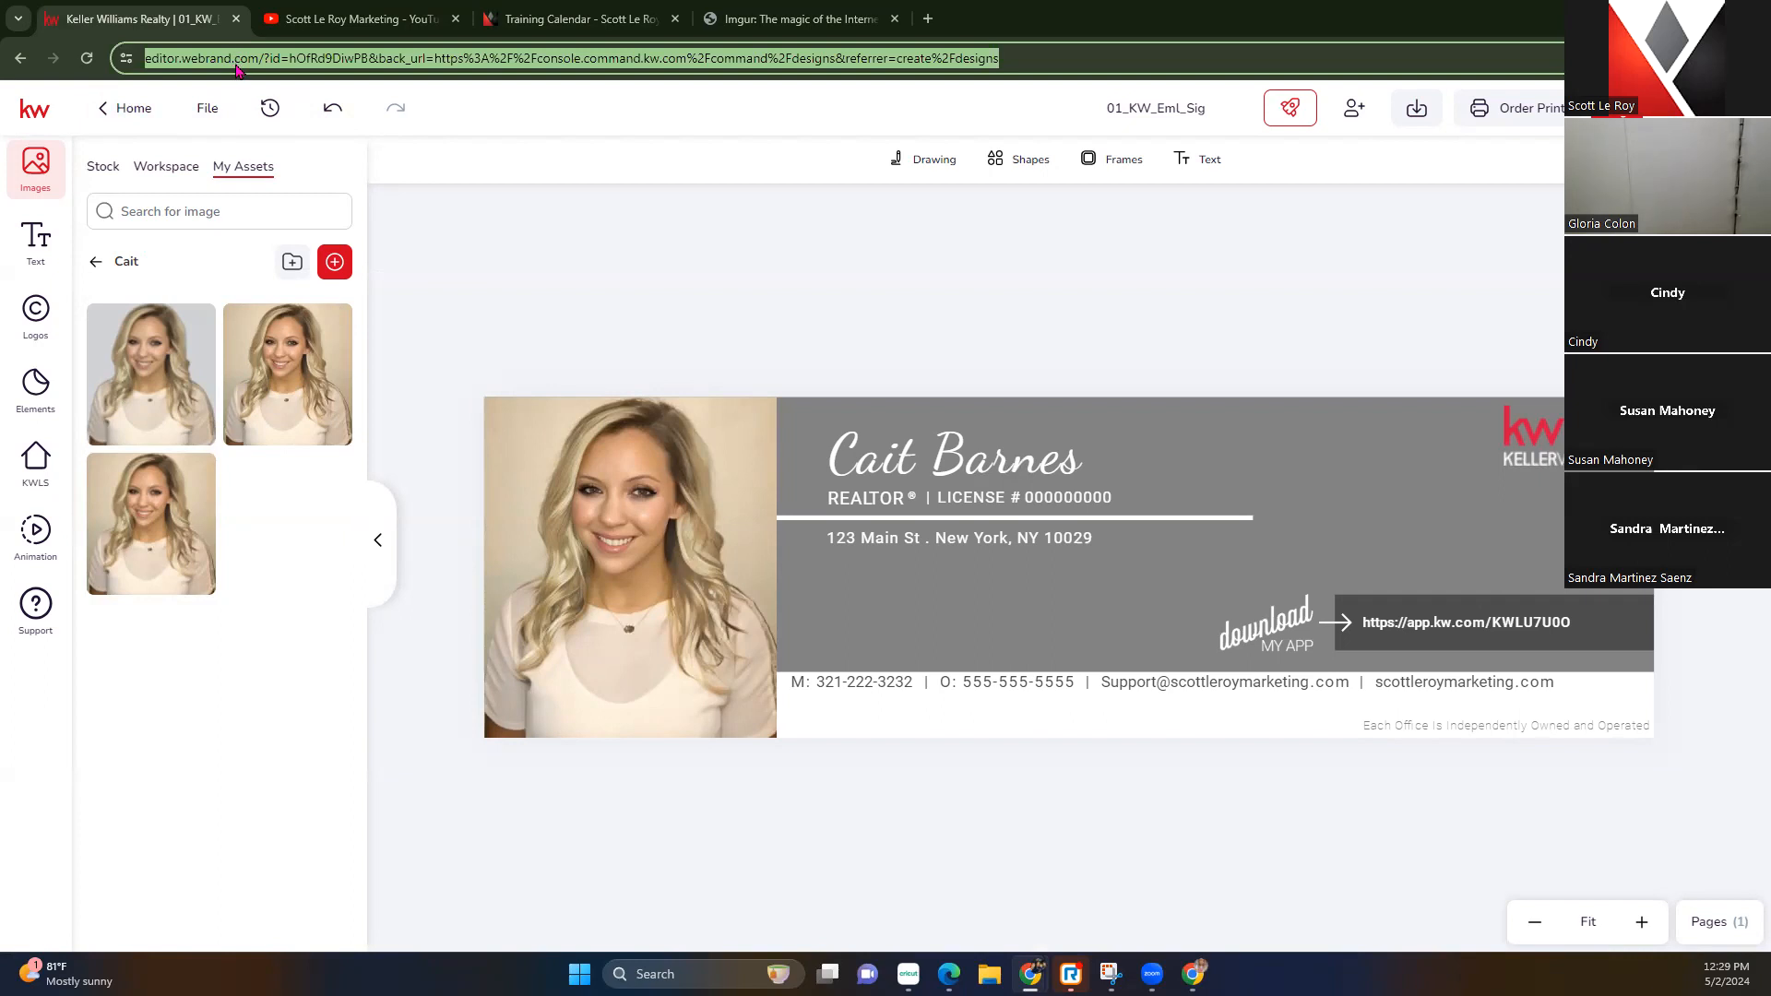
pyautogui.write('age')
pyautogui.press('Return')
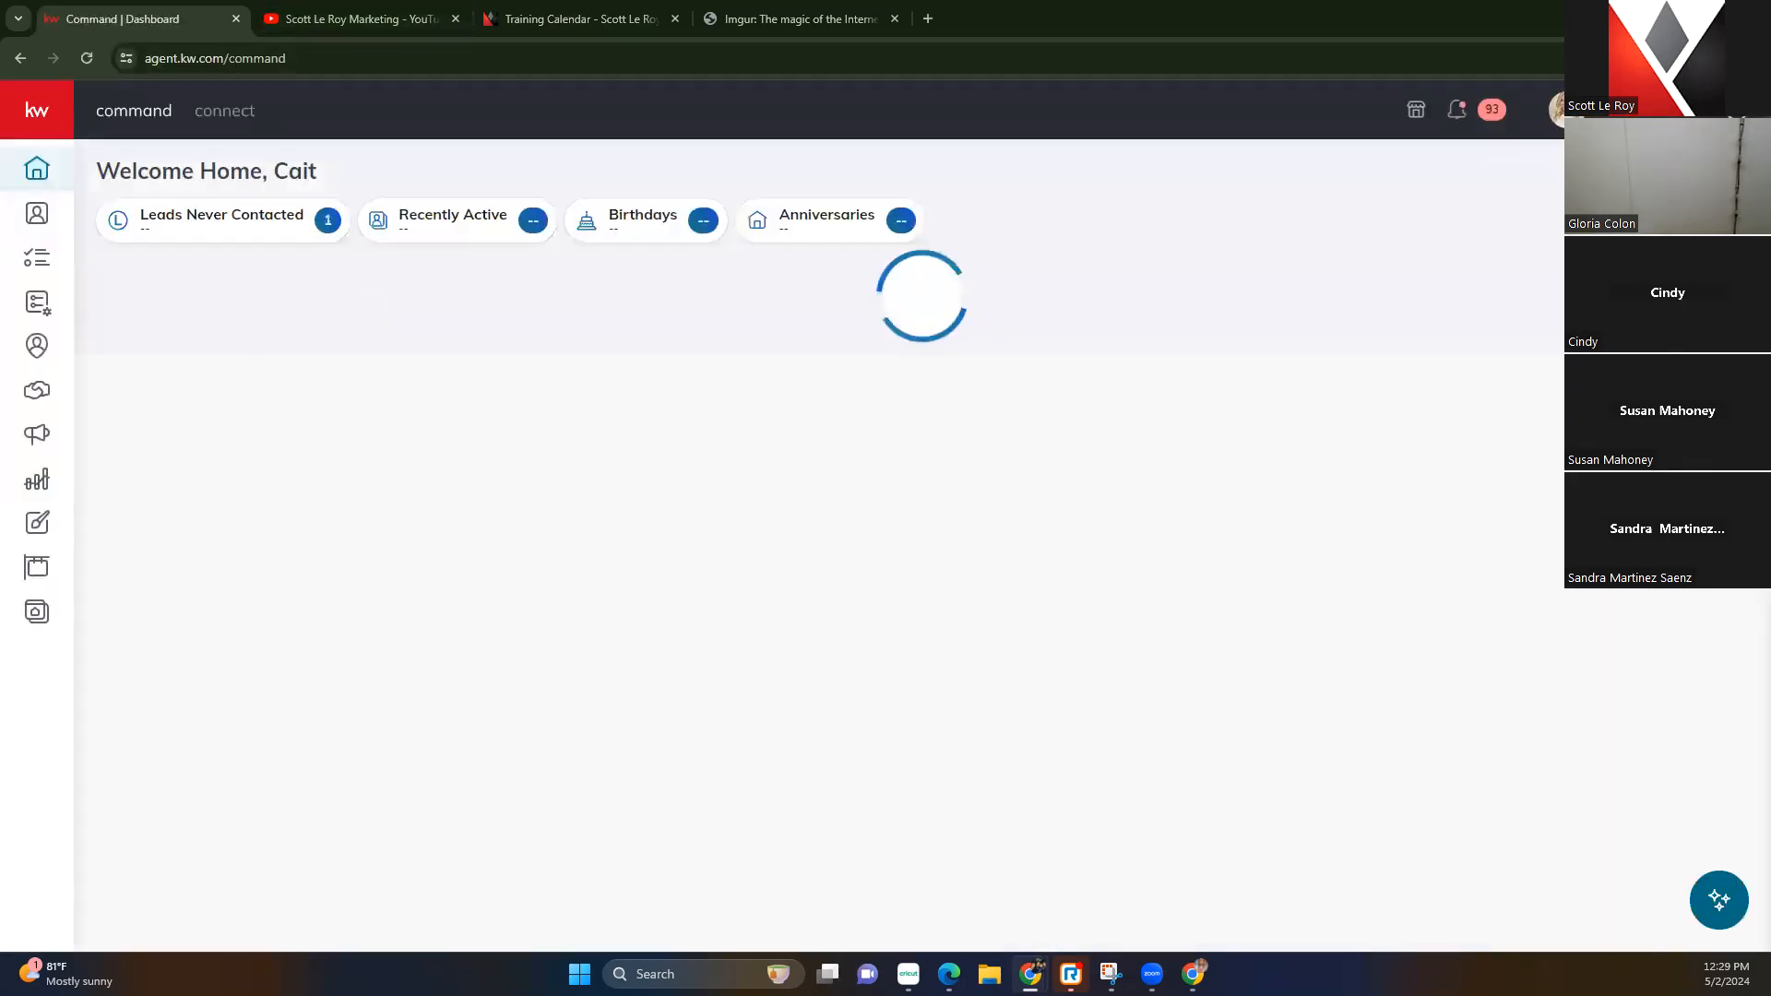
# From saved Designs, check the signature card's options, then create a new design type
pyautogui.click(36, 524)
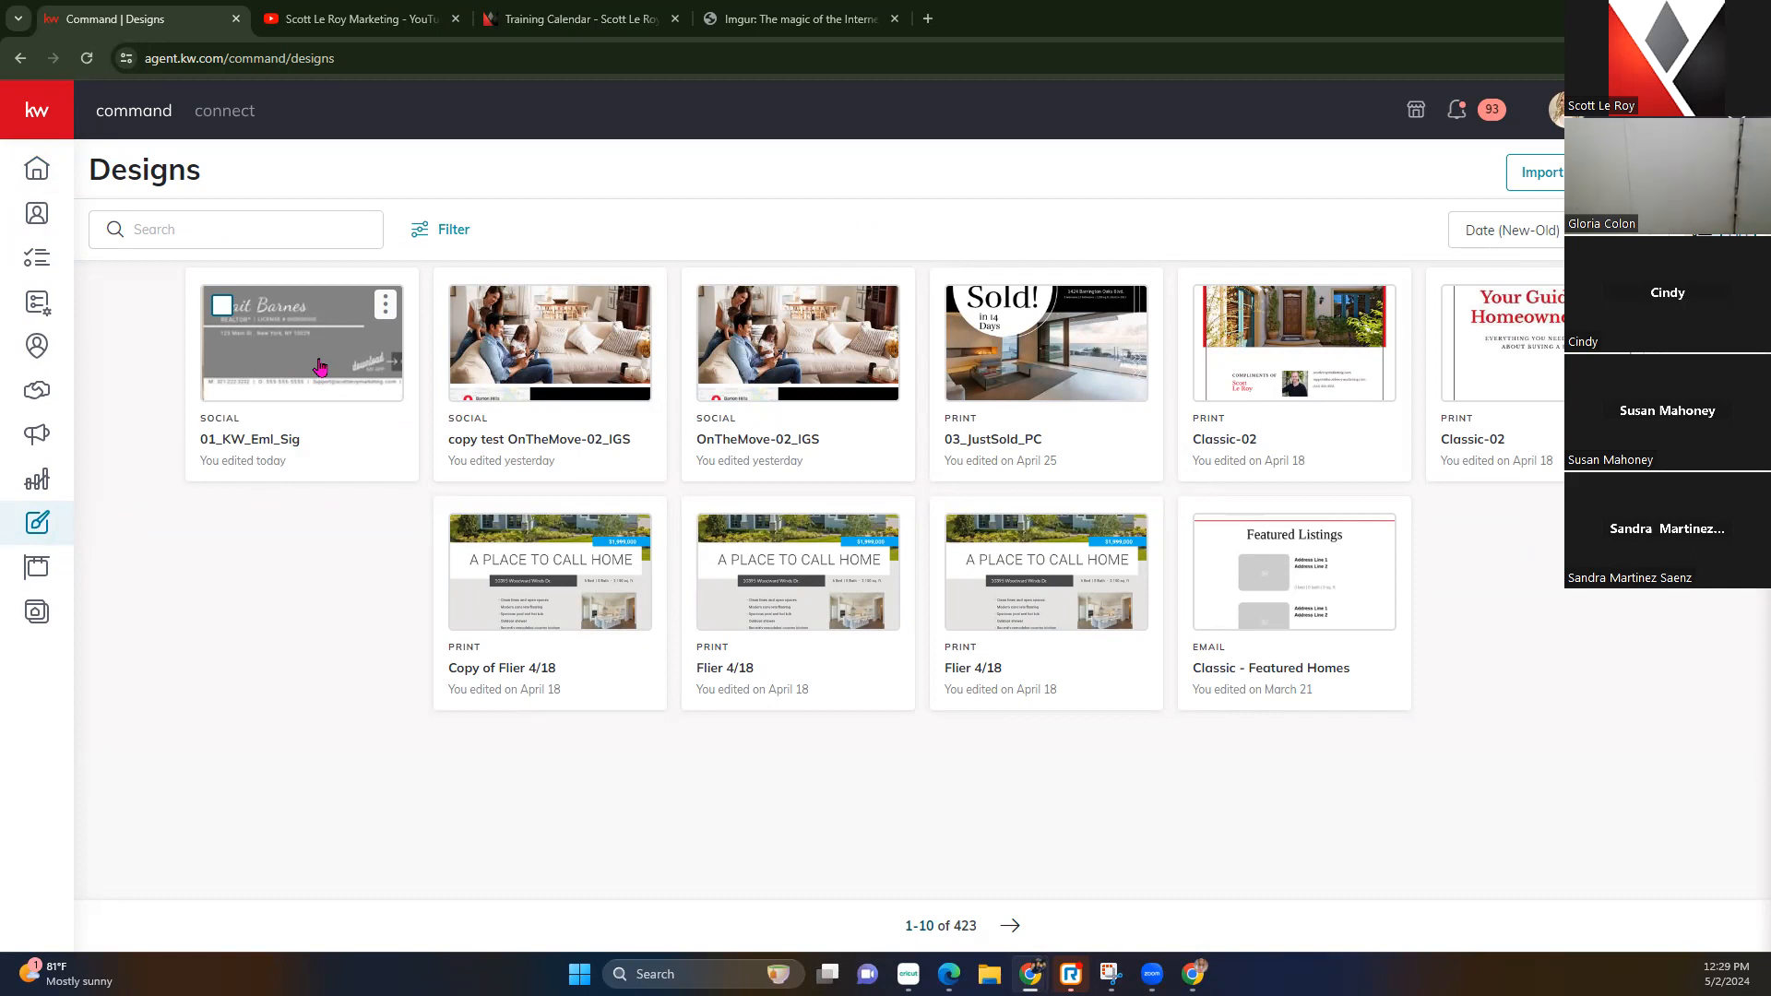
pyautogui.click(385, 306)
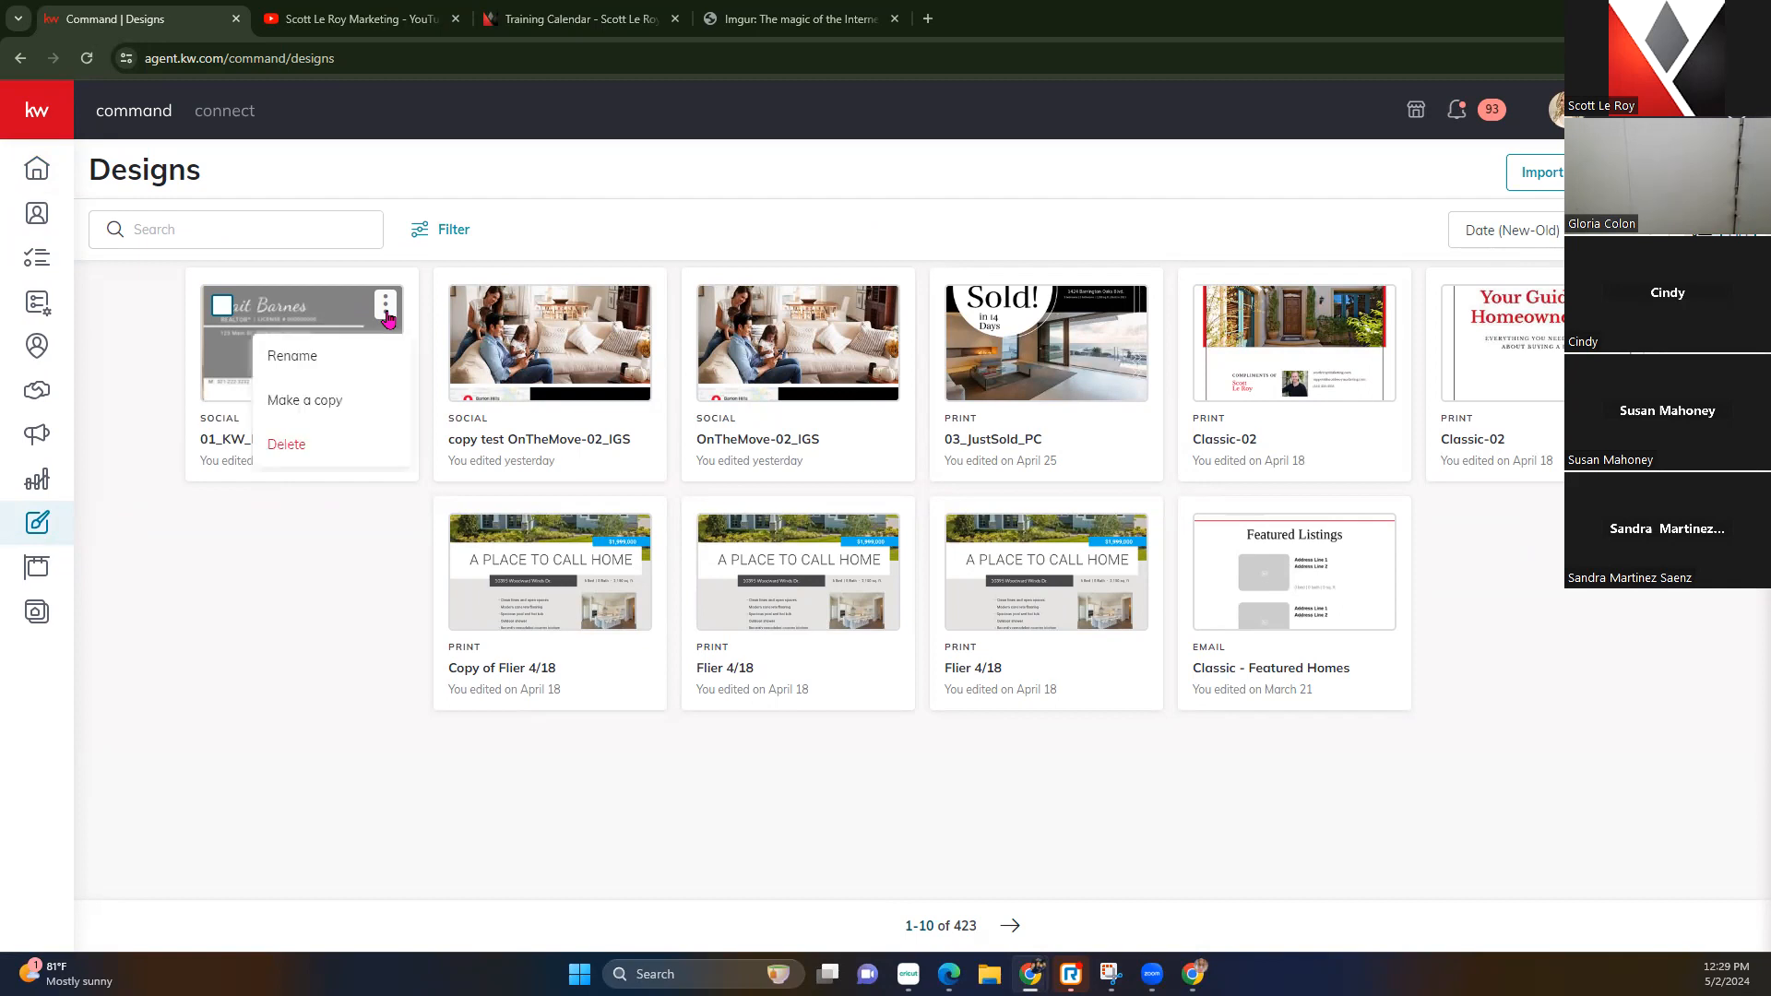
pyautogui.click(309, 591)
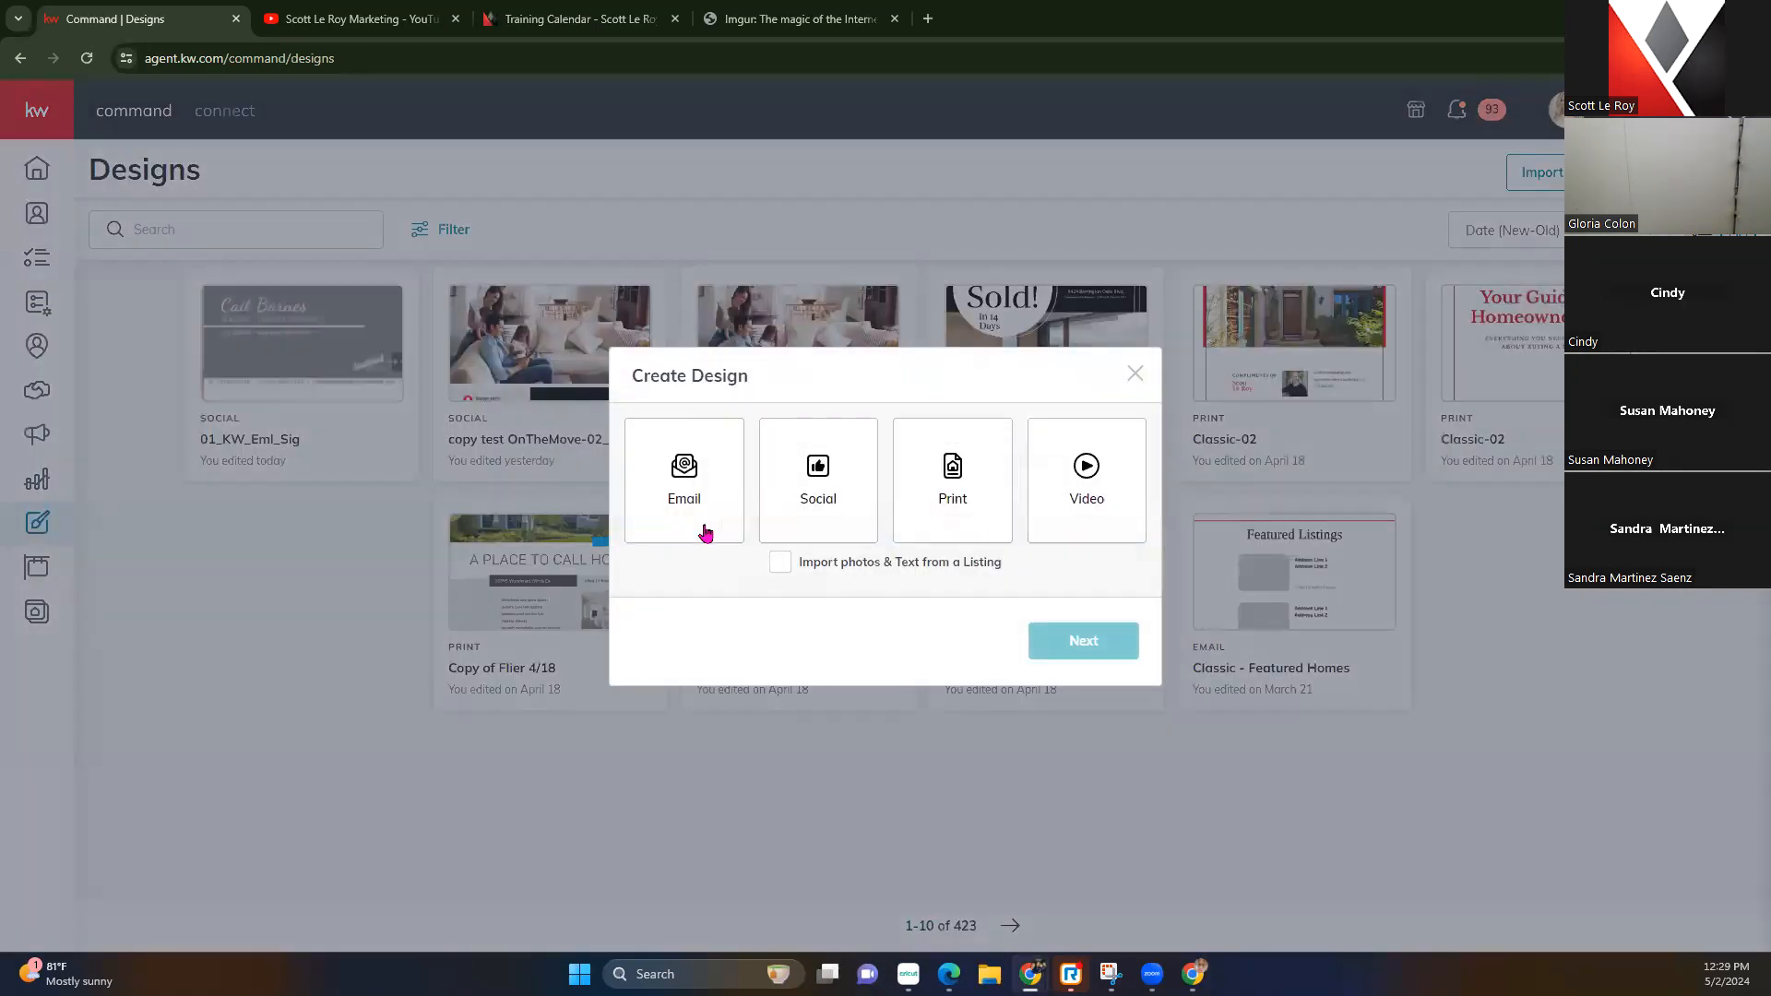
pyautogui.click(849, 502)
pyautogui.click(1048, 655)
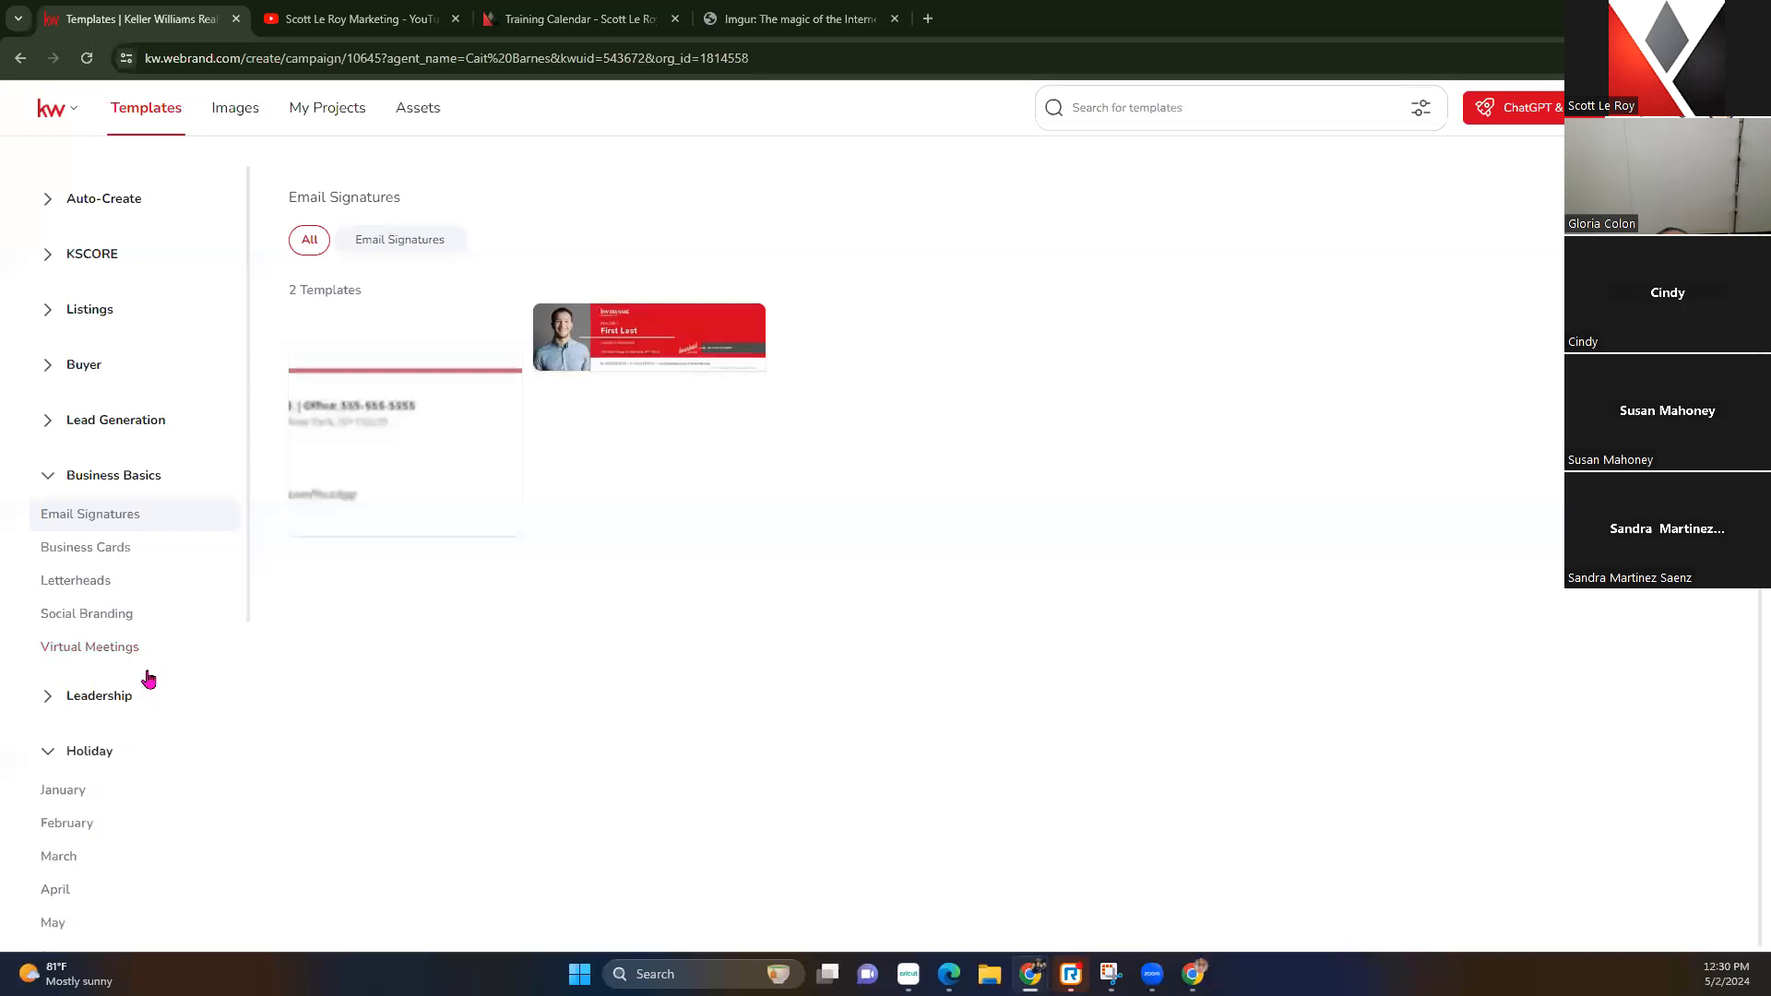
# Collapse Business Basics and open the May holiday templates
pyautogui.click(49, 481)
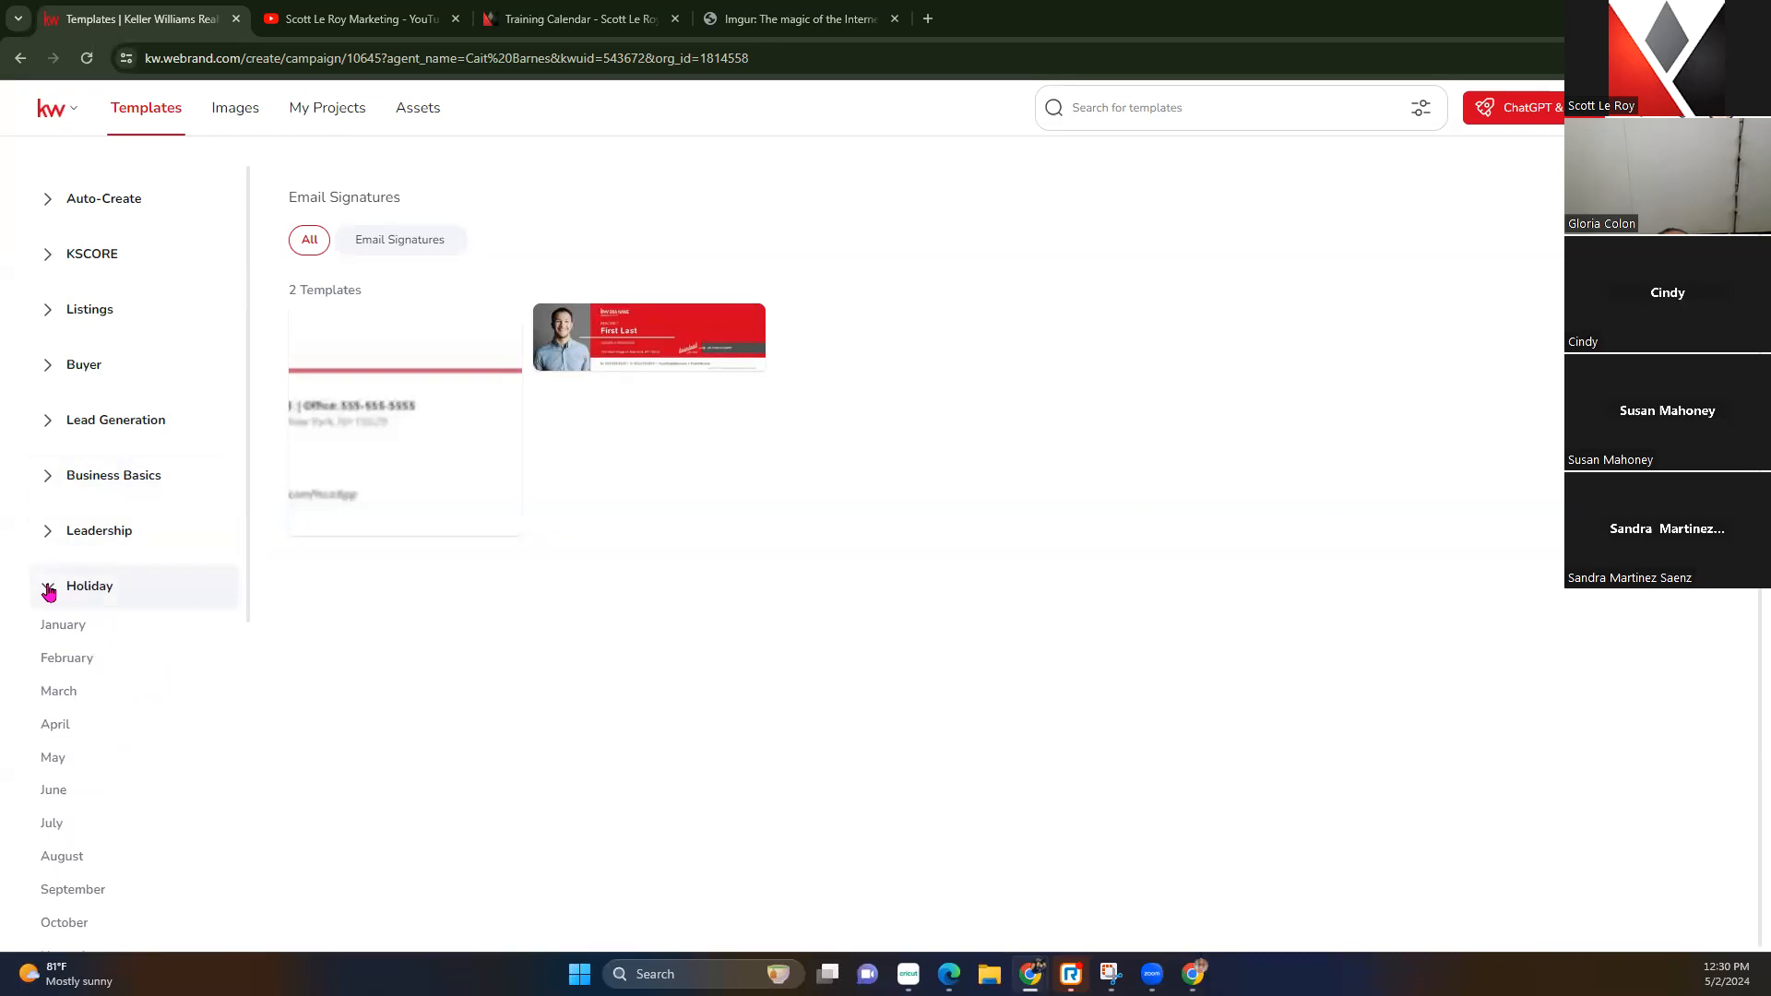
pyautogui.click(55, 764)
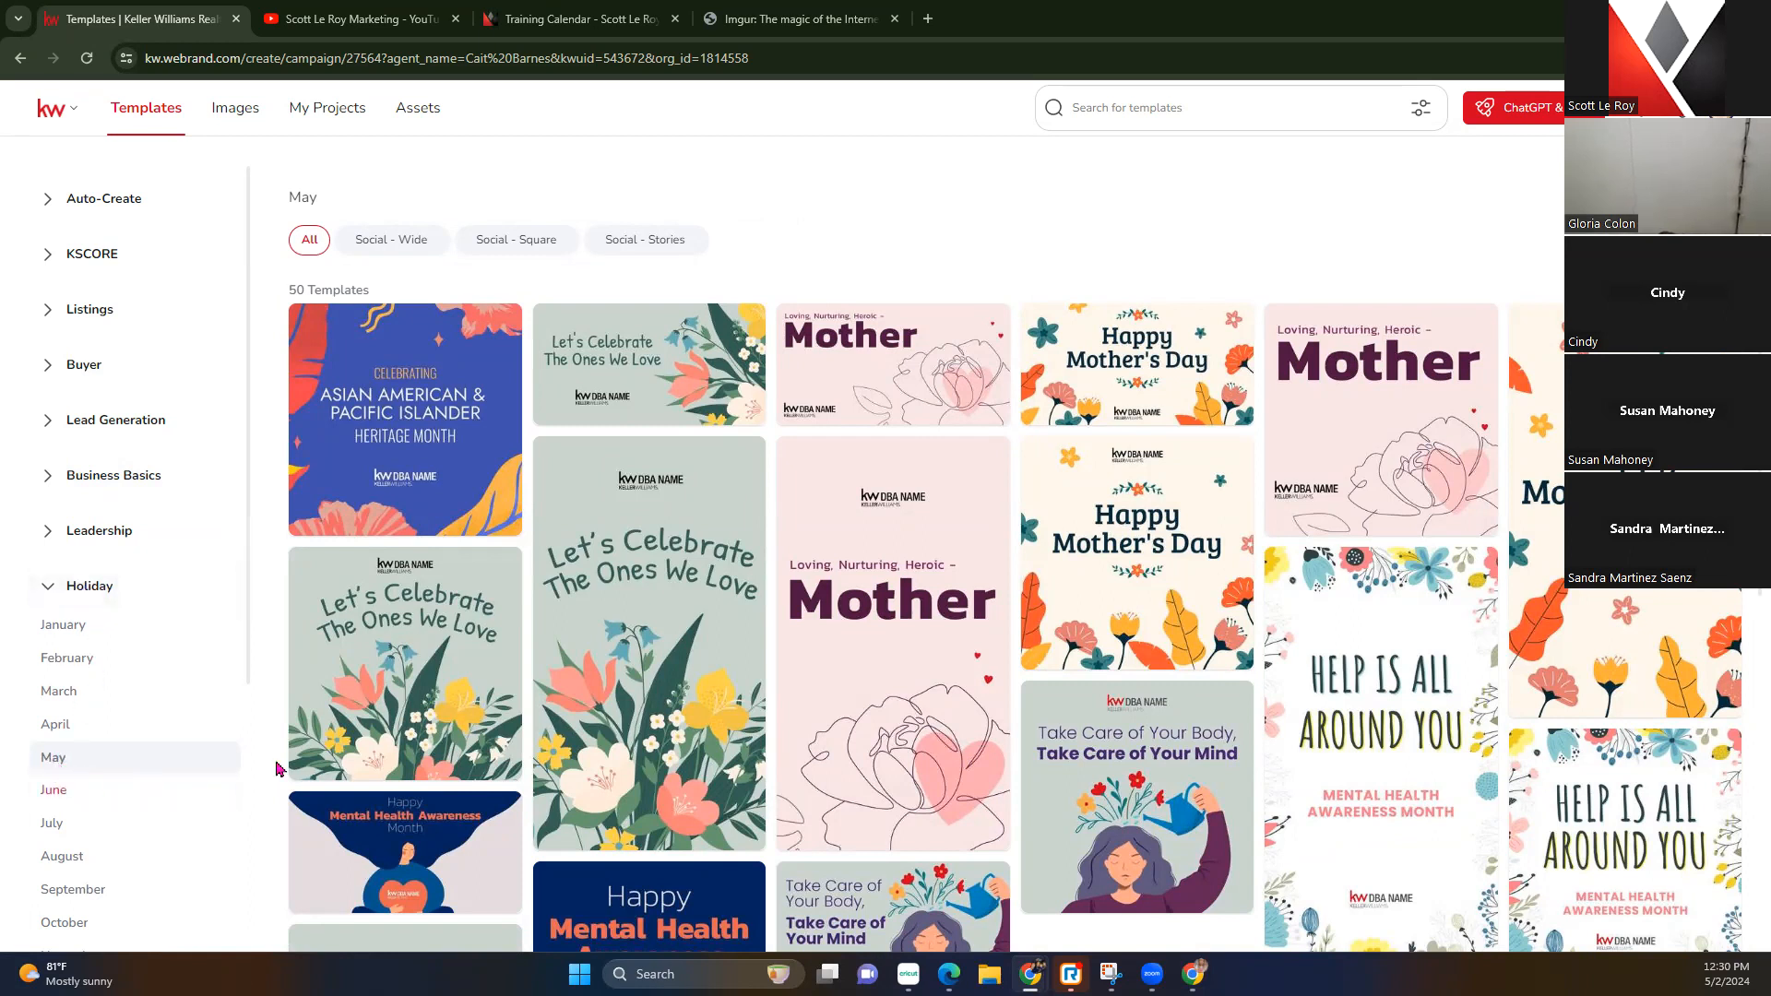
pyautogui.scroll(-2, 1138, 553)
pyautogui.scroll(-6, 1138, 532)
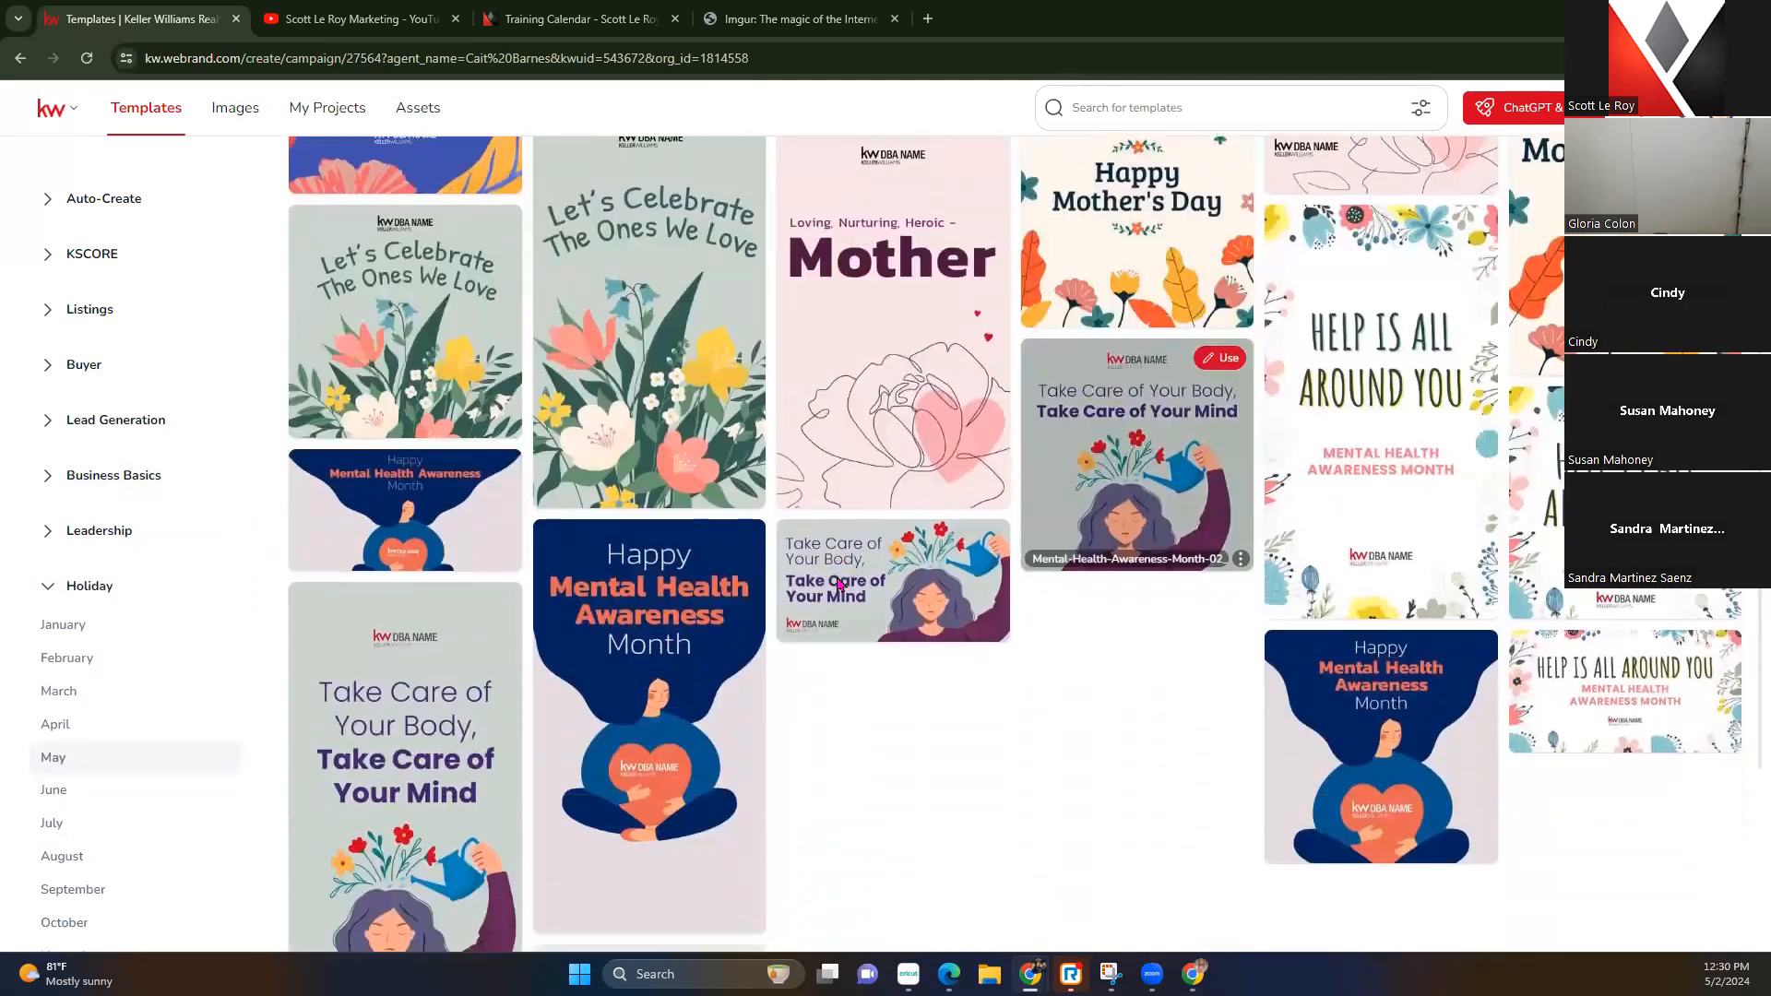
pyautogui.scroll(-5, 842, 582)
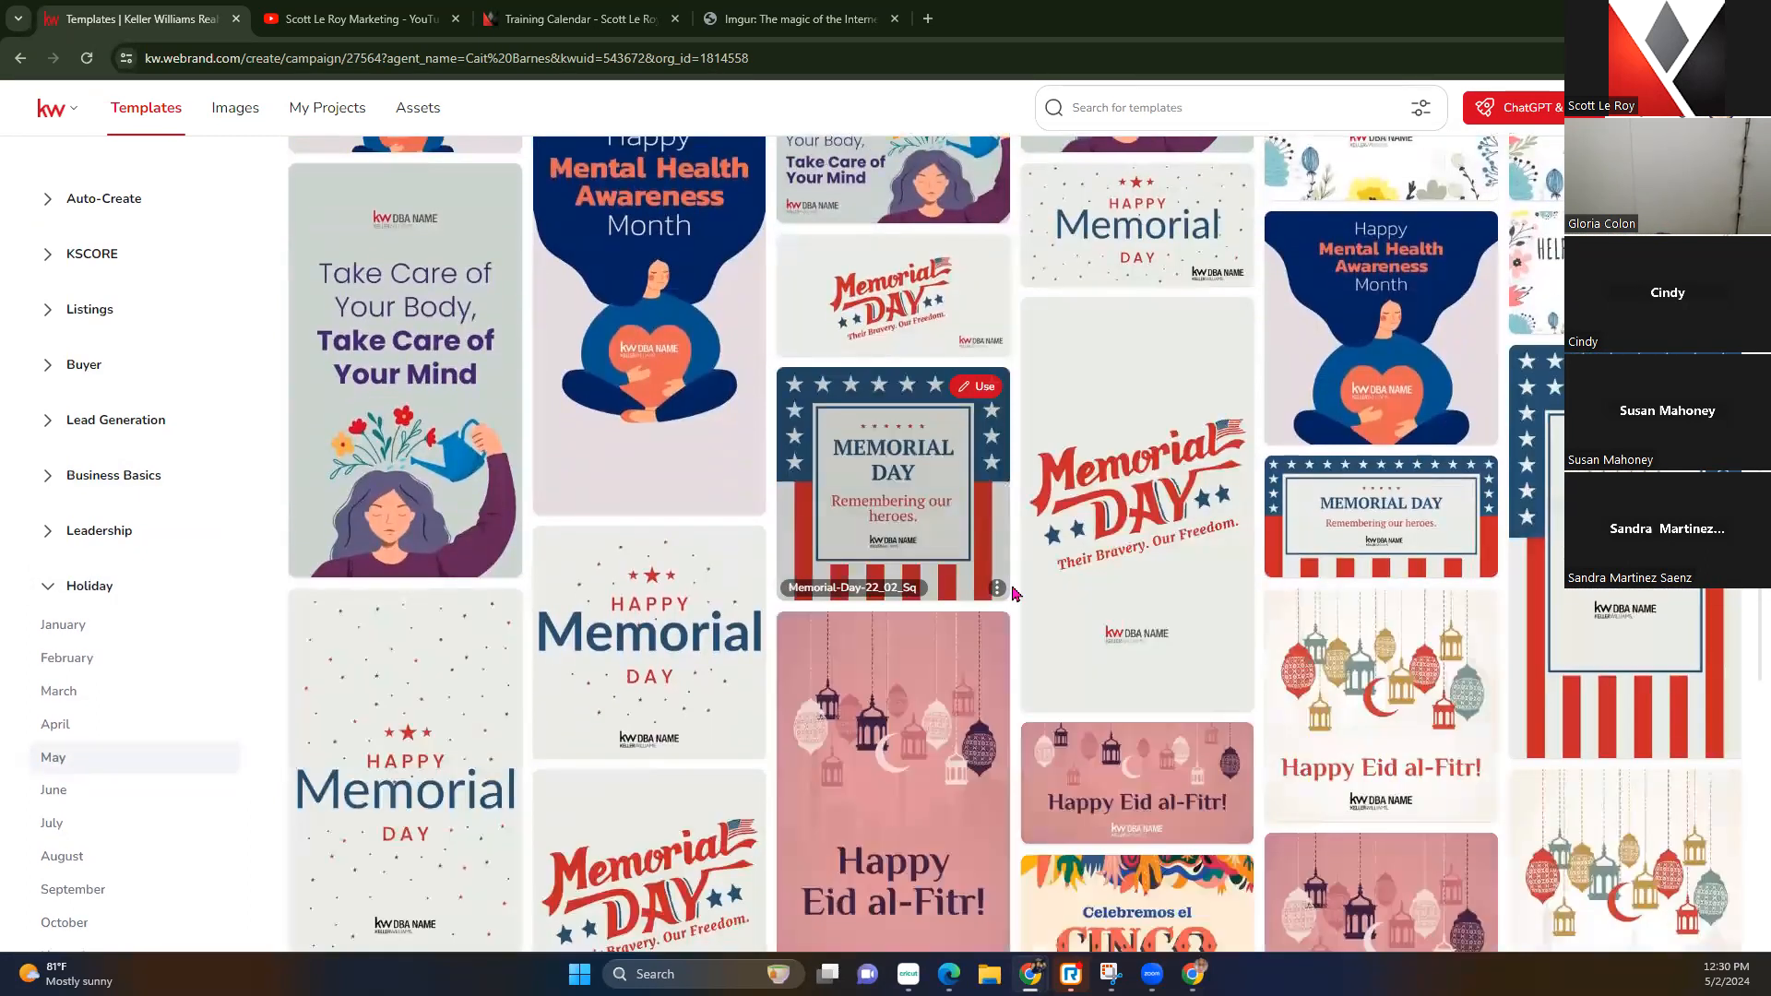
pyautogui.scroll(-2, 1015, 593)
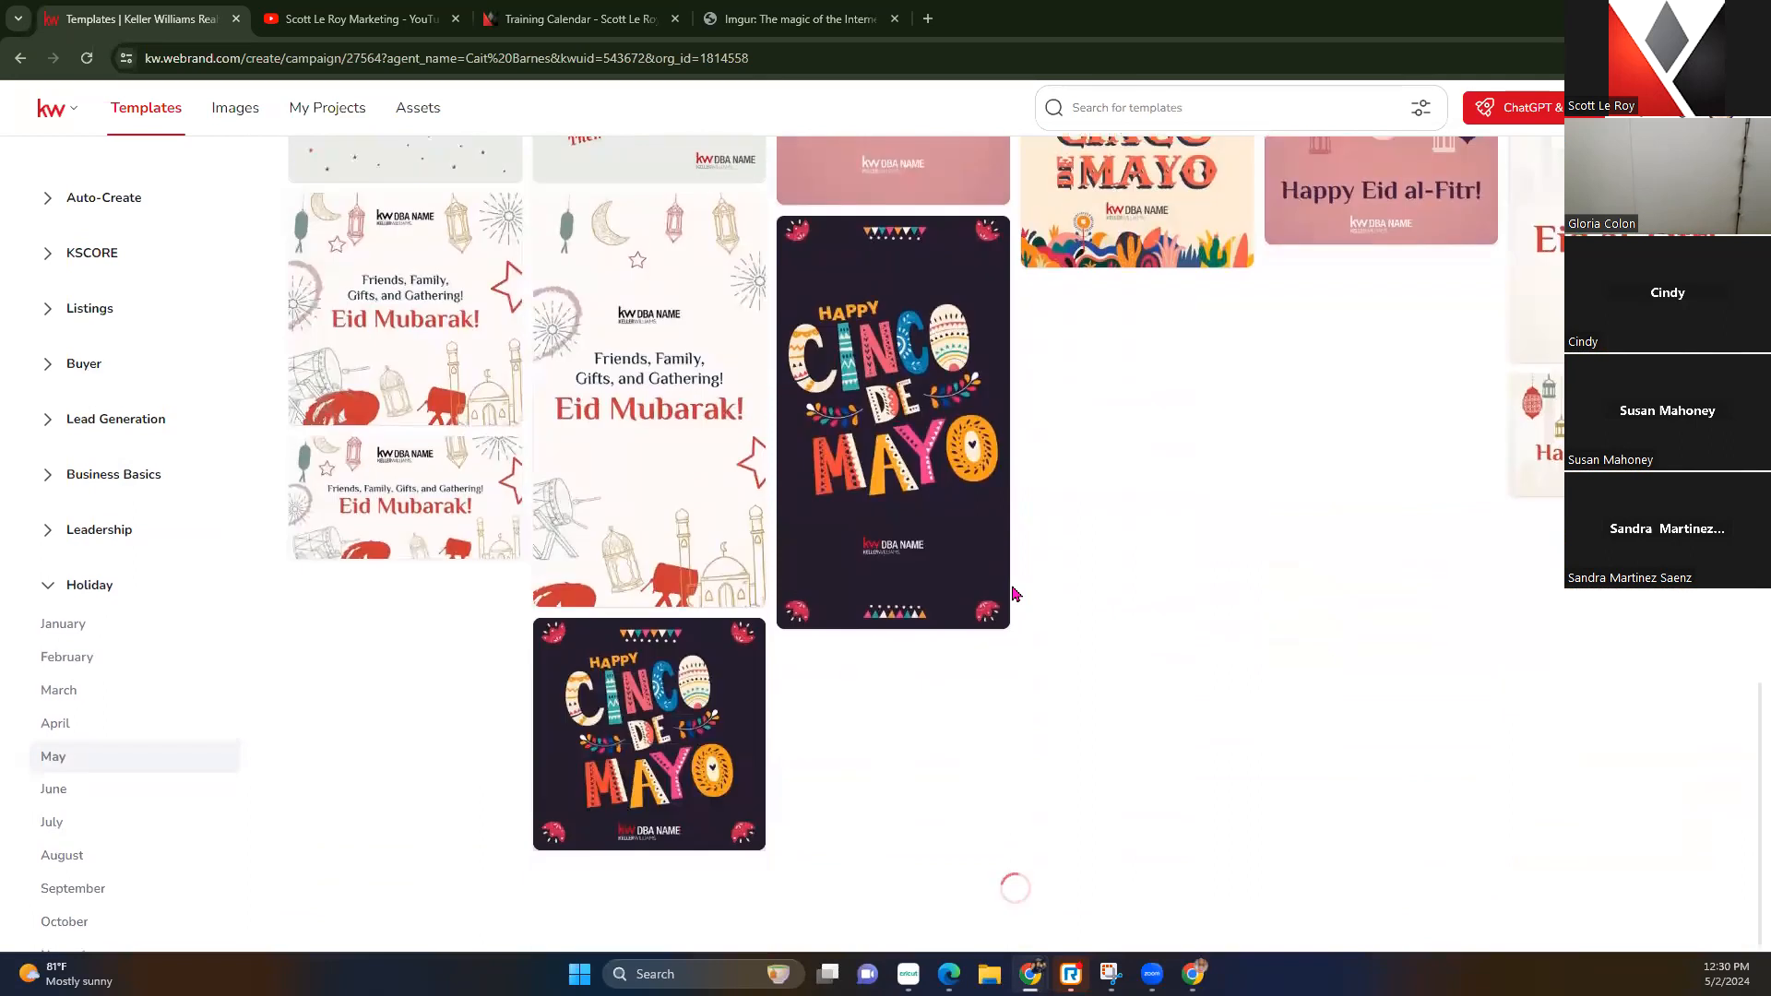
pyautogui.scroll(-6, 1014, 593)
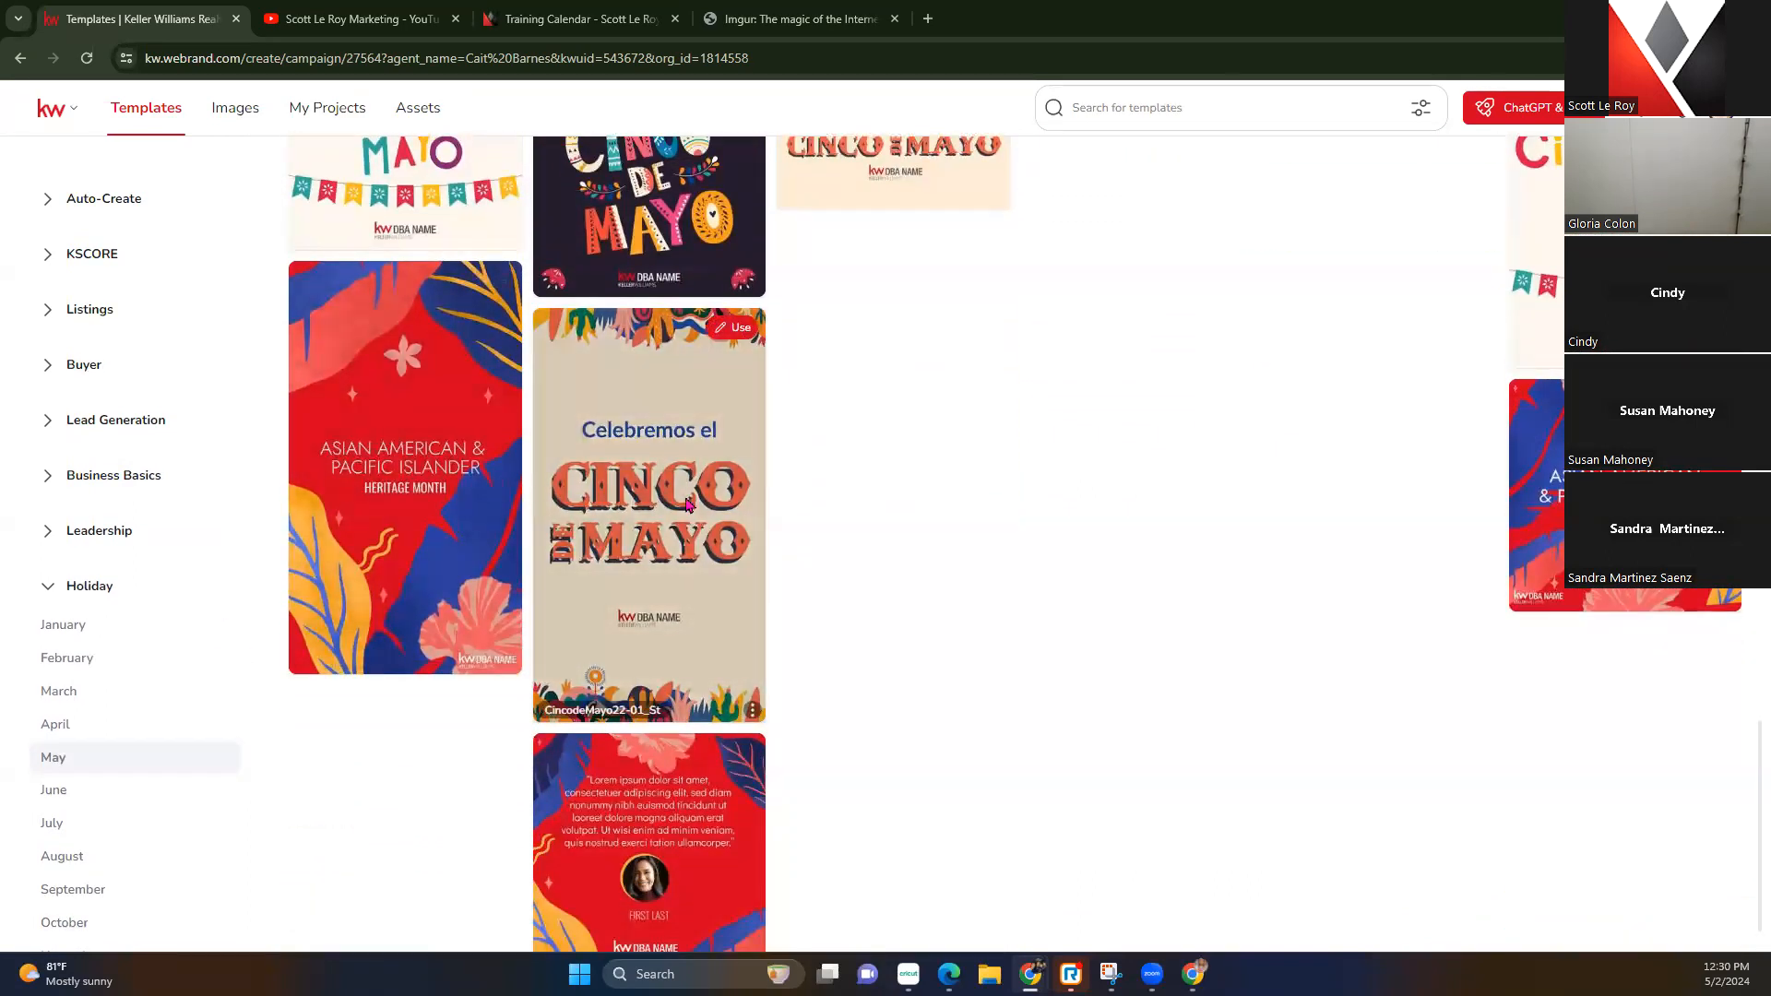
pyautogui.scroll(-1, 687, 520)
pyautogui.scroll(10, 687, 520)
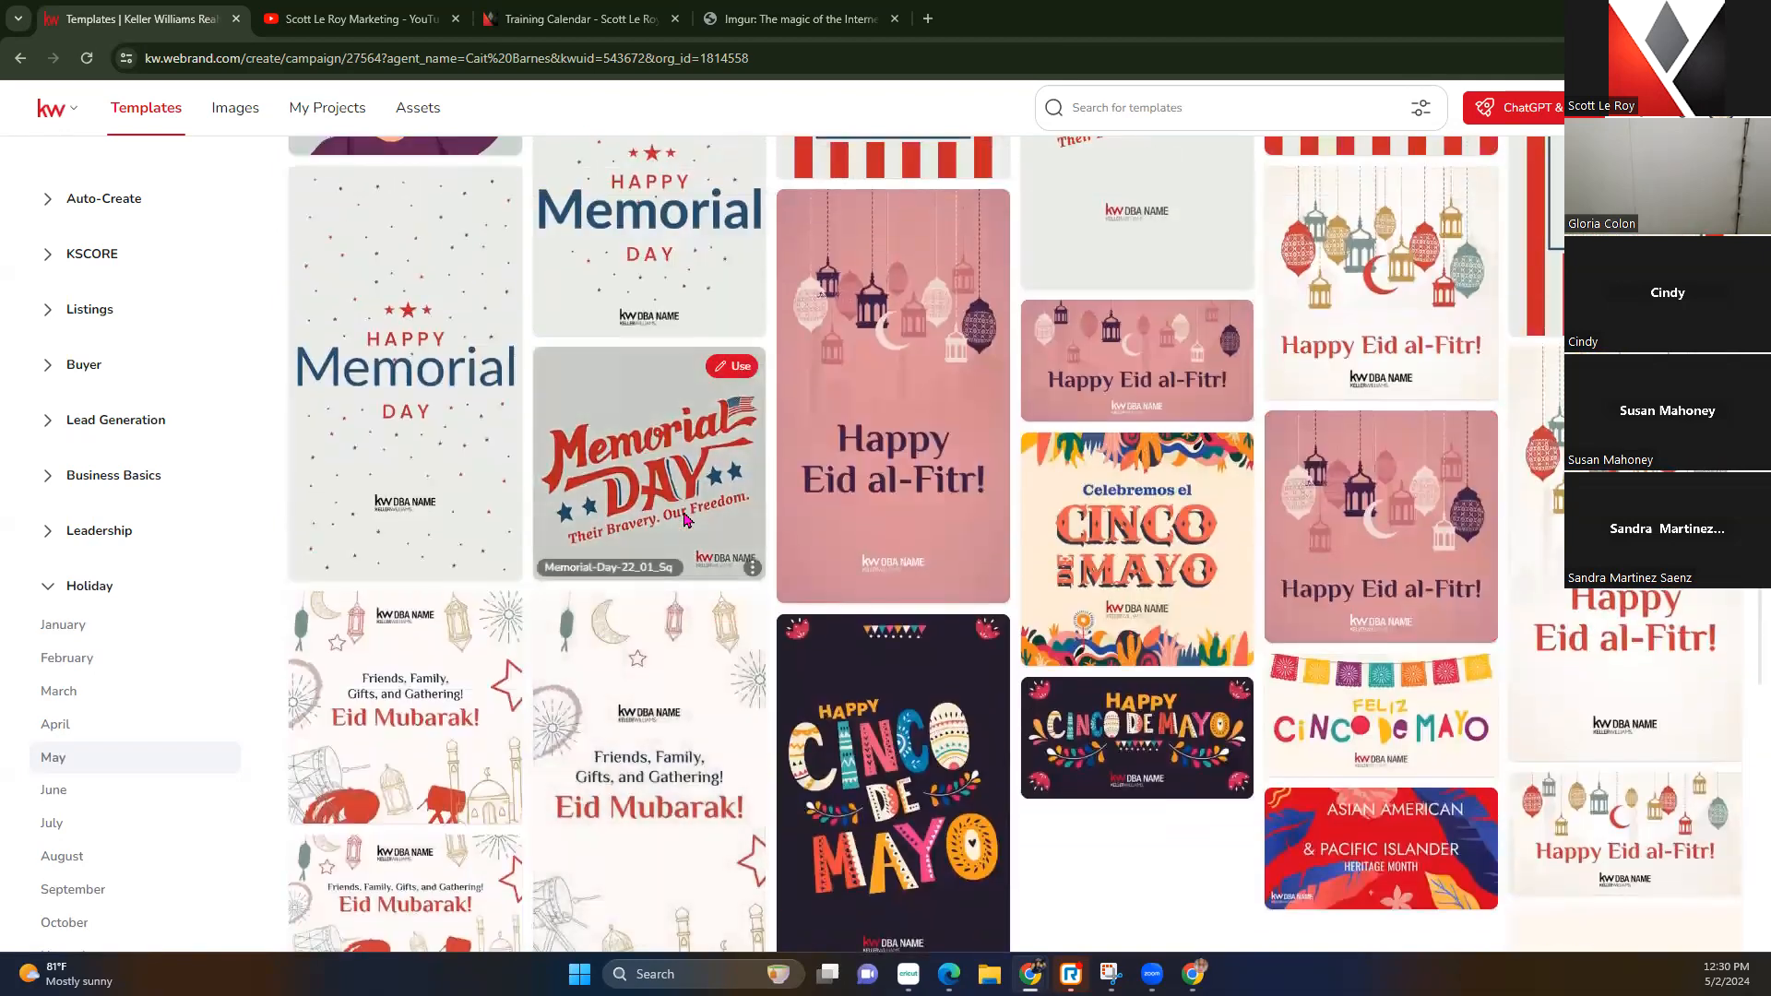
pyautogui.scroll(4, 863, 630)
pyautogui.scroll(5, 863, 630)
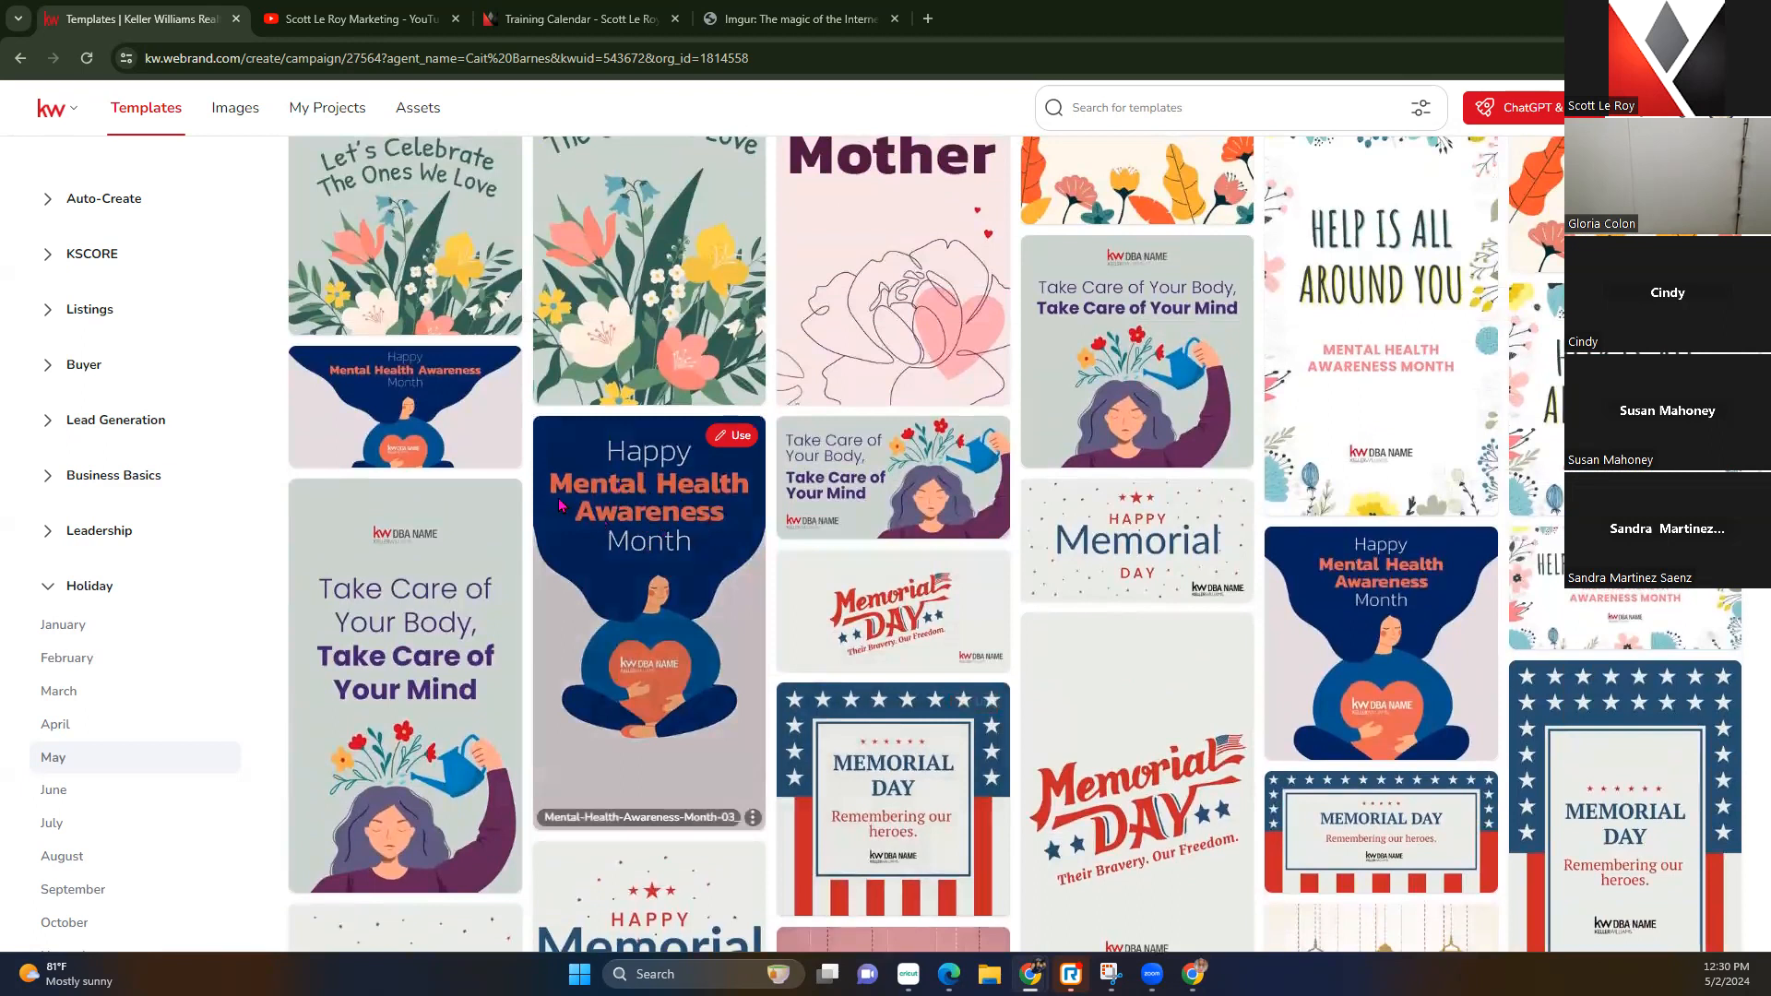
pyautogui.scroll(4, 698, 538)
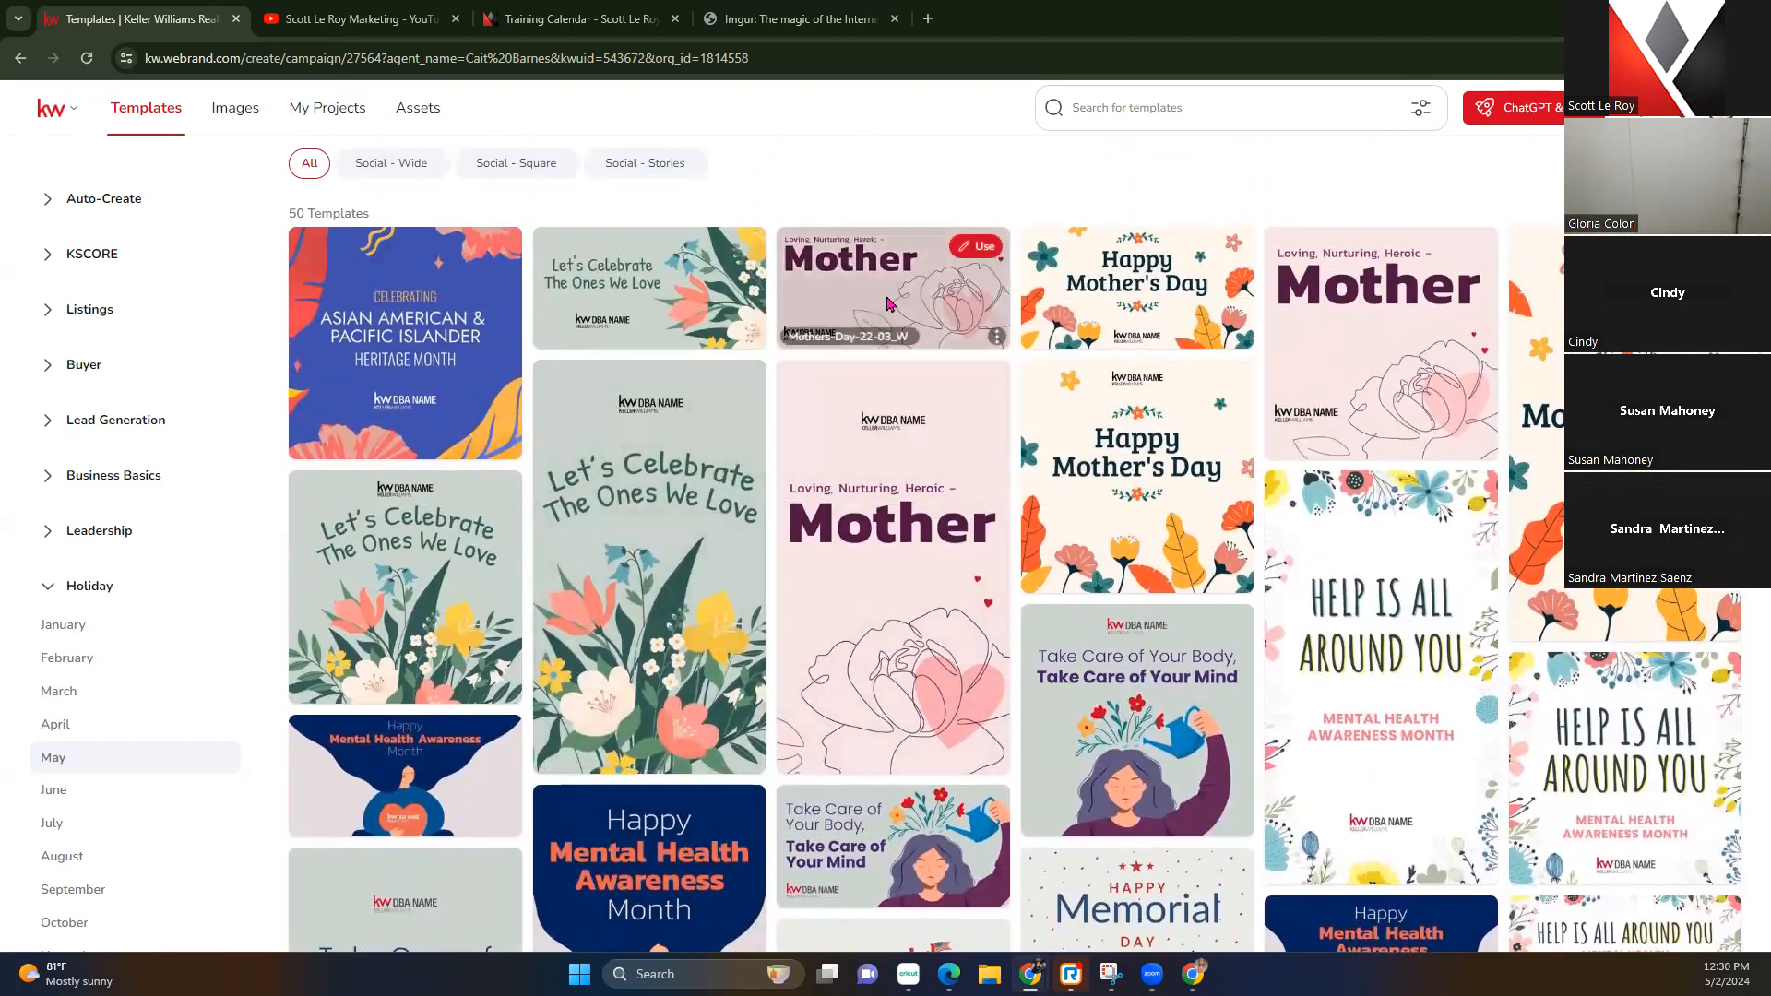
pyautogui.scroll(-9, 1190, 443)
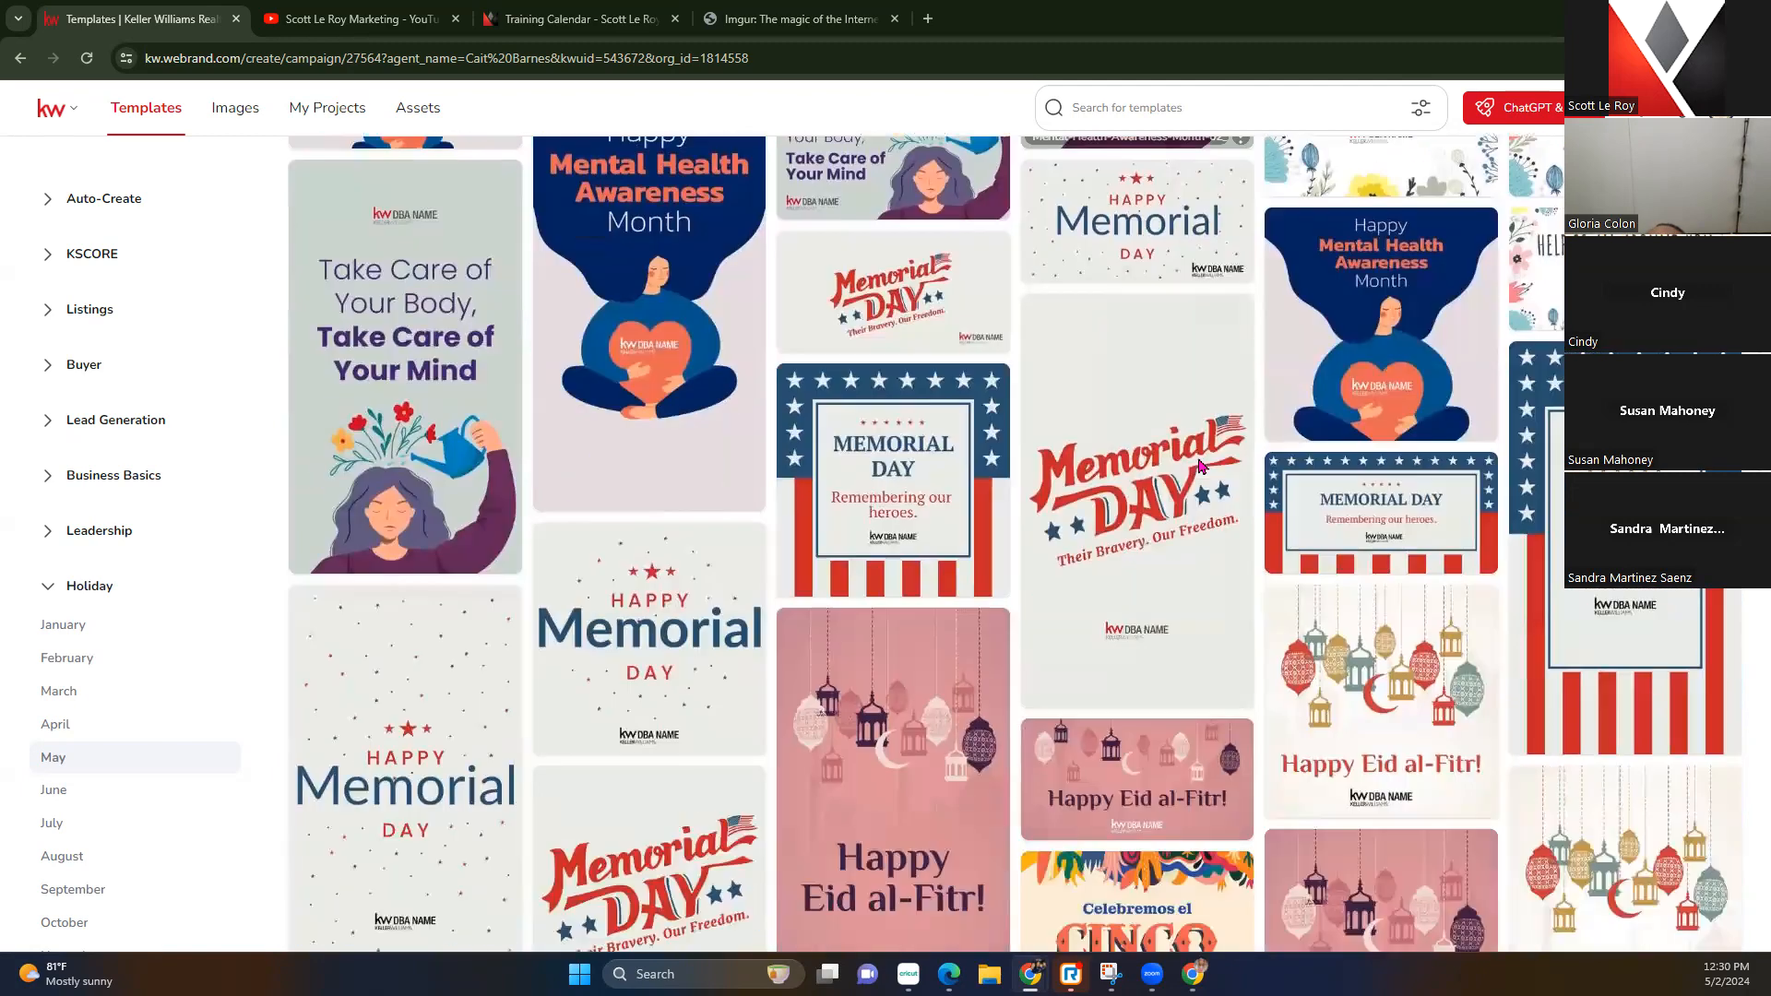
pyautogui.scroll(-5, 1199, 466)
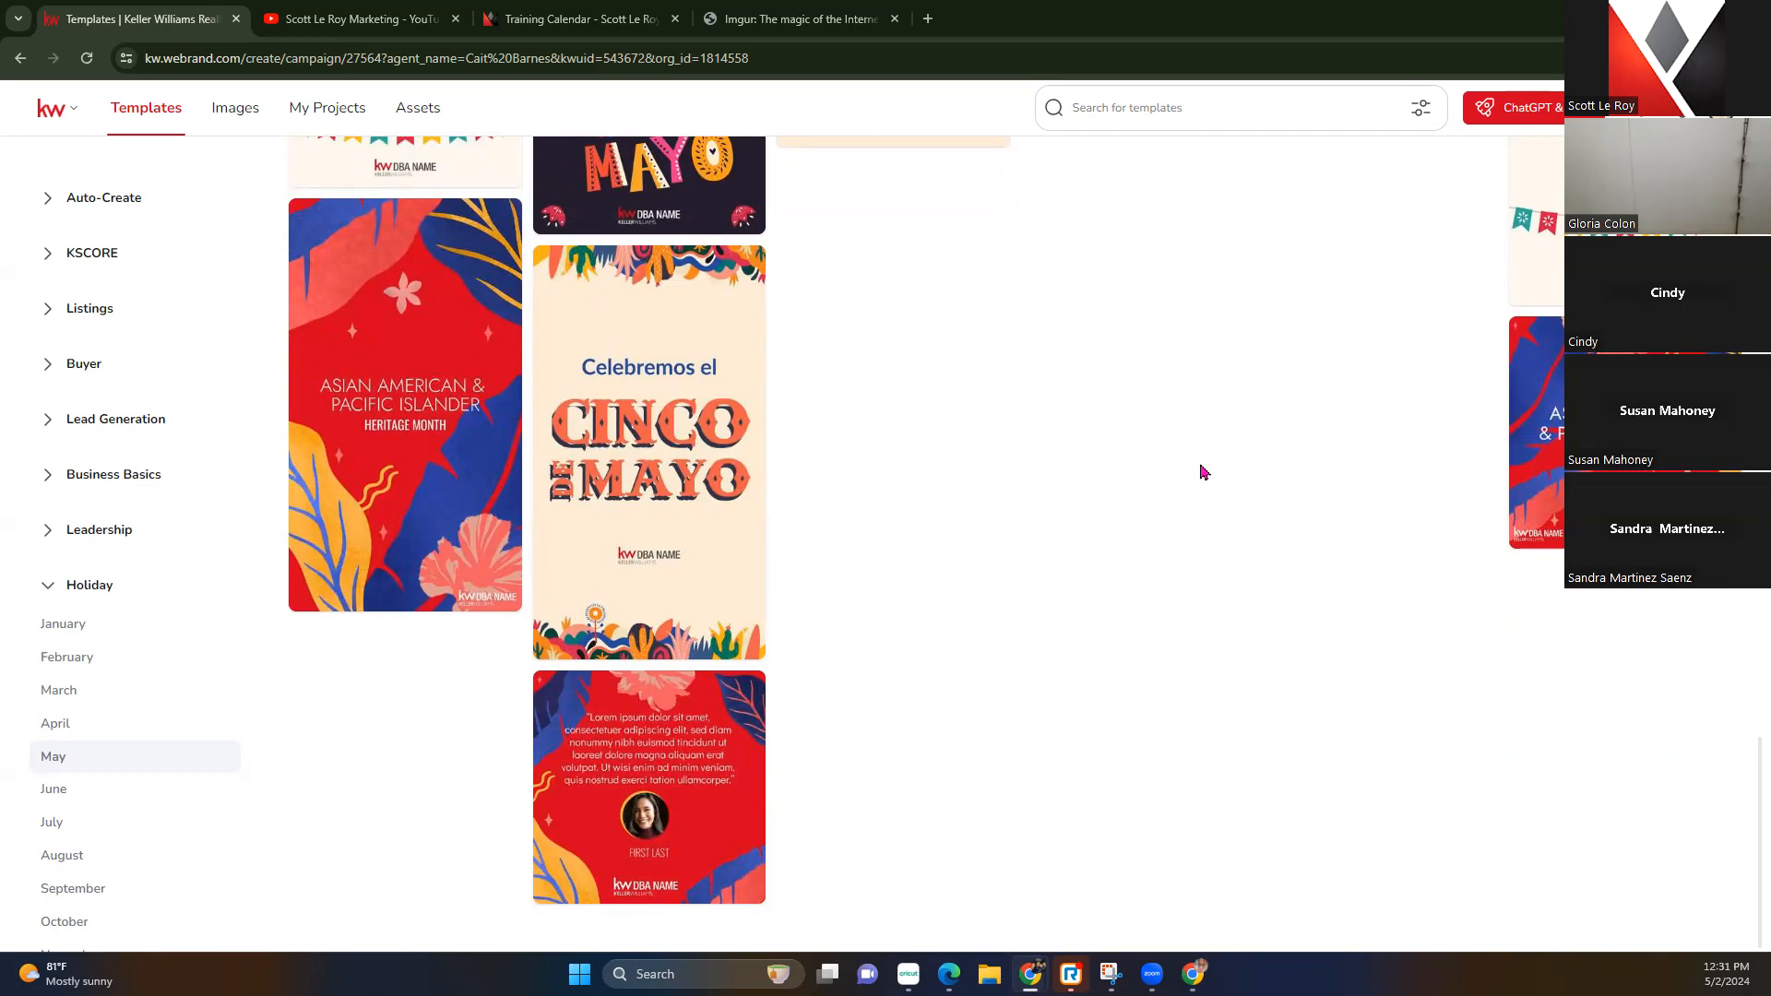
pyautogui.scroll(15, 1203, 472)
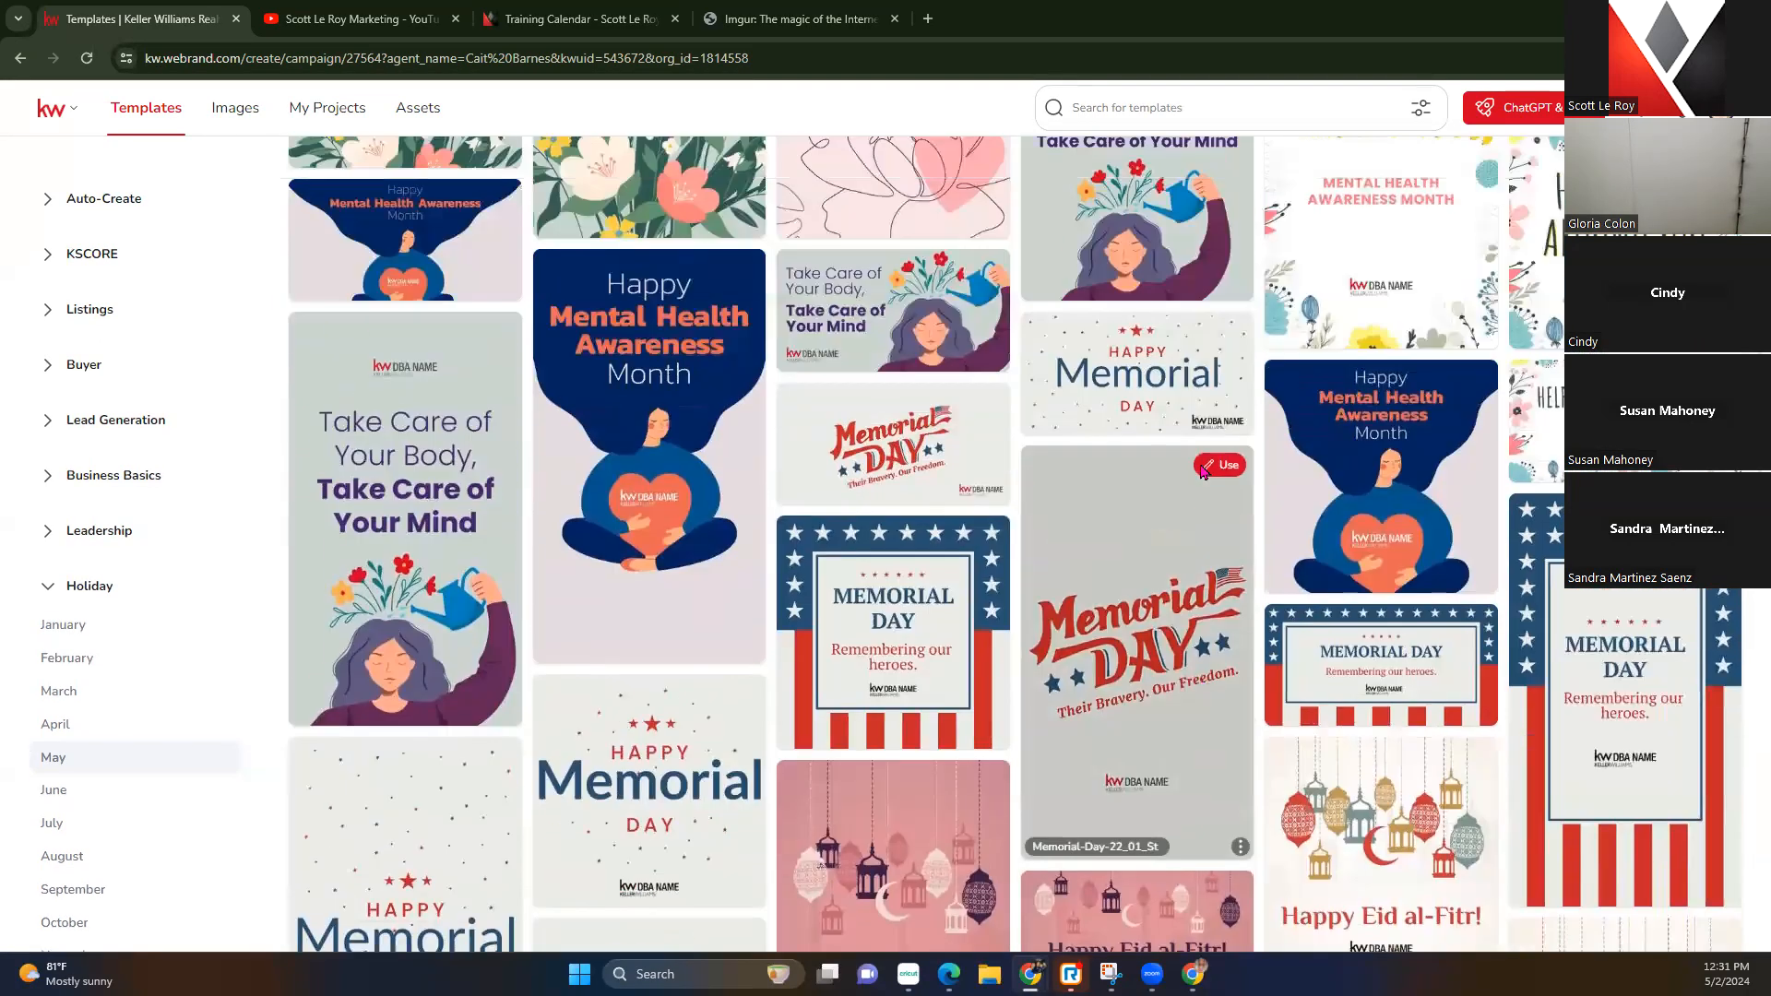
pyautogui.scroll(4, 1202, 472)
pyautogui.scroll(3, 1202, 472)
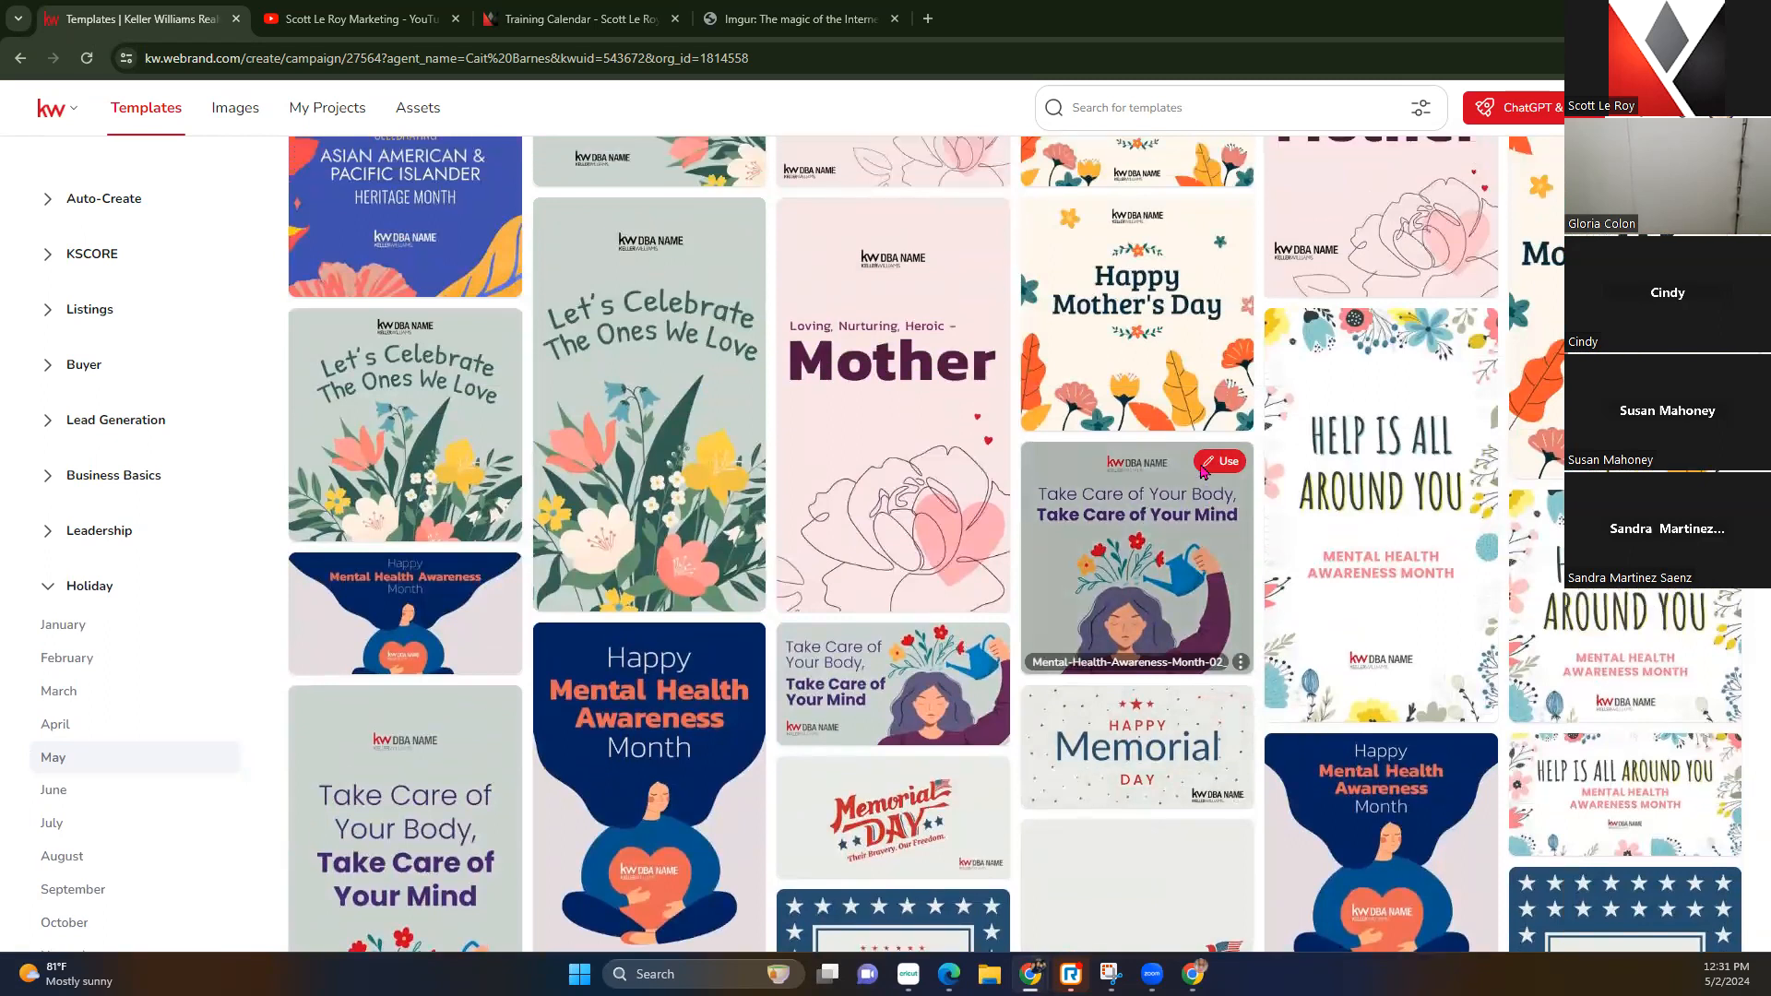
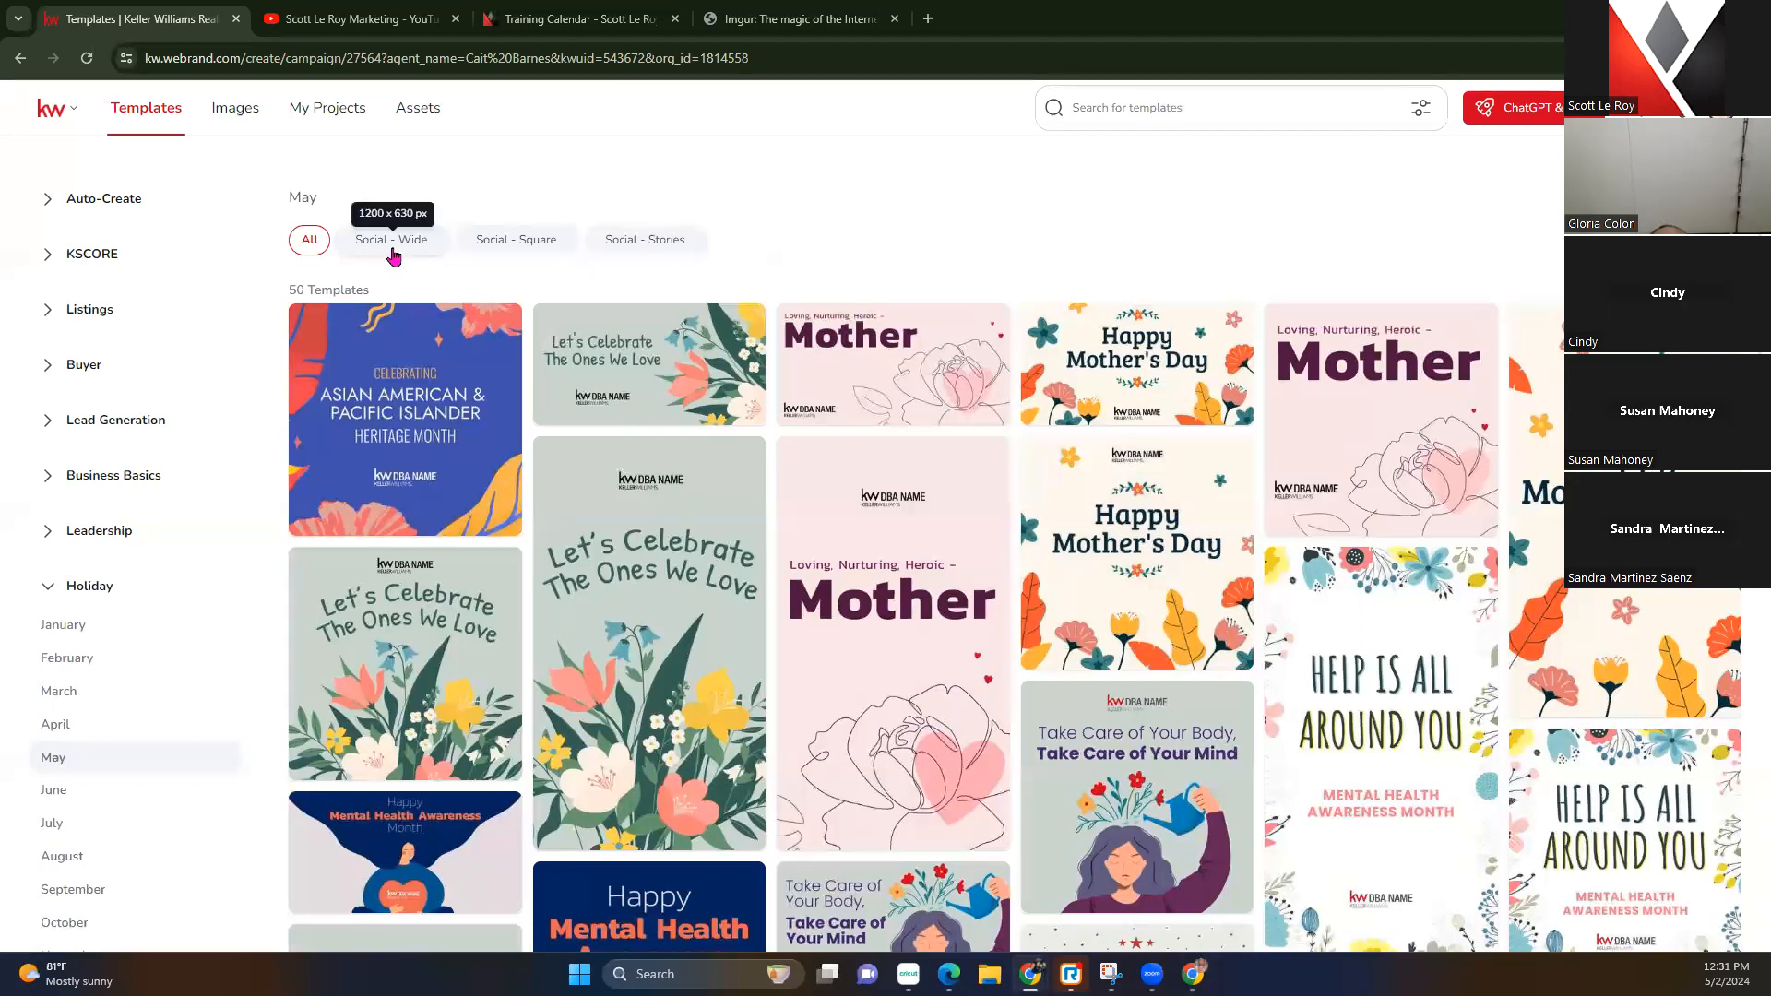
# Filter the May templates to Social - Square and start a design from Happy Mother's Day
pyautogui.click(530, 249)
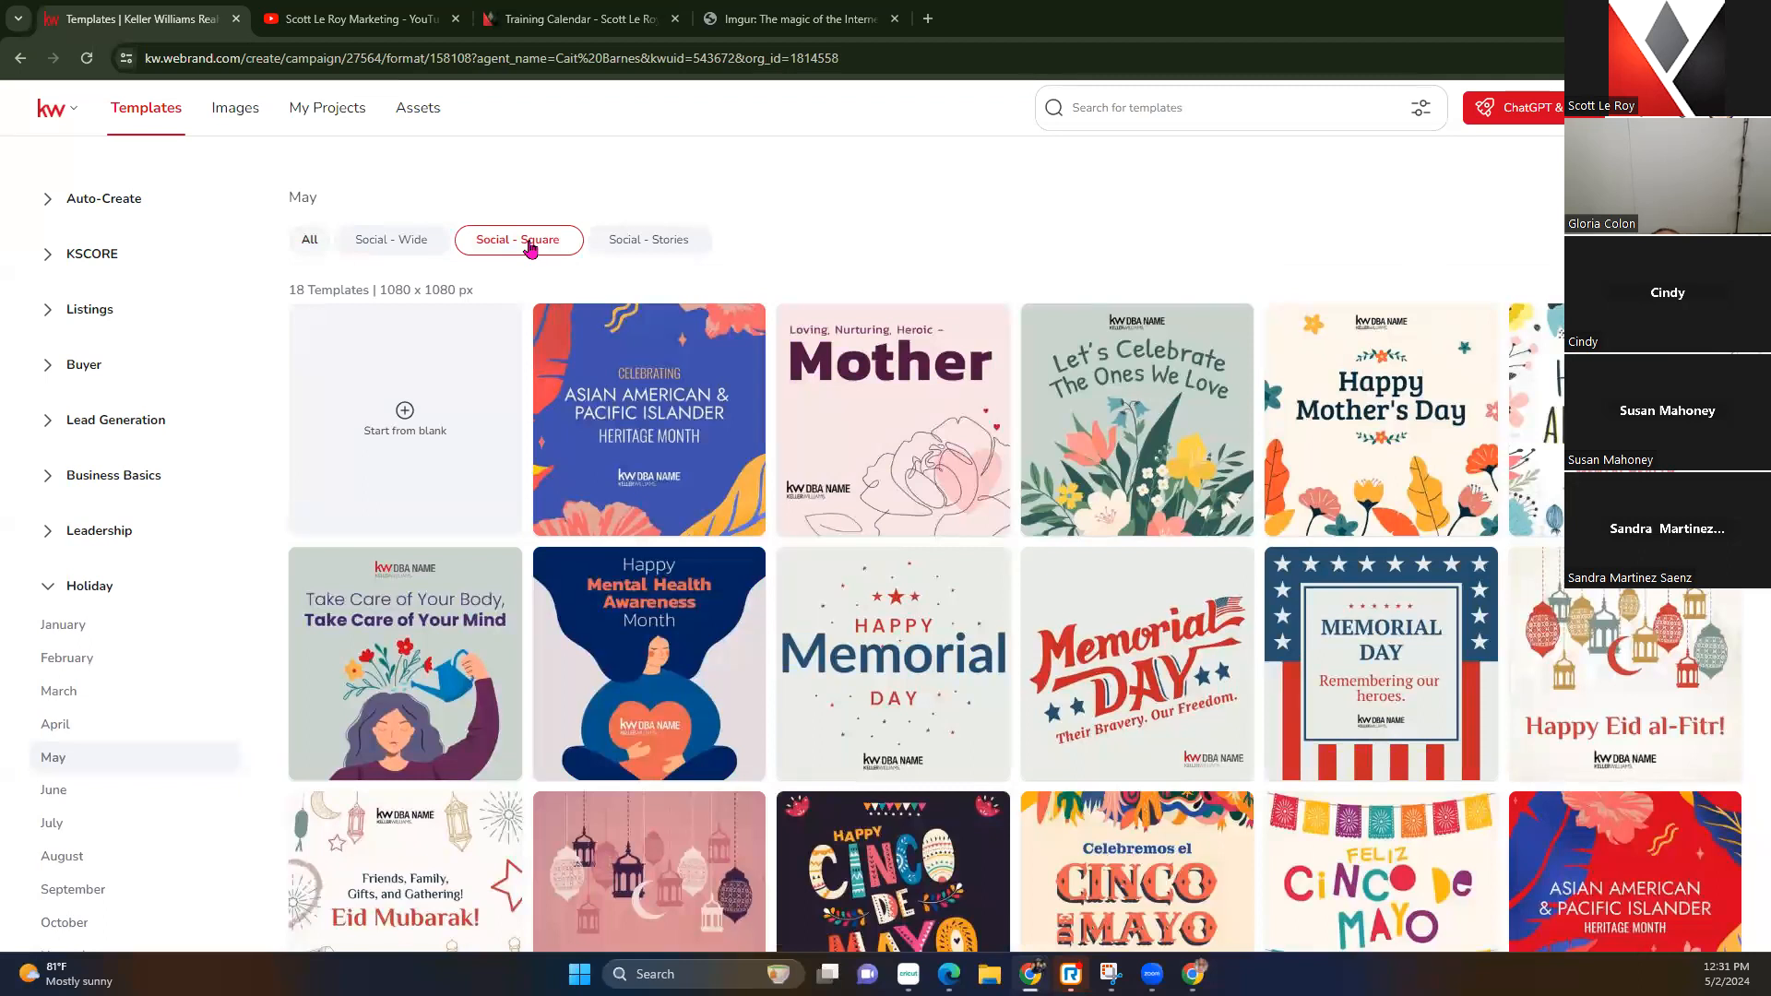
pyautogui.scroll(-3, 692, 397)
pyautogui.scroll(3, 830, 516)
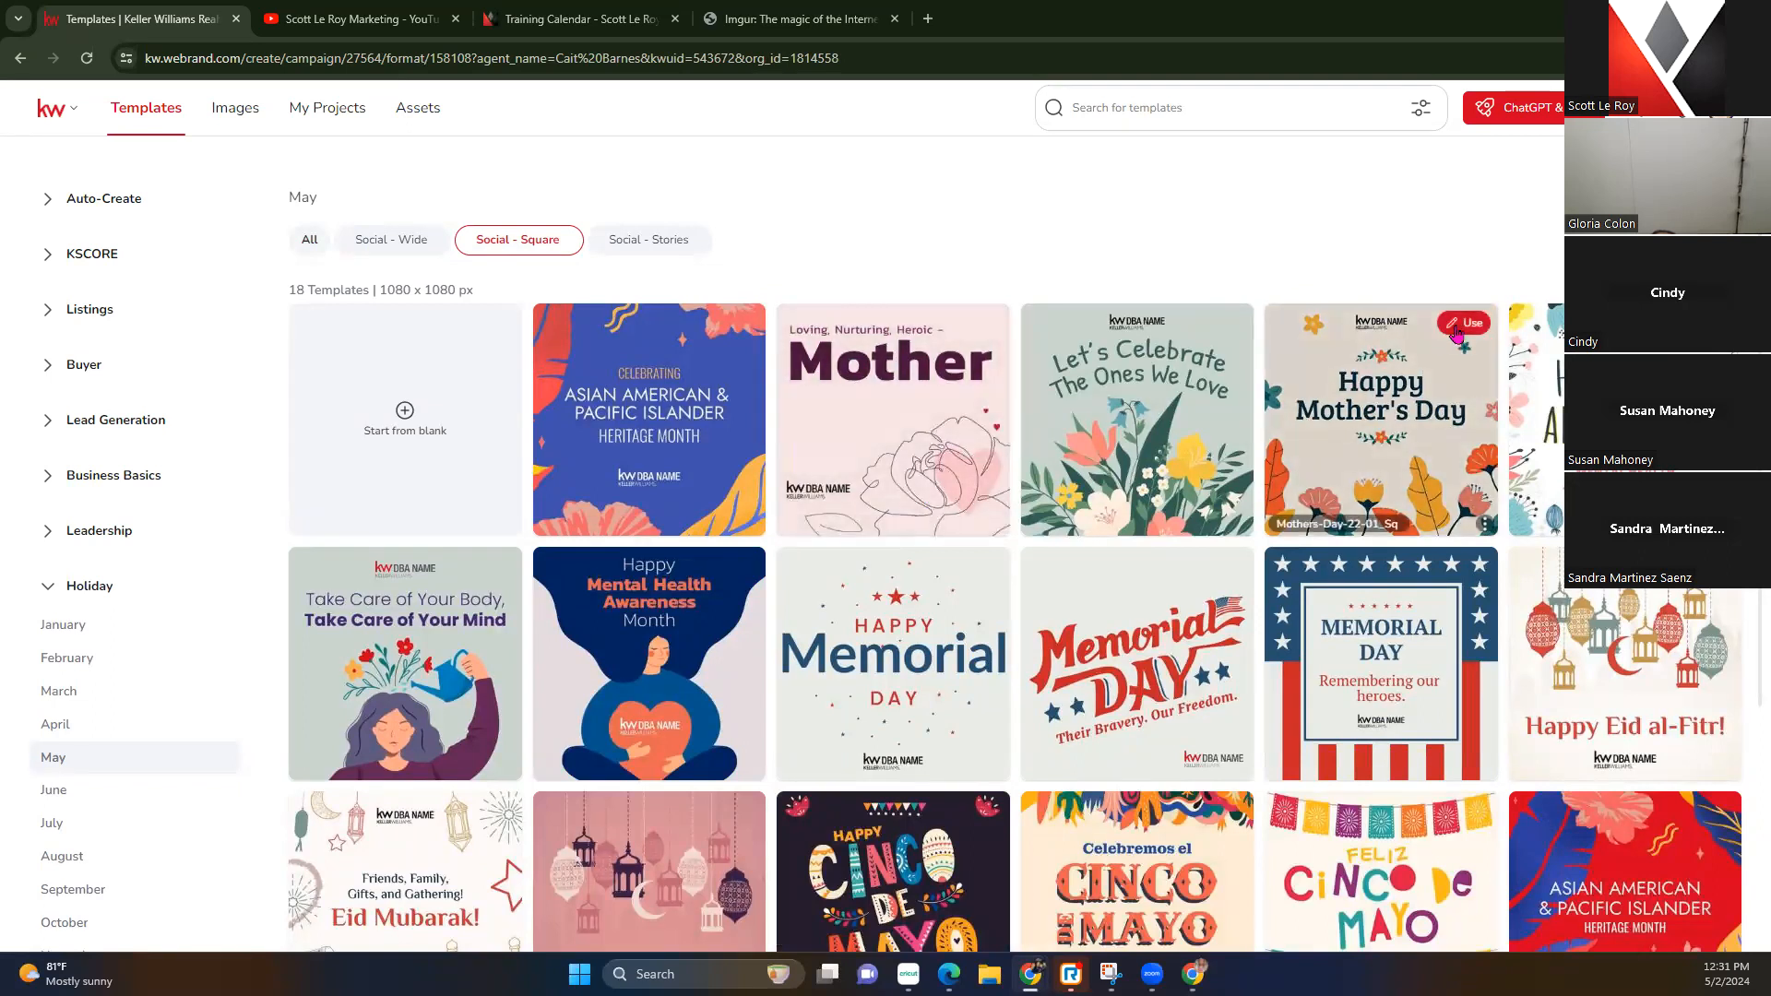
pyautogui.click(1456, 328)
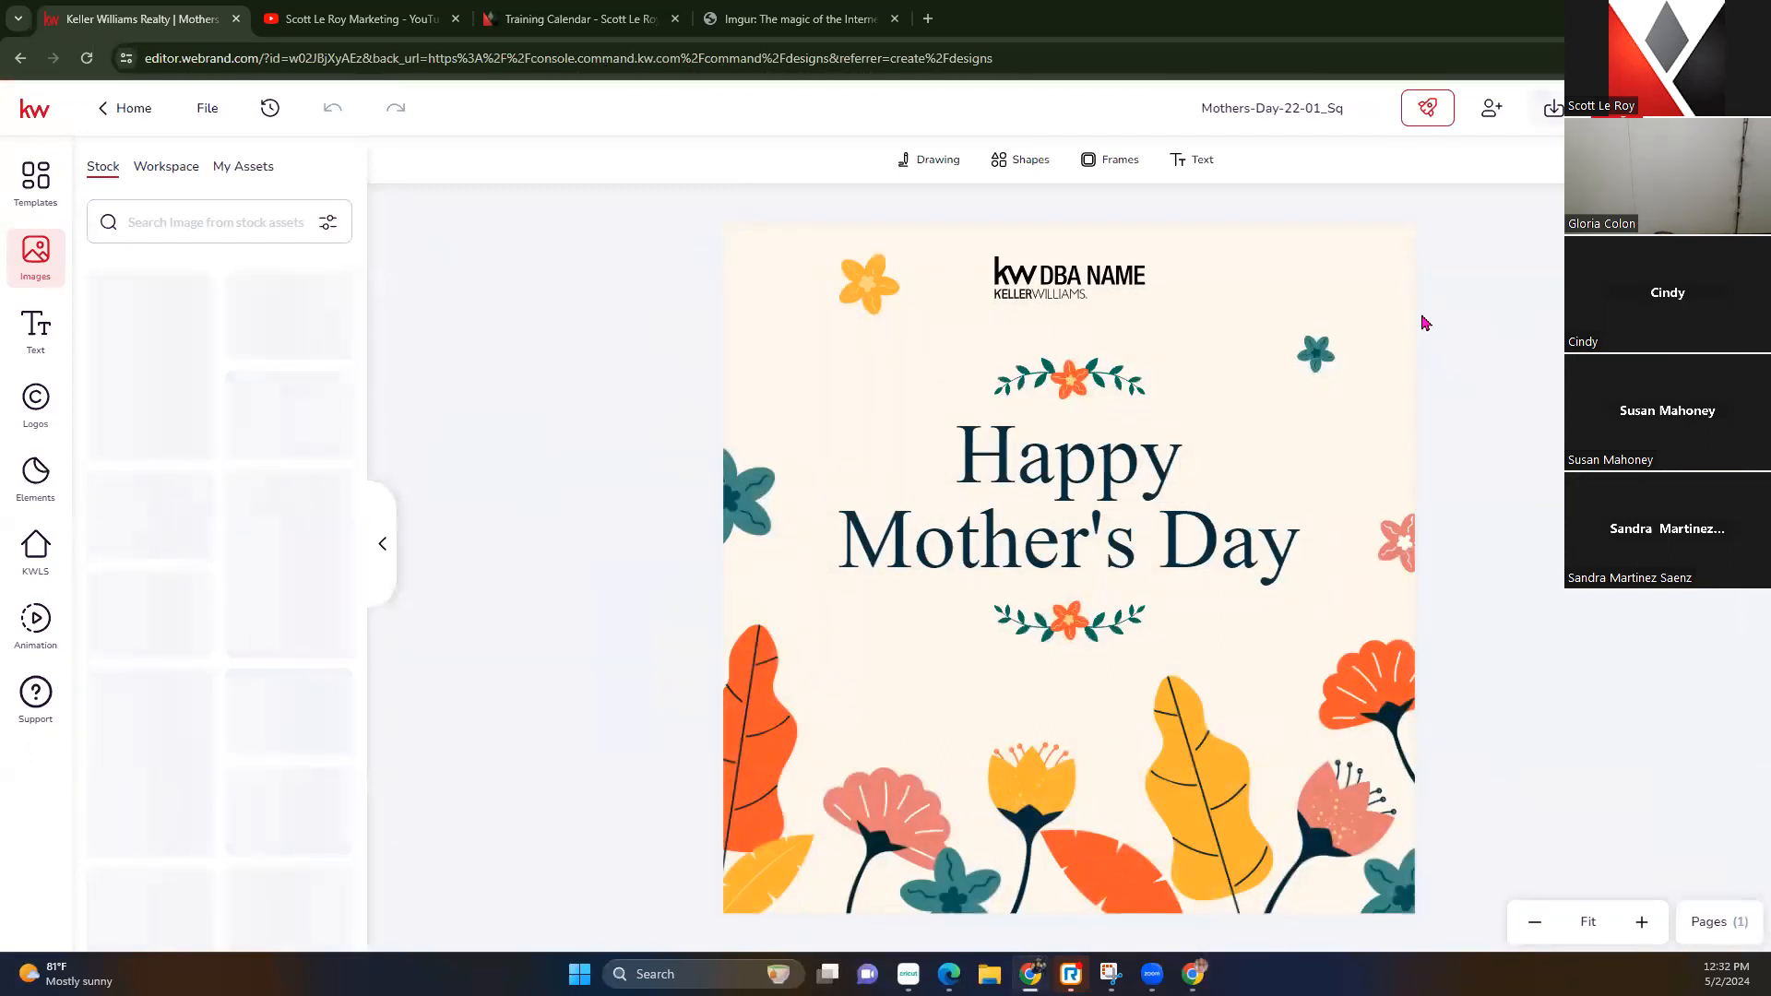
# Swap the top placeholder logo for the SLM logo from My Assets
pyautogui.click(1022, 290)
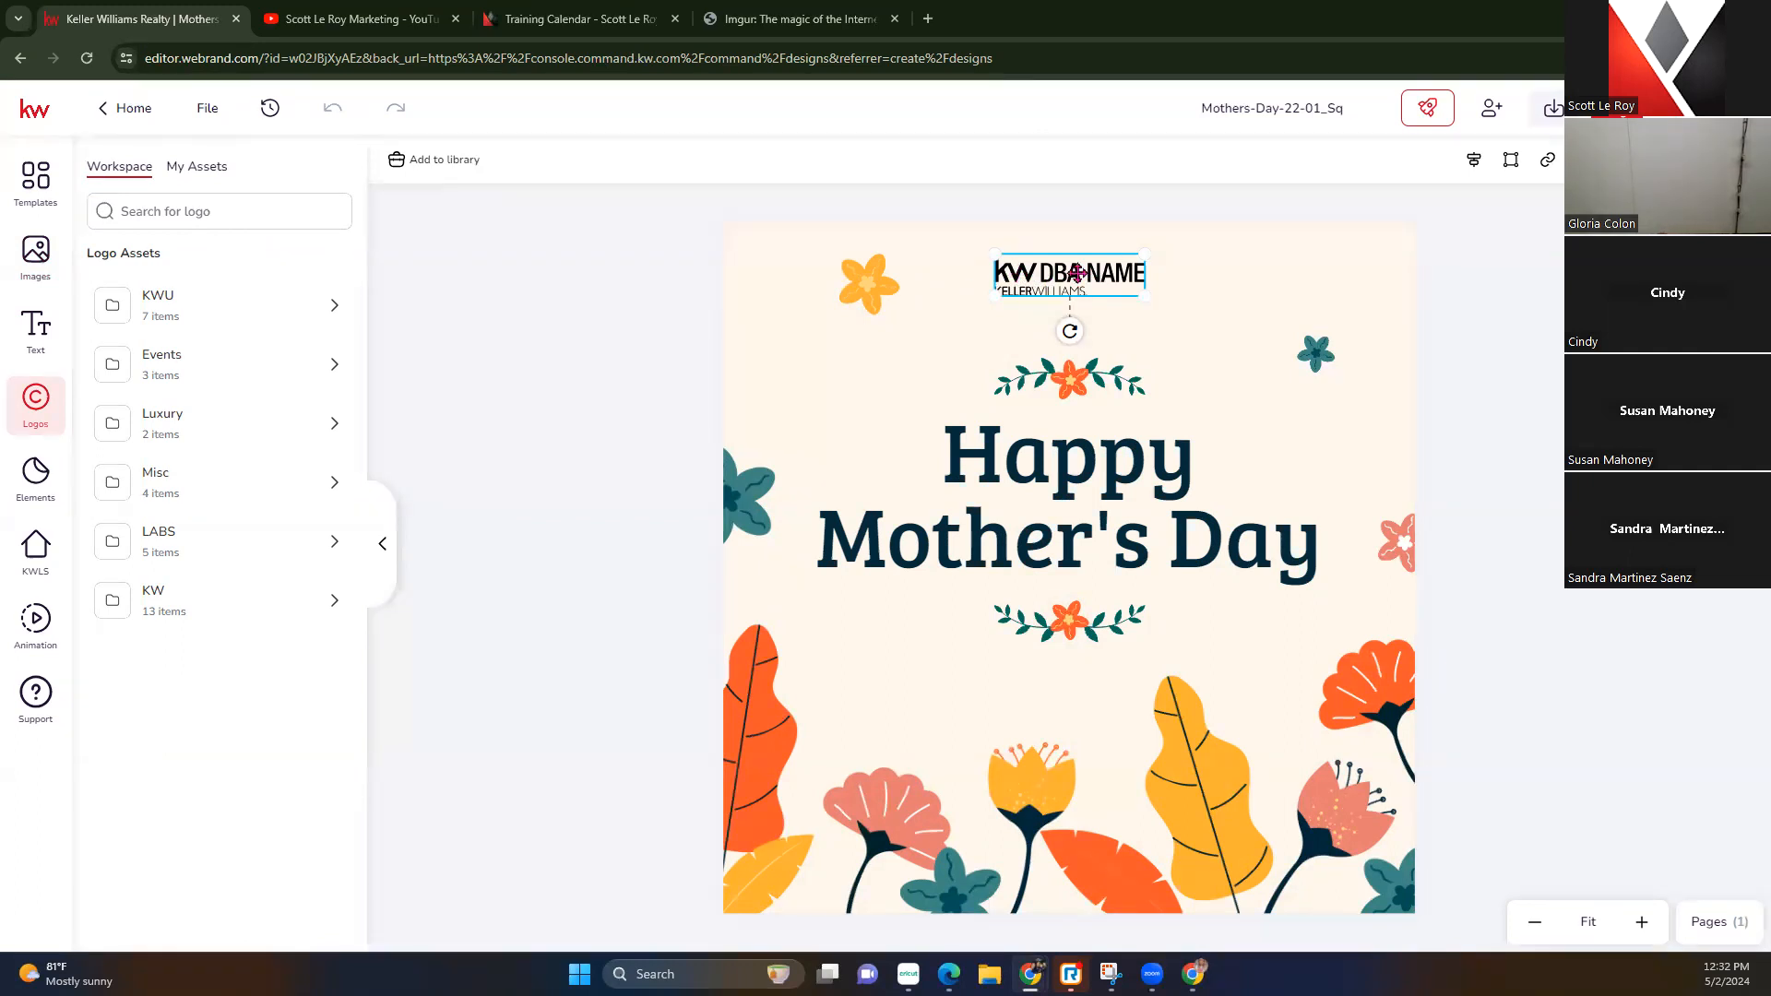
pyautogui.click(211, 169)
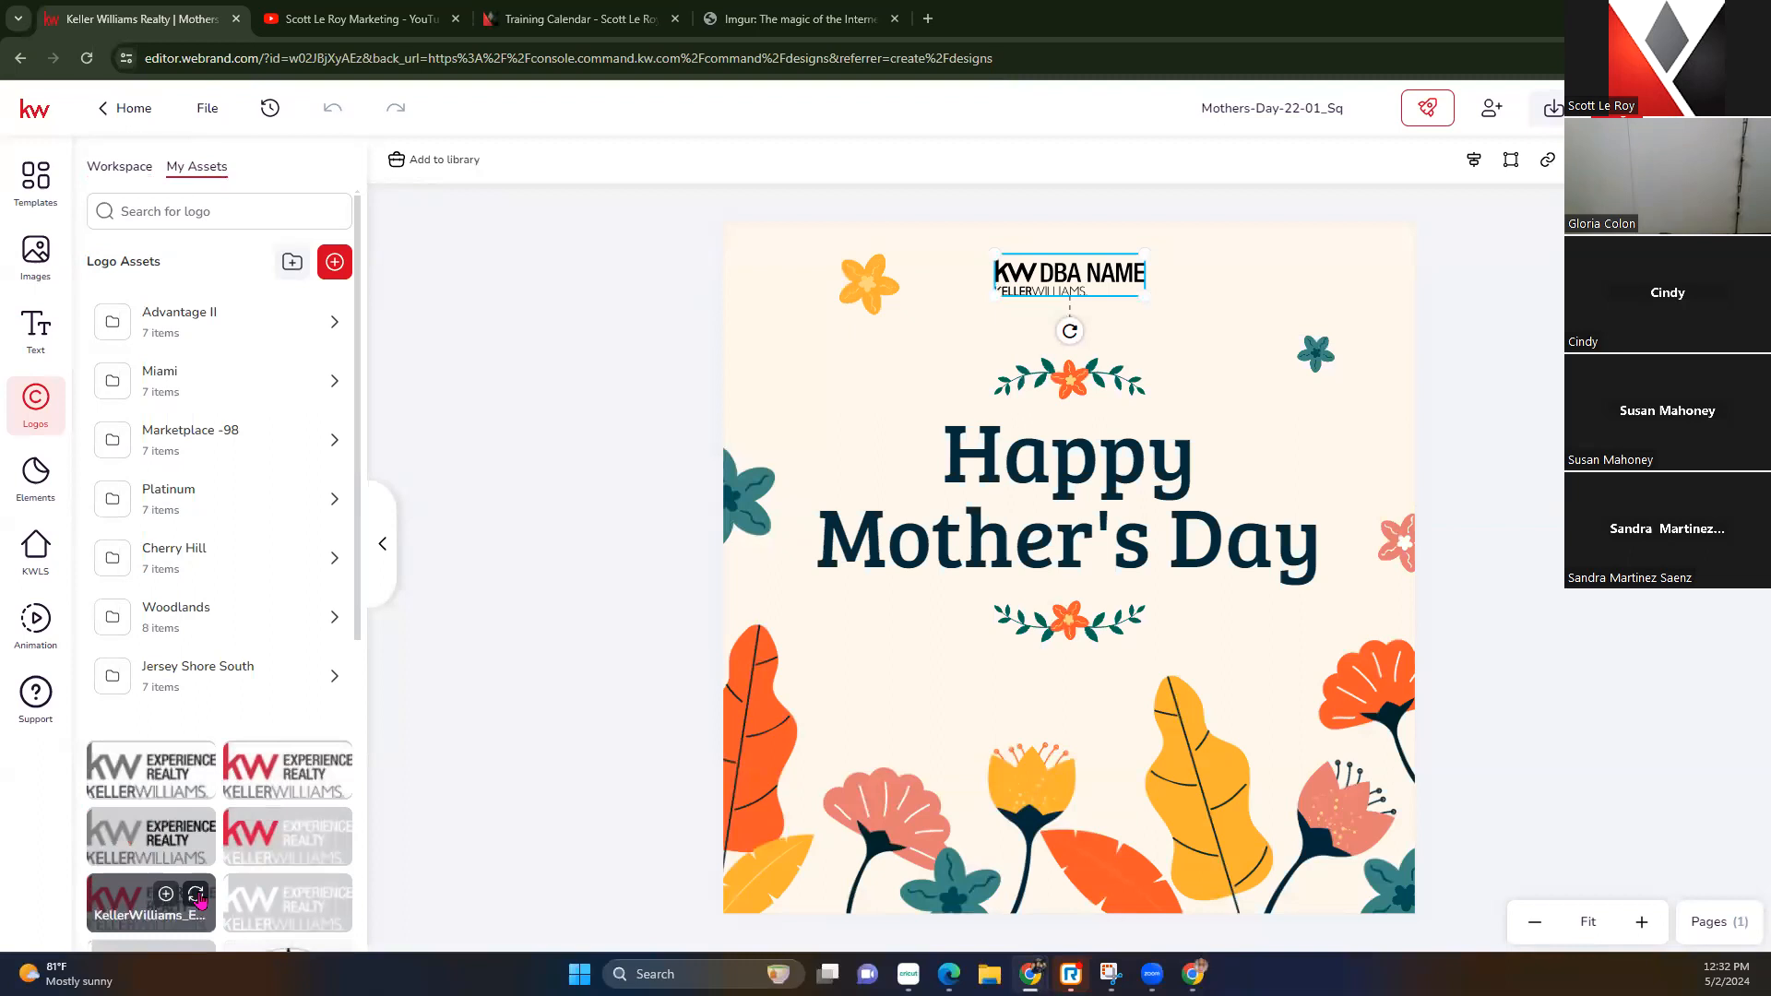
pyautogui.scroll(-2, 184, 812)
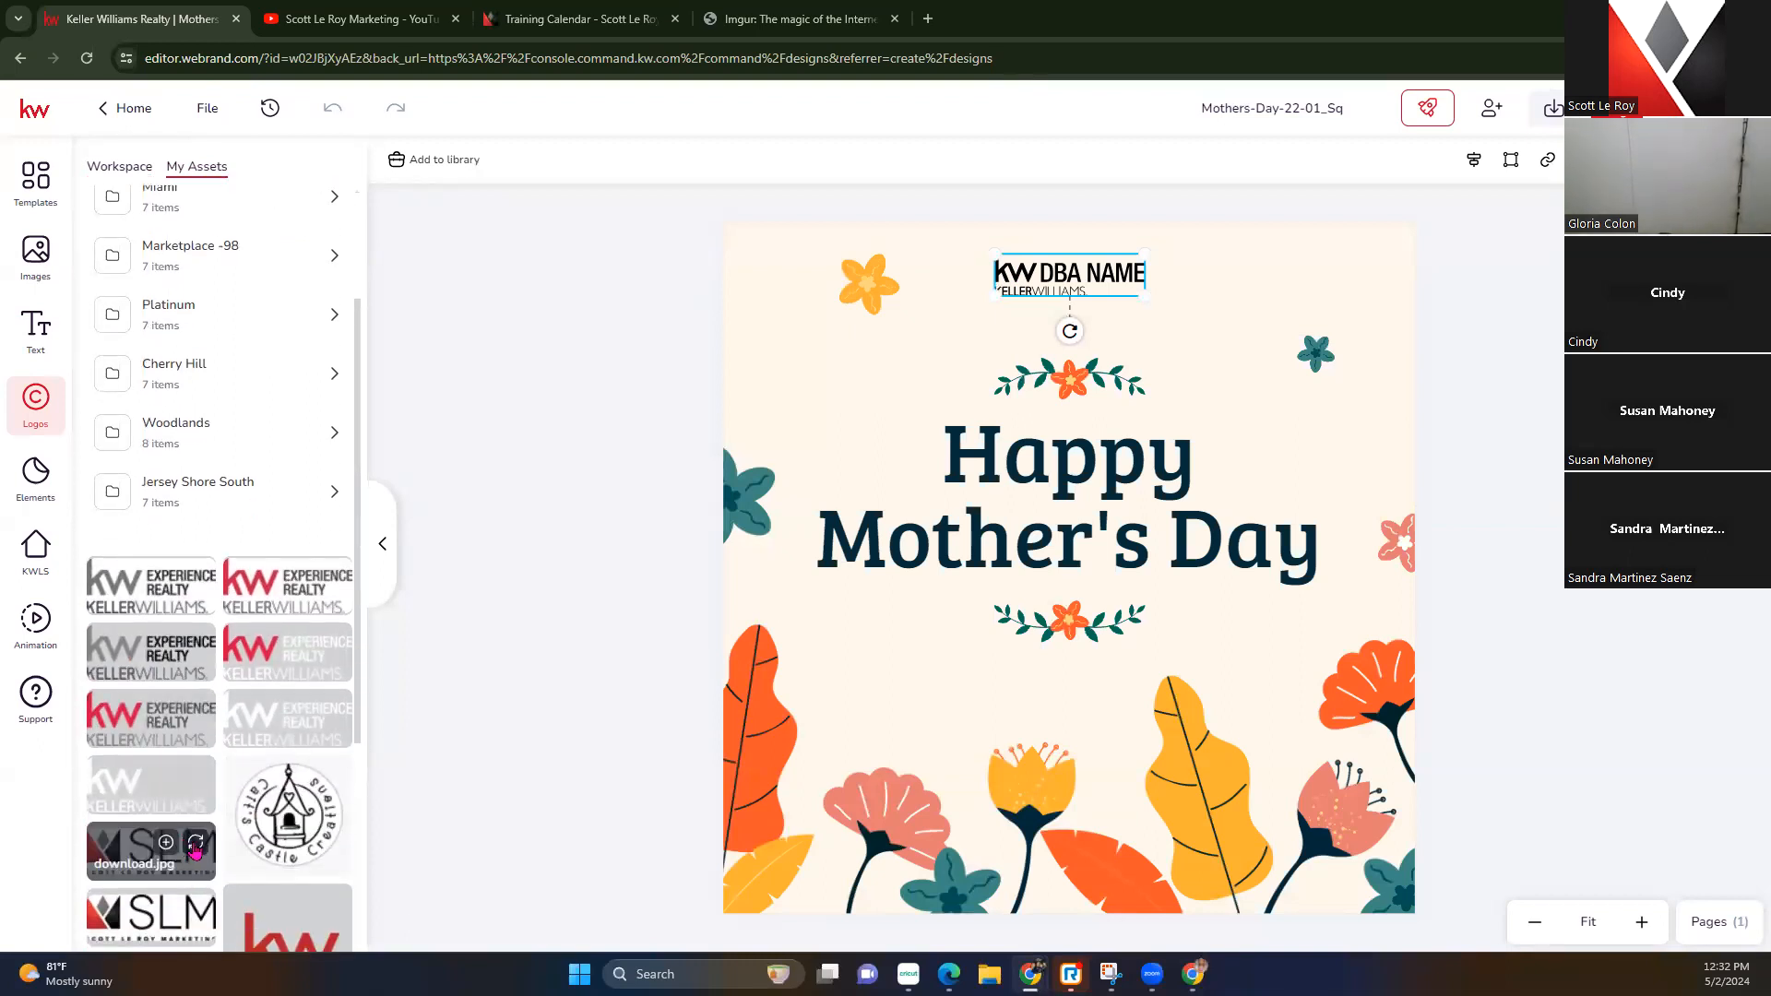
pyautogui.click(195, 847)
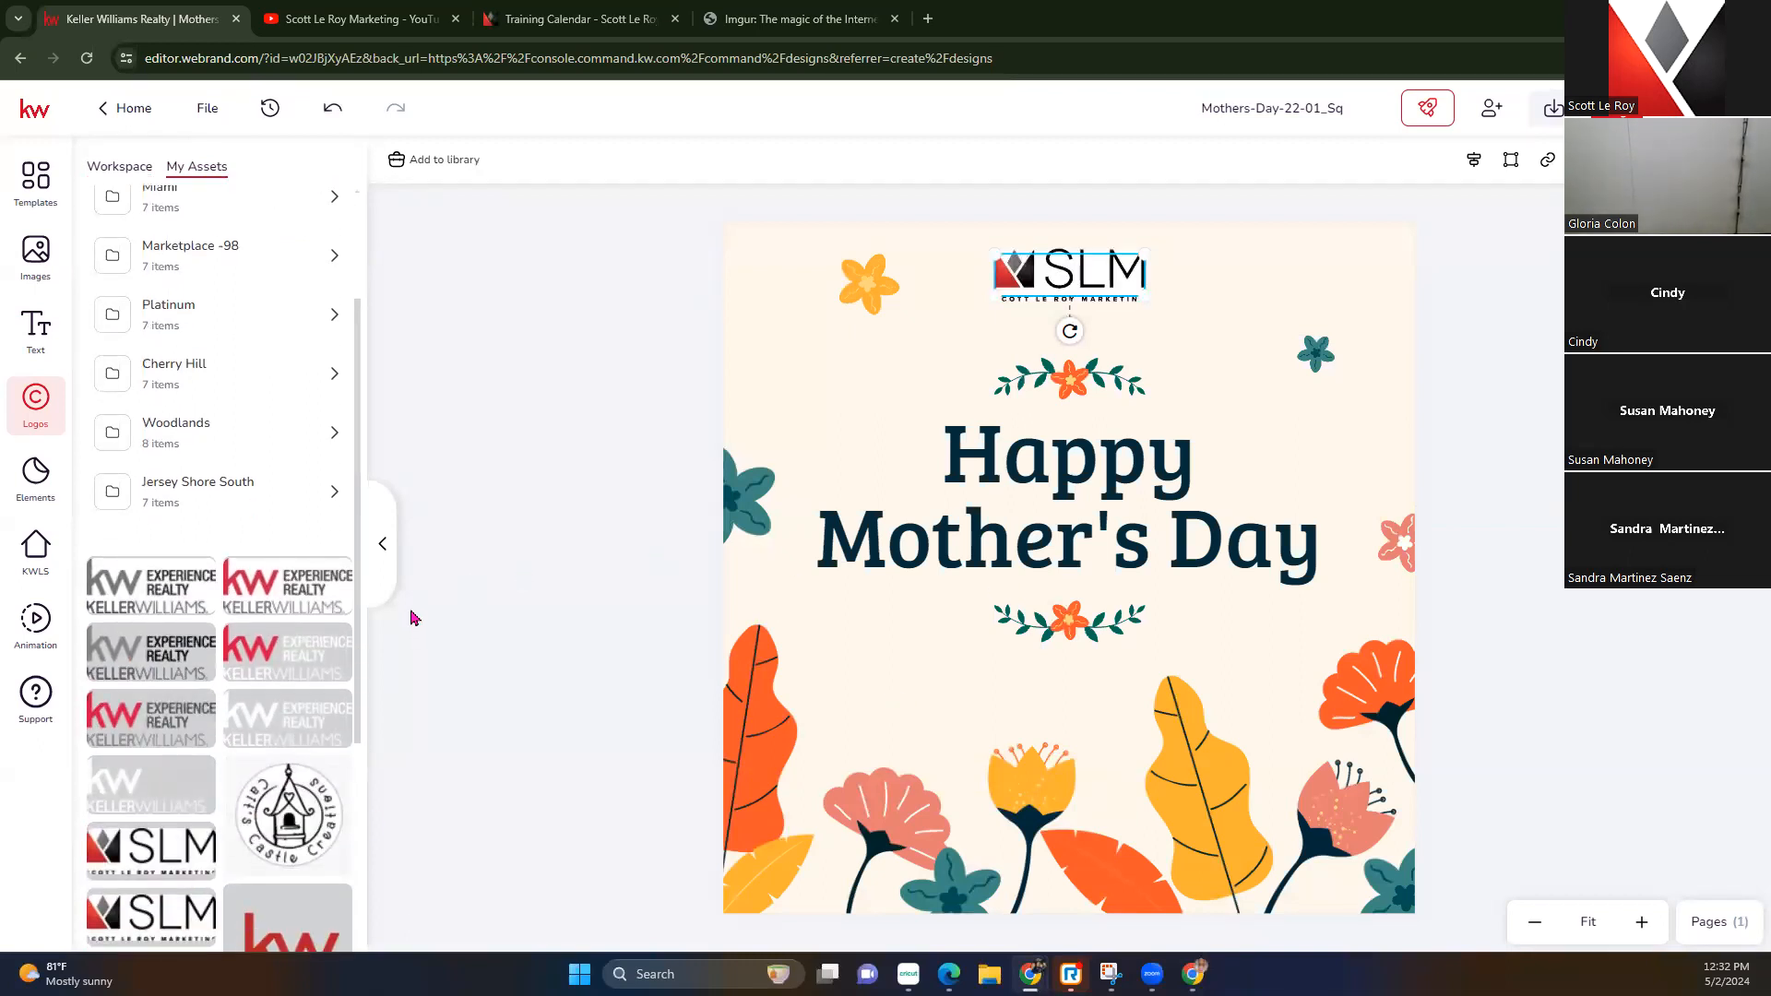
# Replace the SLM logo with the red KW Experience Realty logo
pyautogui.click(941, 311)
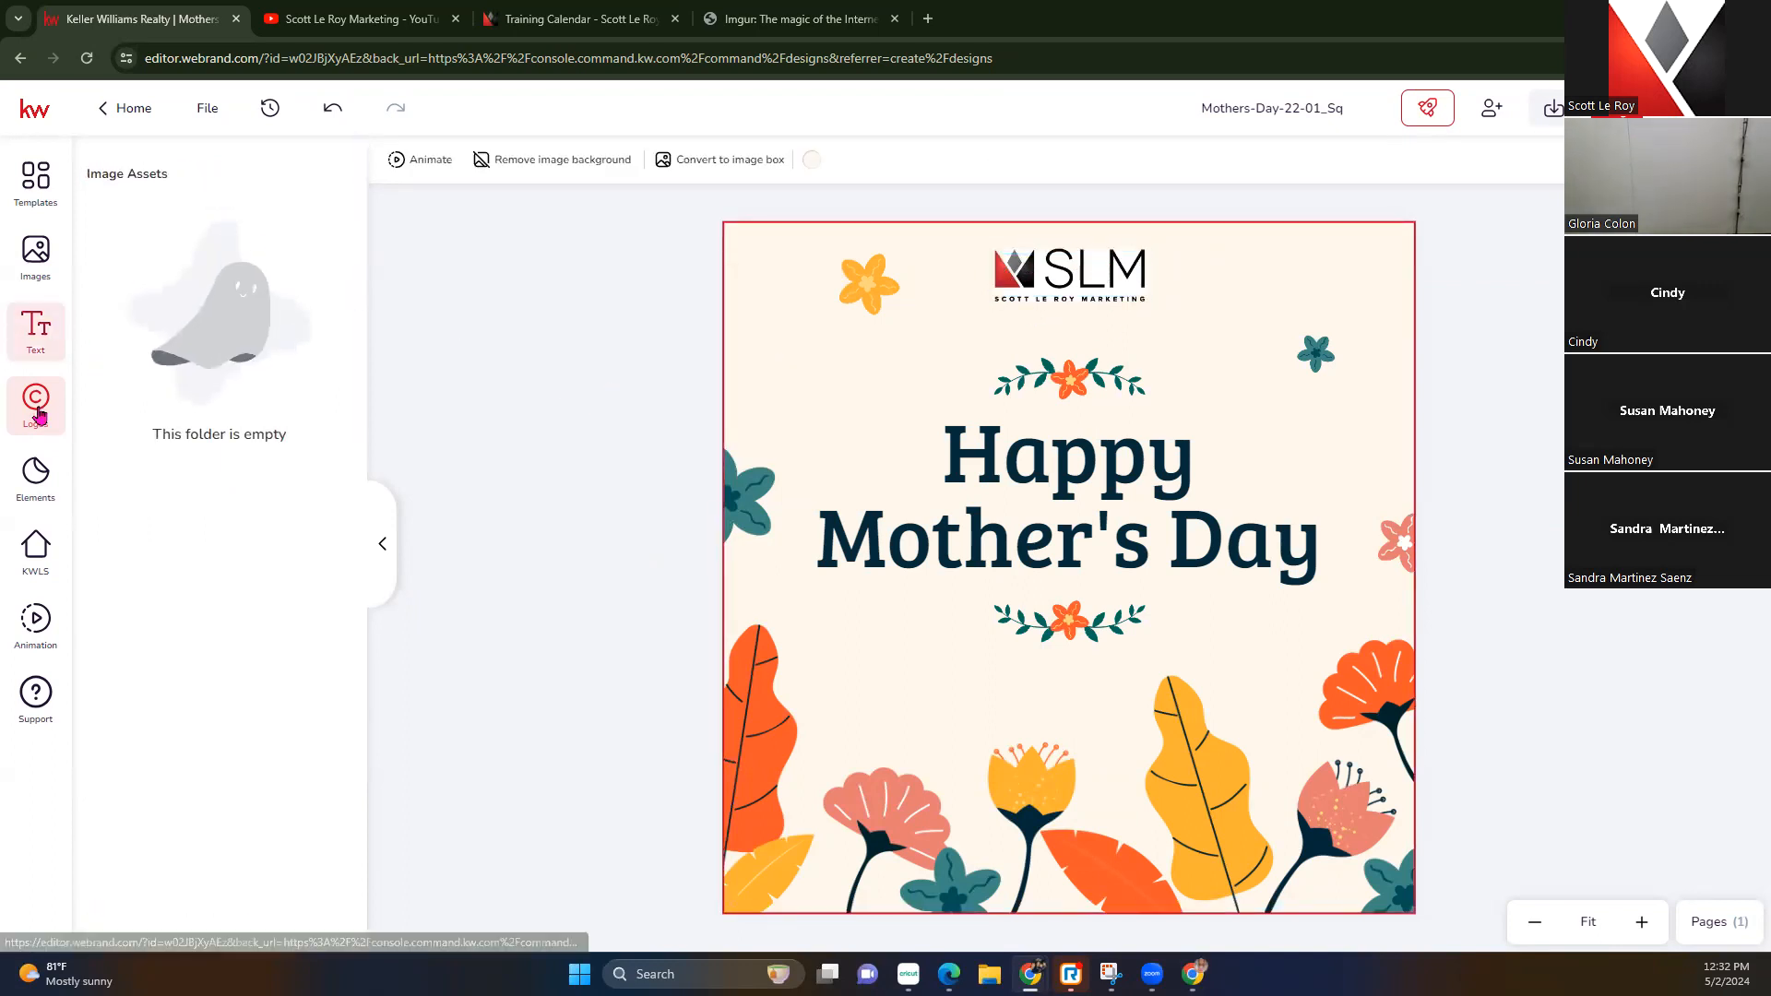
pyautogui.click(1033, 263)
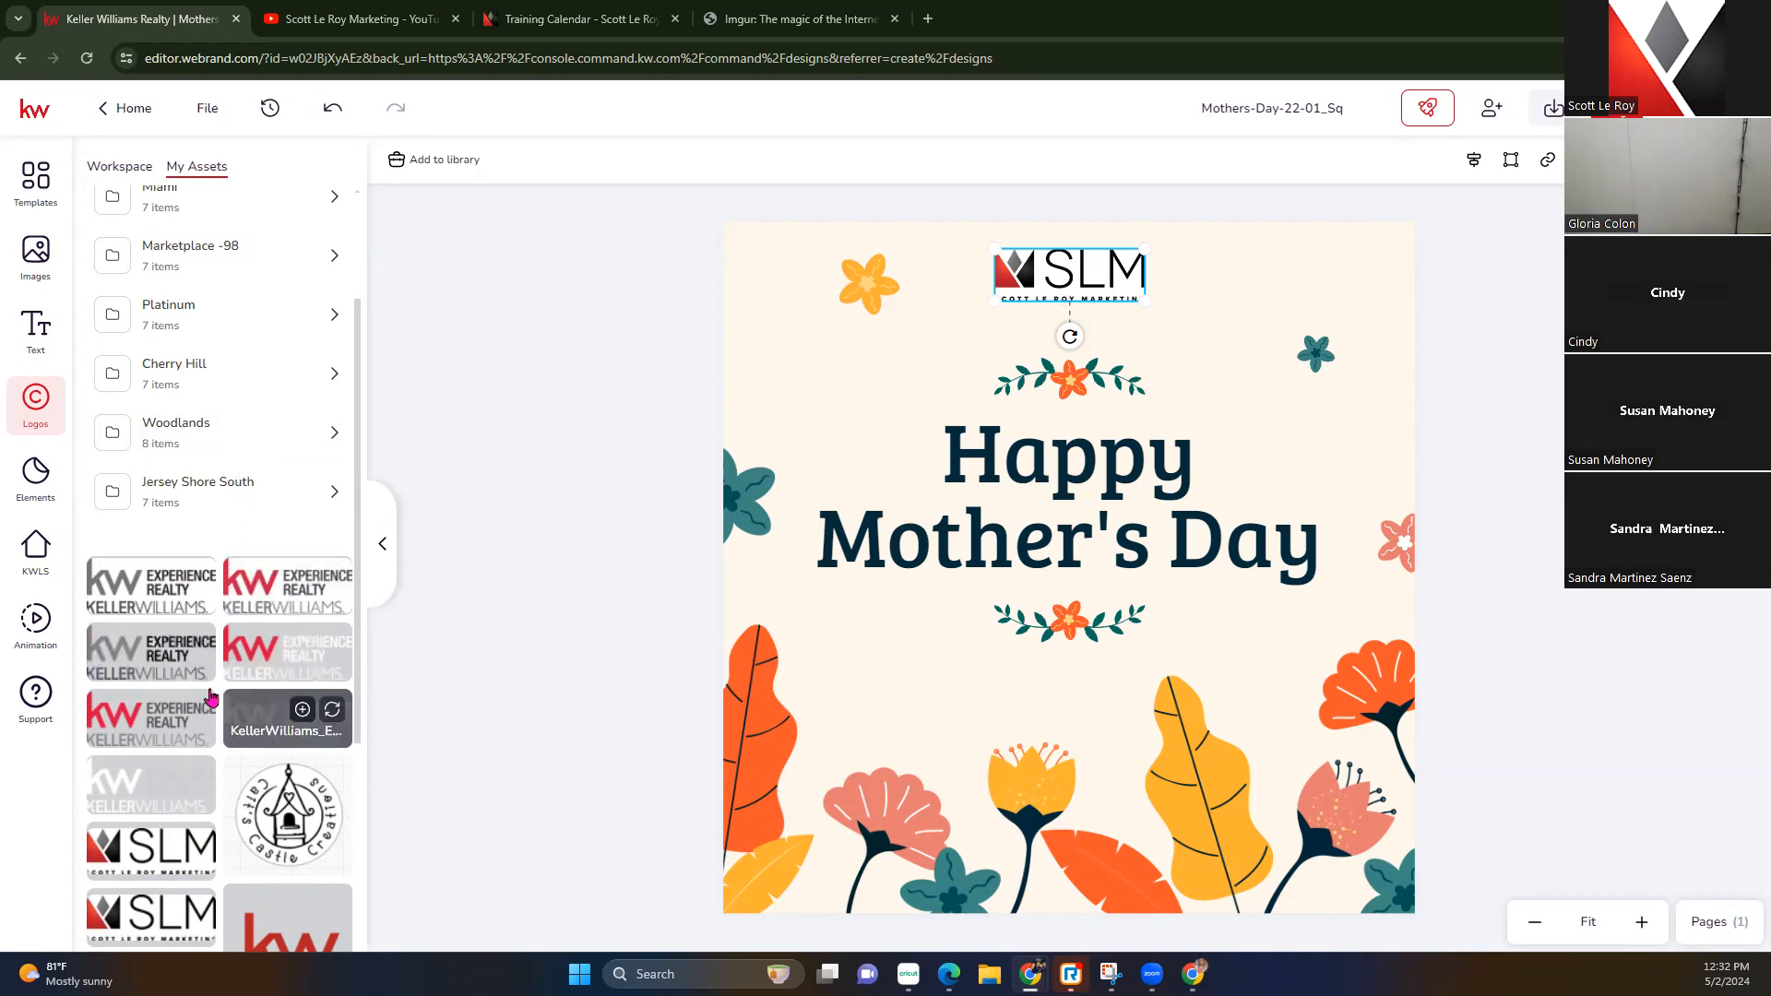
pyautogui.click(150, 717)
pyautogui.click(595, 358)
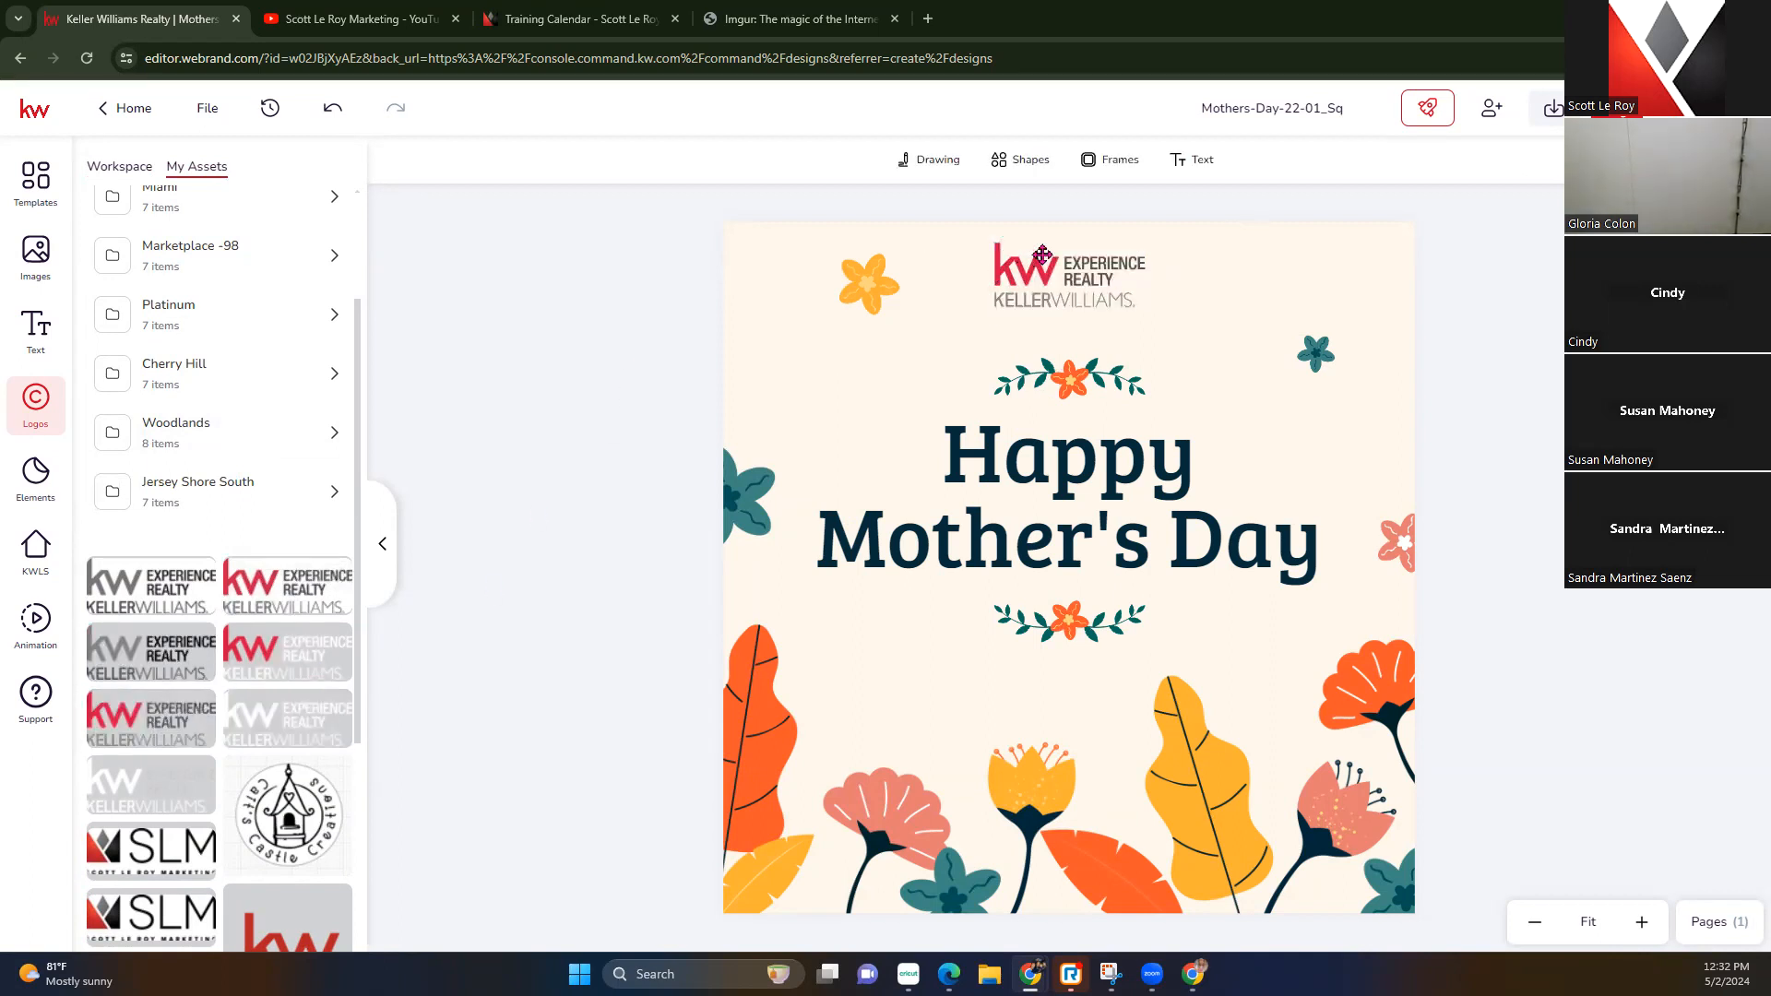
# Move the red KW Experience Realty logo into the card's top-right corner, after briefly trying the white version
pyautogui.moveTo(1049, 267); pyautogui.dragTo(1296, 282)
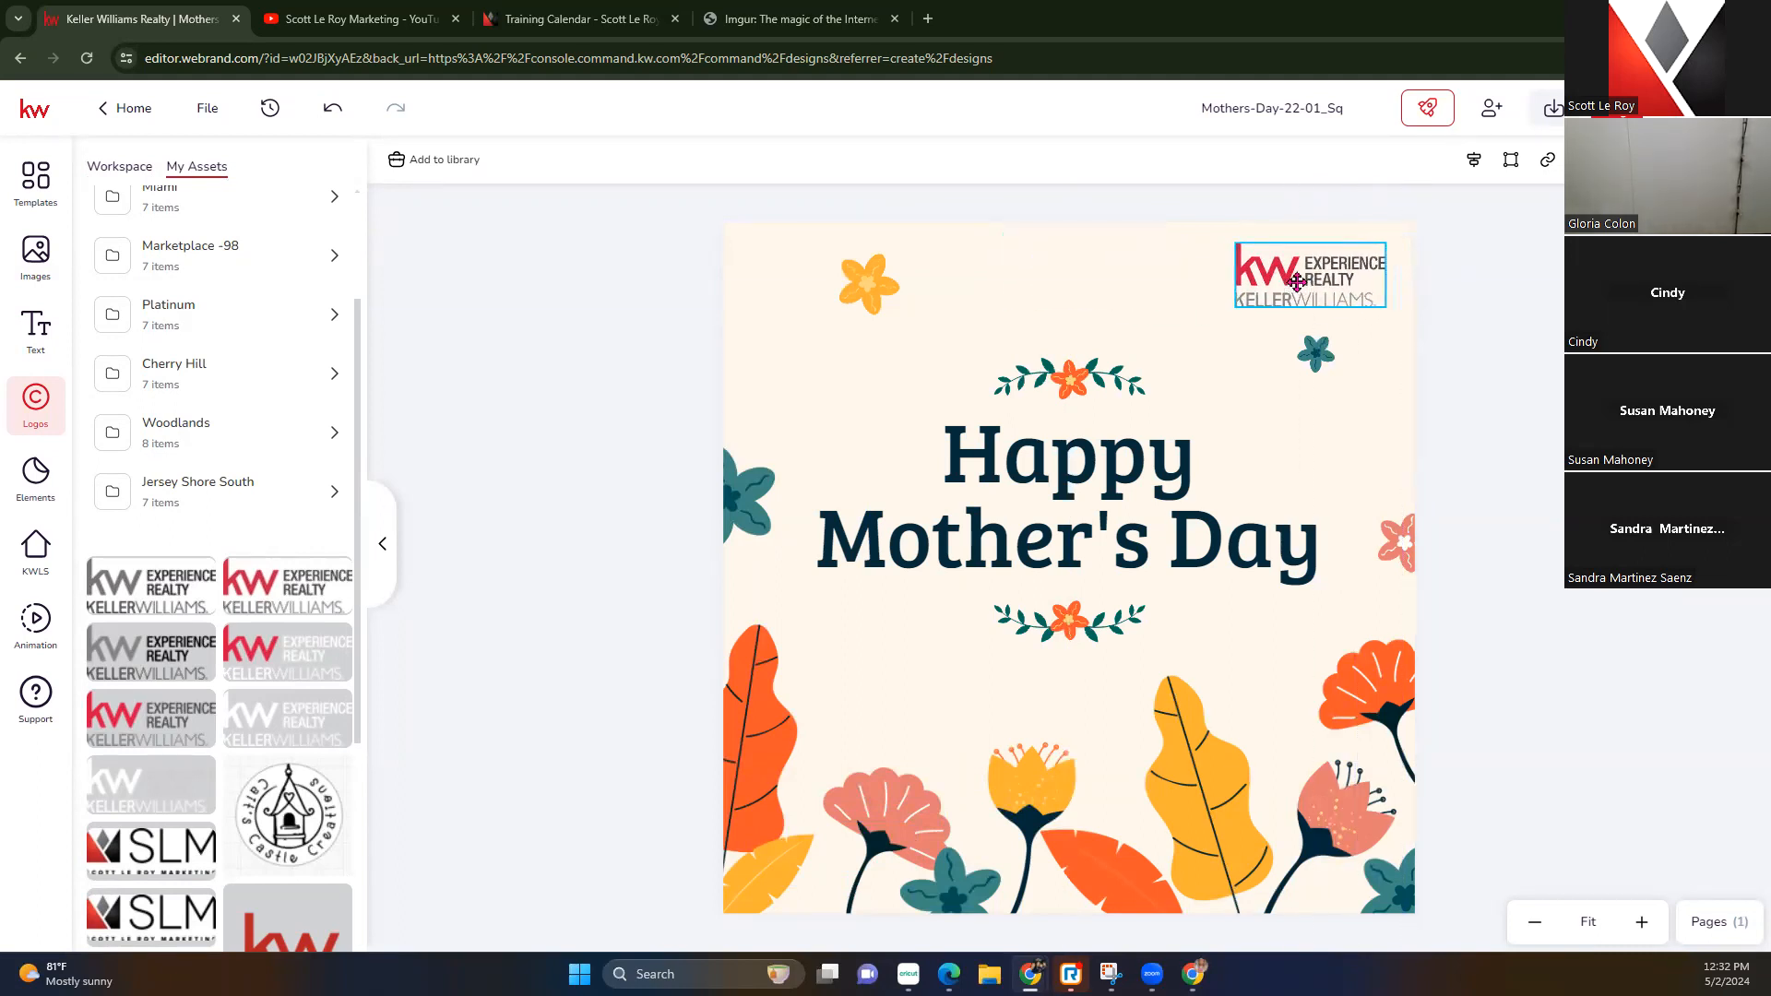
pyautogui.click(338, 711)
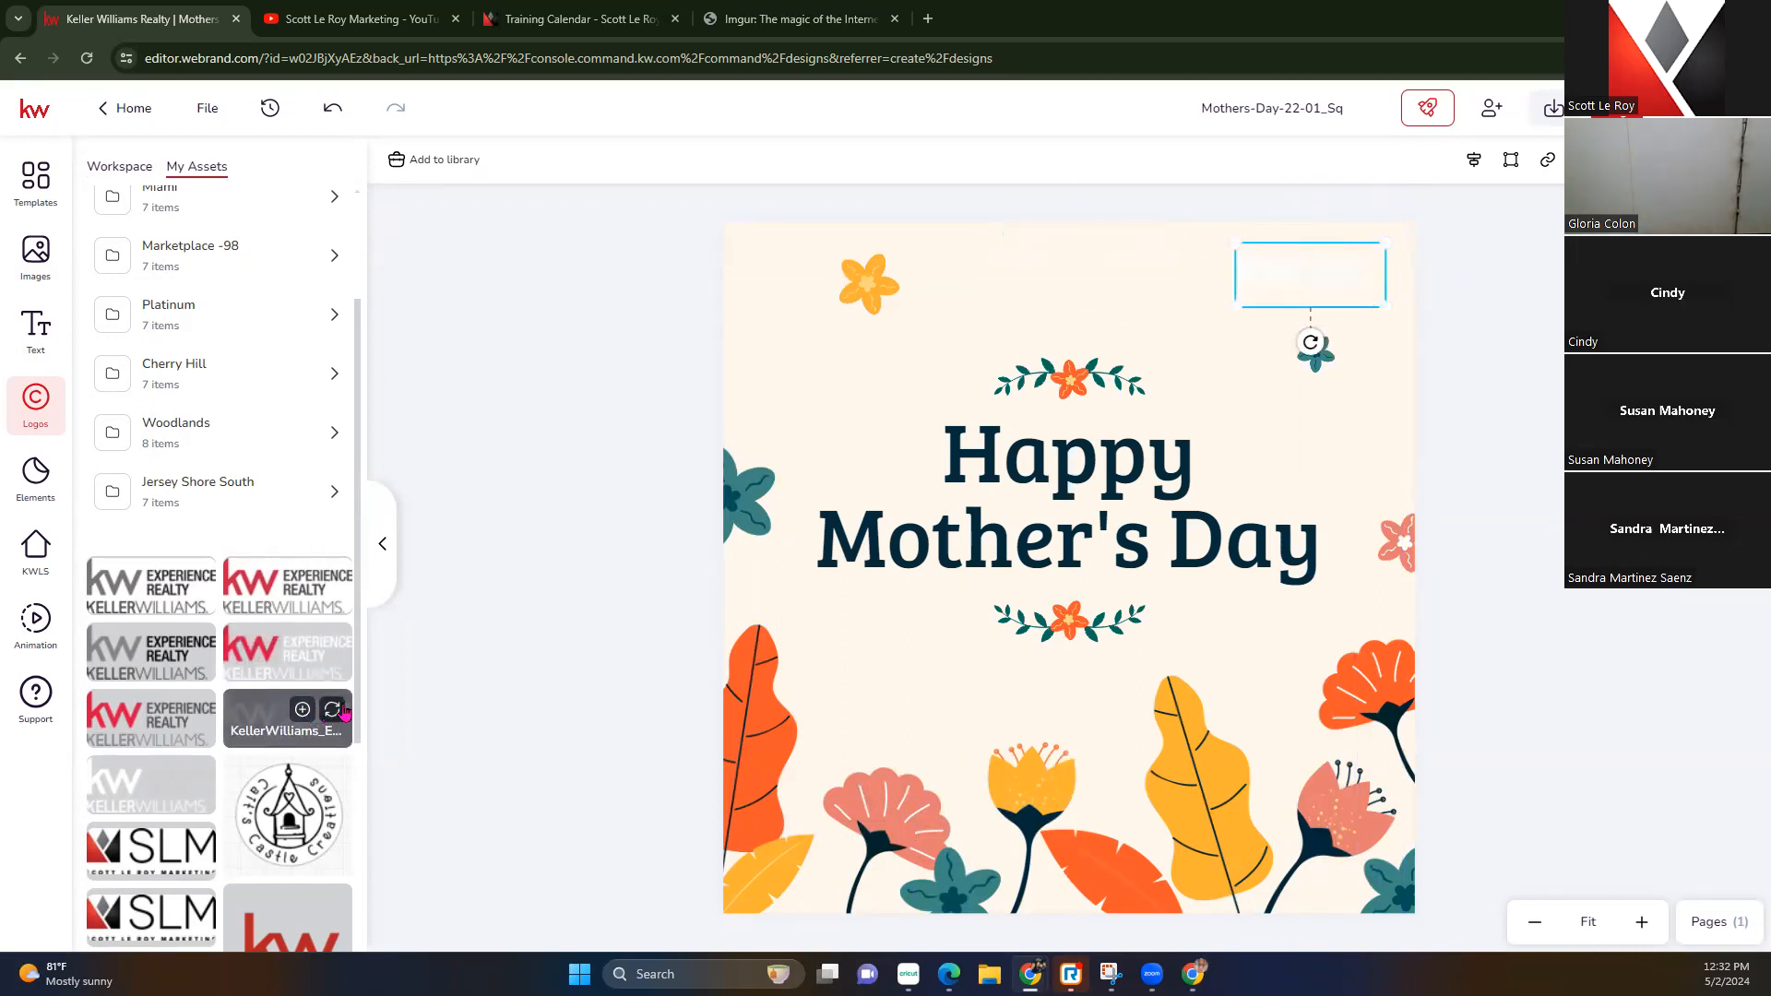
pyautogui.moveTo(1344, 253); pyautogui.dragTo(1279, 835)
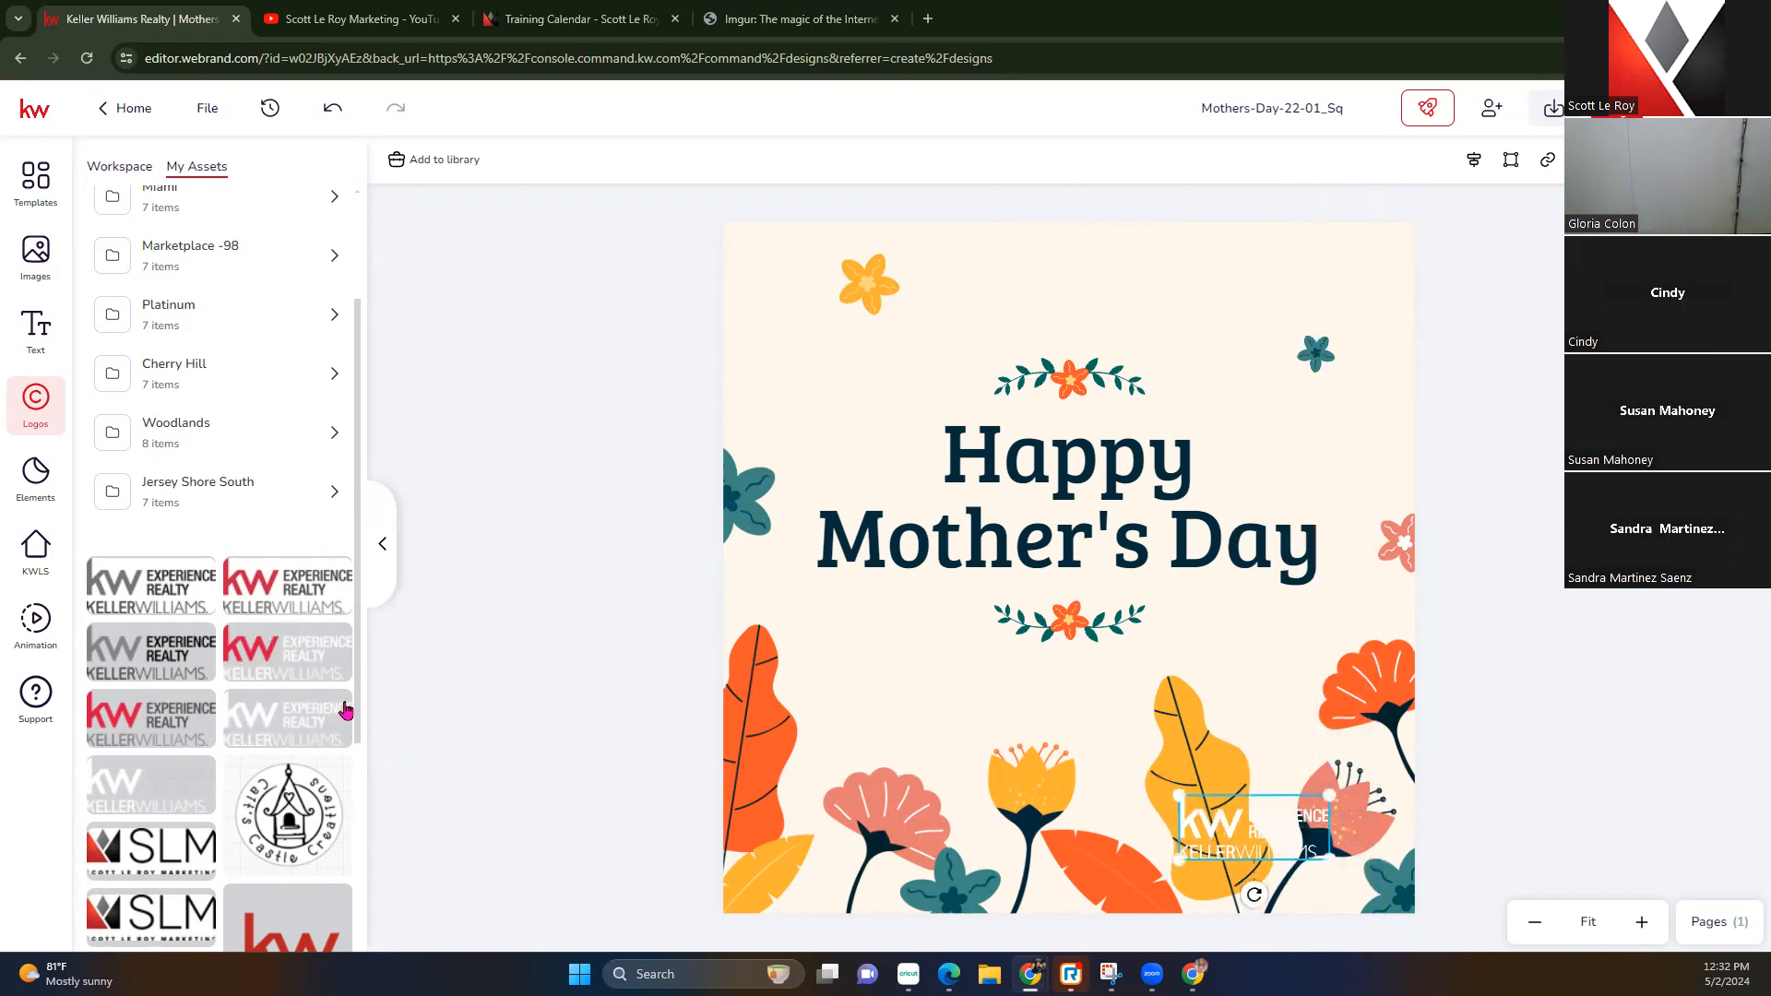
pyautogui.click(197, 721)
pyautogui.moveTo(1248, 847); pyautogui.dragTo(1318, 272)
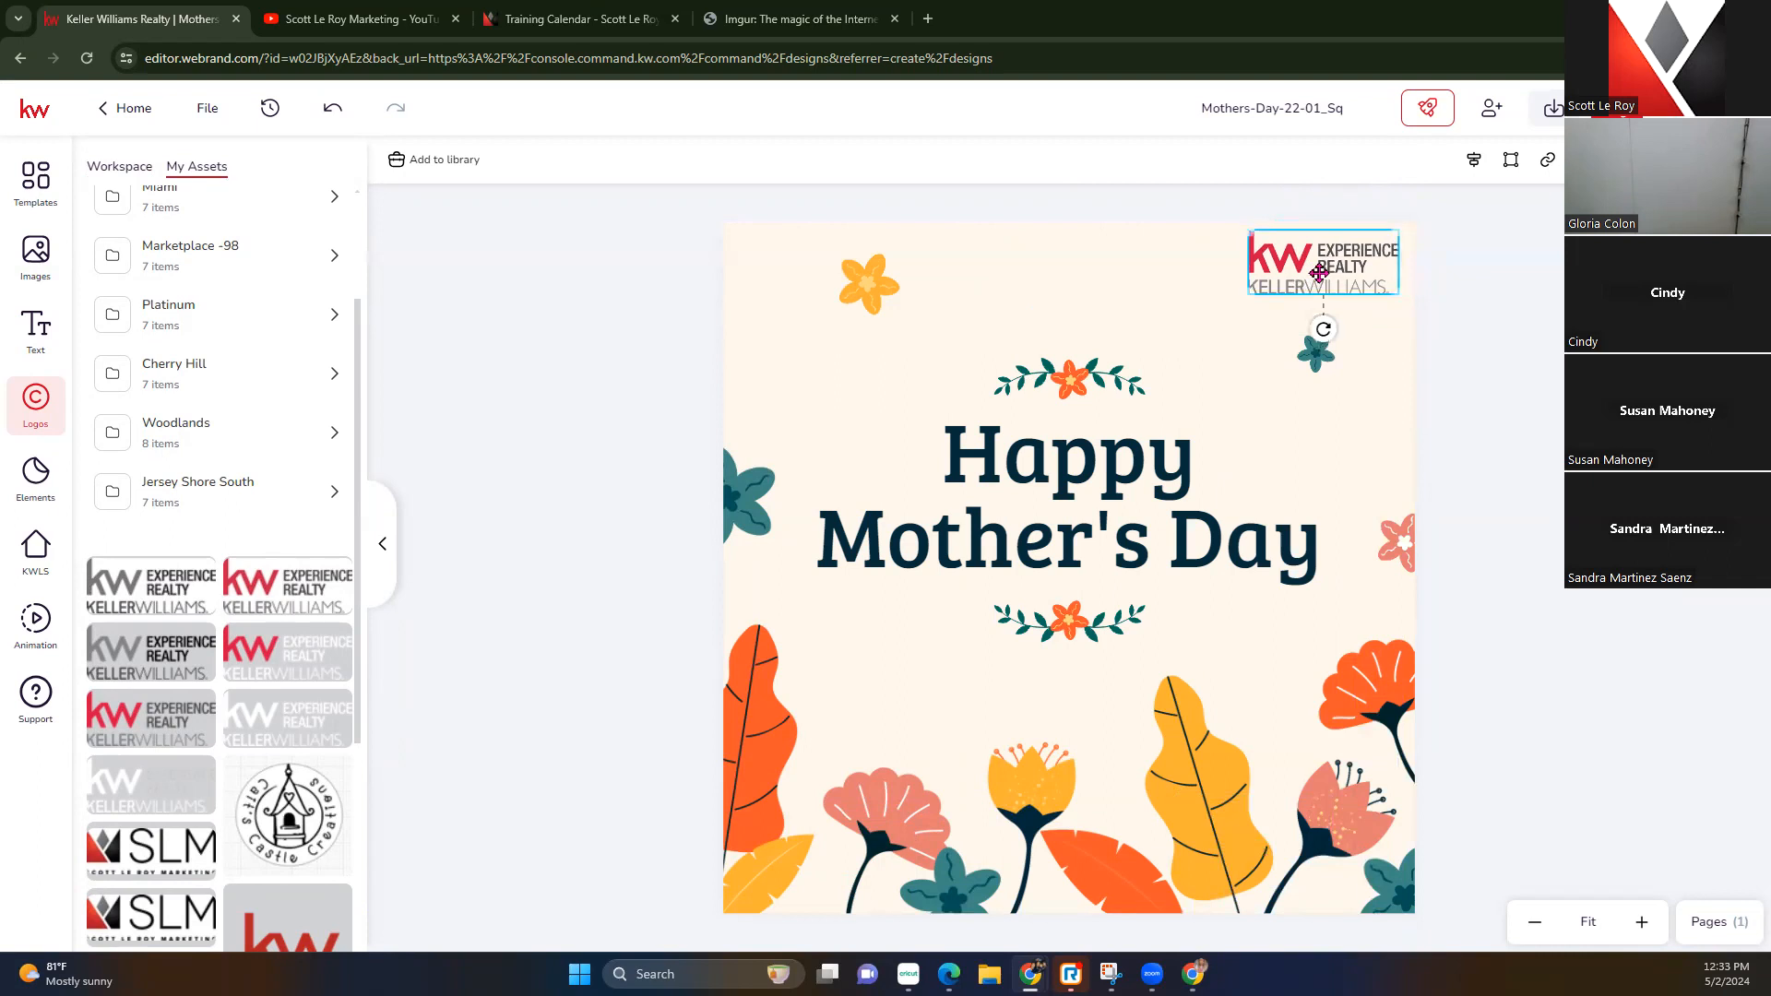
pyautogui.click(518, 392)
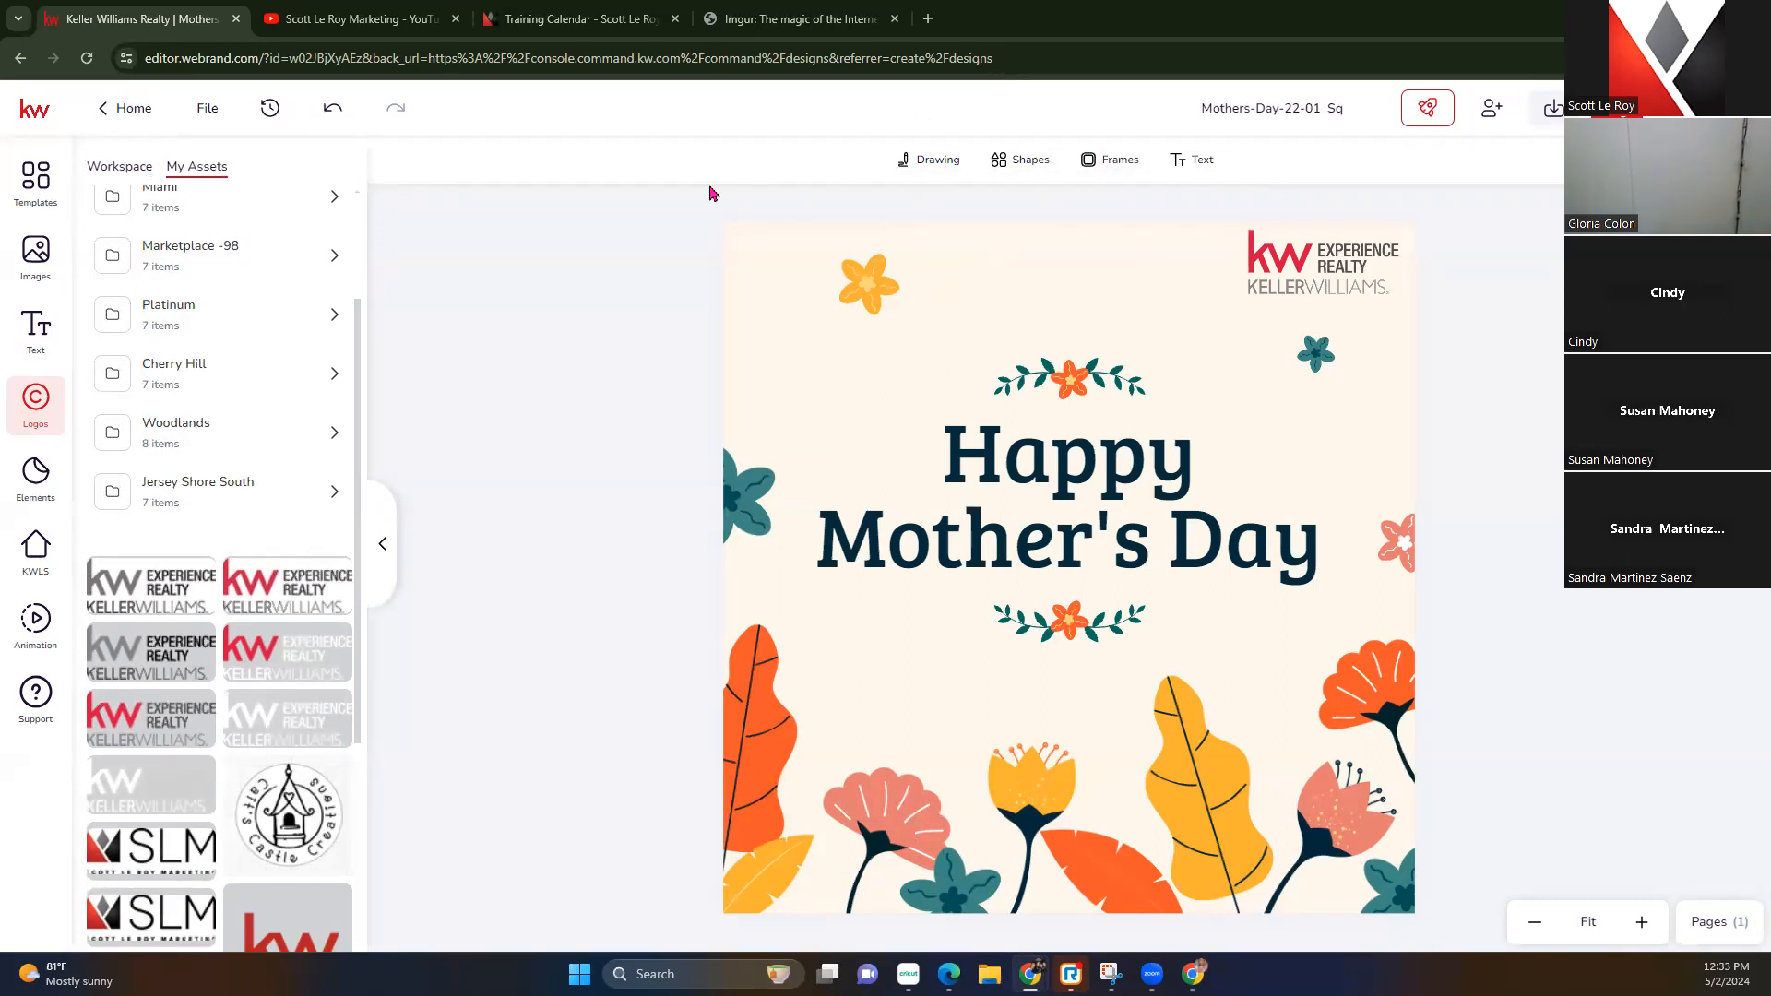
# Add a cloud-shaped photo frame, shrink it, and shift it left over the word Mother's
pyautogui.click(1119, 163)
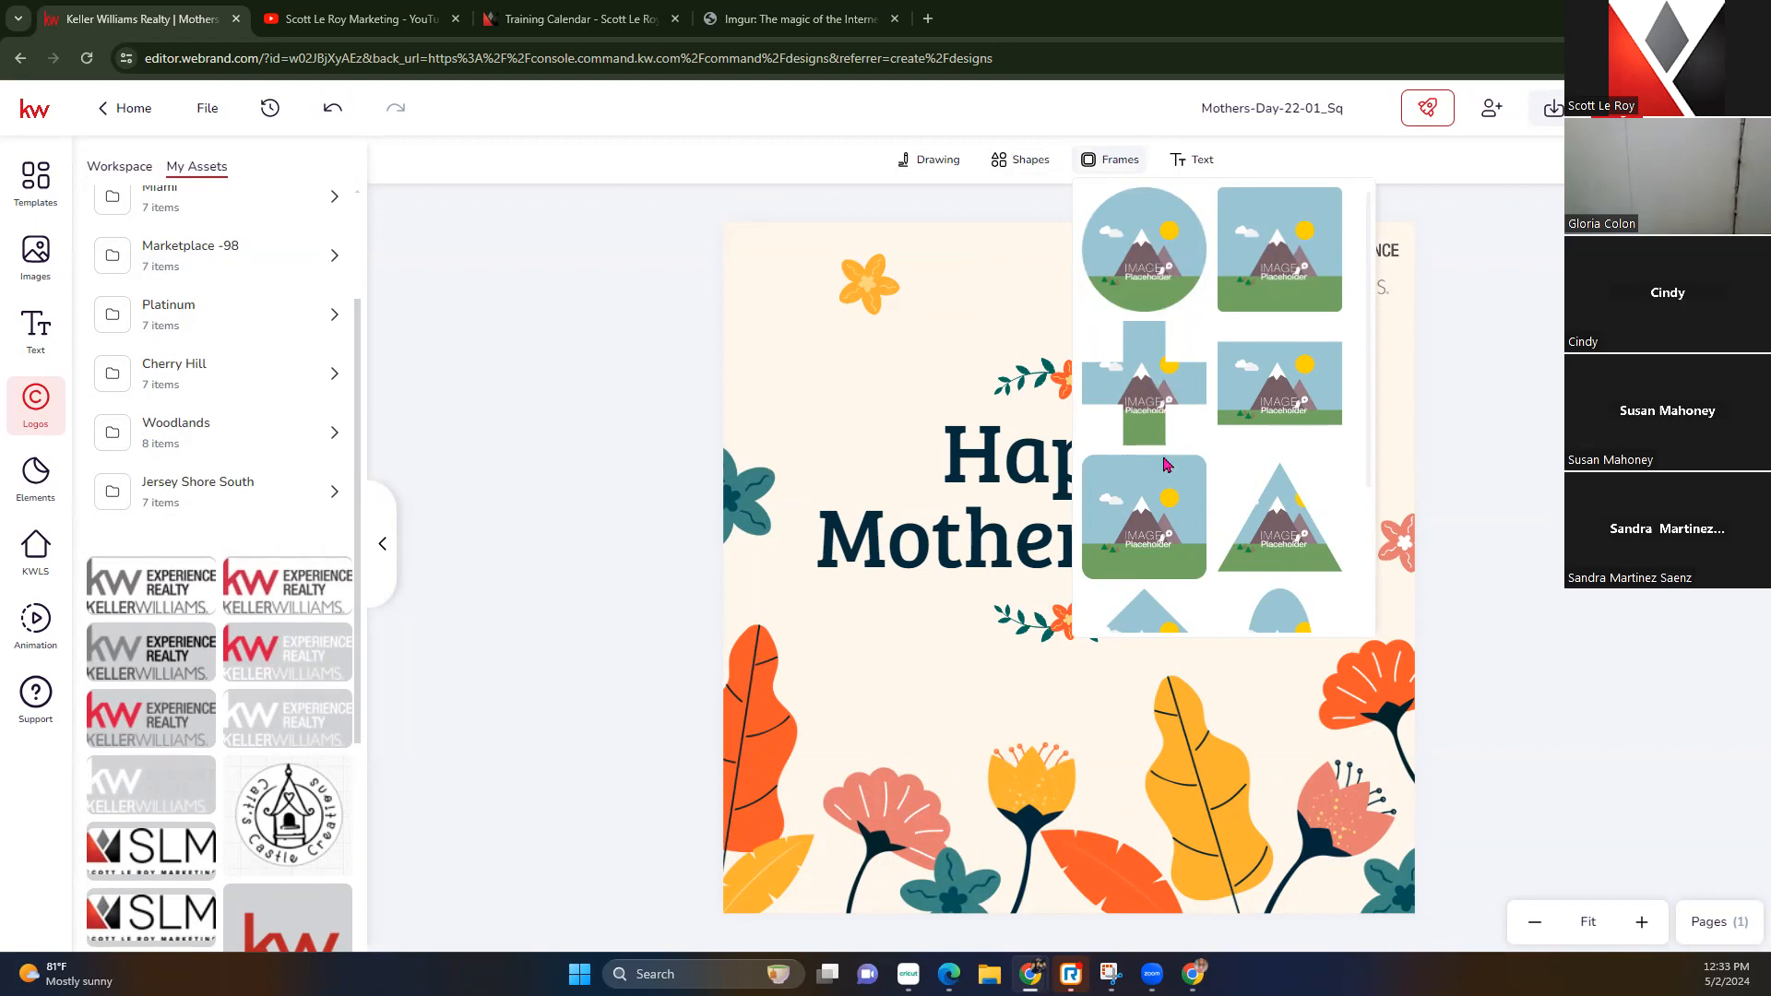
pyautogui.scroll(-10, 1181, 489)
pyautogui.scroll(-10, 1185, 492)
pyautogui.scroll(1, 1185, 491)
pyautogui.click(1156, 351)
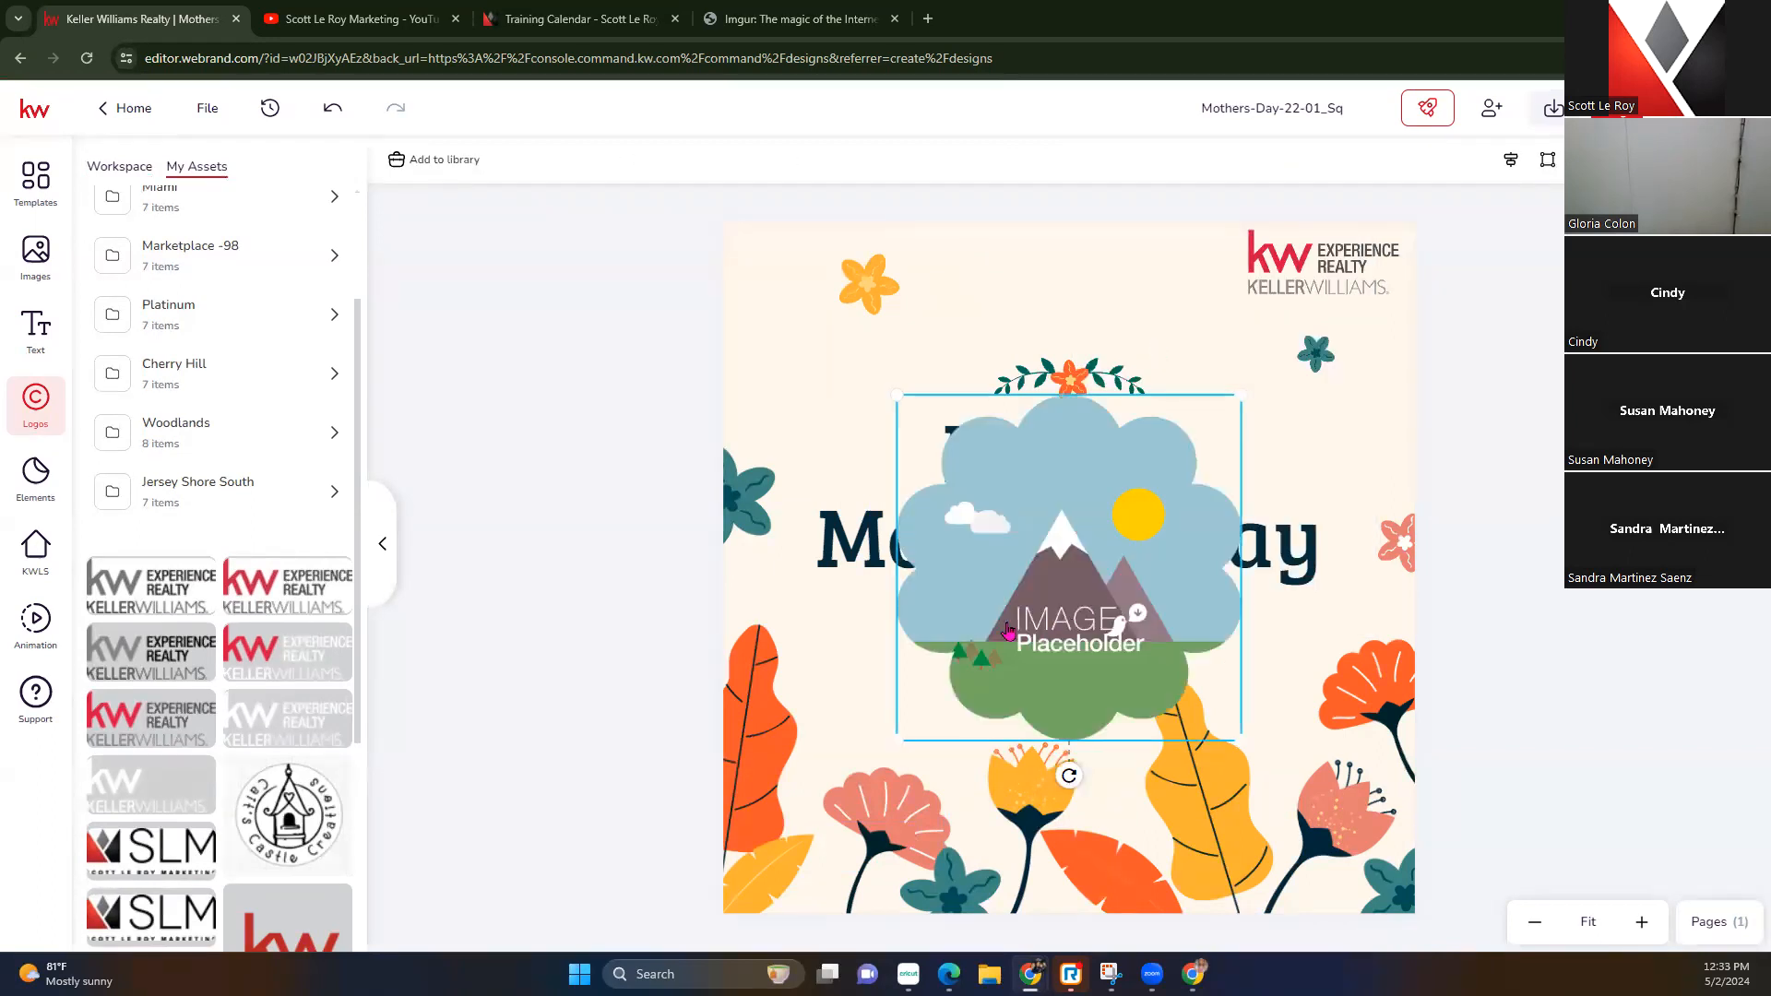
pyautogui.moveTo(1248, 409); pyautogui.dragTo(1140, 498)
pyautogui.moveTo(1056, 626); pyautogui.dragTo(964, 640)
pyautogui.click(35, 257)
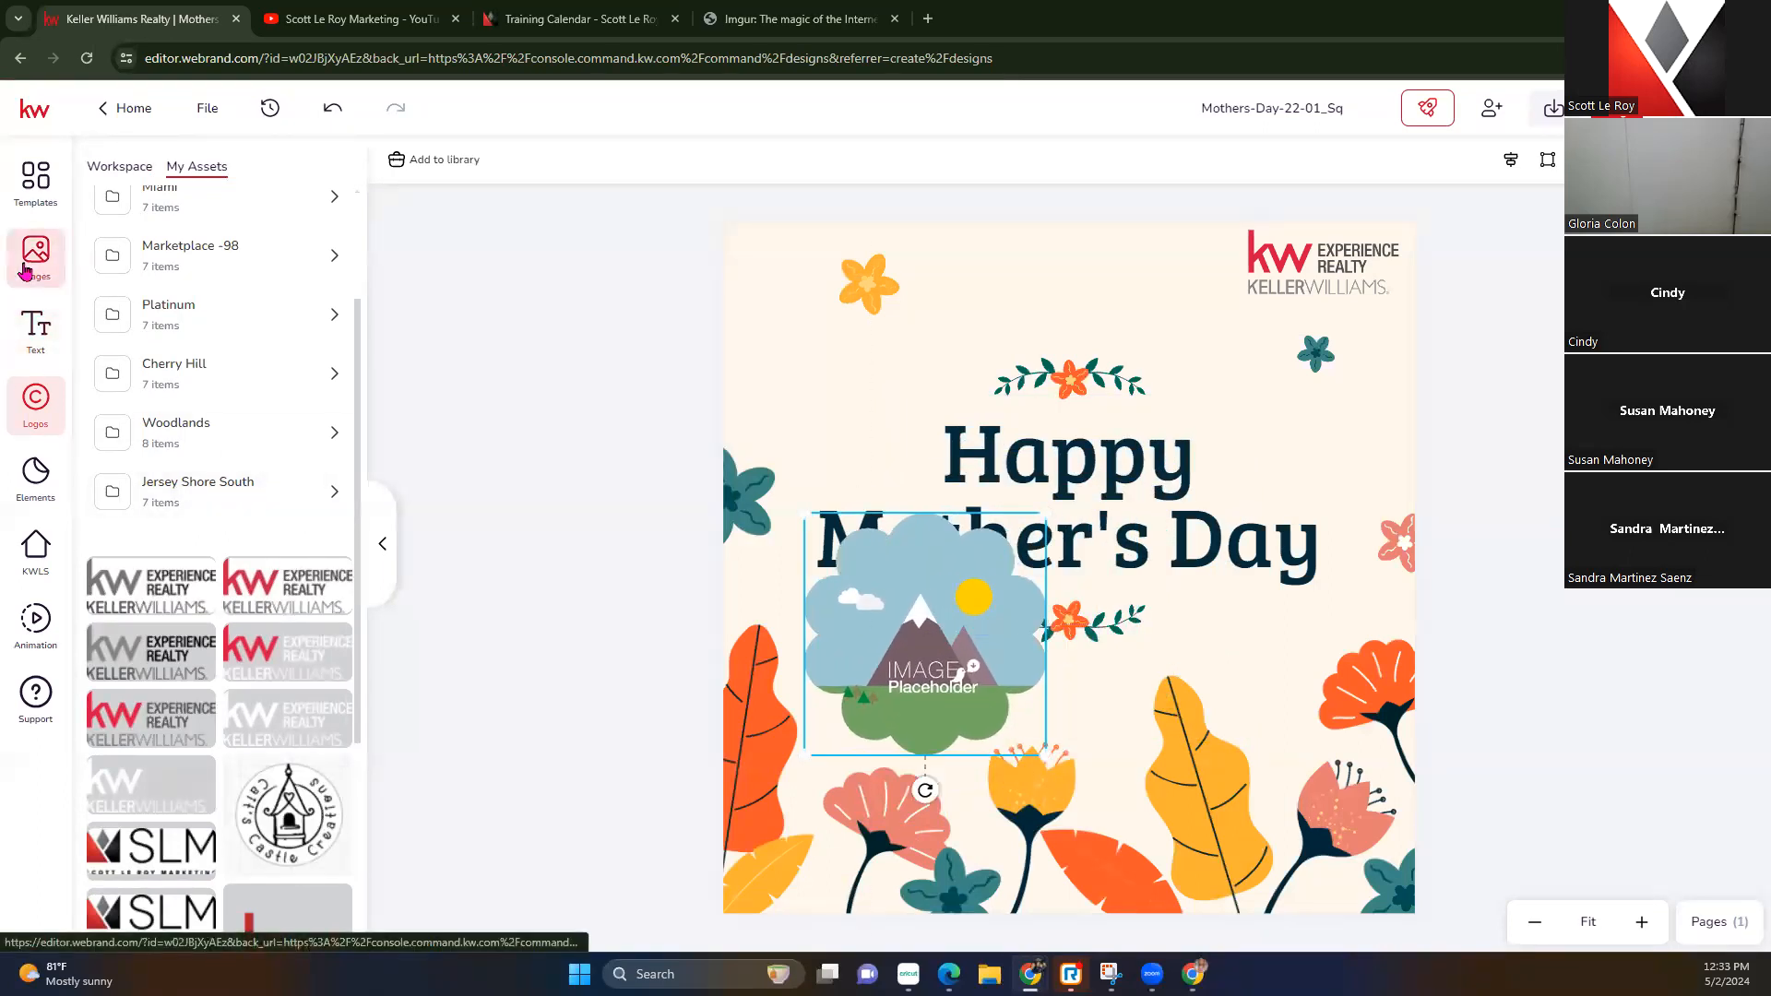
# Fill the frame with the agent photo from My Assets and nudge it down inside
pyautogui.click(253, 180)
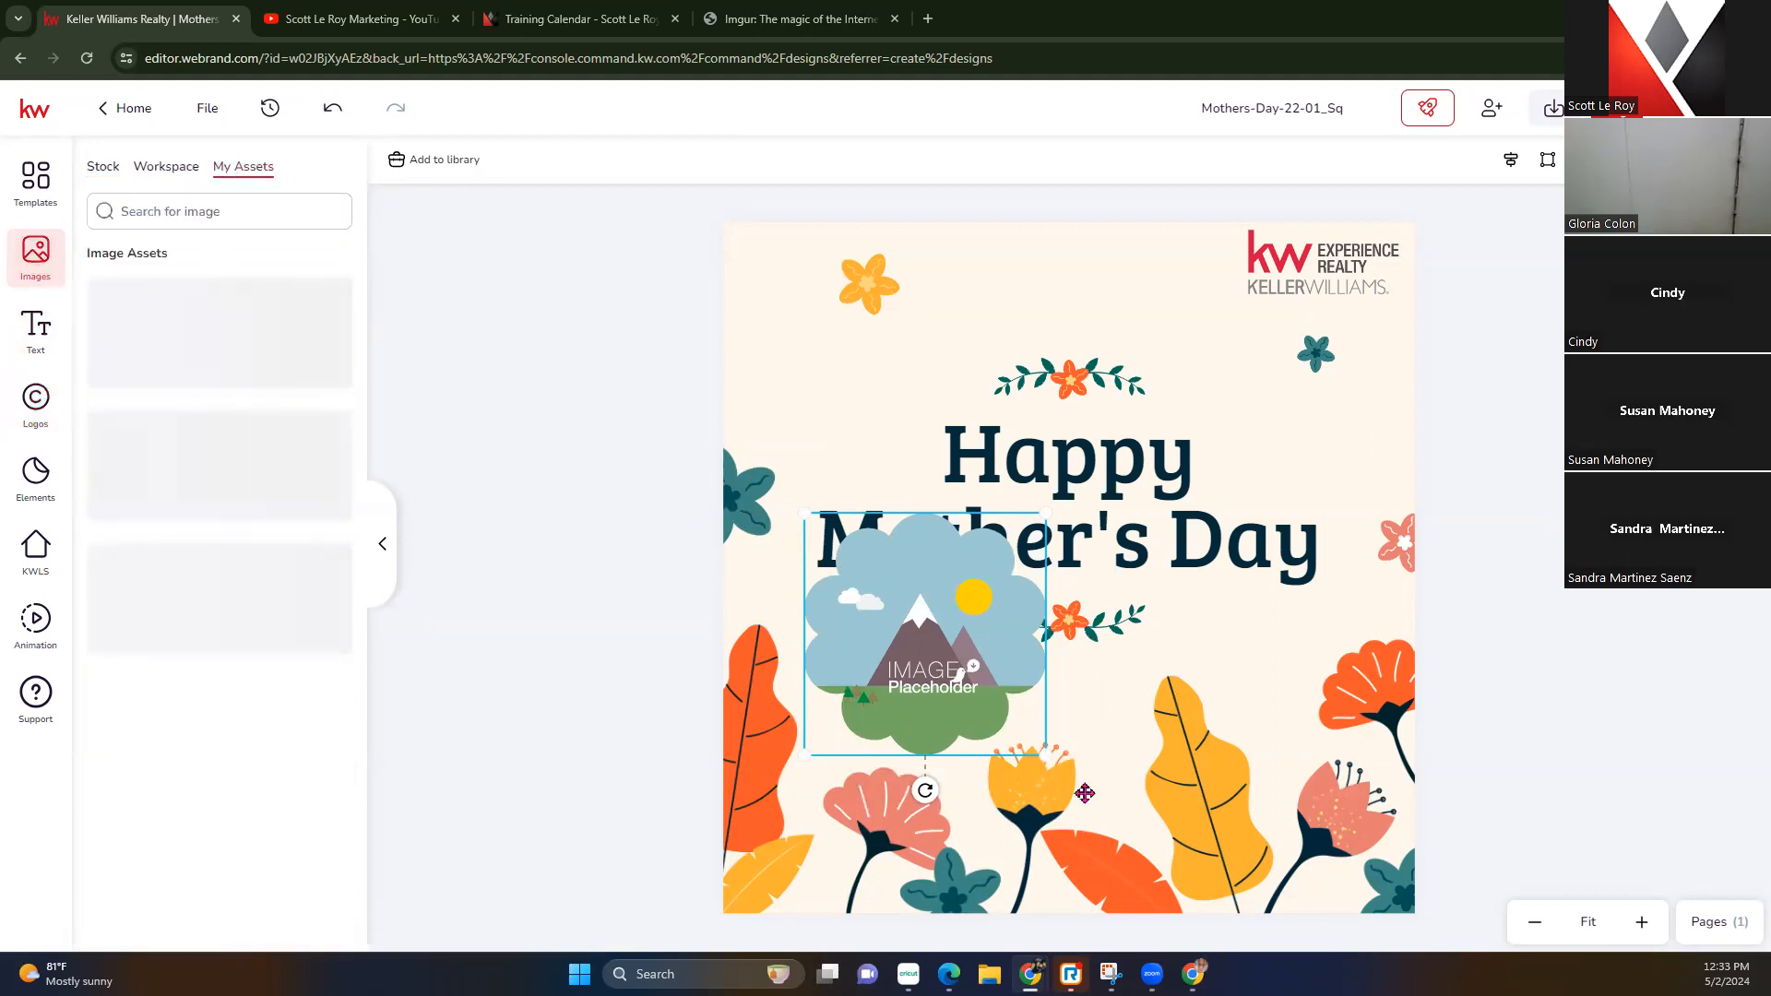
pyautogui.click(136, 324)
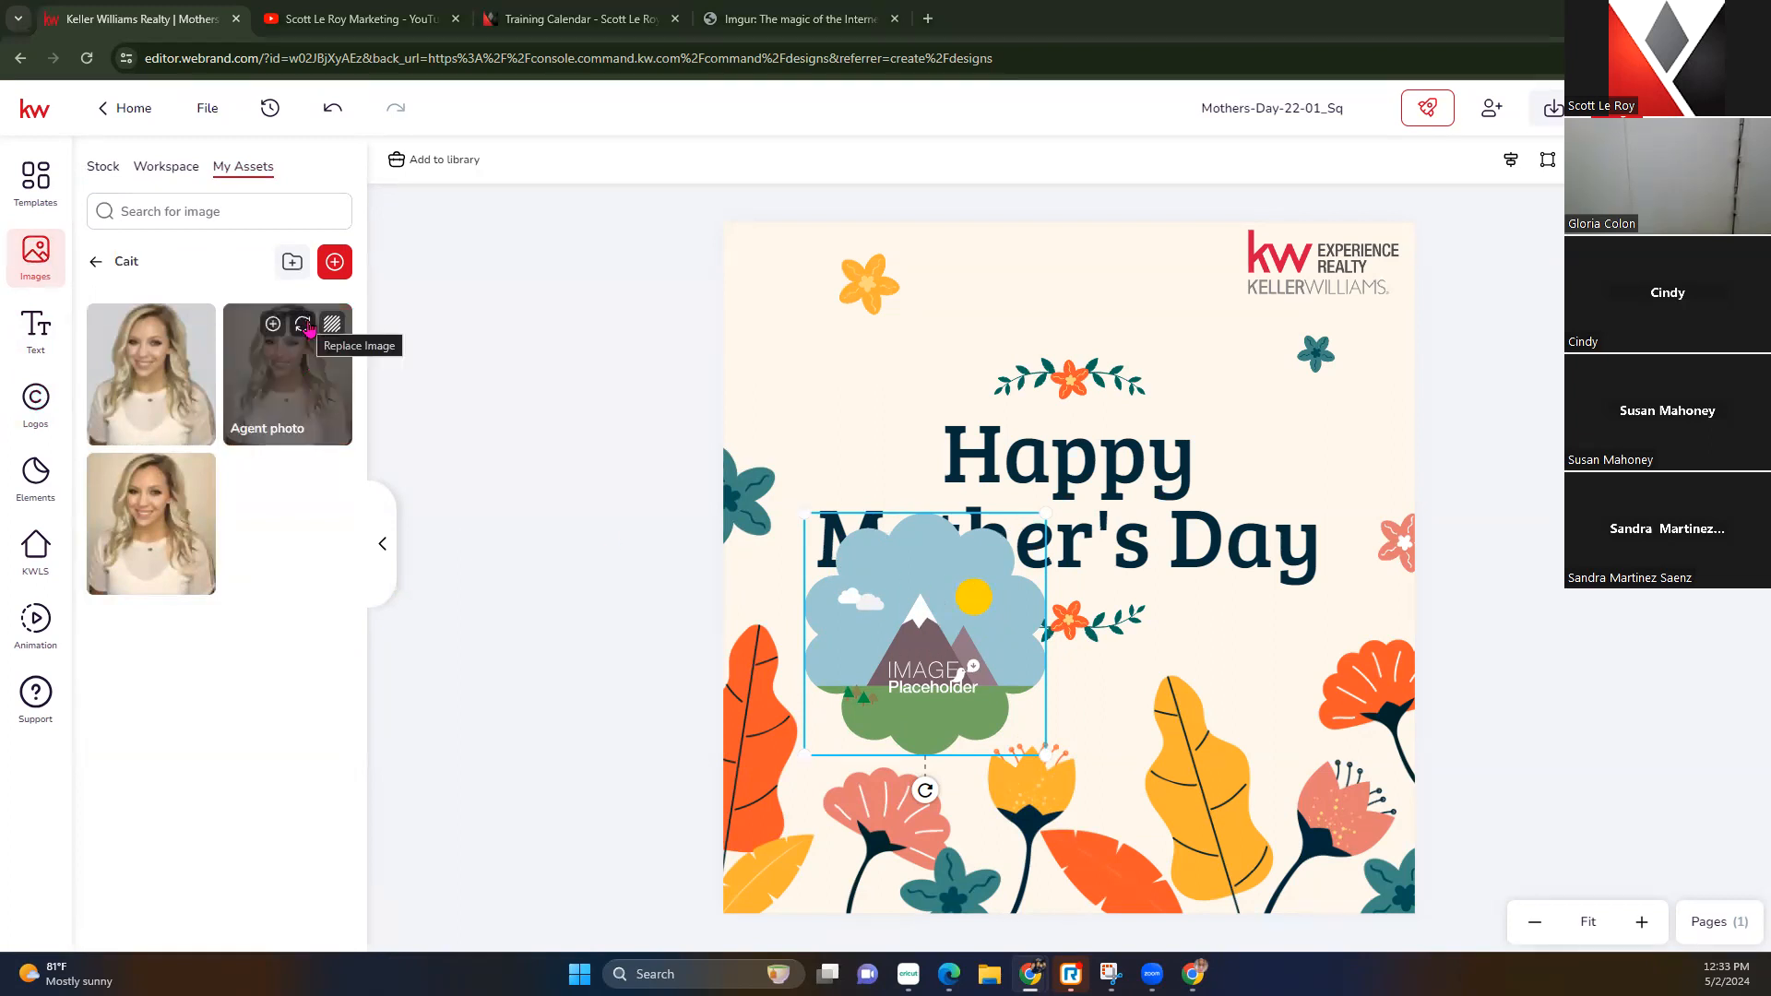
pyautogui.click(309, 329)
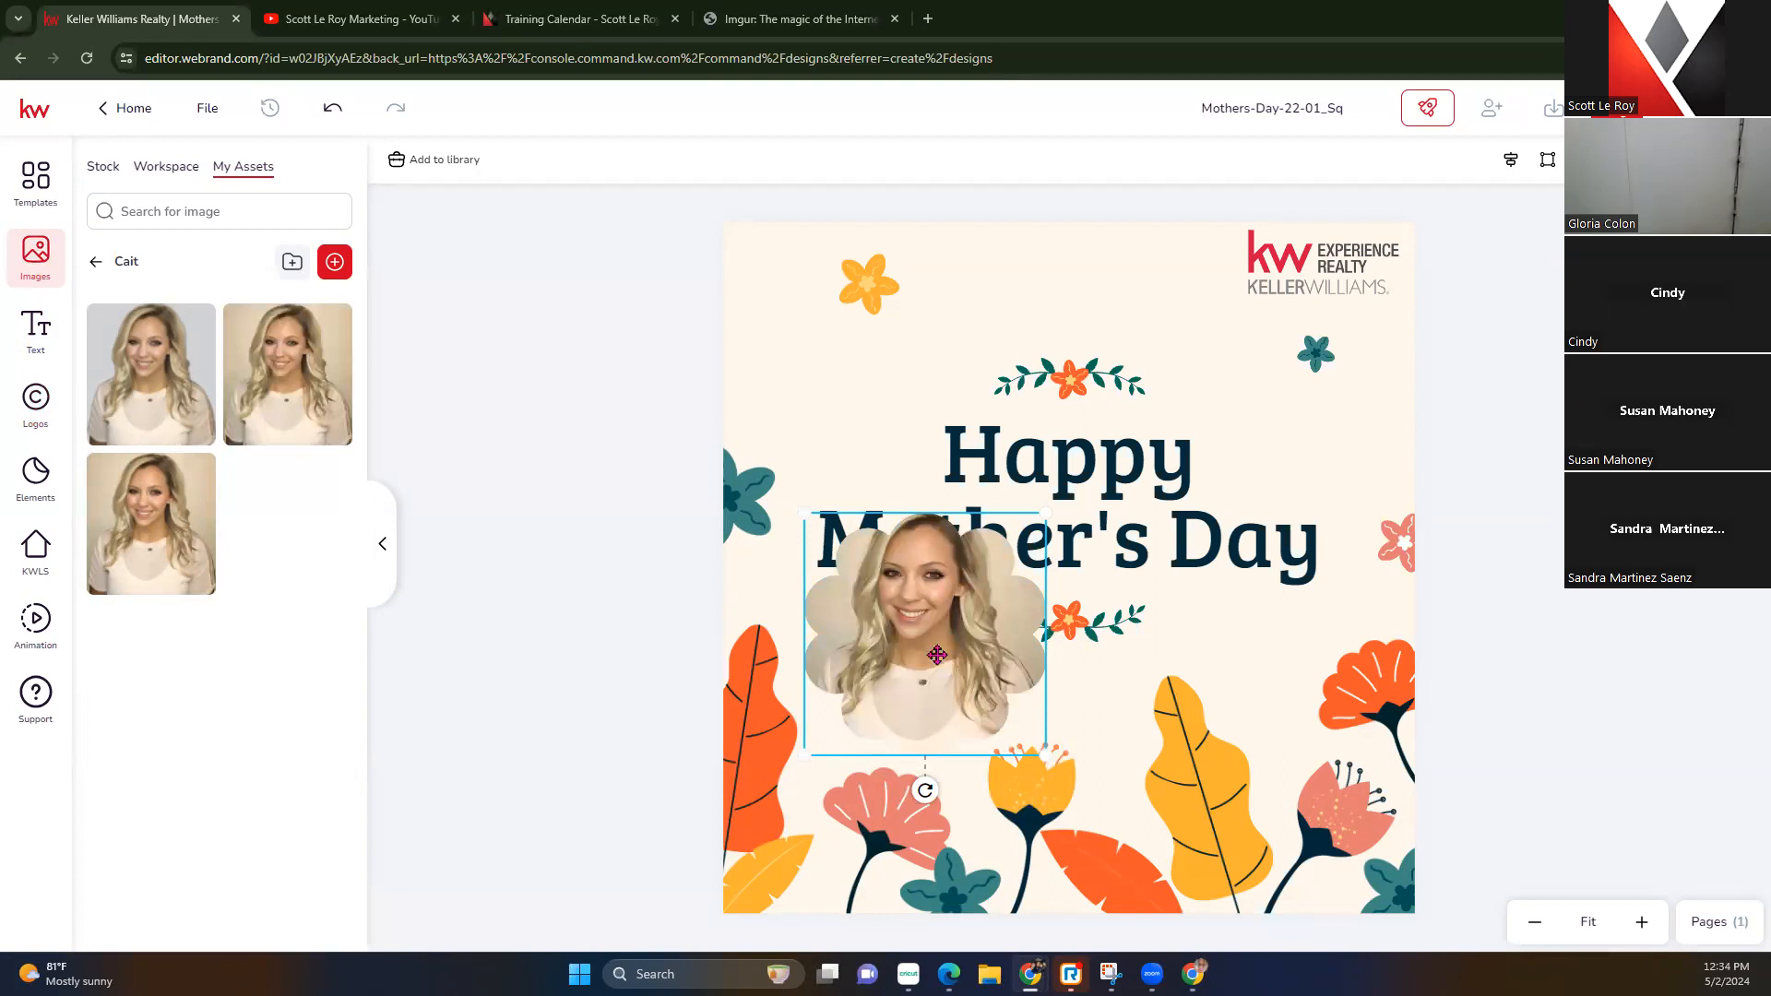
pyautogui.doubleClick(934, 623)
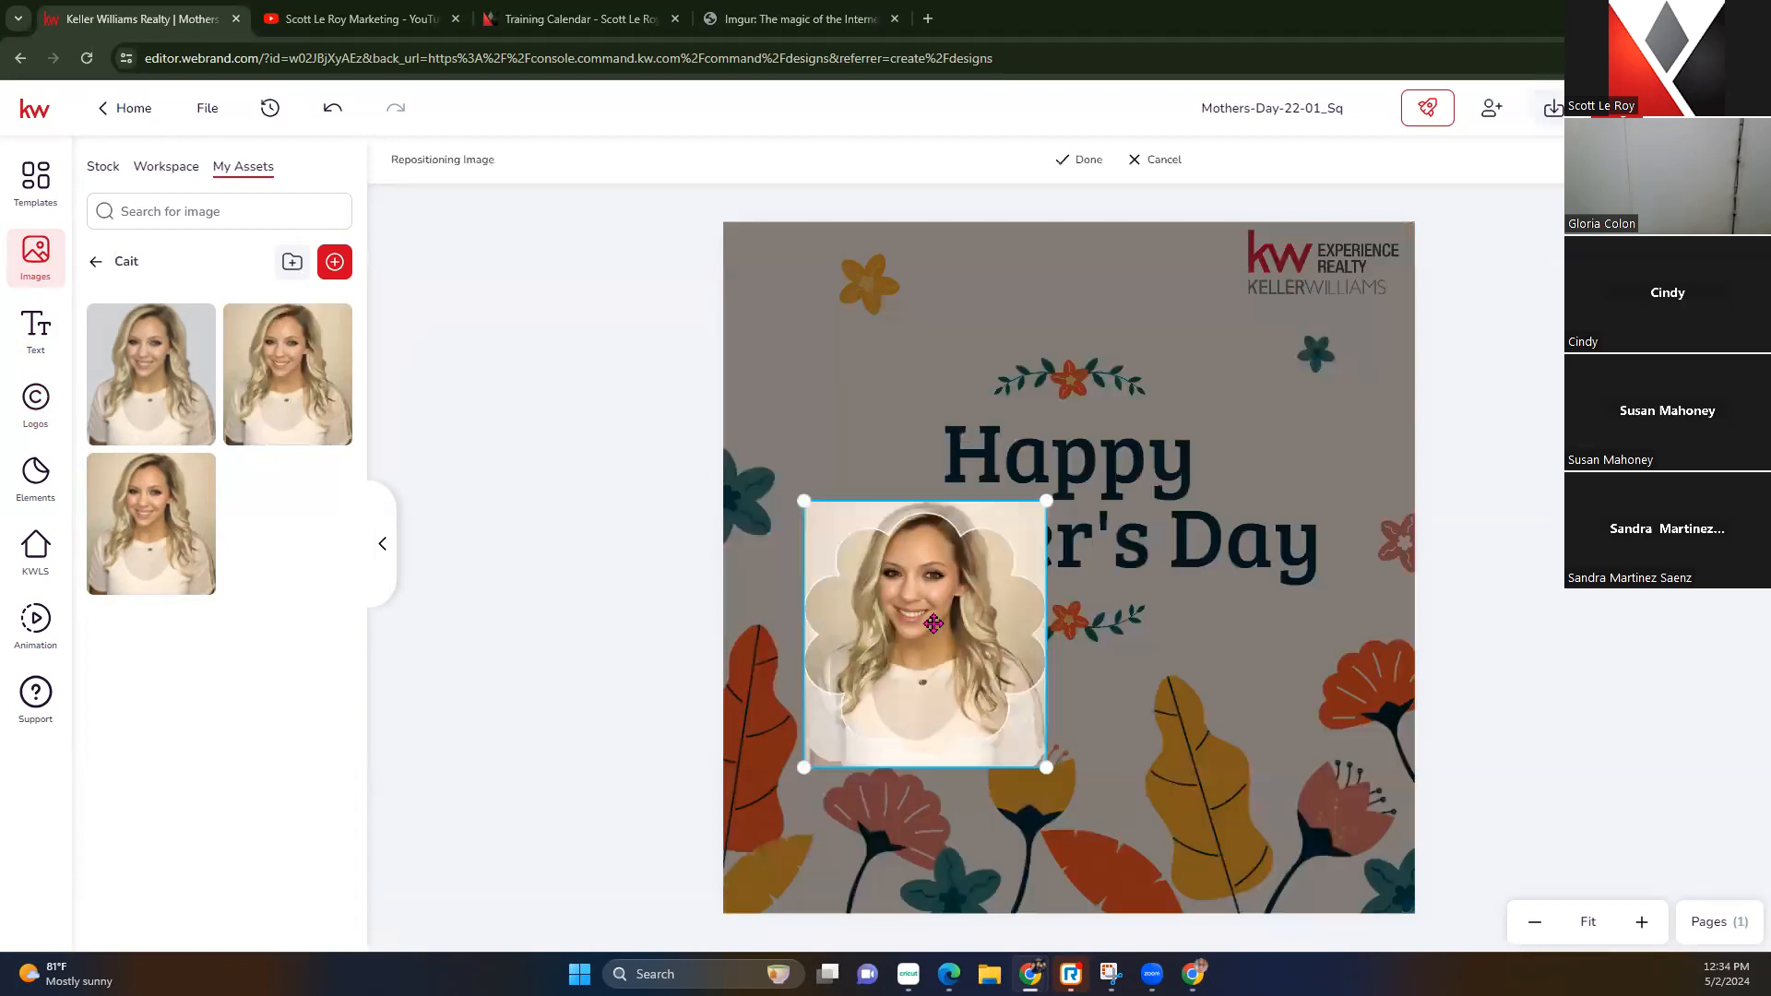
pyautogui.moveTo(933, 623); pyautogui.dragTo(930, 629)
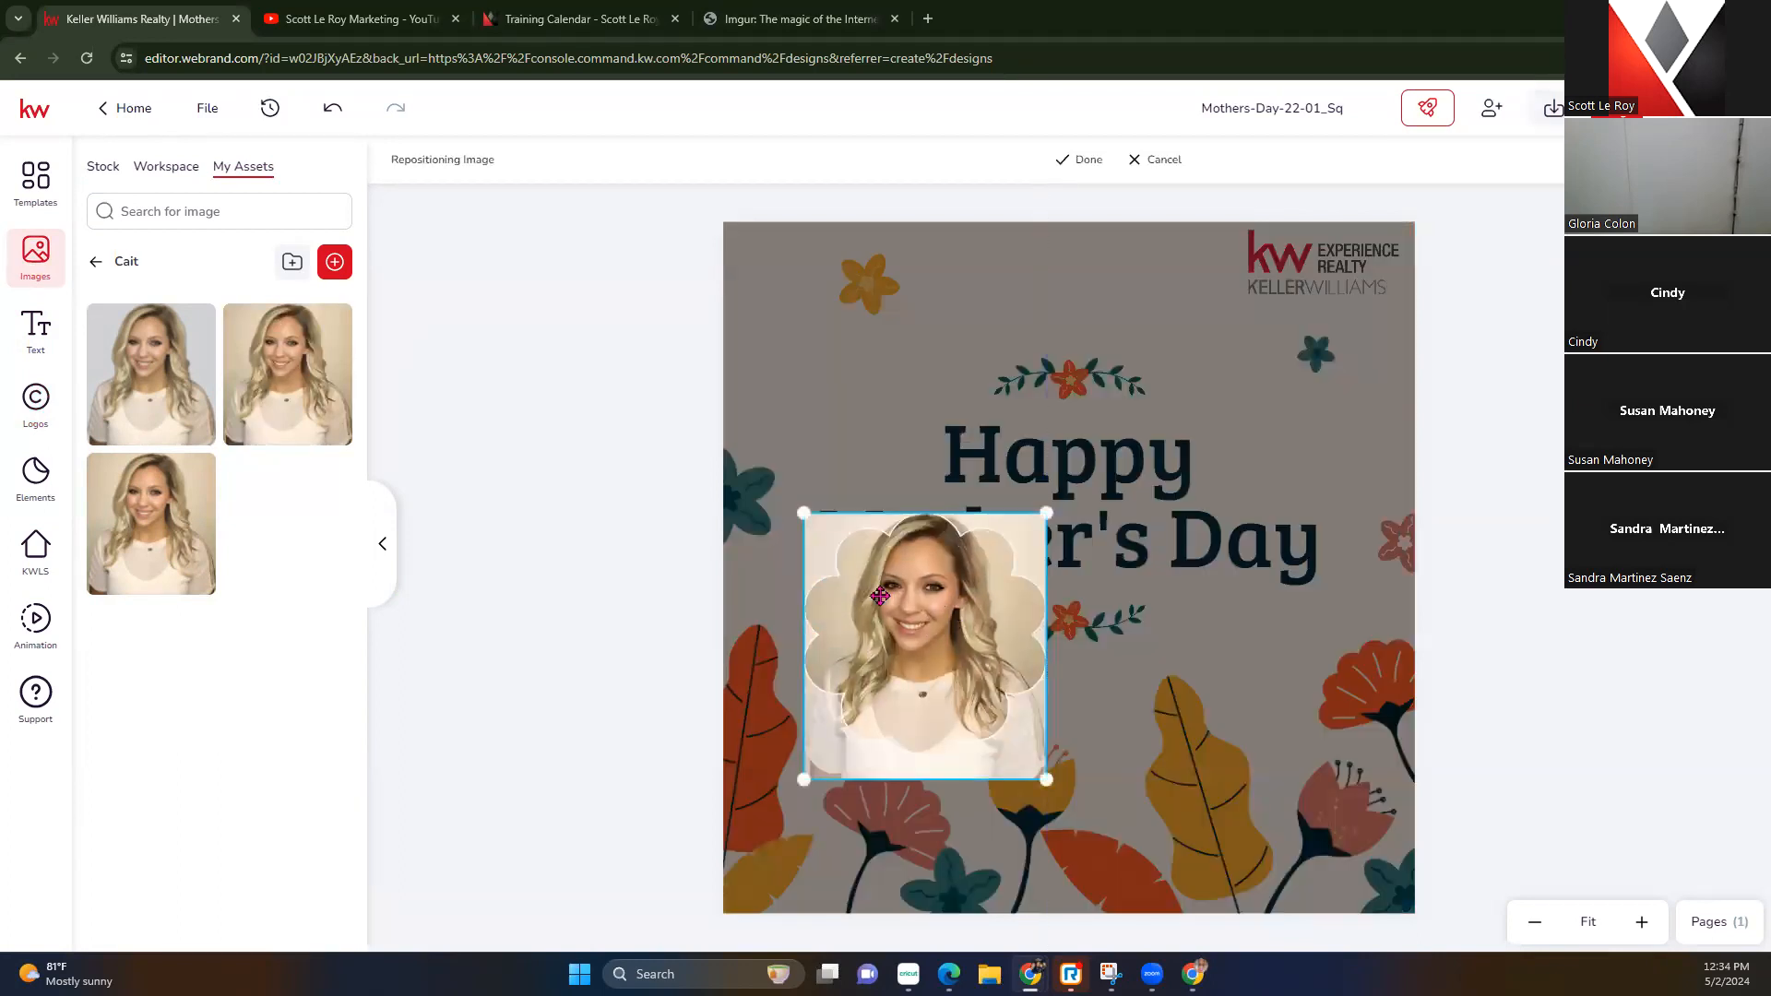
pyautogui.click(1086, 160)
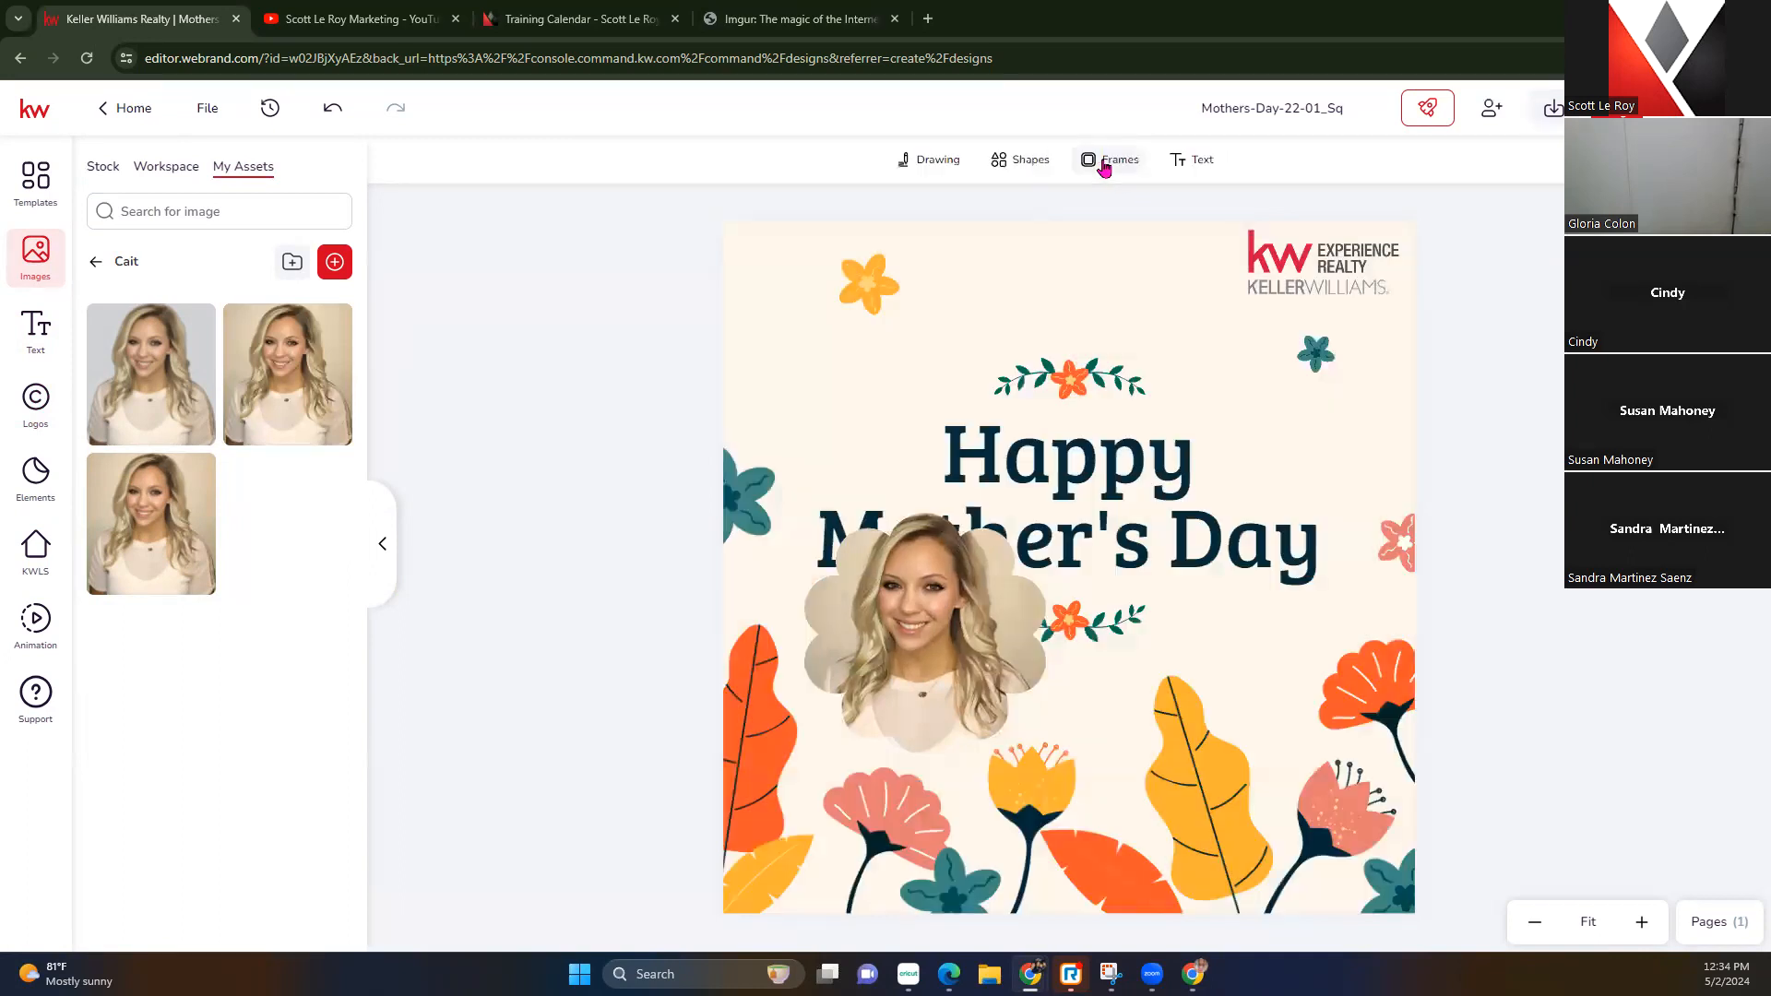
# Shrink the portrait frame and move it to the card's top-left corner
pyautogui.click(959, 639)
pyautogui.moveTo(1041, 509); pyautogui.dragTo(949, 610)
pyautogui.moveTo(889, 683)
pyautogui.mouseDown()
pyautogui.moveTo(861, 695)
pyautogui.moveTo(980, 779)
pyautogui.moveTo(1041, 745)
pyautogui.moveTo(838, 318)
pyautogui.moveTo(813, 298)
pyautogui.mouseUp()
pyautogui.click(621, 361)
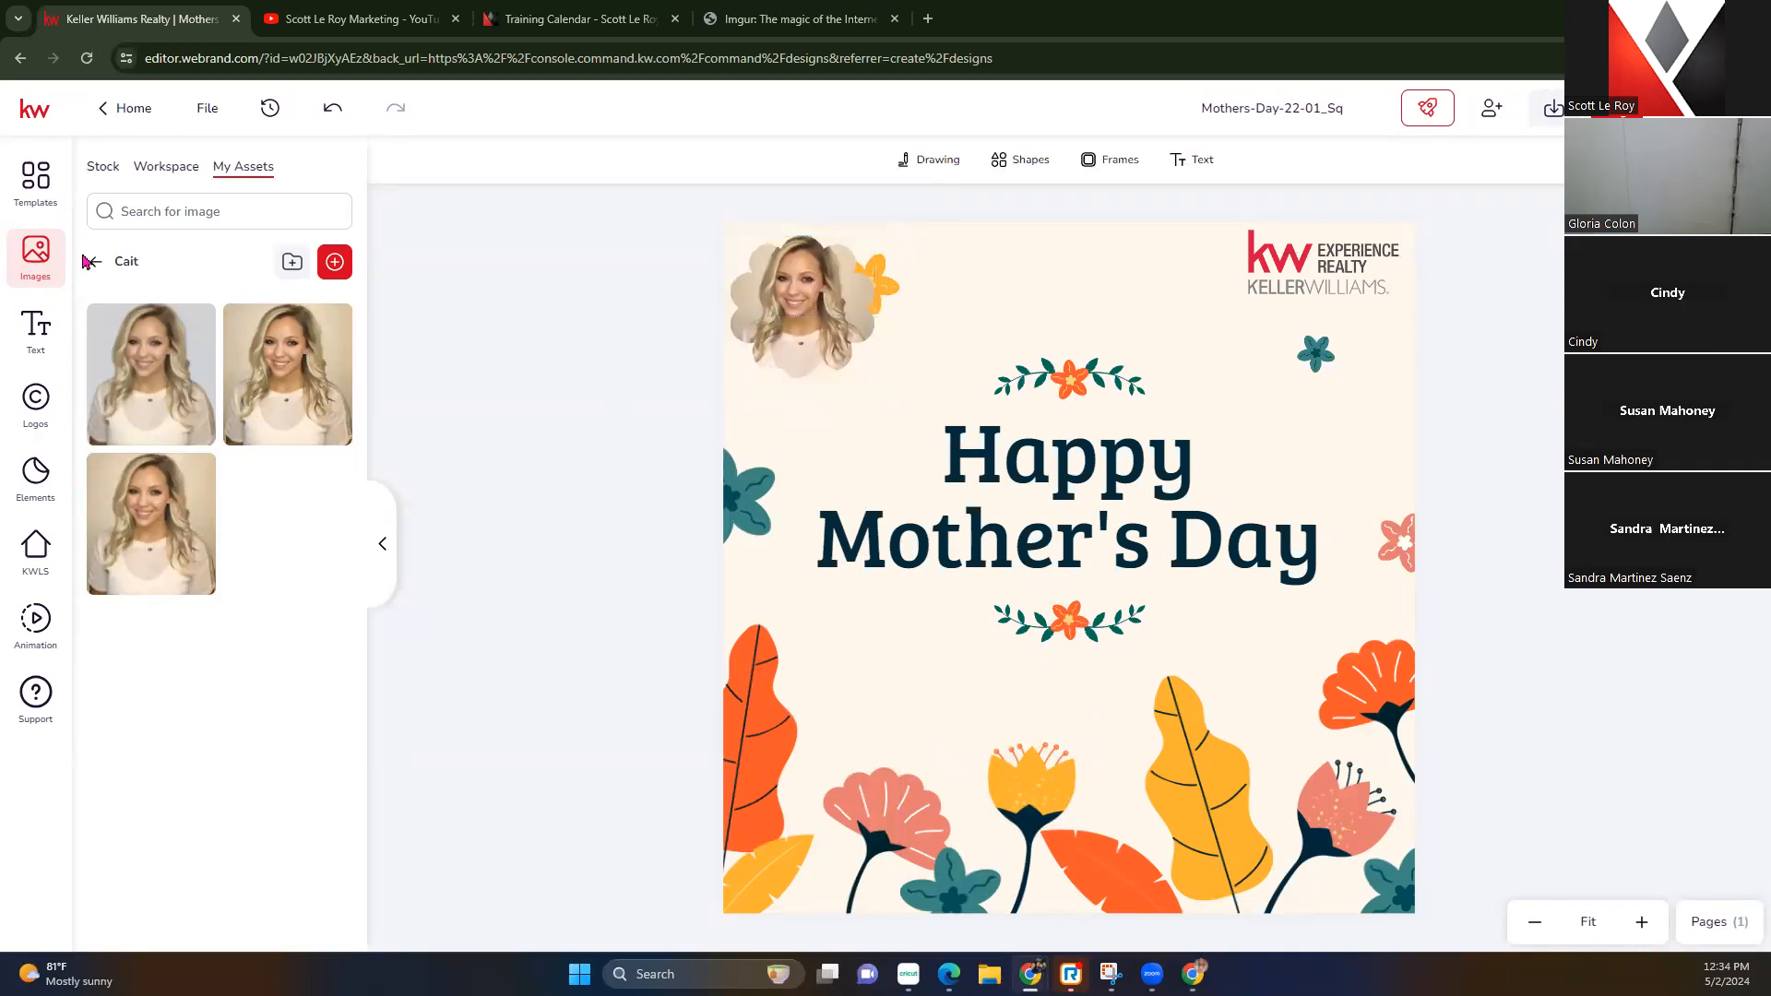
# Add the agent's name text from saved text assets and place it below the photo
pyautogui.click(35, 330)
pyautogui.click(312, 167)
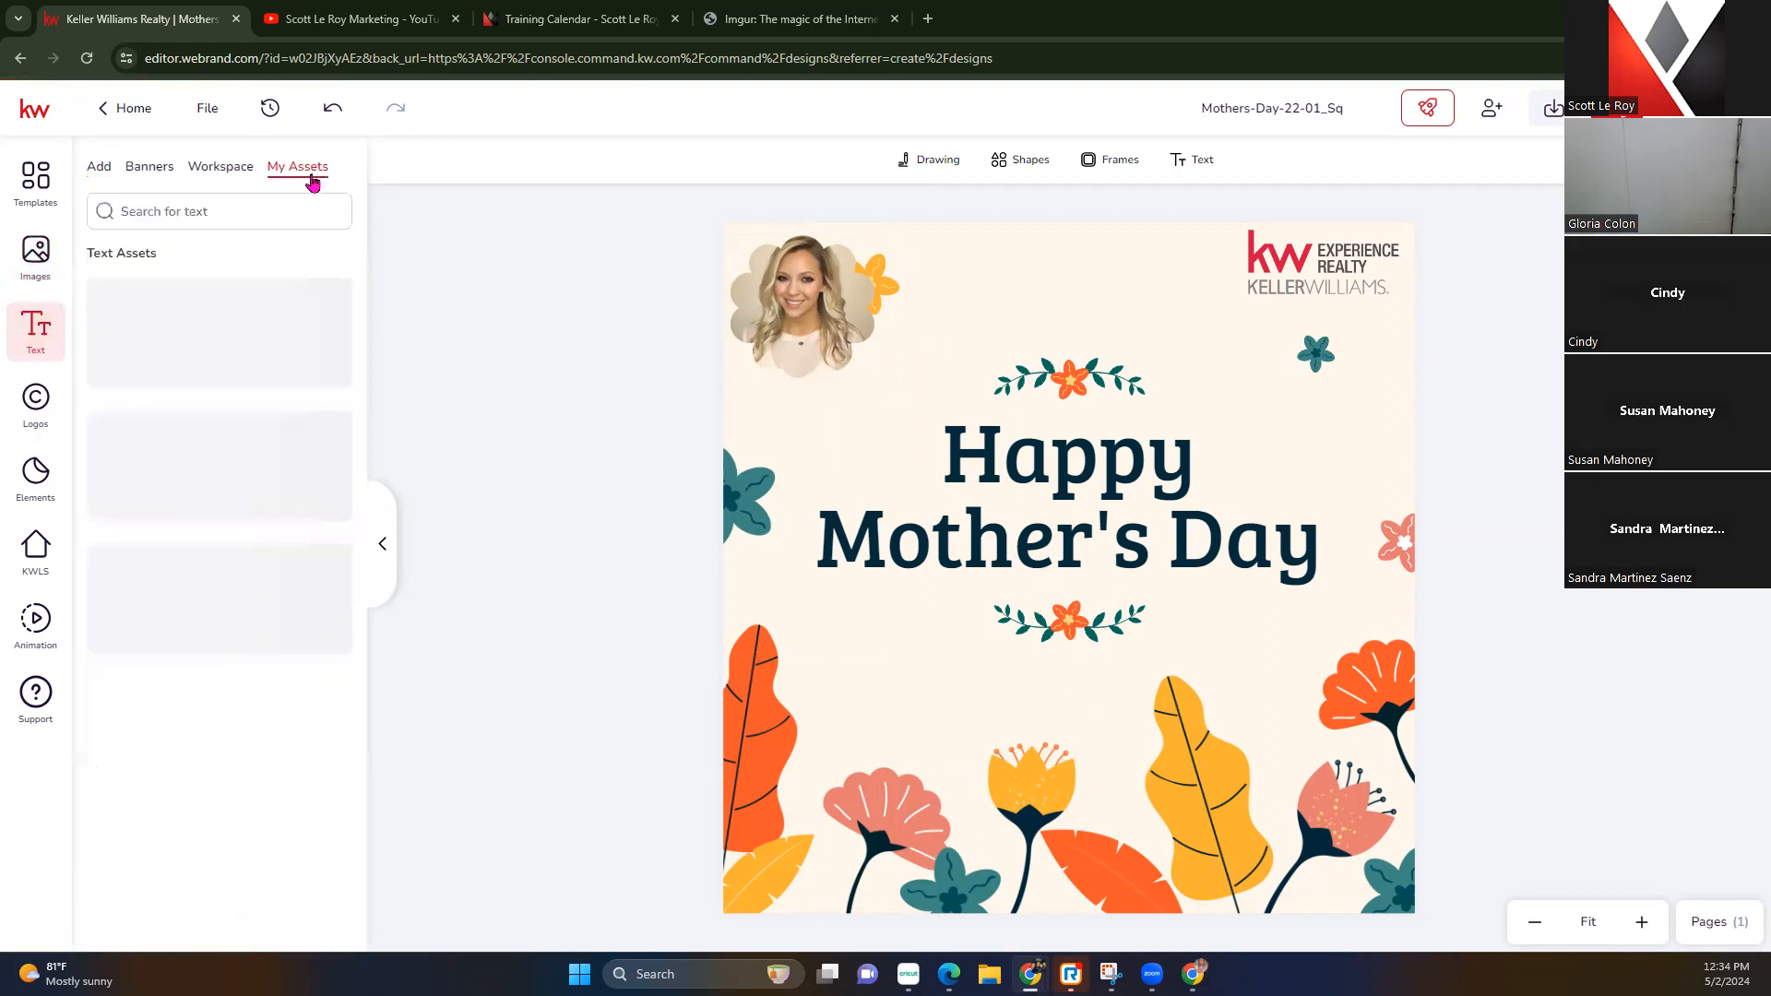
pyautogui.scroll(-2, 256, 554)
pyautogui.scroll(-10, 256, 554)
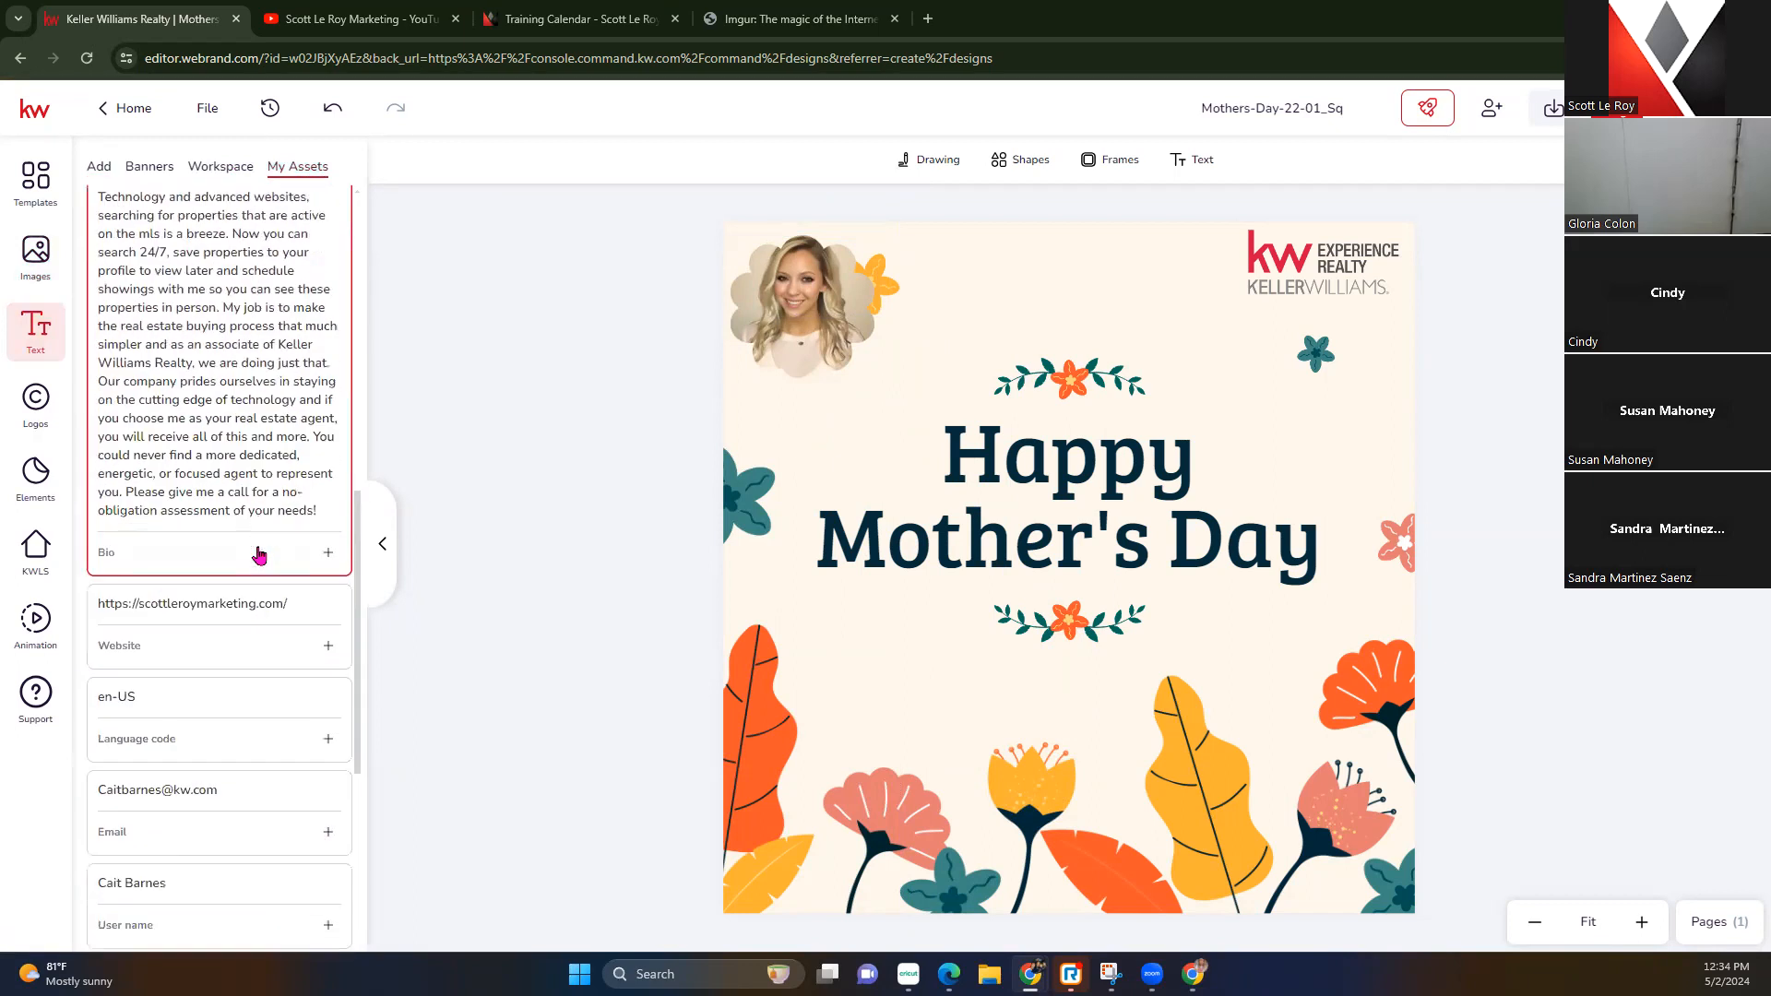
pyautogui.click(327, 649)
pyautogui.moveTo(799, 297); pyautogui.dragTo(792, 441)
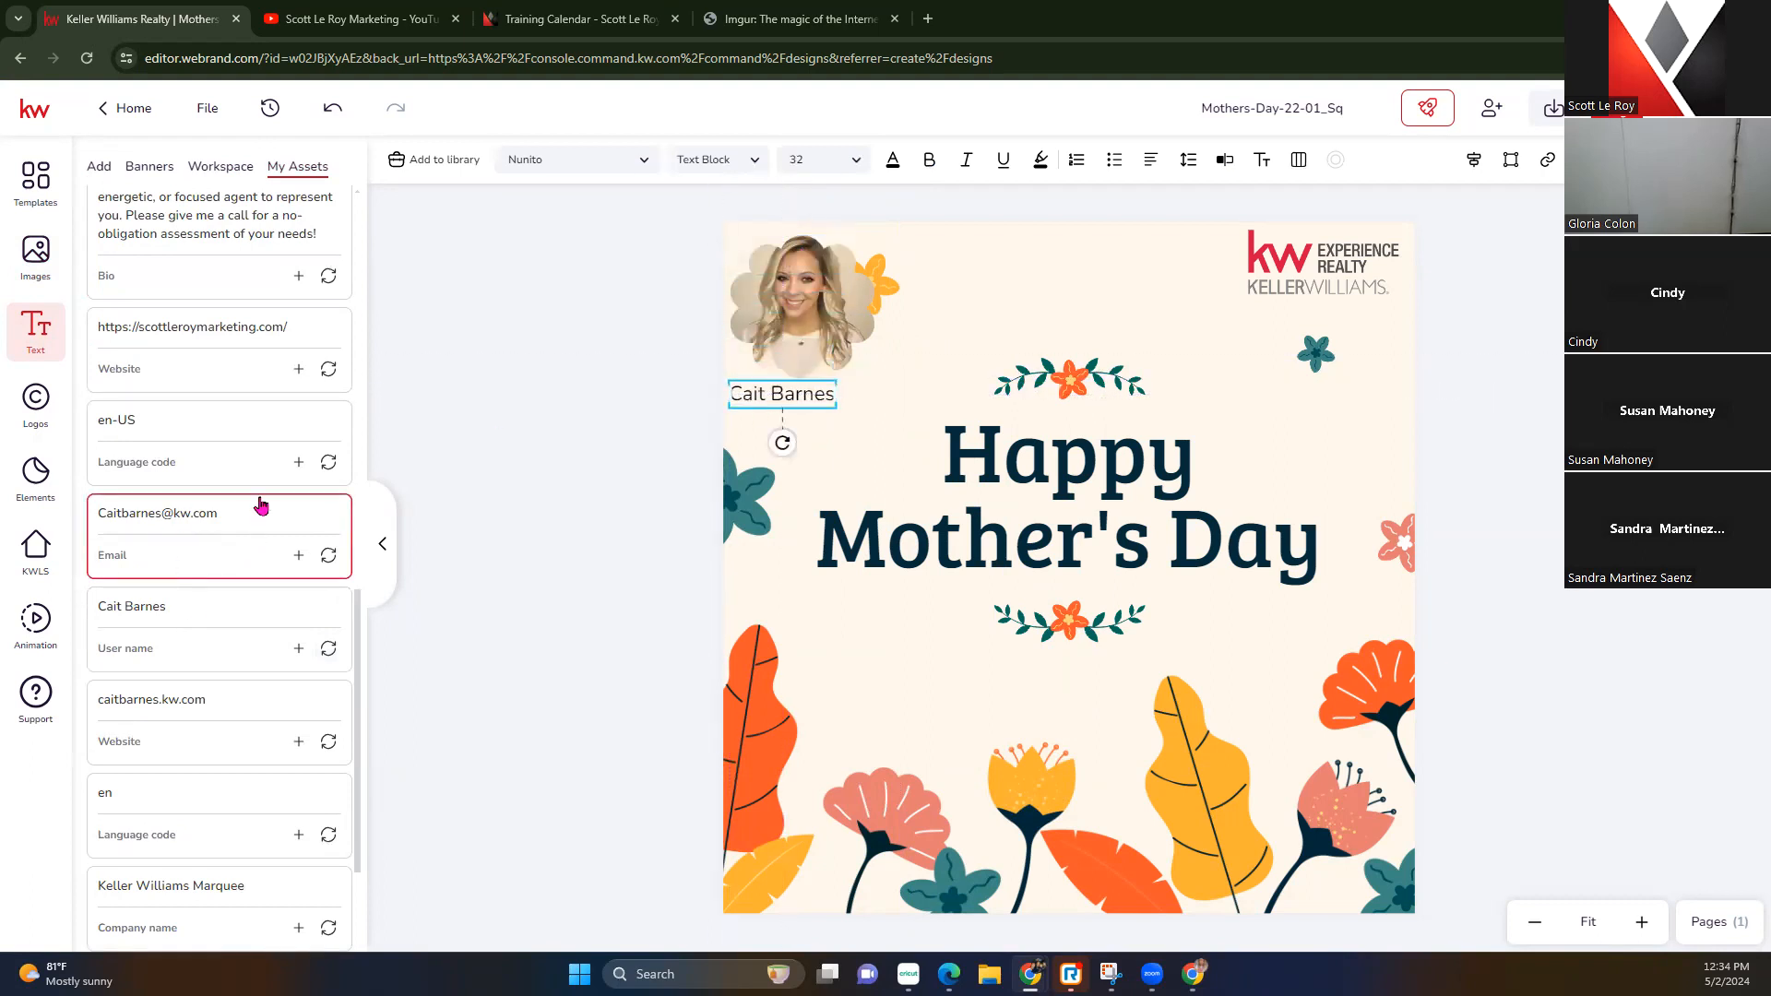
# Switch that text to the website, re-add the agent's name, and widen the website to one line
pyautogui.click(328, 741)
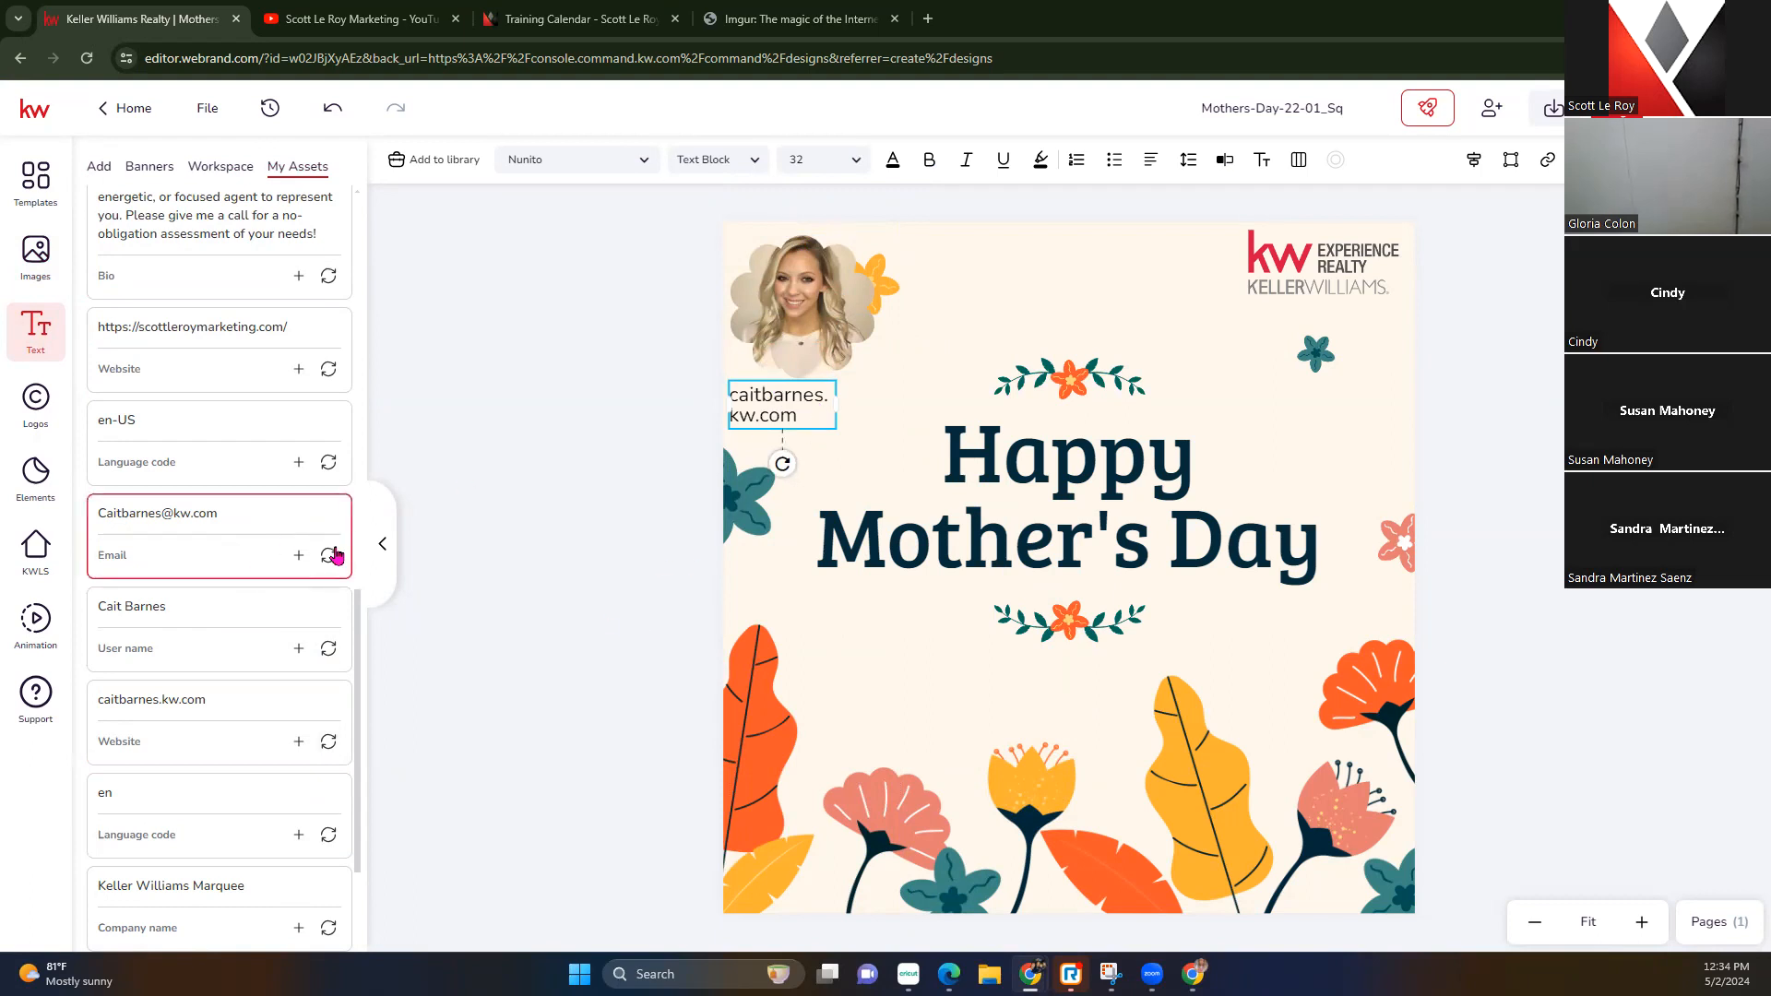
pyautogui.click(298, 648)
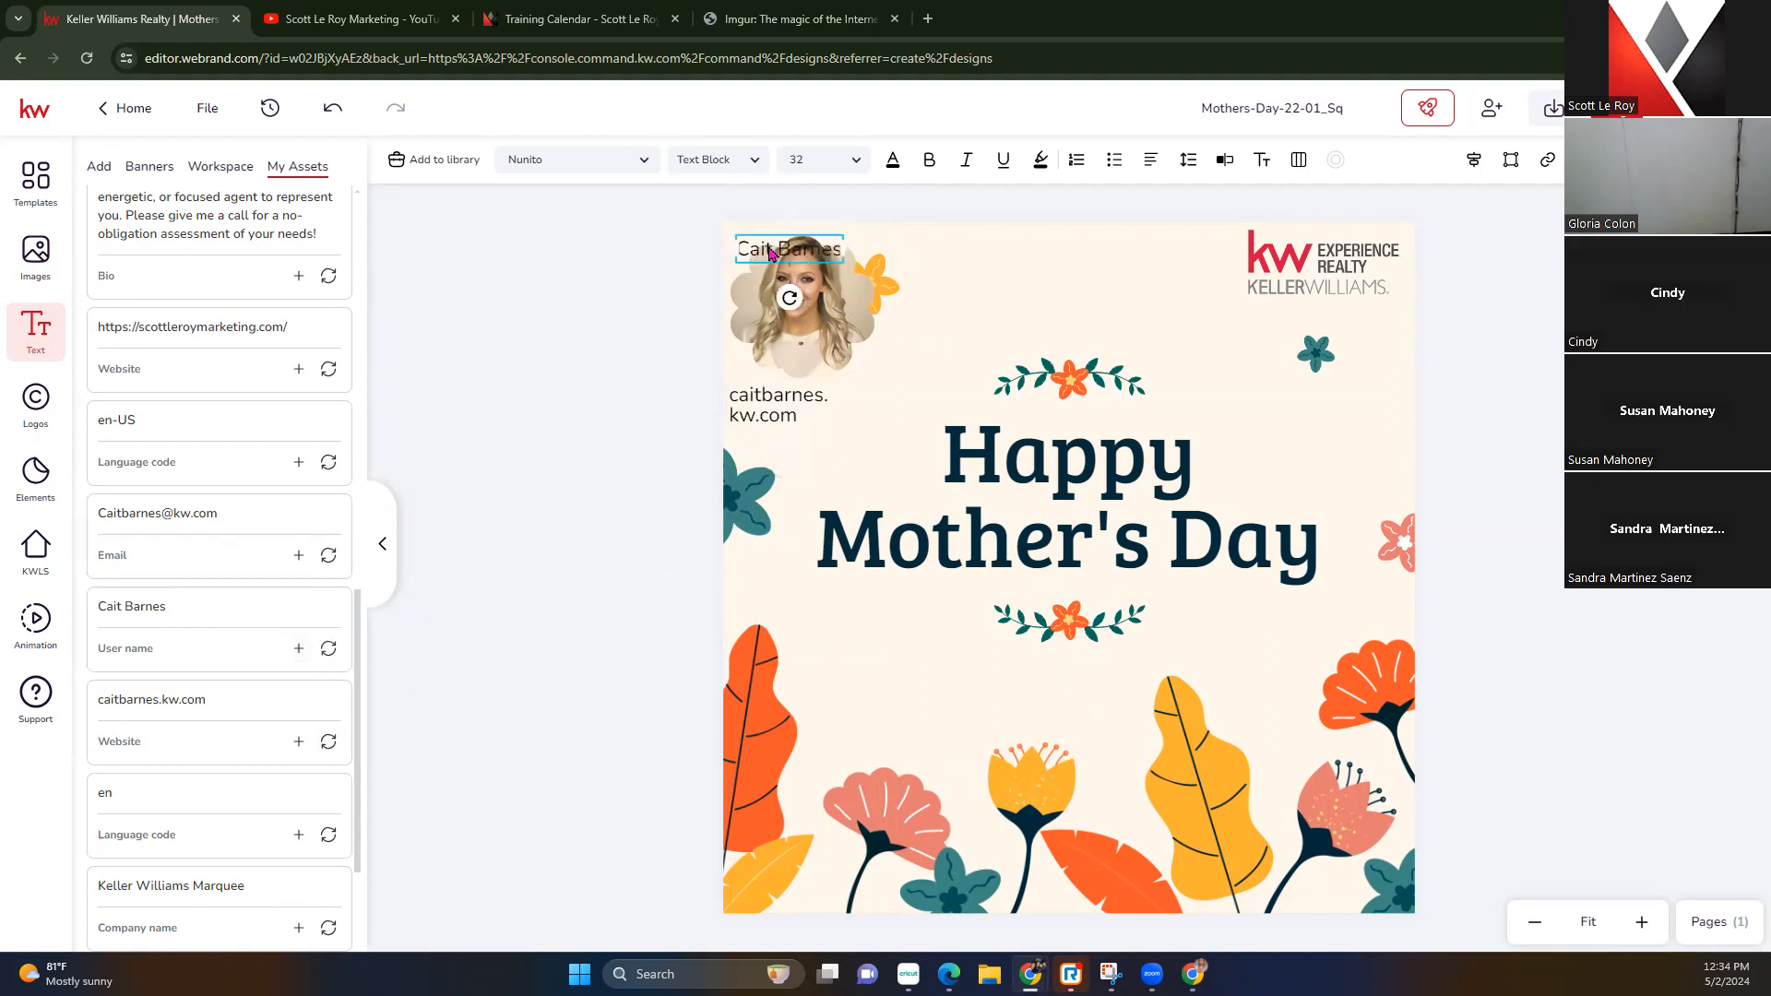
pyautogui.click(792, 410)
pyautogui.moveTo(840, 405); pyautogui.dragTo(902, 409)
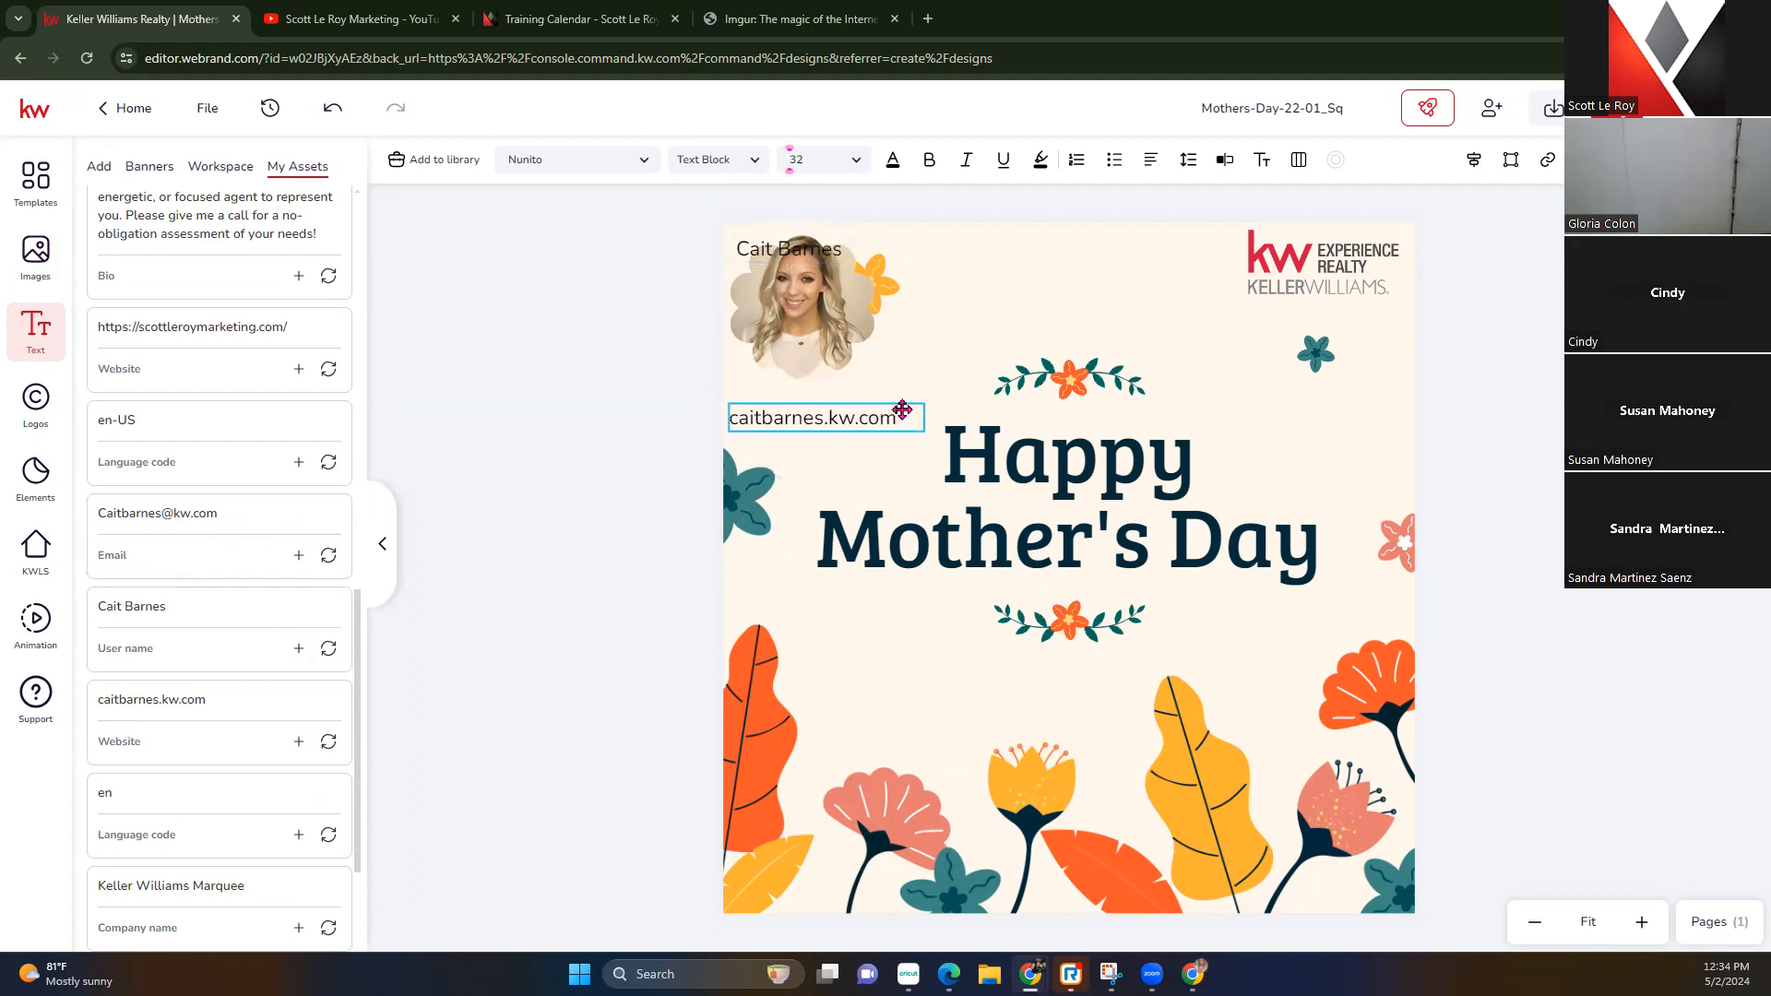
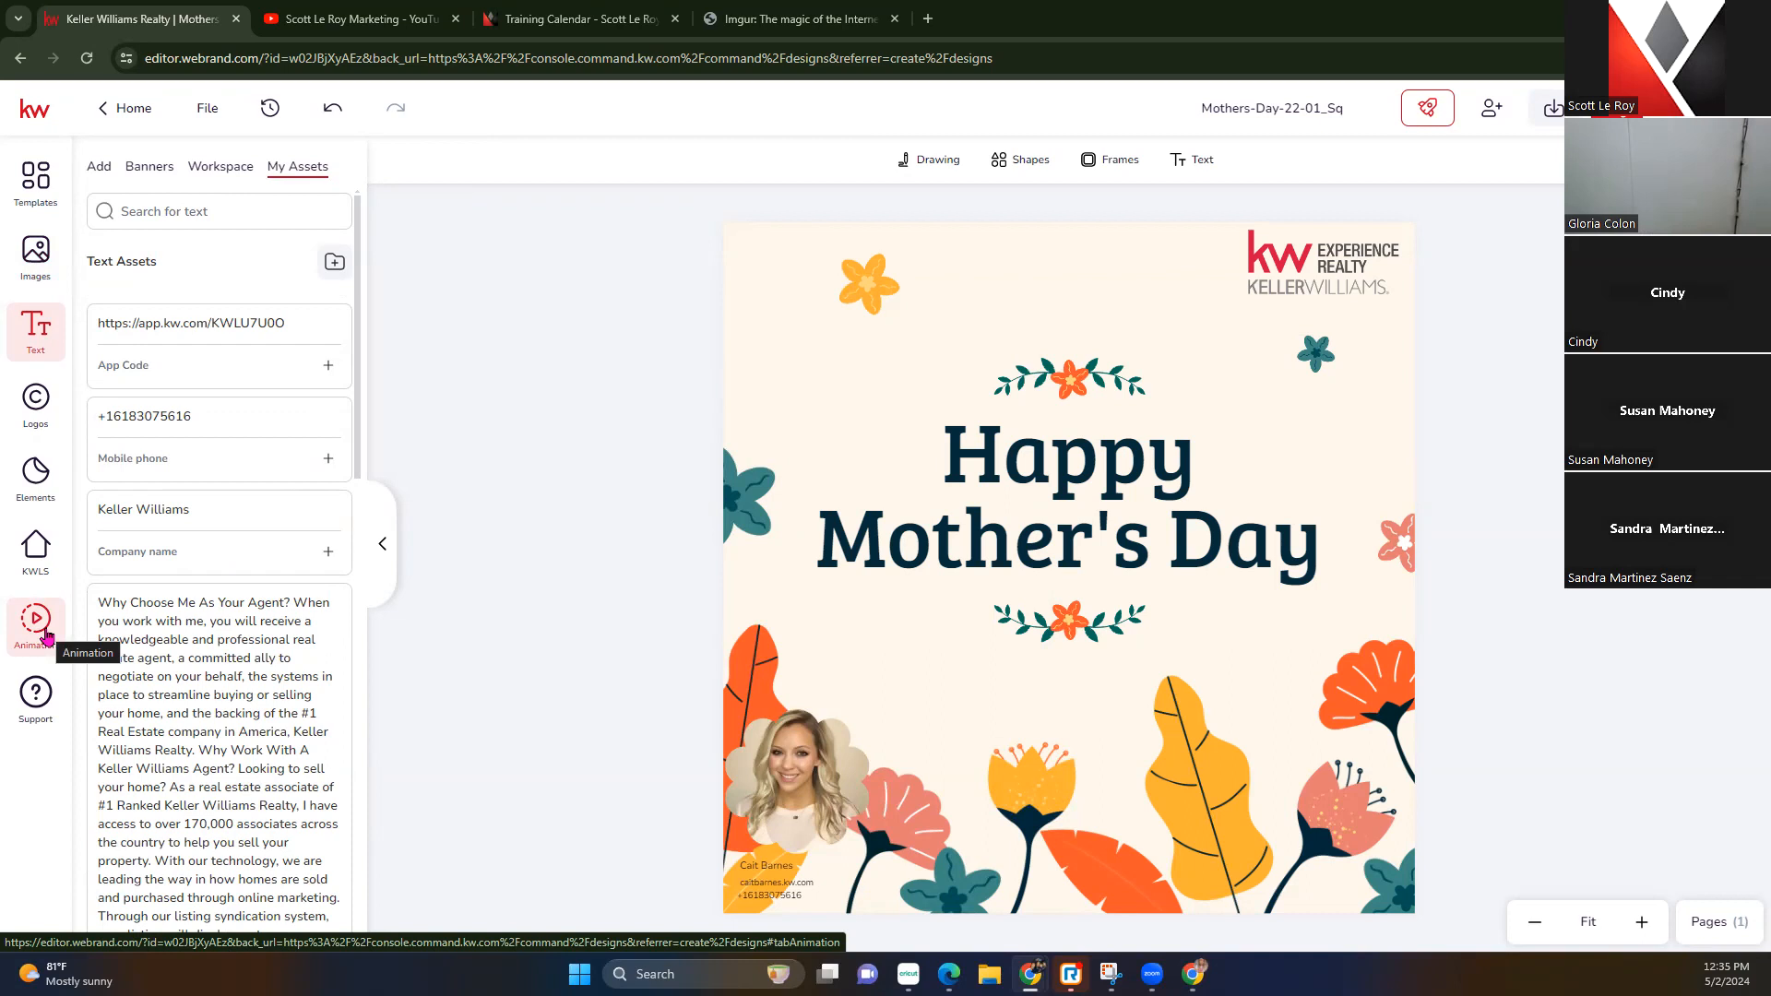
# Give the words Happy and Mother's Day Swing In entry animations
pyautogui.click(891, 530)
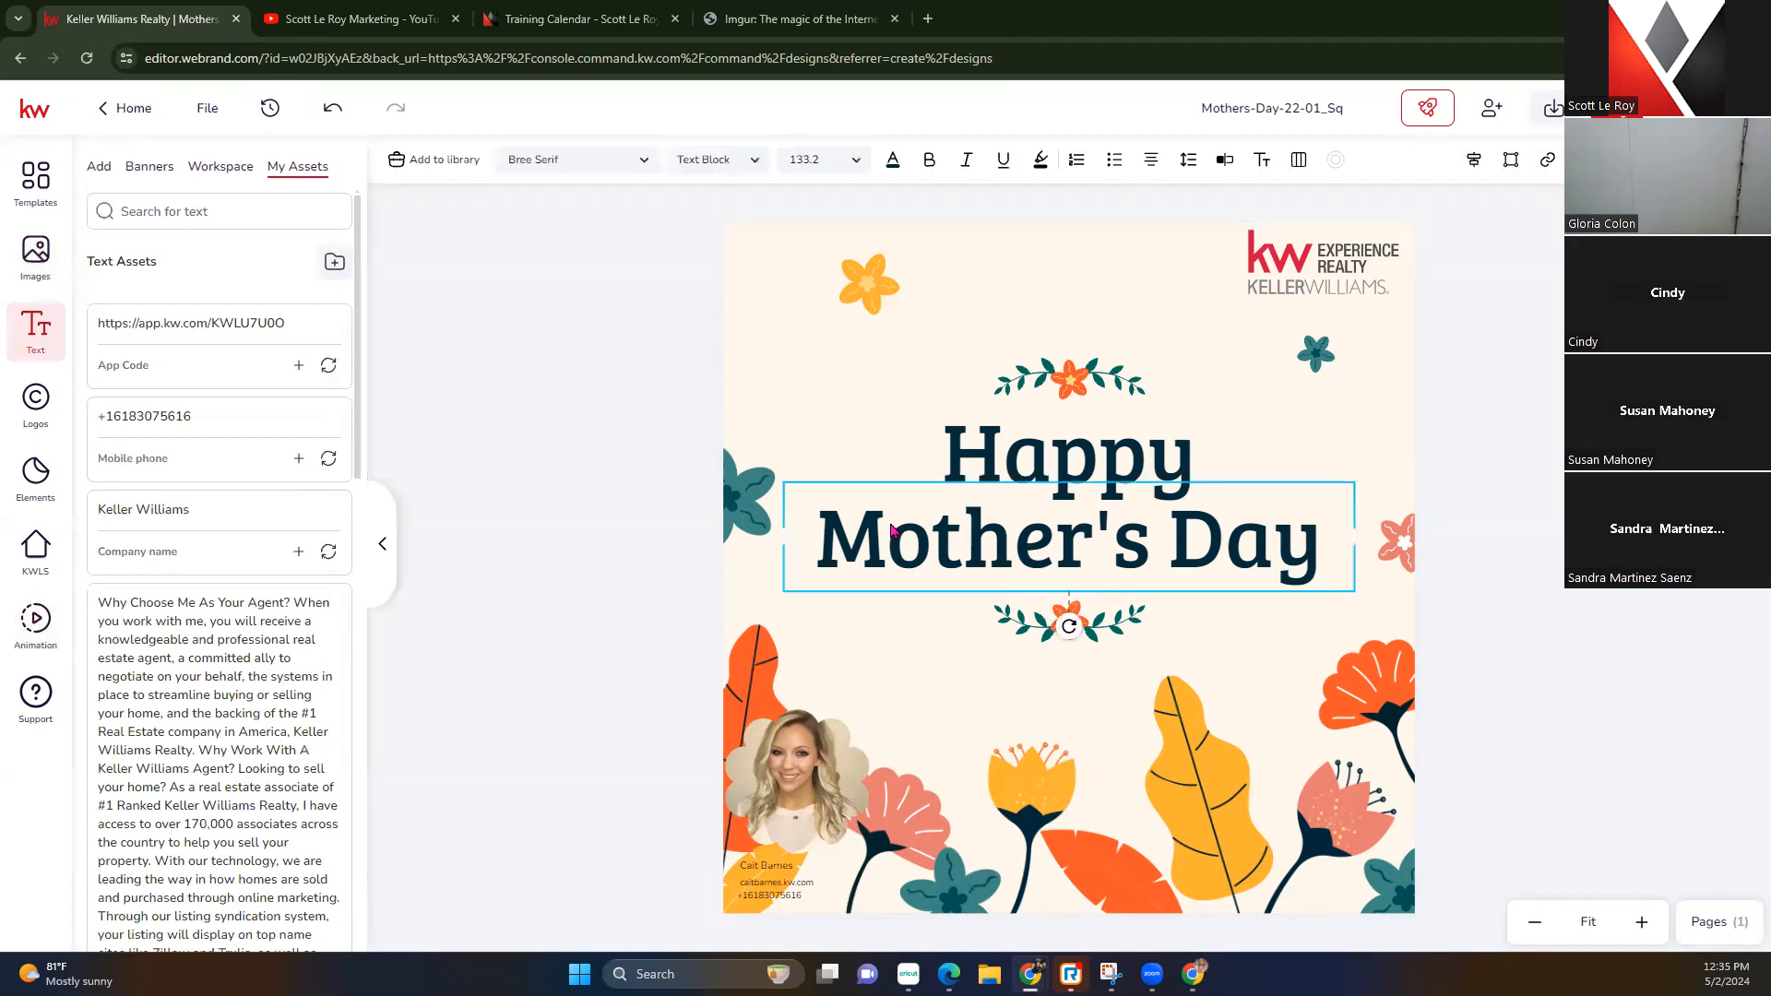
pyautogui.click(1034, 461)
pyautogui.click(29, 631)
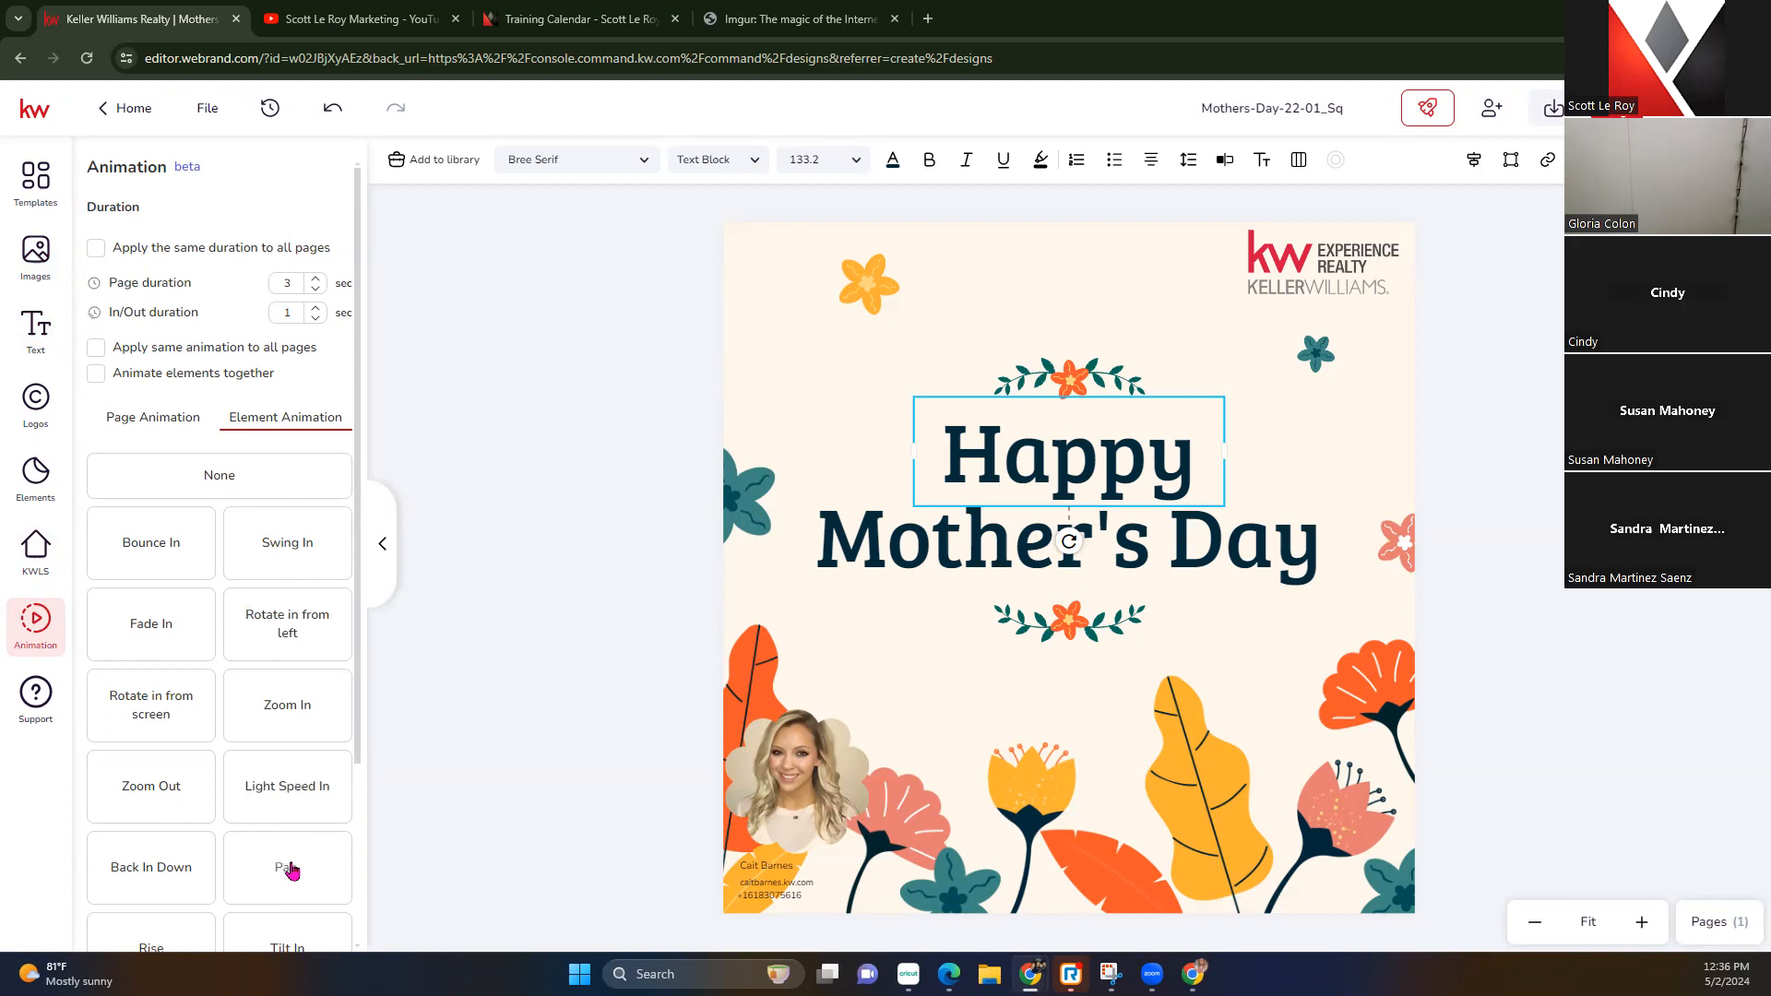
pyautogui.click(293, 870)
pyautogui.click(192, 708)
pyautogui.click(166, 784)
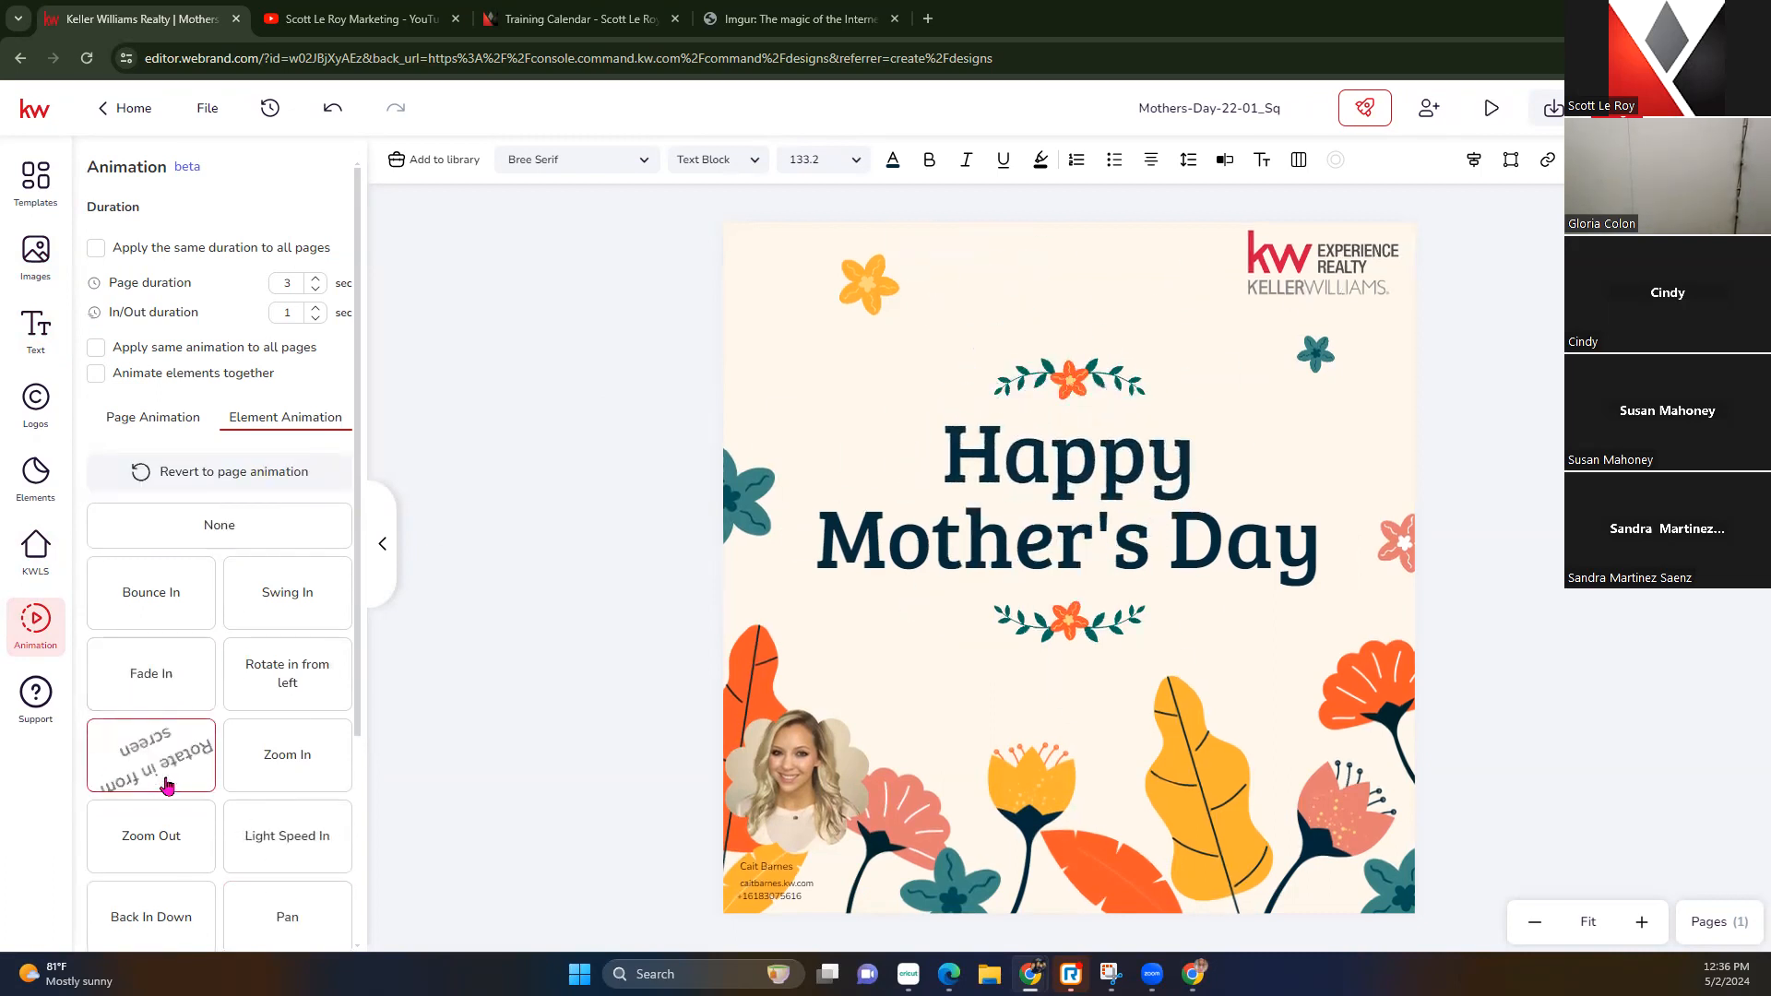
pyautogui.click(967, 570)
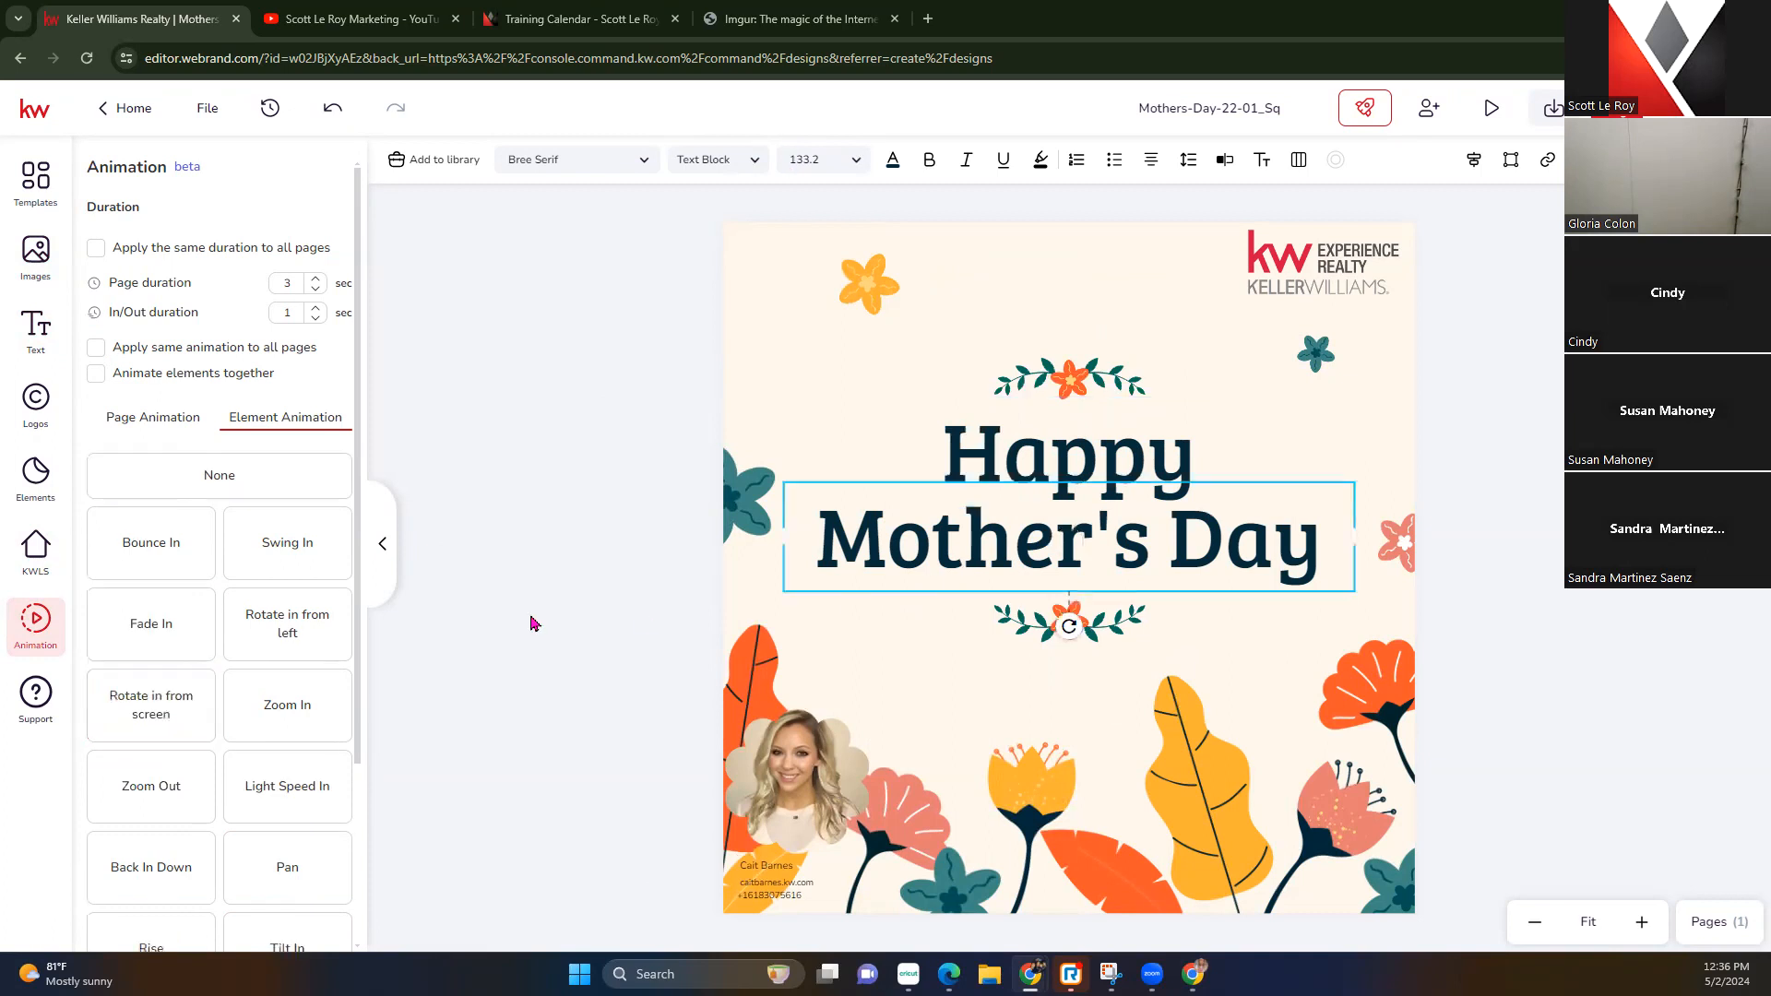
pyautogui.click(268, 556)
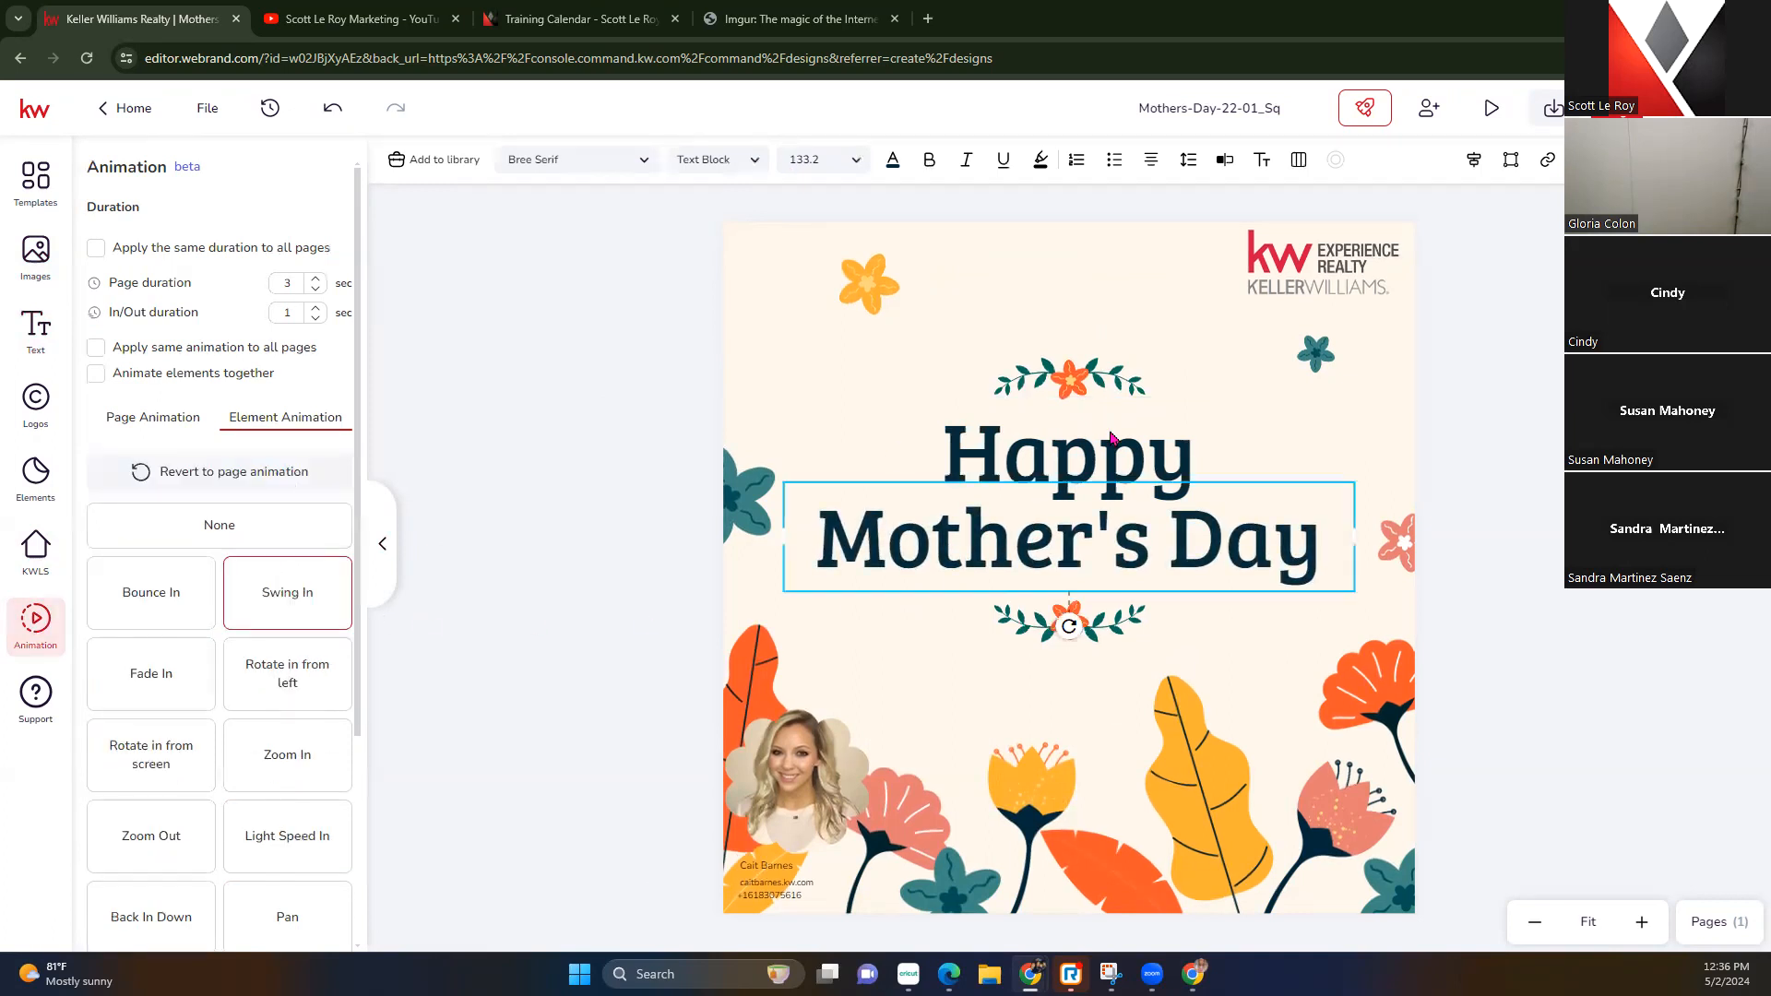
pyautogui.click(1061, 468)
pyautogui.click(312, 599)
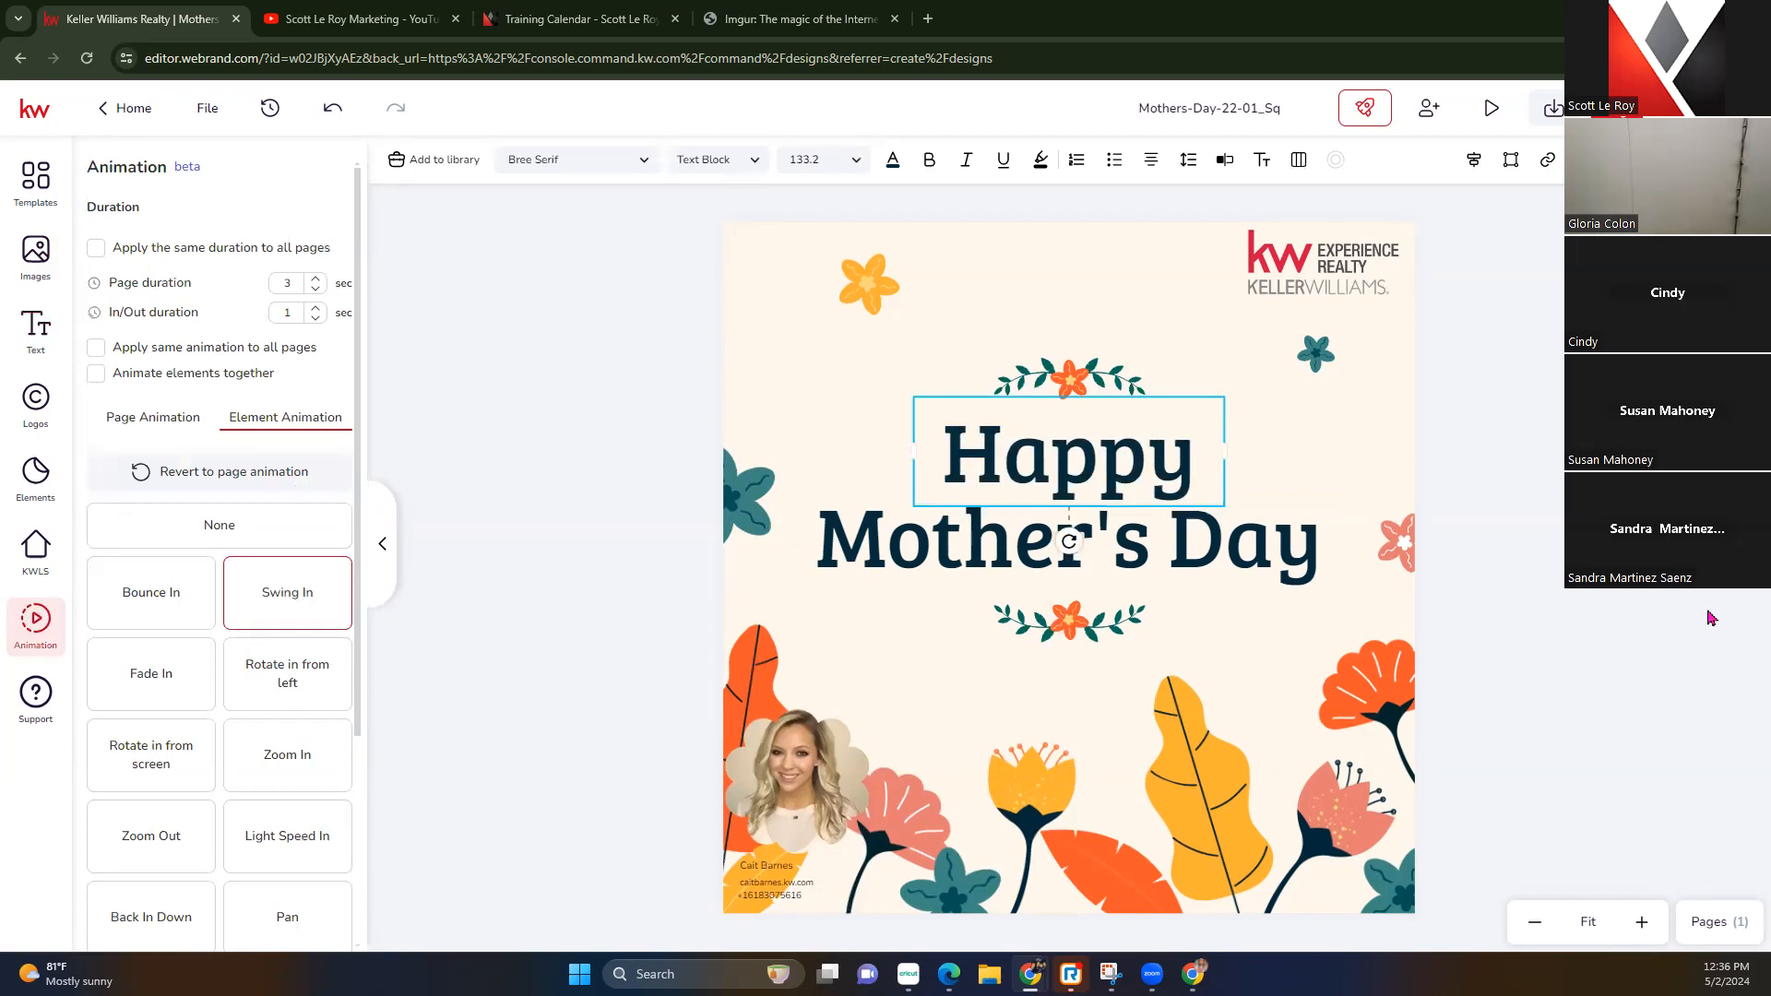
# Make the agent photo rotate in, the yellow flower swing in, and three flowers bounce in
pyautogui.click(795, 767)
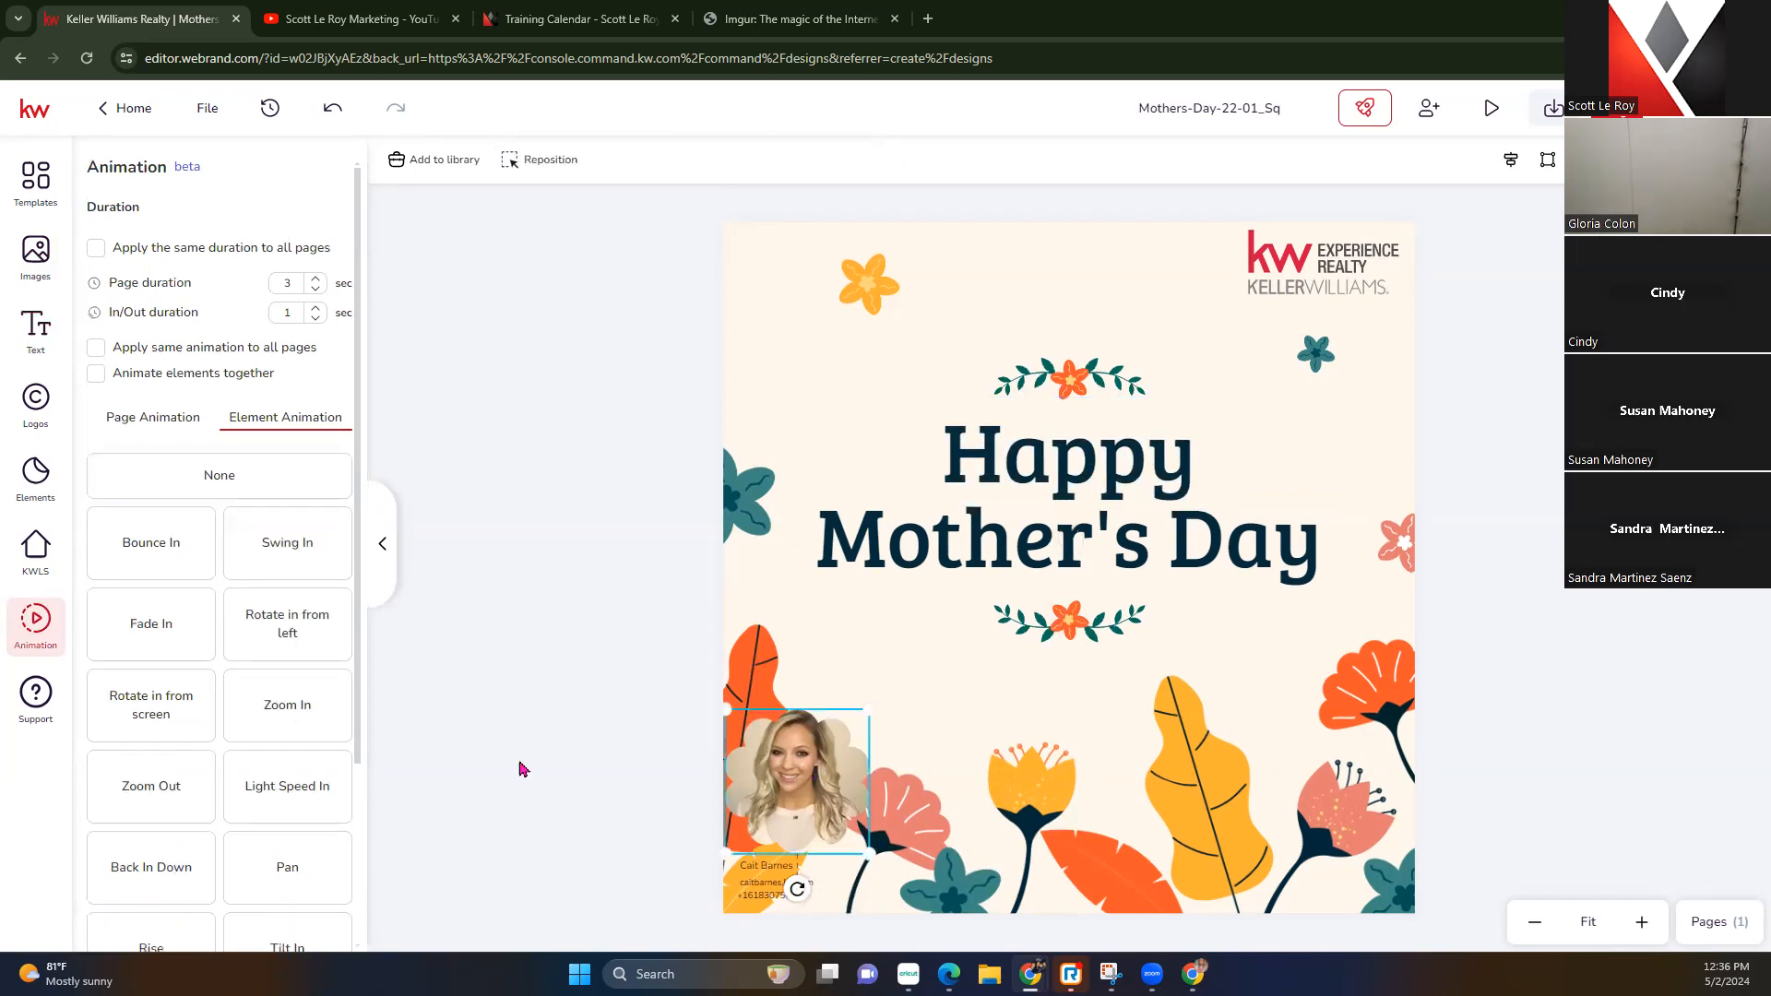
pyautogui.click(147, 721)
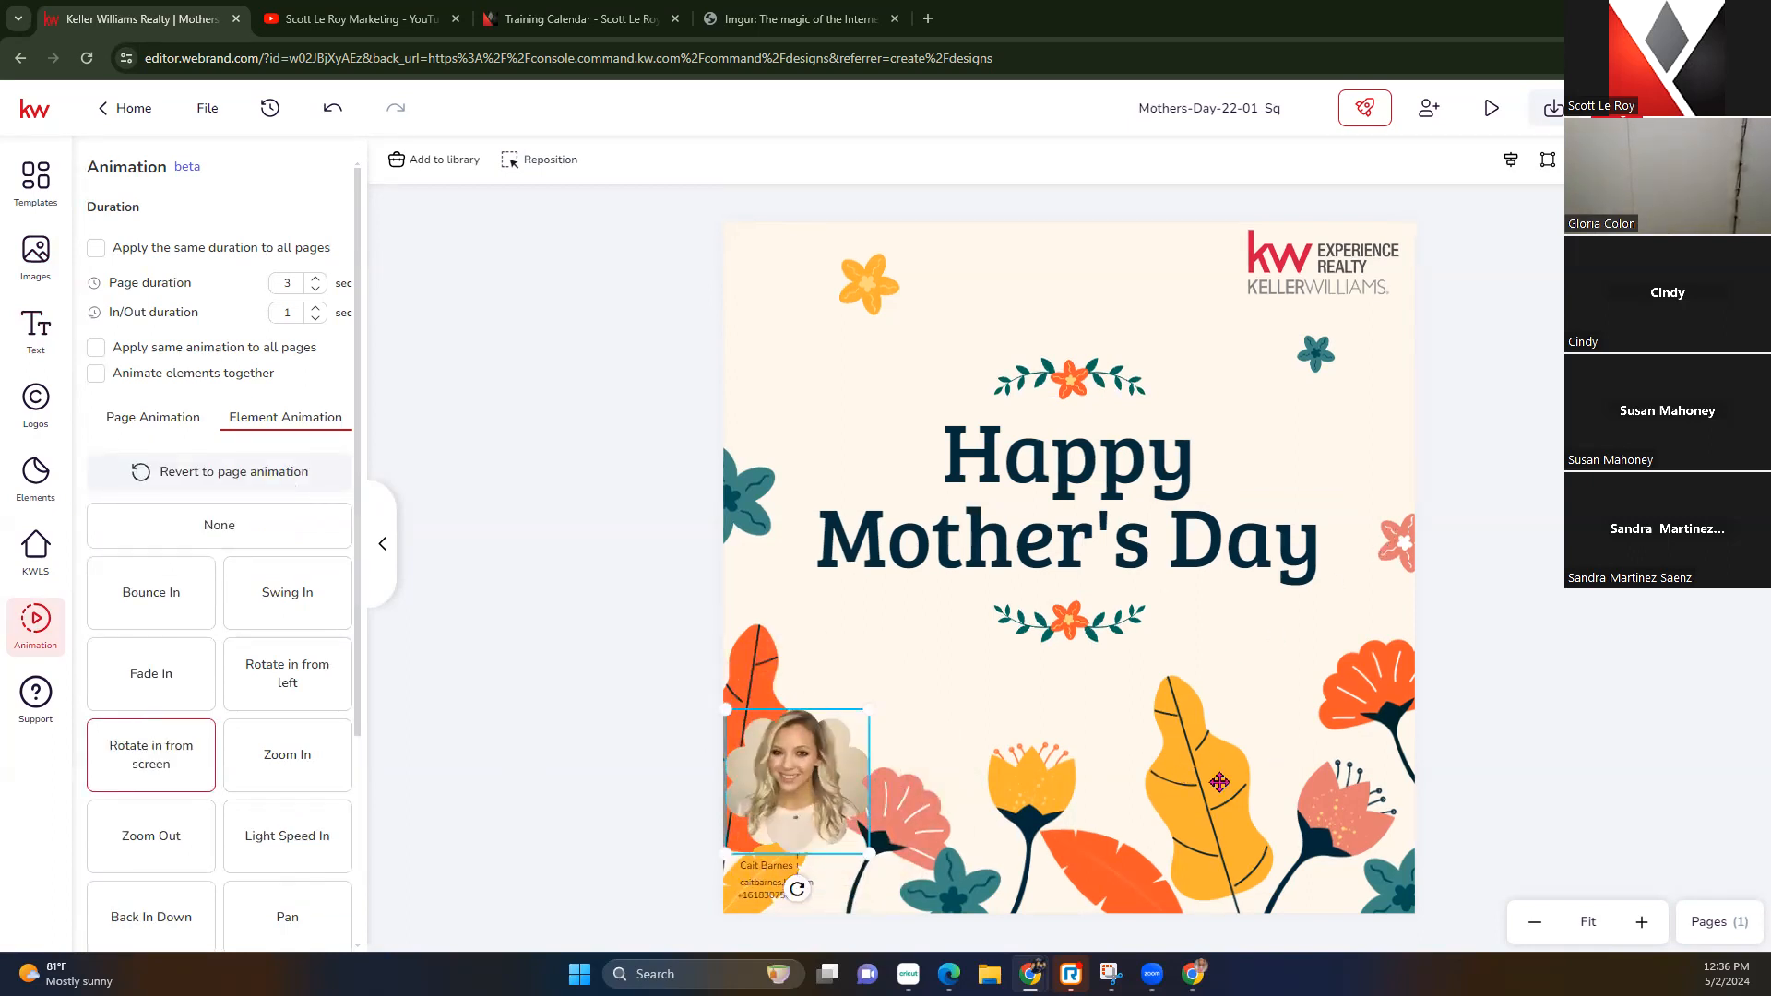
pyautogui.click(1217, 783)
pyautogui.click(860, 282)
pyautogui.click(304, 543)
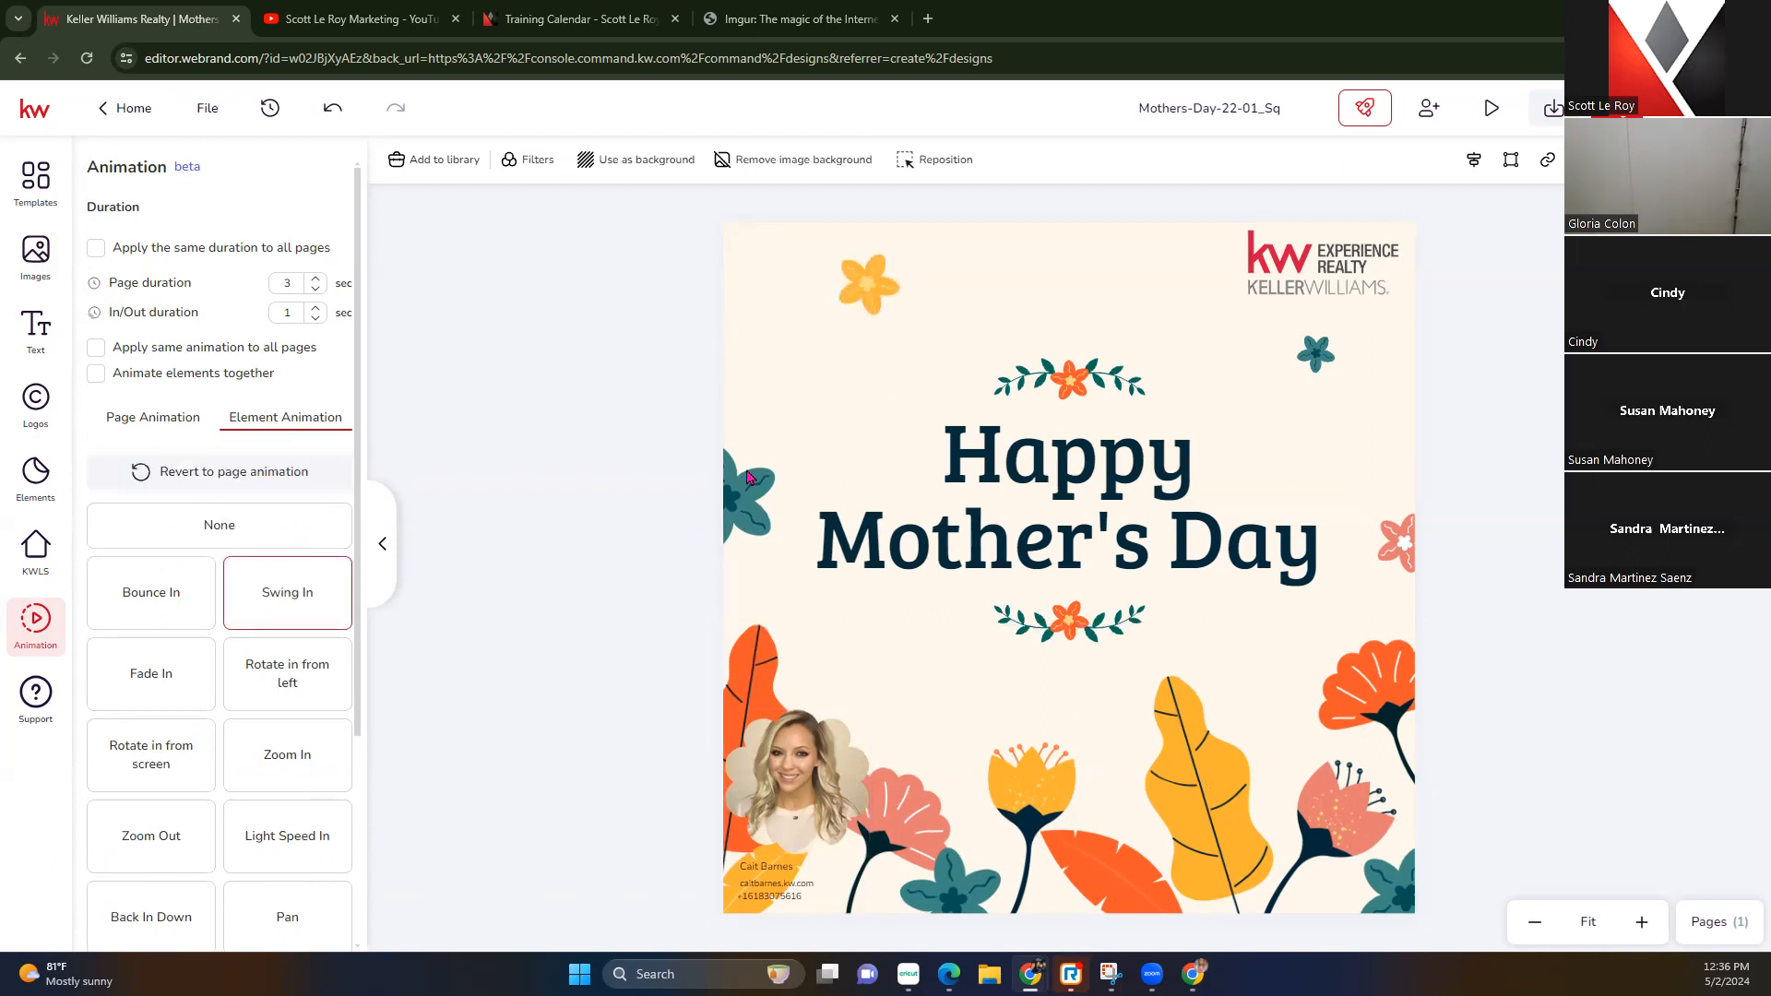
pyautogui.click(747, 481)
pyautogui.click(168, 551)
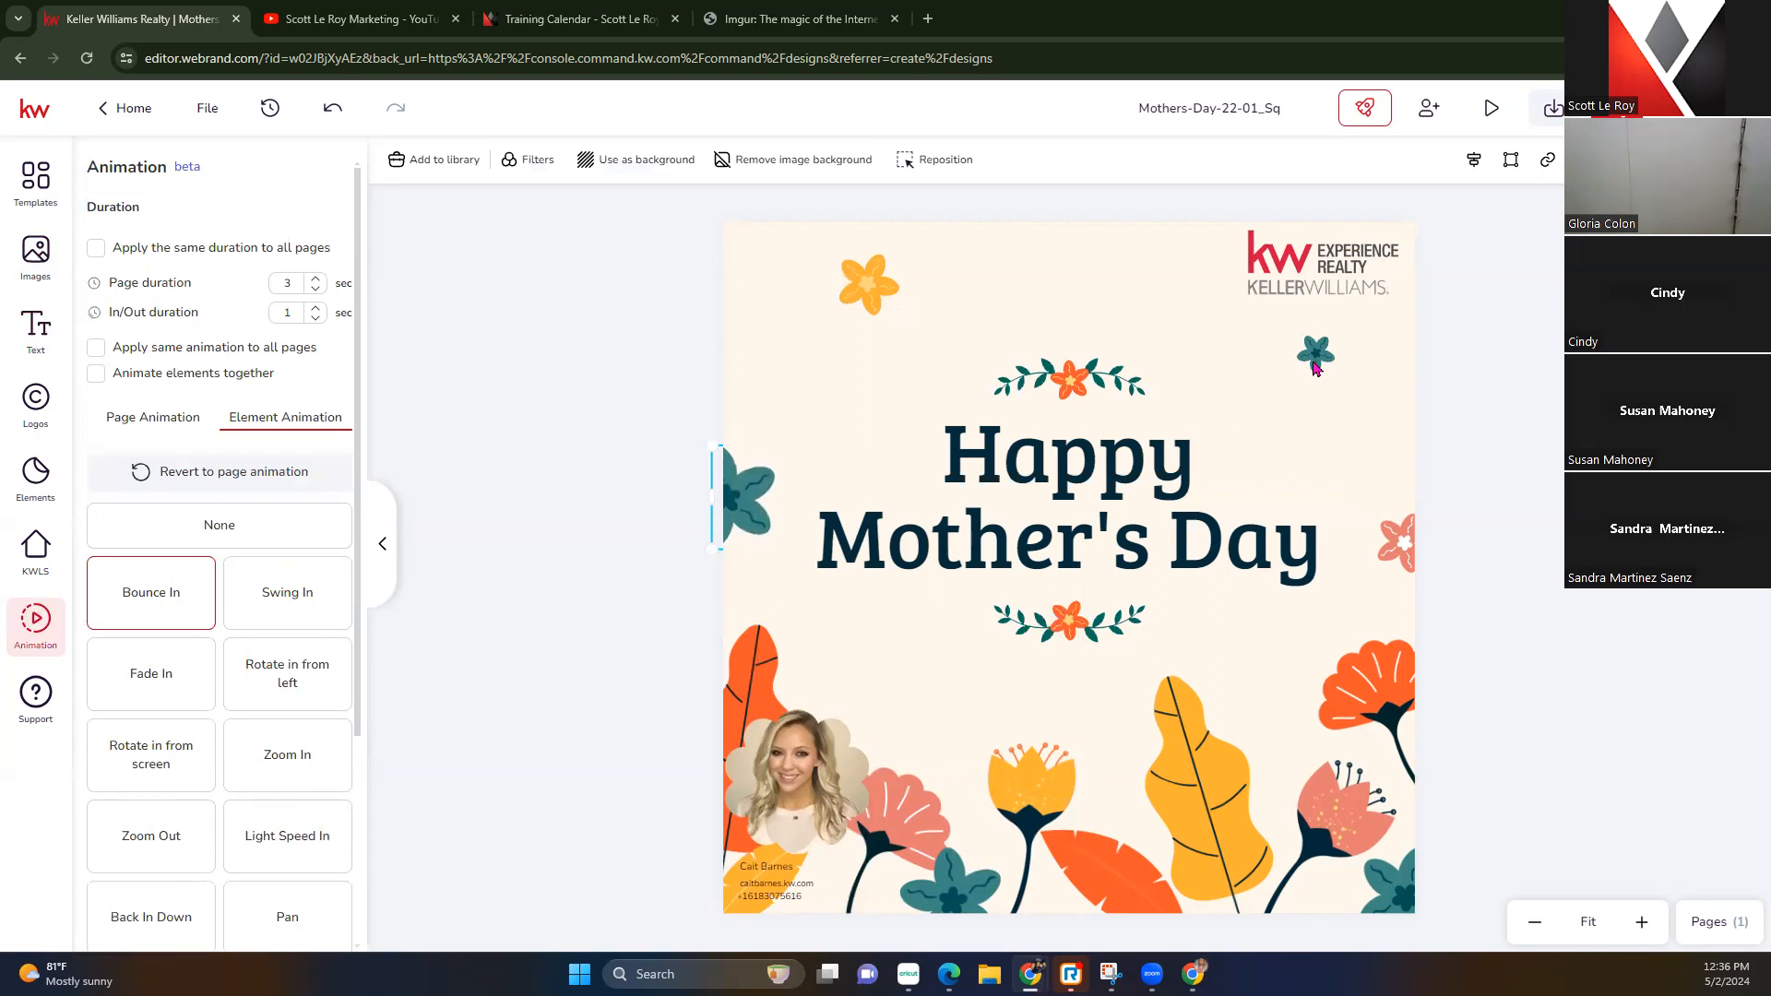
pyautogui.click(1320, 345)
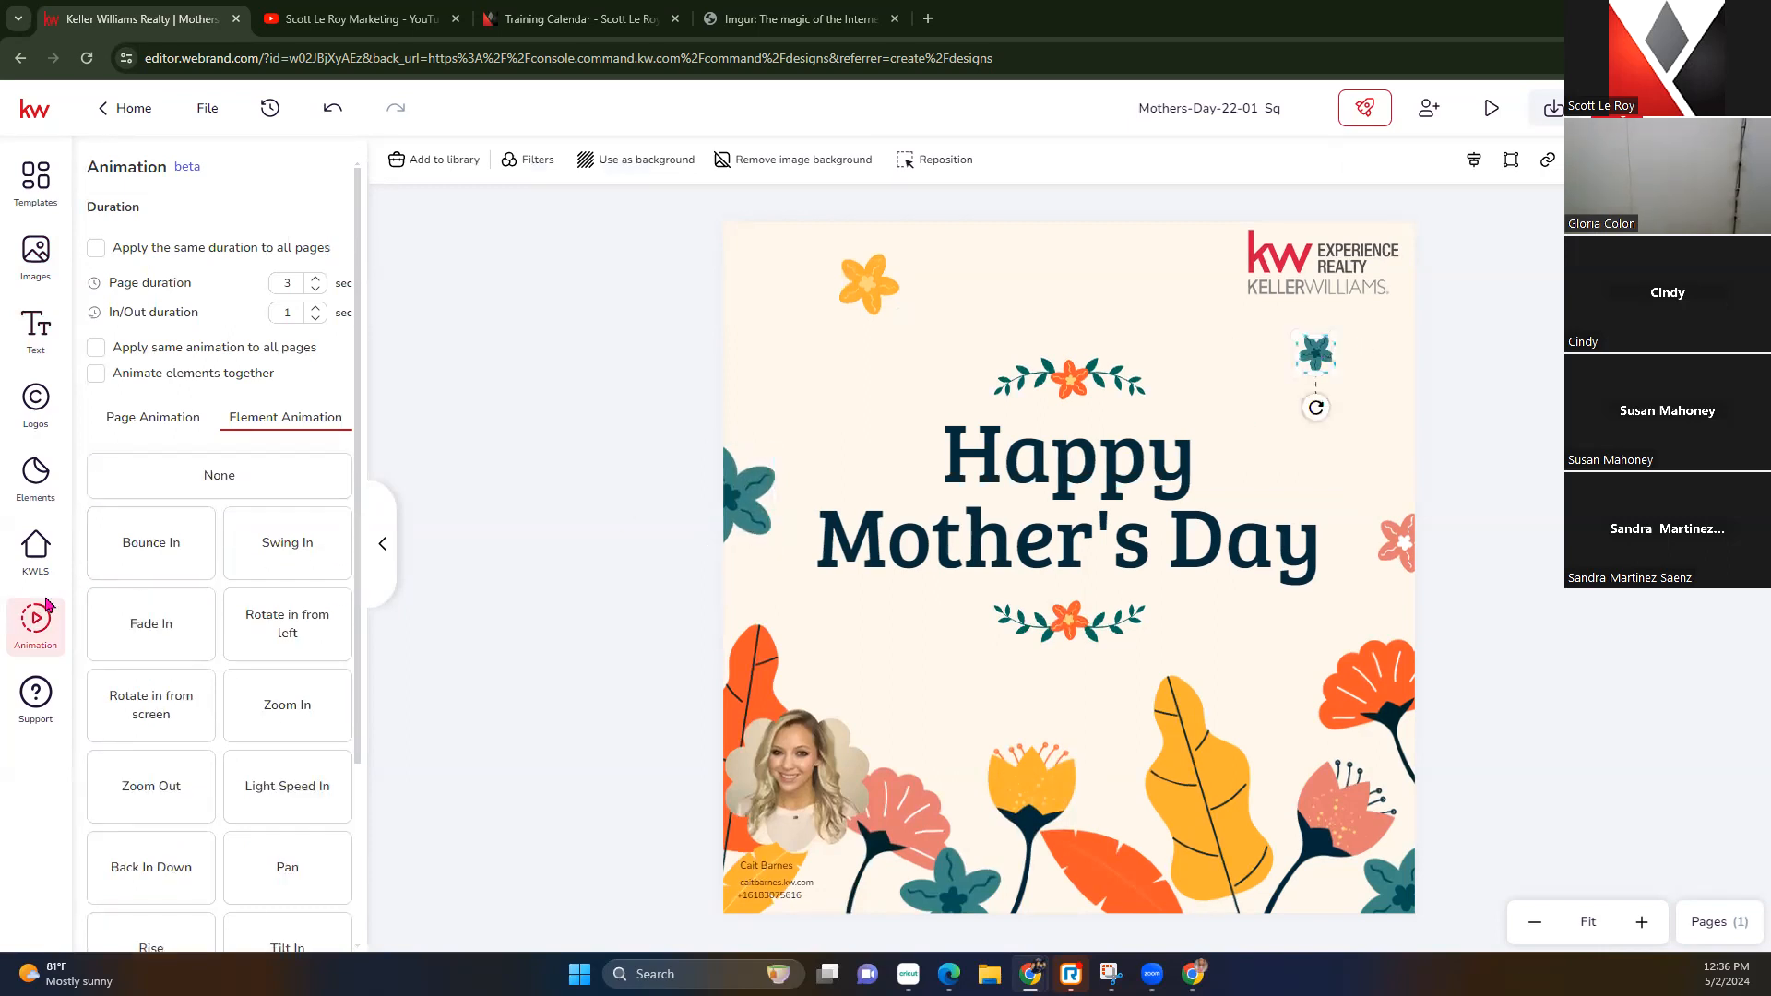
pyautogui.click(161, 552)
pyautogui.click(1396, 541)
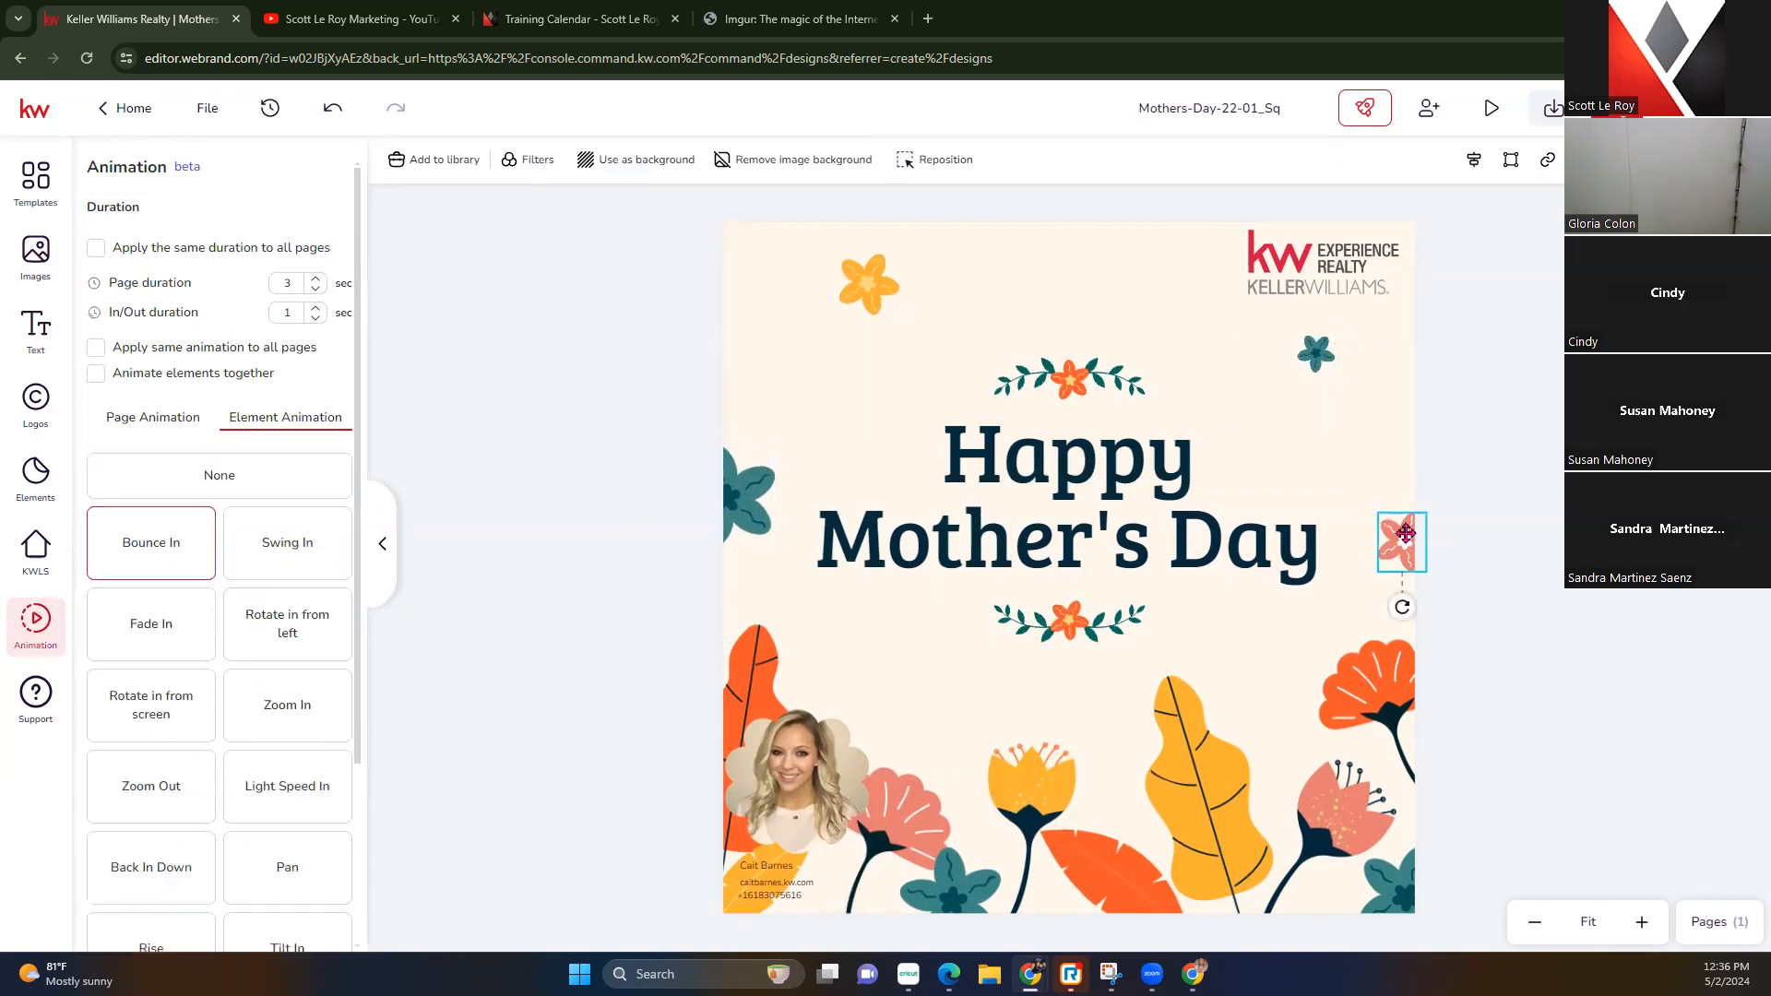
pyautogui.click(152, 566)
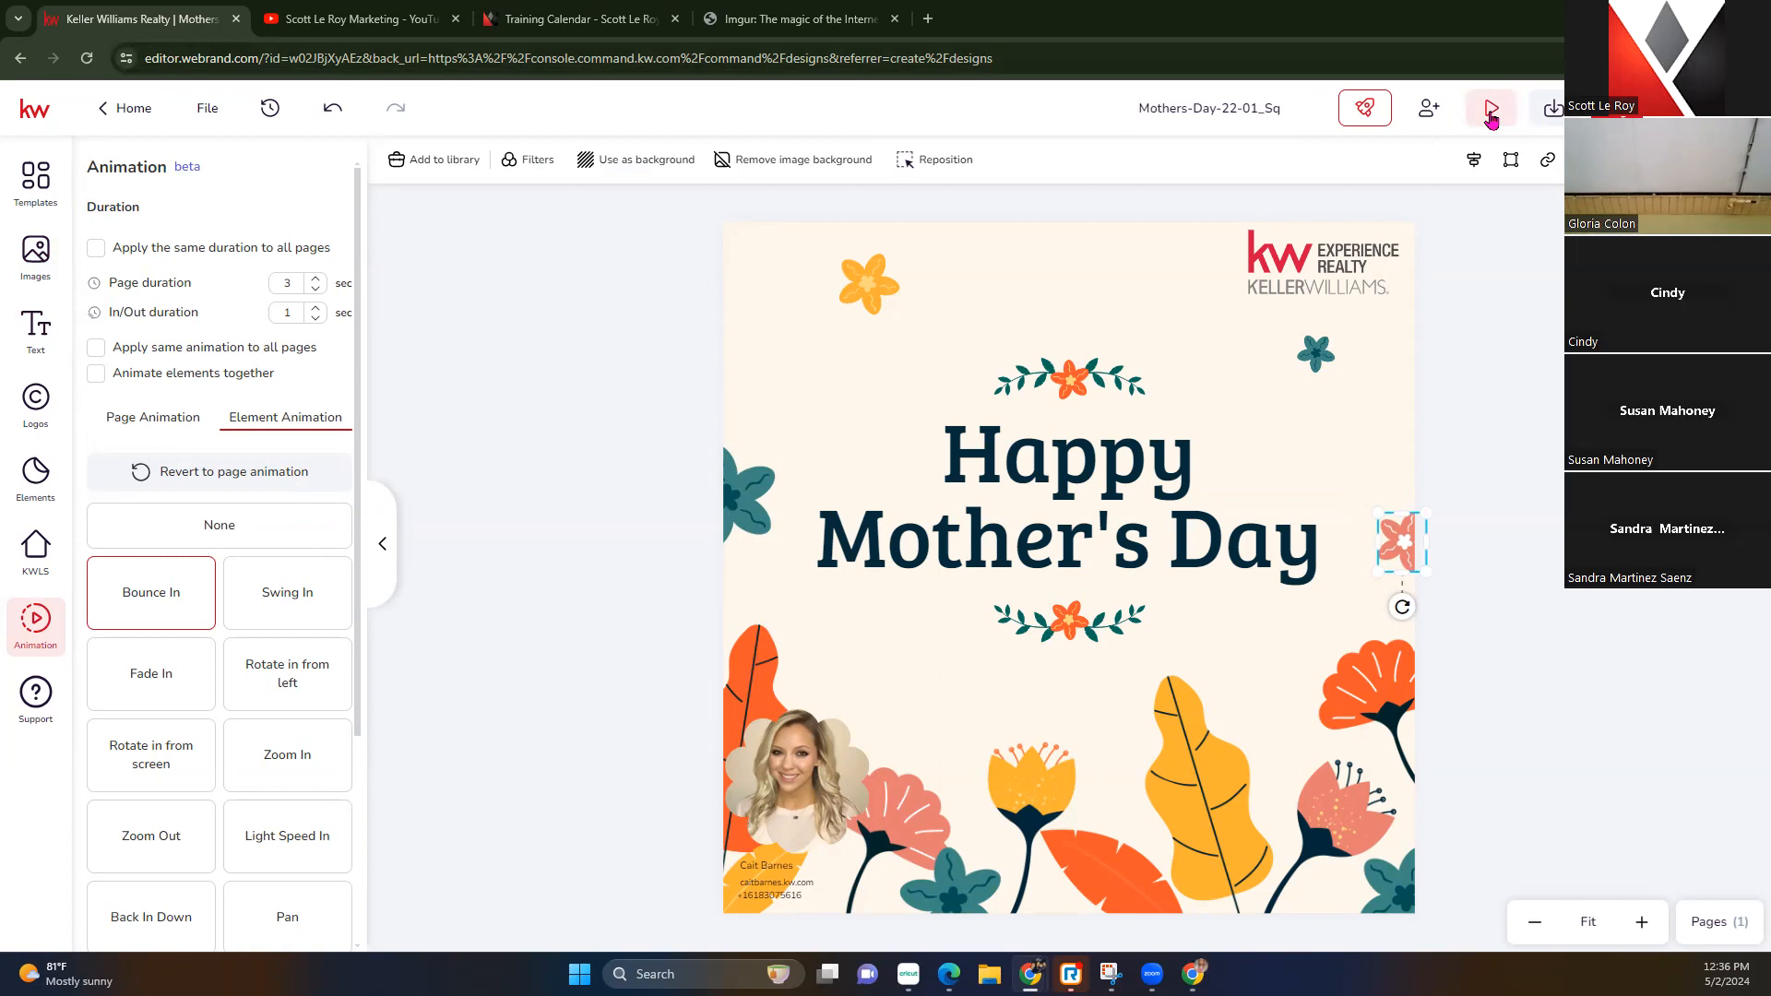
# Play the design's animation preview and replay it
pyautogui.click(1492, 110)
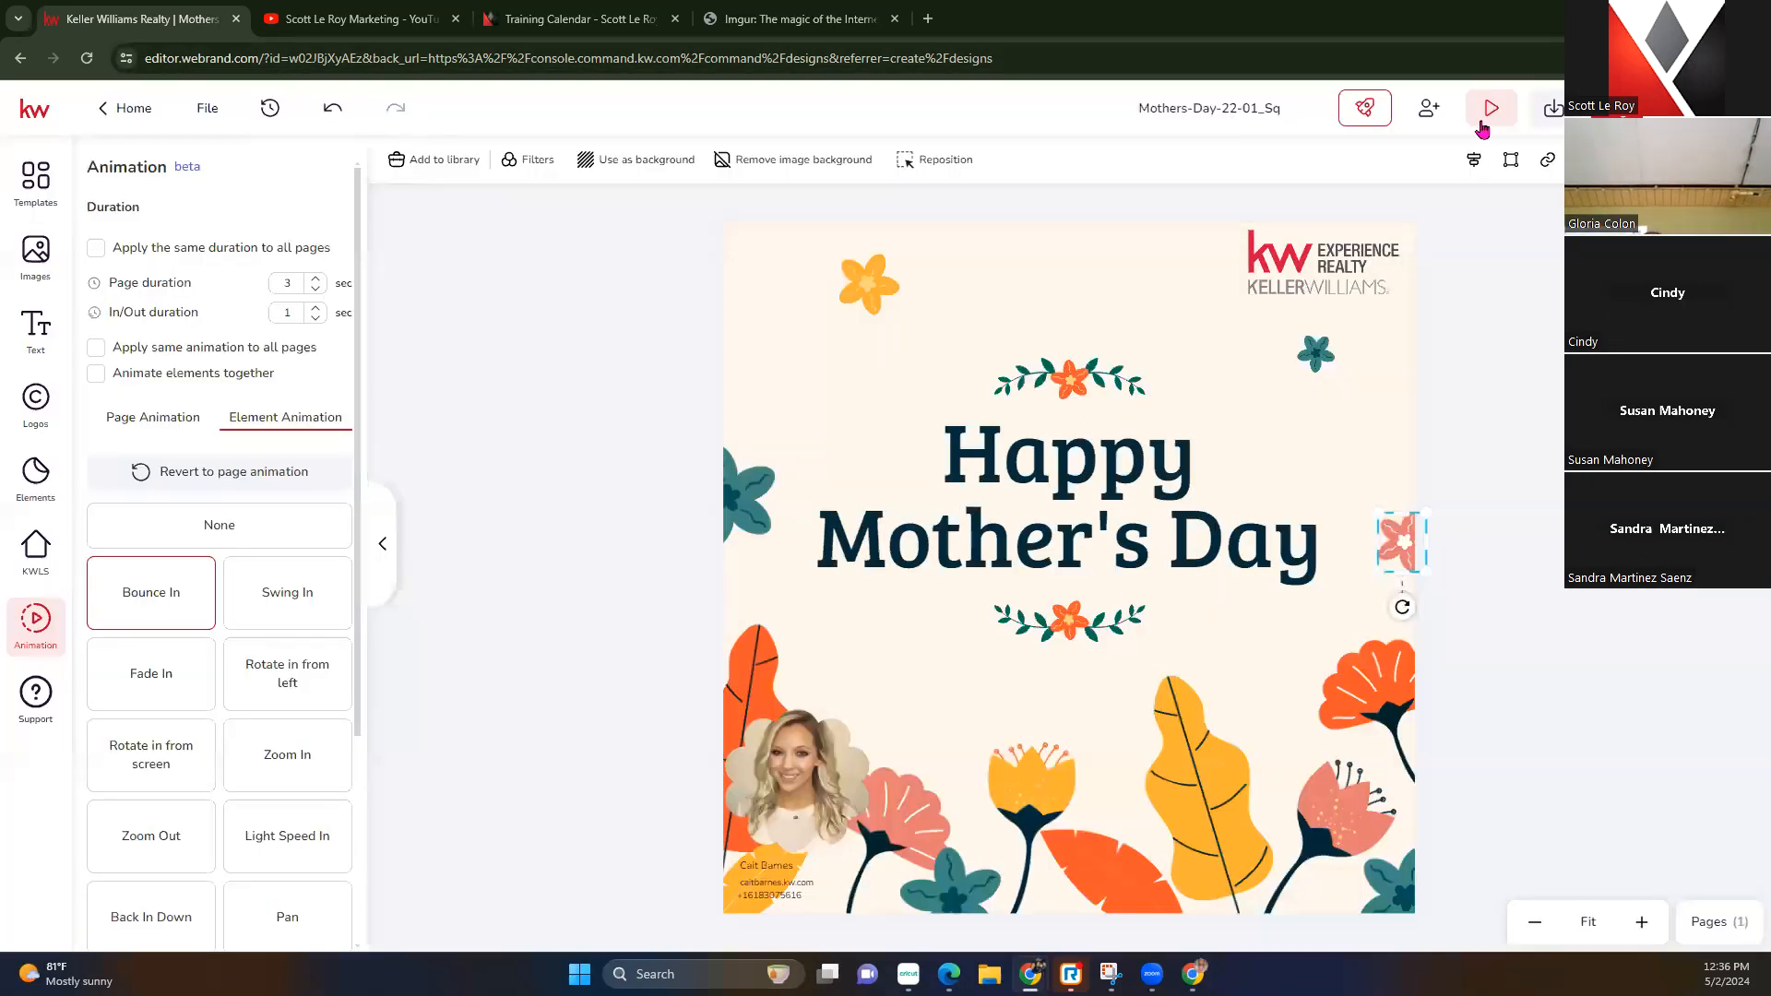
pyautogui.click(1485, 127)
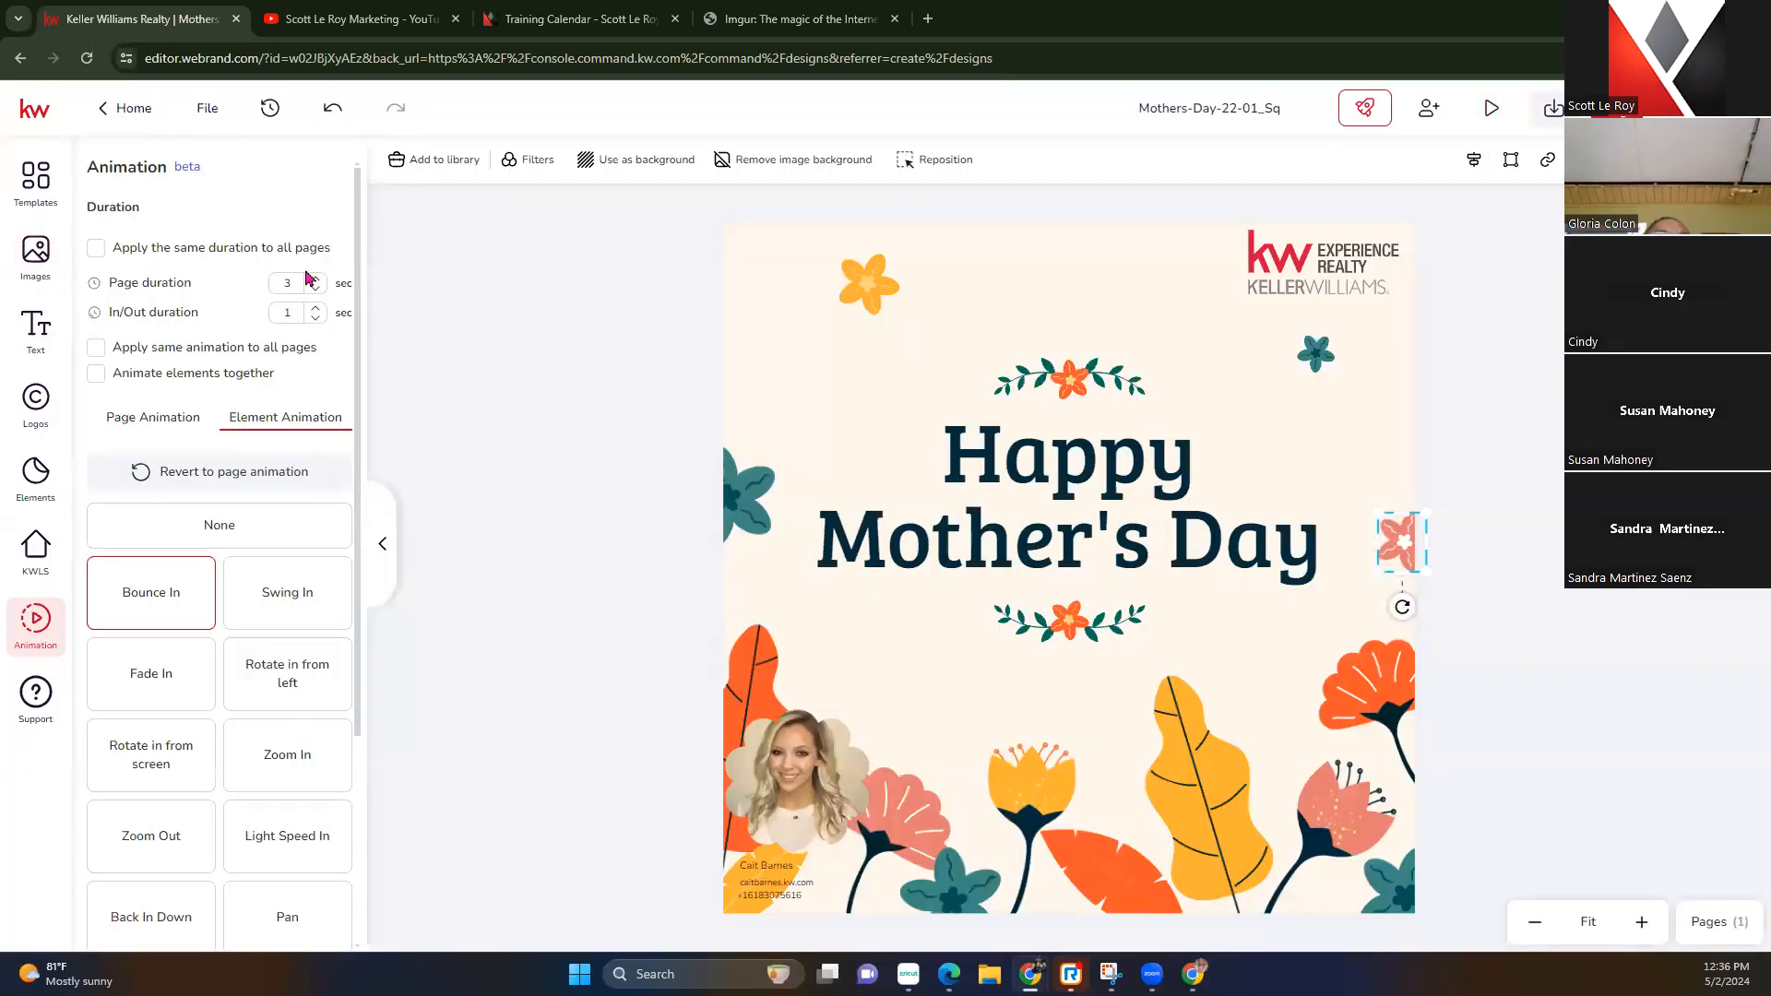
pyautogui.scroll(-3, 246, 661)
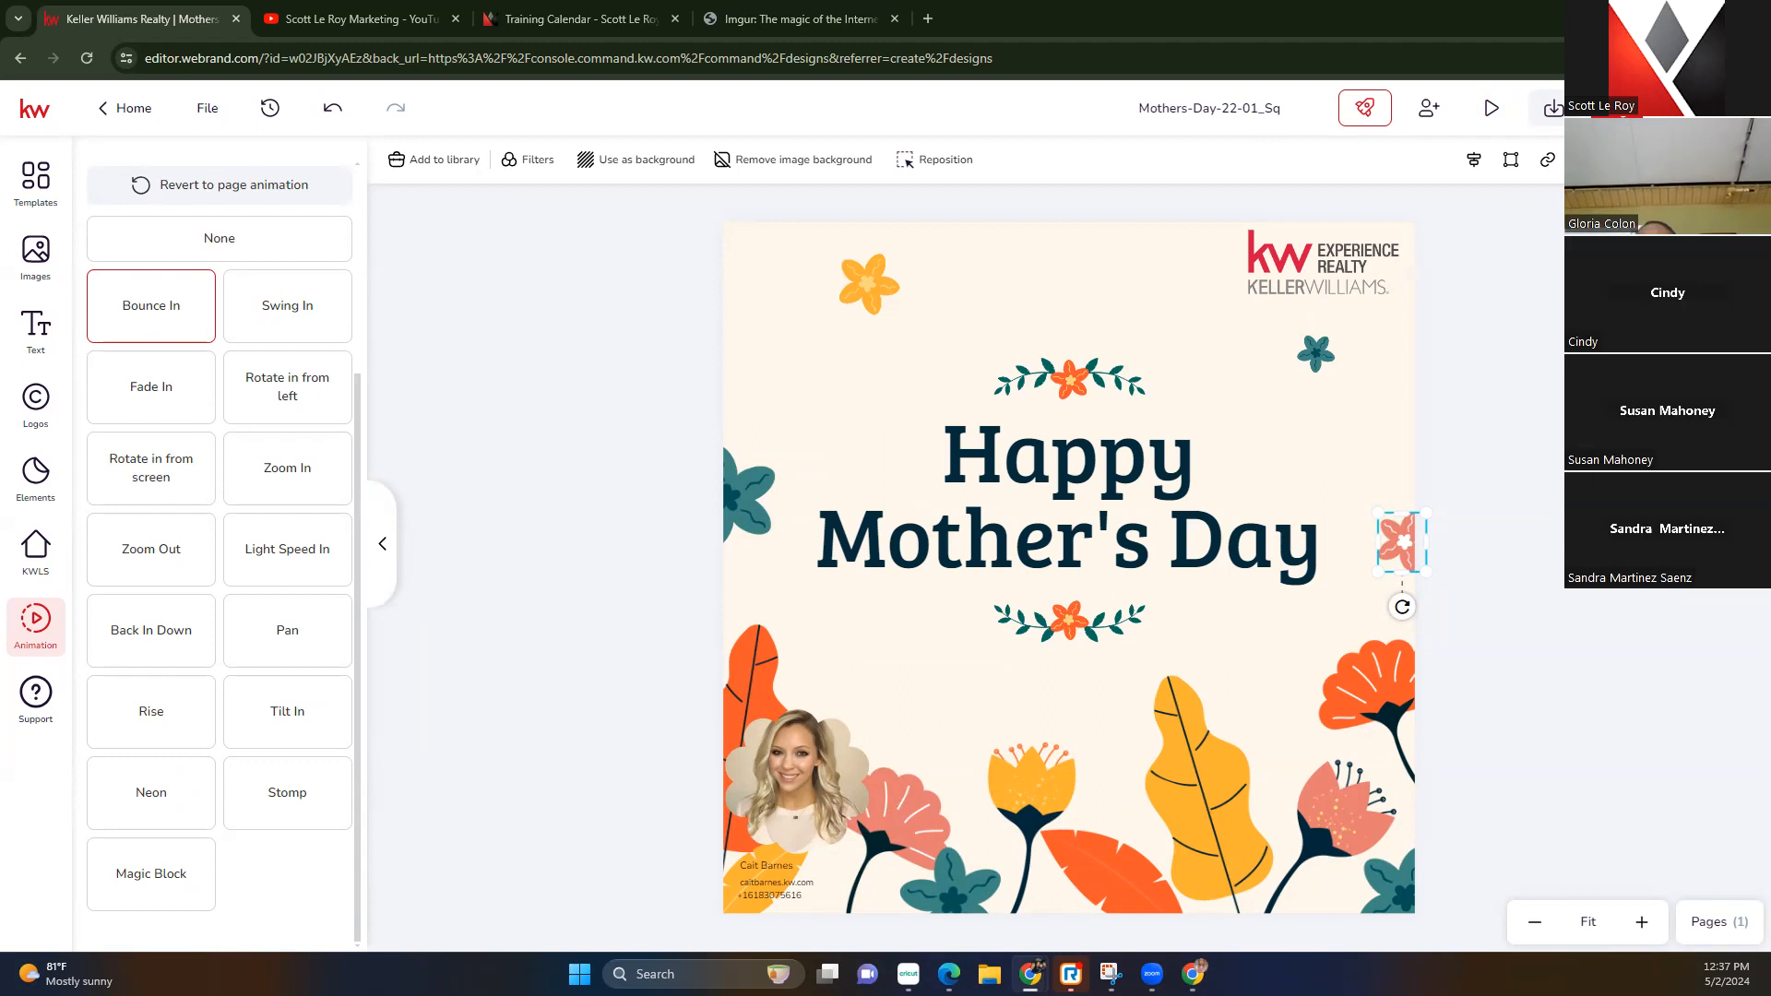
# Download the design as a 1080p MP4 video and exit to the designs list
pyautogui.click(1557, 114)
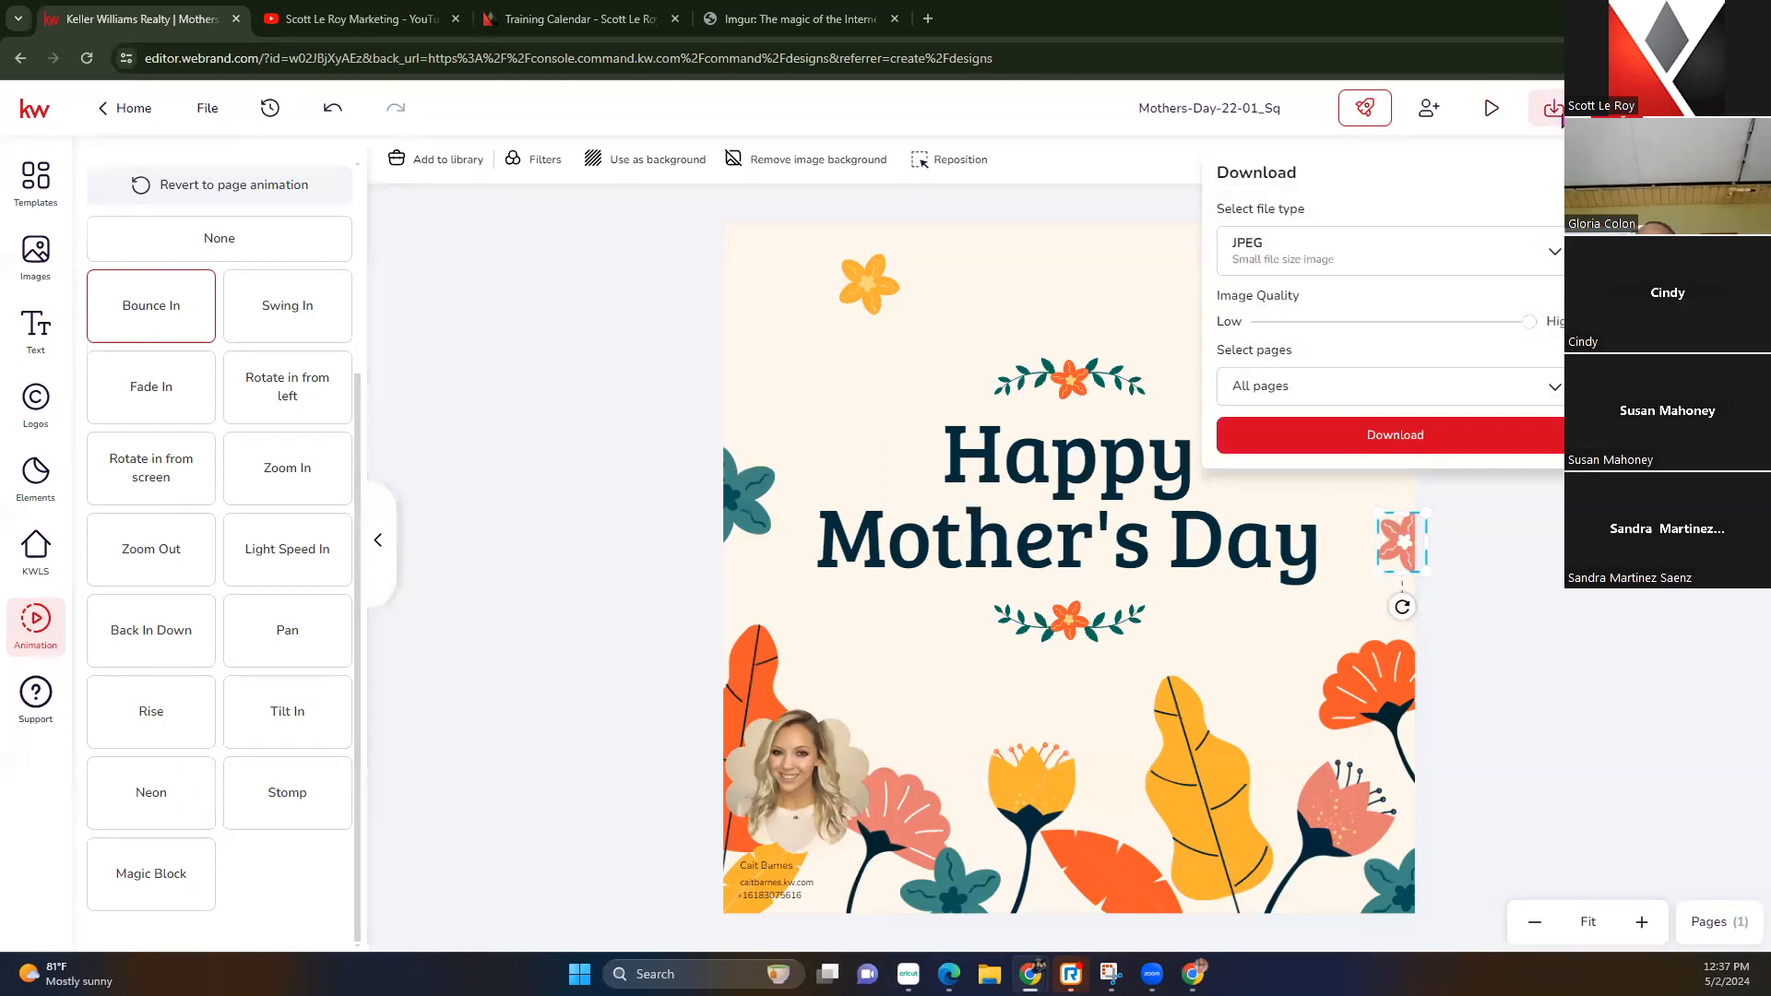
pyautogui.click(1536, 258)
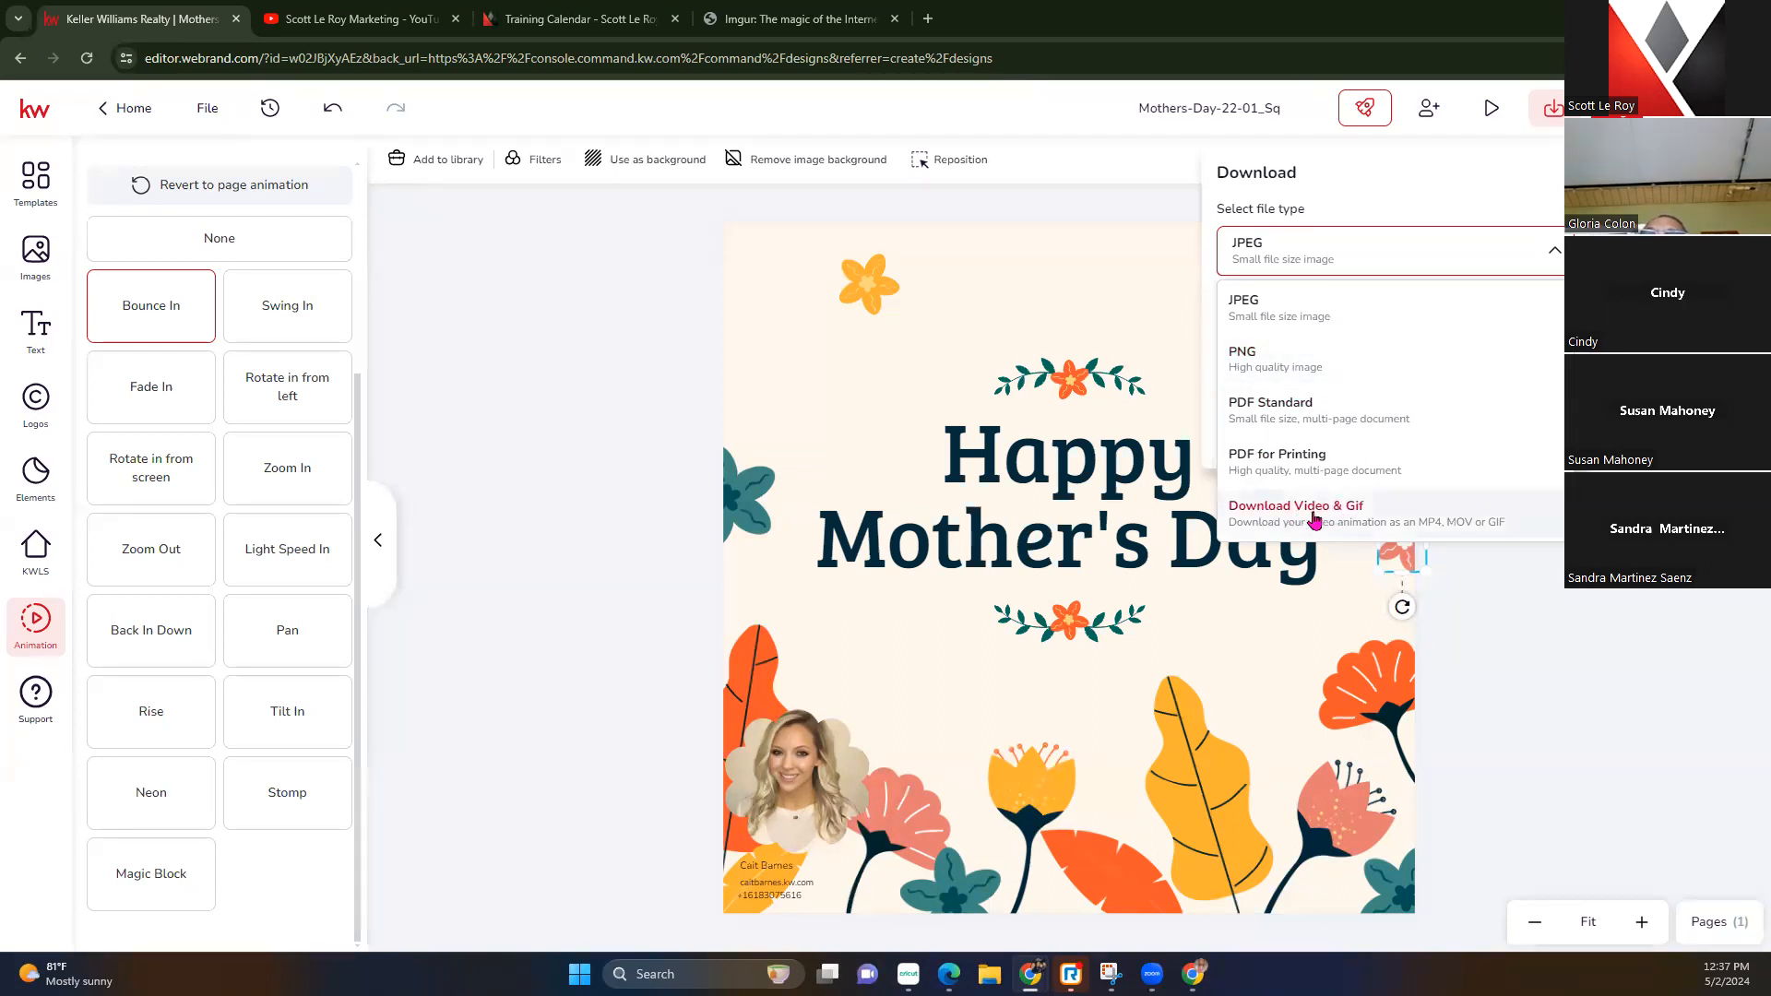
pyautogui.click(1383, 516)
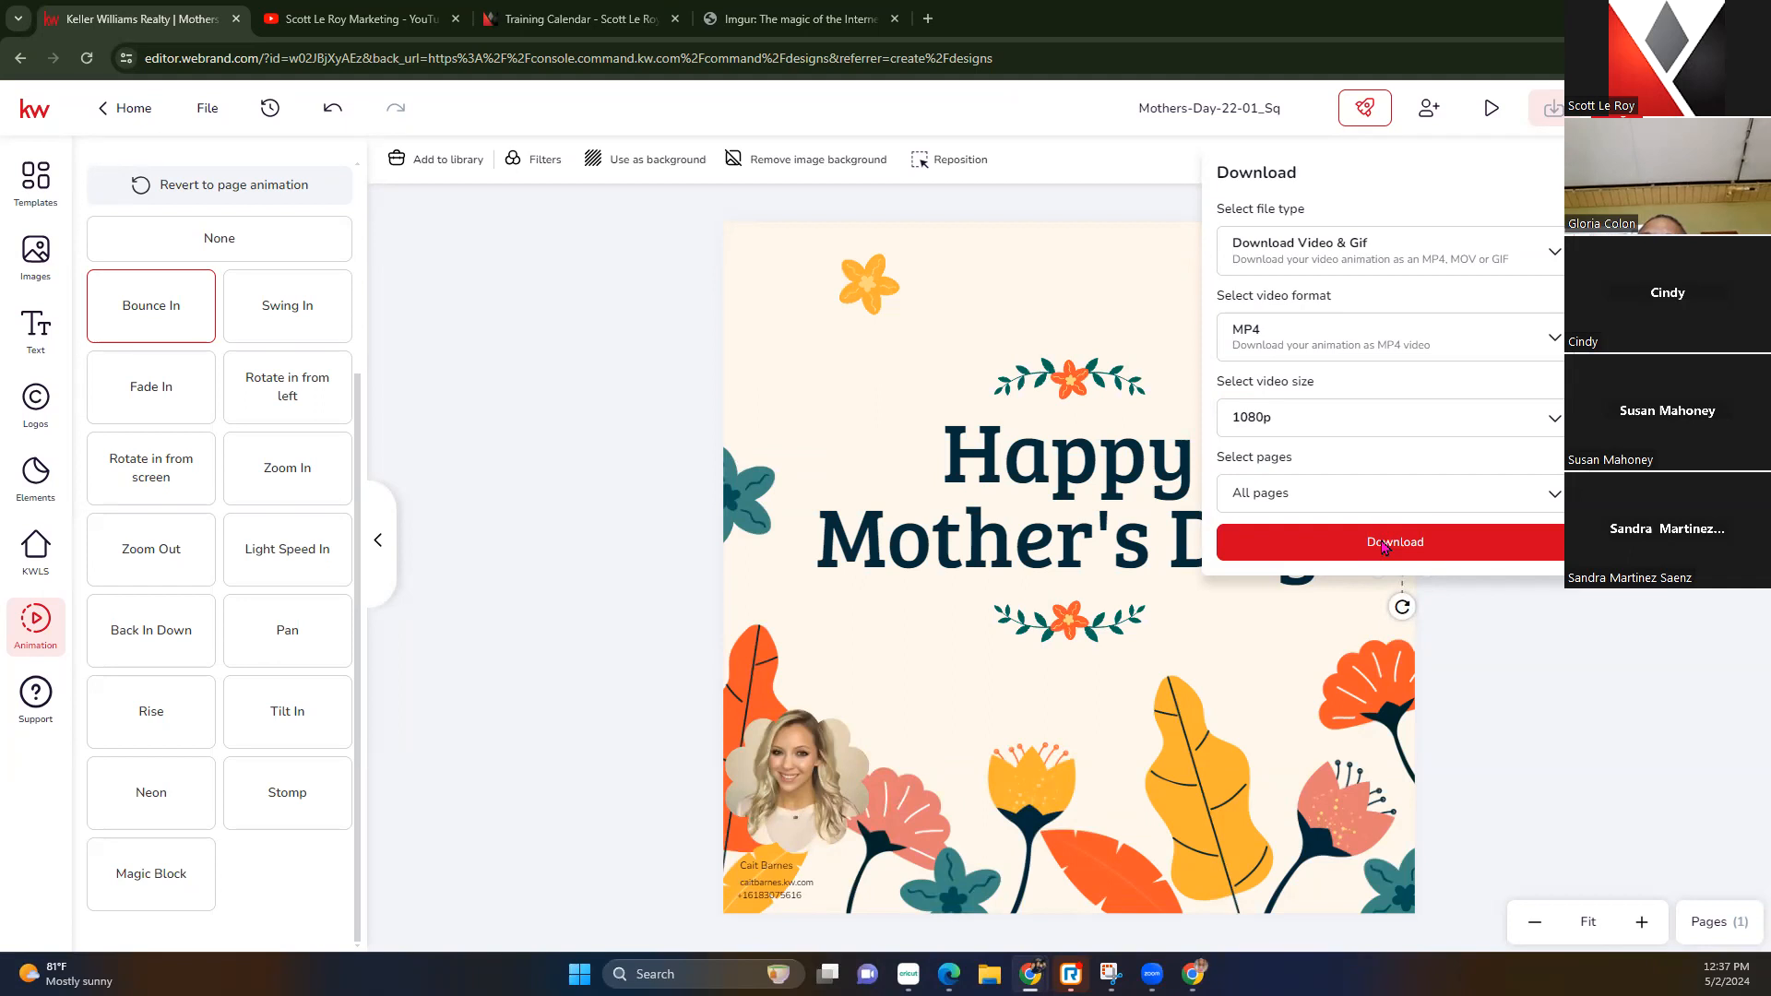
pyautogui.click(1382, 546)
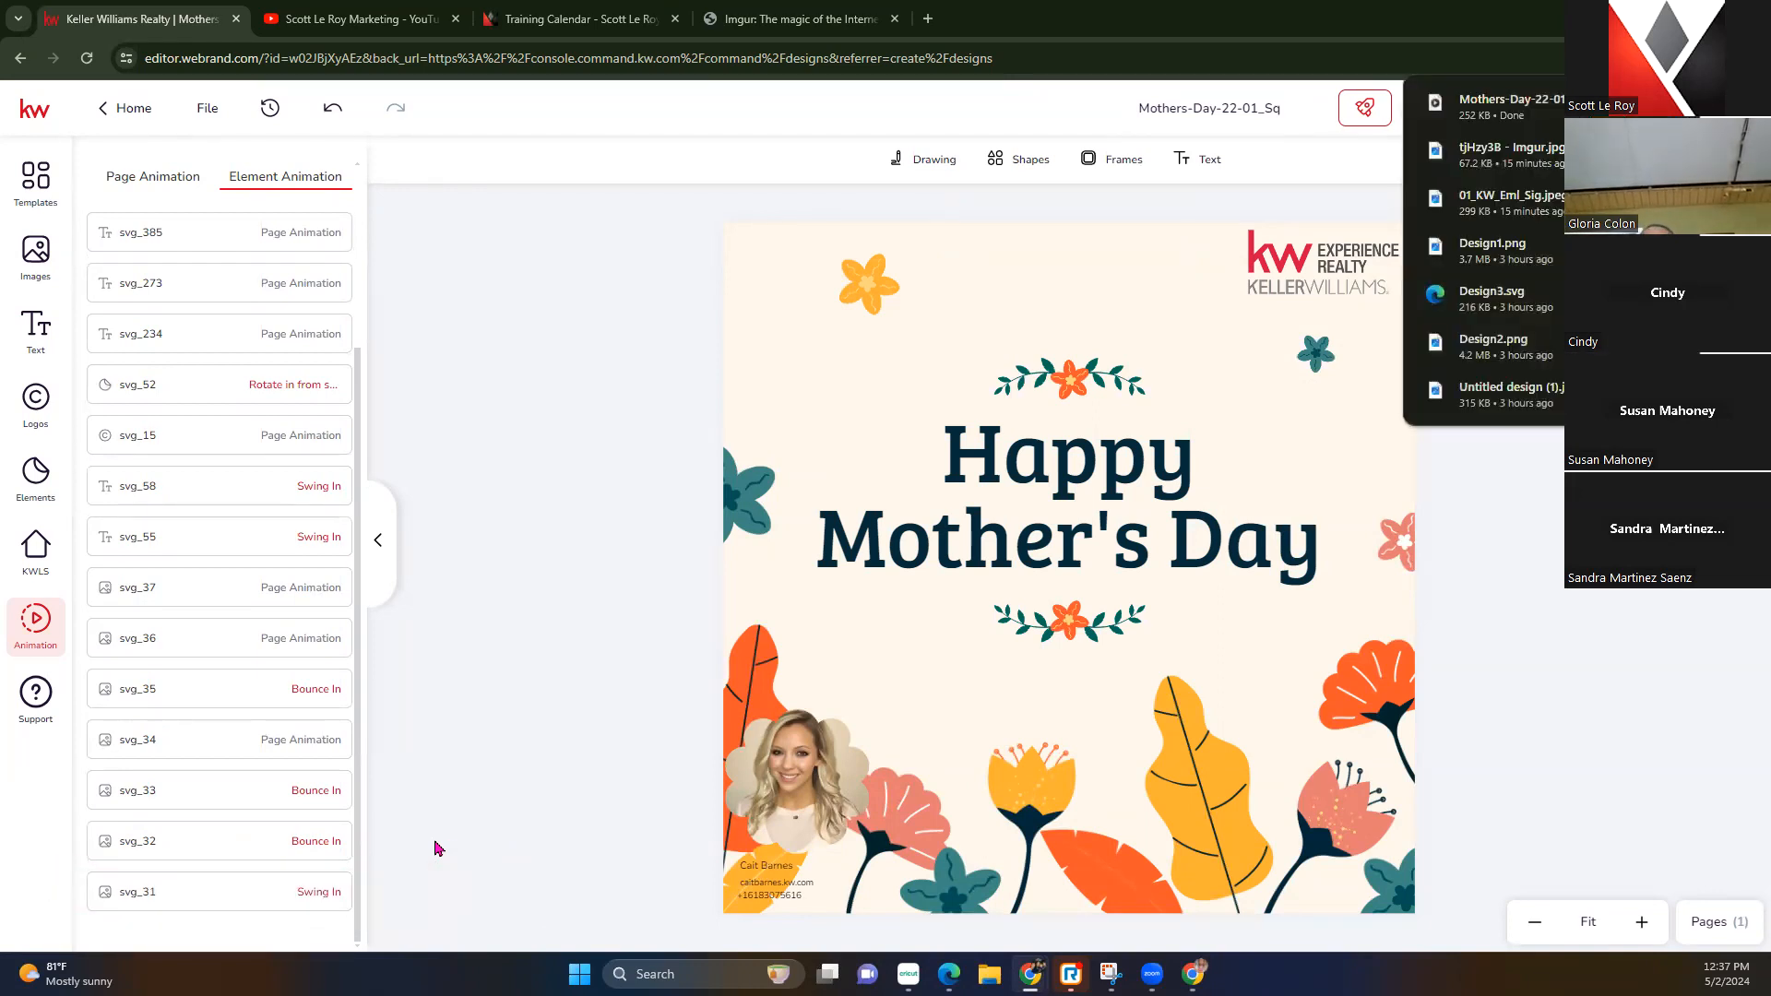
pyautogui.click(1697, 108)
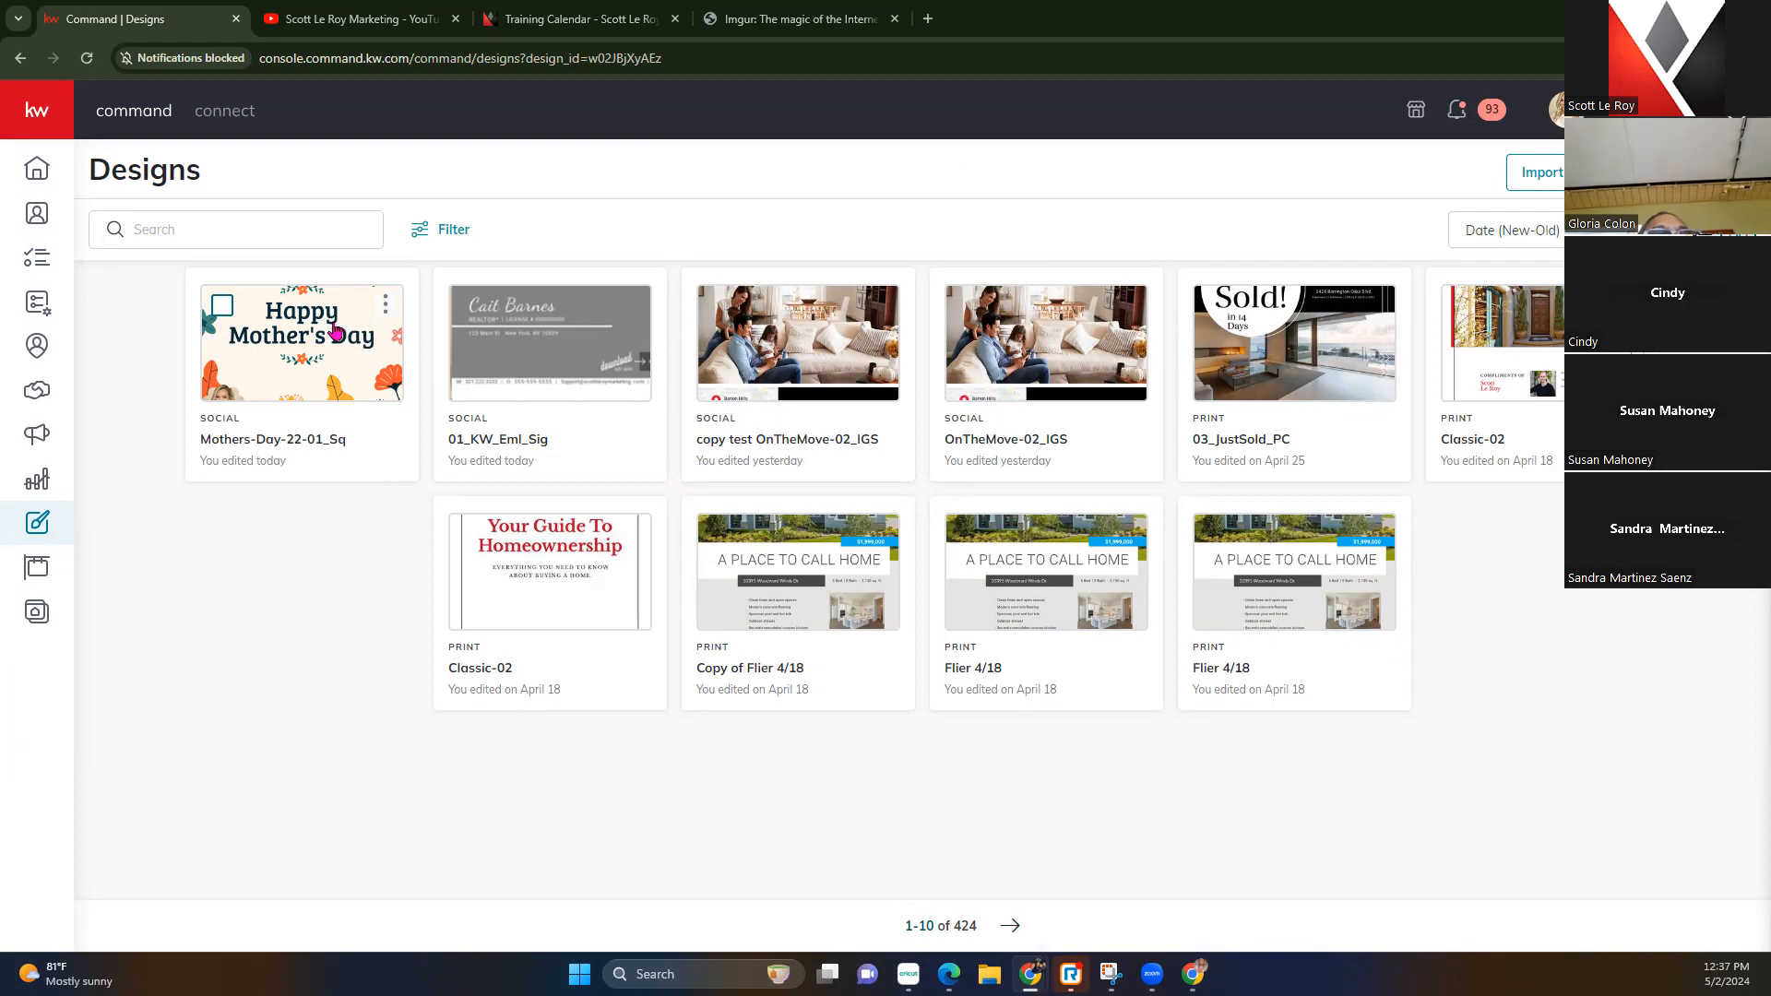
# Go to the Campaigns dashboard and begin creating a new campaign
pyautogui.click(37, 435)
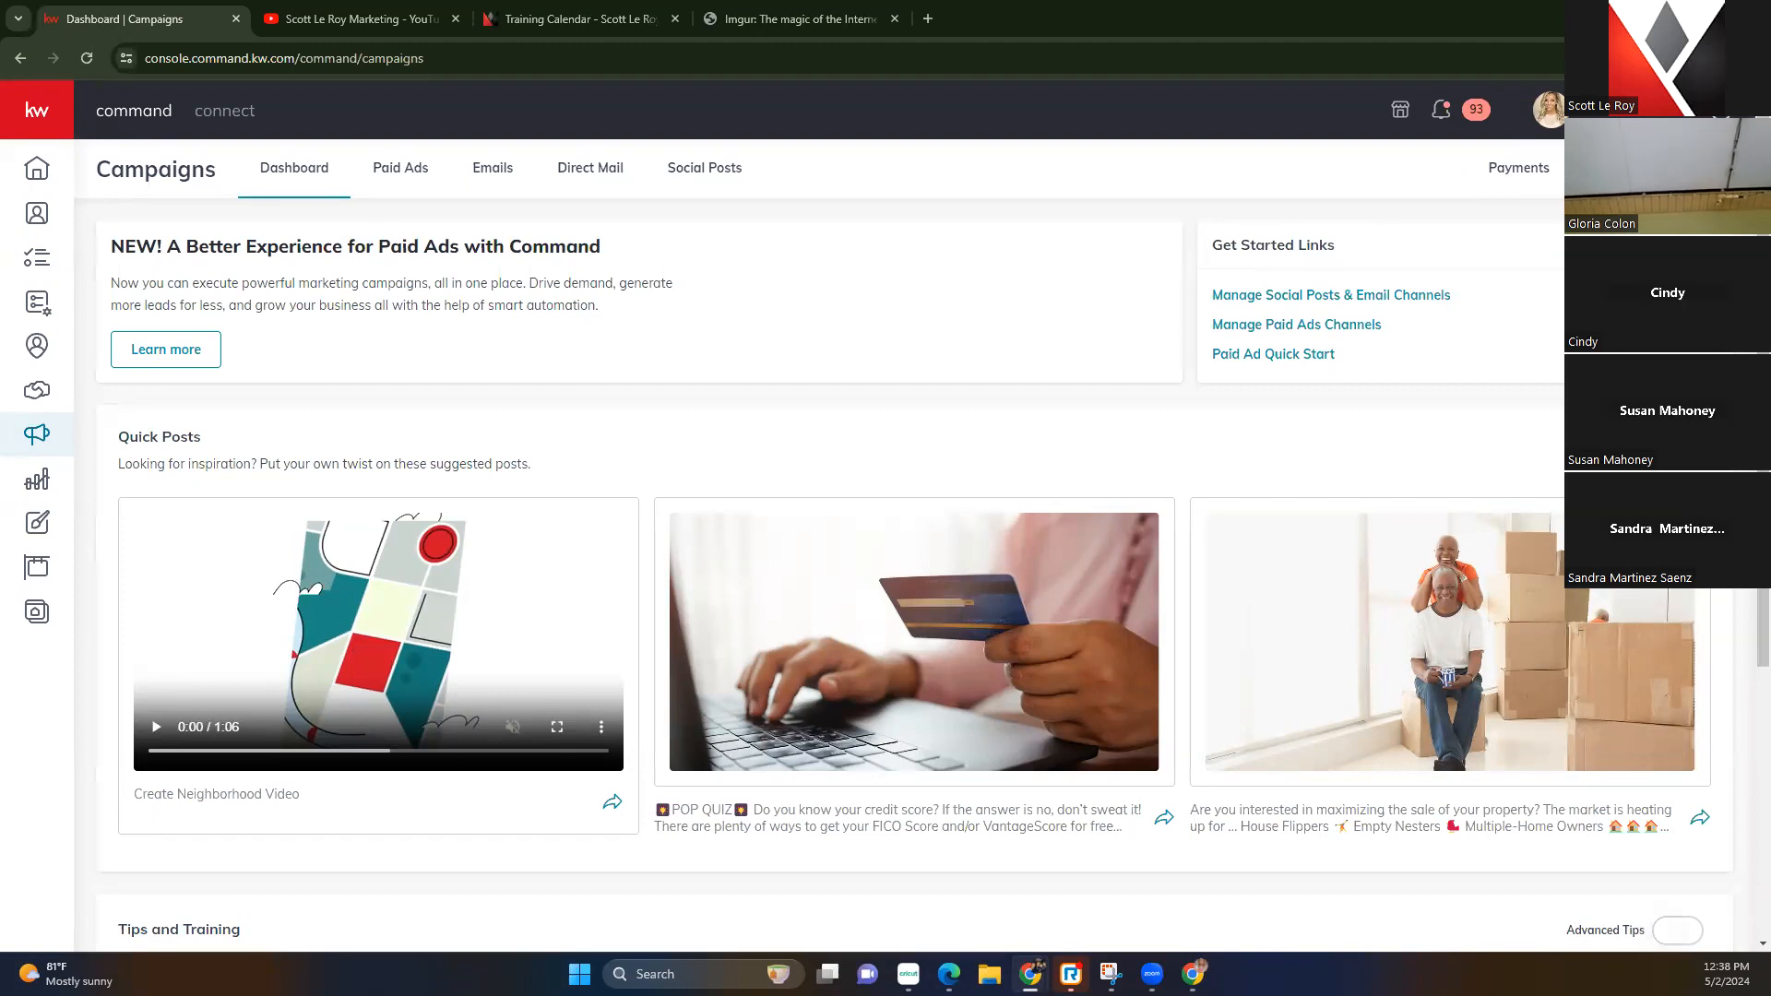
pyautogui.click(1653, 169)
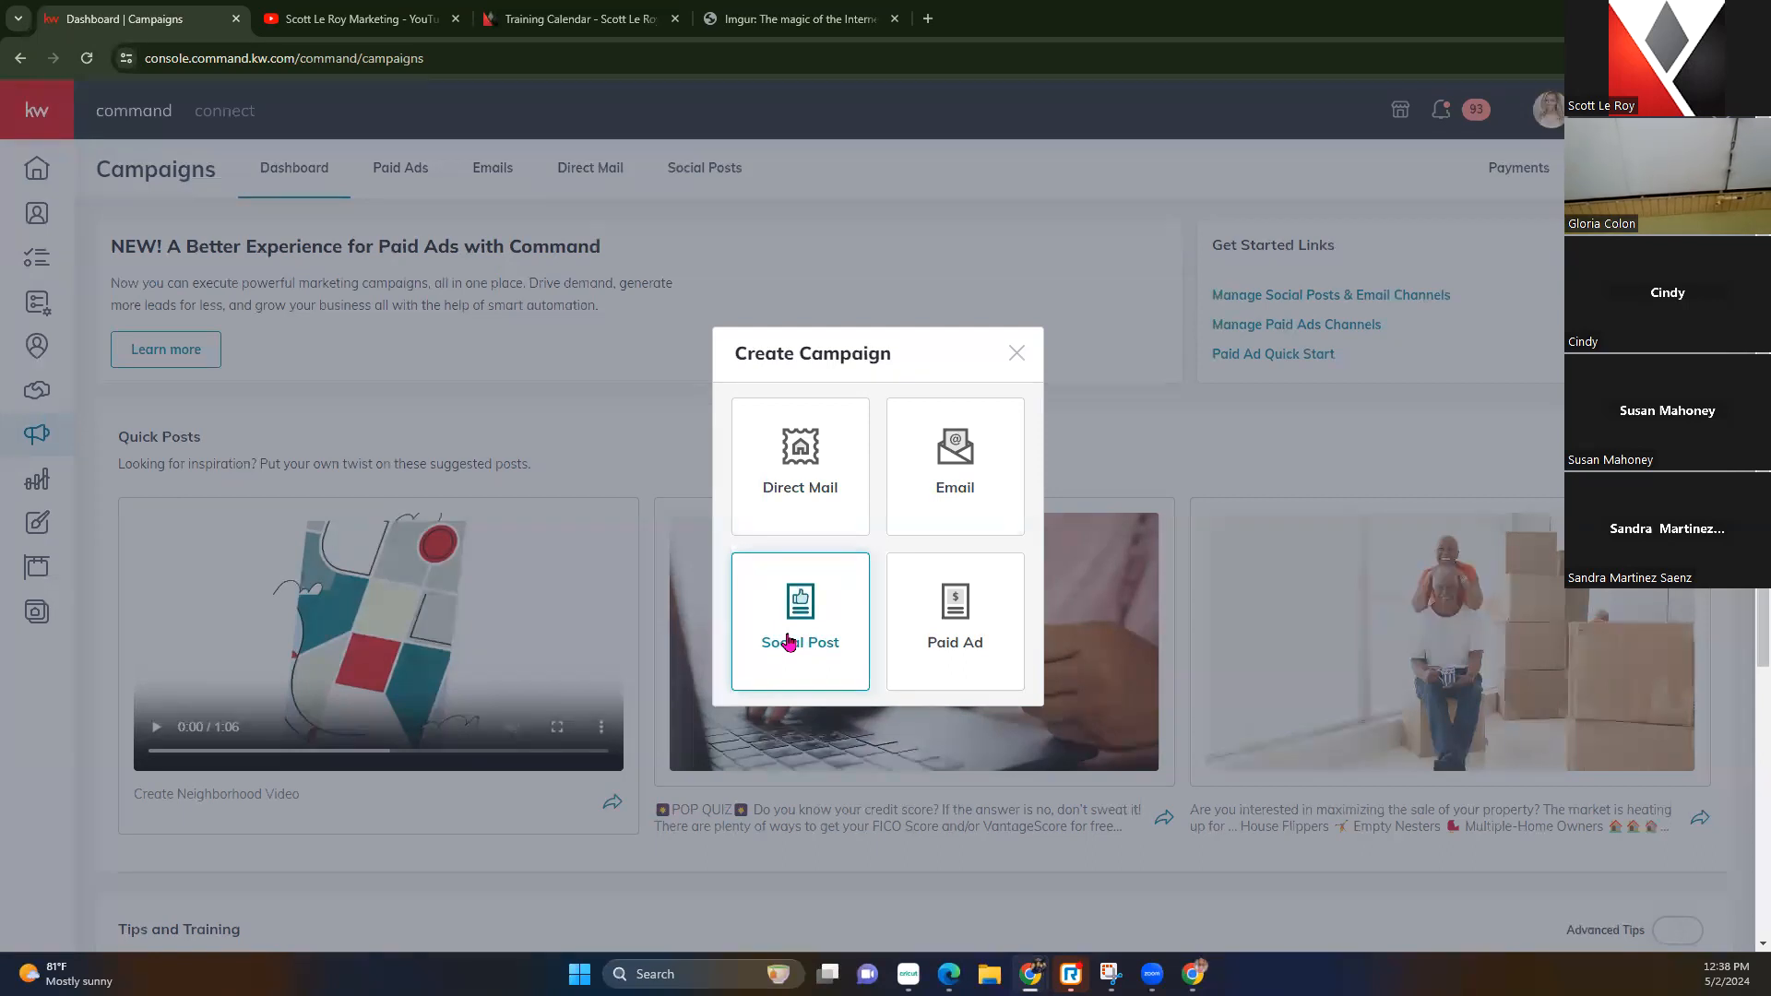
# Start a social post and add the KW Marquee Careers Instagram account alongside Facebook
pyautogui.click(789, 643)
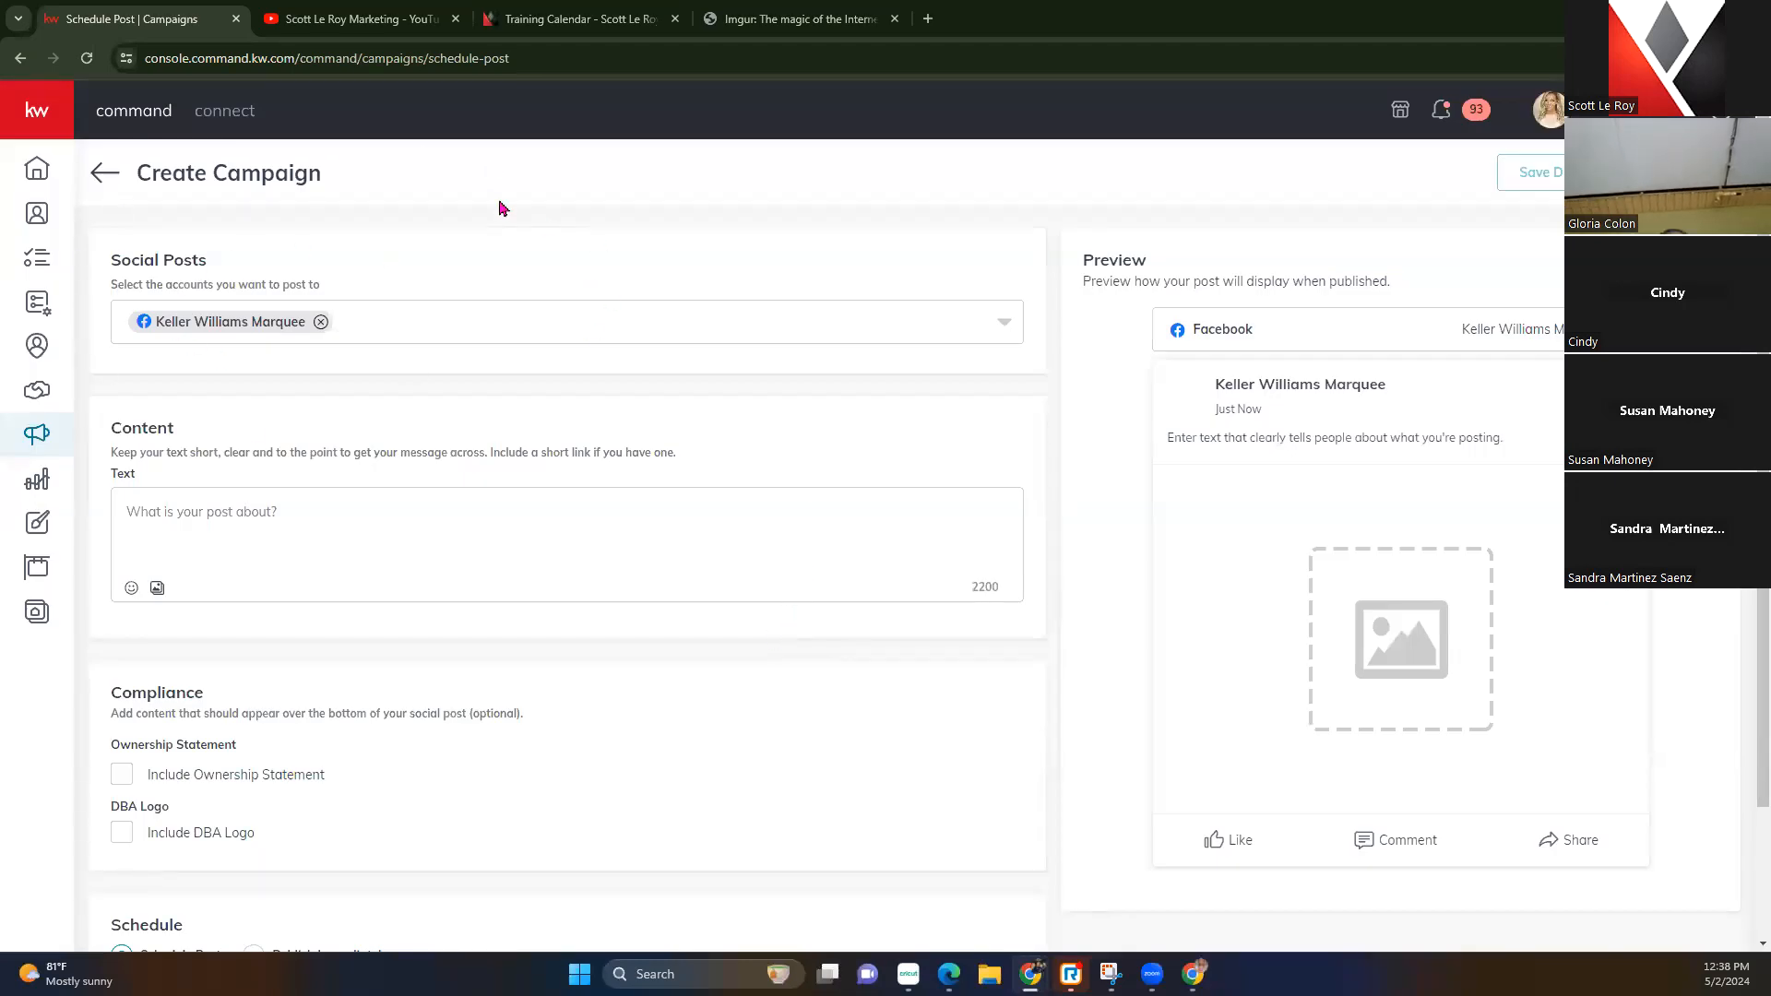
pyautogui.click(997, 330)
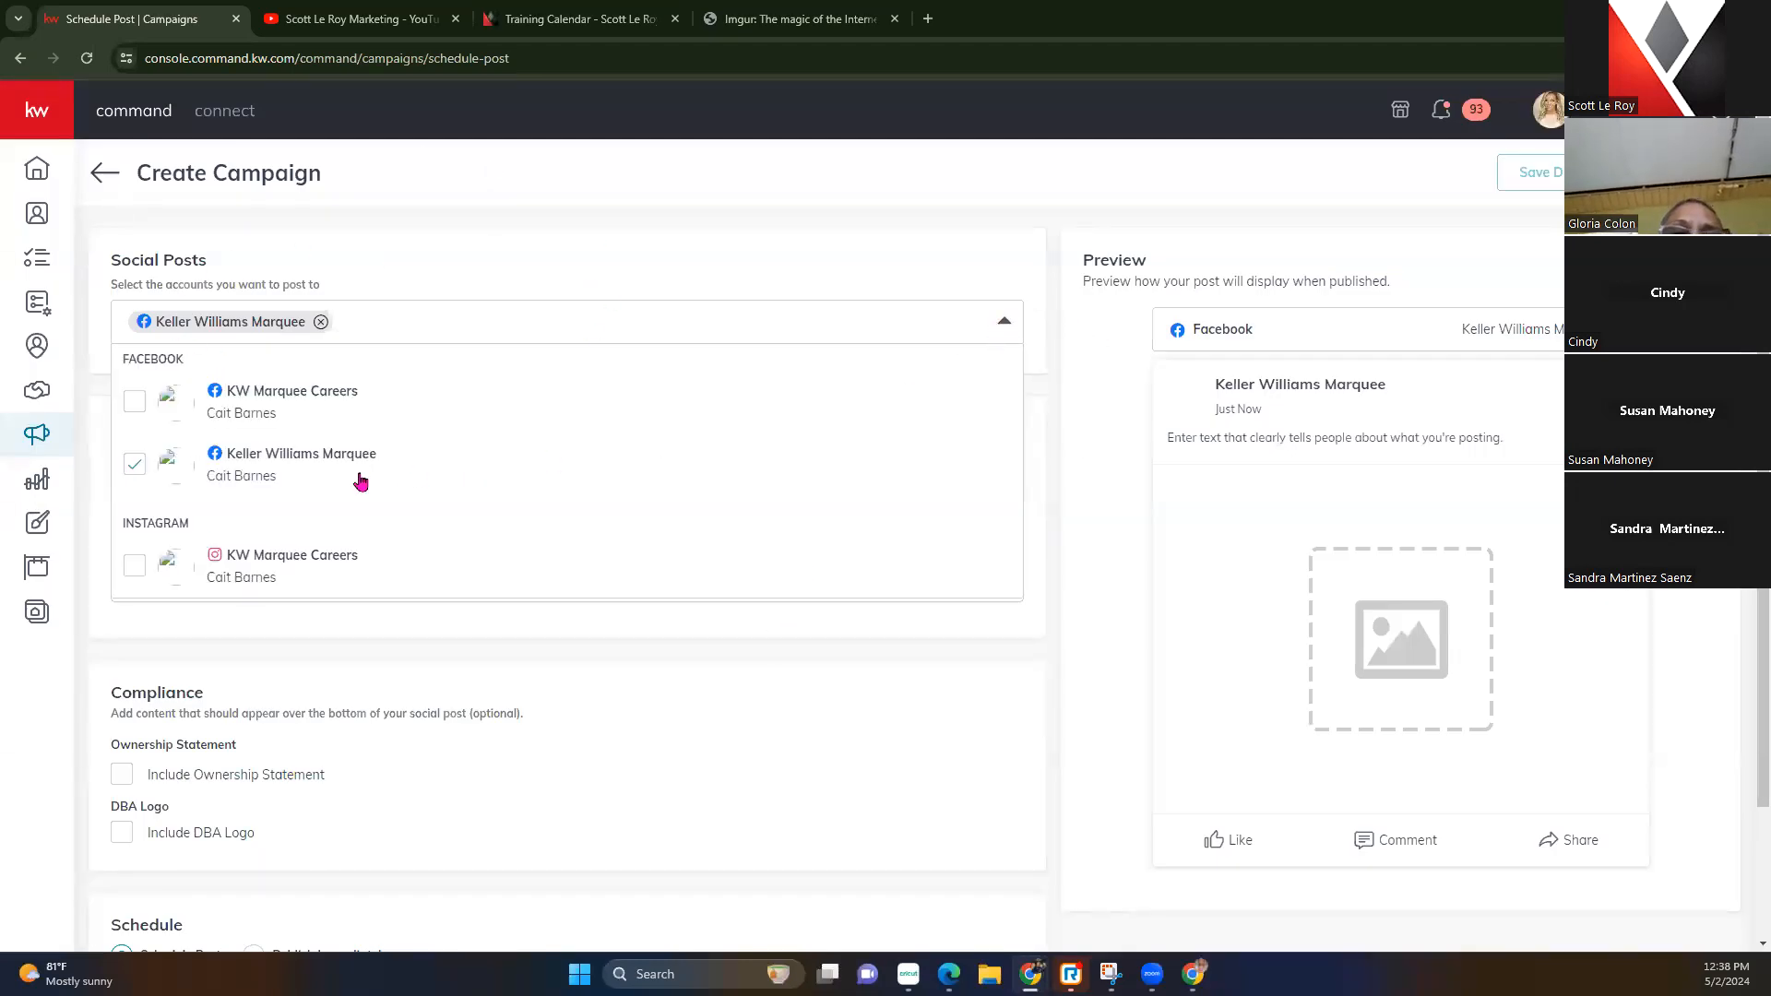
pyautogui.click(135, 566)
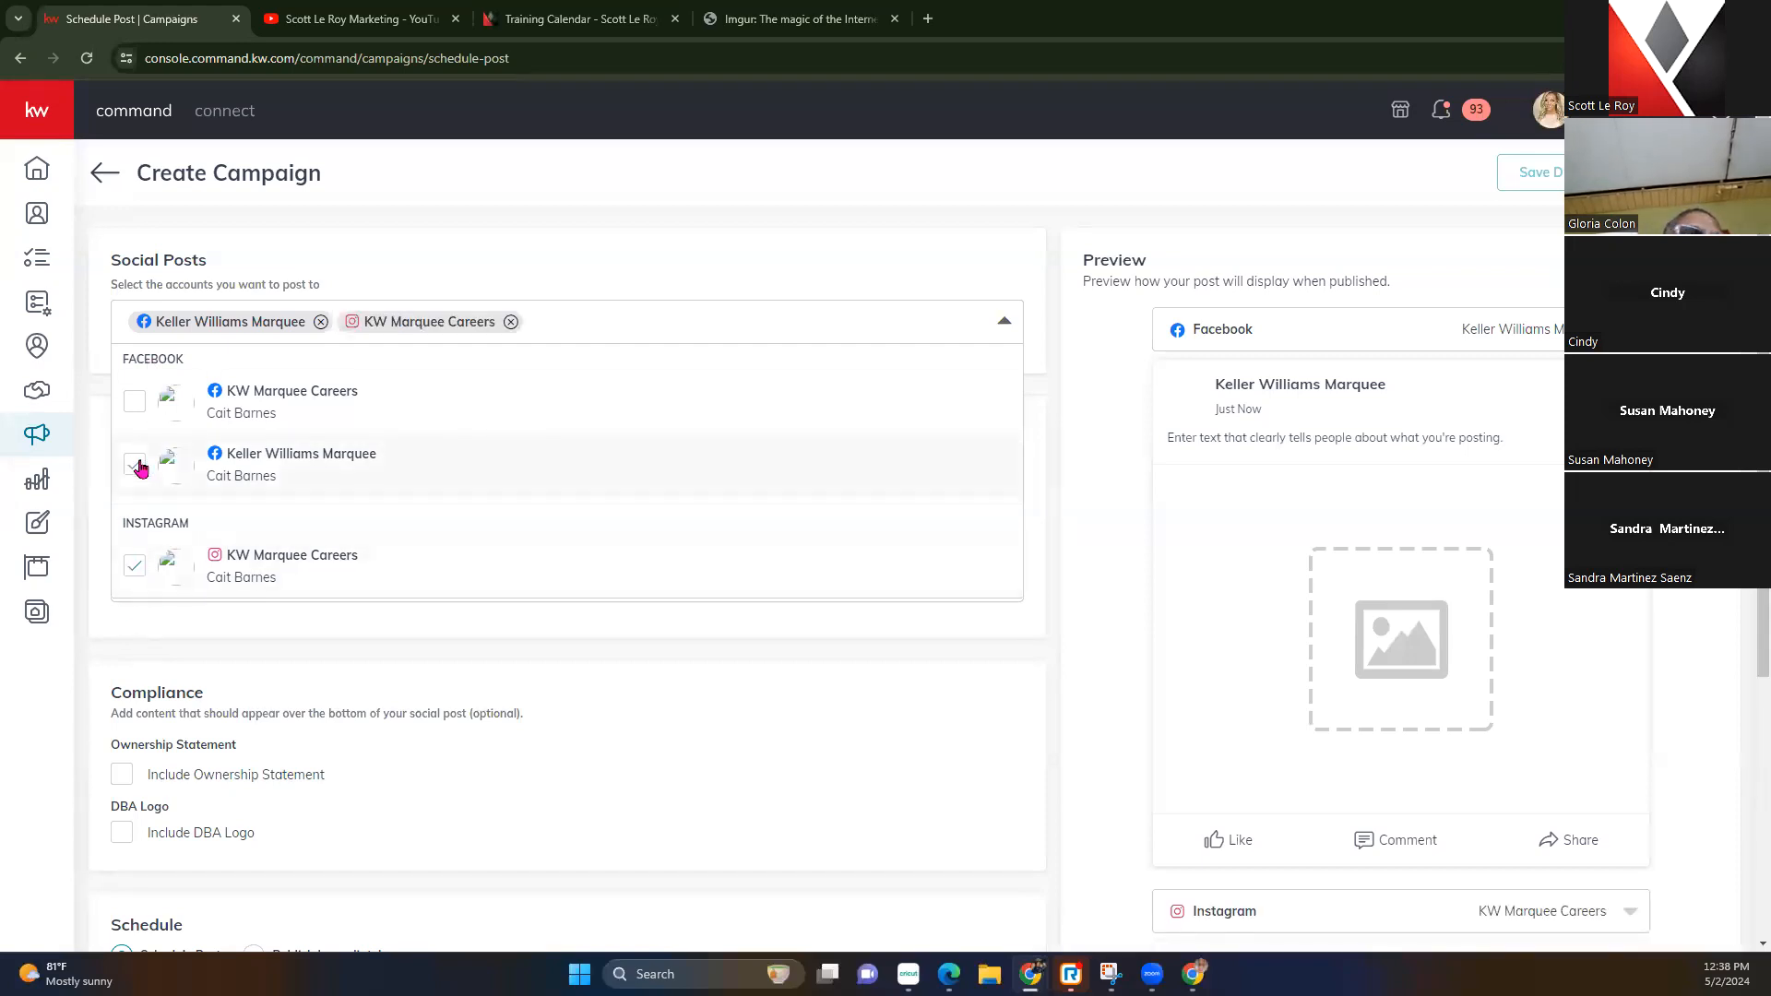
pyautogui.click(652, 234)
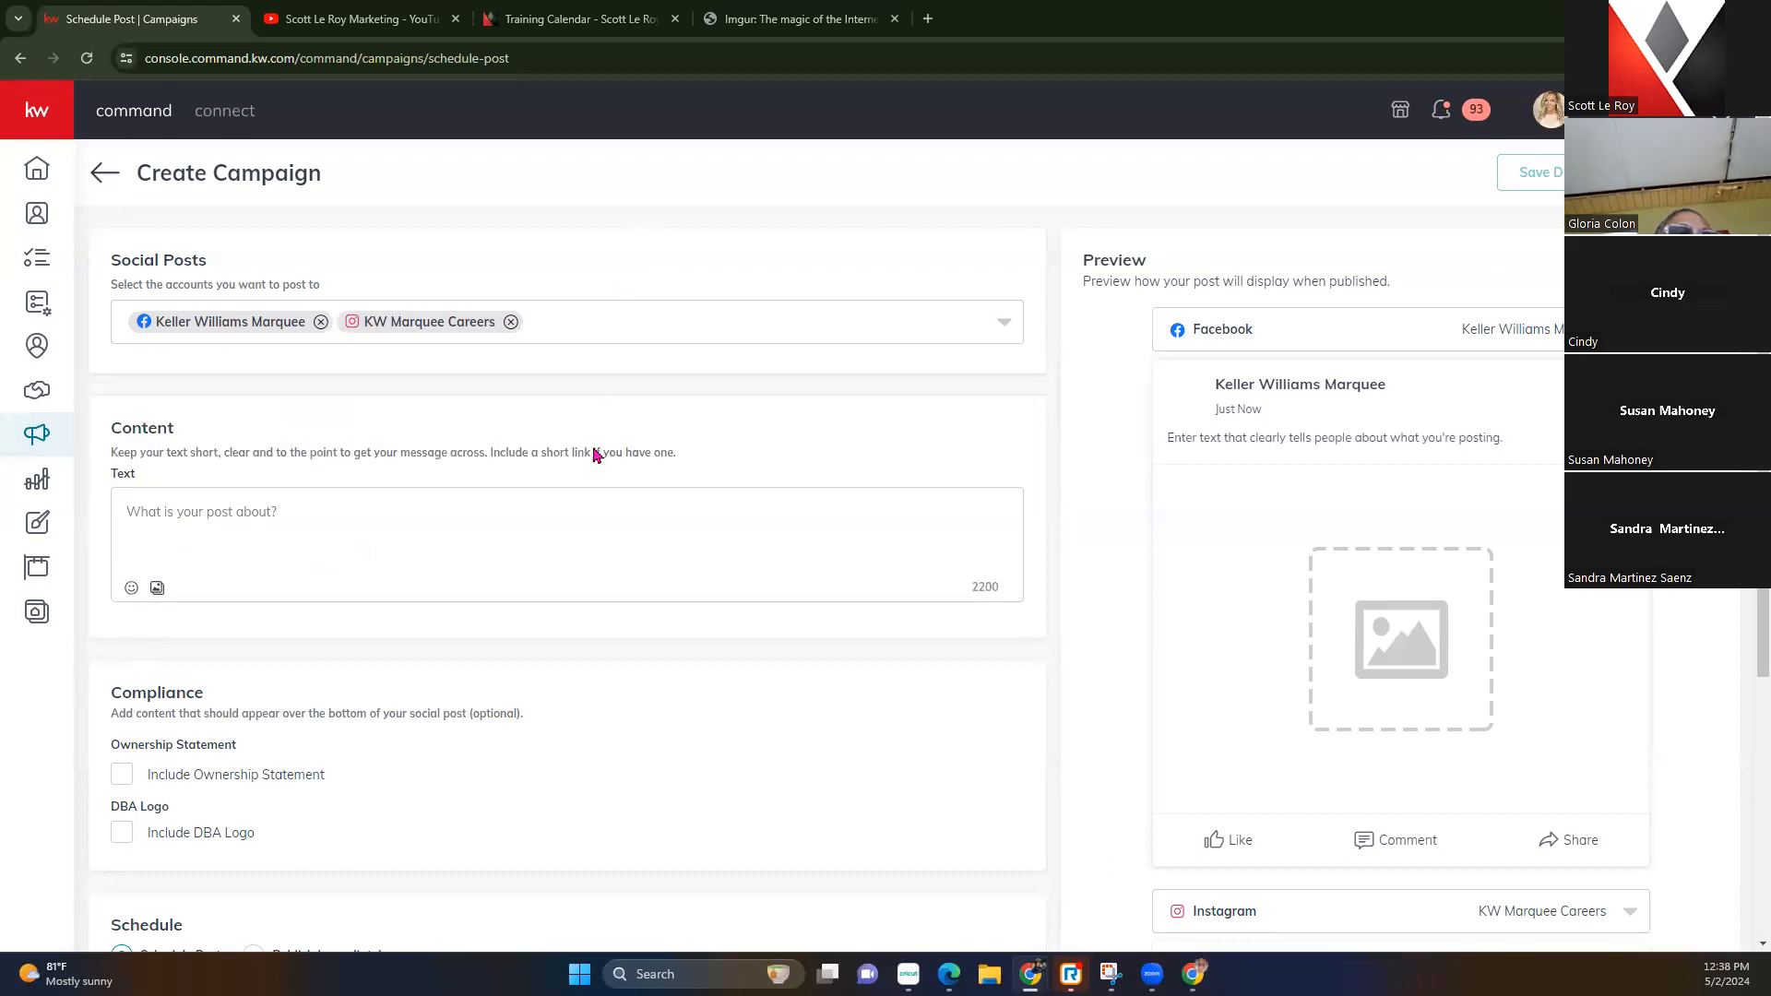
pyautogui.scroll(-1, 595, 453)
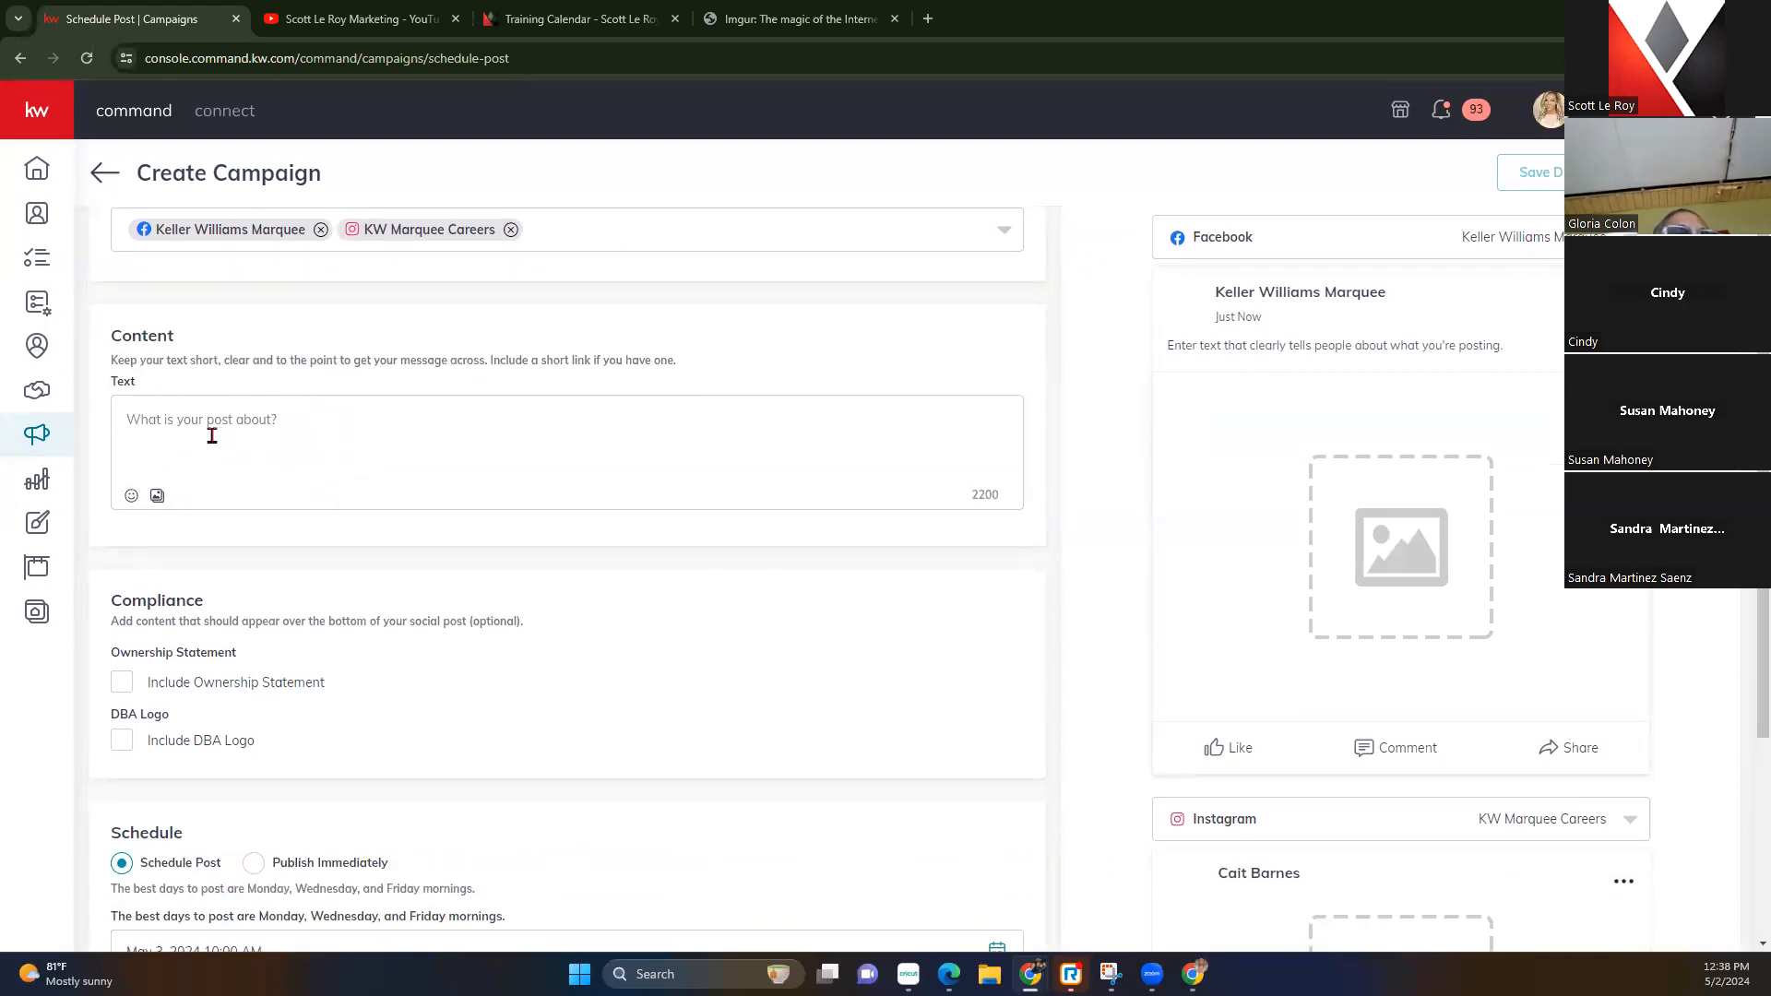
# Write 'Happy Mother's Day!' as the post text and browse the emoji symbols
pyautogui.click(211, 414)
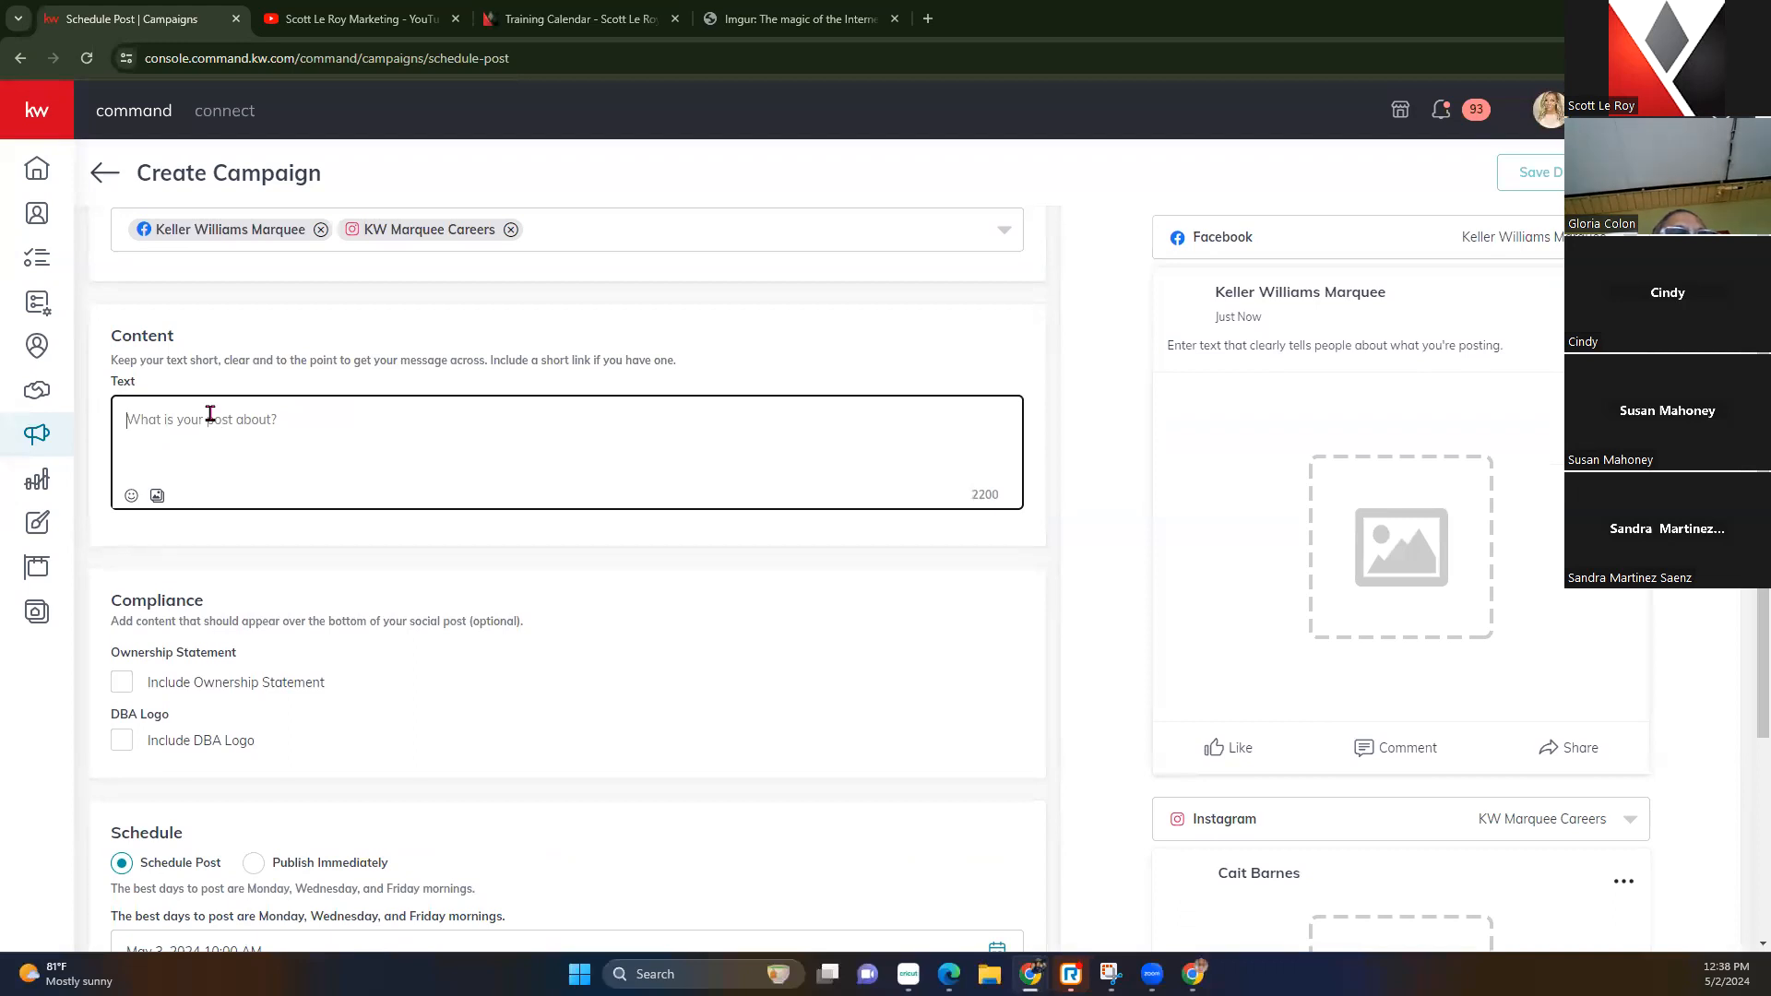
pyautogui.write('Hsaooy')
pyautogui.press('BackSpace')
pyautogui.press('BackSpace')
pyautogui.write('py')
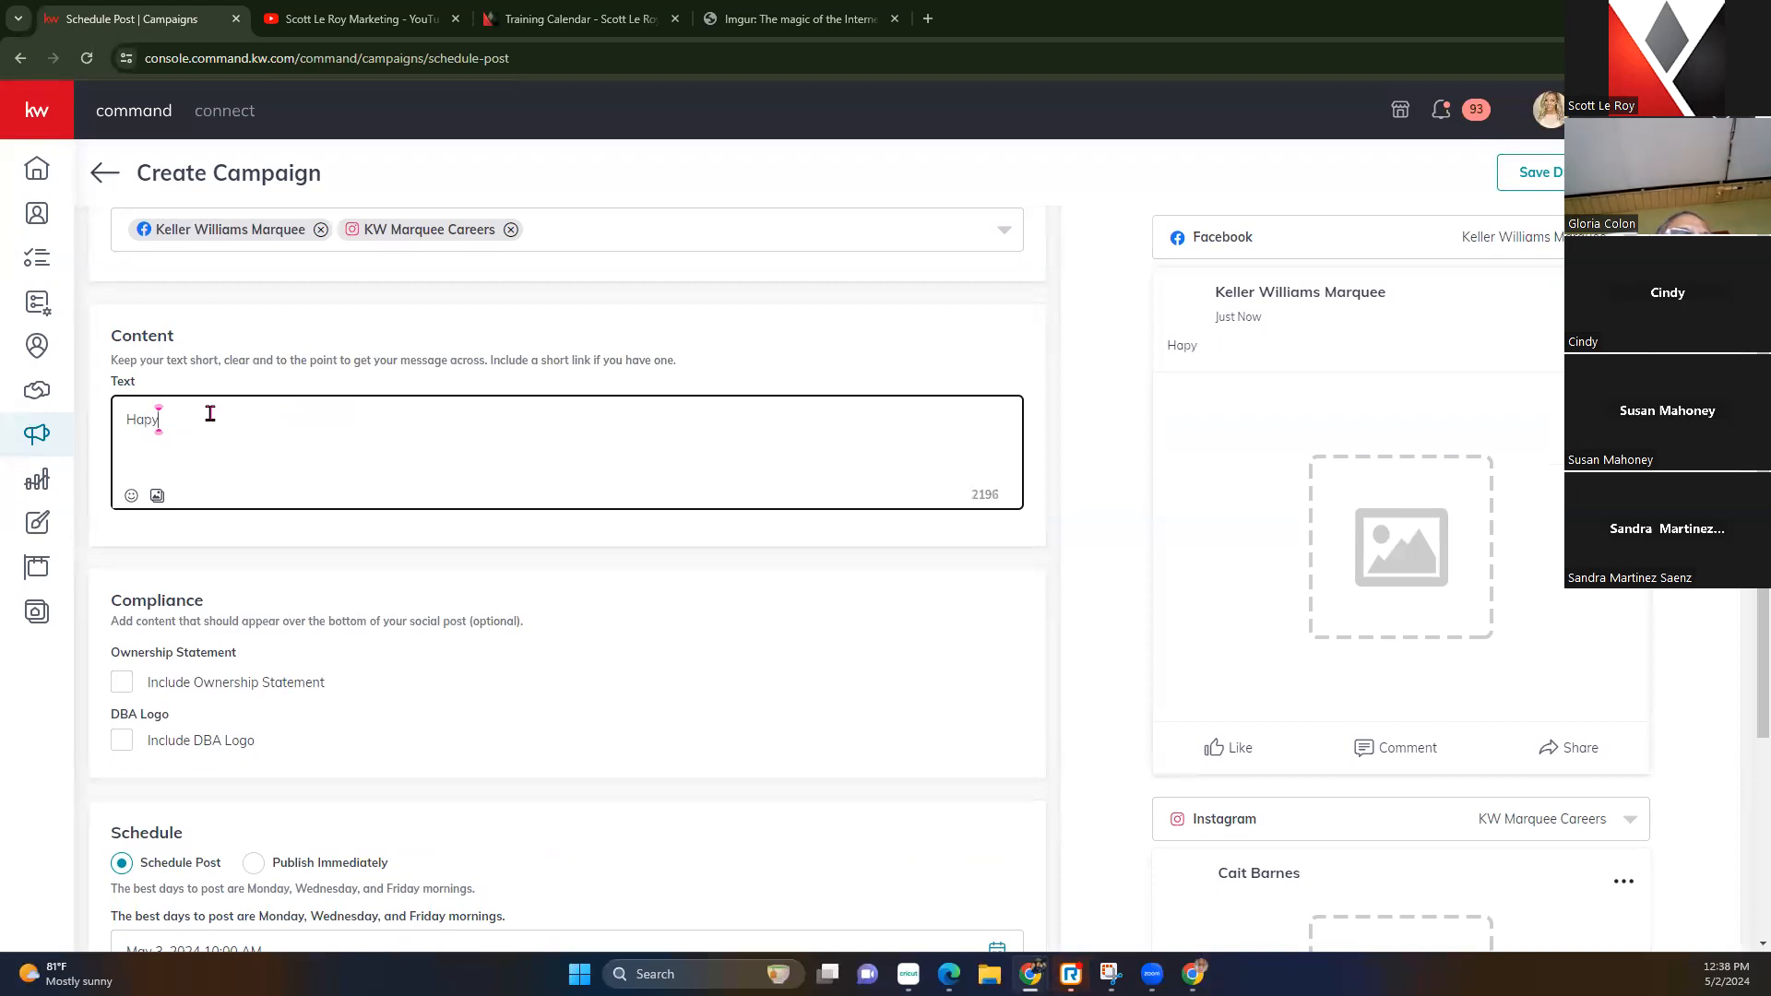
pyautogui.press('BackSpace')
pyautogui.write("py Mother's Day!")
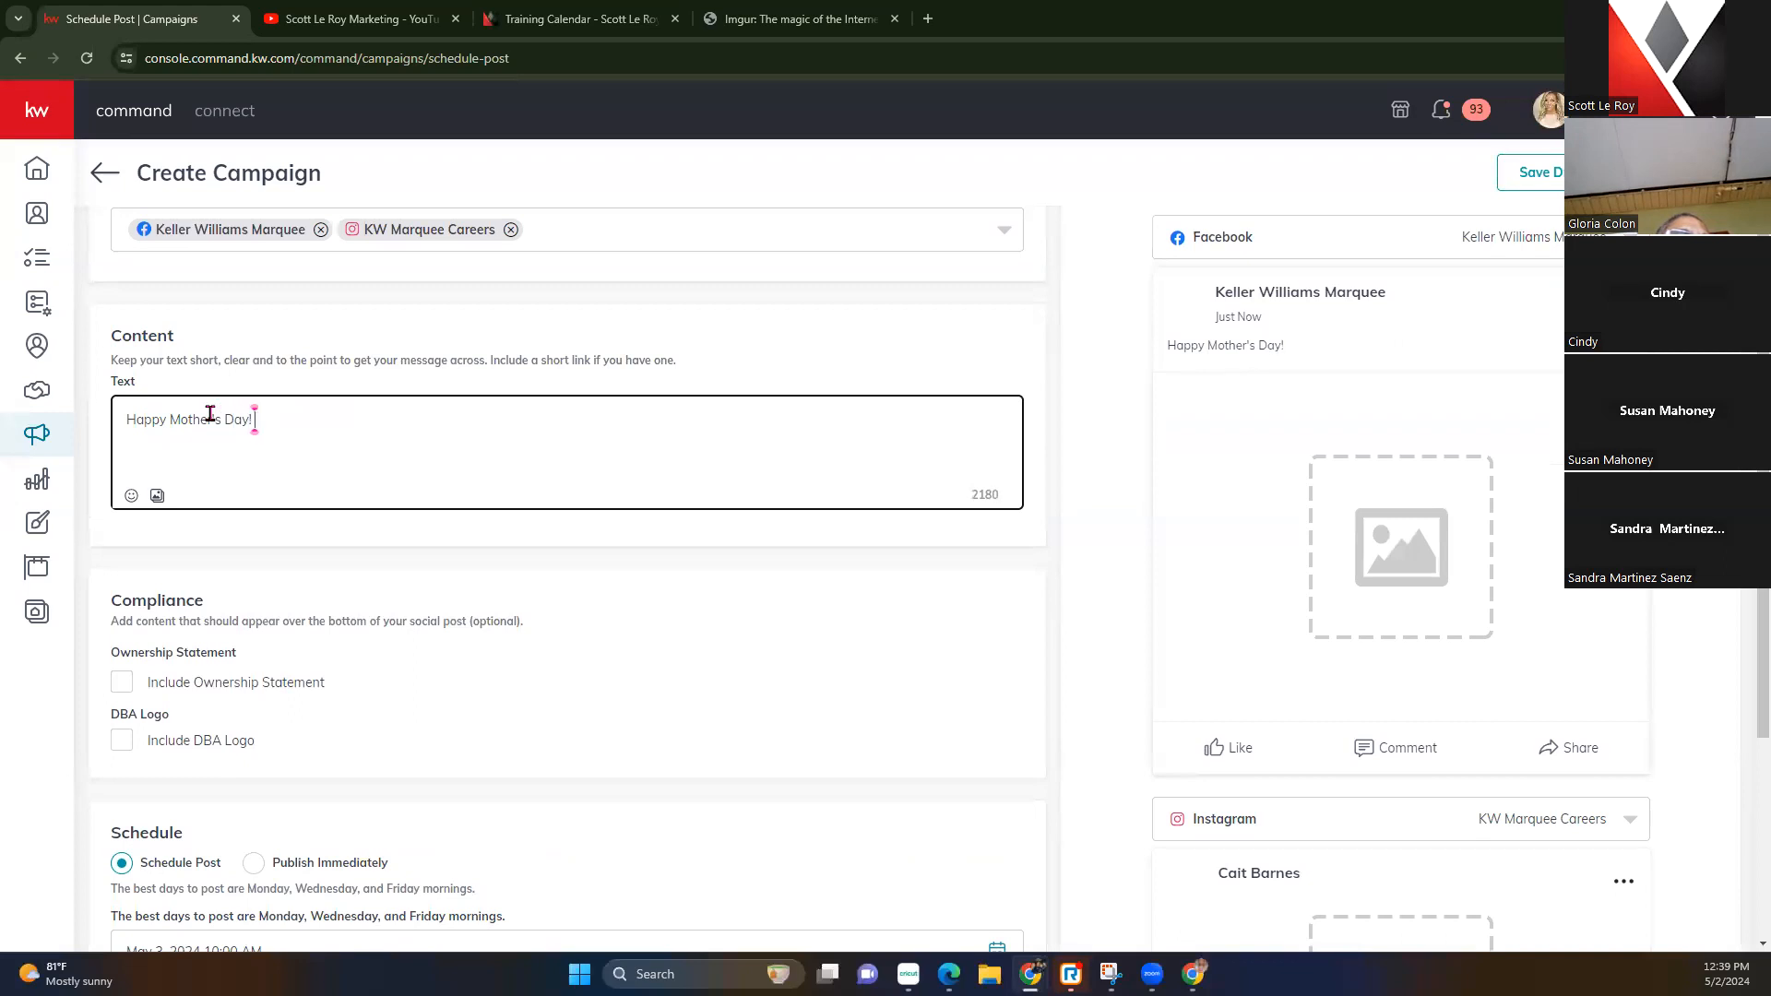
pyautogui.click(131, 496)
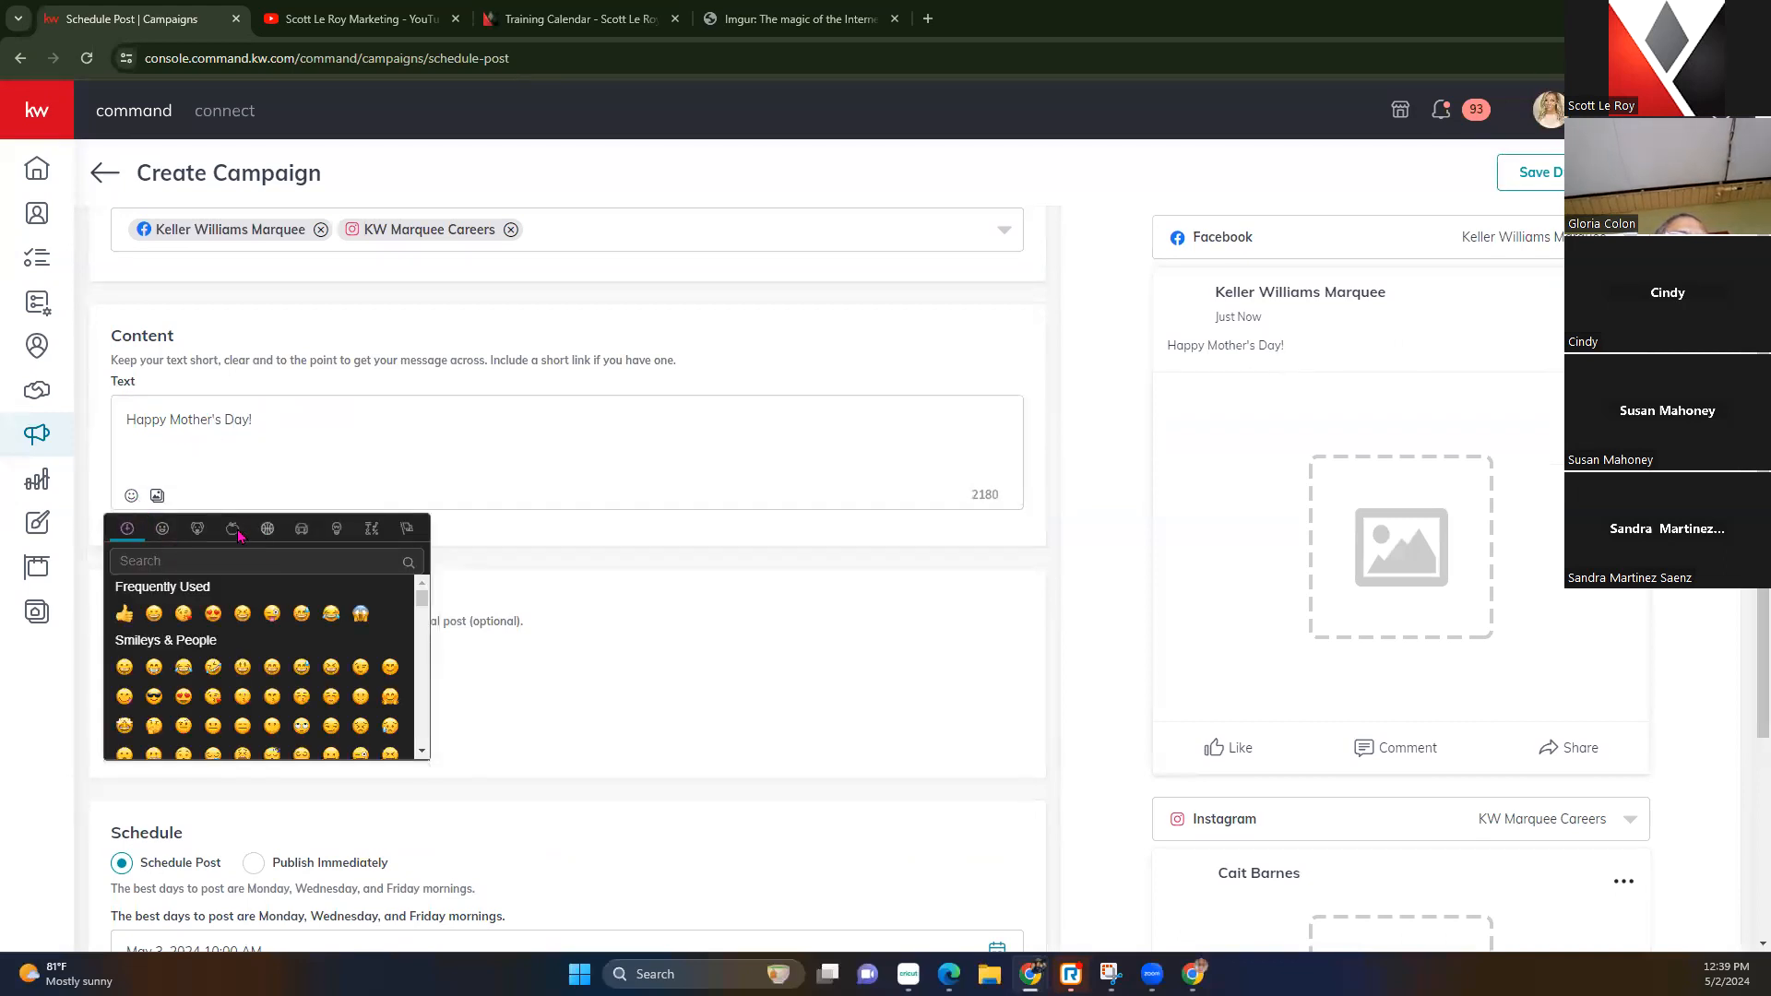
pyautogui.click(370, 529)
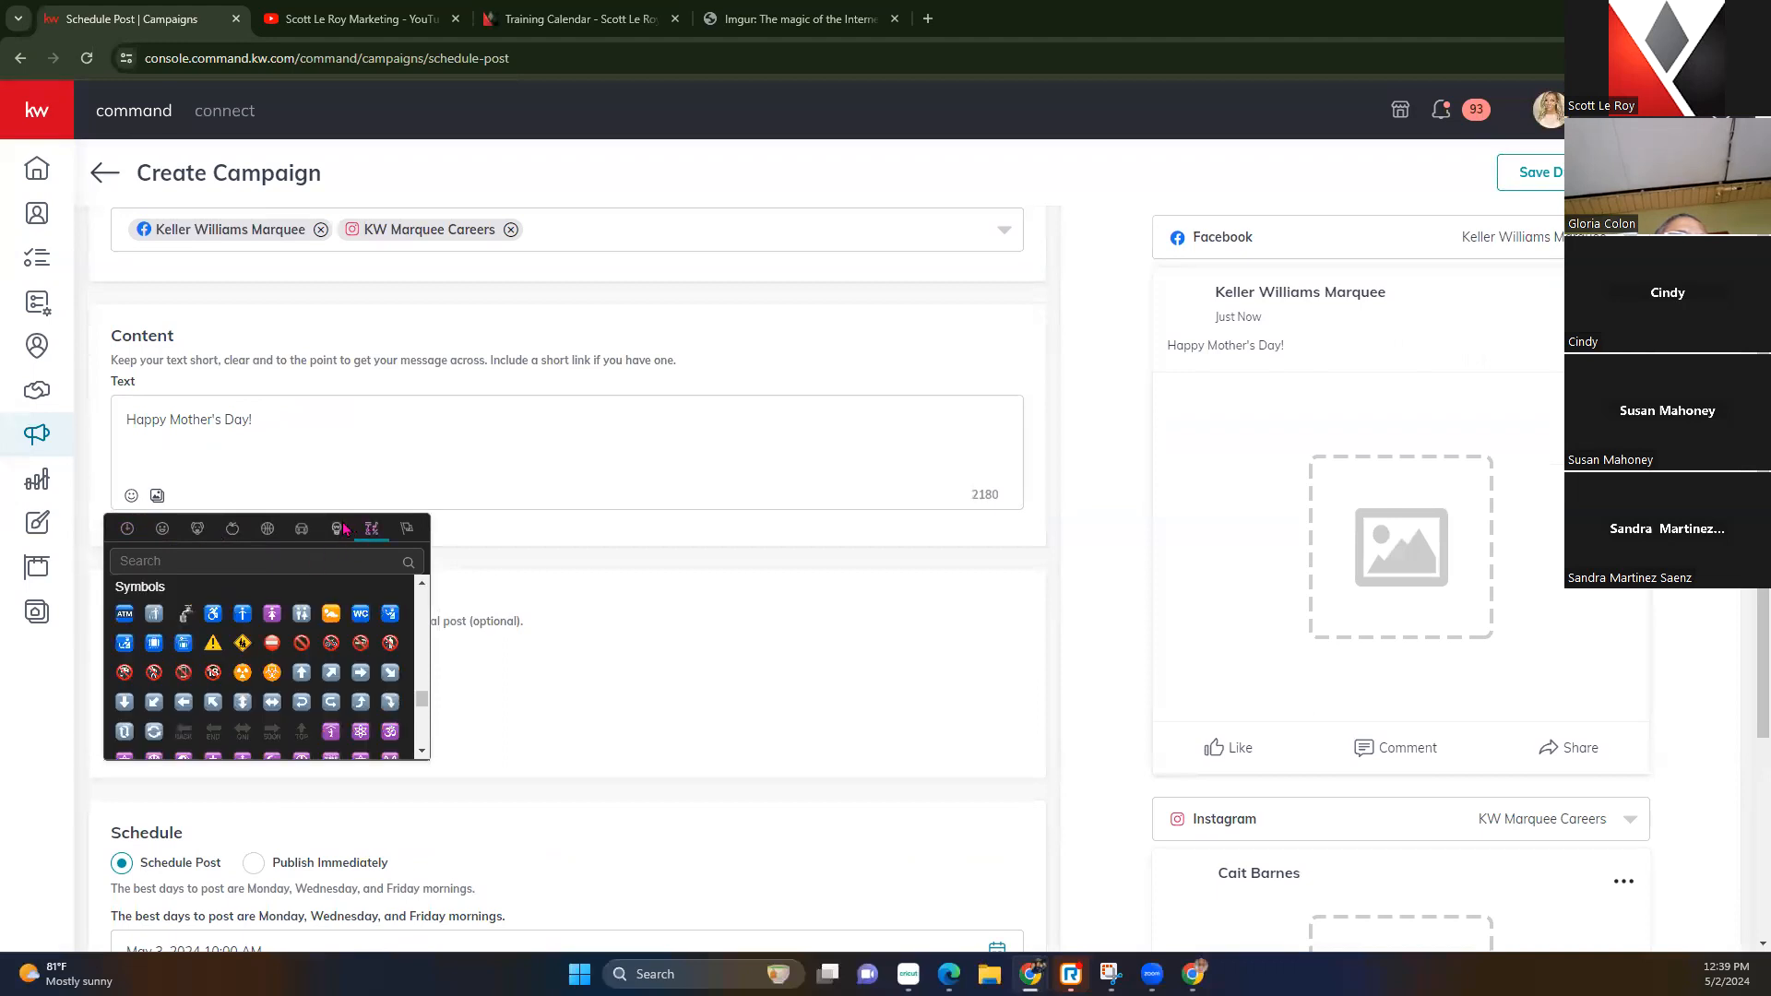
# Insert a pink heart and a cherry-blossom emoji after the greeting
pyautogui.click(340, 529)
pyautogui.write('heart')
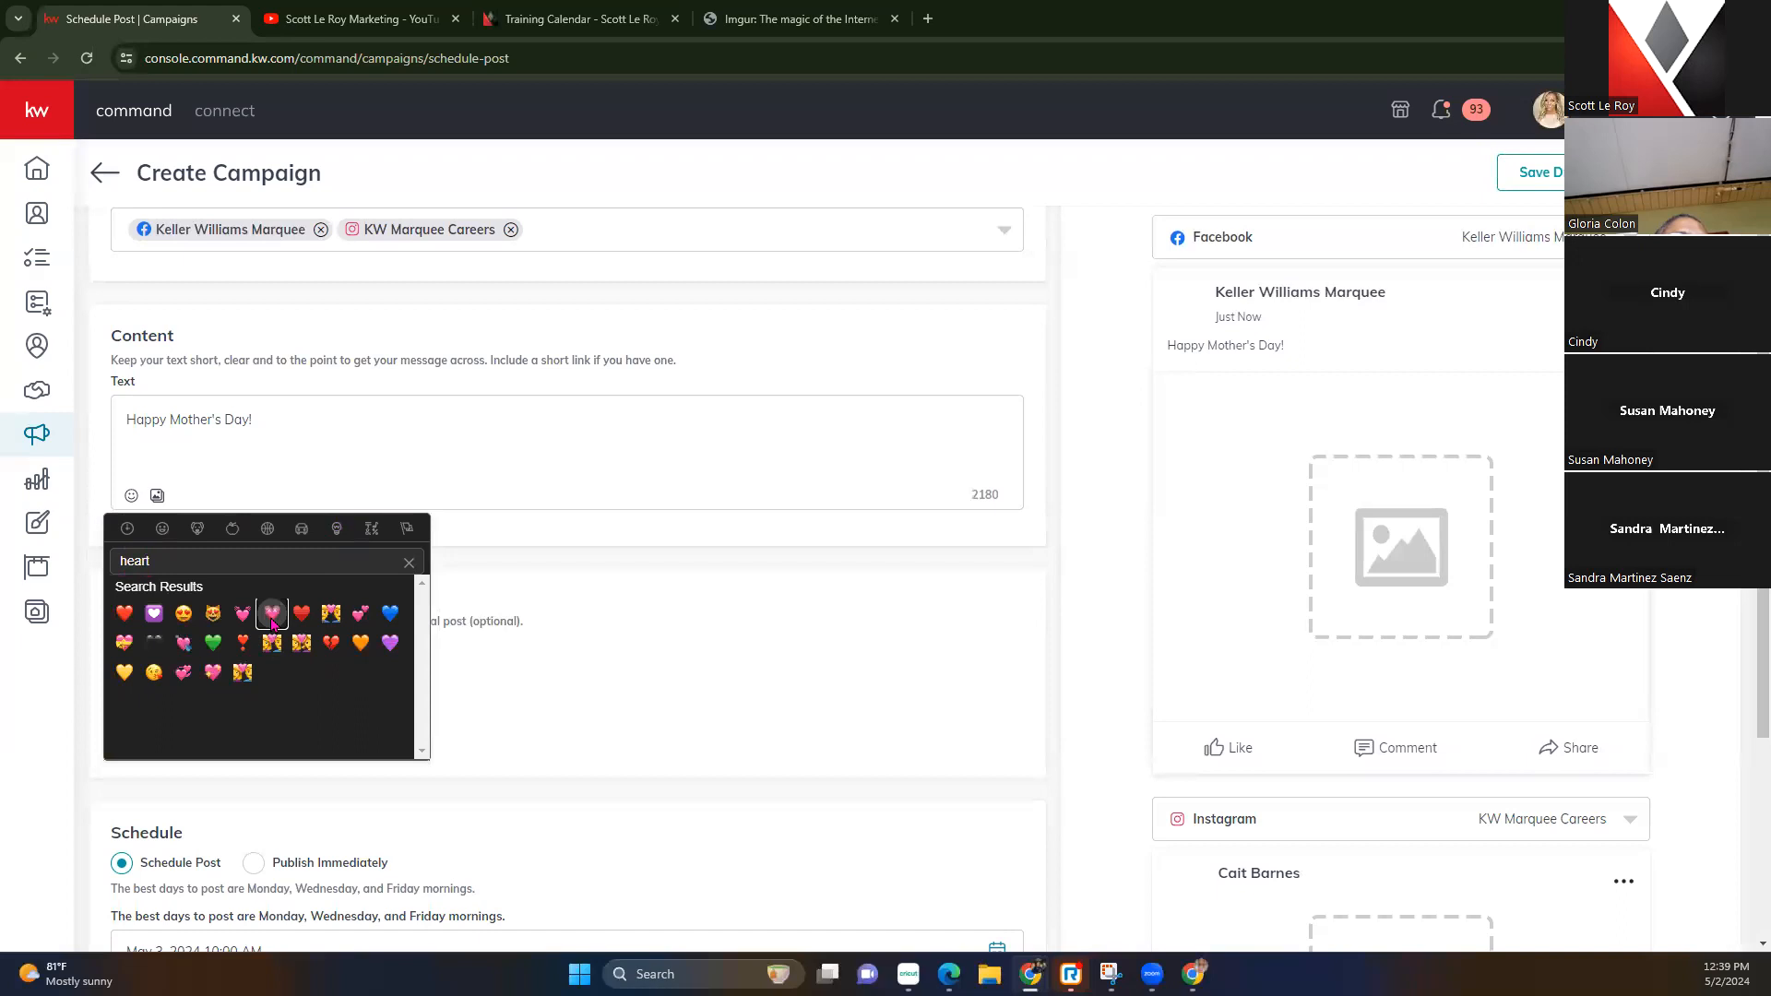
pyautogui.click(273, 614)
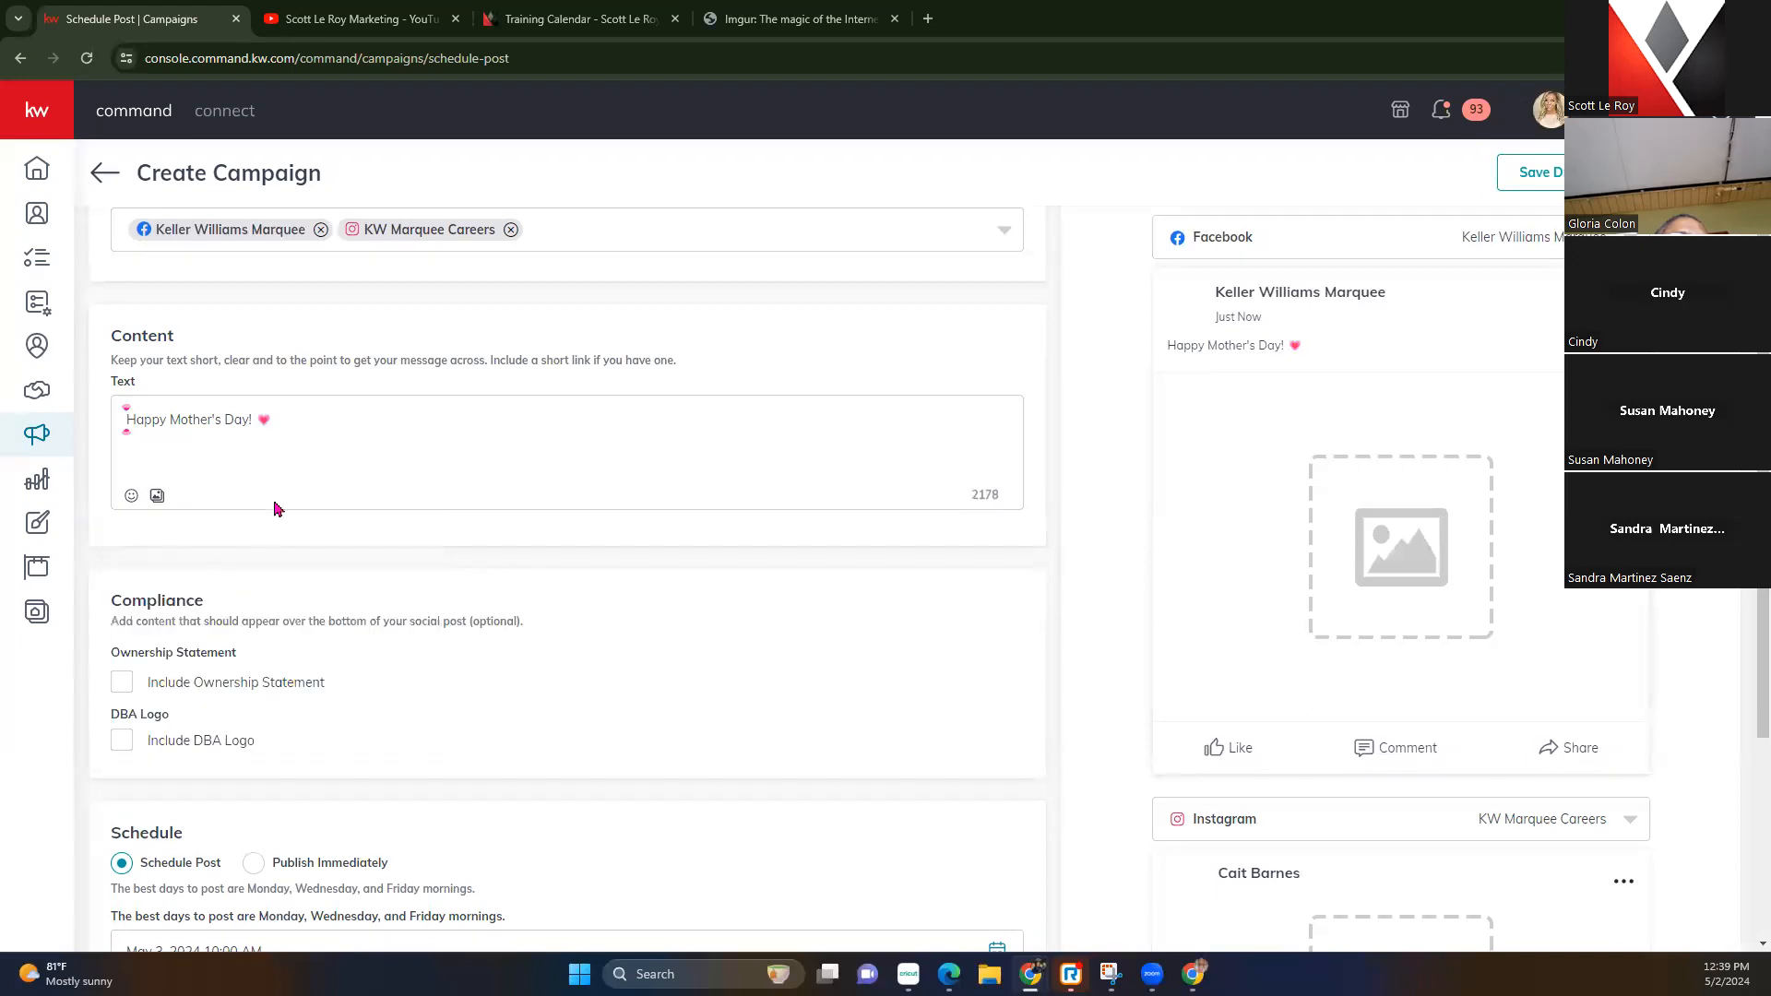
pyautogui.click(131, 497)
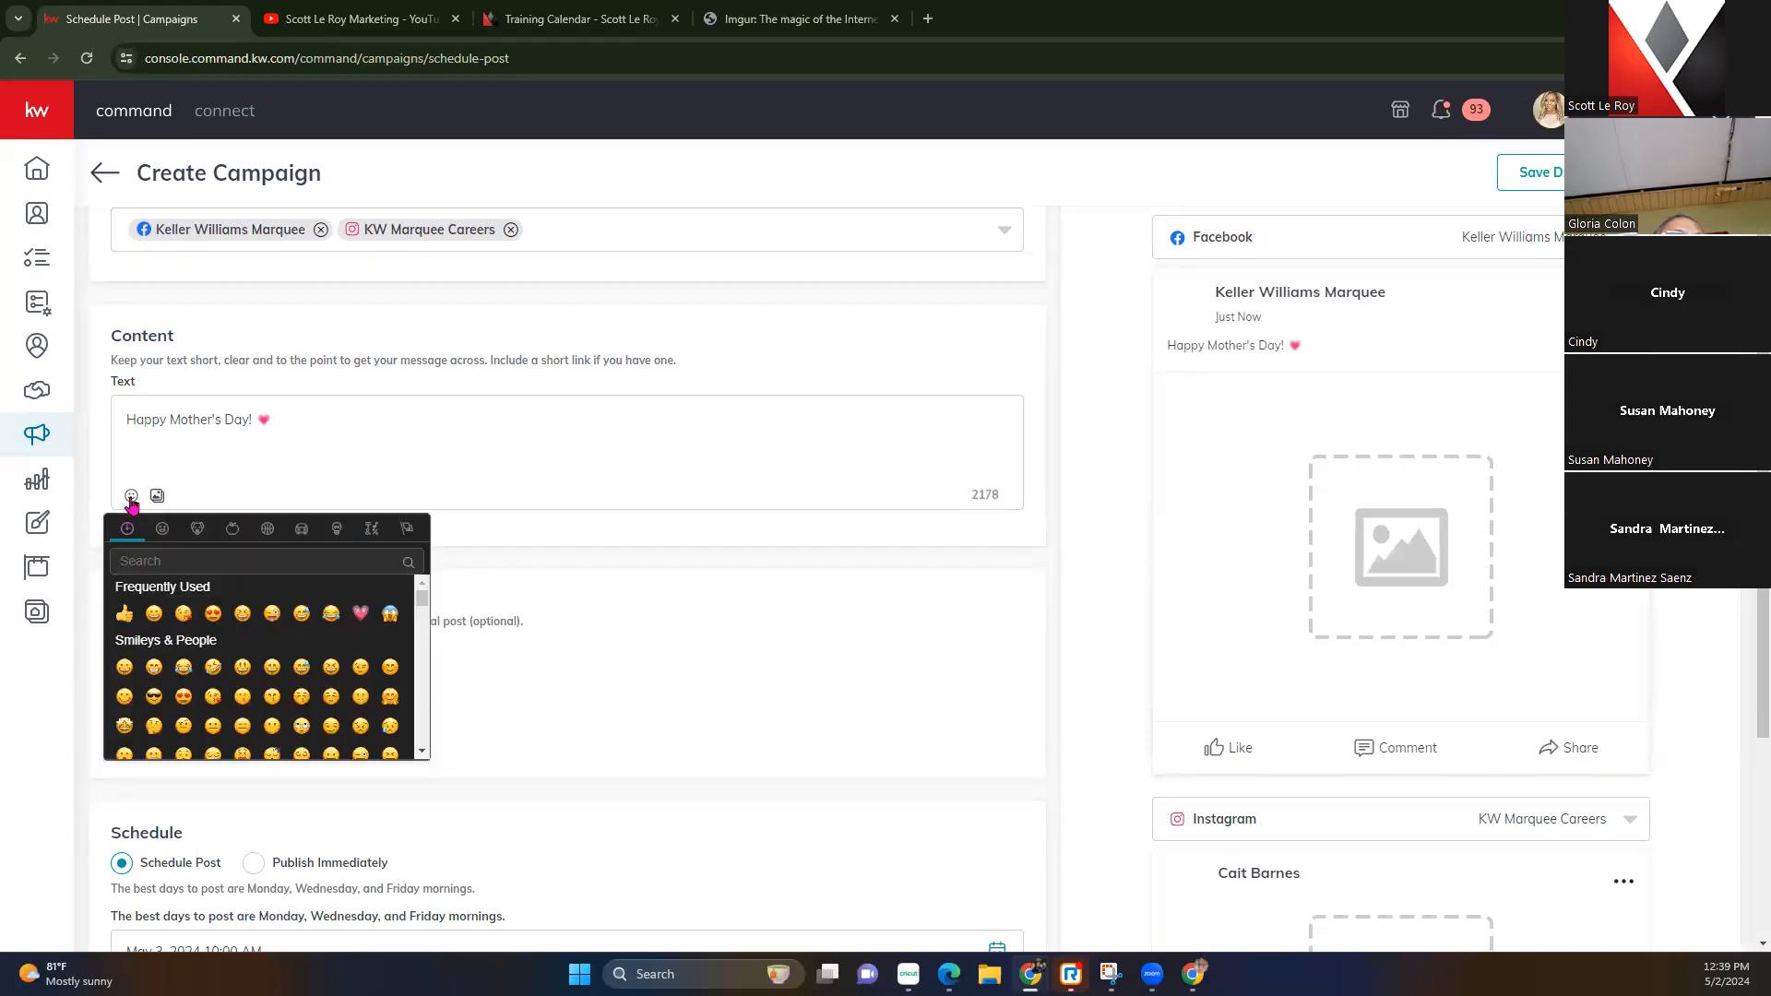
pyautogui.click(163, 562)
pyautogui.write('f')
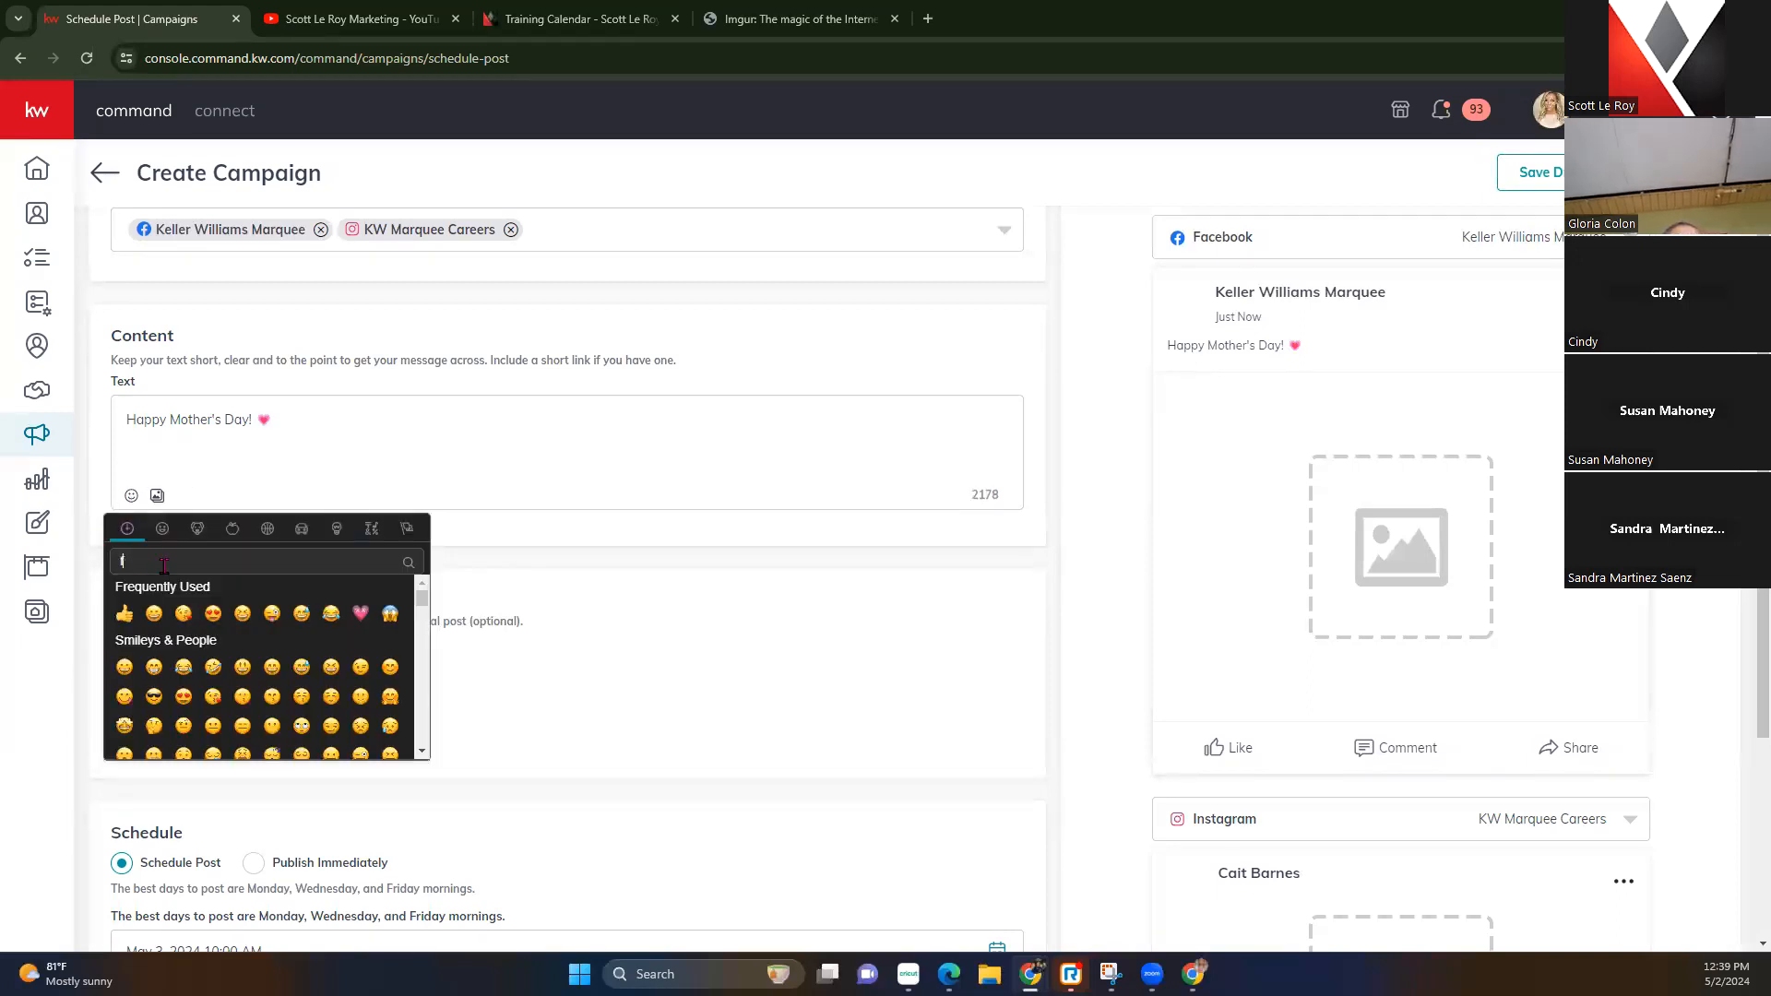
pyautogui.write('lower')
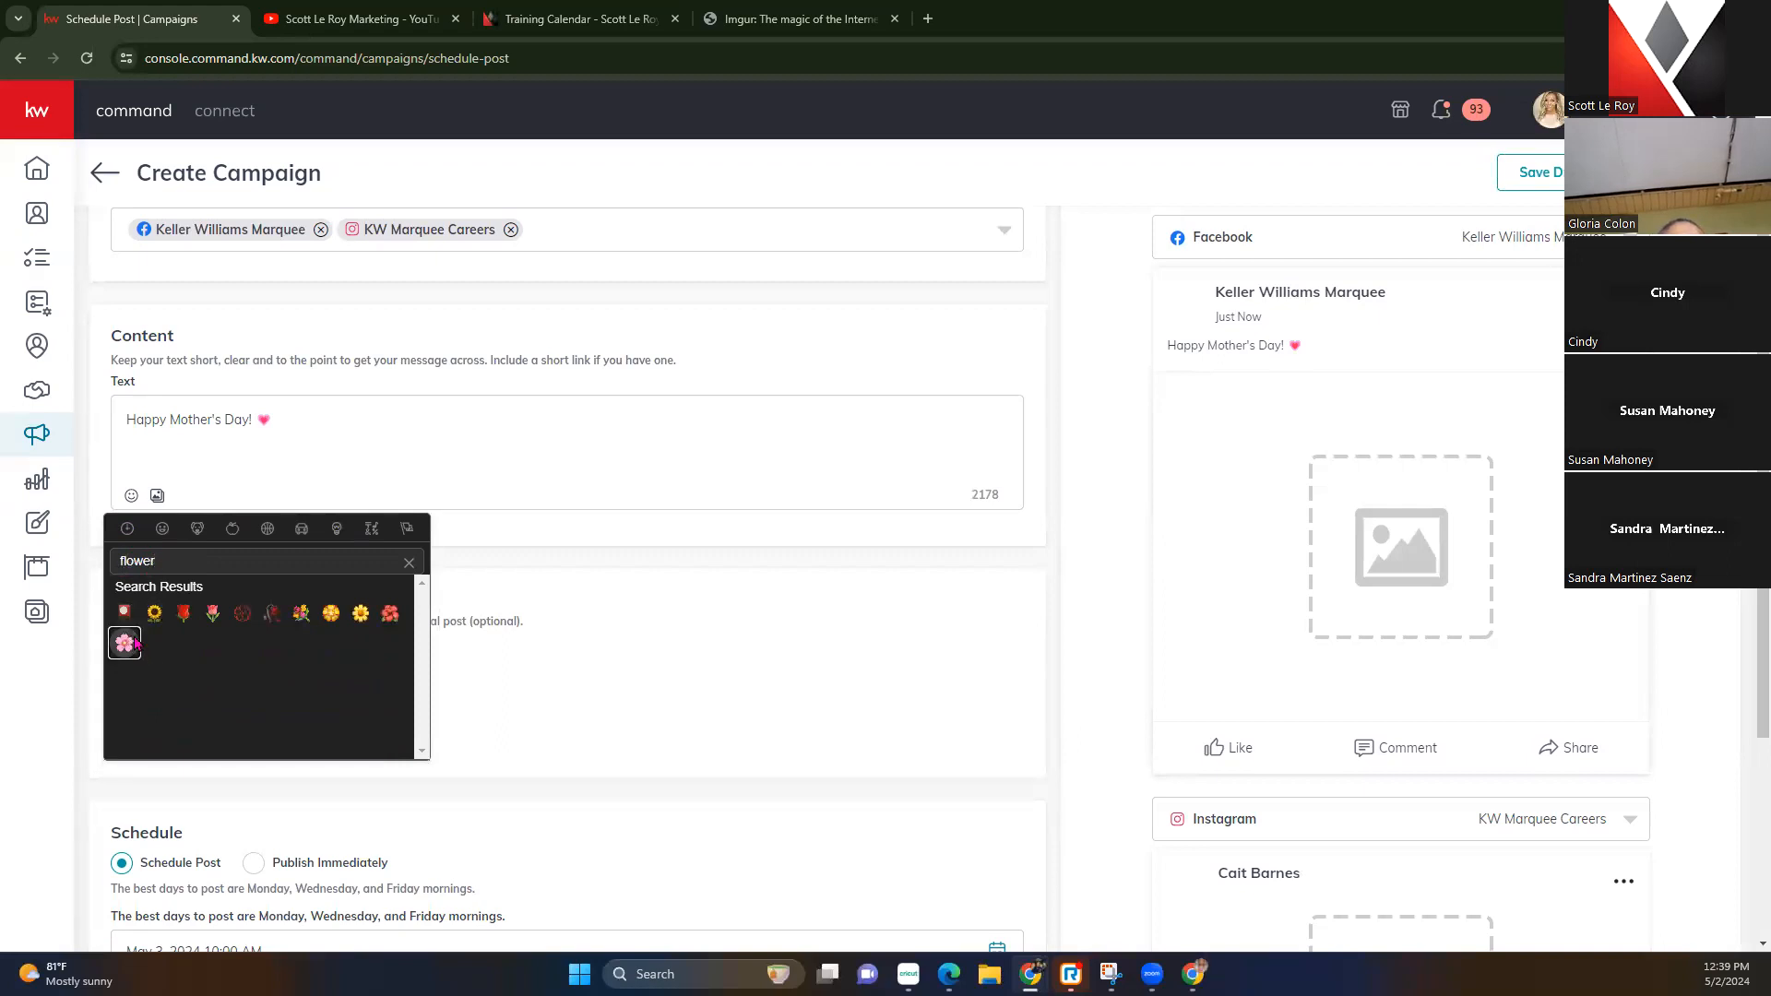
pyautogui.click(125, 643)
# Search for a mom emoji without adding one, then check the greeting in the Facebook preview
pyautogui.click(131, 496)
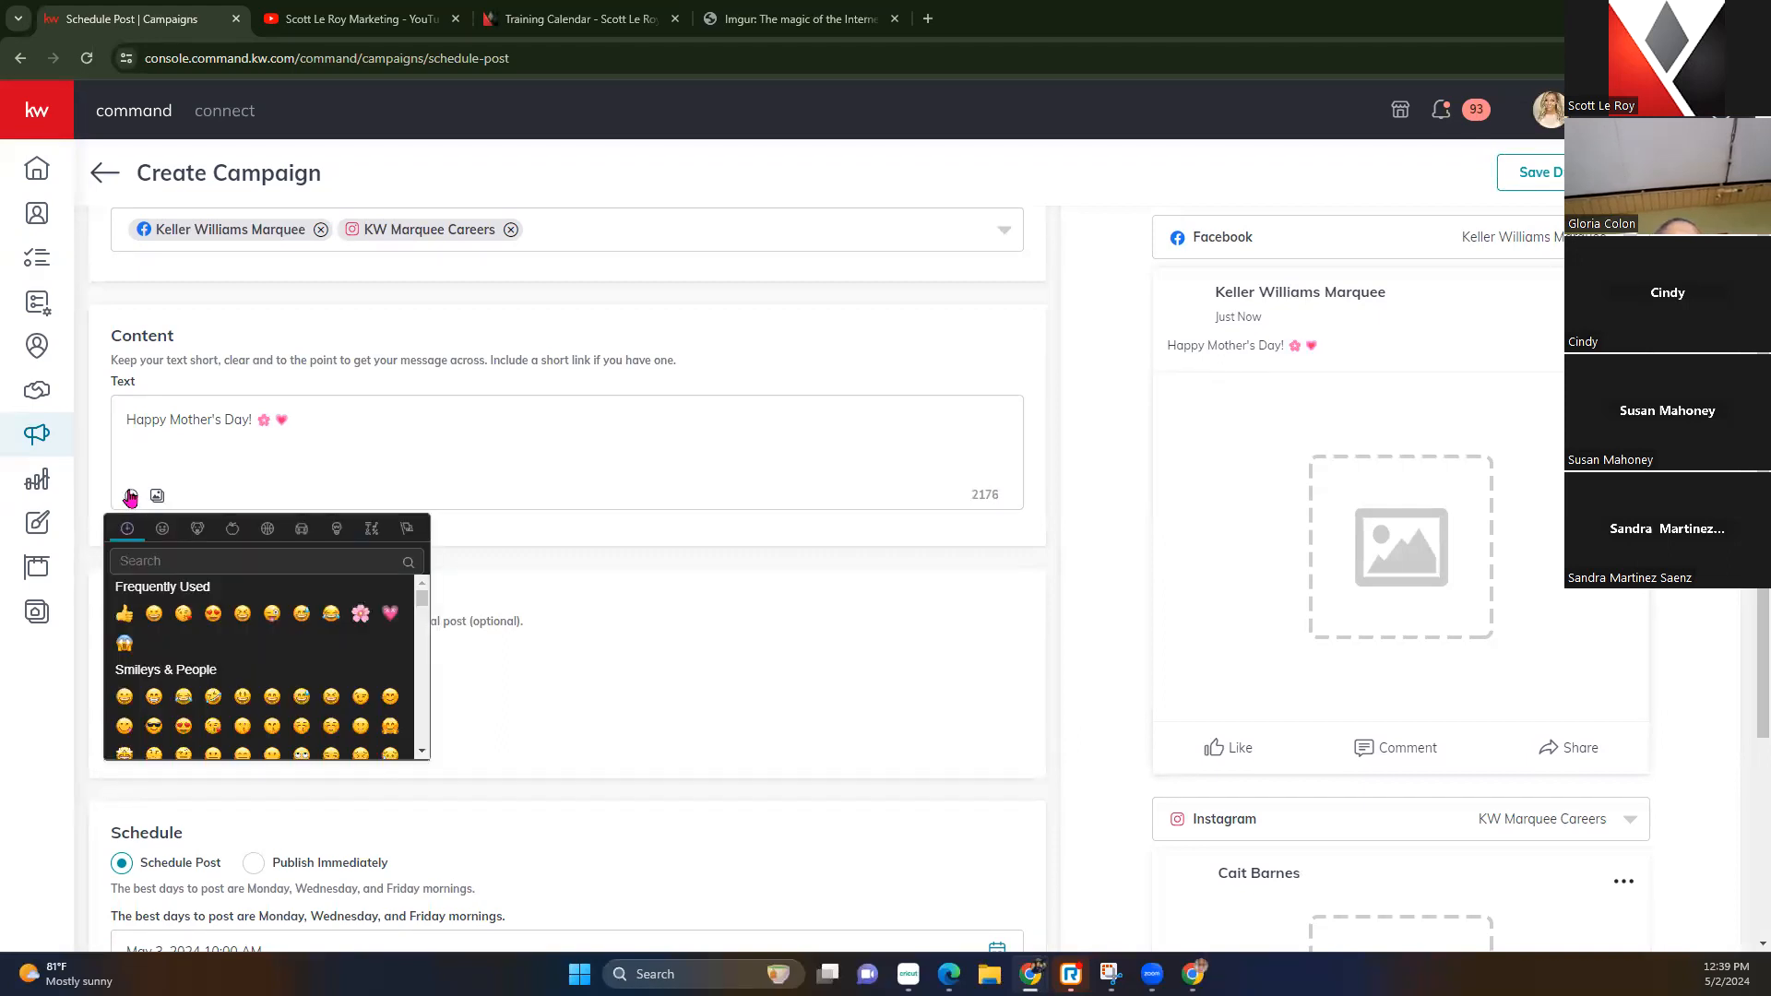
pyautogui.click(122, 562)
pyautogui.write('mom')
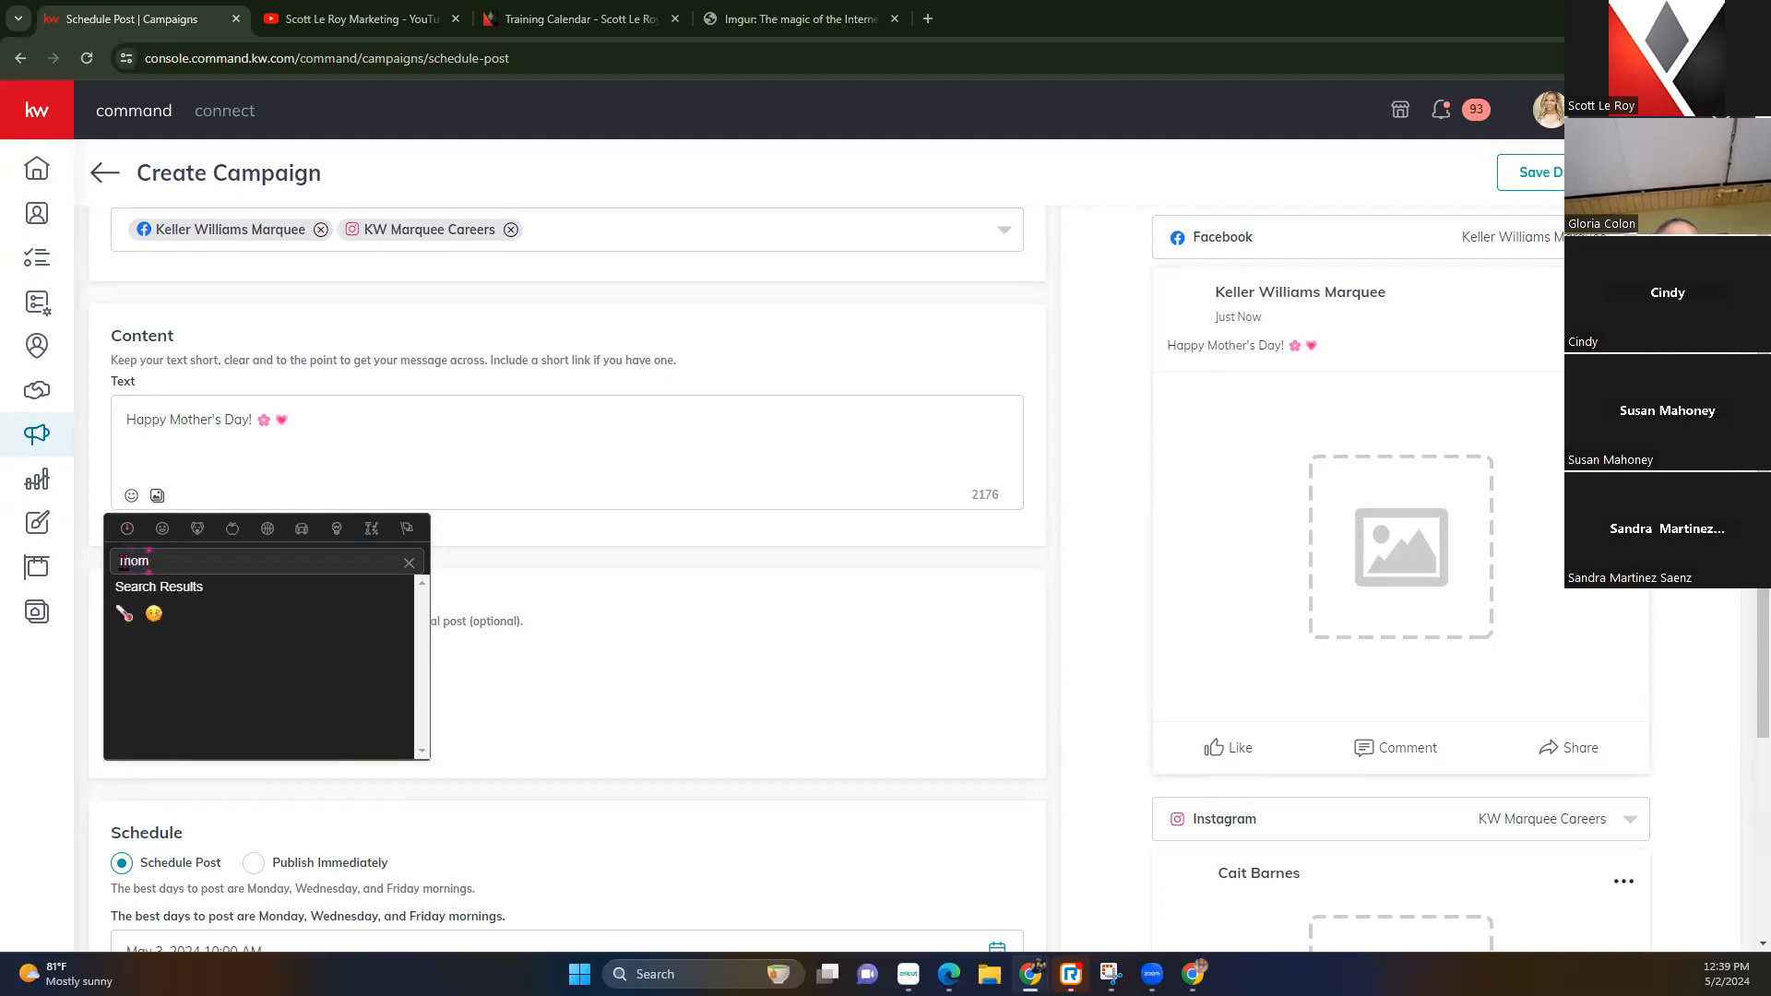
pyautogui.press('BackSpace')
pyautogui.press('BackSpace')
pyautogui.press('BackSpace')
pyautogui.click(332, 438)
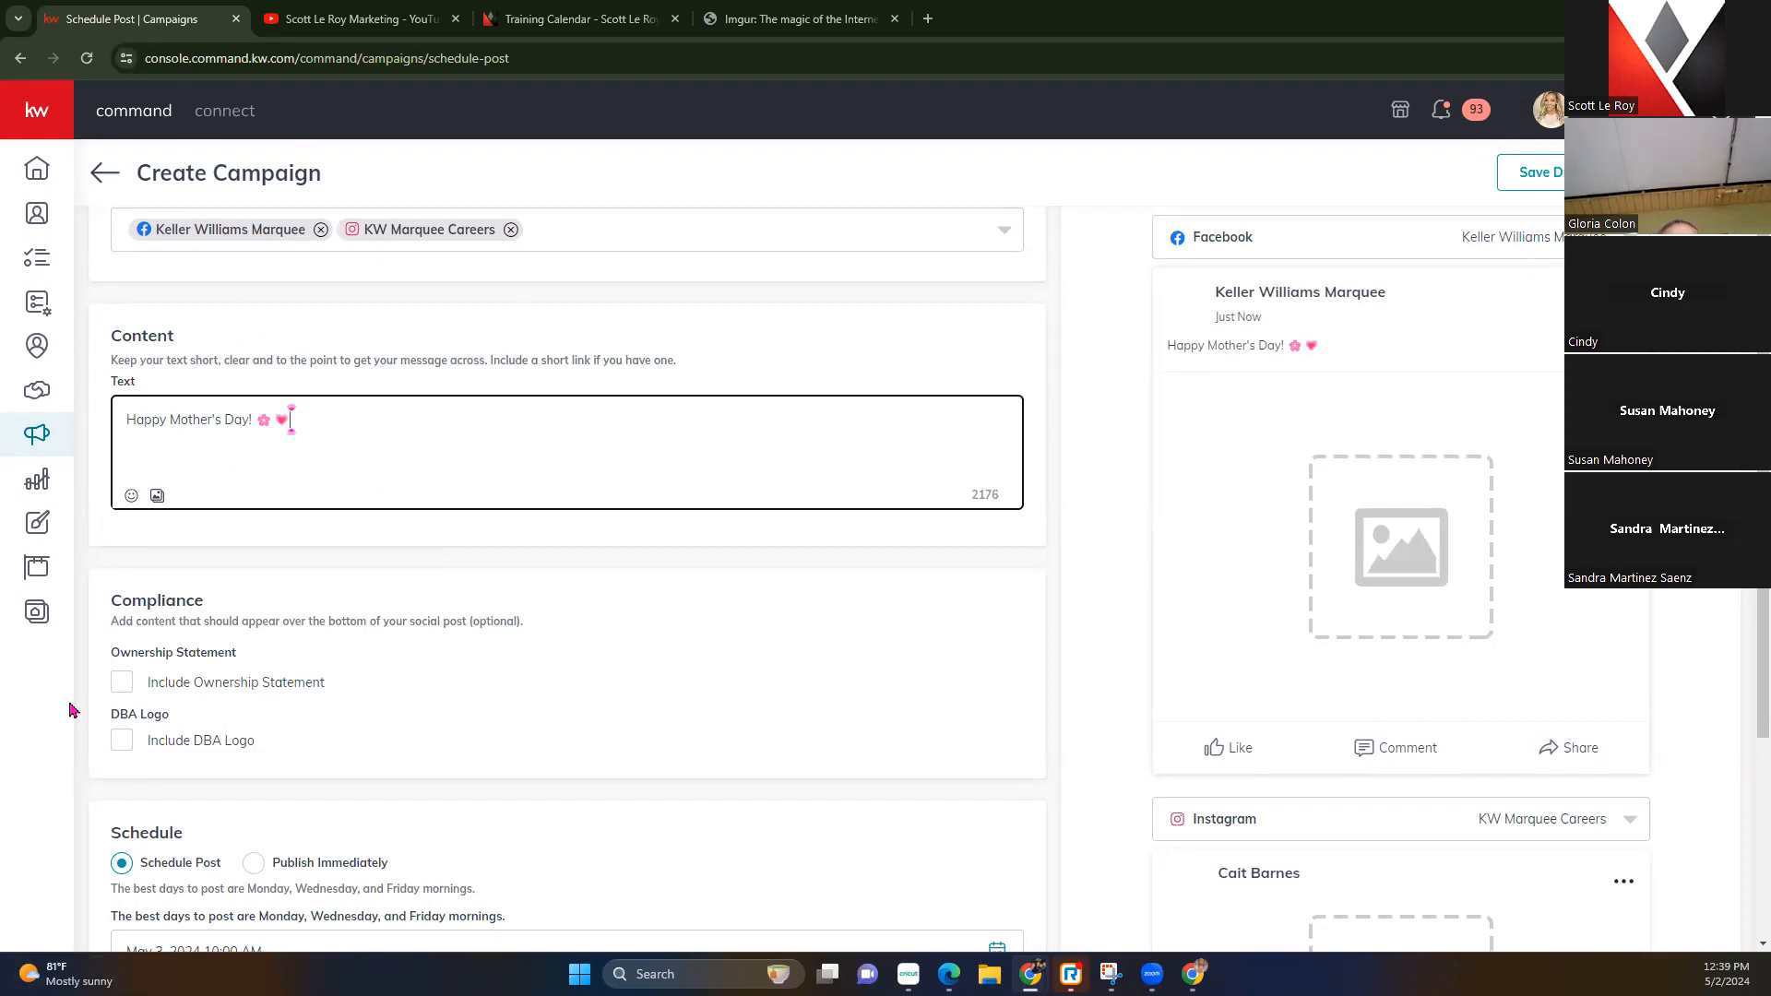
pyautogui.moveTo(1369, 339); pyautogui.dragTo(1164, 353)
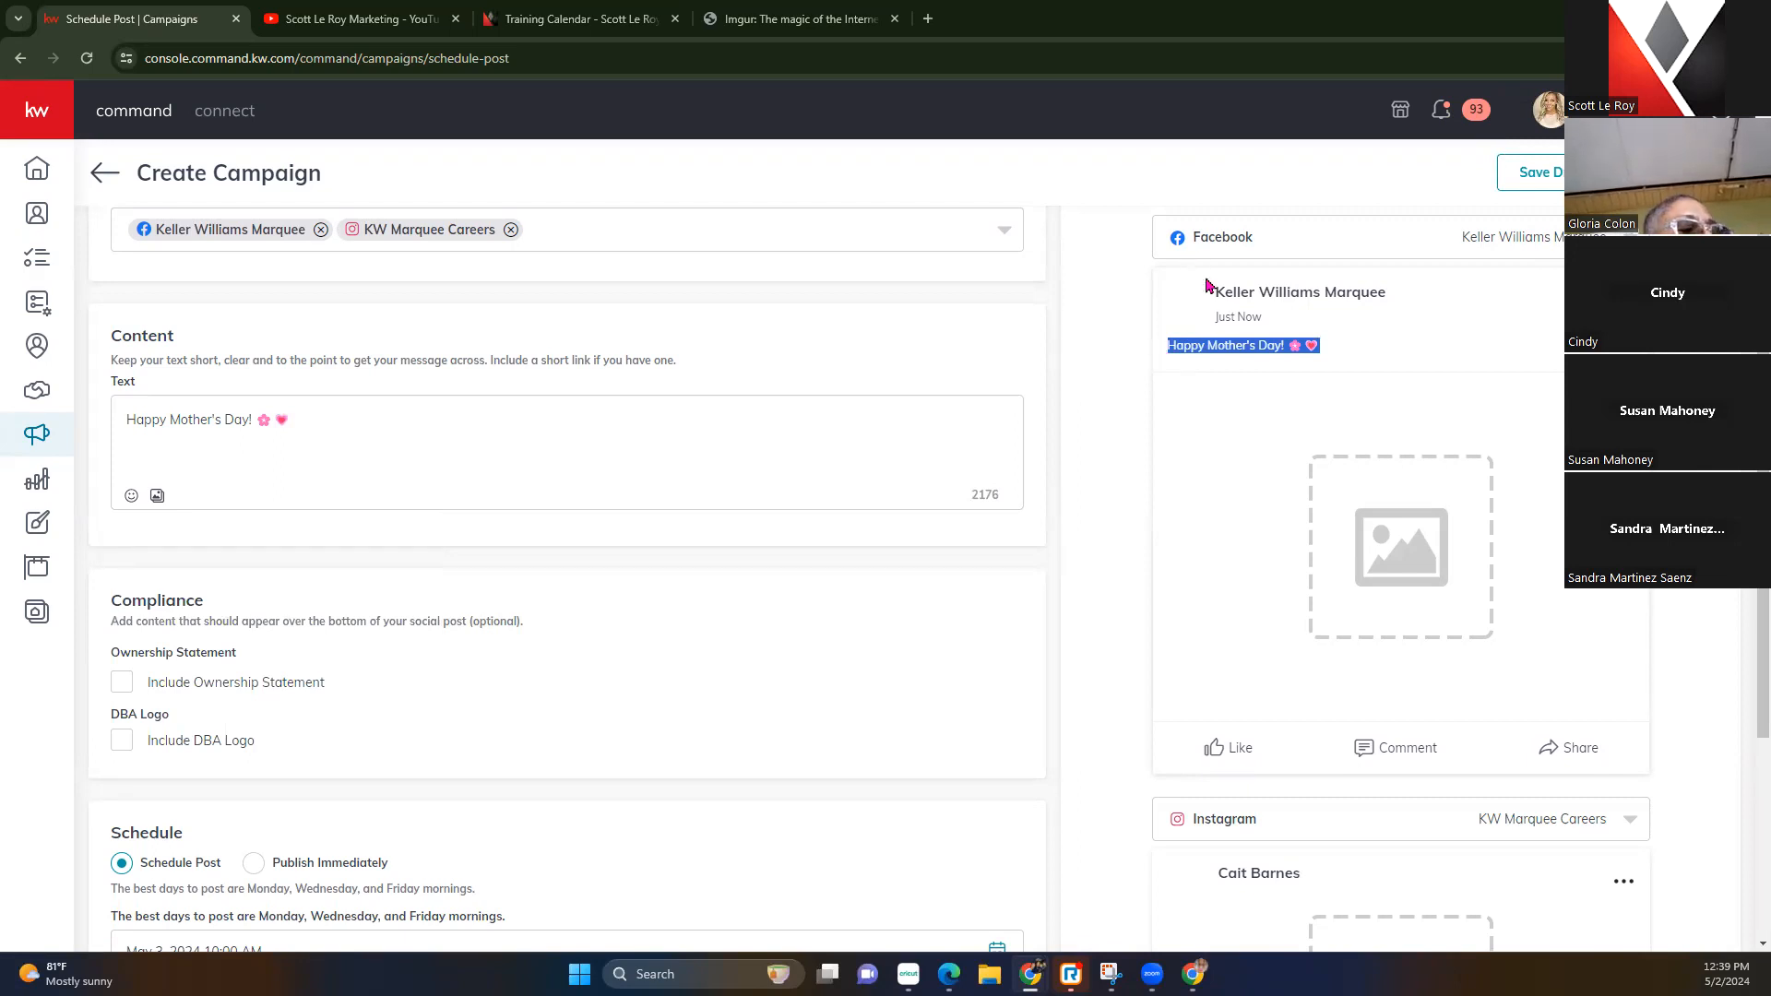
pyautogui.scroll(-3, 1206, 285)
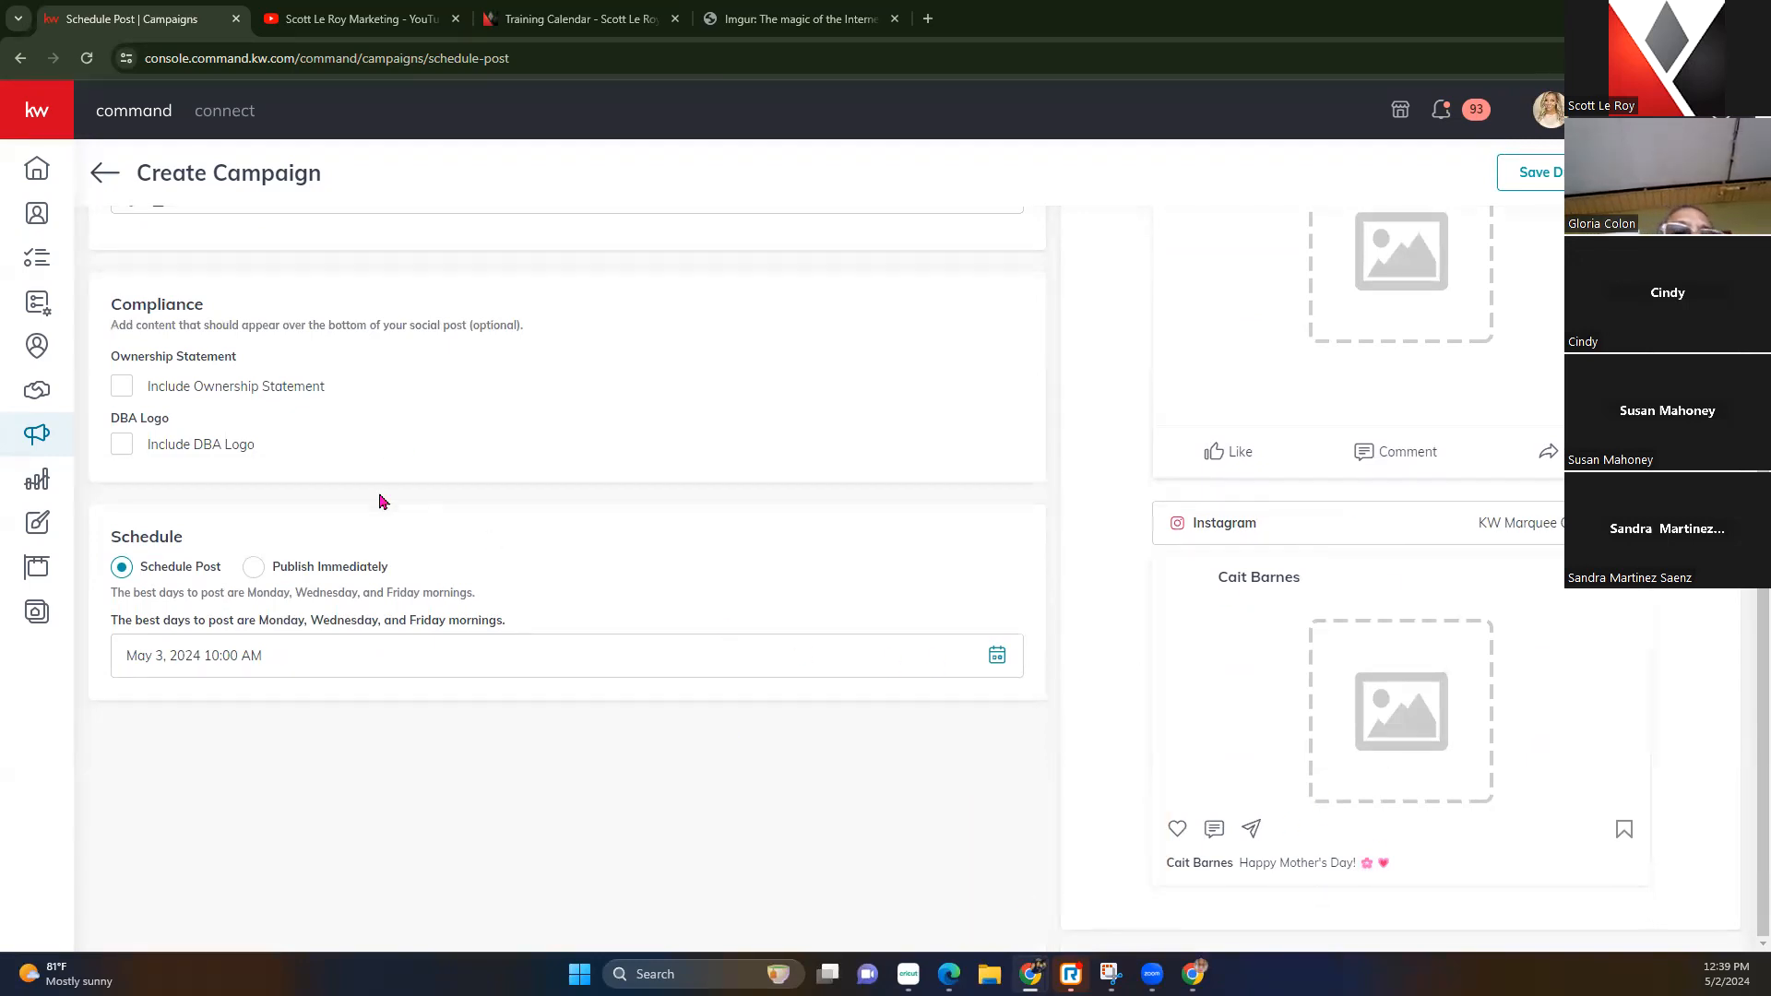
pyautogui.scroll(4, 369, 489)
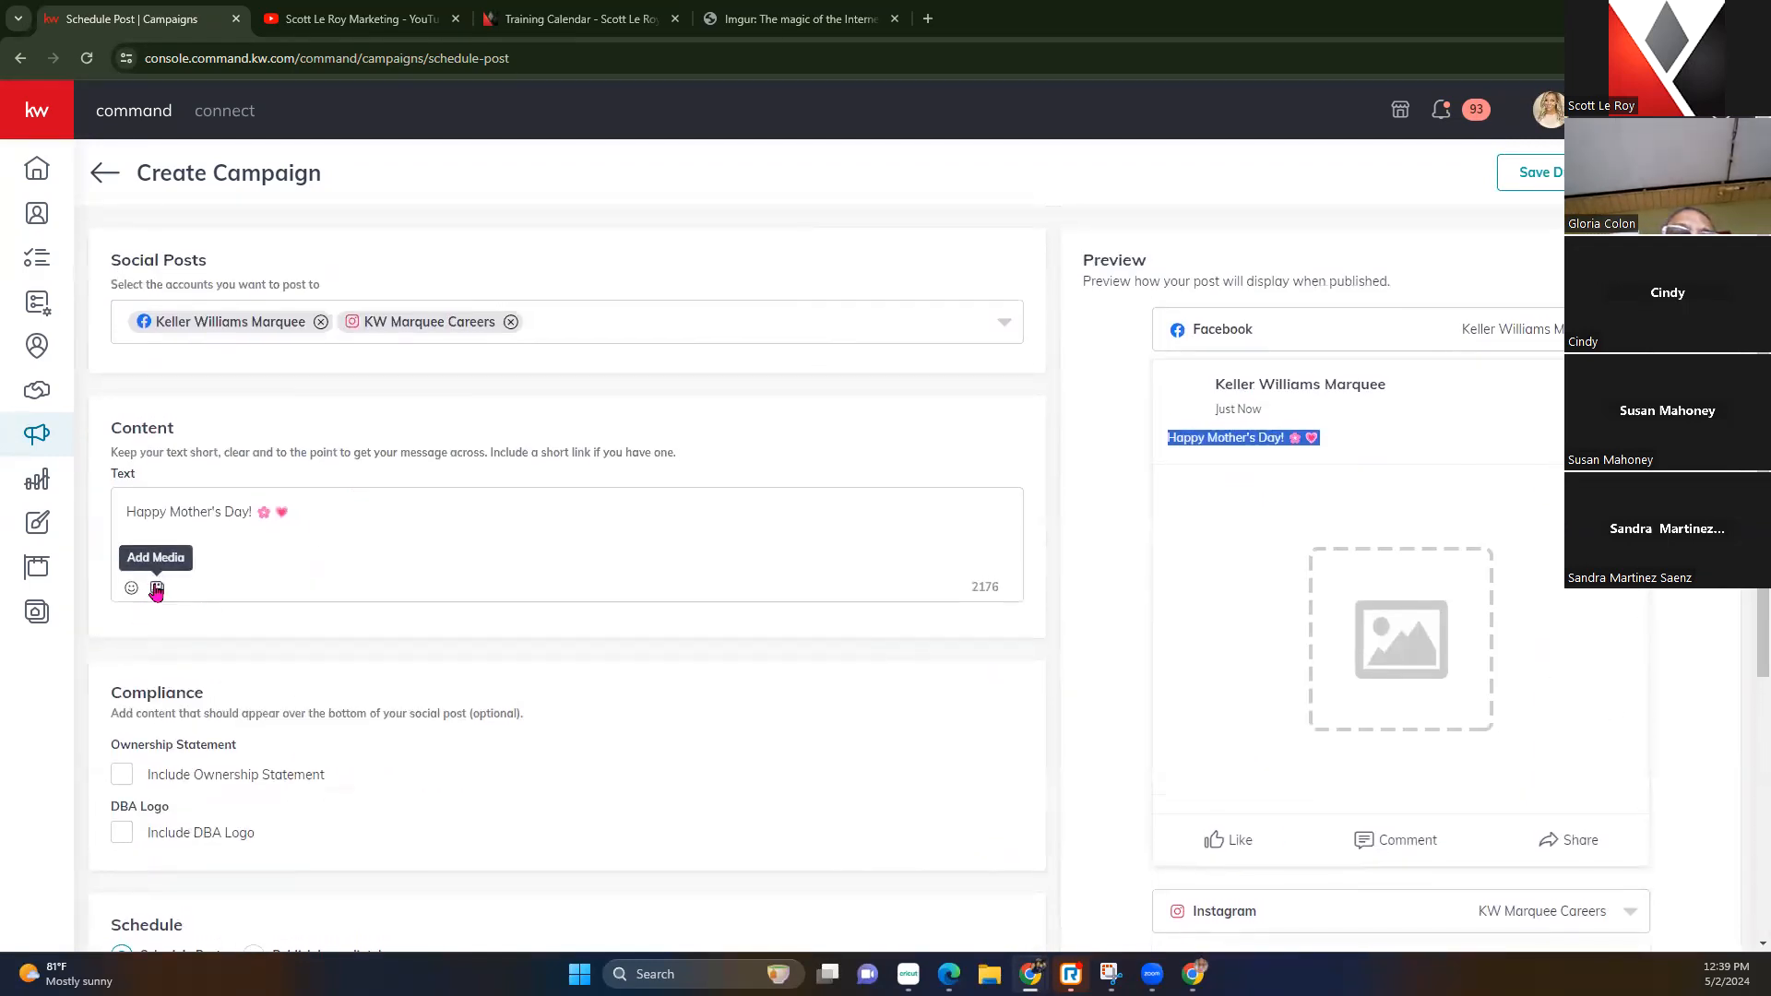
pyautogui.click(156, 588)
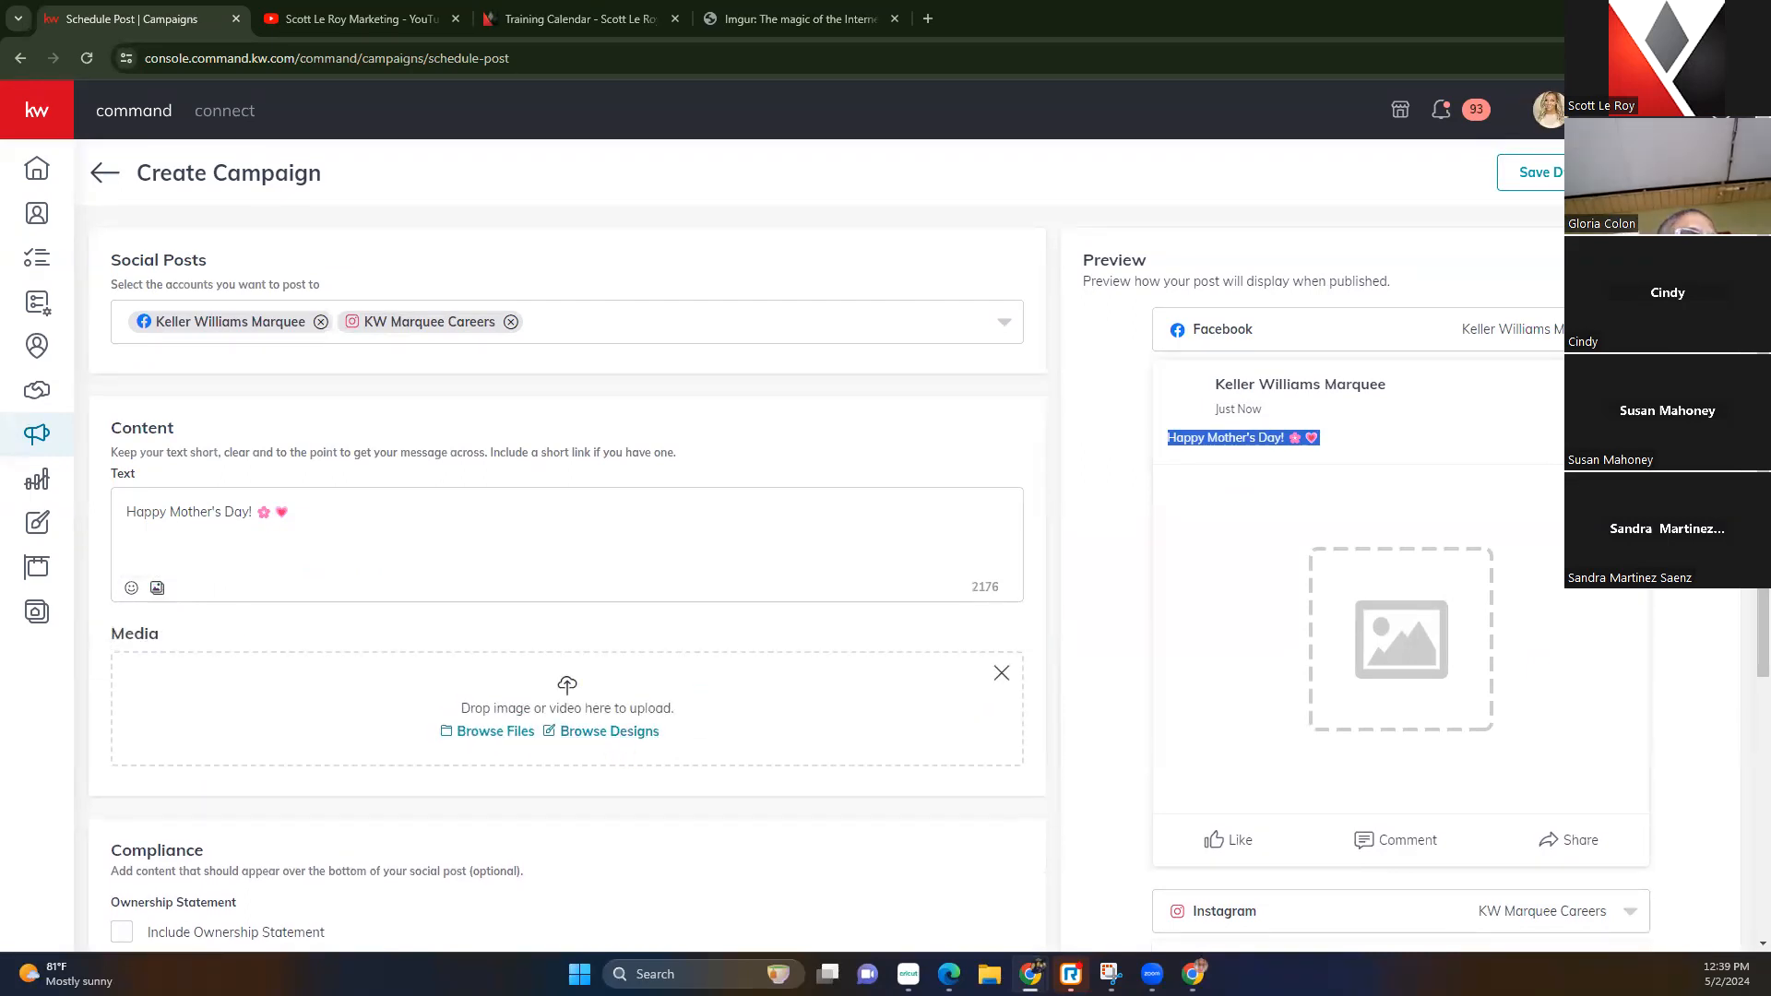
pyautogui.click(1686, 57)
pyautogui.moveTo(1495, 143); pyautogui.dragTo(479, 724)
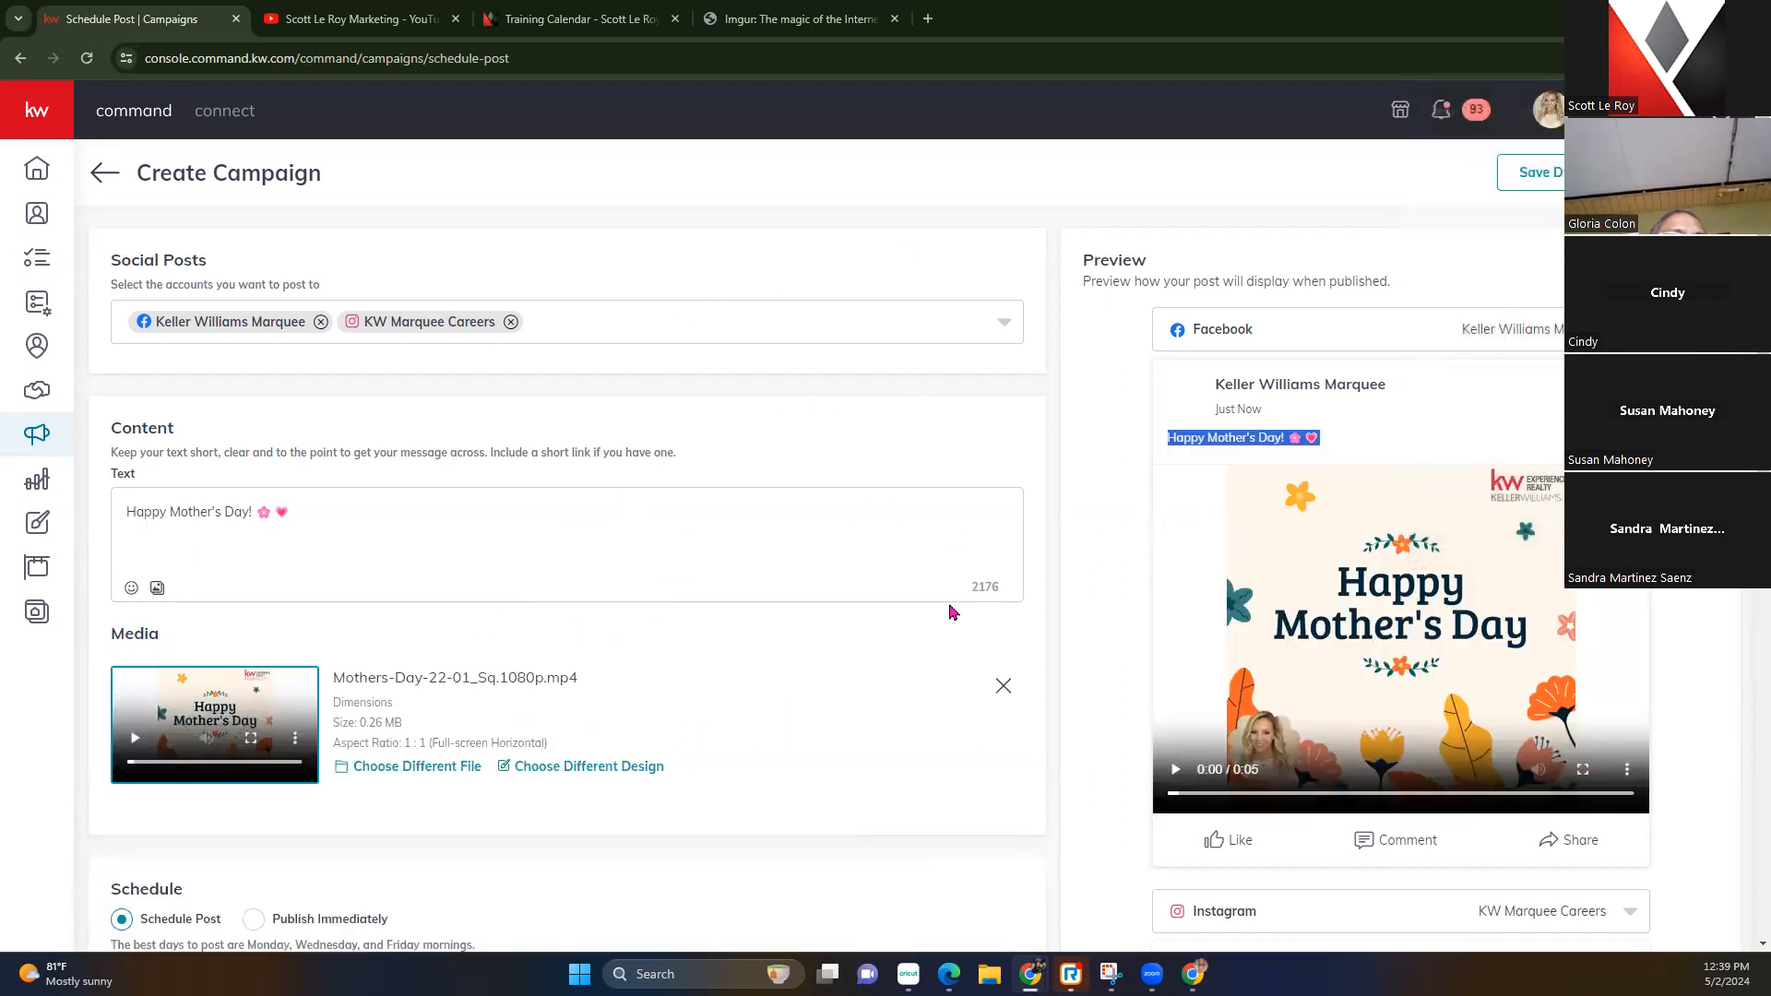
pyautogui.click(1096, 587)
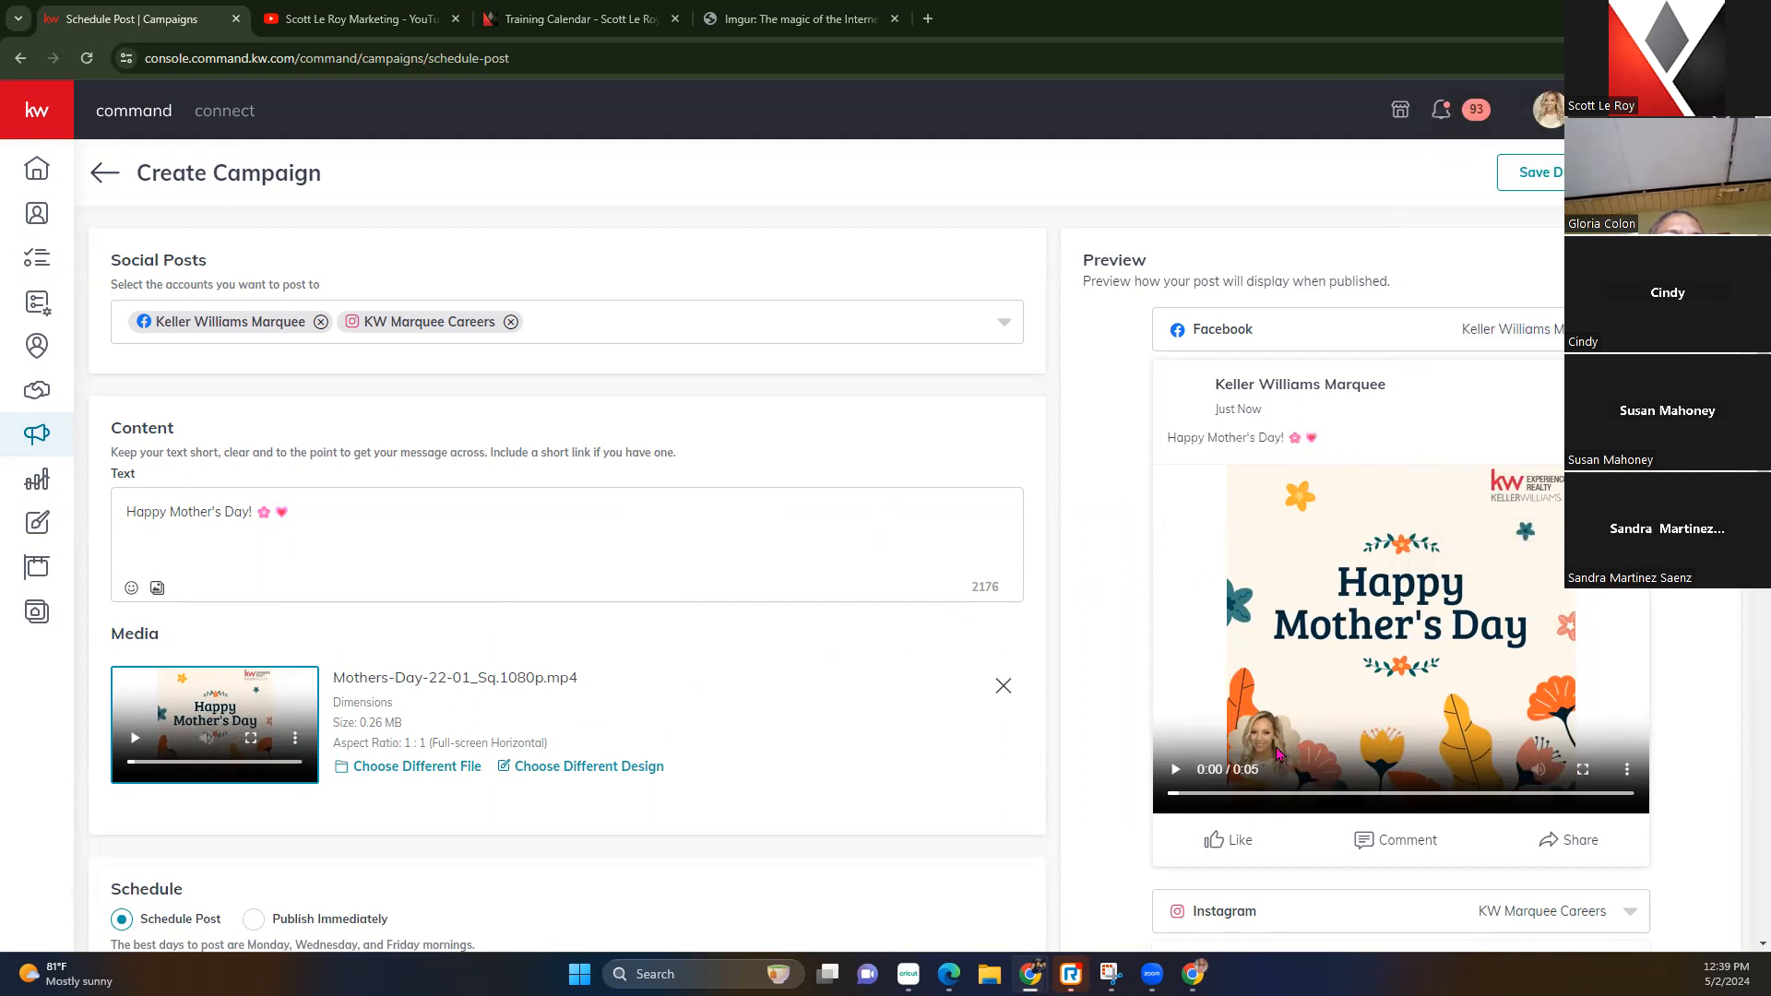
pyautogui.click(1173, 769)
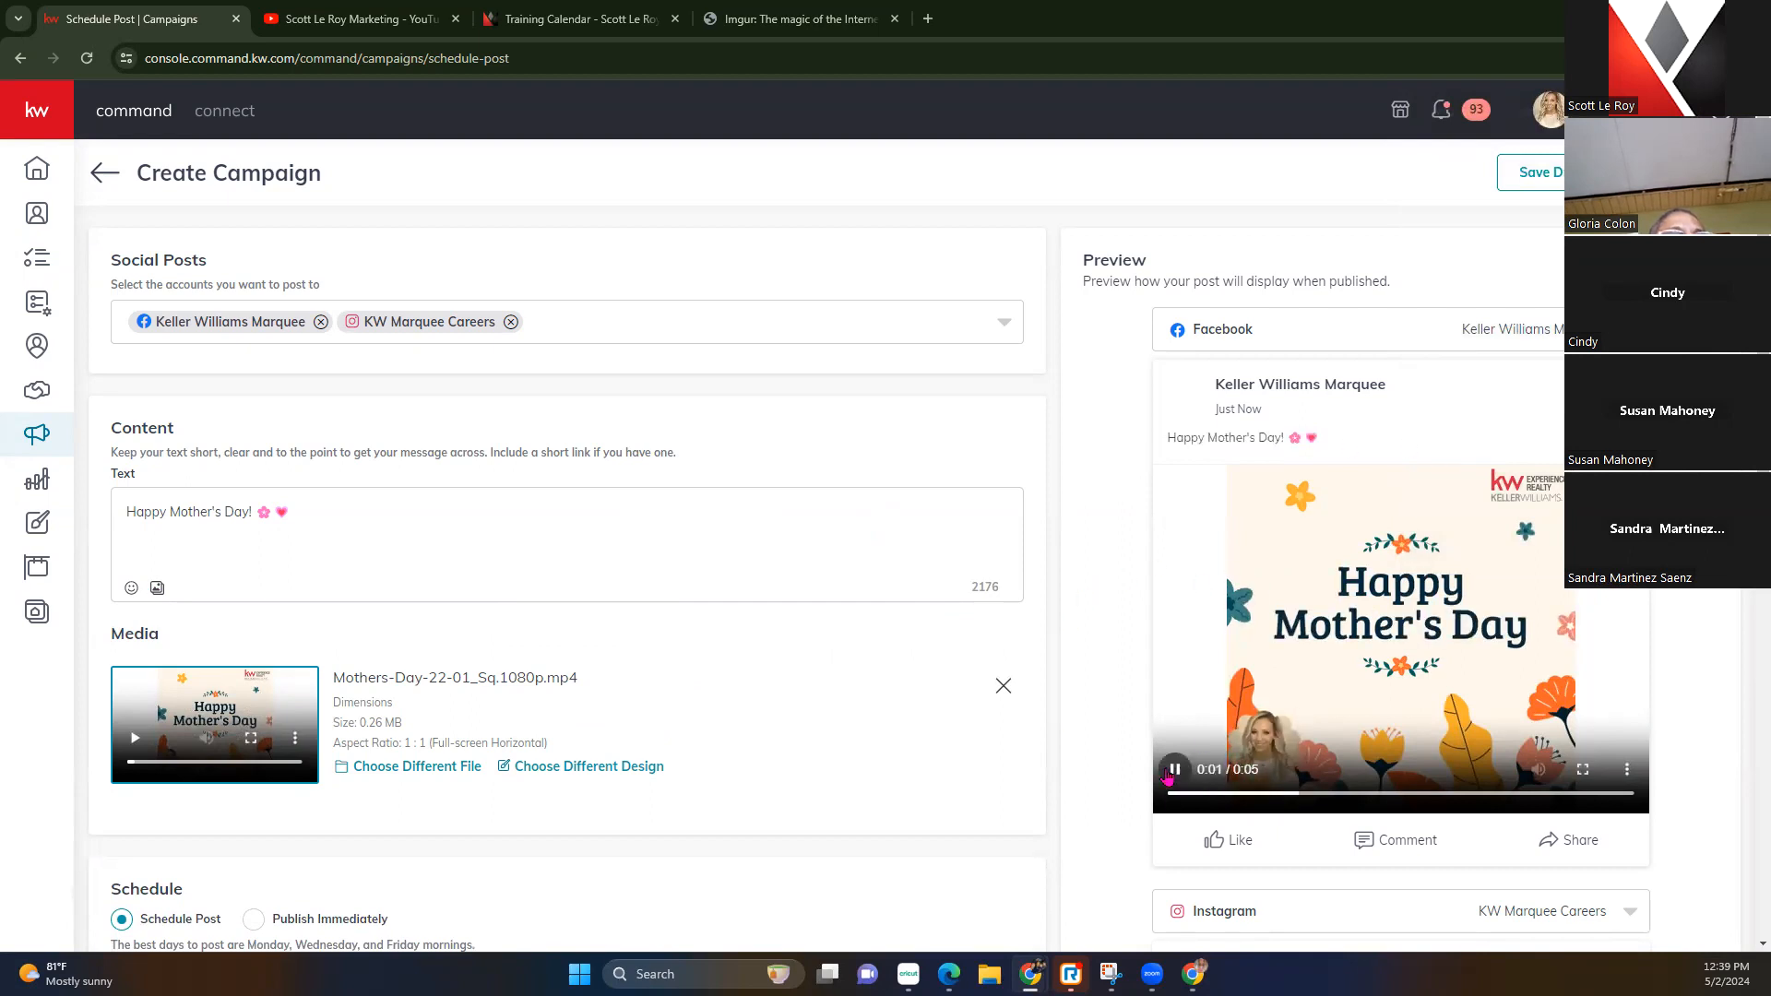
pyautogui.scroll(-2, 1166, 777)
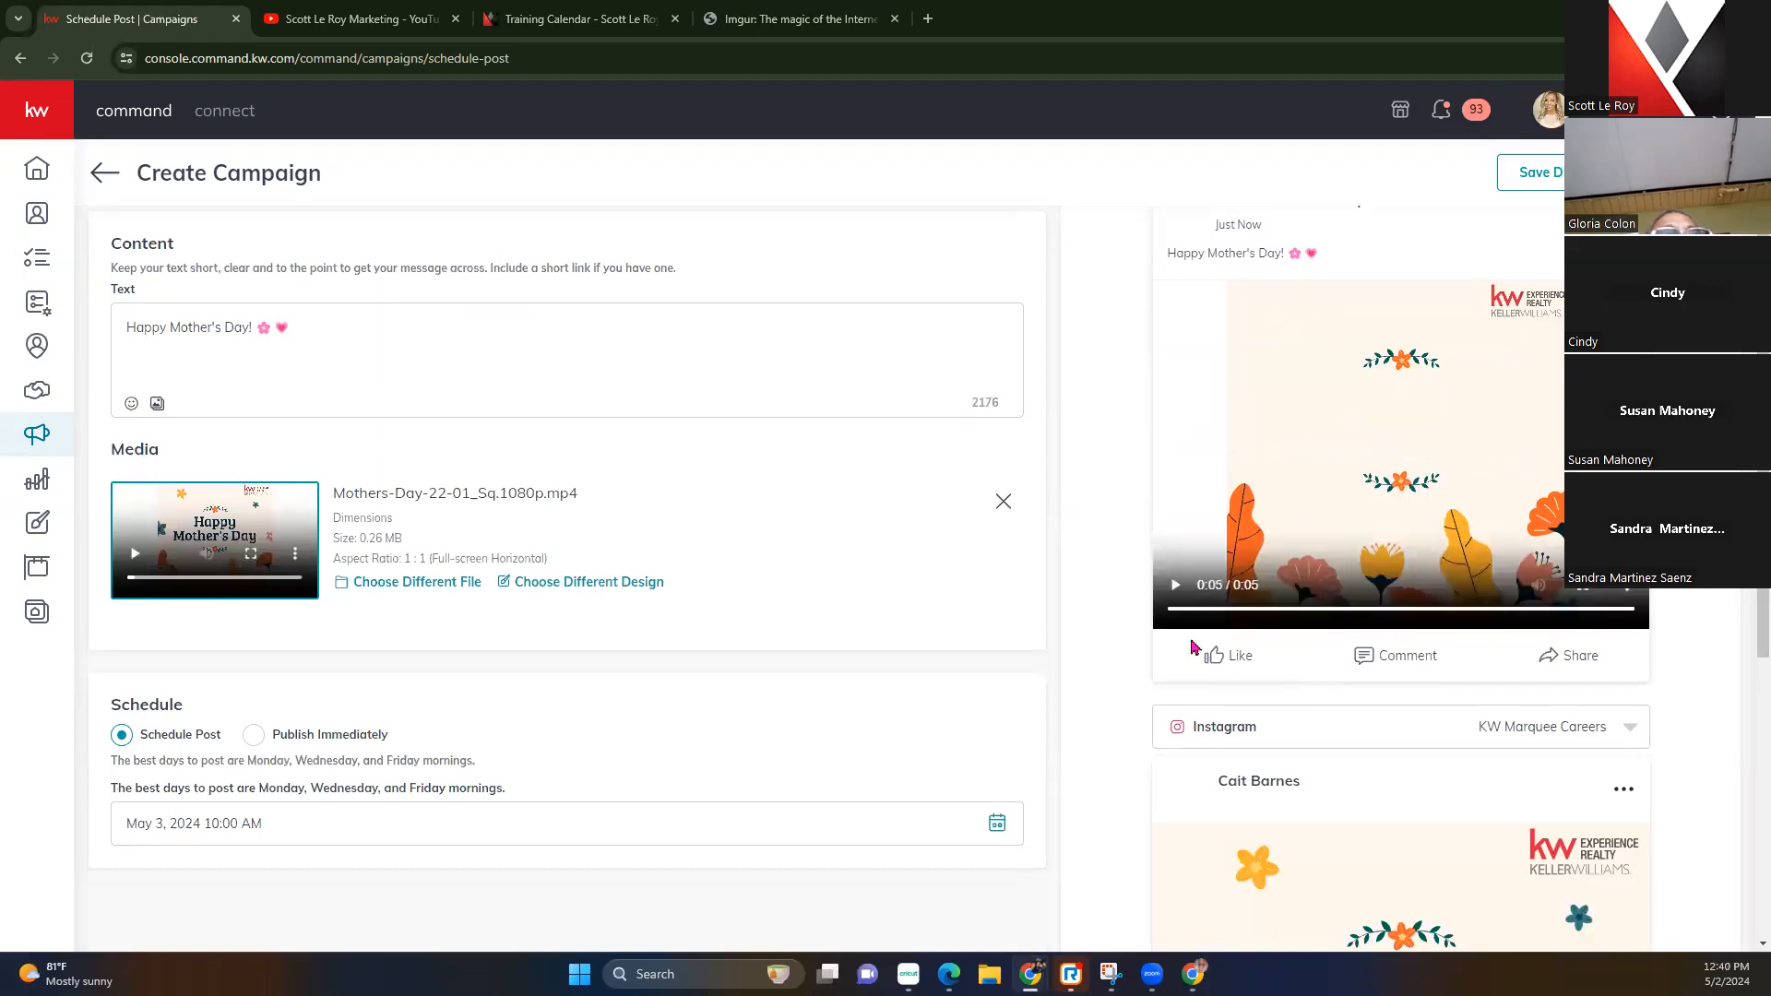
pyautogui.scroll(-5, 1155, 496)
pyautogui.click(1177, 754)
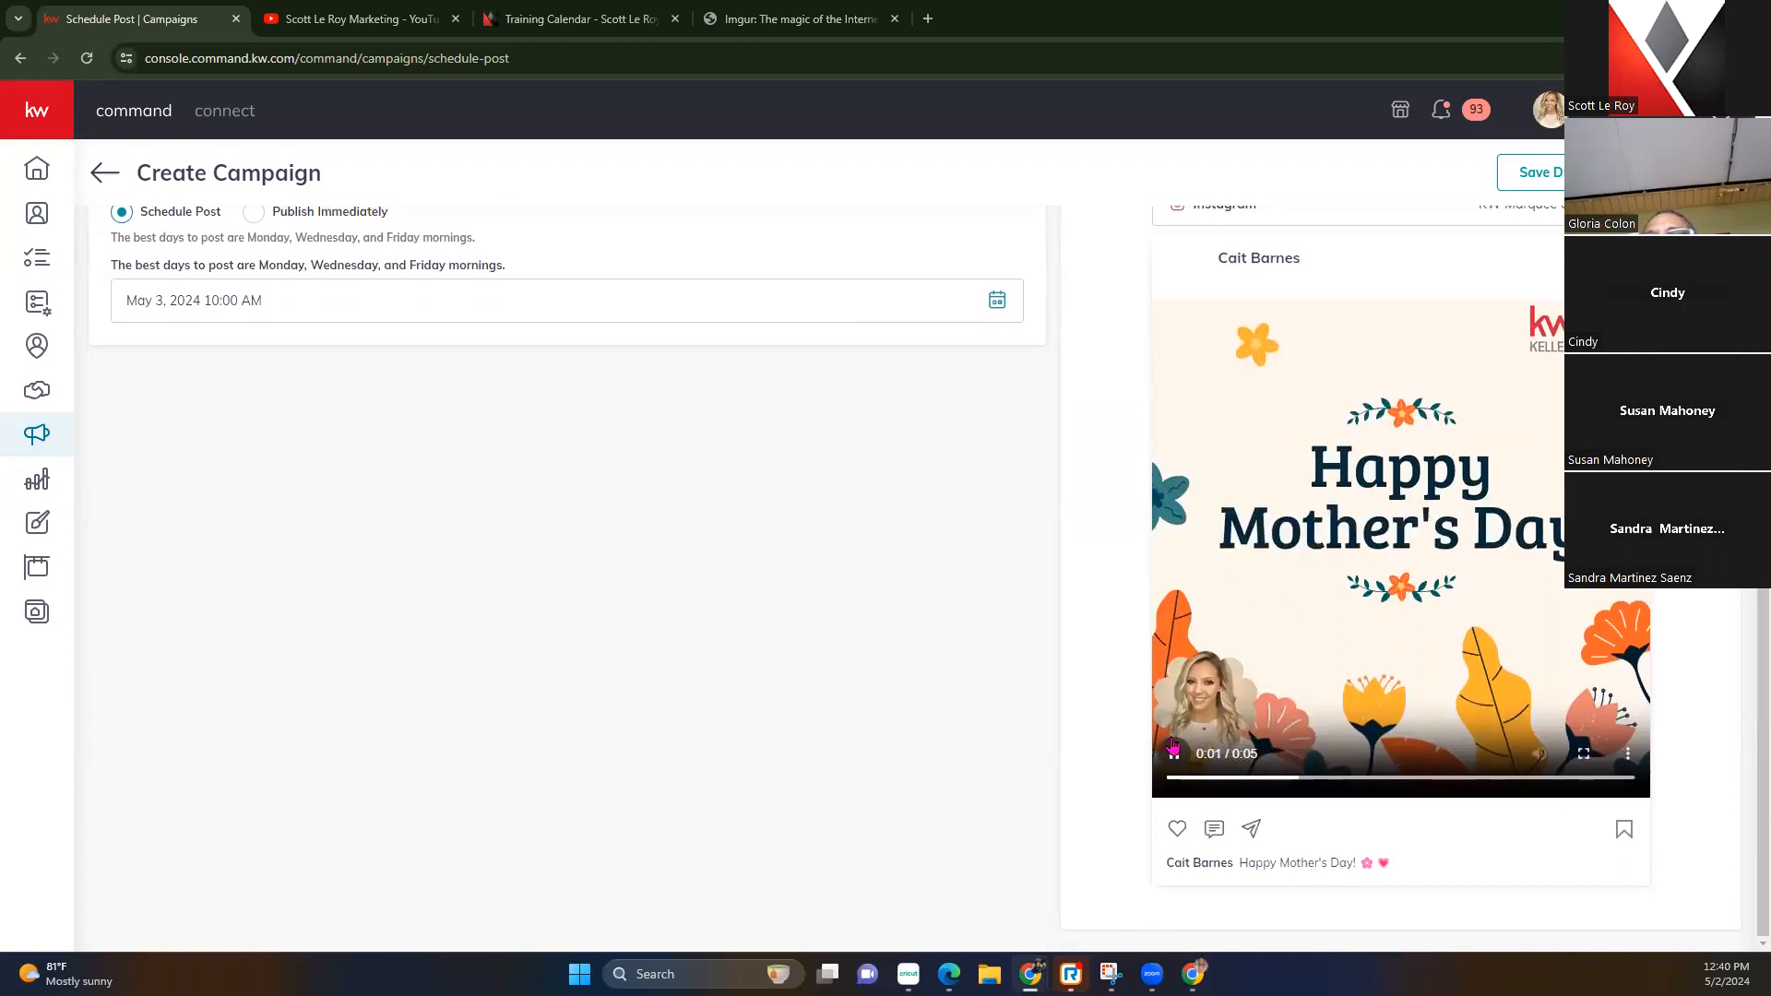
pyautogui.scroll(6, 1075, 680)
pyautogui.scroll(-6, 1075, 680)
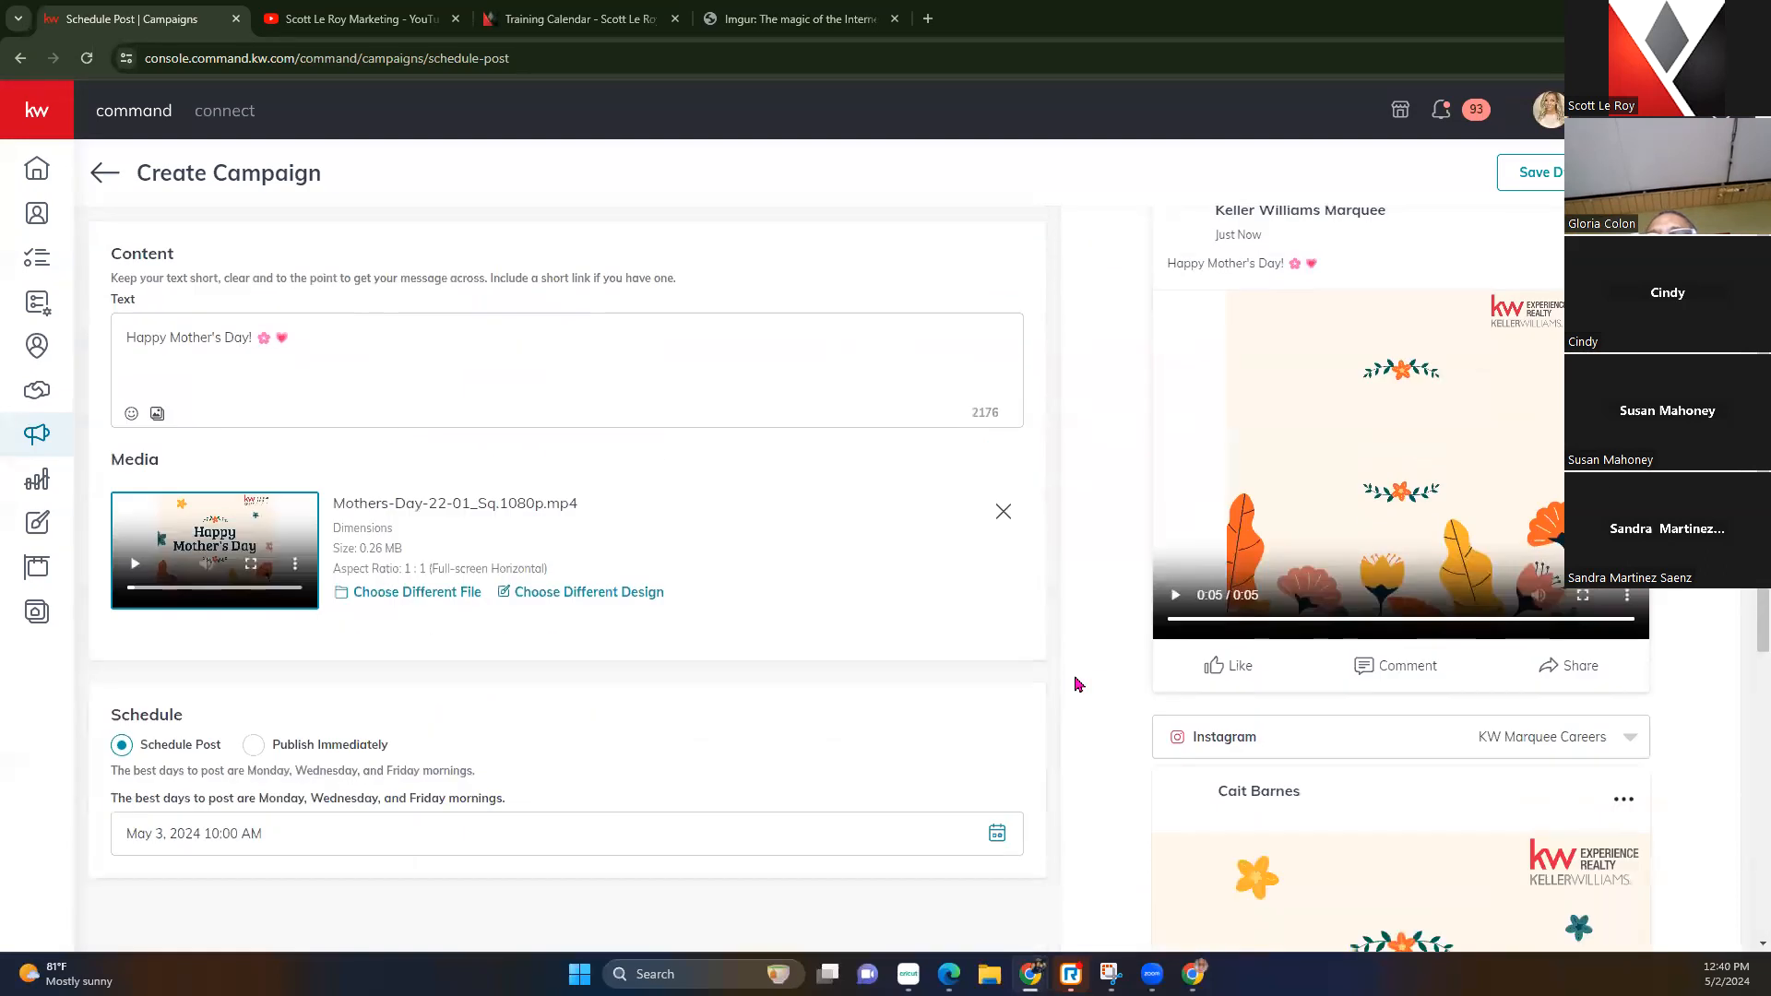
pyautogui.scroll(7, 1309, 662)
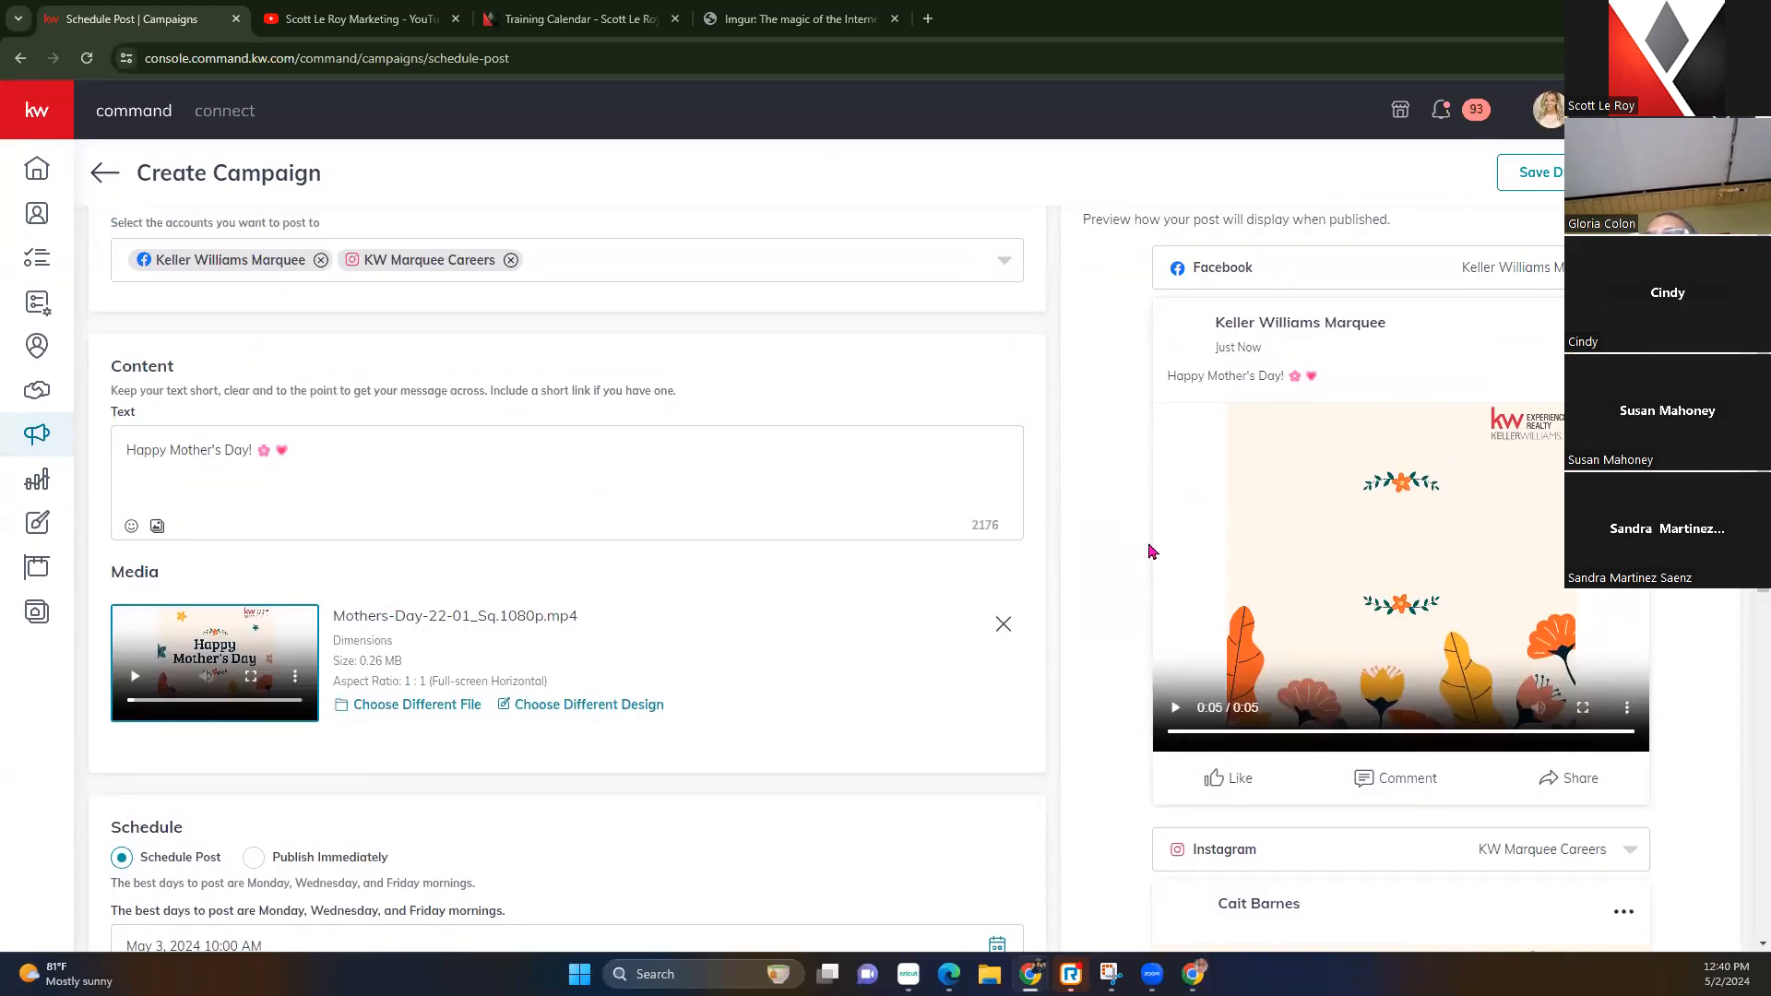
pyautogui.scroll(-1, 600, 575)
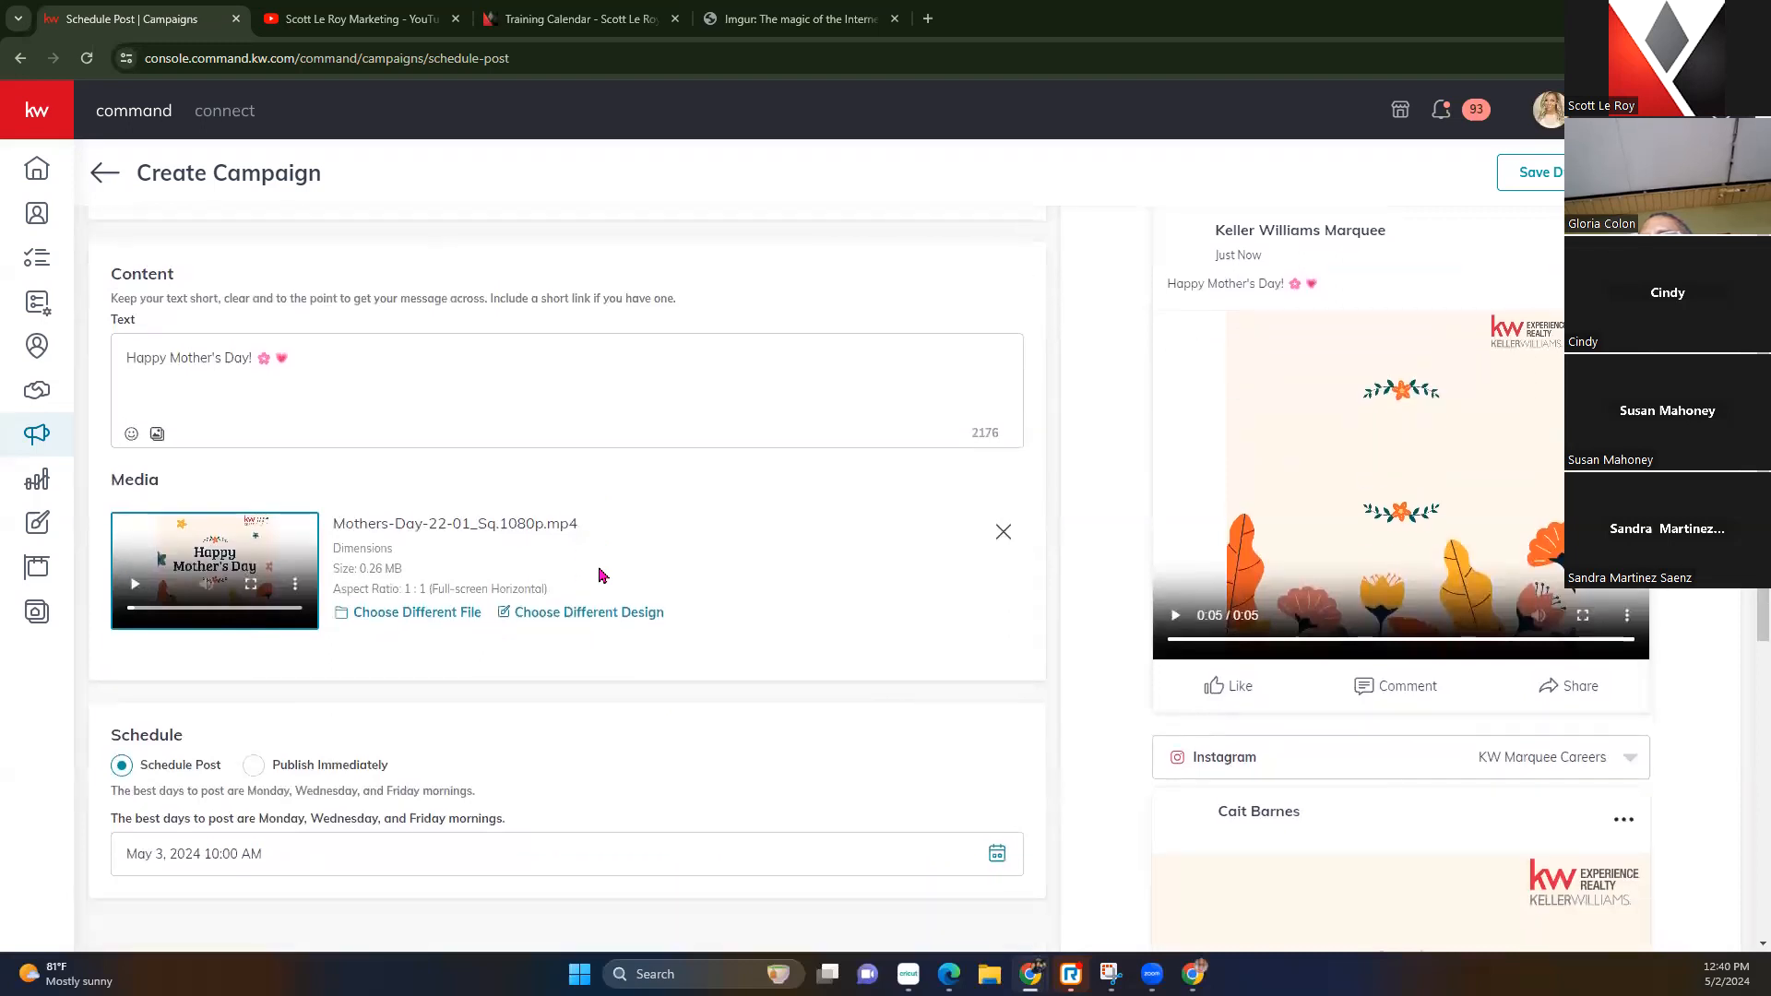
pyautogui.scroll(-1, 342, 507)
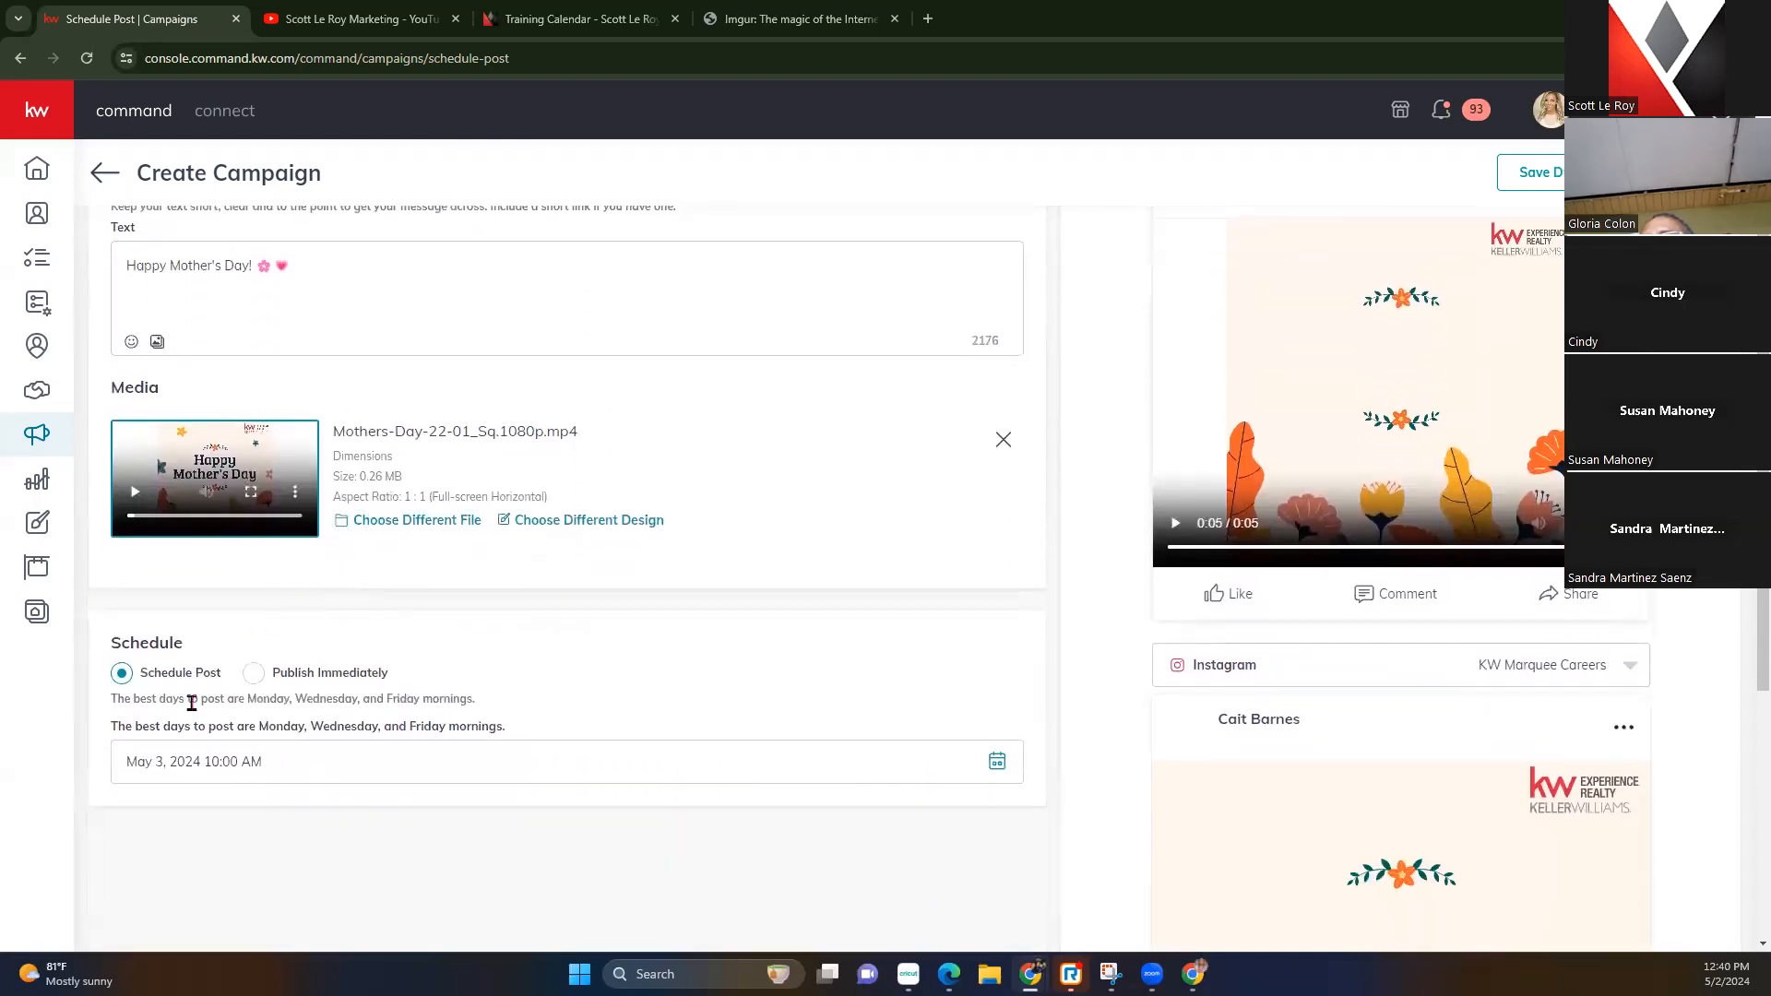
pyautogui.scroll(-1, 198, 719)
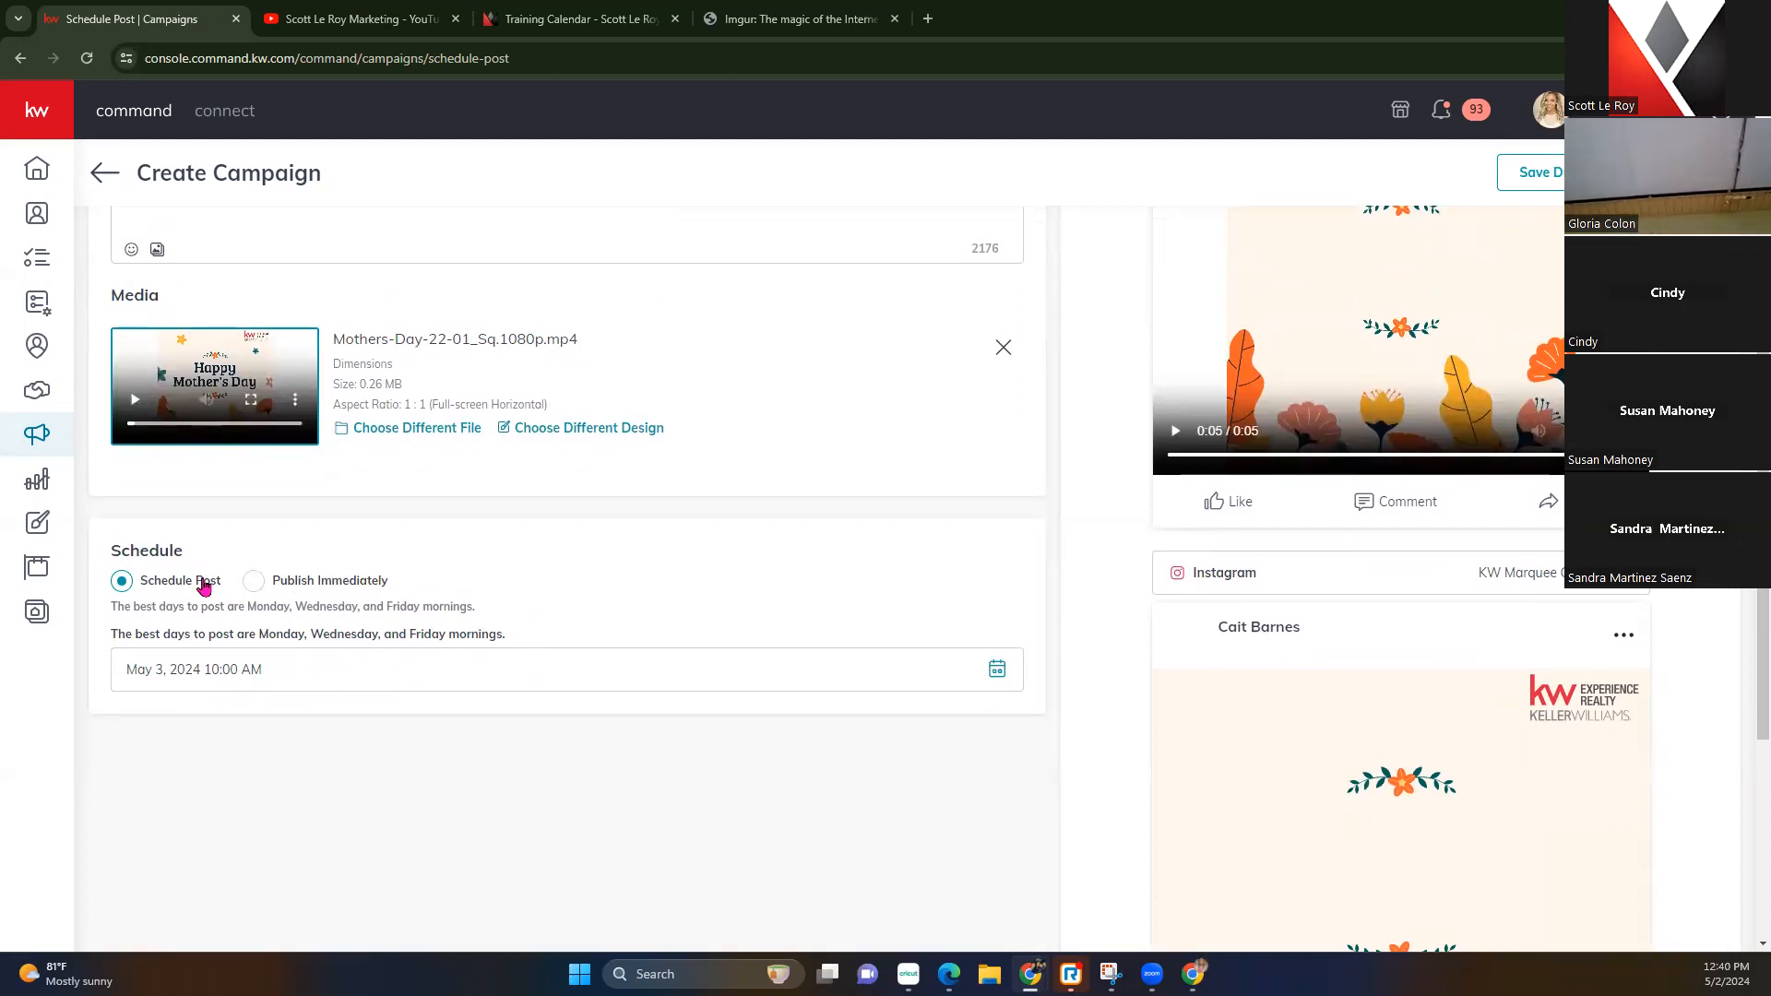
# Change the post's scheduled date from May 3 to May 12, 2024 at 08:00 AM
pyautogui.click(985, 670)
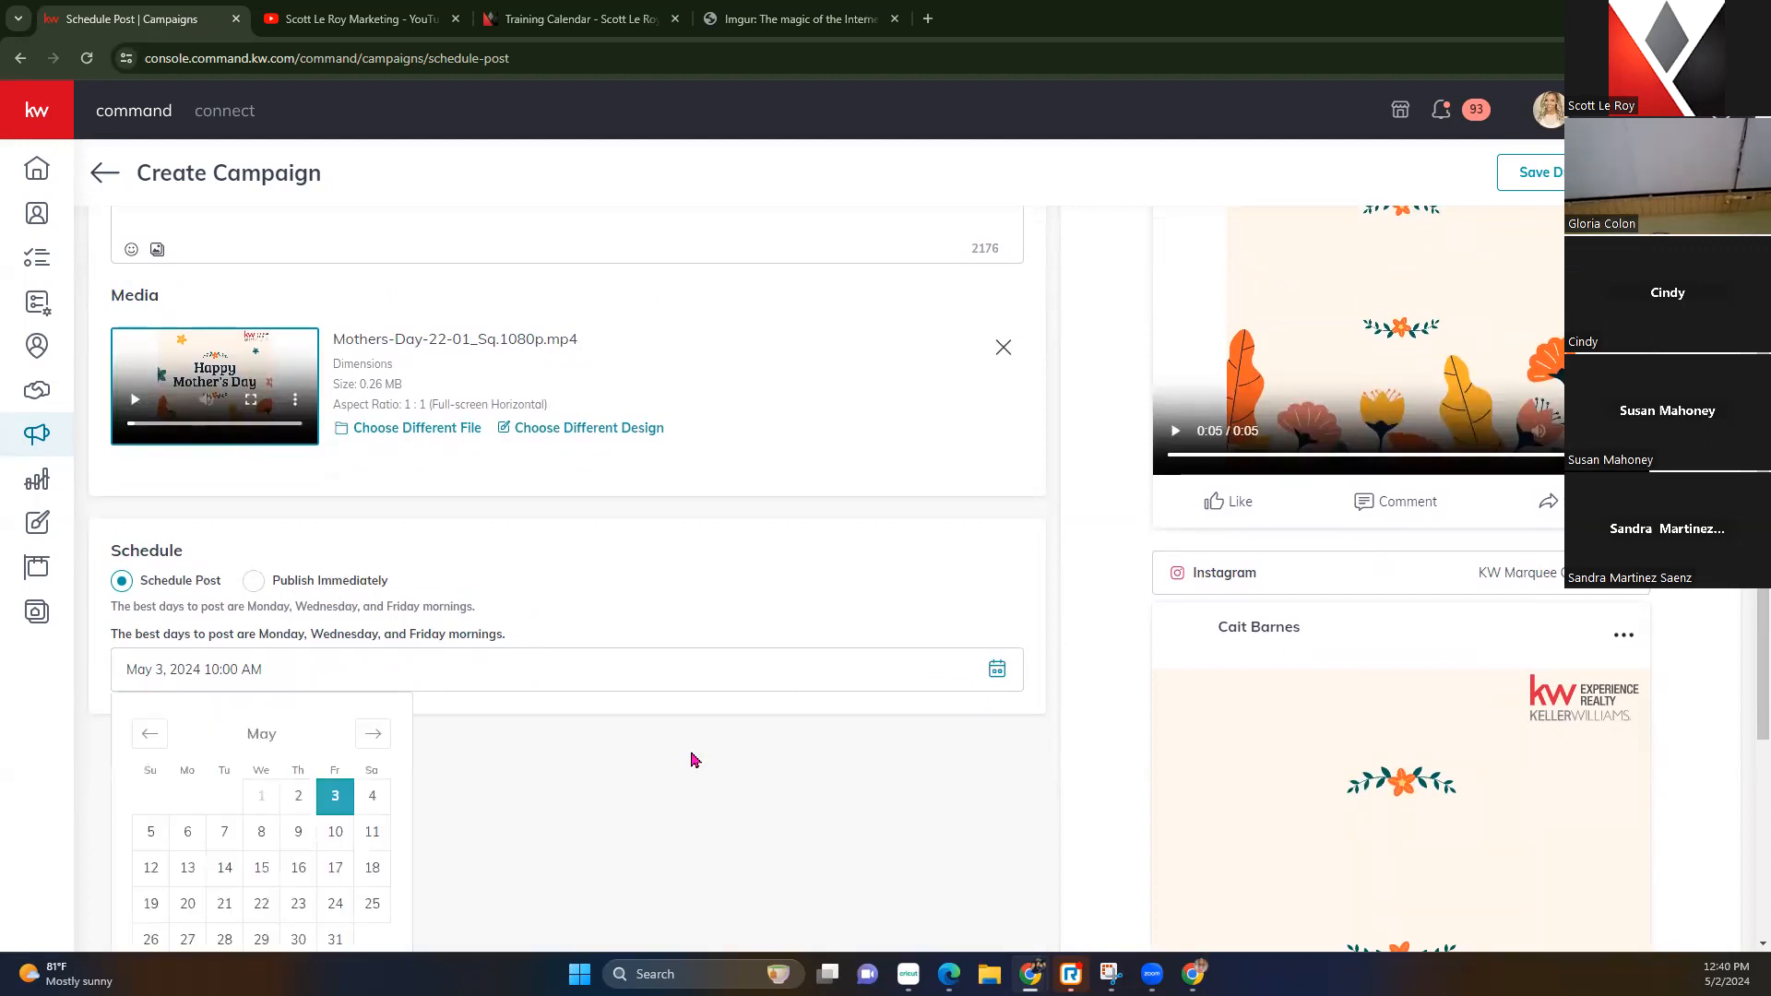
pyautogui.scroll(-1, 237, 842)
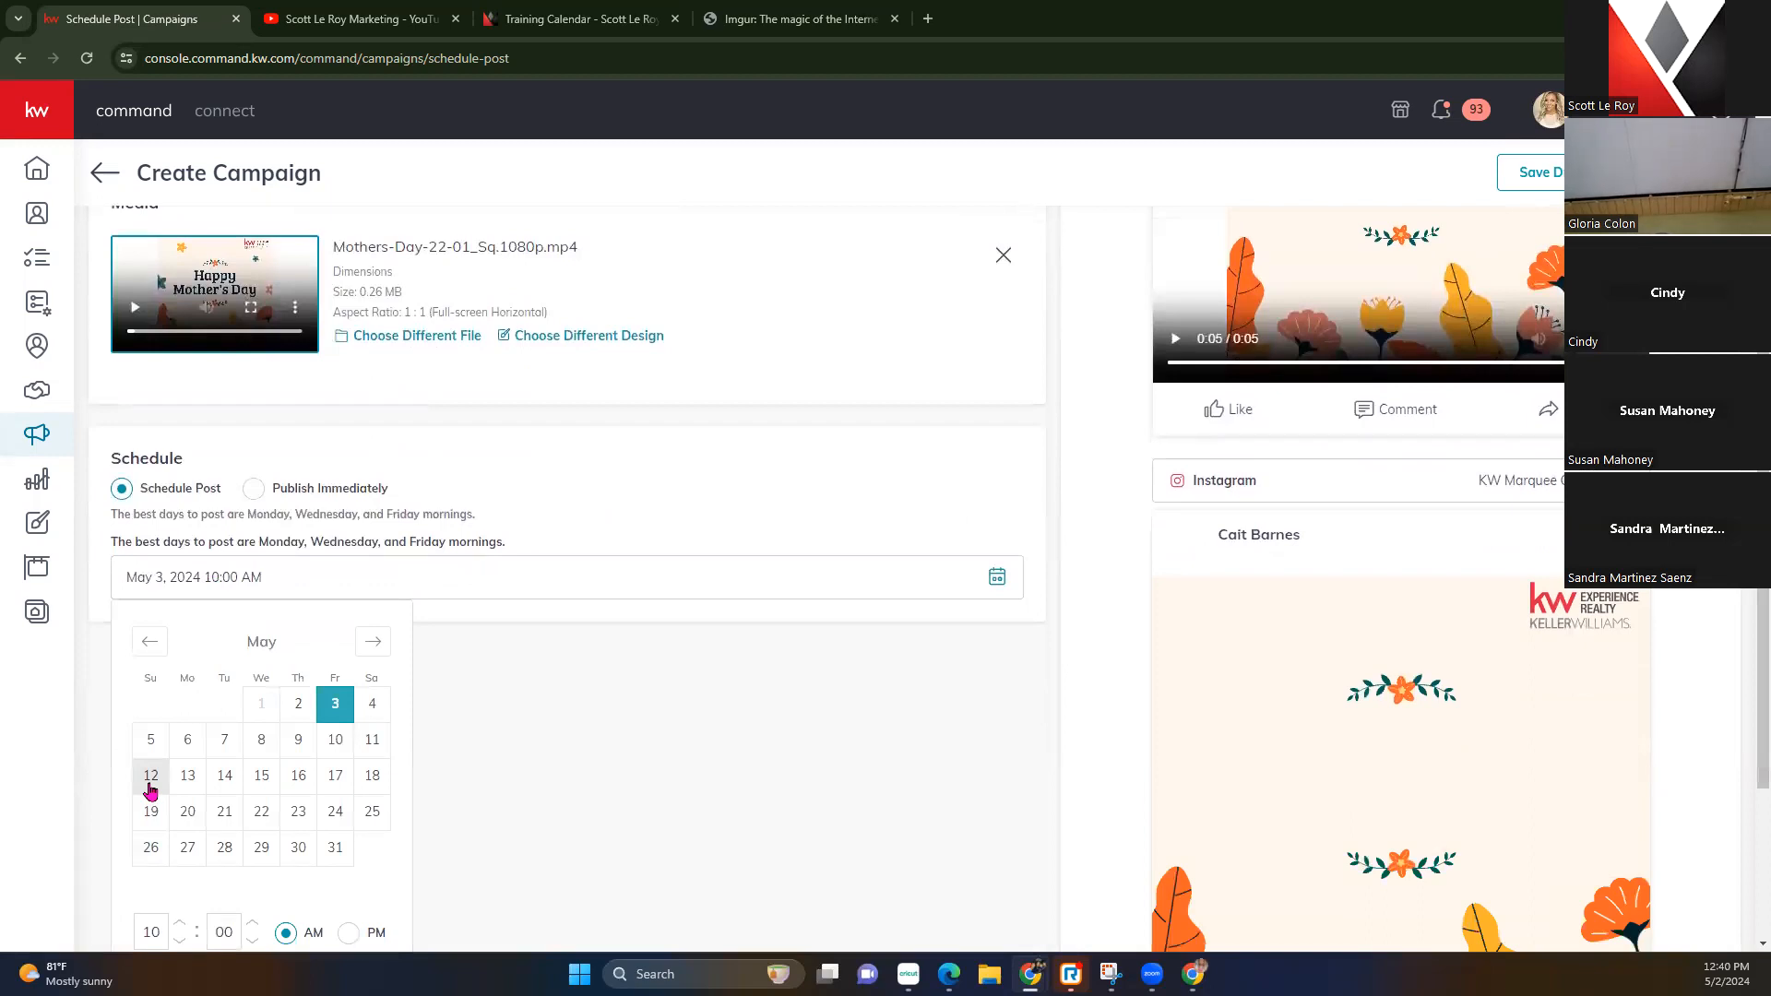
pyautogui.click(151, 784)
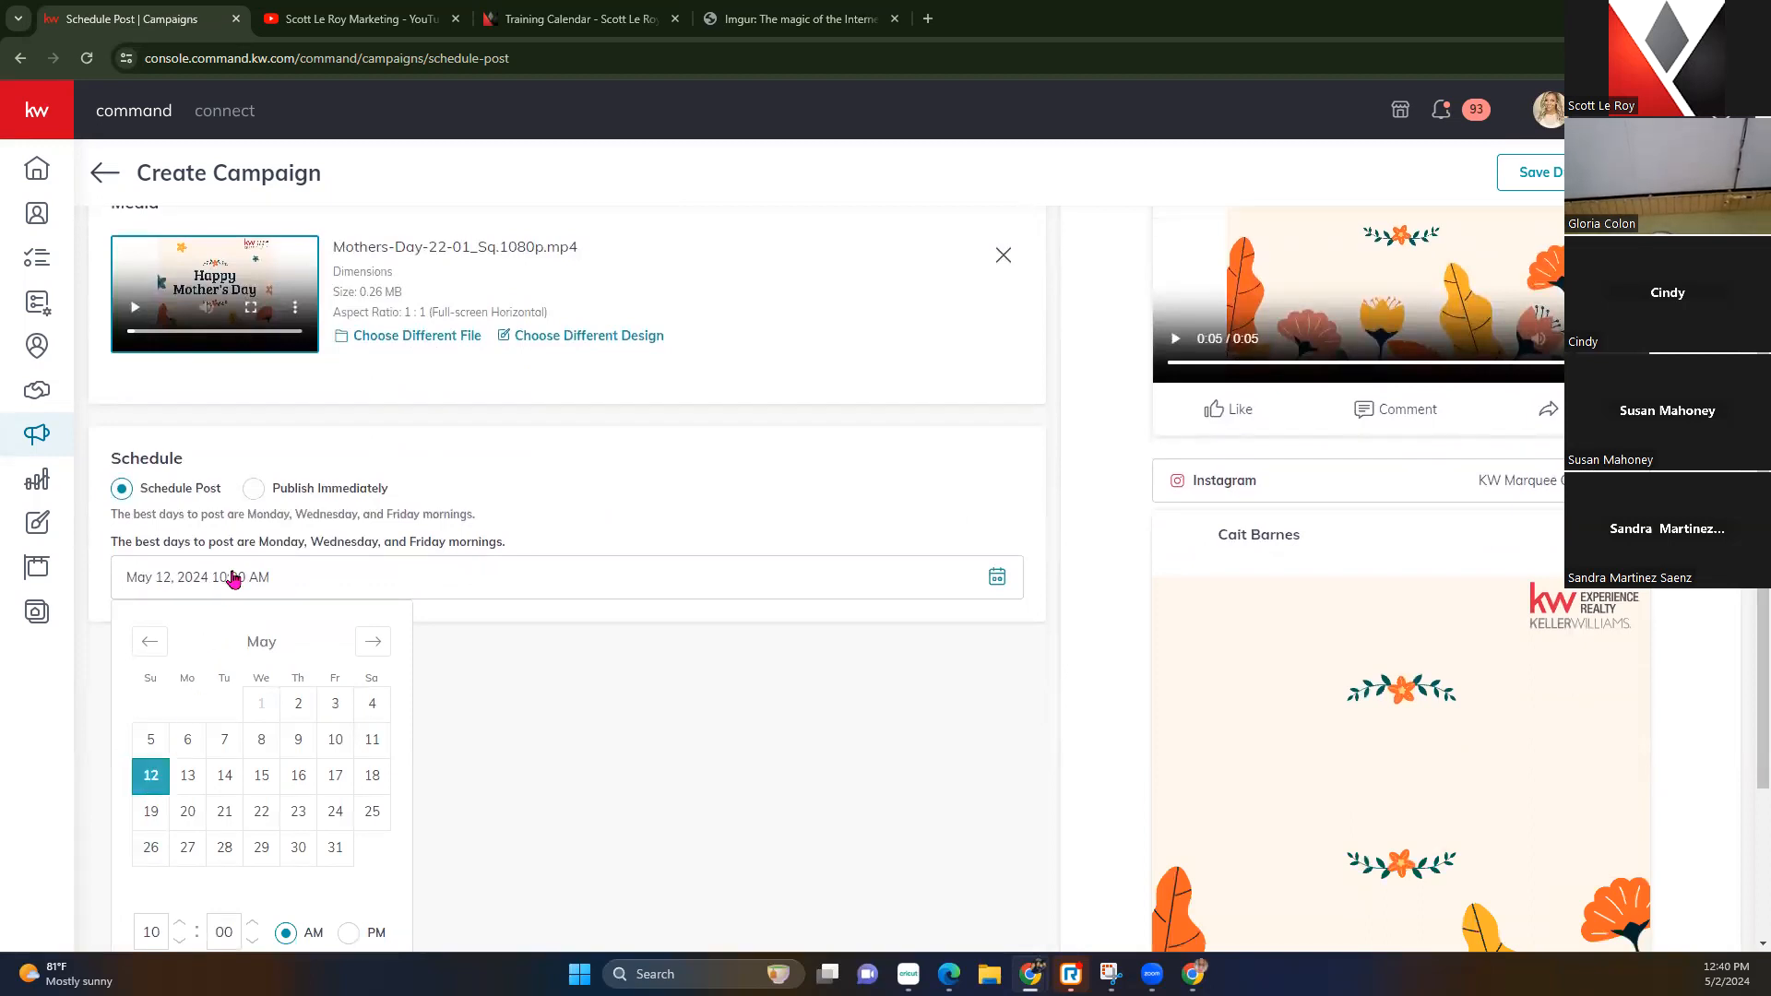
pyautogui.scroll(-1, 288, 867)
pyautogui.click(179, 831)
pyautogui.click(179, 831)
pyautogui.click(179, 846)
pyautogui.click(178, 847)
pyautogui.click(179, 847)
pyautogui.click(179, 847)
pyautogui.click(500, 795)
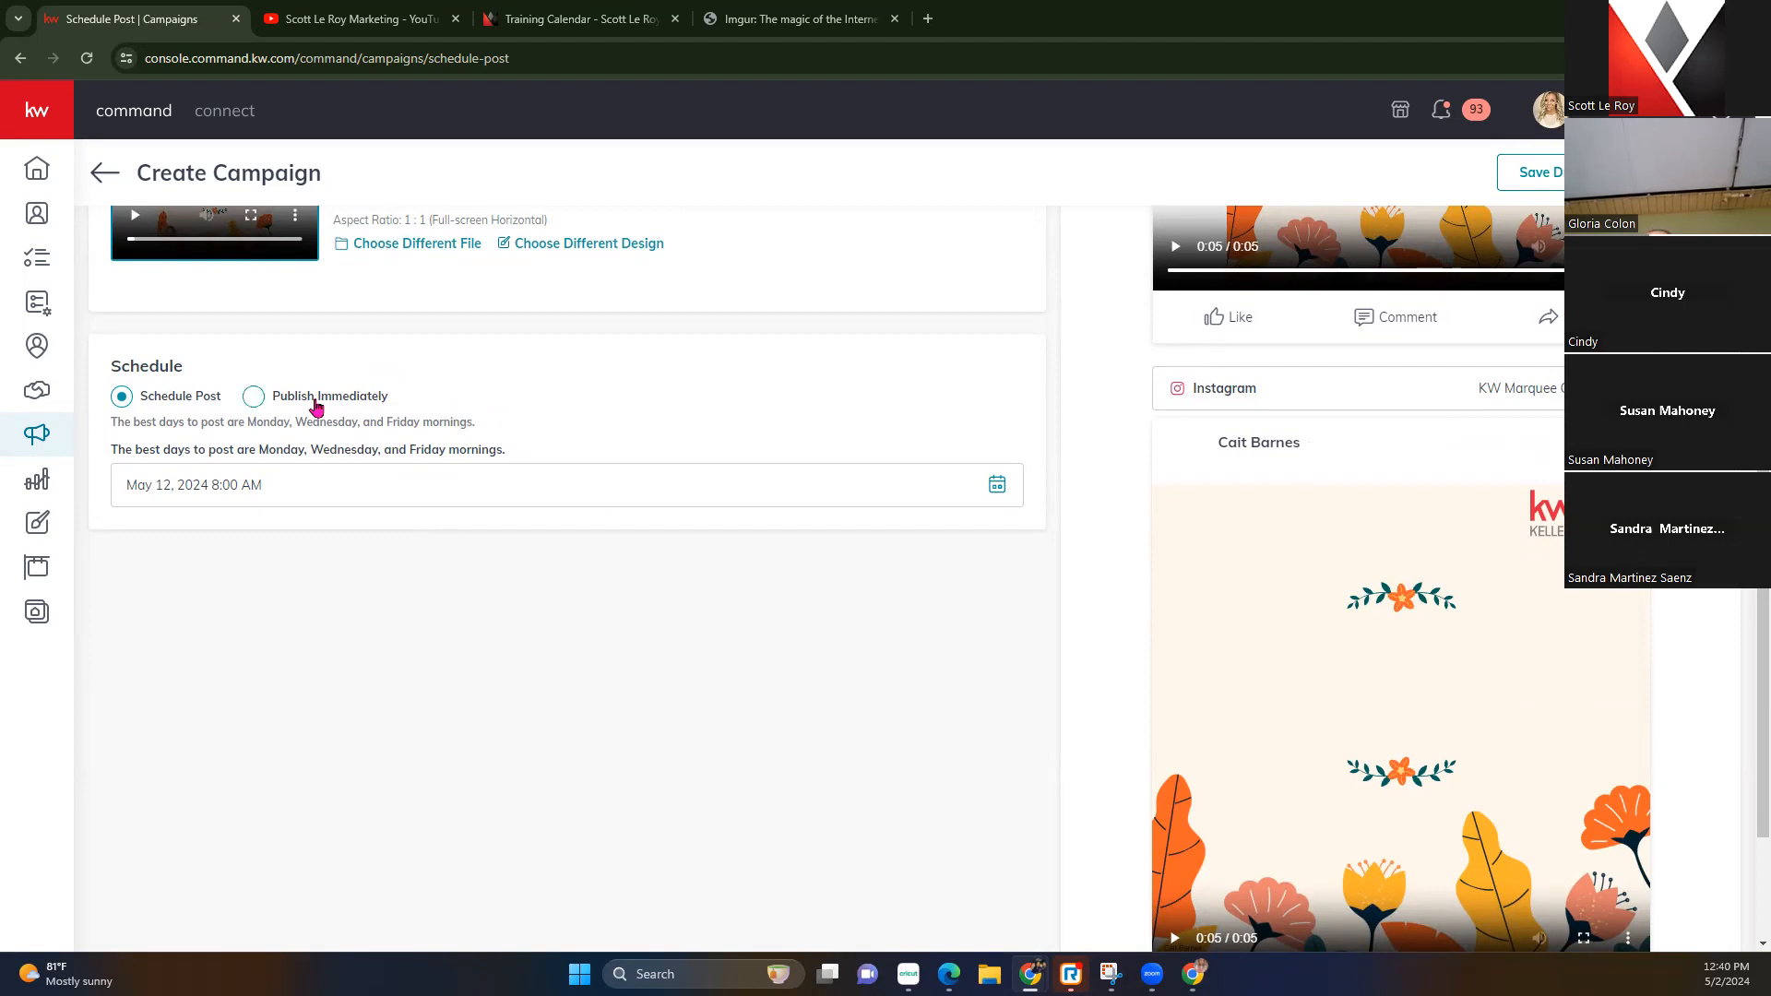
# Review the Facebook and Instagram previews and confirm scheduling the post
pyautogui.click(1680, 172)
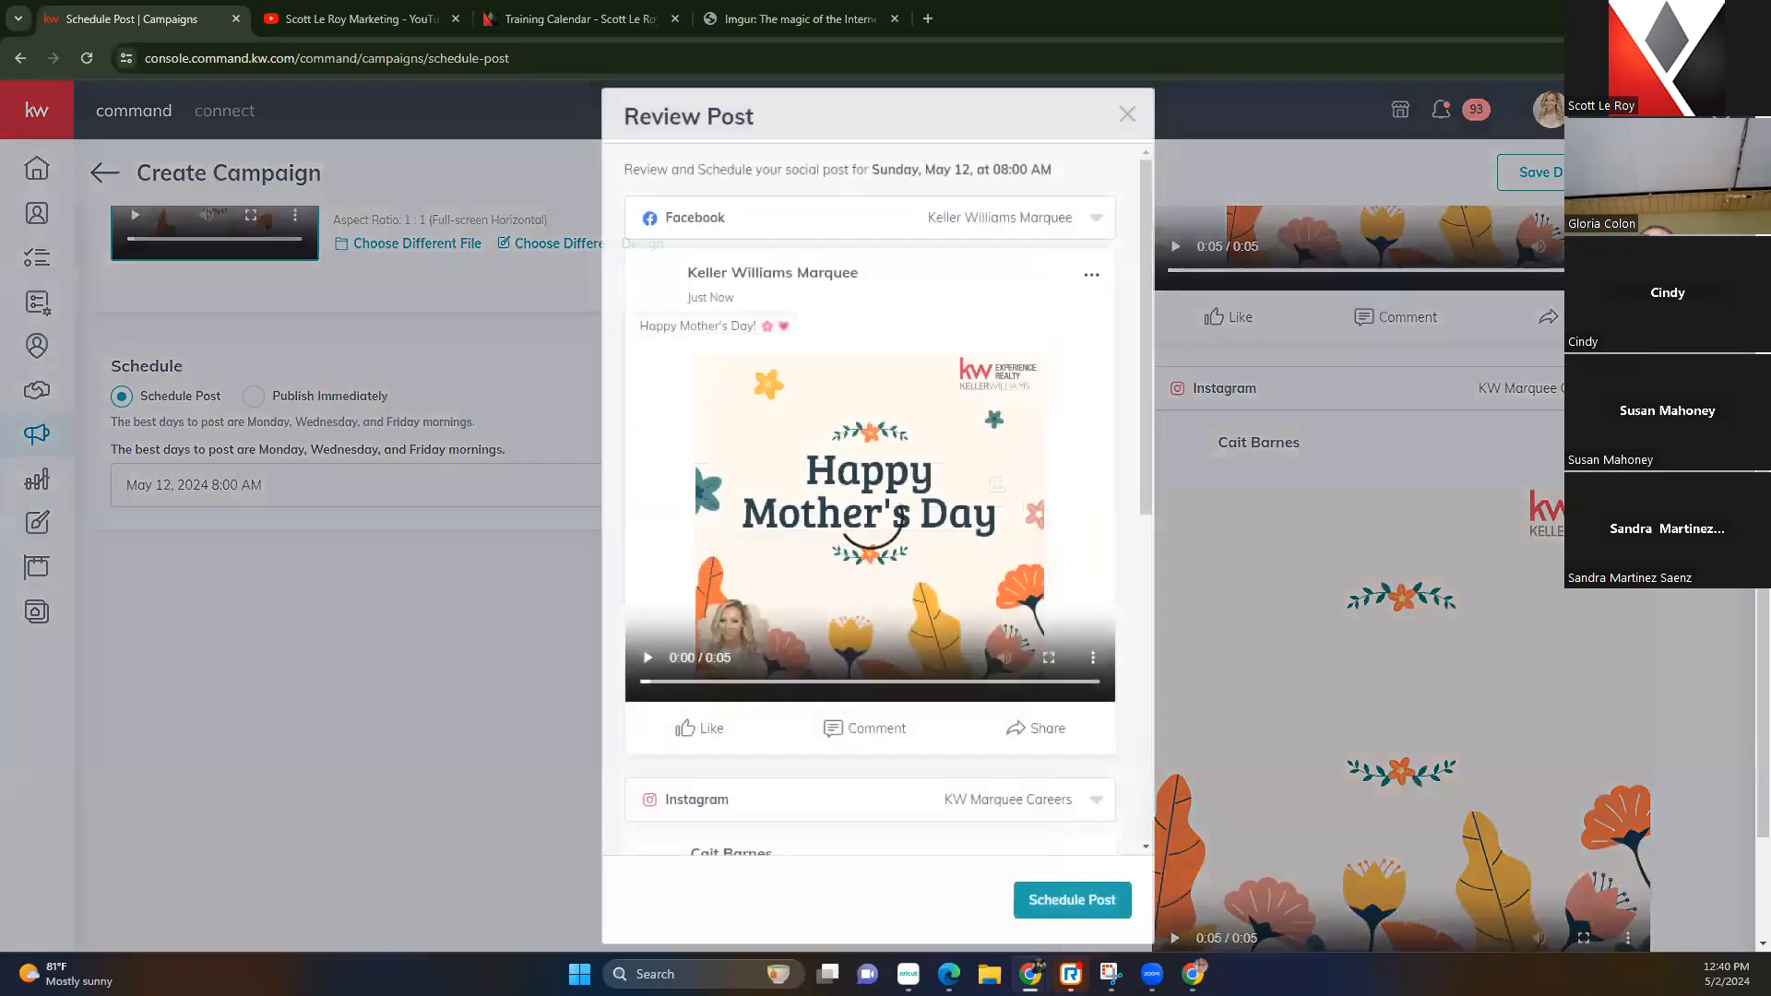
pyautogui.scroll(-7, 859, 489)
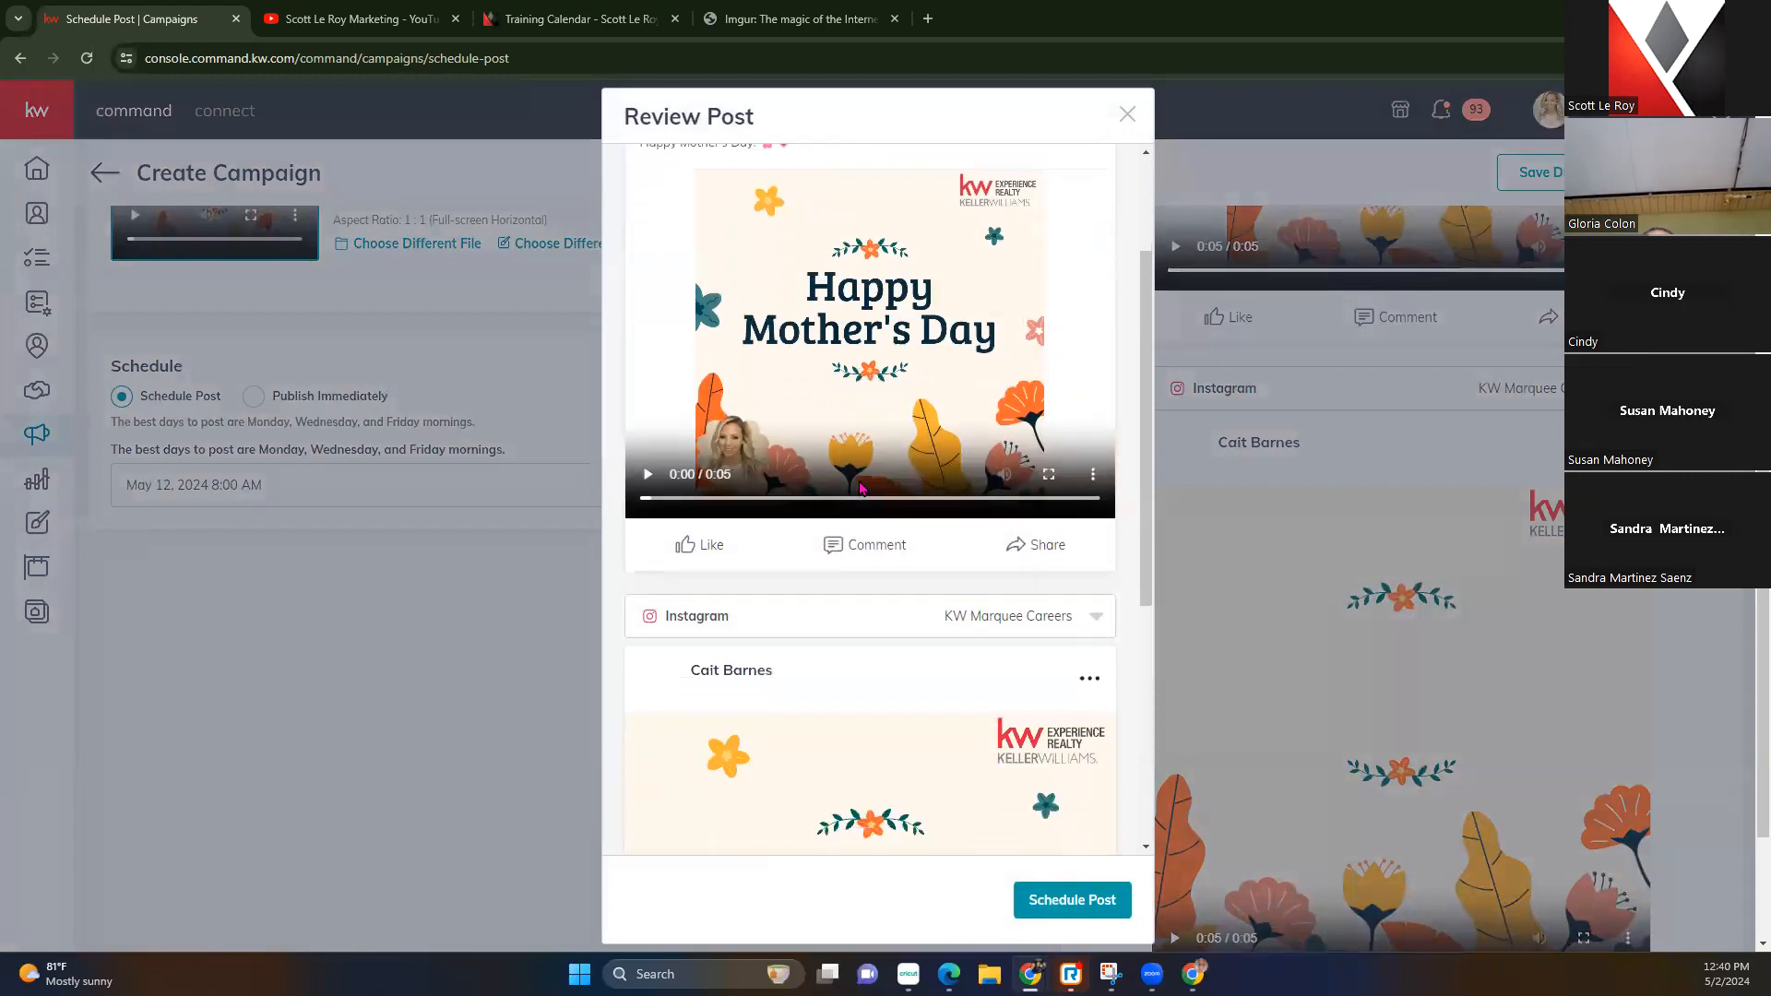
pyautogui.scroll(7, 860, 489)
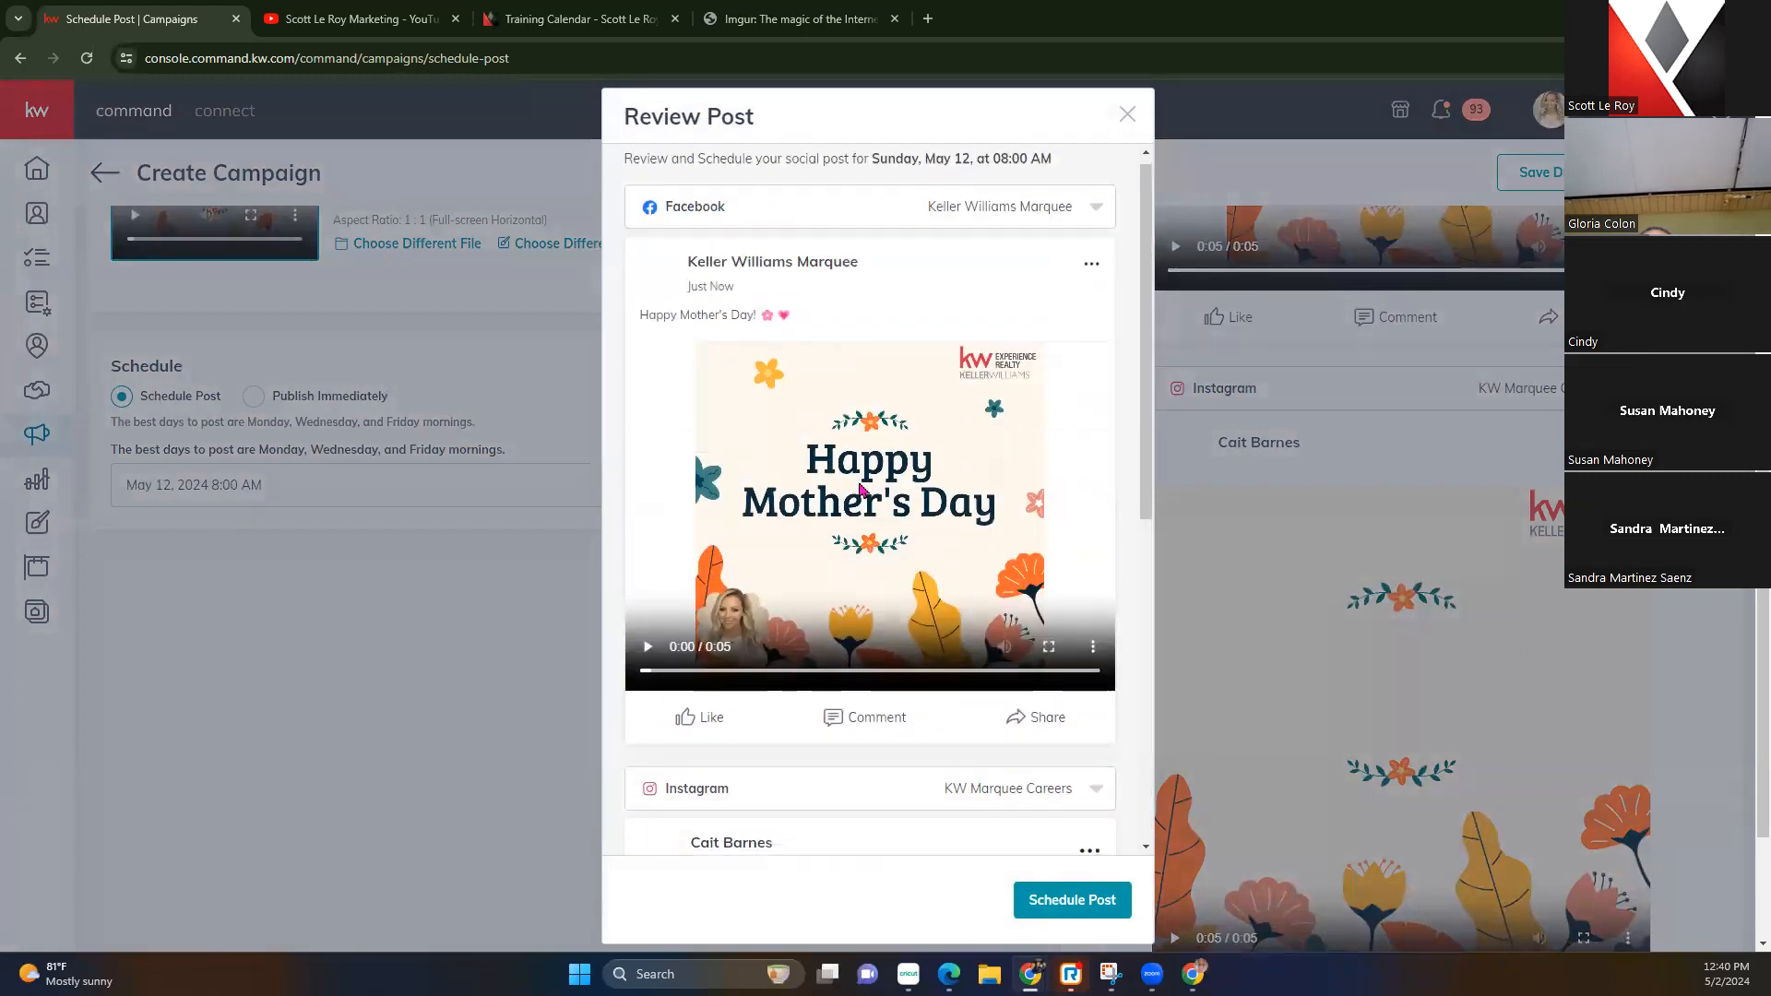
pyautogui.click(1093, 897)
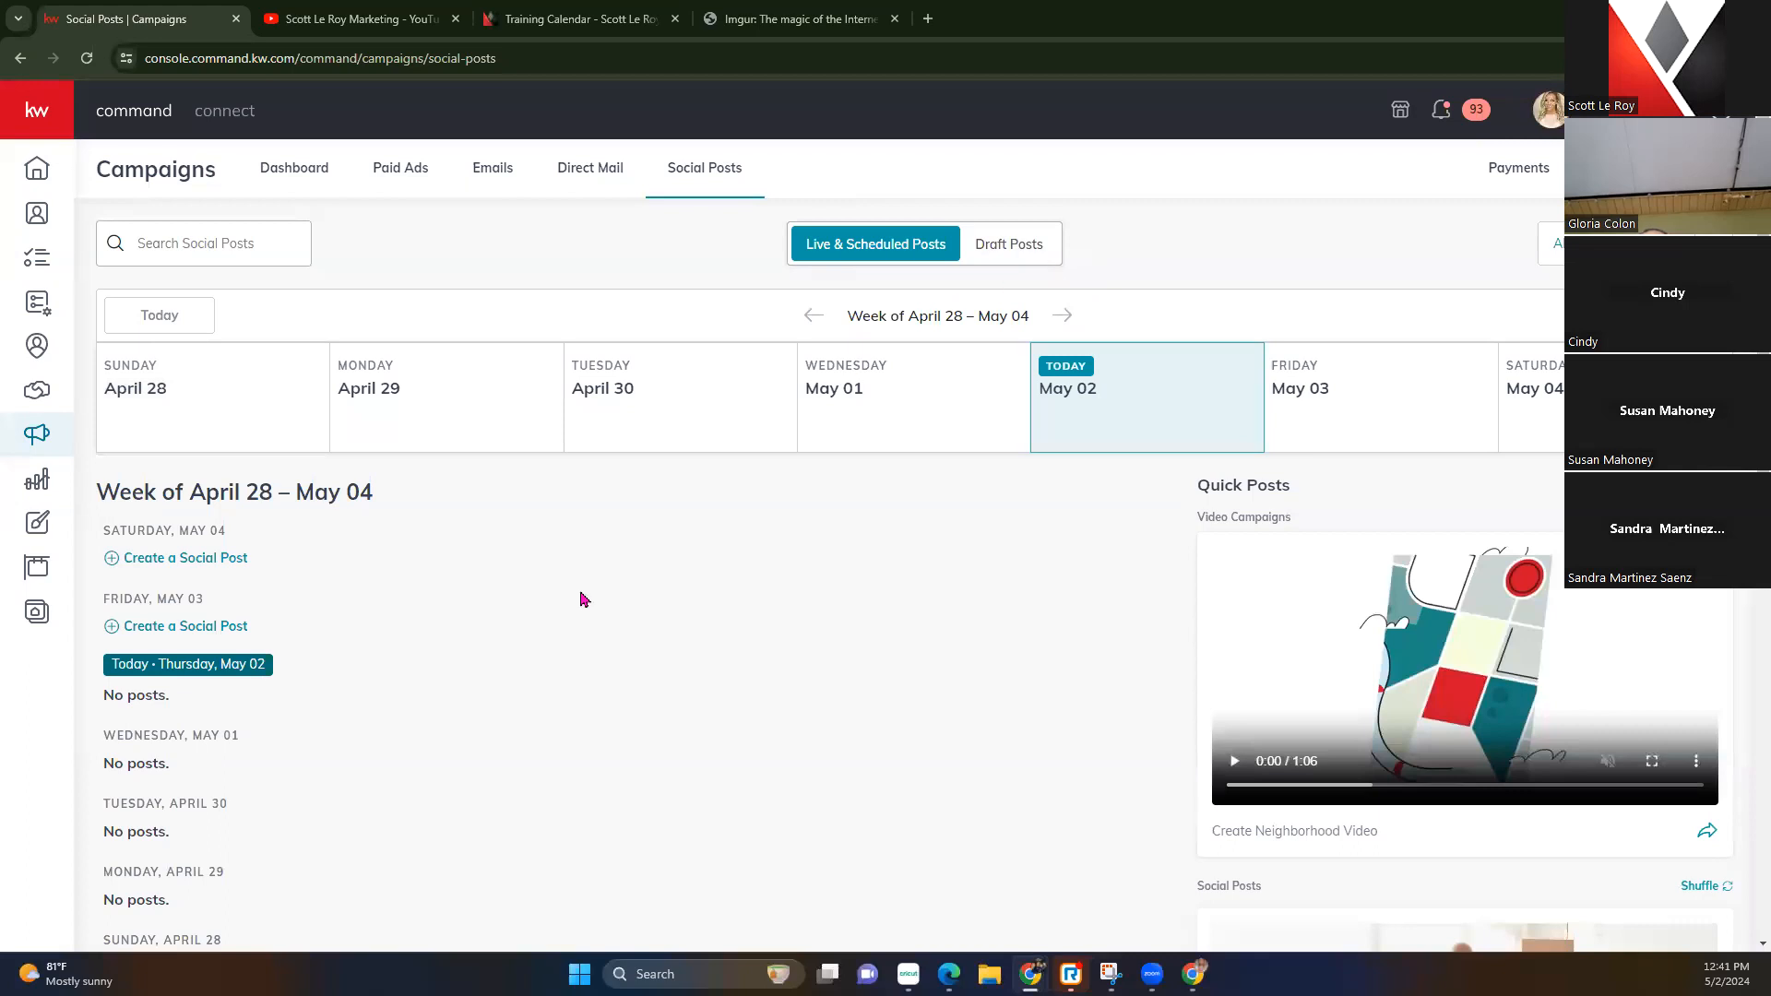
# Advance the posts calendar two weeks to the week of May 12 – May 18
pyautogui.scroll(-3, 580, 599)
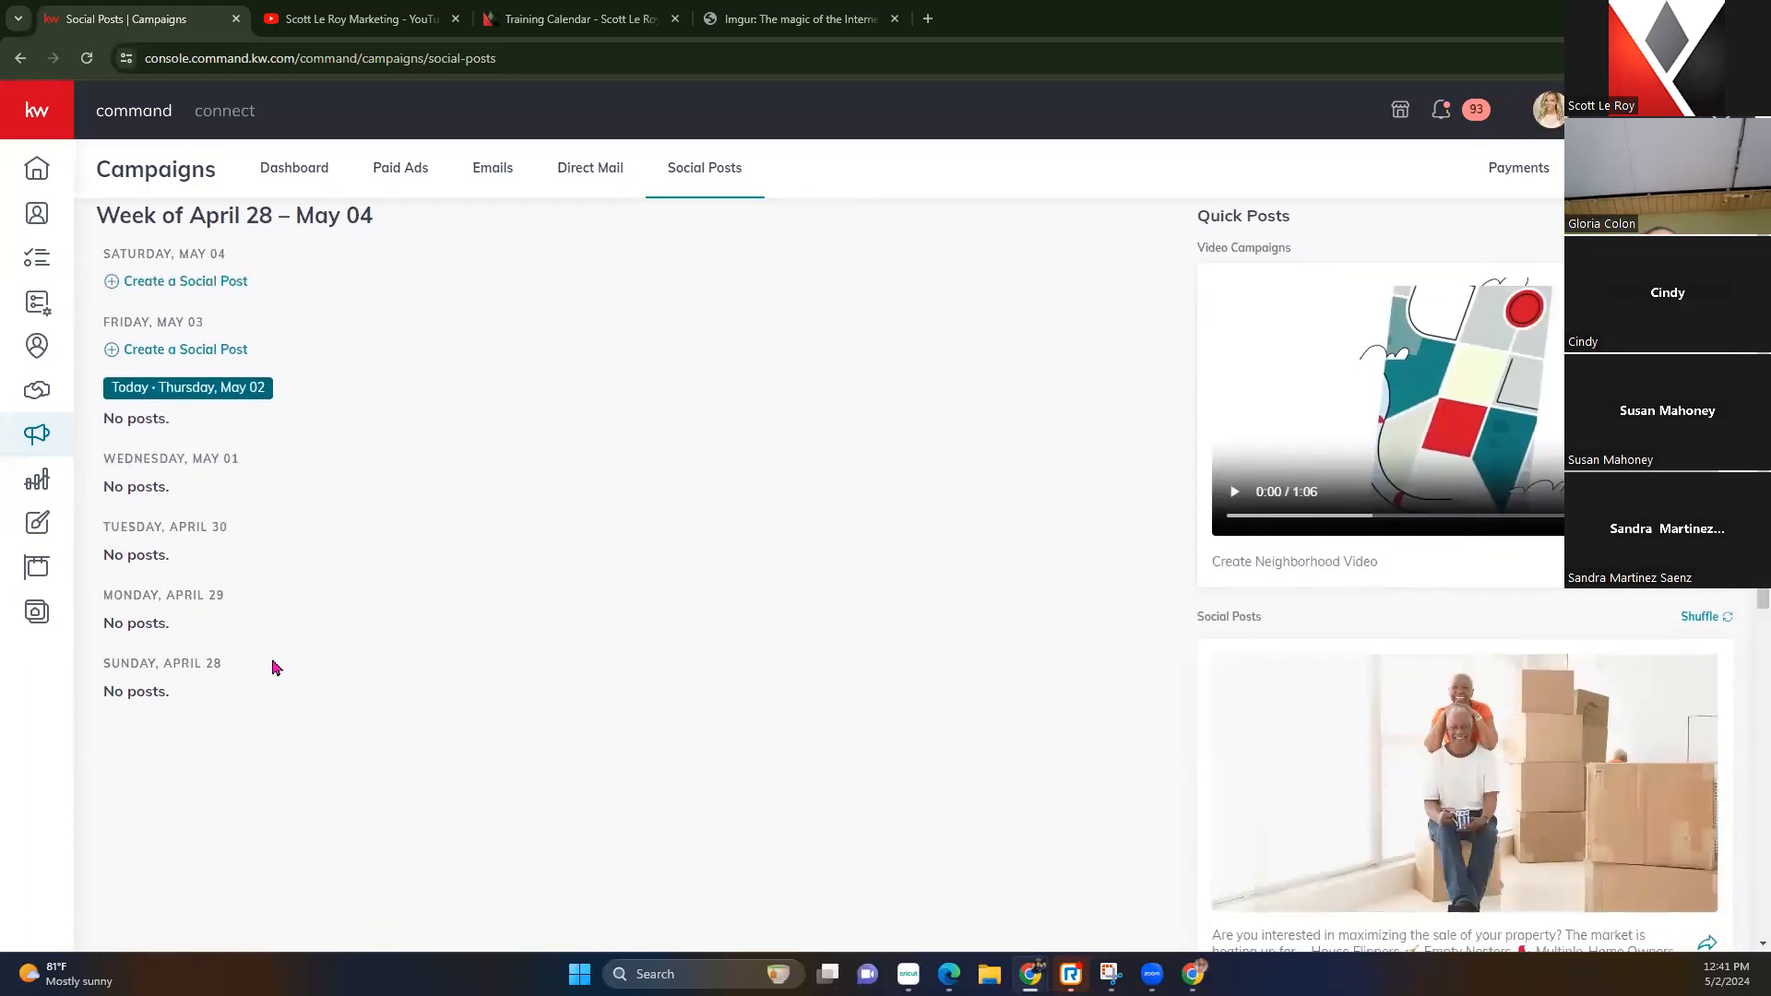
pyautogui.scroll(3, 1147, 522)
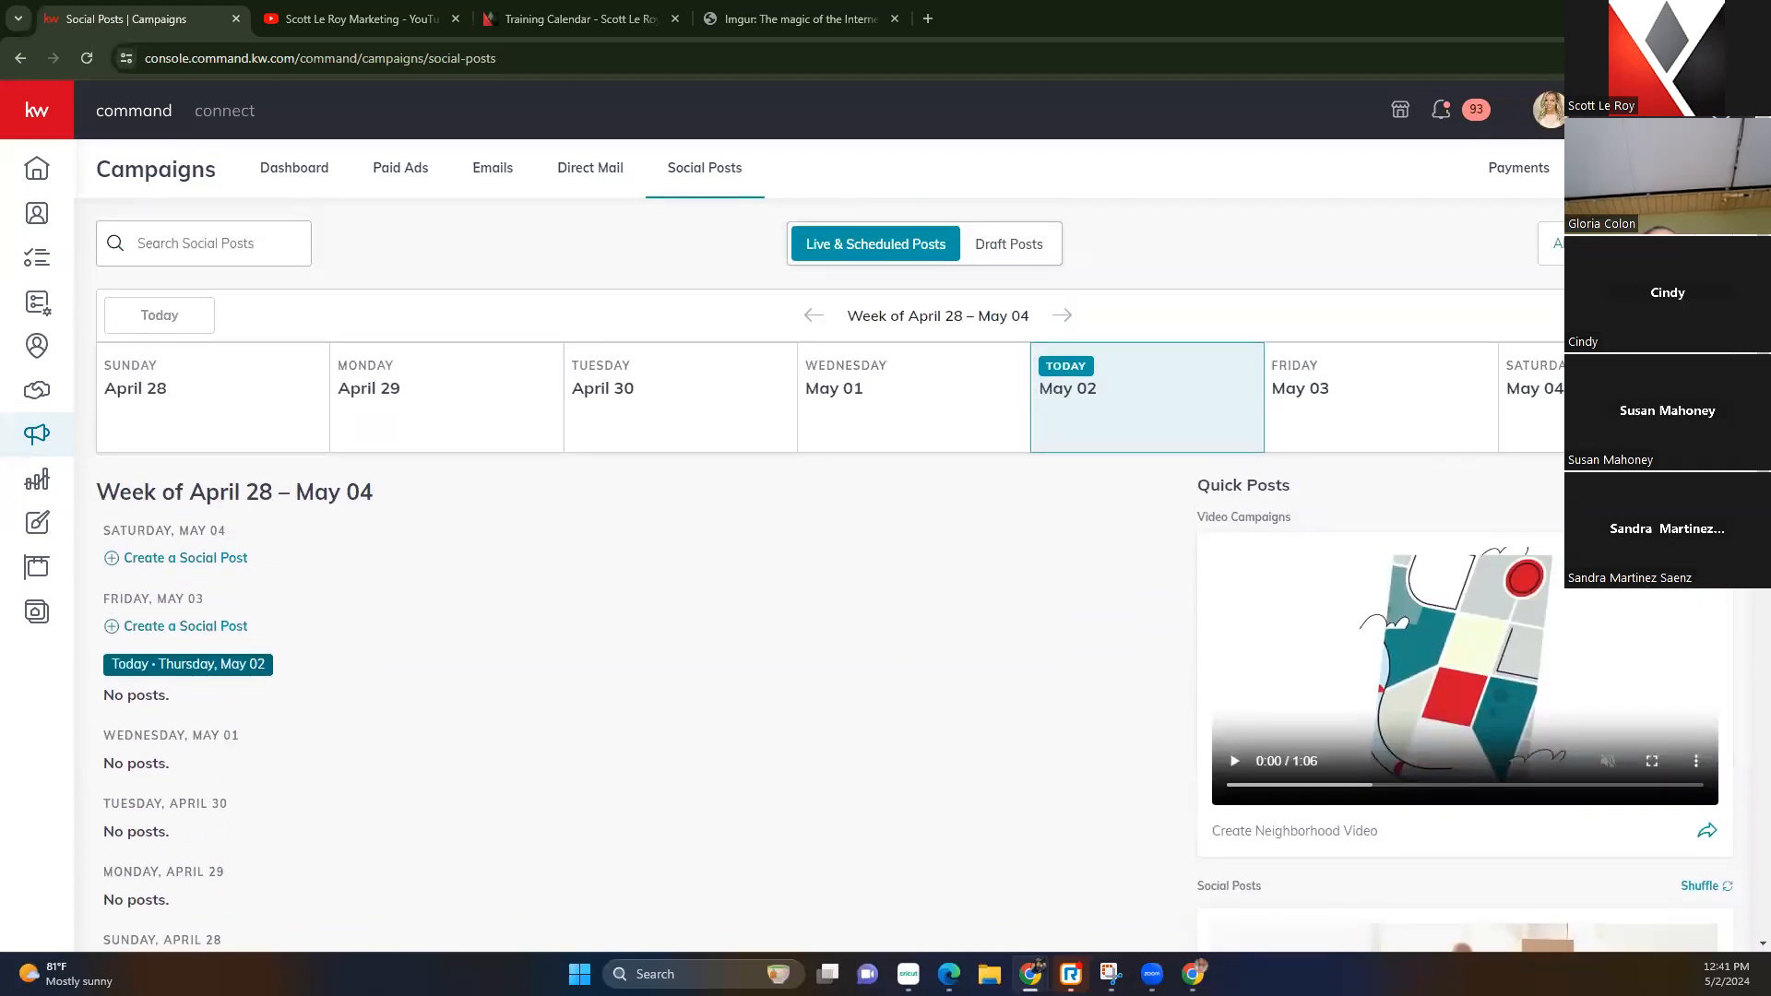
pyautogui.click(1060, 316)
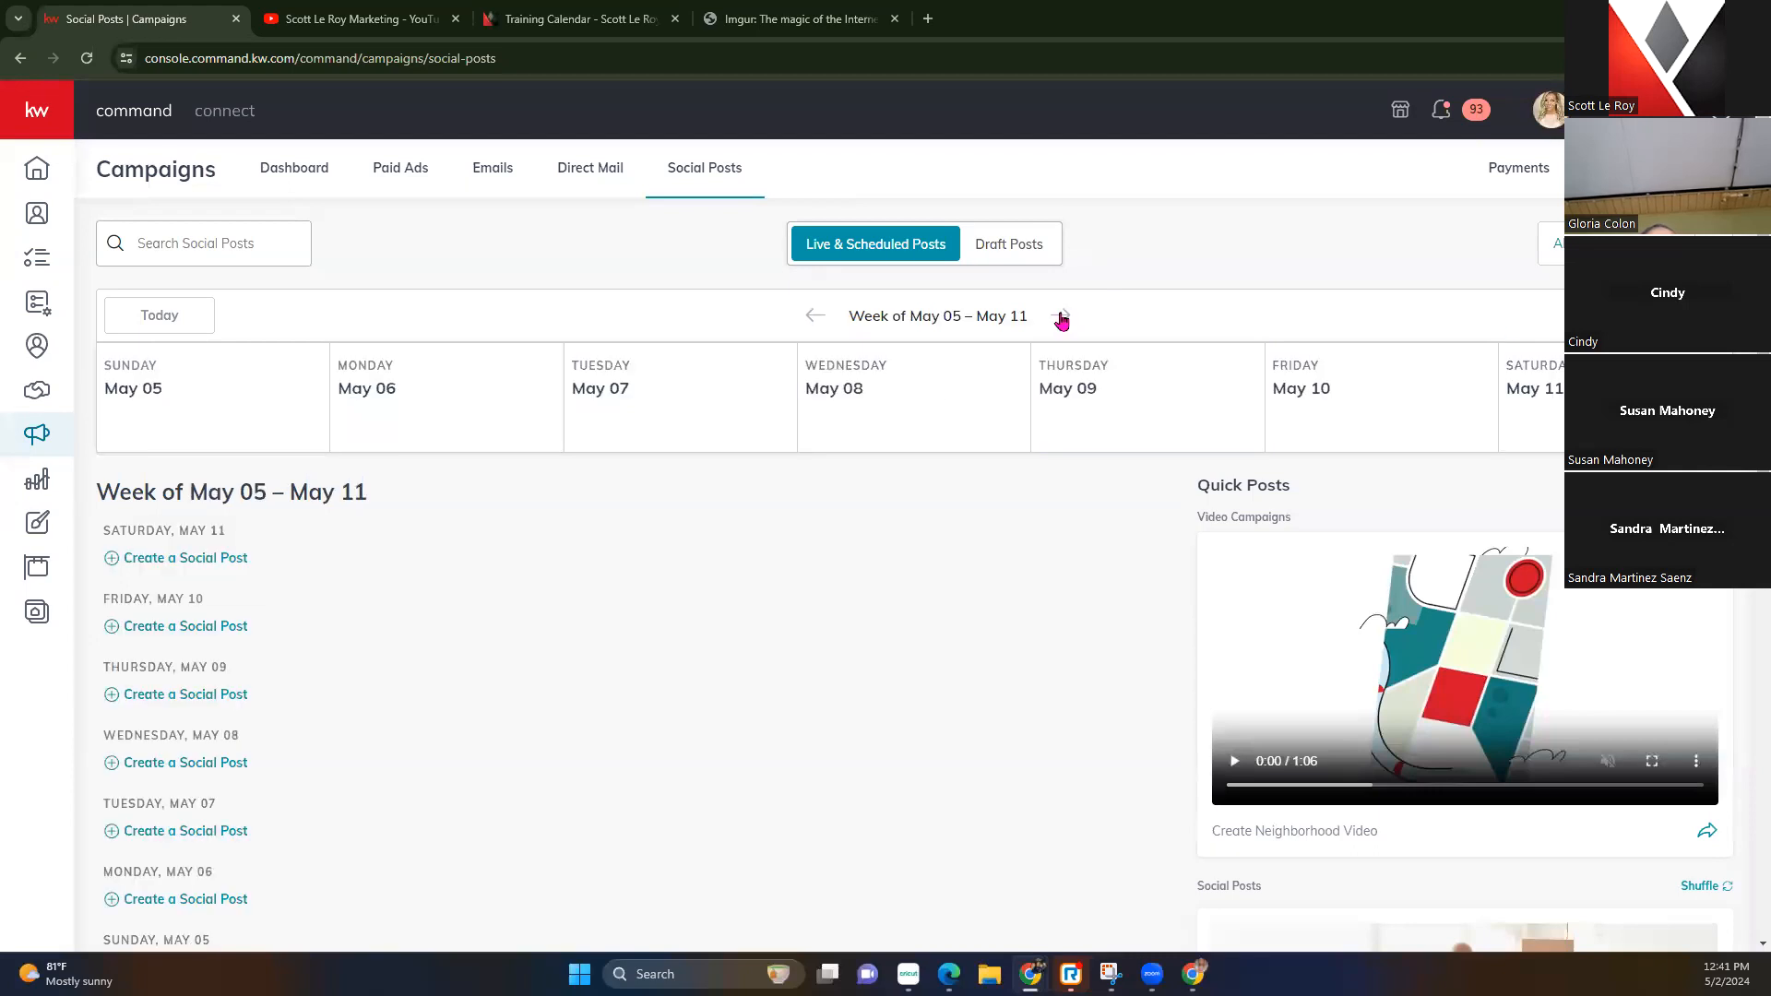
pyautogui.scroll(-1, 810, 577)
pyautogui.scroll(-2, 811, 578)
pyautogui.scroll(3, 811, 577)
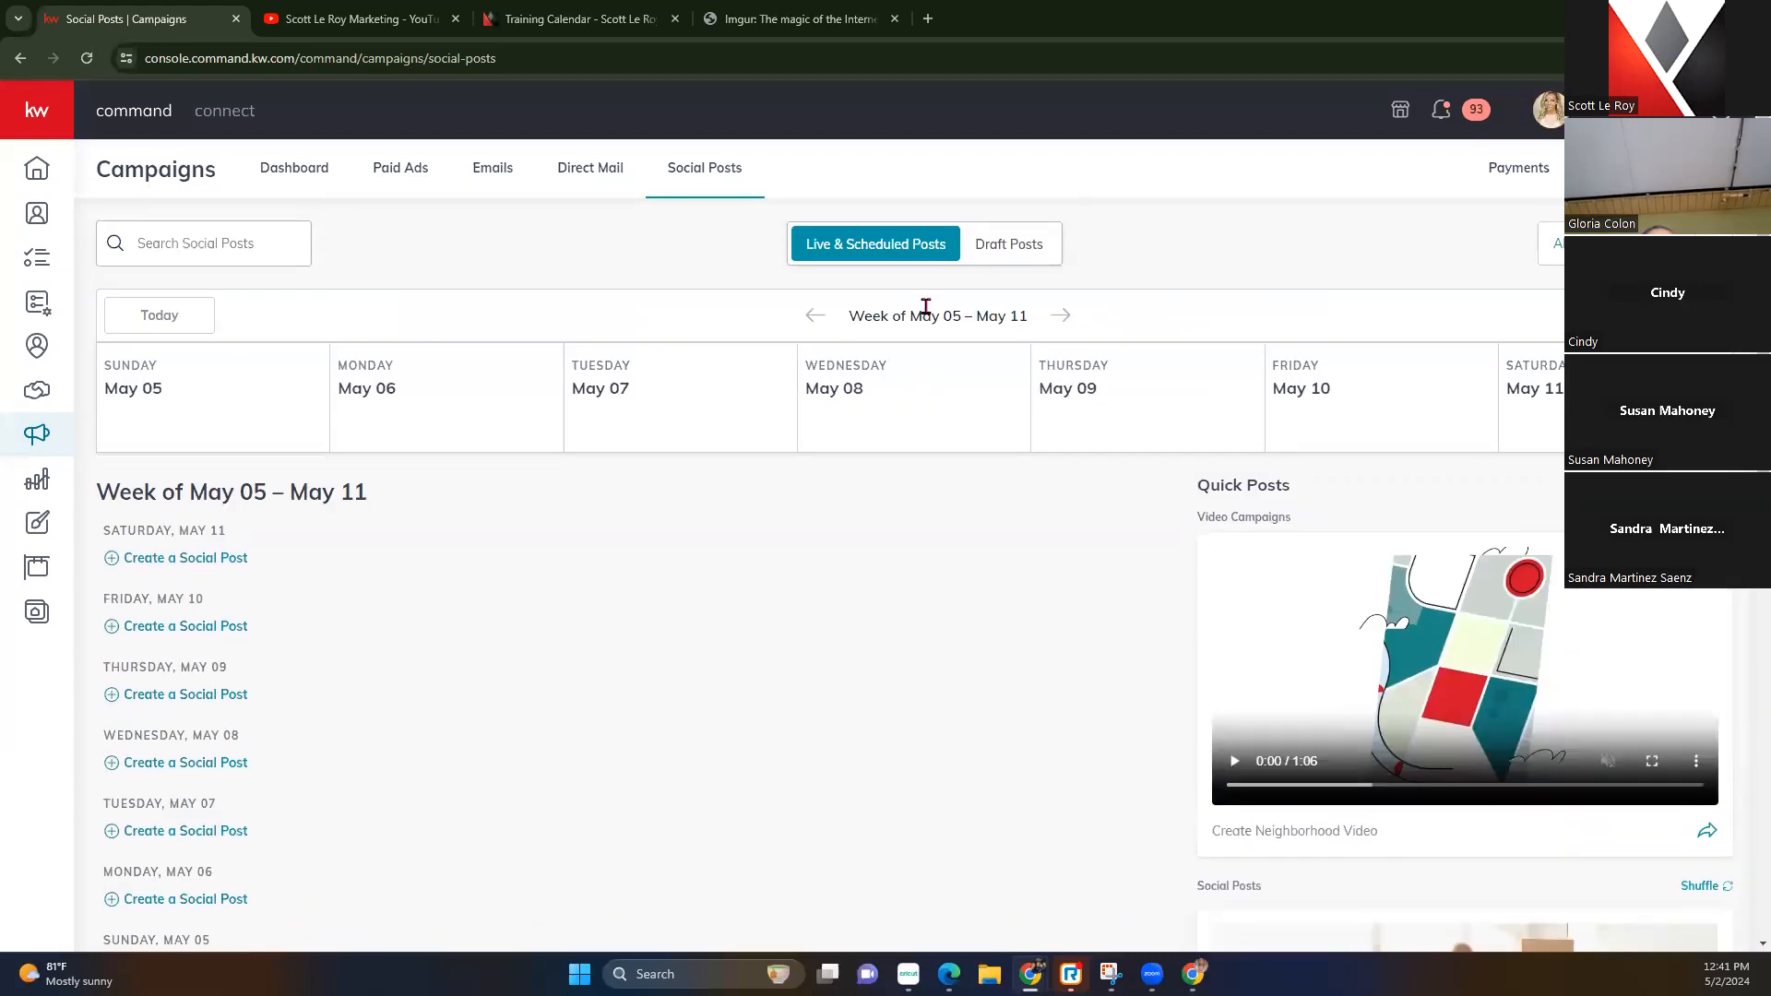
pyautogui.click(1061, 315)
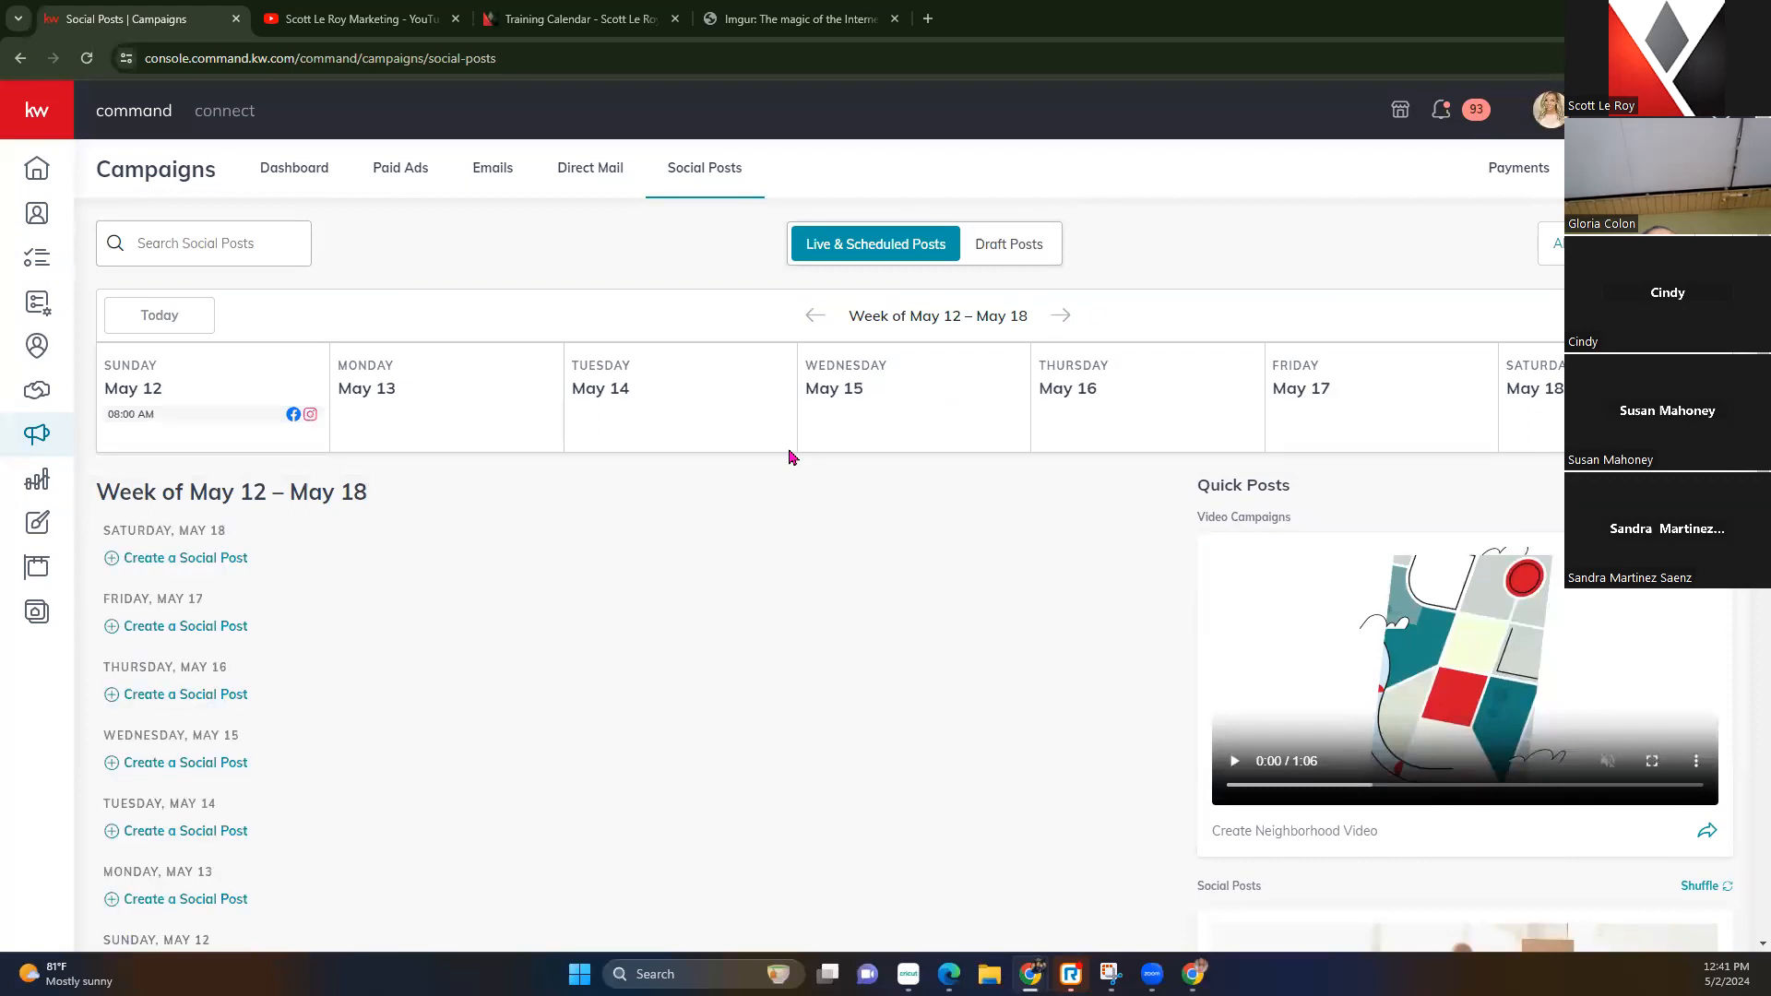
pyautogui.scroll(-6, 790, 457)
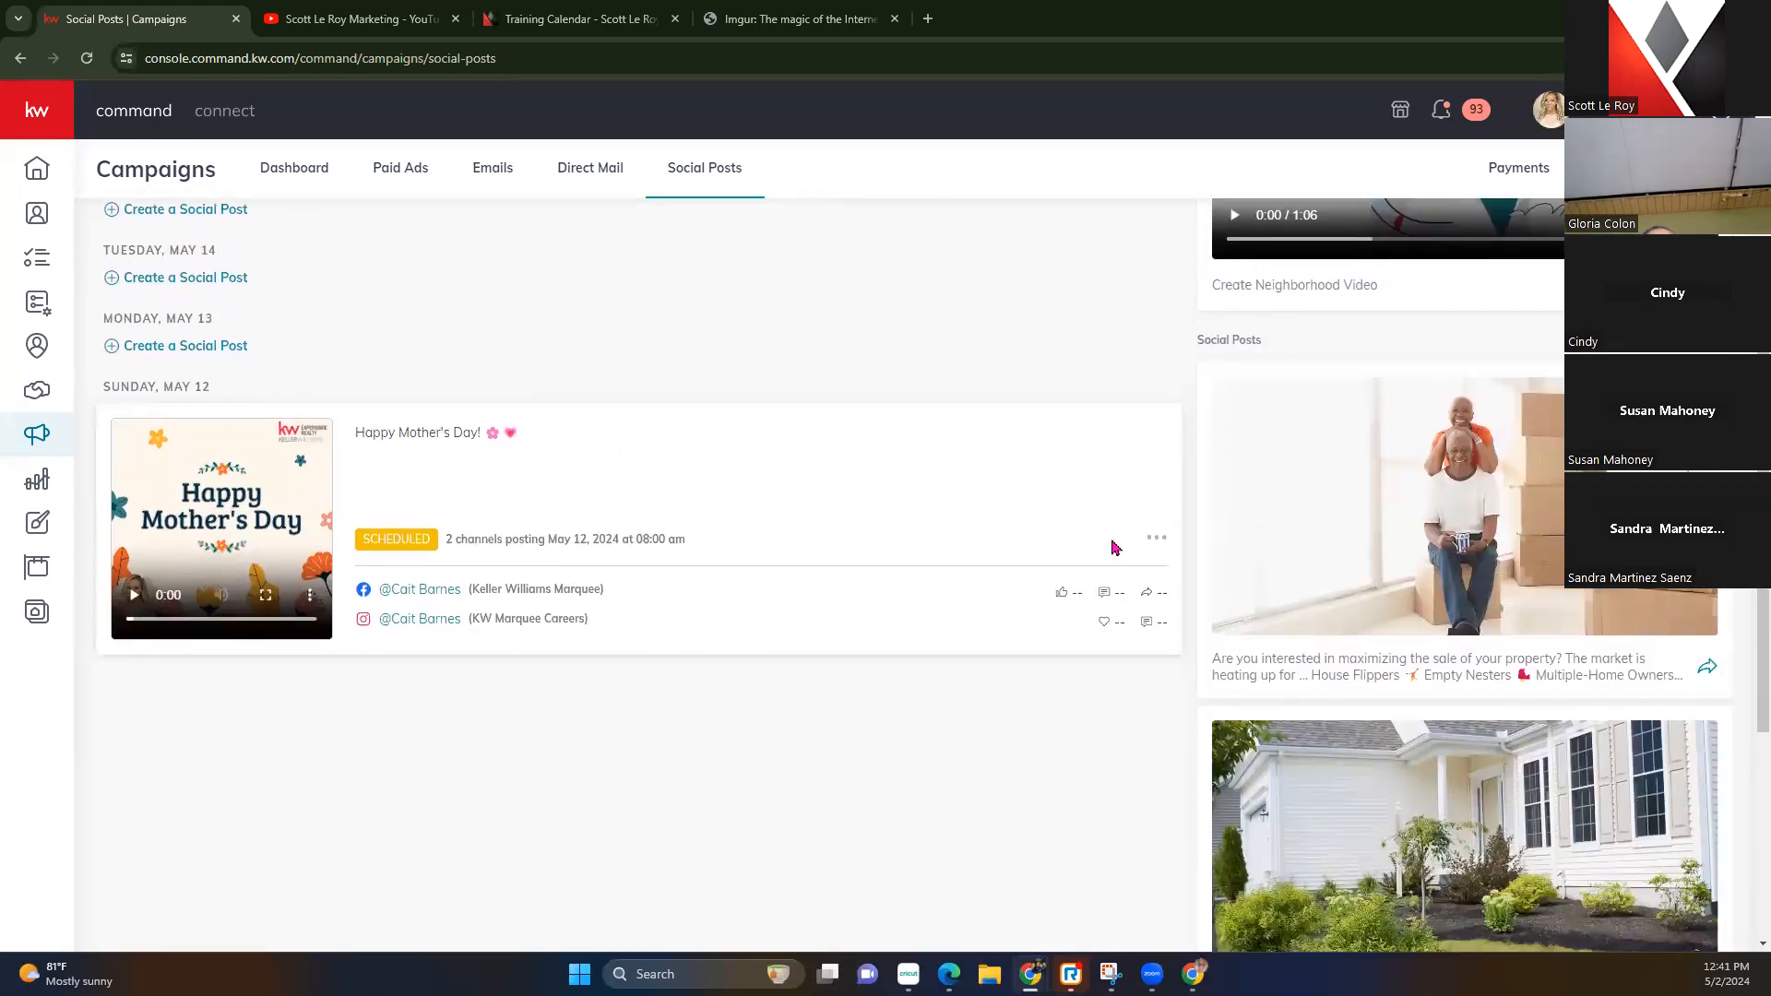
# Open the scheduled post's menu, back out of Edit, and choose Delete Post
pyautogui.click(1158, 539)
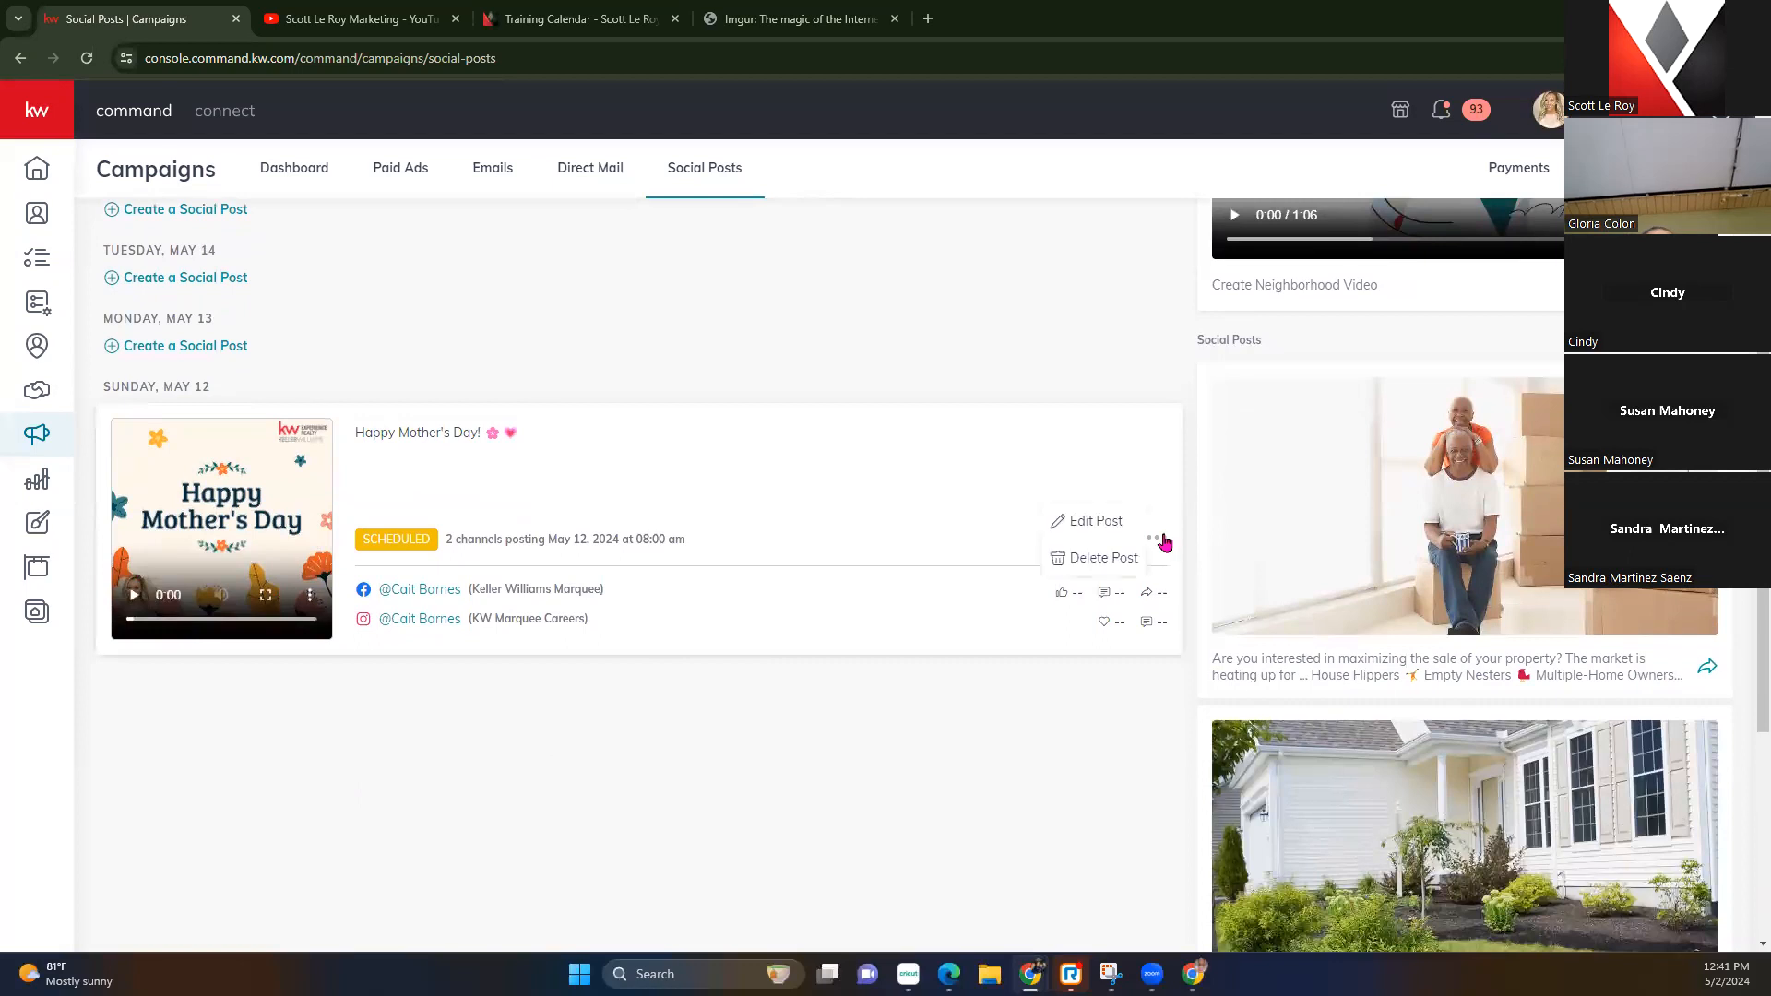
pyautogui.click(1093, 522)
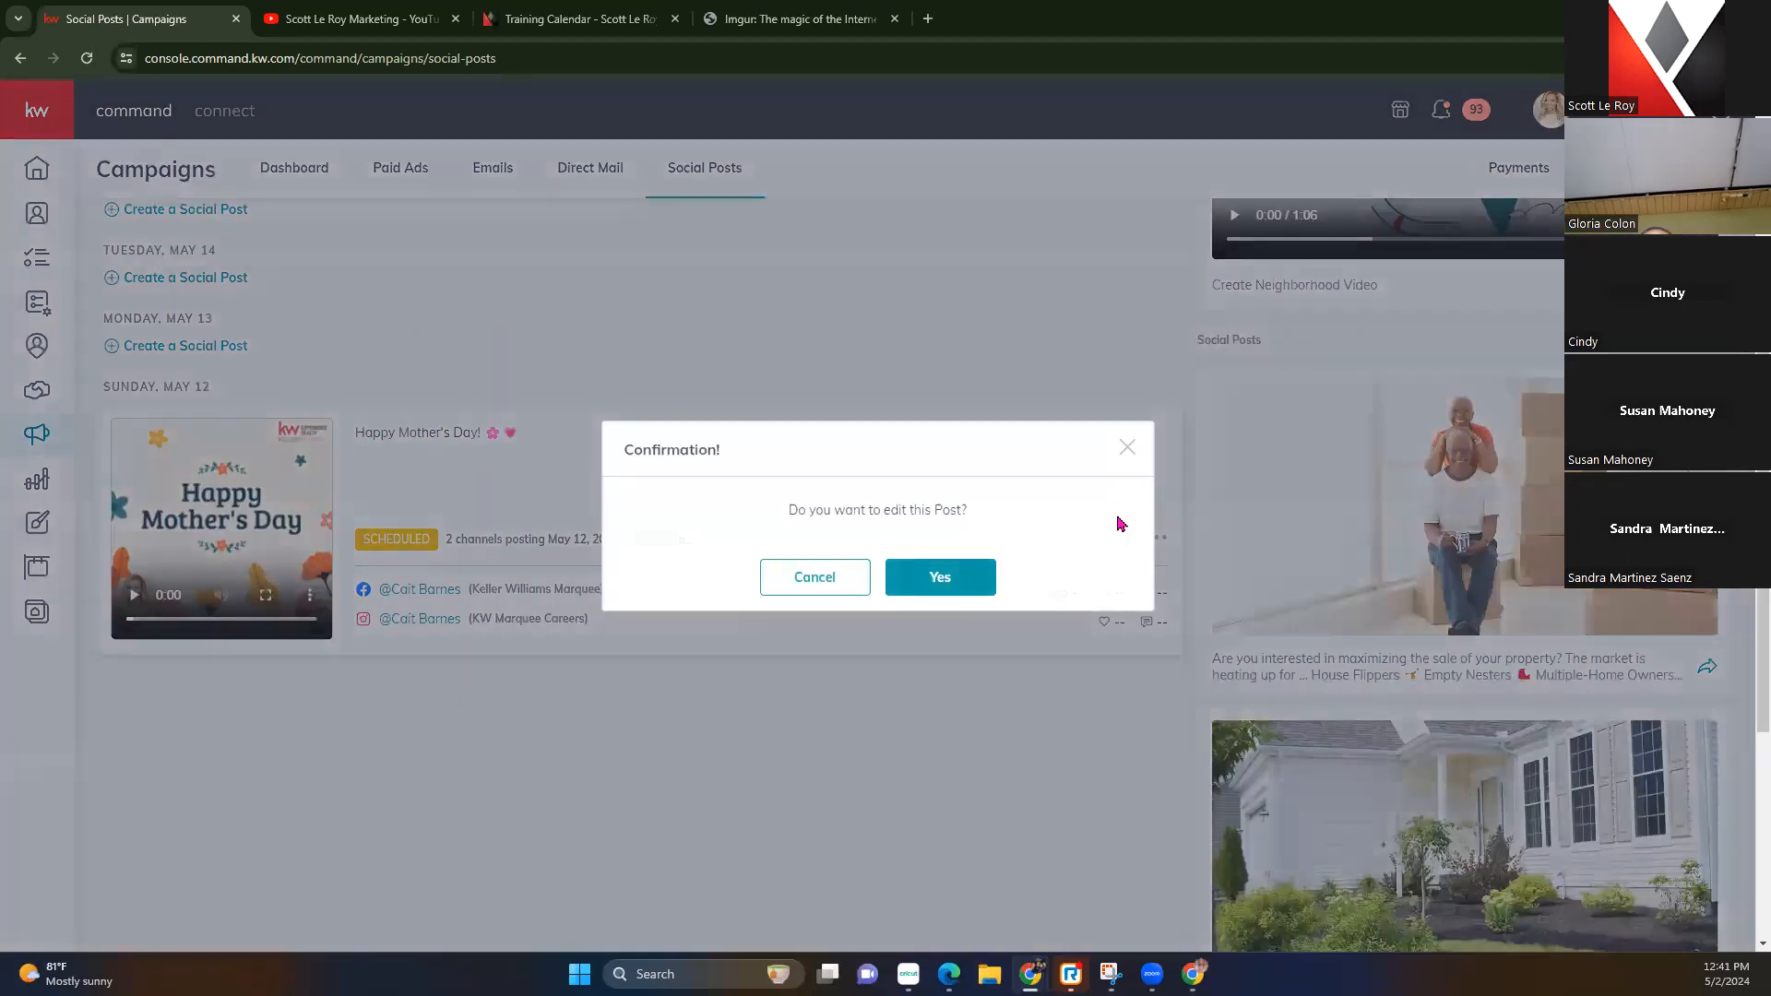
pyautogui.click(1127, 448)
pyautogui.click(1160, 542)
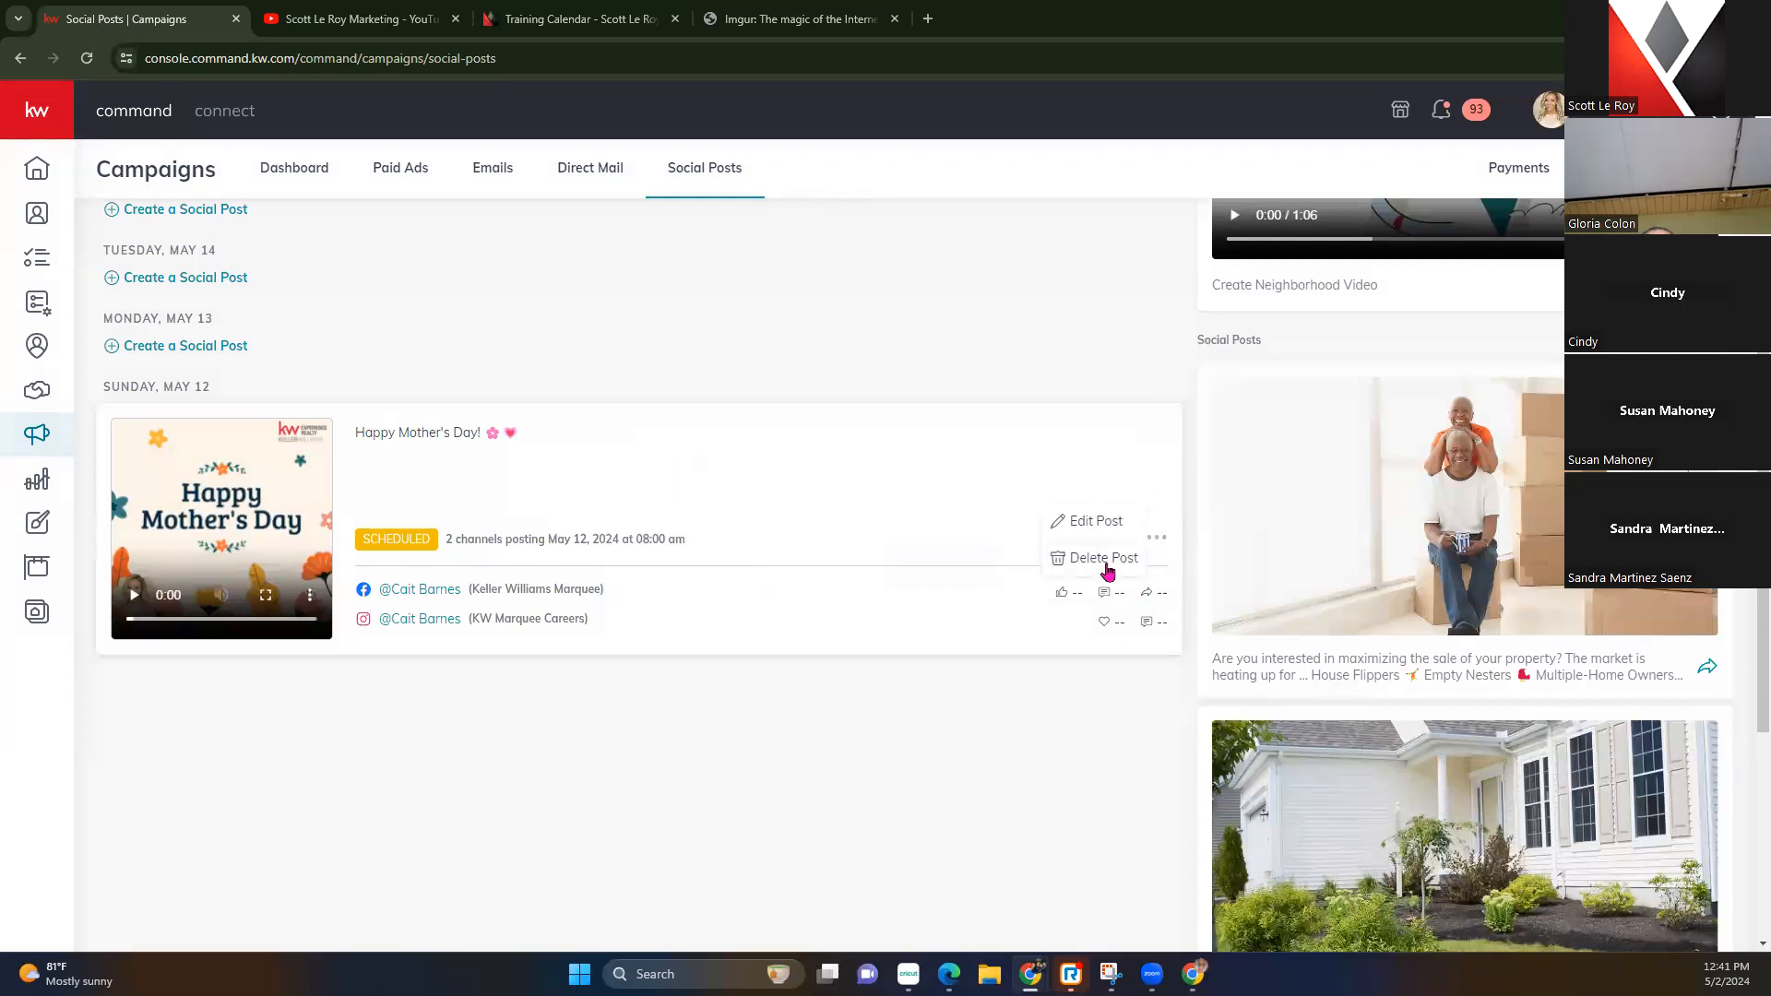
pyautogui.click(1103, 558)
# Confirm deleting the post, then start a new post from the house-selling suggestion
pyautogui.click(941, 577)
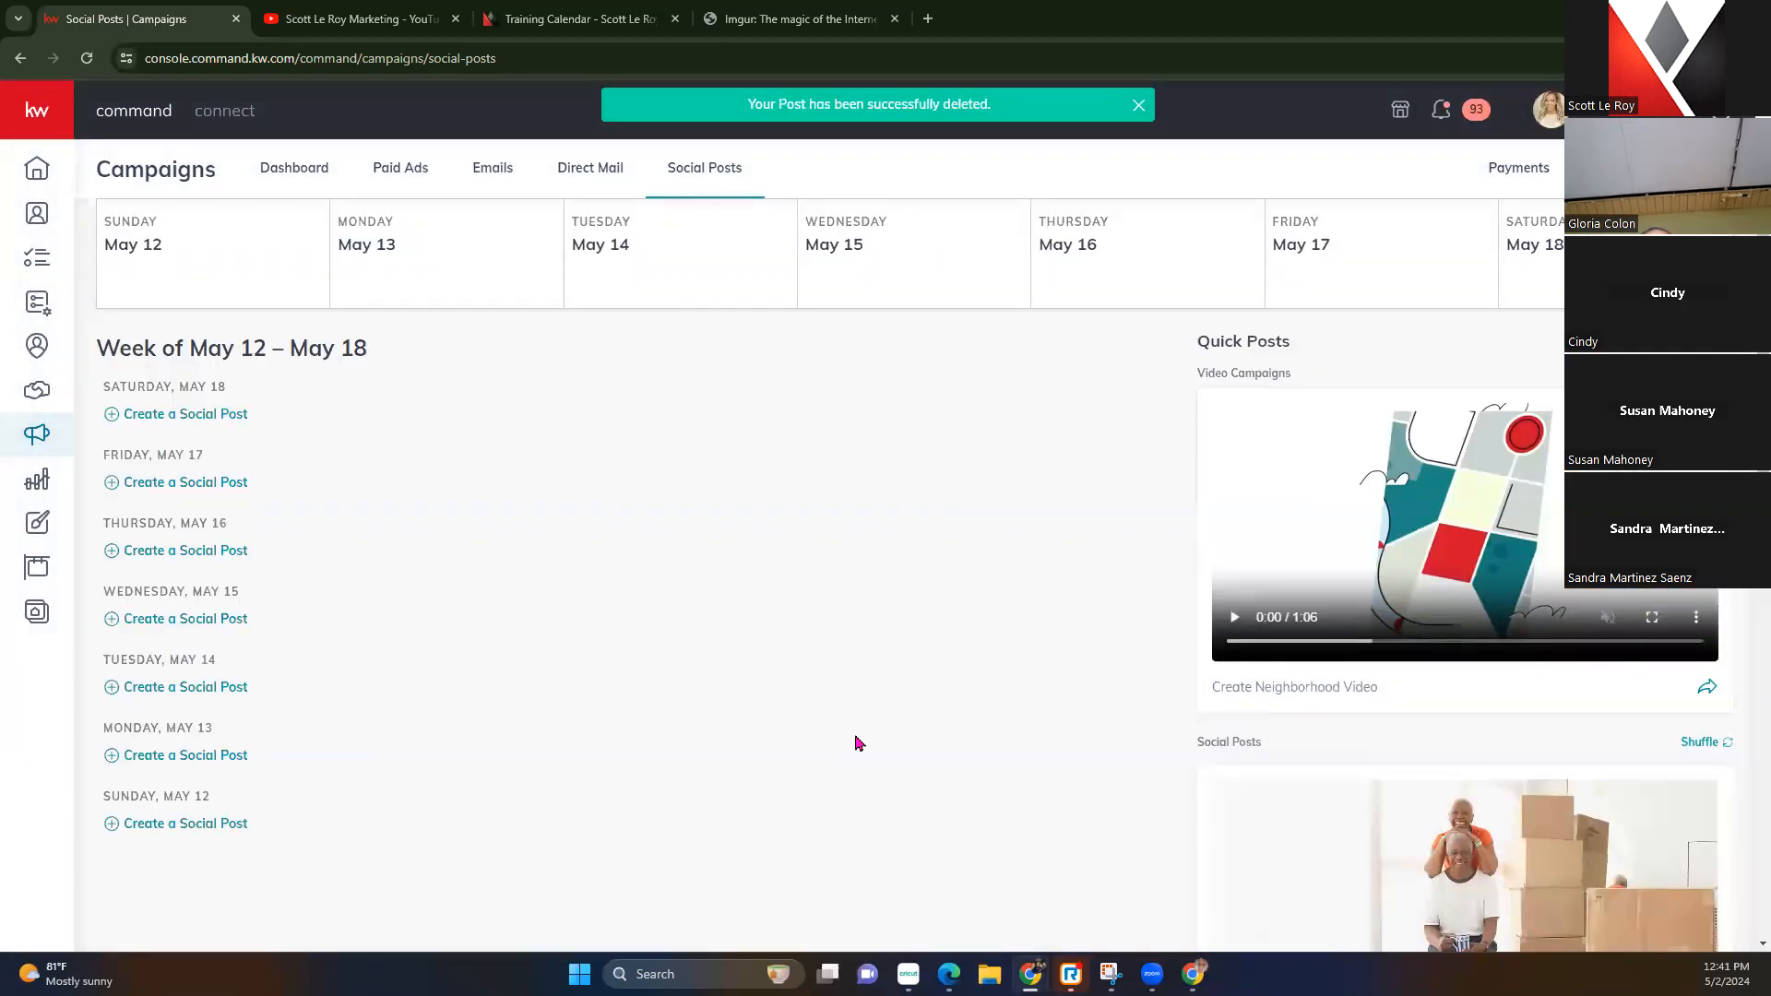
pyautogui.scroll(-1, 858, 742)
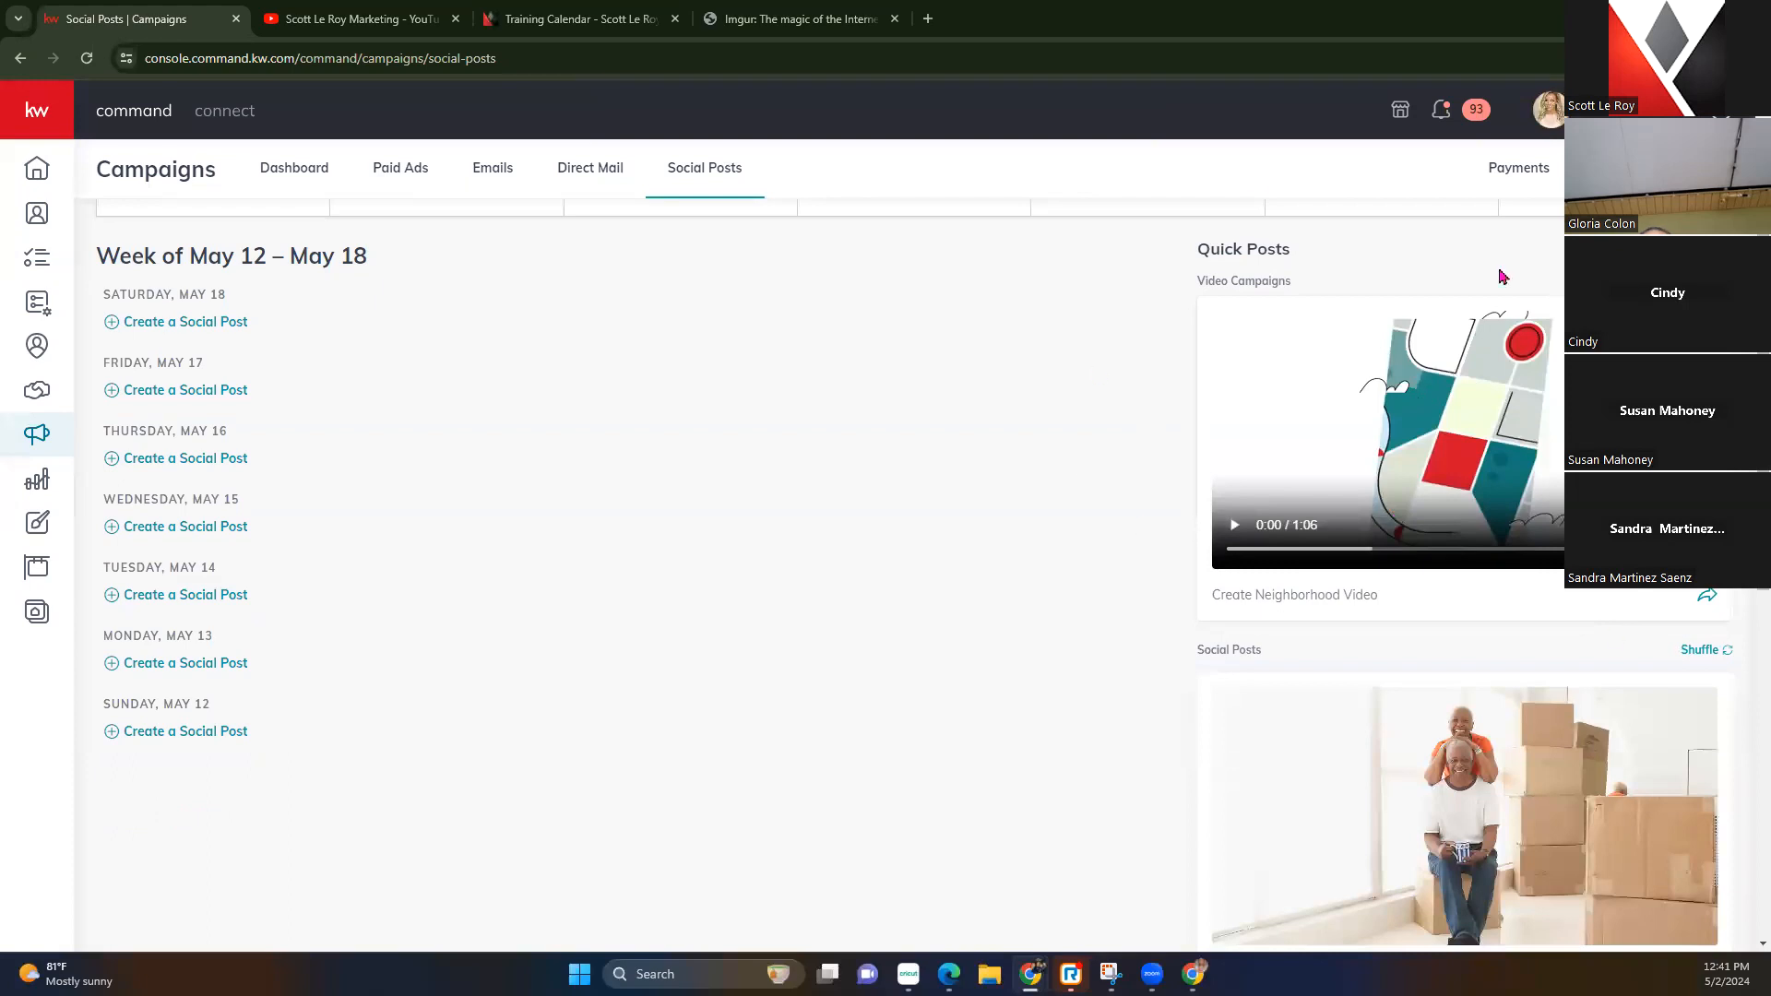
pyautogui.scroll(-2, 1646, 784)
pyautogui.scroll(-2, 1578, 660)
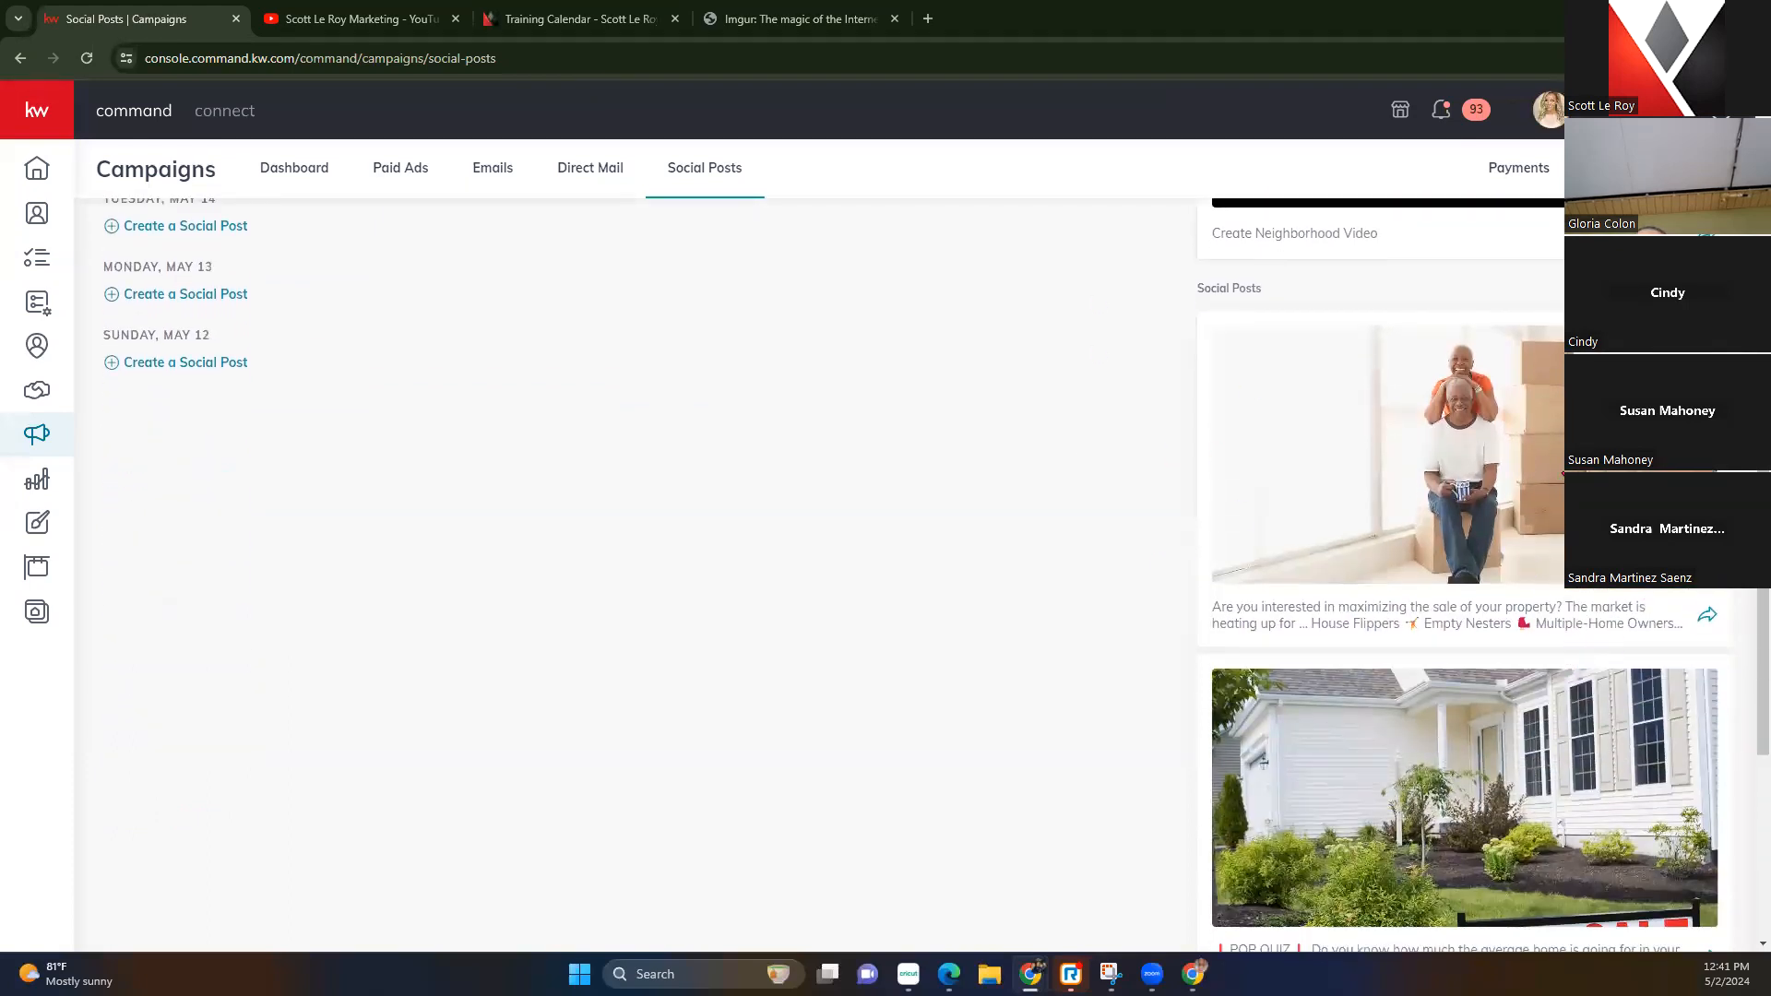
pyautogui.click(1708, 618)
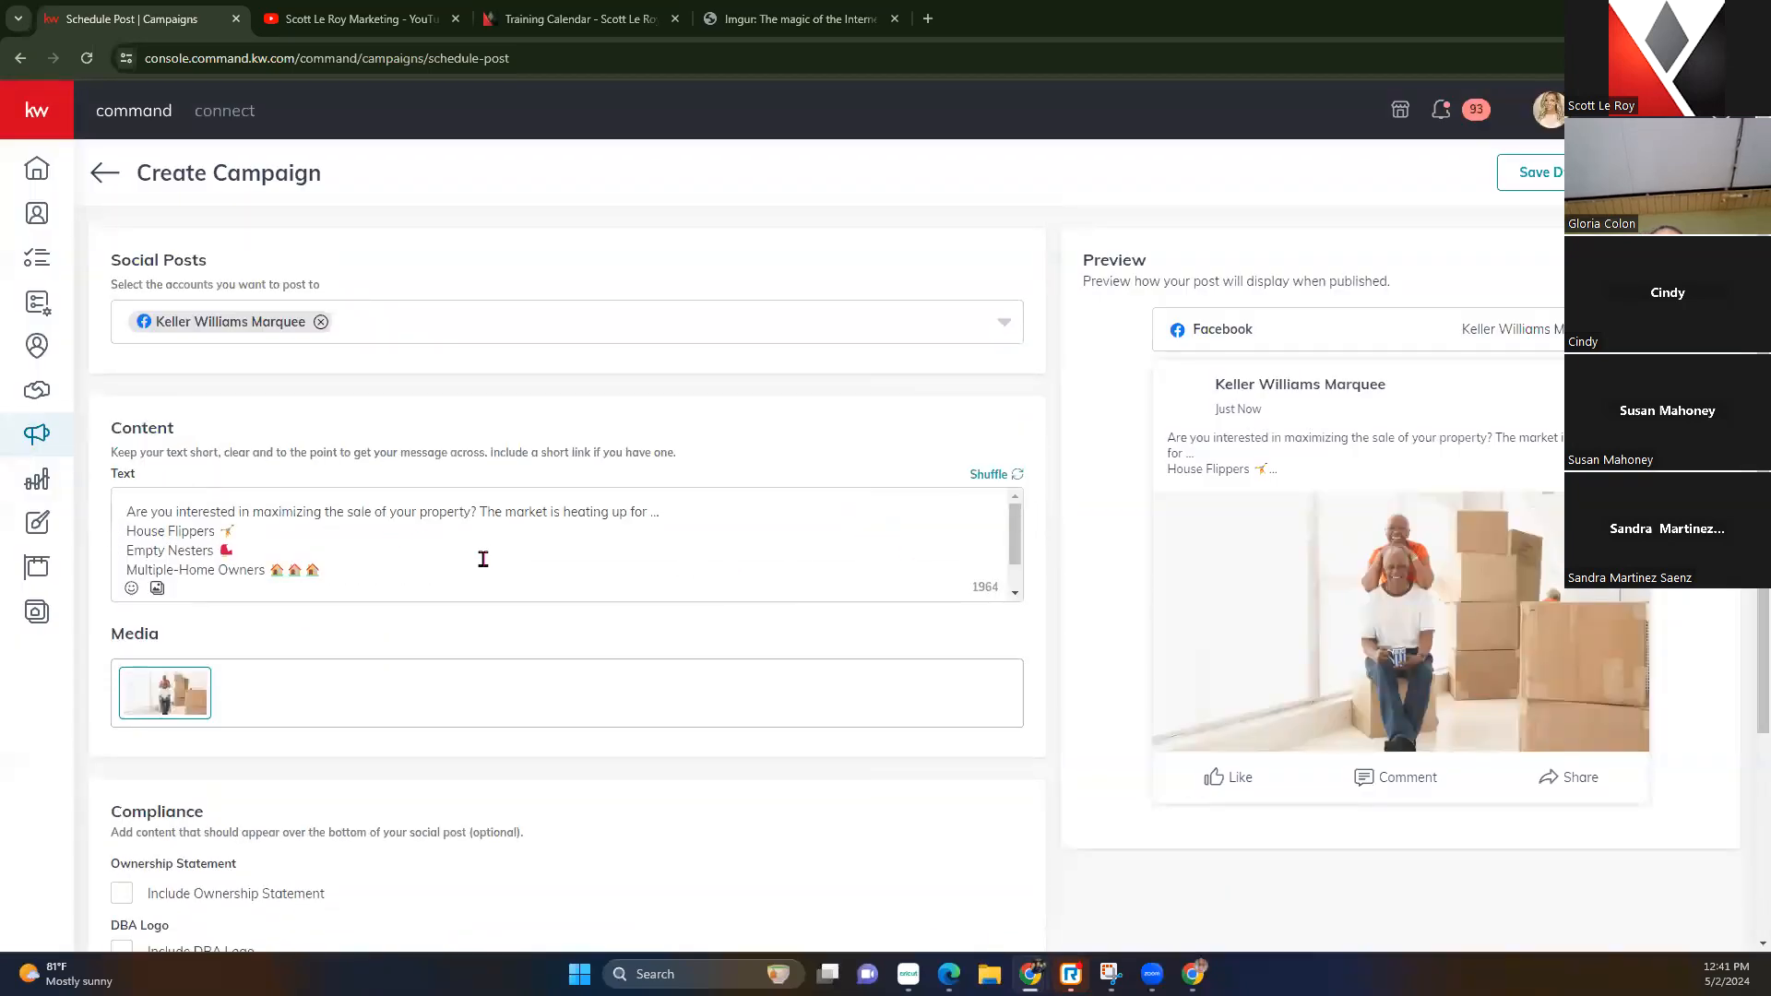
# Save the house-selling post as a draft and confirm the save
pyautogui.scroll(-1, 483, 559)
pyautogui.scroll(-3, 627, 740)
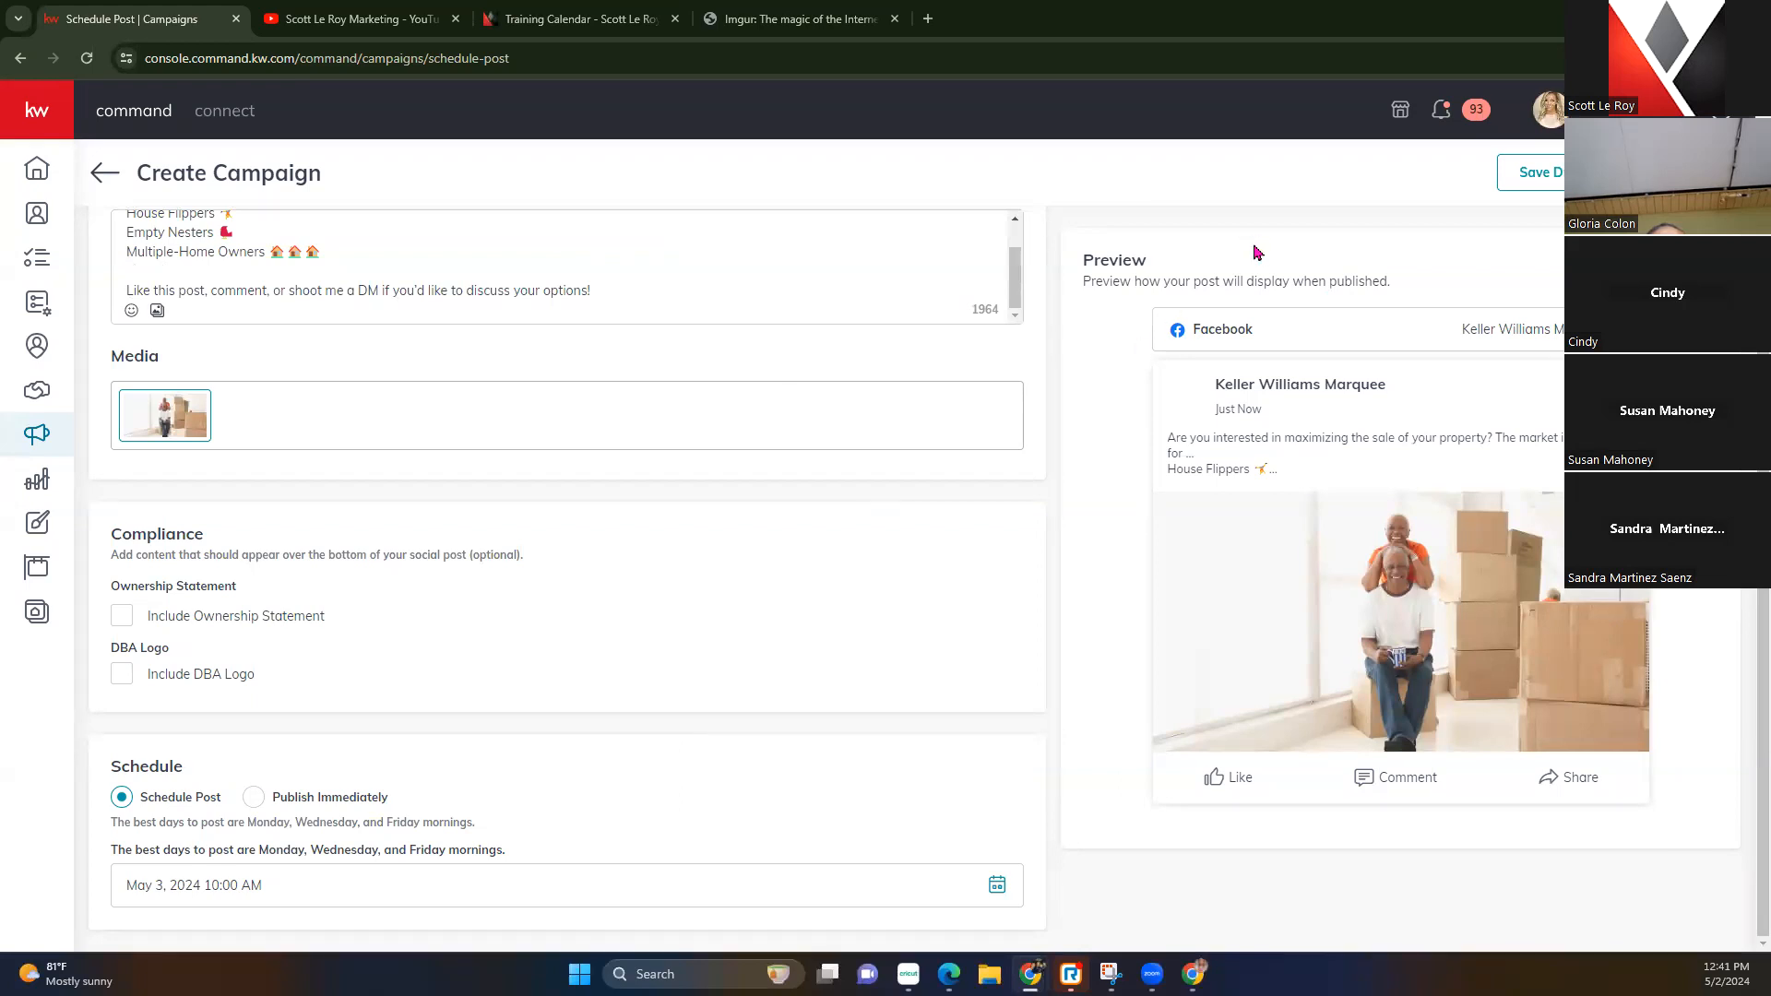
pyautogui.click(1544, 174)
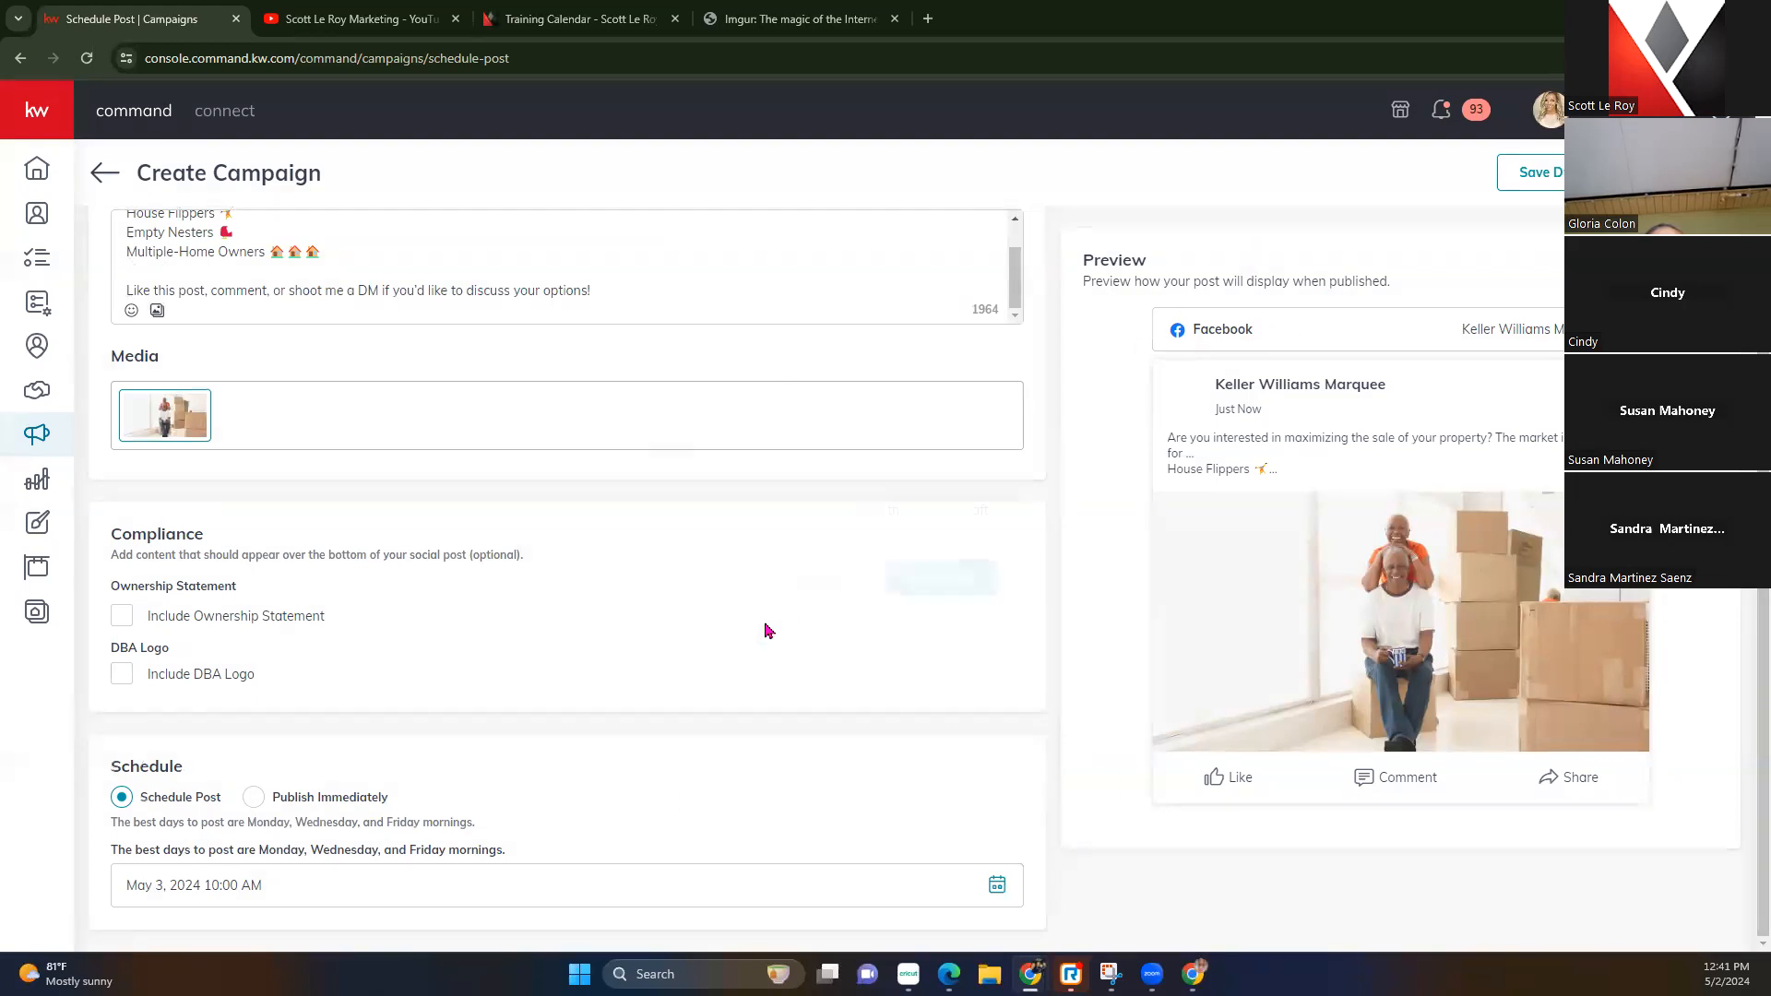
pyautogui.click(926, 578)
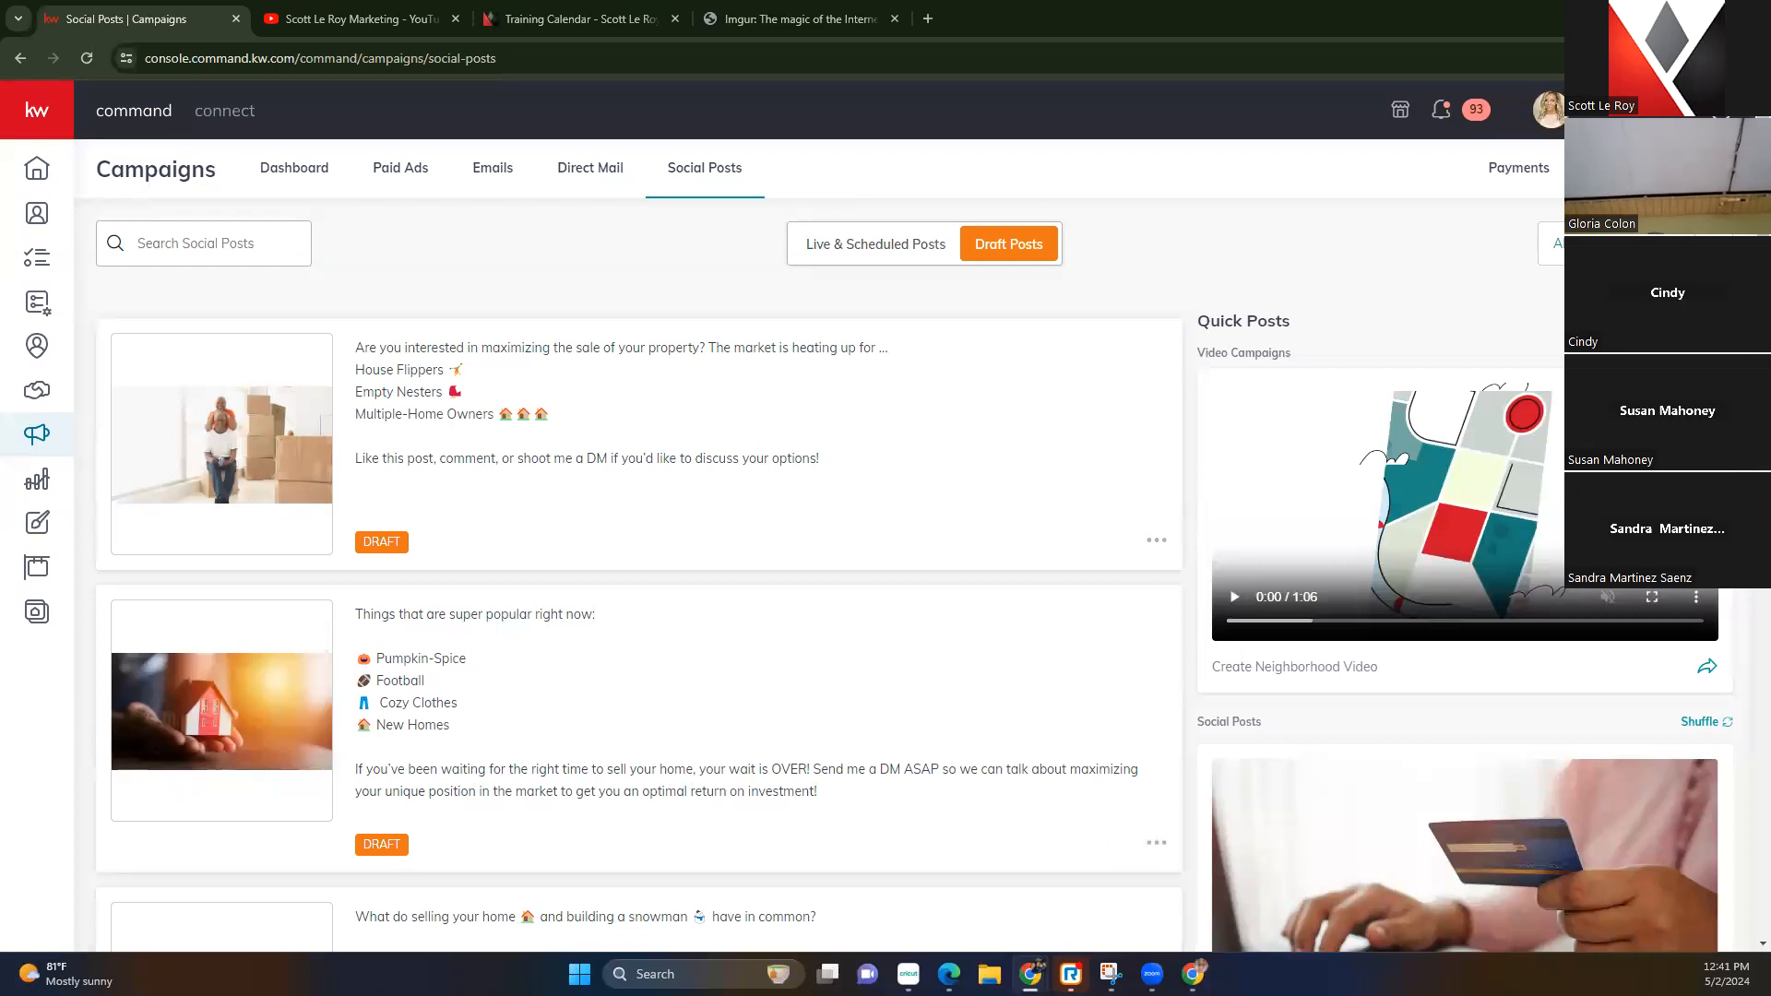
pyautogui.click(360, 18)
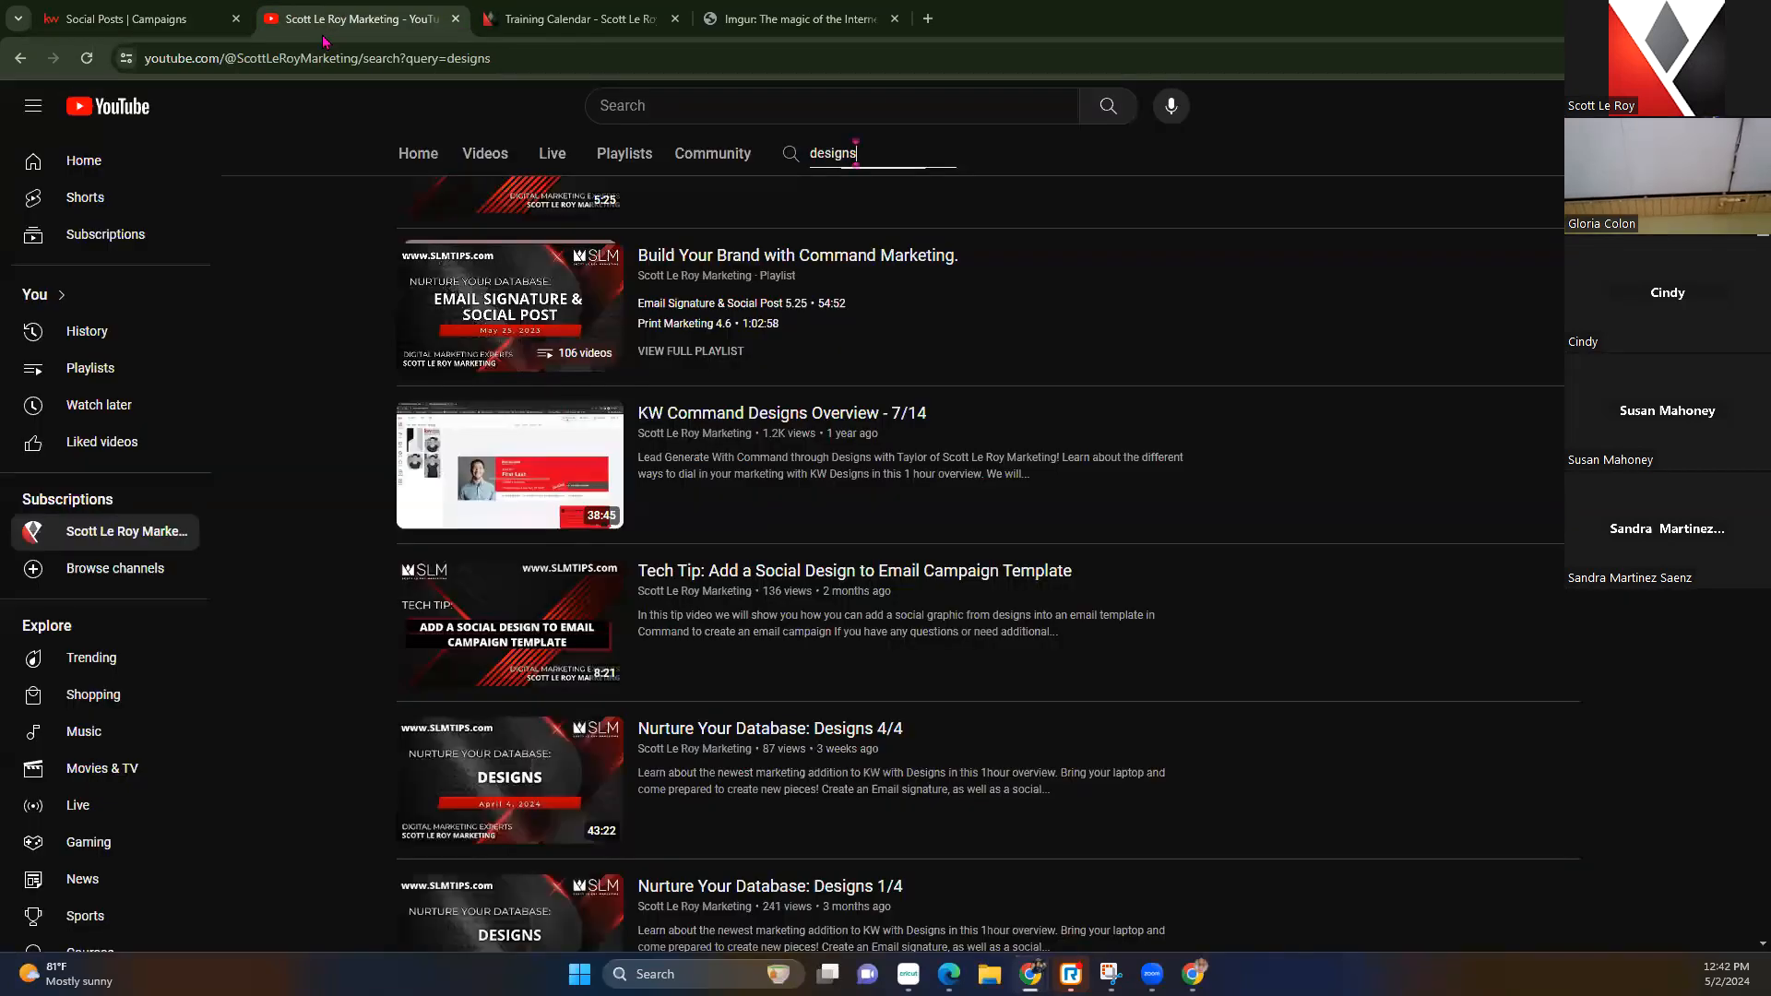
pyautogui.click(483, 154)
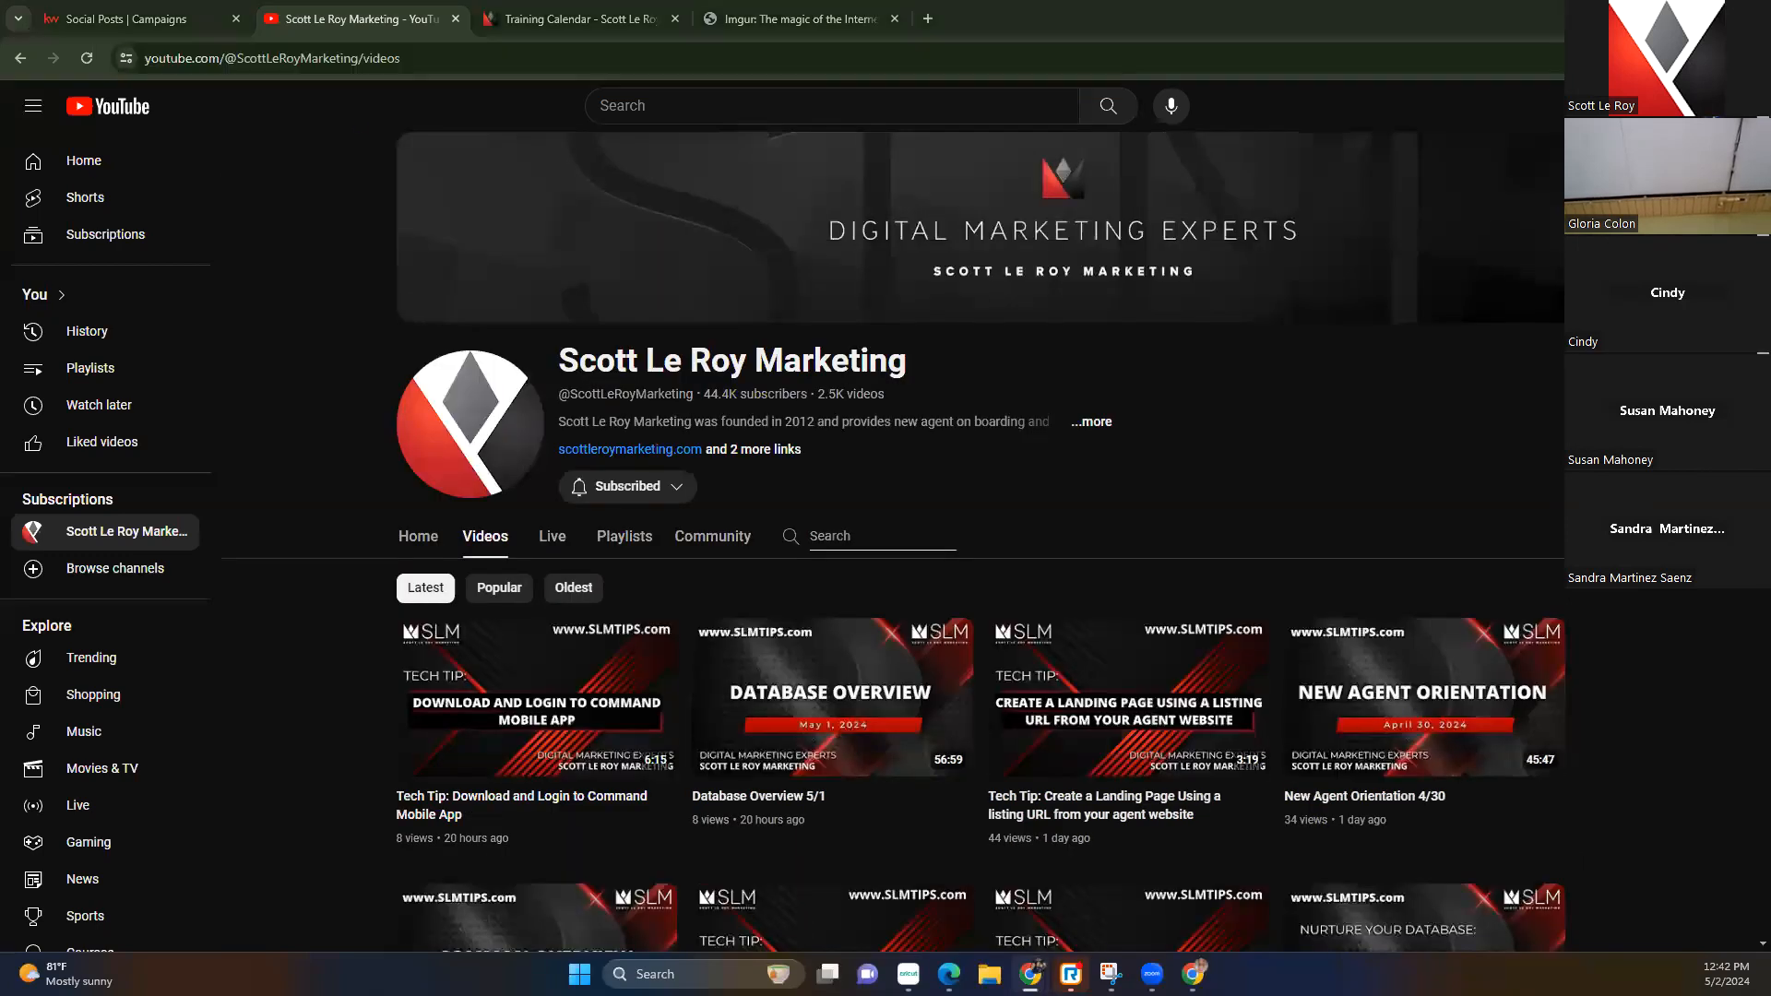
pyautogui.click(205, 20)
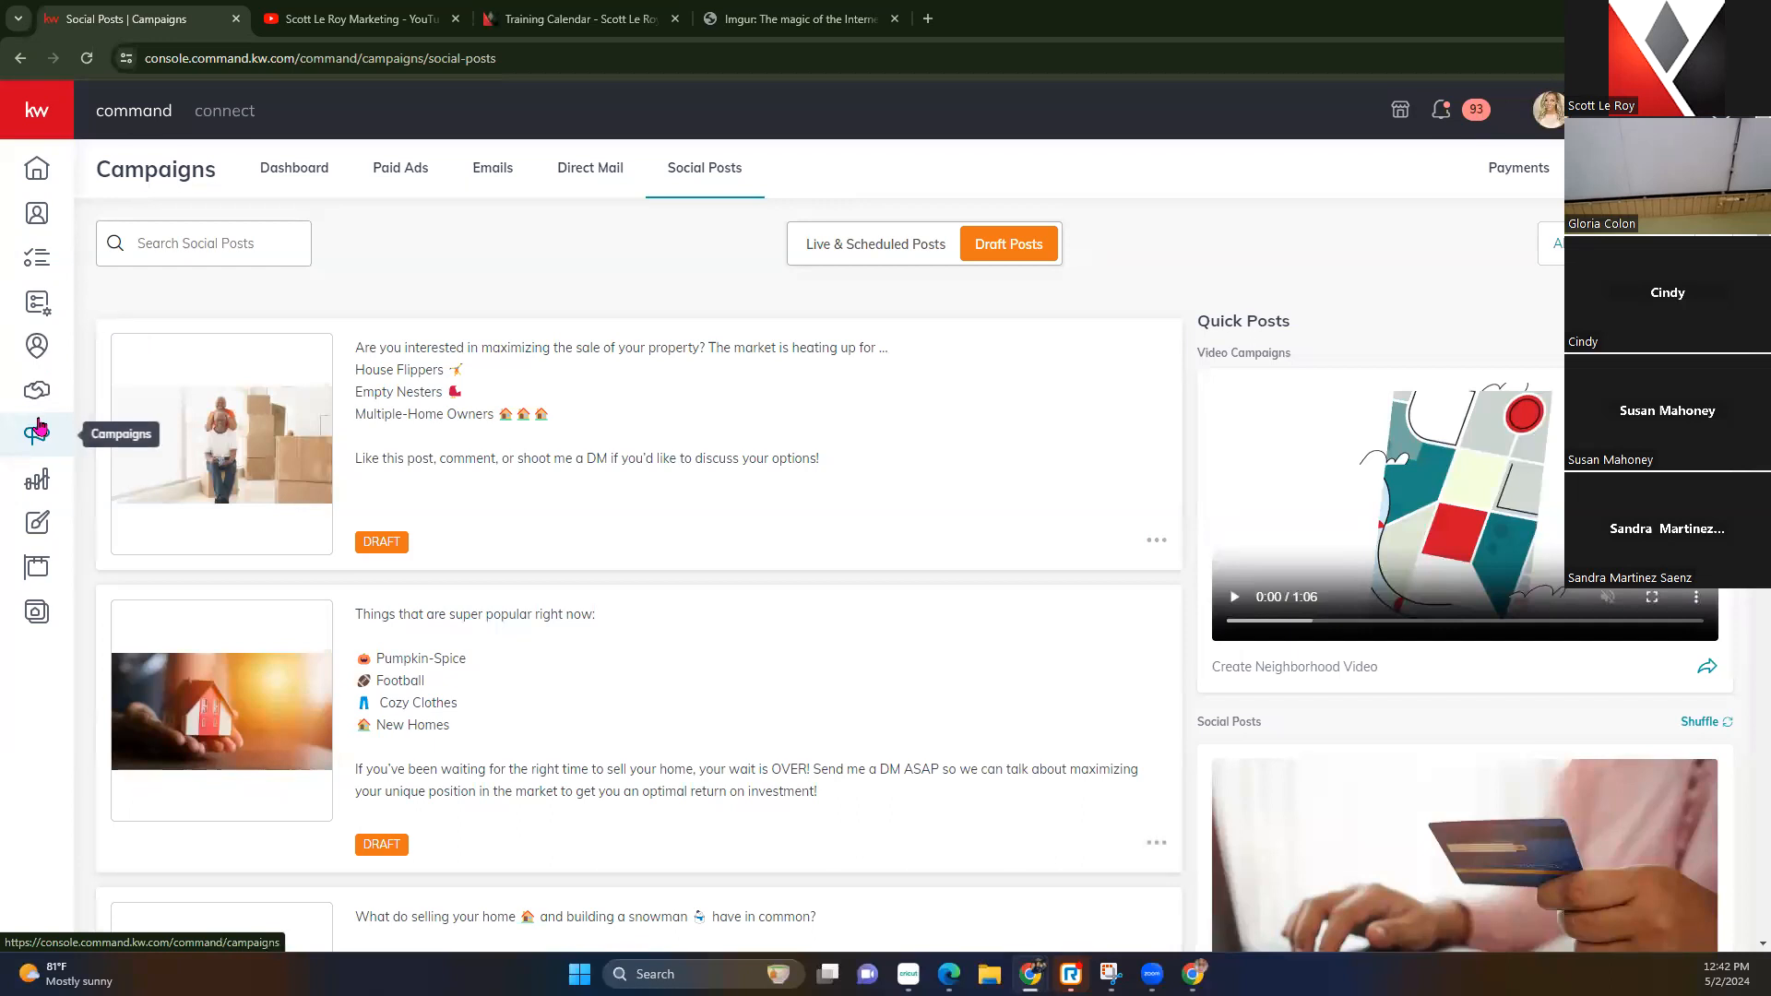
# Start a new Video design from the Designs library
pyautogui.click(37, 522)
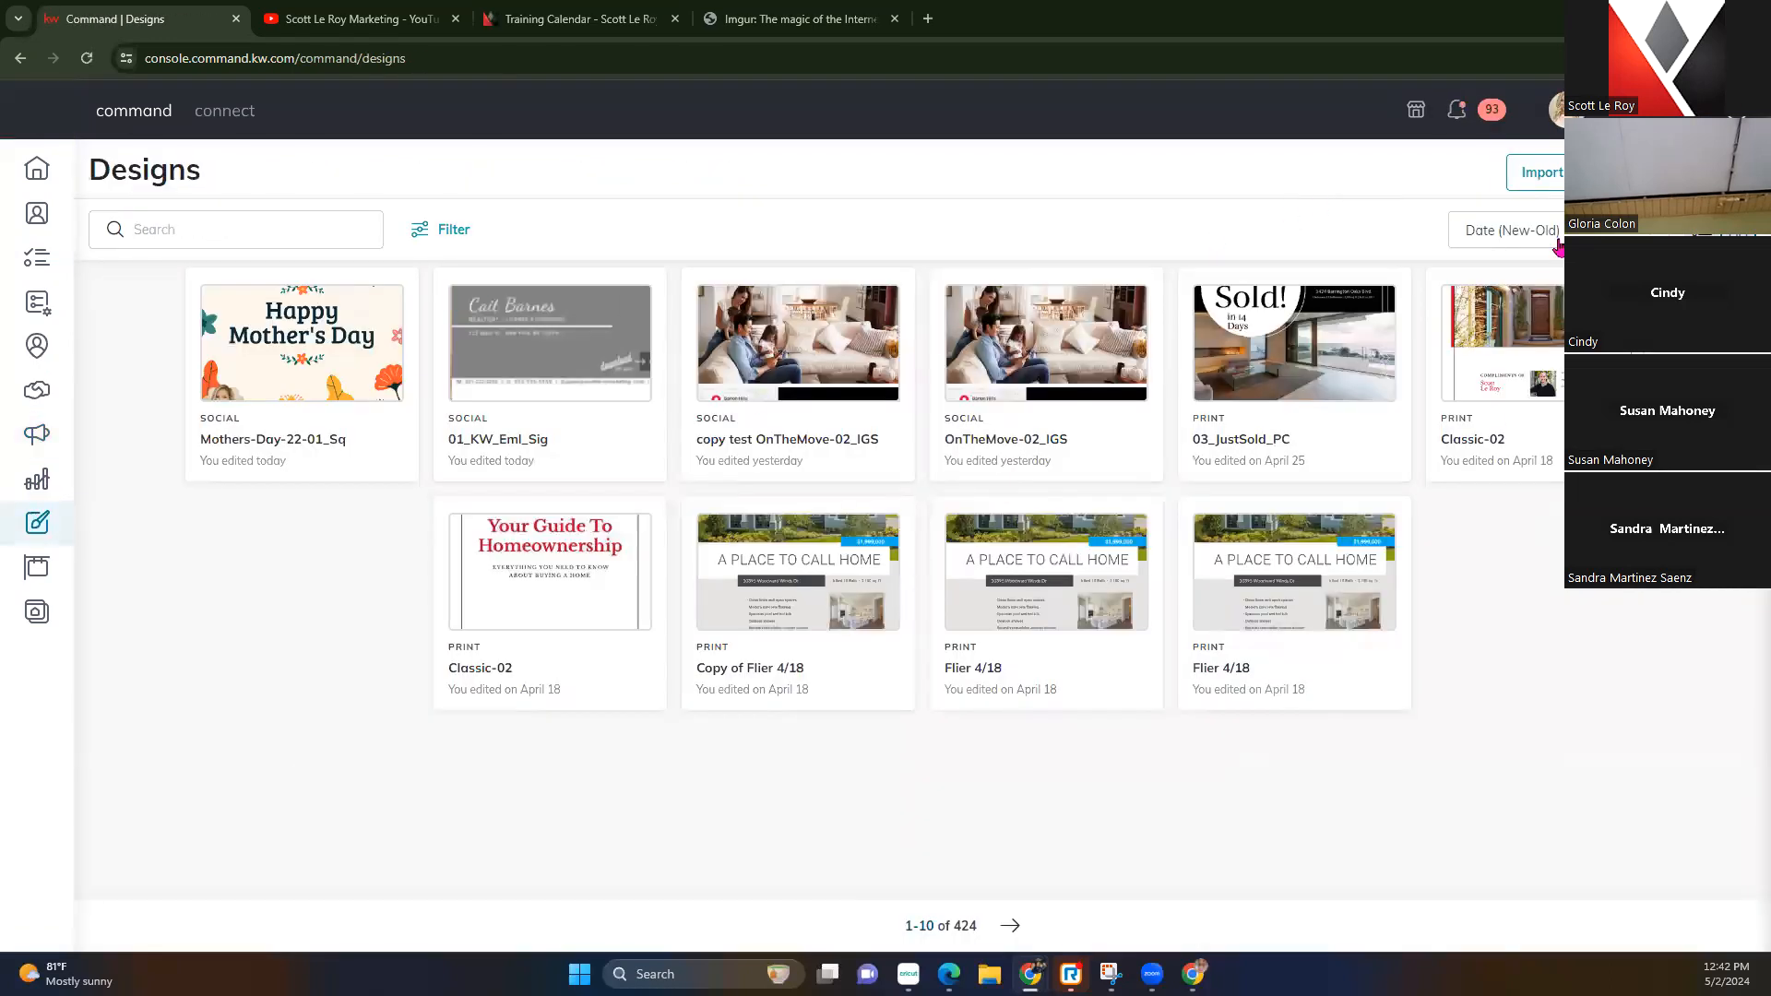
pyautogui.click(1688, 173)
pyautogui.click(1077, 474)
pyautogui.click(1079, 644)
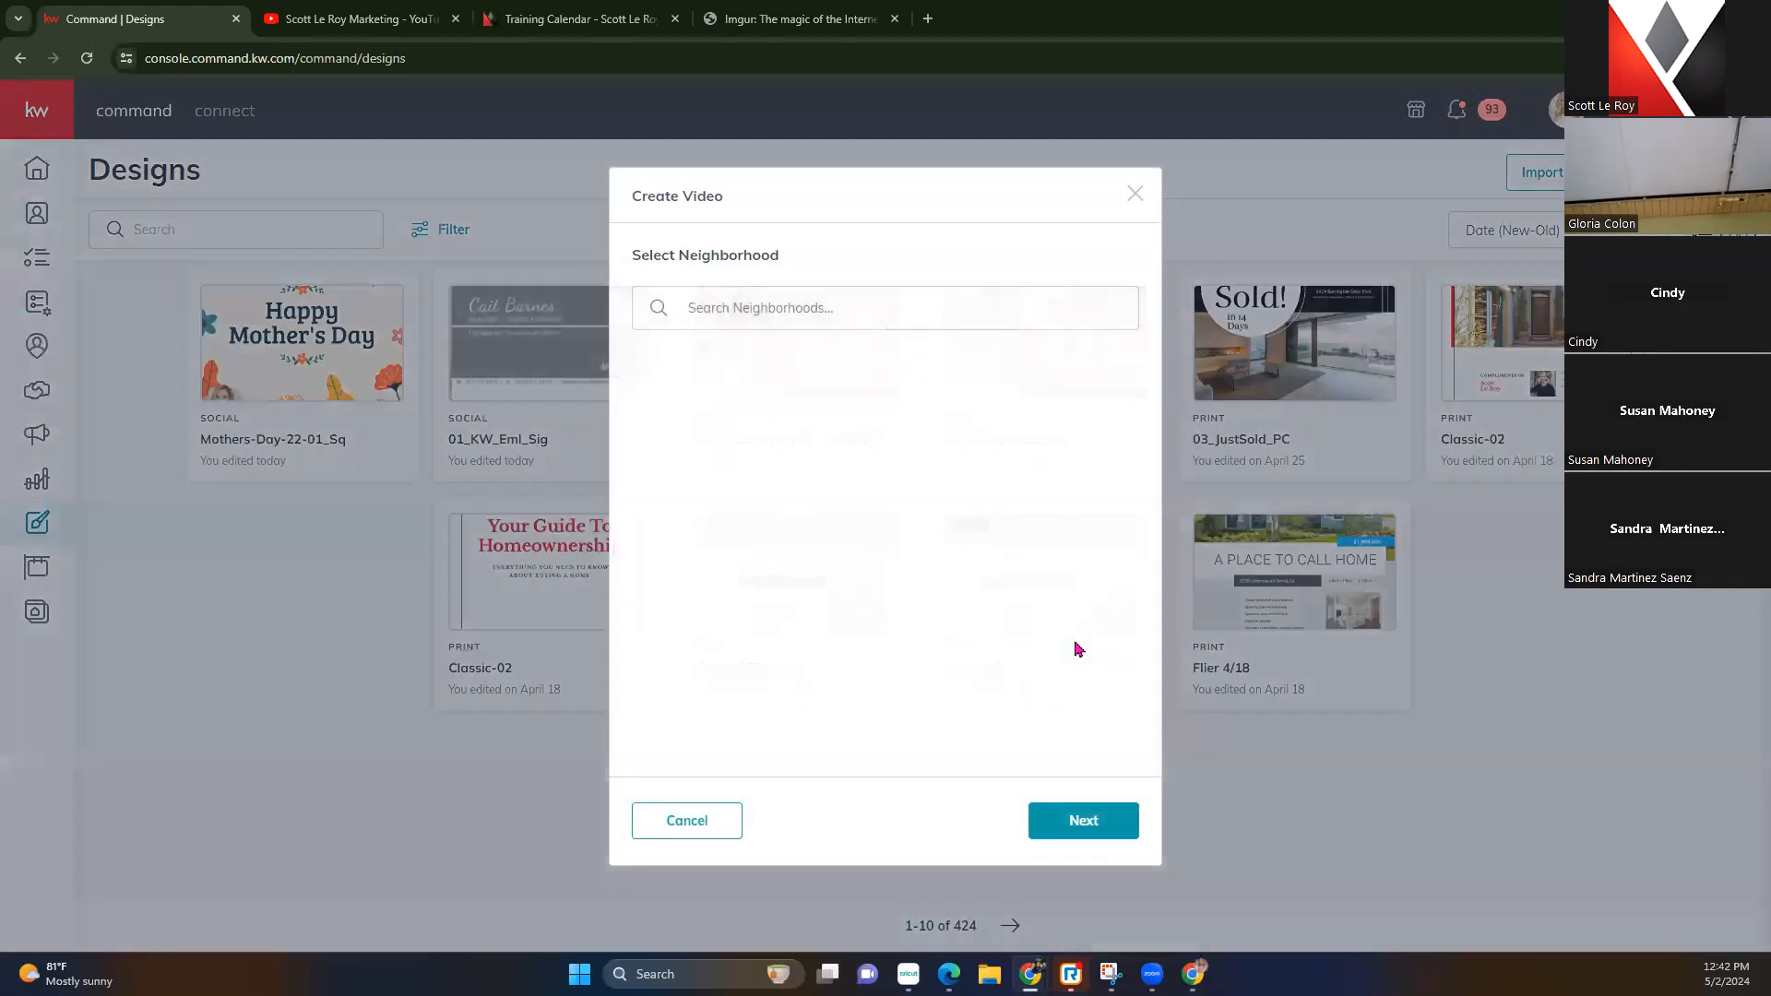
# Search 'orlando', pick Downtown Orlando, and review its prefilled price and market statistics
pyautogui.click(801, 306)
pyautogui.write('orlando')
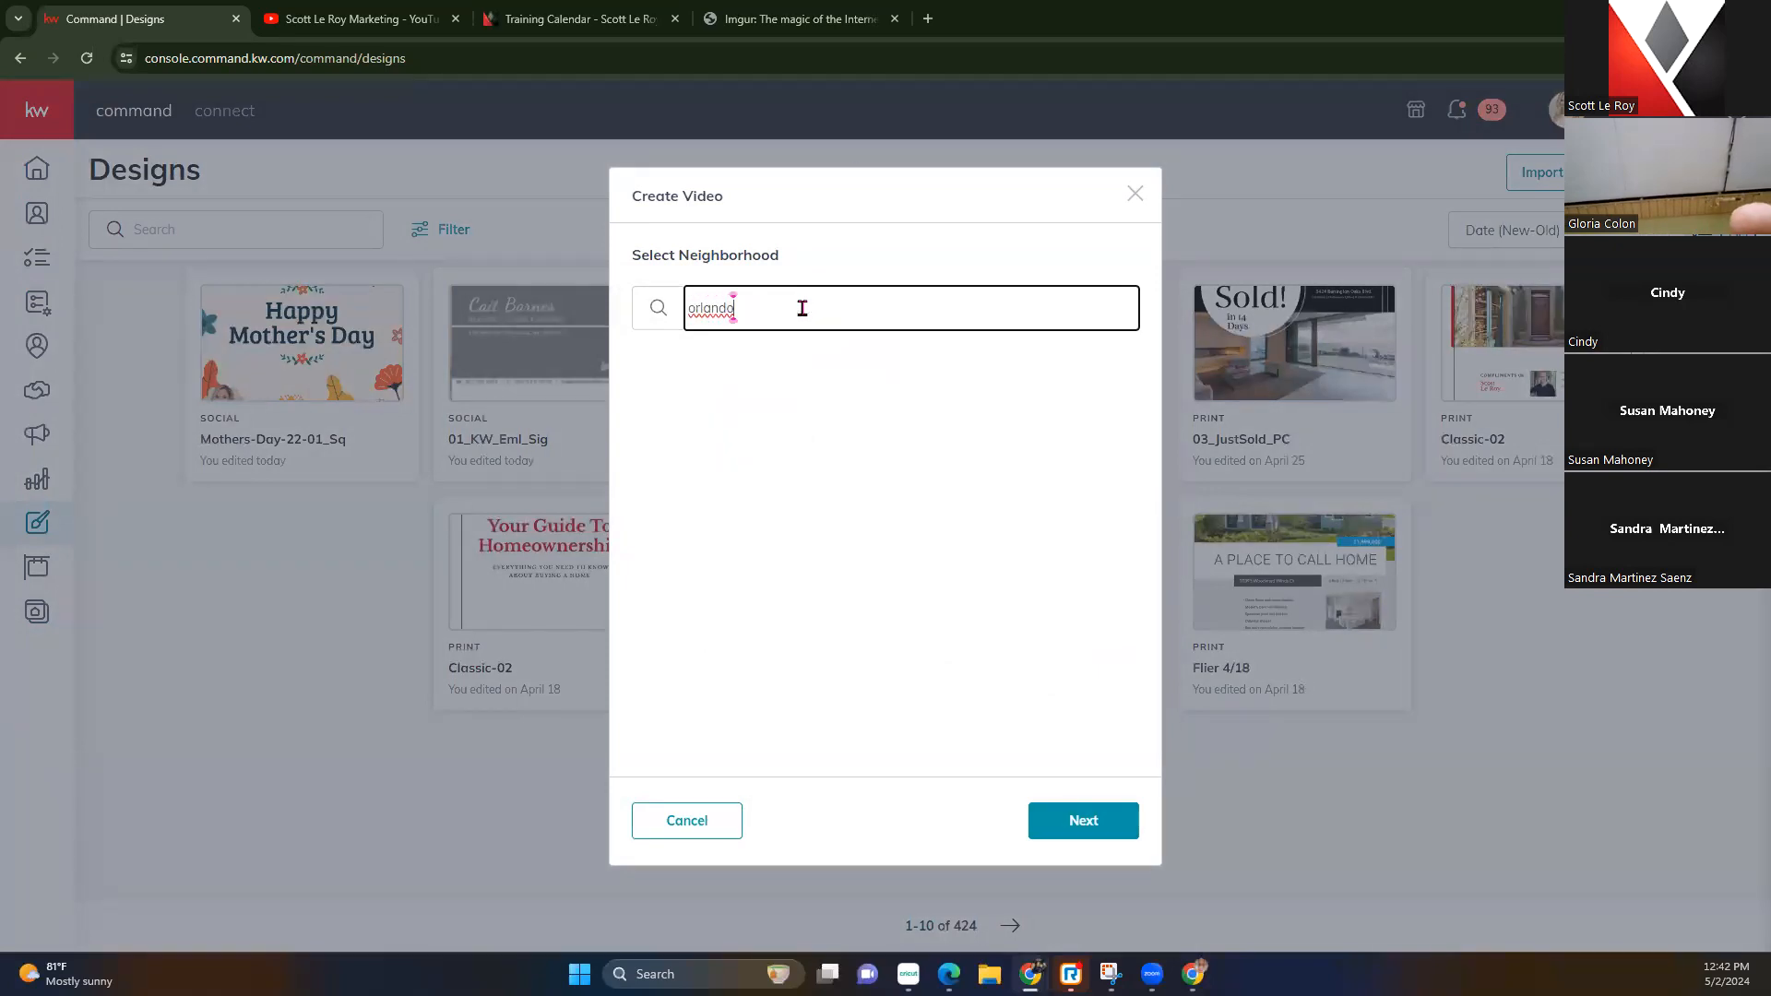
pyautogui.click(746, 456)
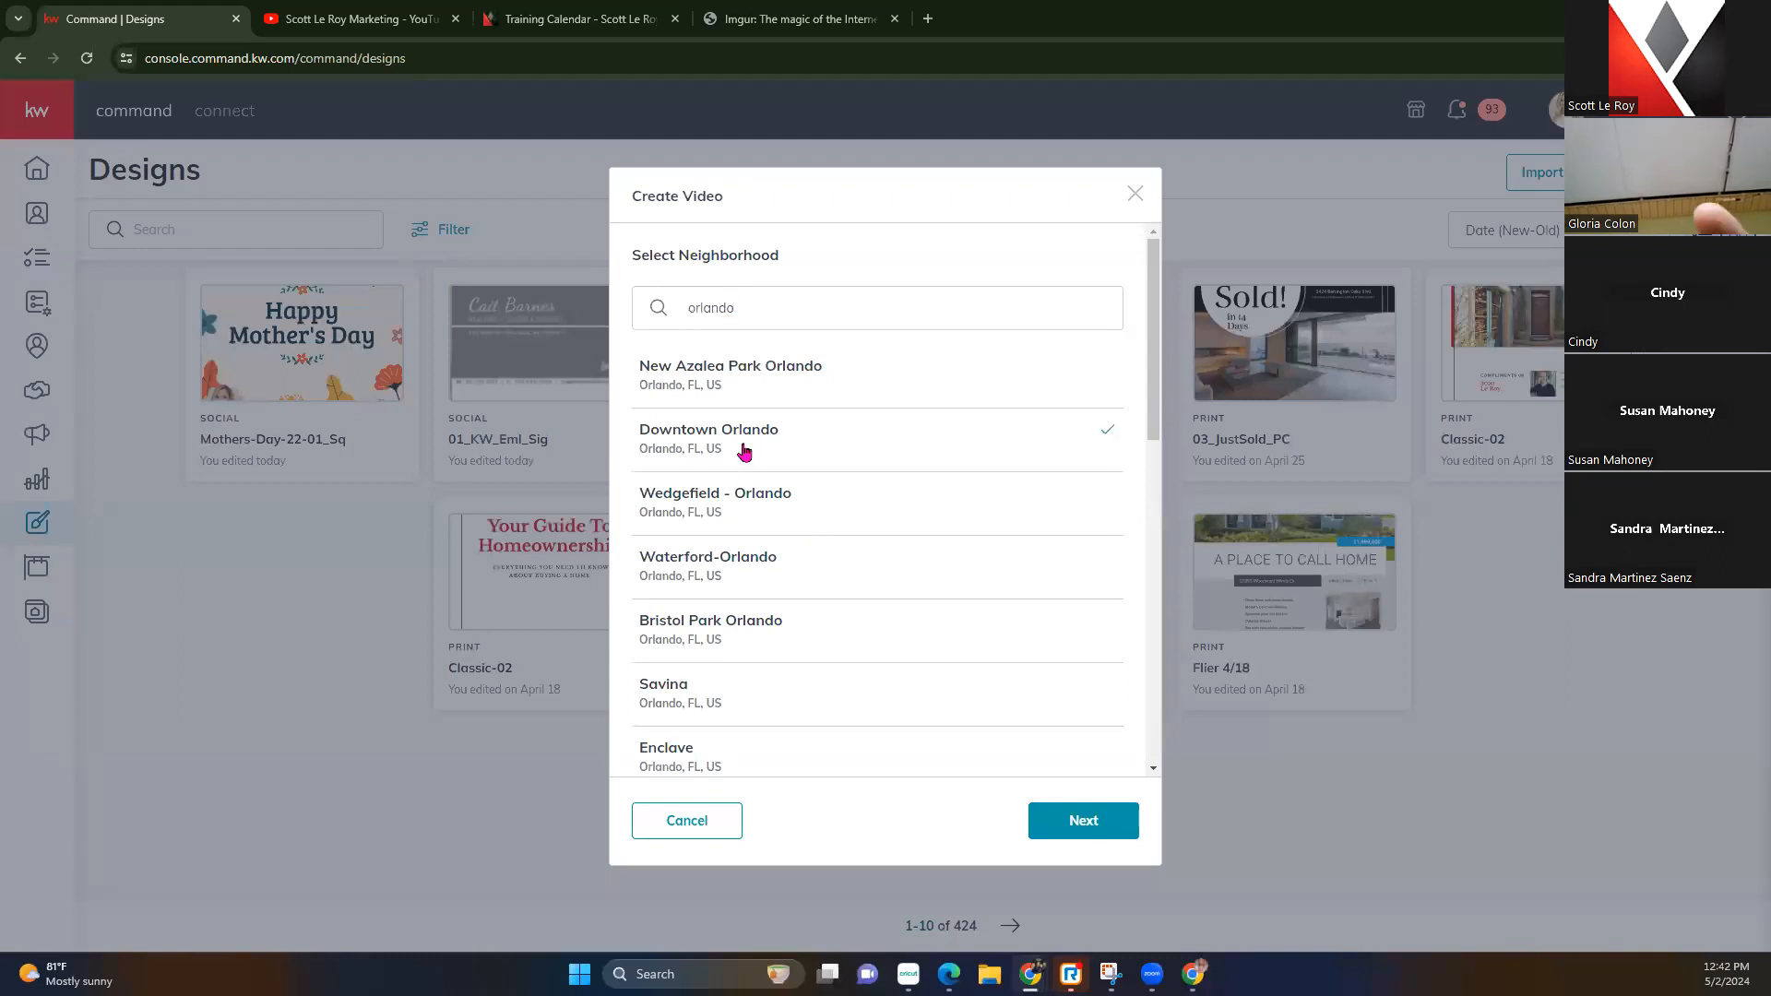
pyautogui.click(1052, 820)
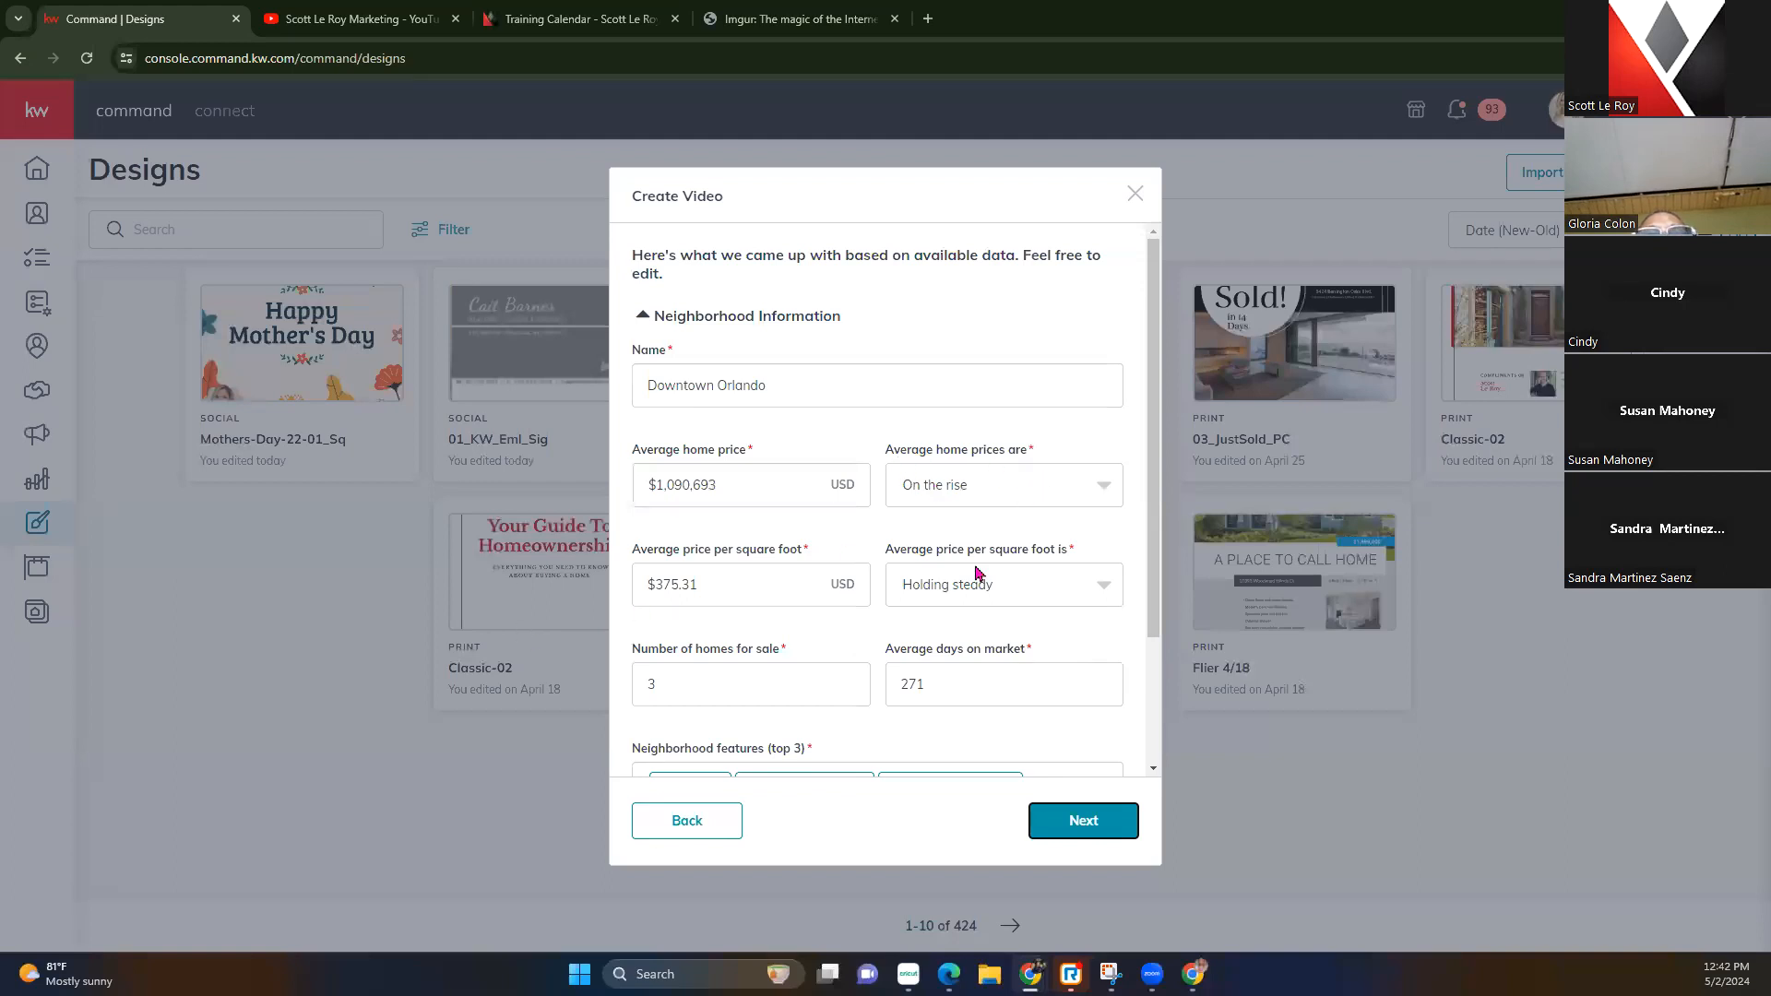
pyautogui.scroll(-2, 680, 674)
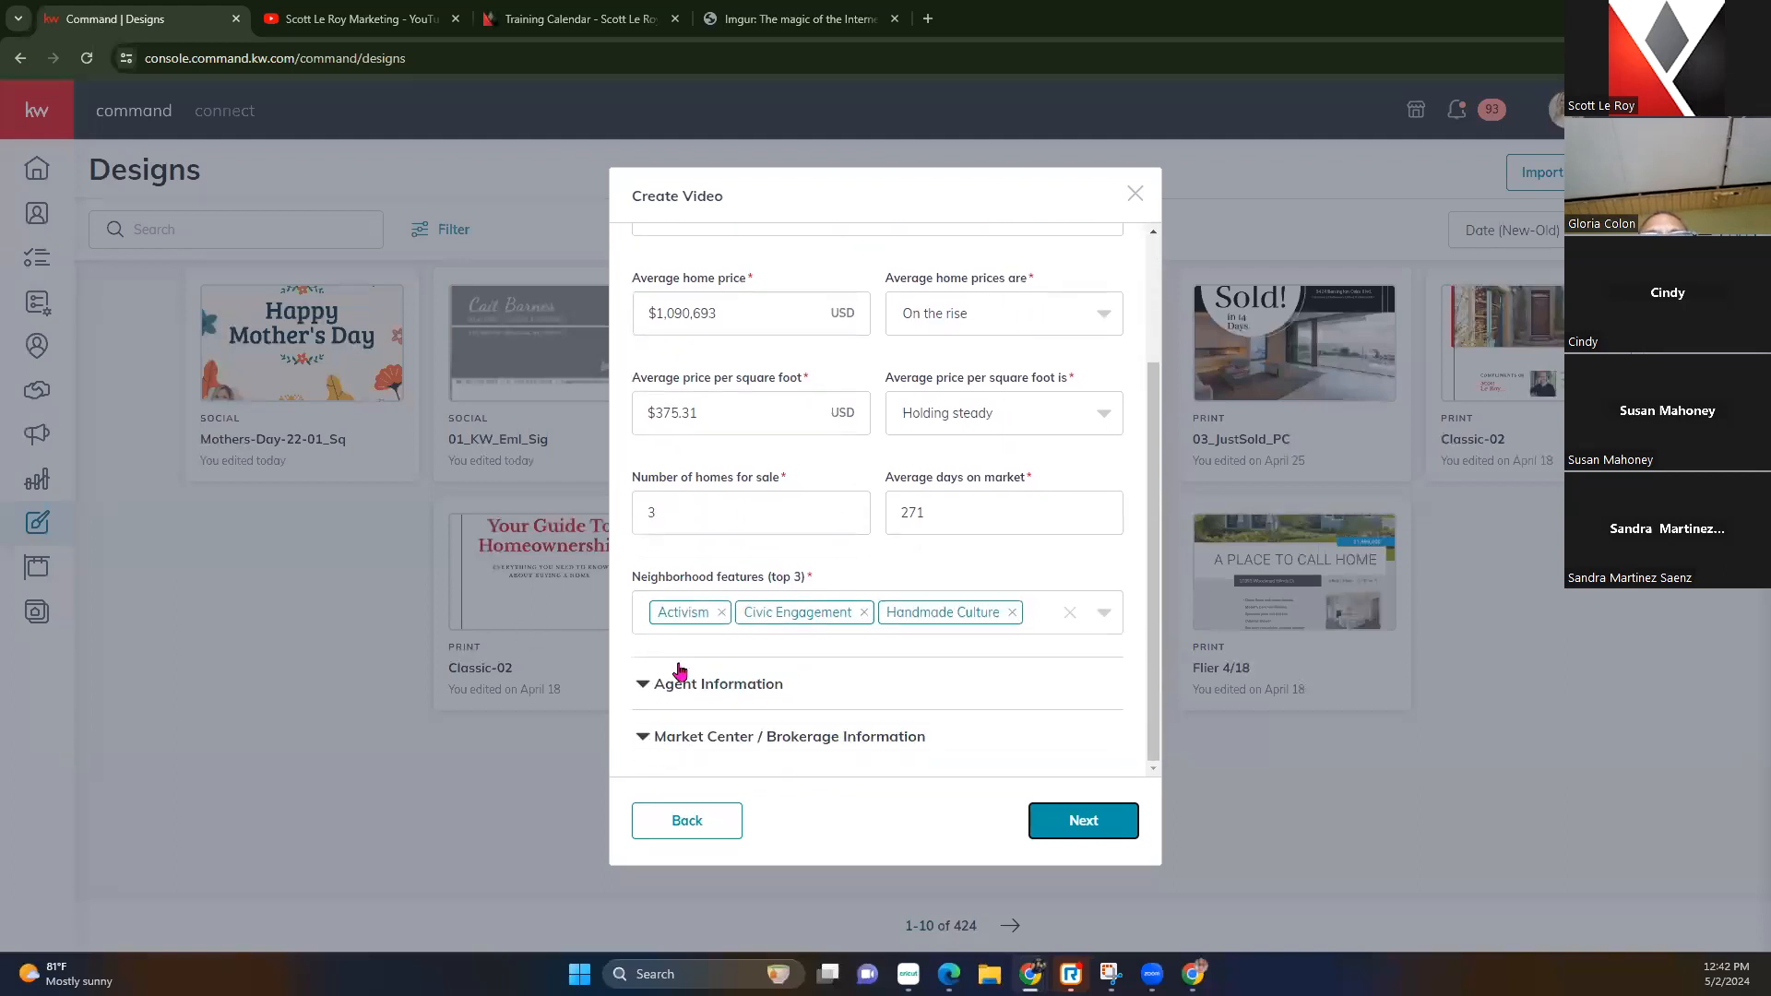
# Expand Agent Information and copy the agent's phone number from the Training Calendar tab
pyautogui.click(672, 683)
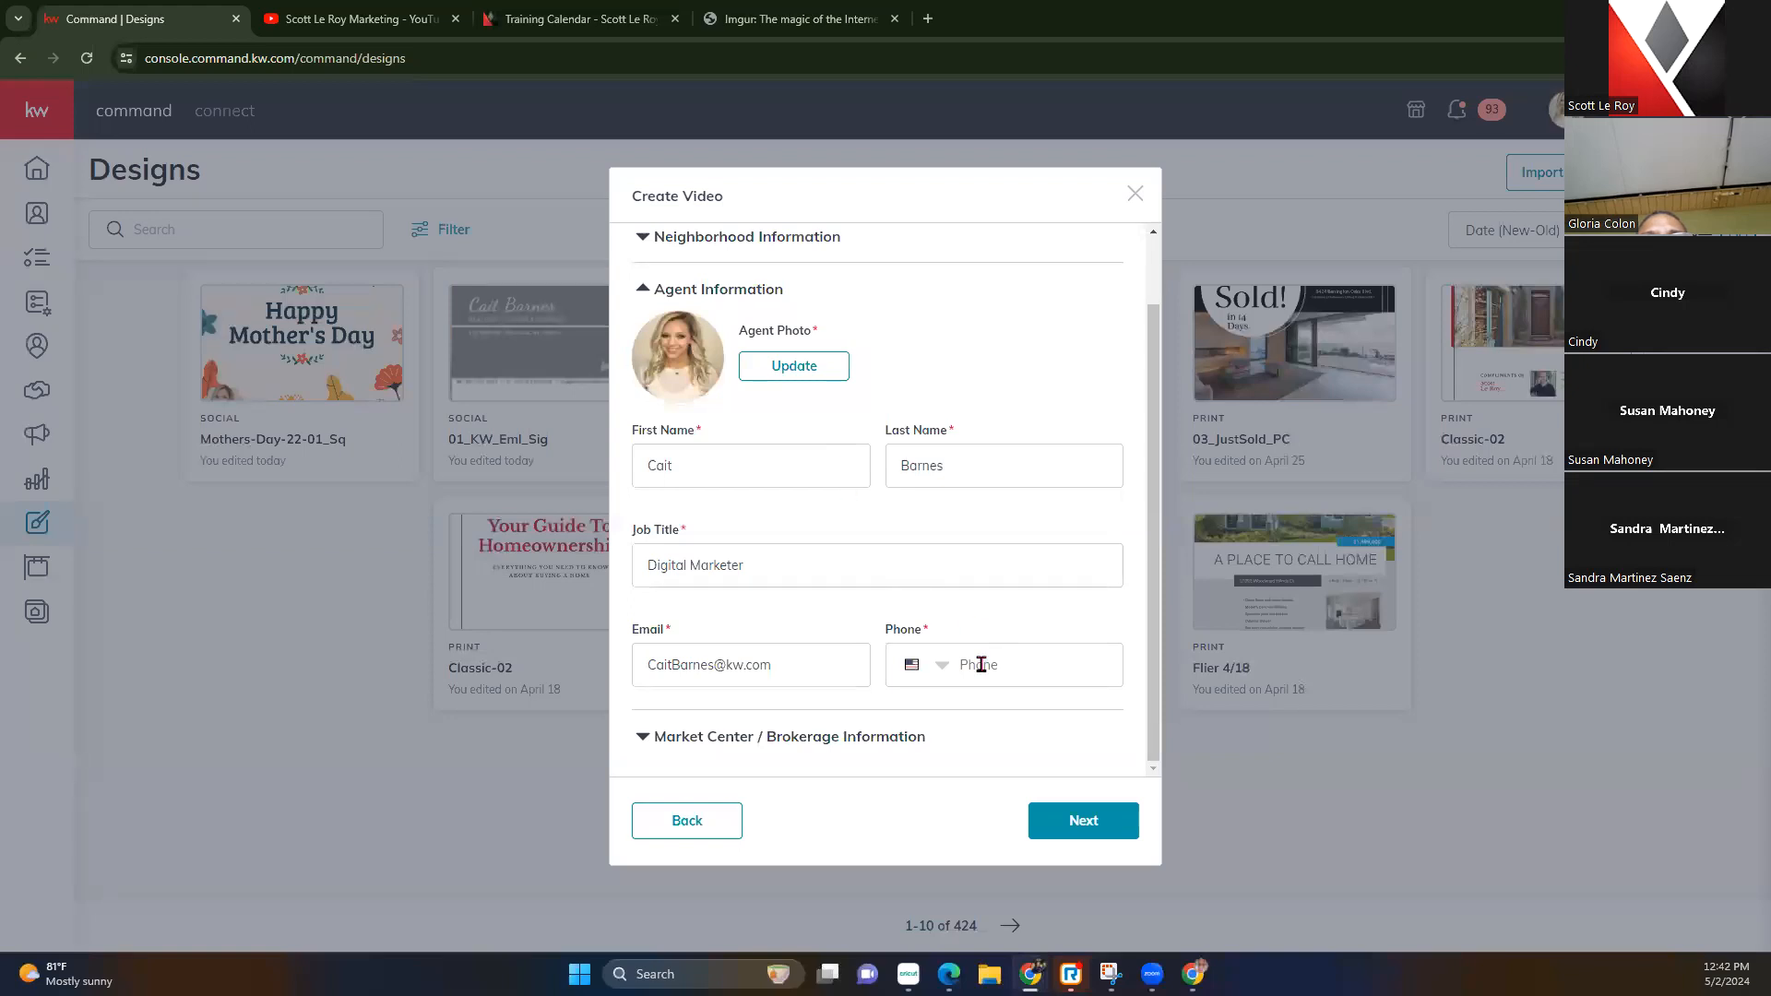
pyautogui.click(413, 21)
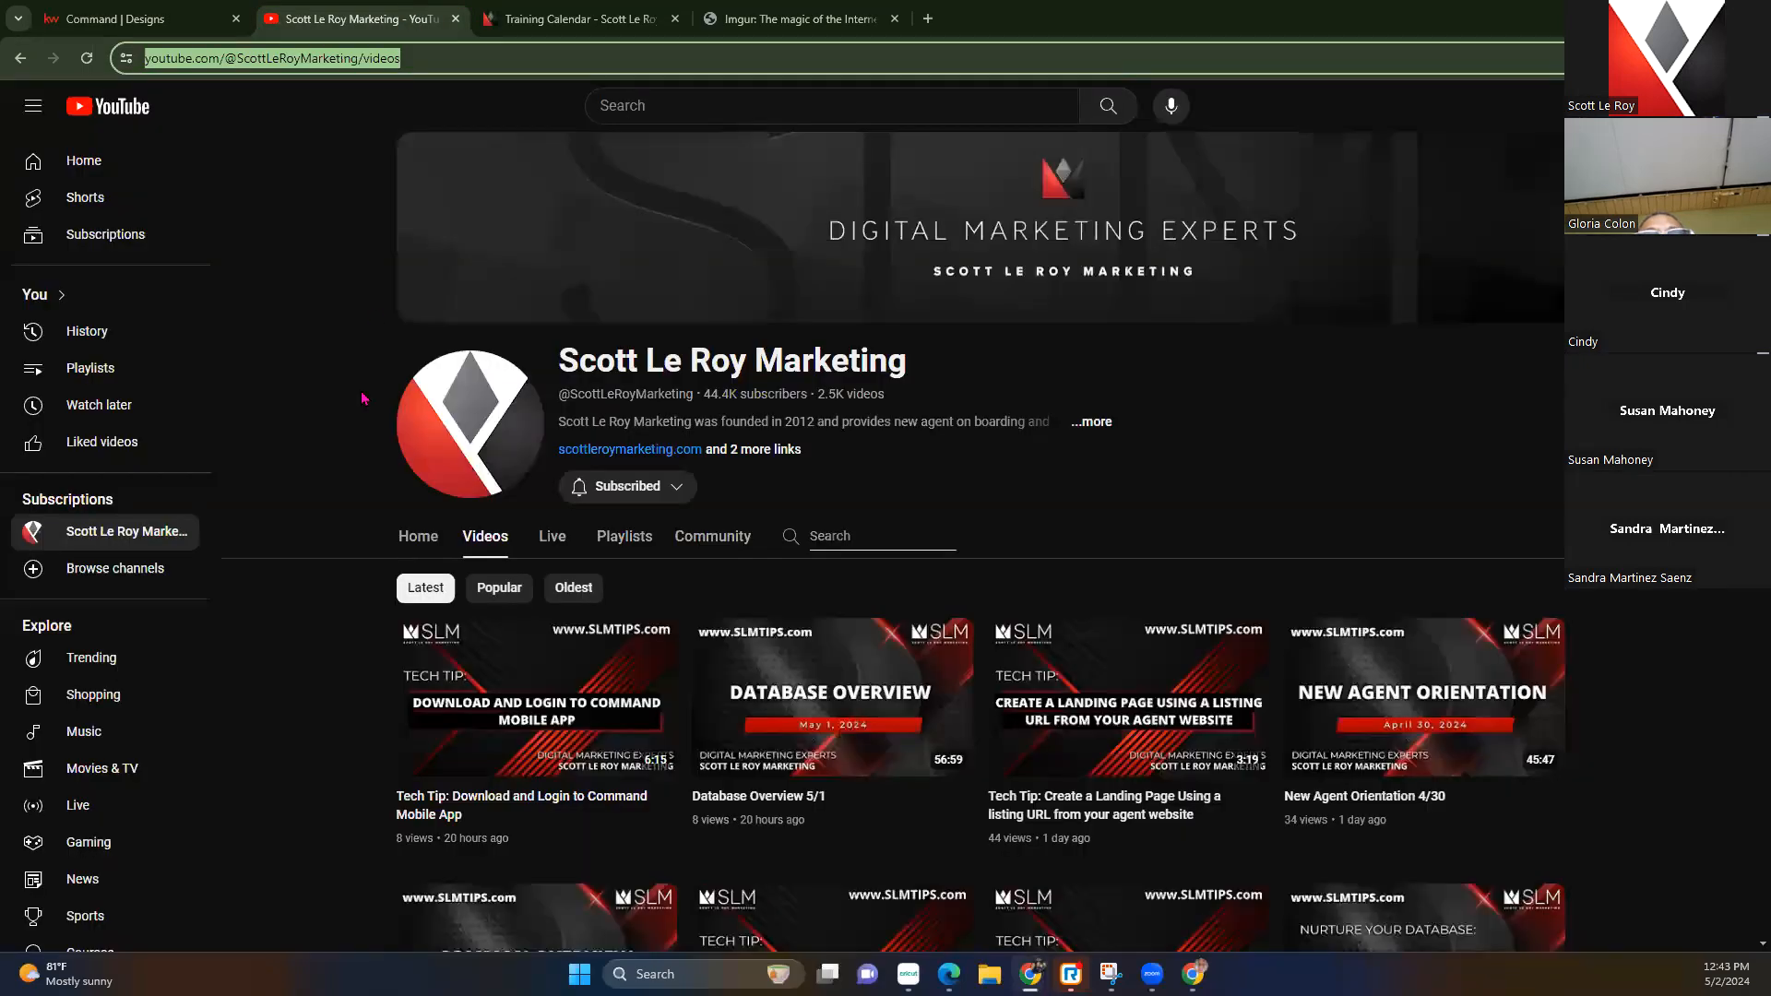
pyautogui.click(601, 16)
pyautogui.scroll(-20, 276, 585)
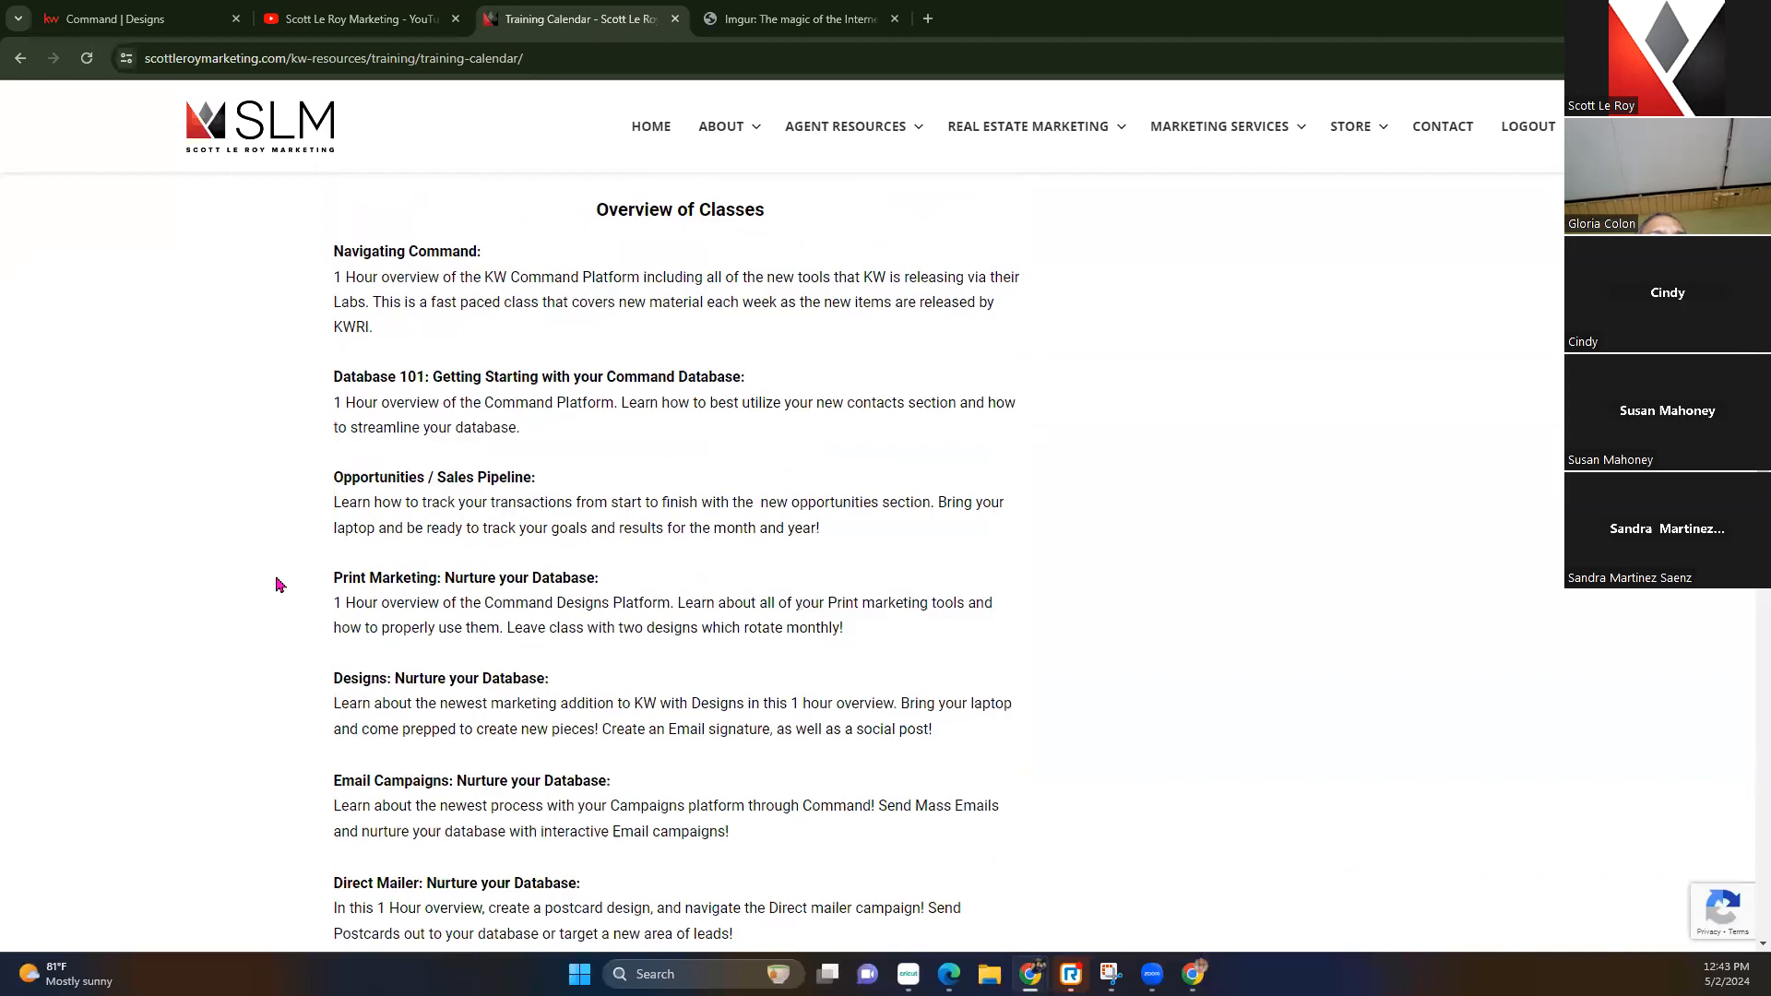
pyautogui.scroll(-2, 307, 634)
pyautogui.moveTo(458, 656); pyautogui.dragTo(339, 650)
pyautogui.hotkey('ctrl', 'c')
# Paste the phone number into the Phone field and expand Market Center / Brokerage Information
pyautogui.click(184, 20)
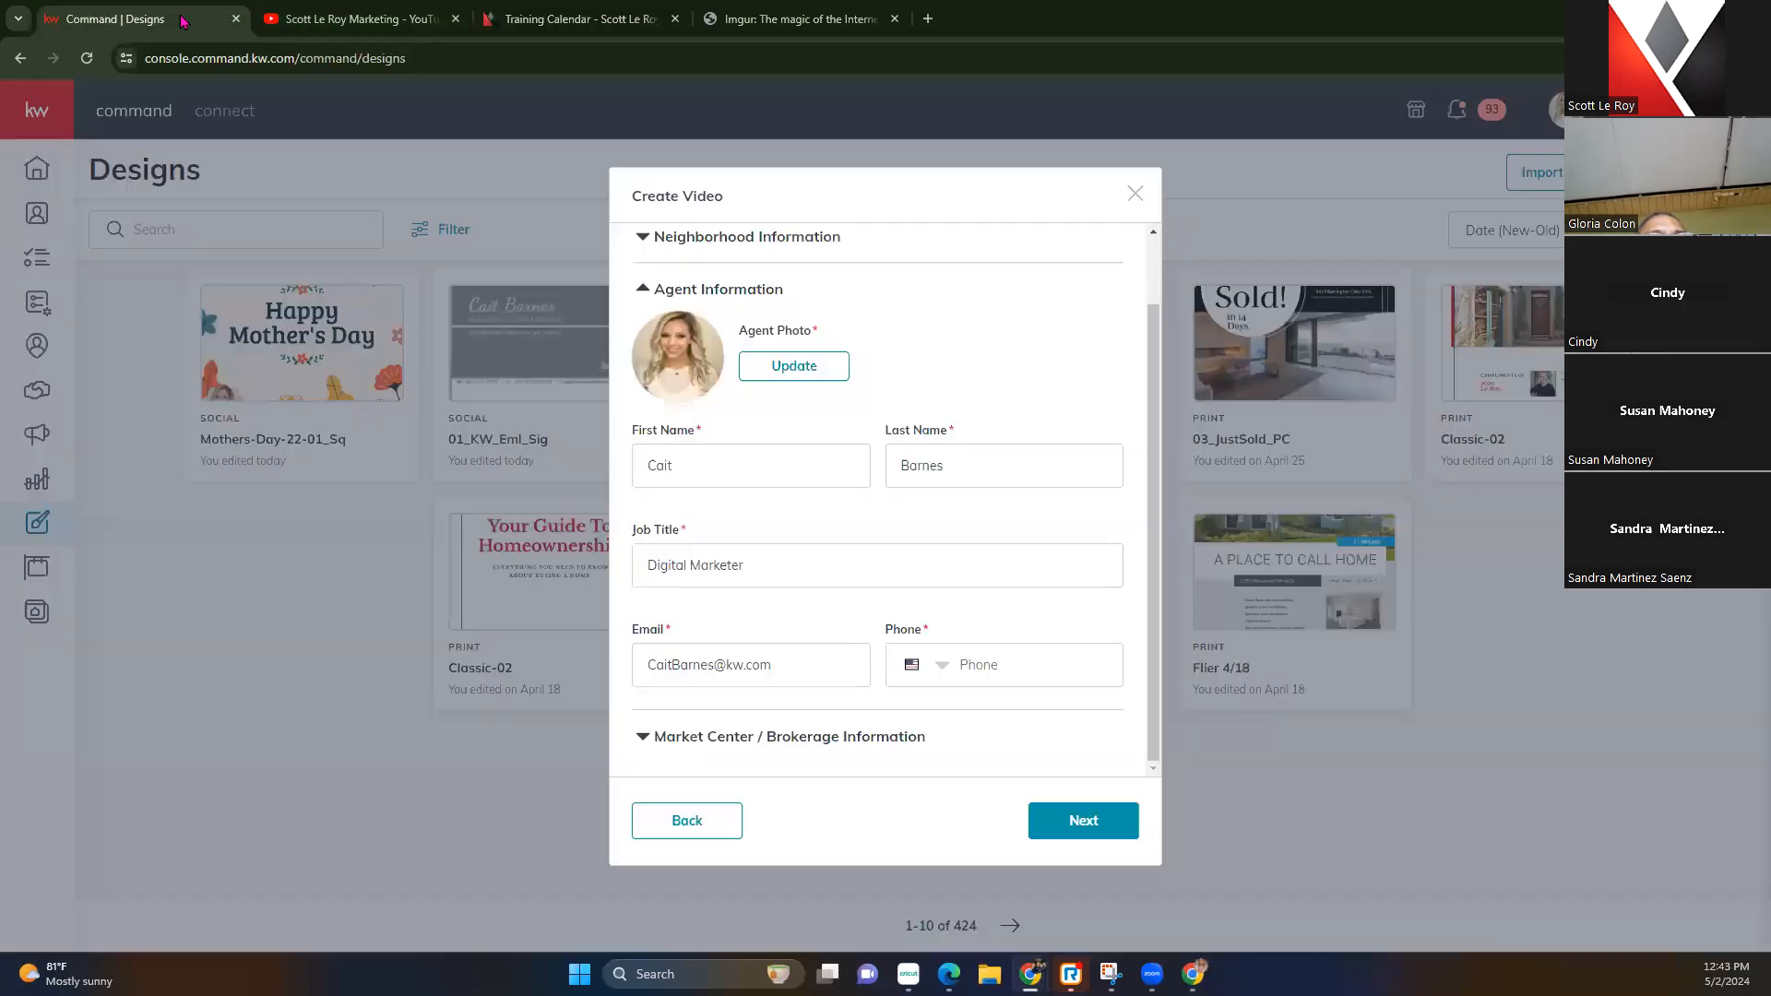
pyautogui.click(985, 680)
pyautogui.hotkey('ctrl', 'v')
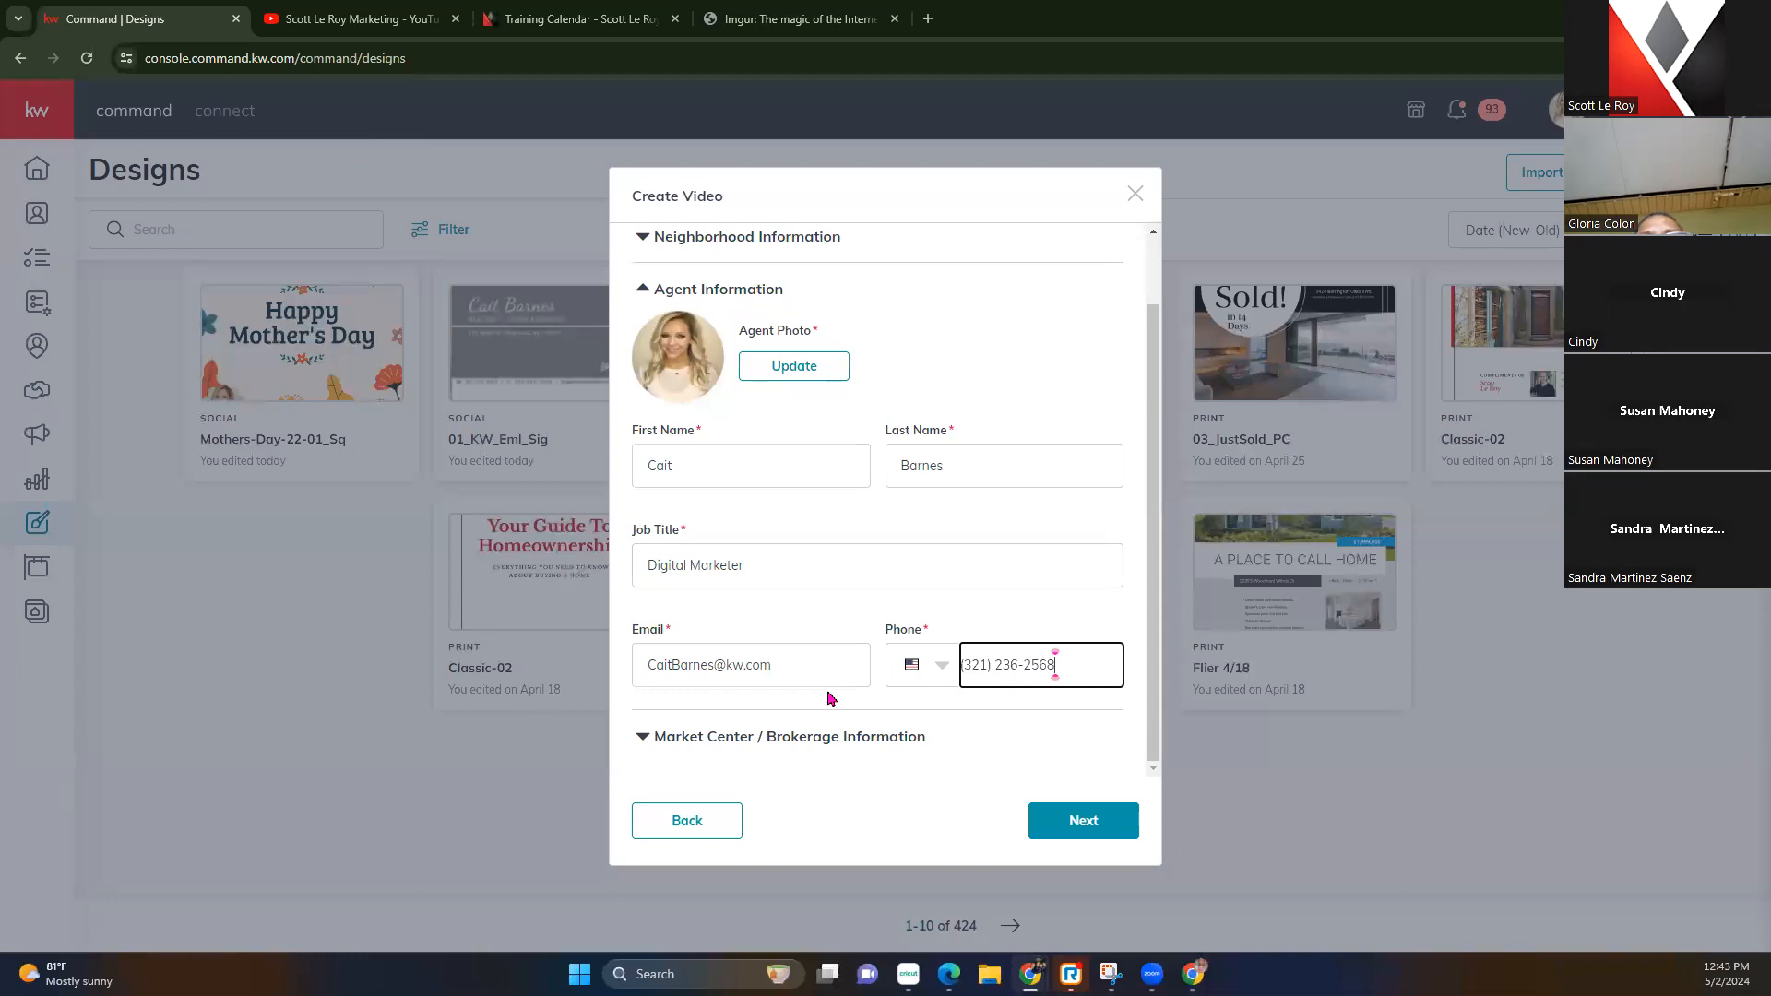
pyautogui.click(683, 735)
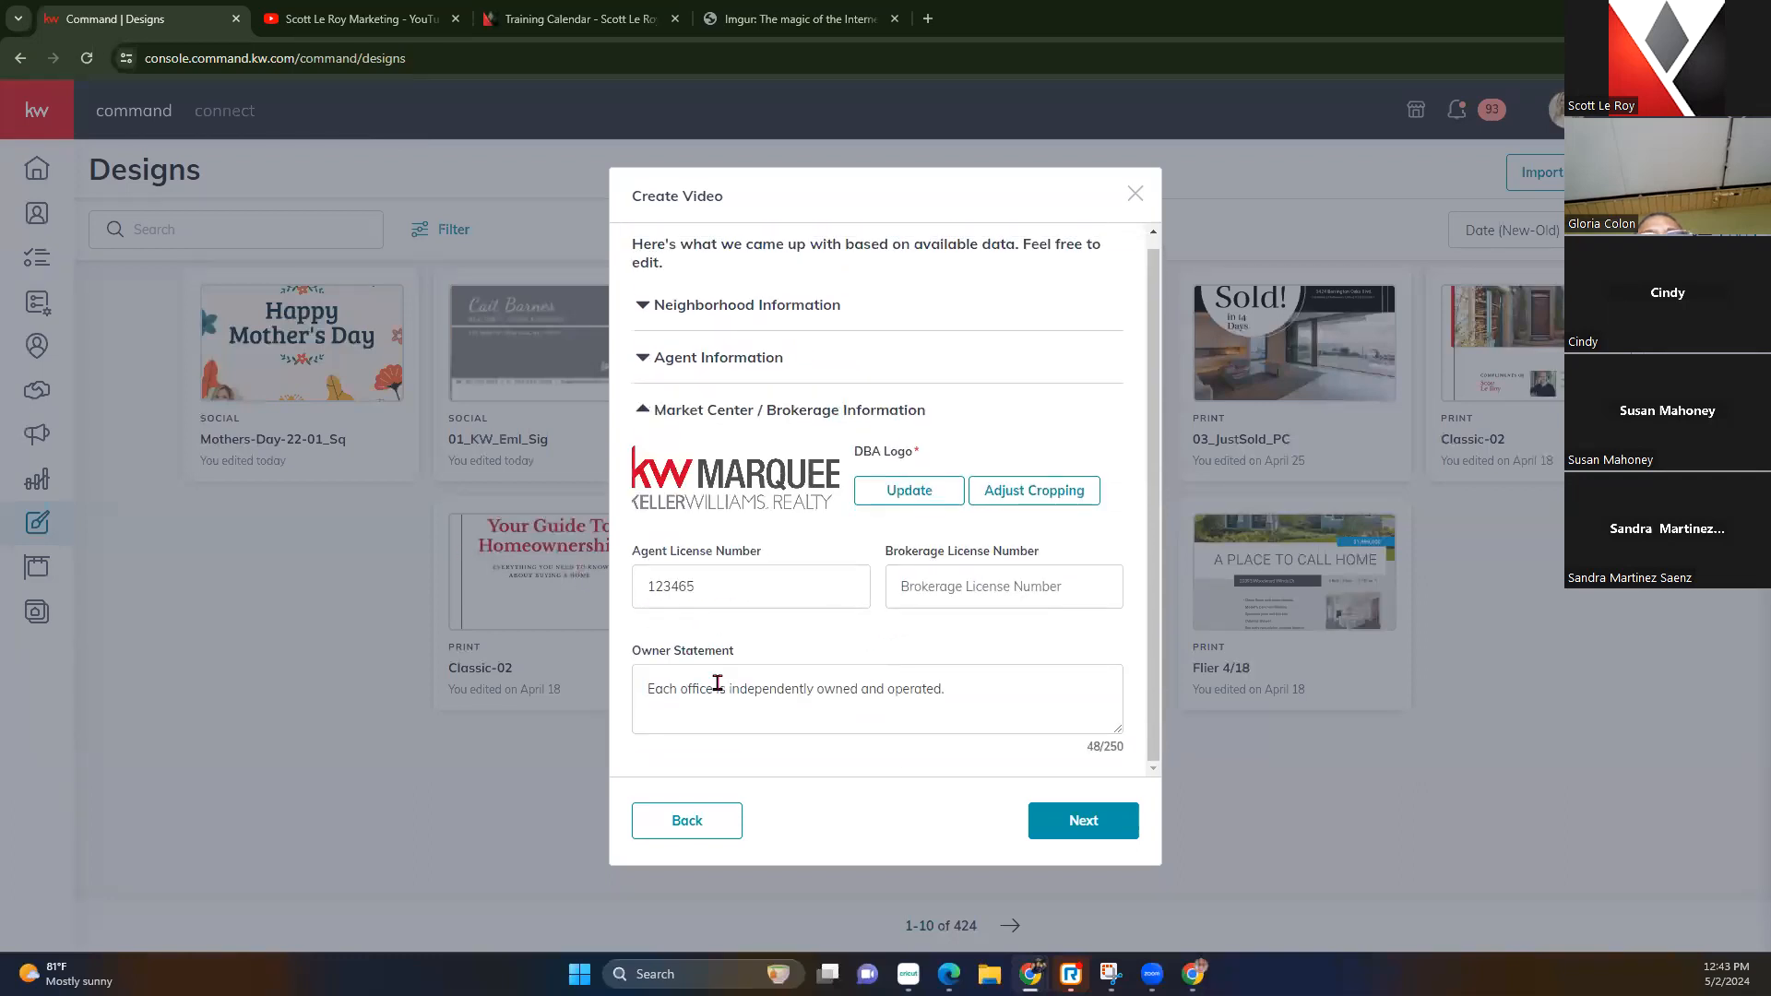
# Generate the one-minute Downtown Orlando video preview from the completed form
pyautogui.click(1075, 823)
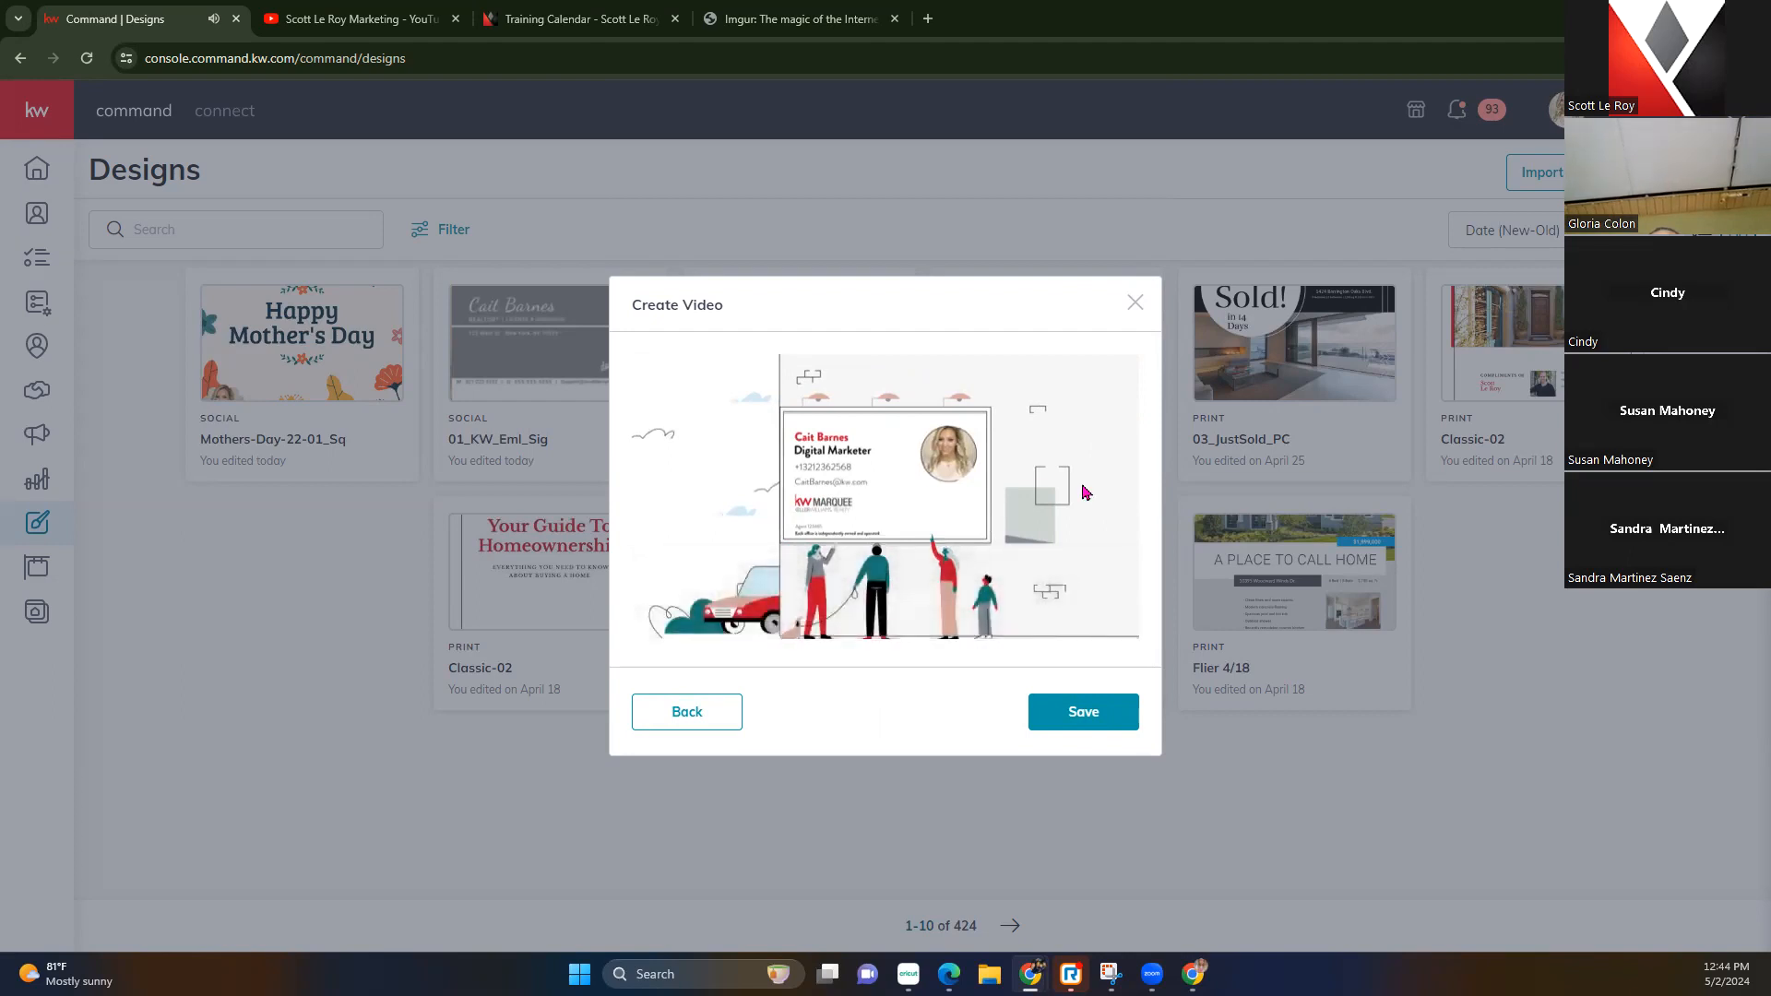
# Save the Downtown Orlando video, then download it from its card in the Designs library
pyautogui.click(1106, 719)
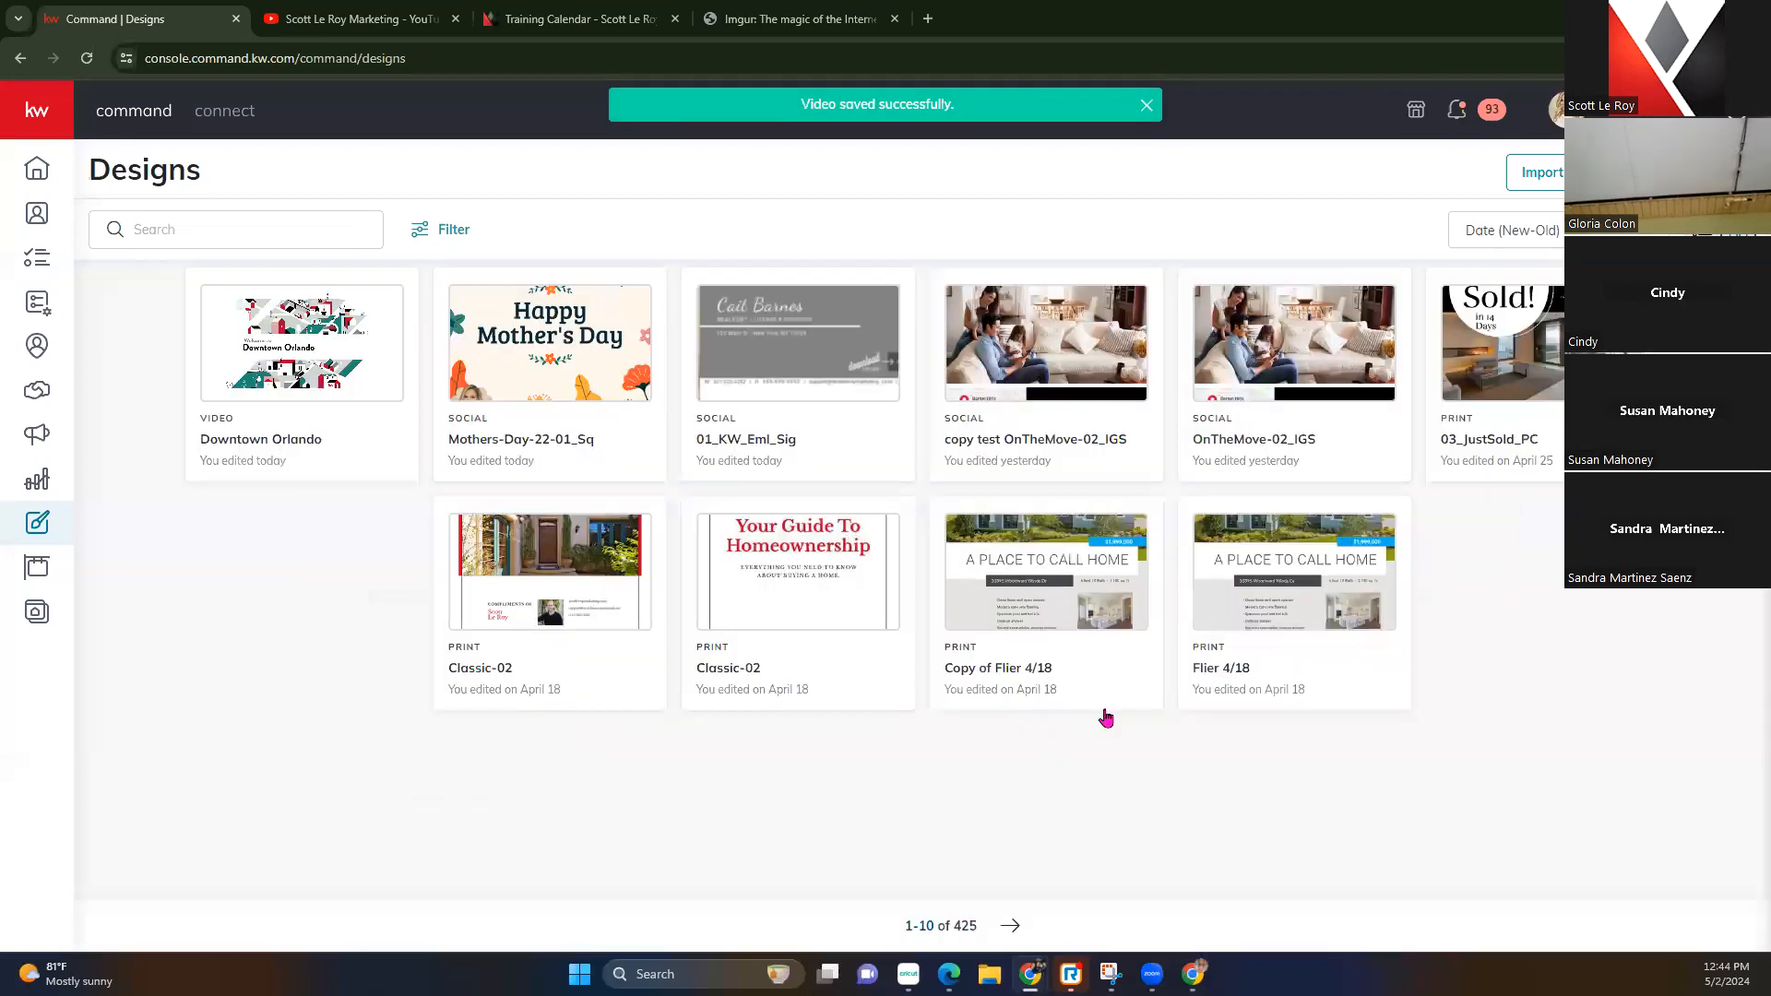
pyautogui.click(385, 304)
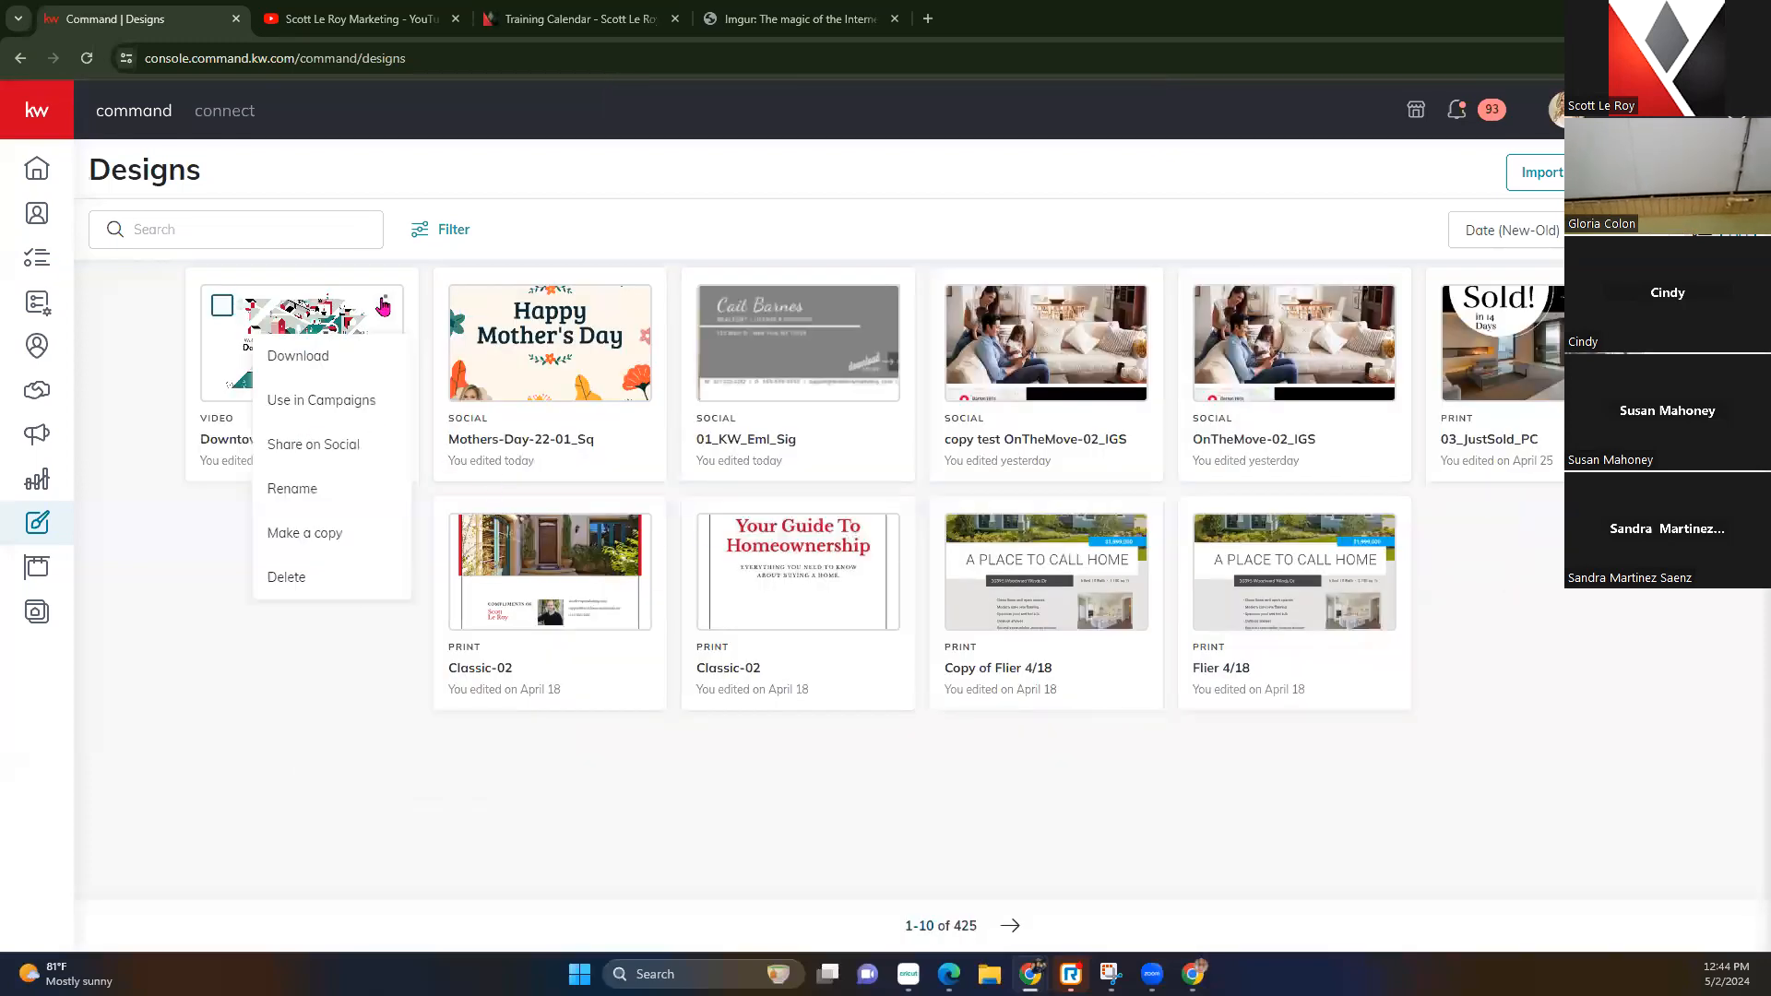
pyautogui.click(363, 363)
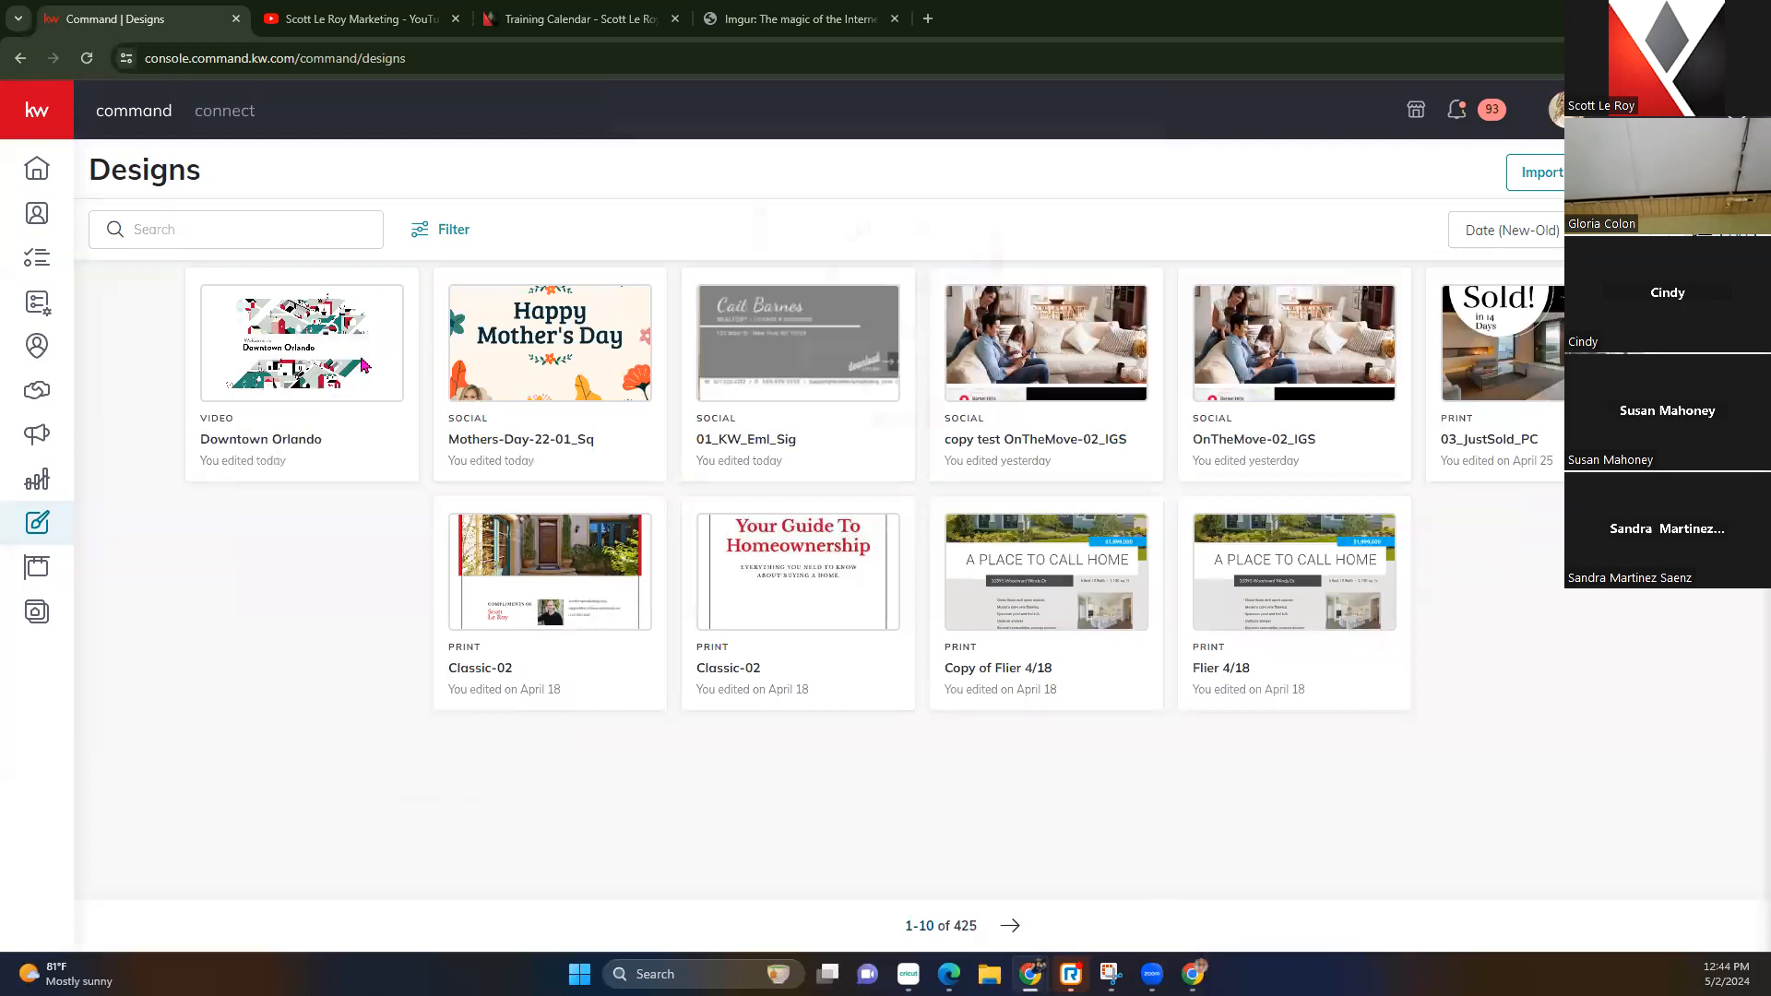
pyautogui.click(1079, 864)
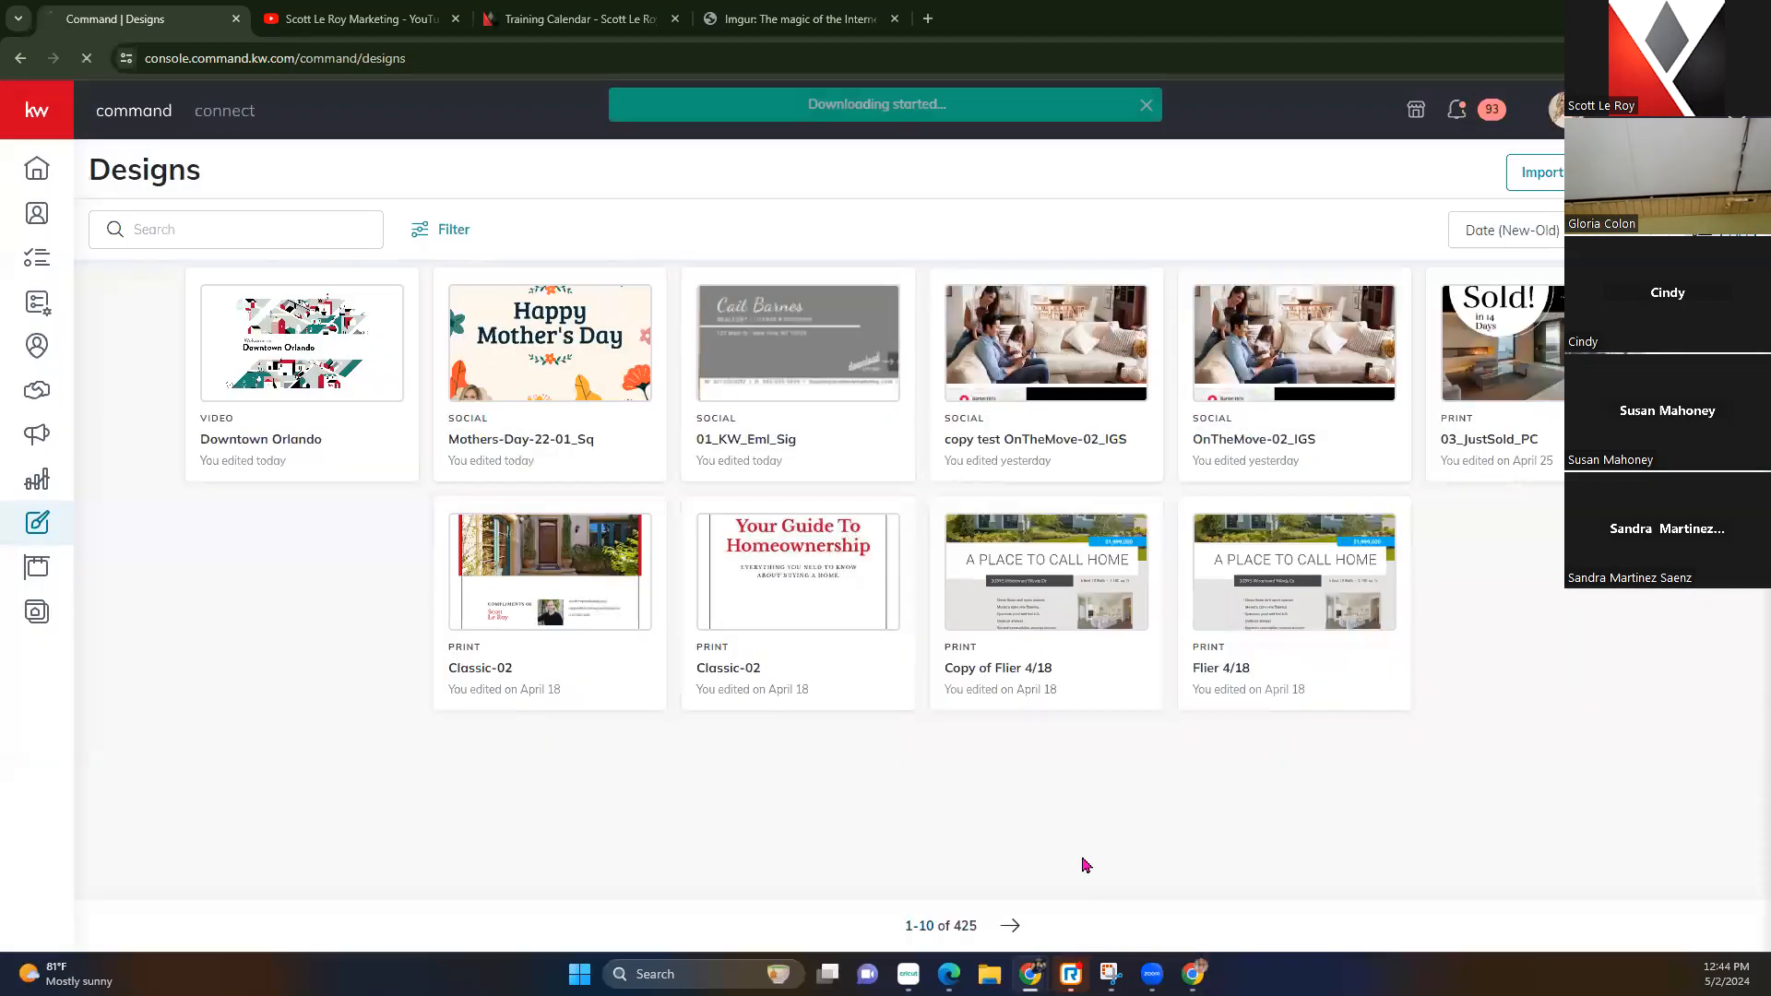